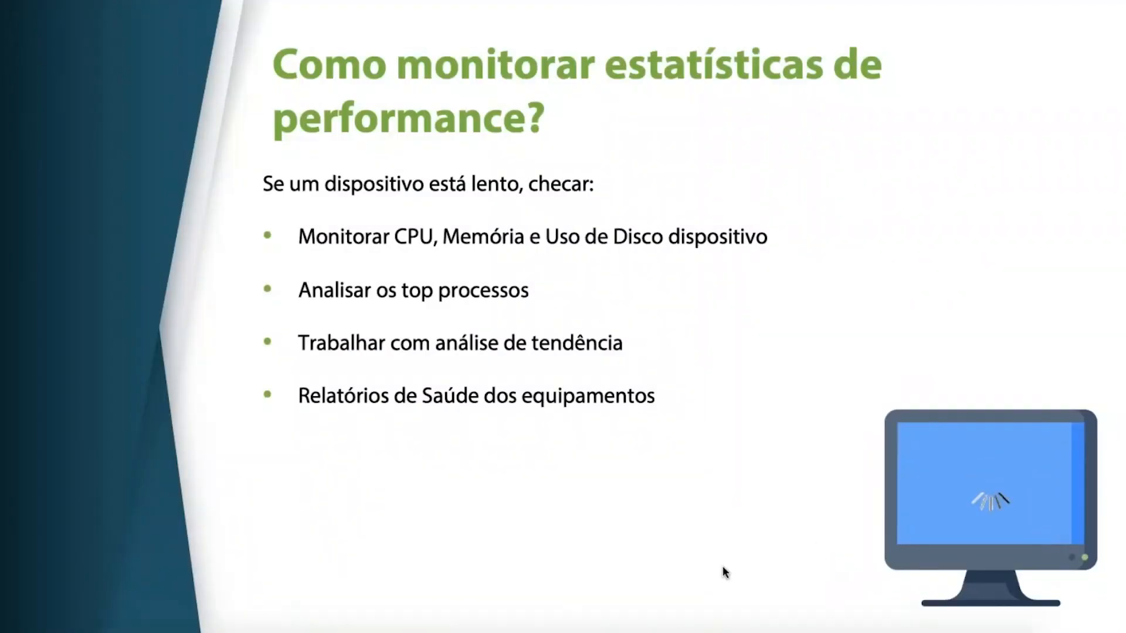
Switch to Chrome, open the ABVCAP-AD-EQNX device from the MON01 server list and examine its device summary
{"action": "mouse_move", "coordinate": [322, 625]}
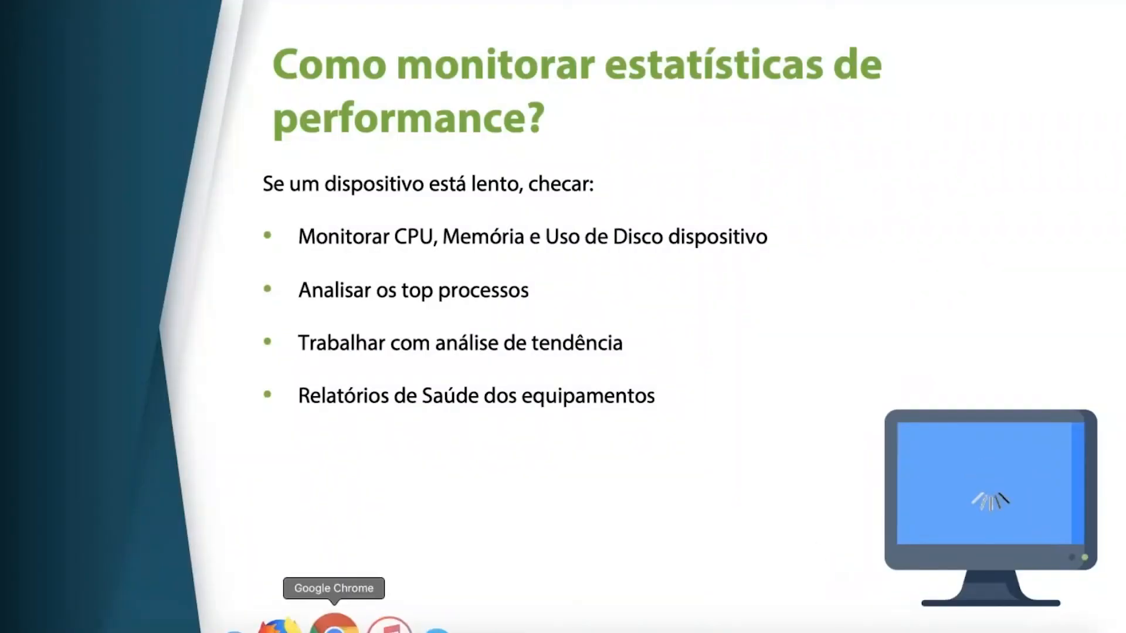
{"action": "left_click", "coordinate": [347, 626]}
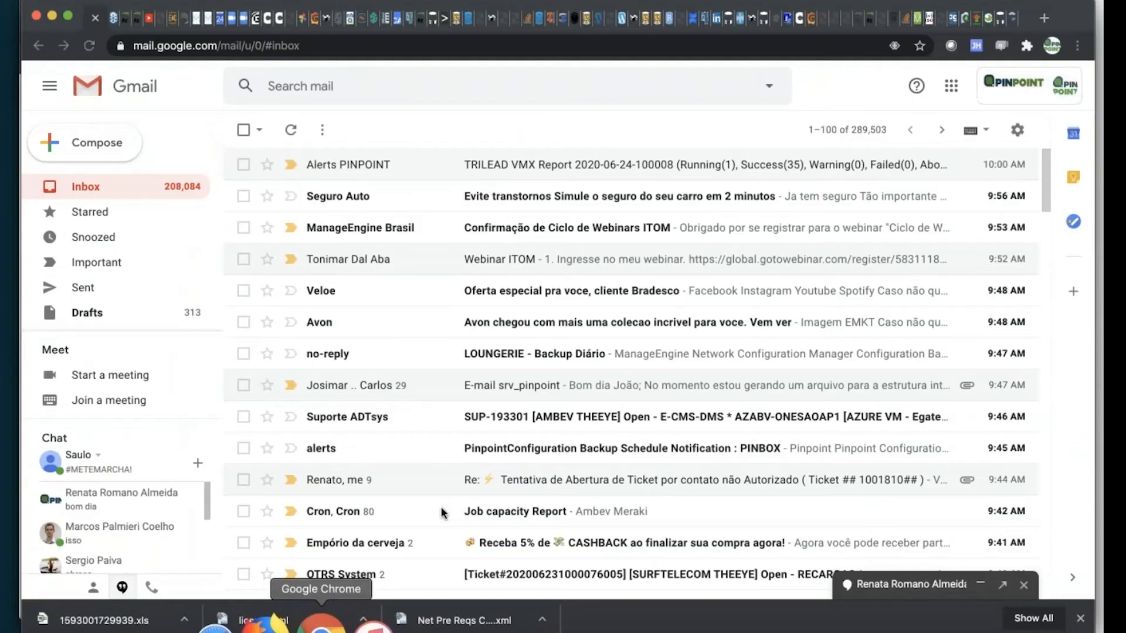
{"action": "left_click", "coordinate": [127, 22]}
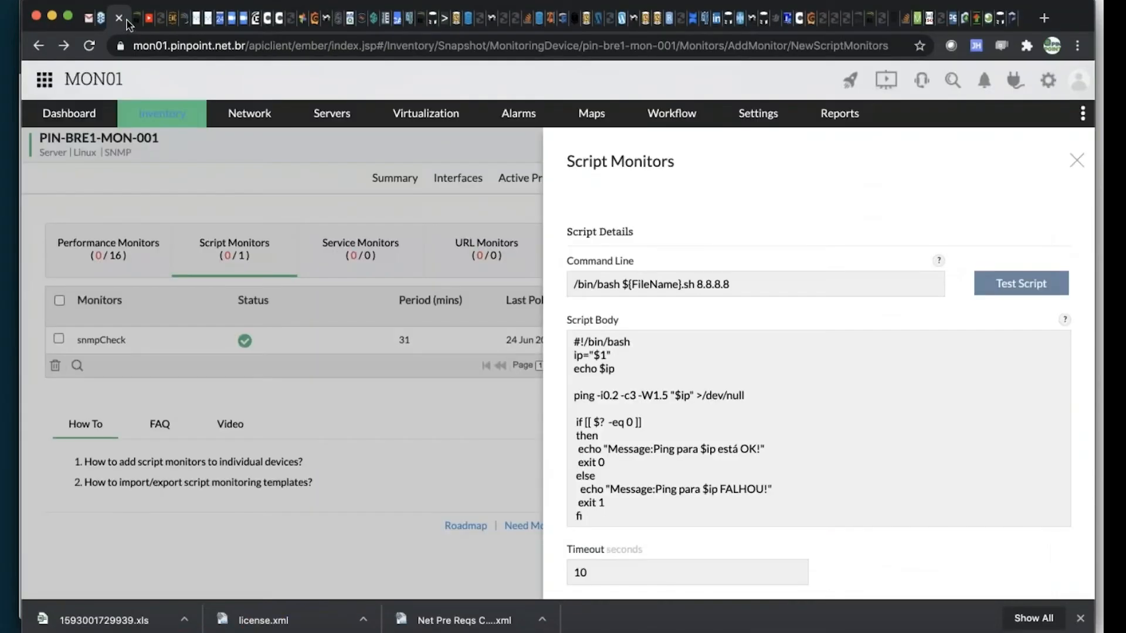
{"action": "left_click", "coordinate": [140, 22]}
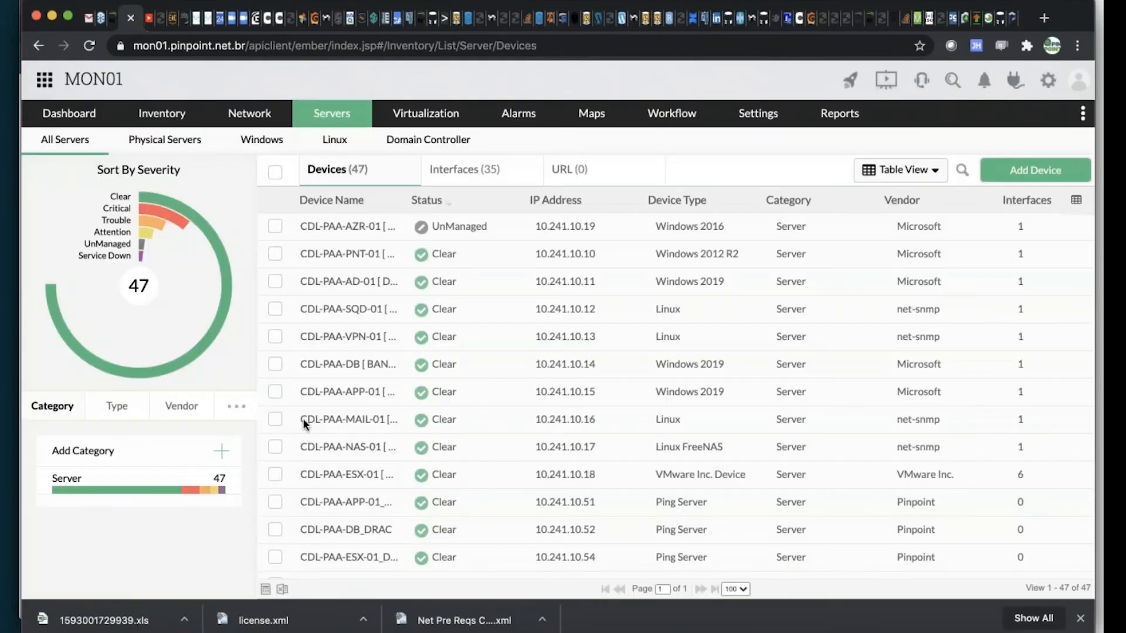
{"action": "scroll", "coordinate": [313, 385], "scroll_direction": "down", "scroll_amount": 4}
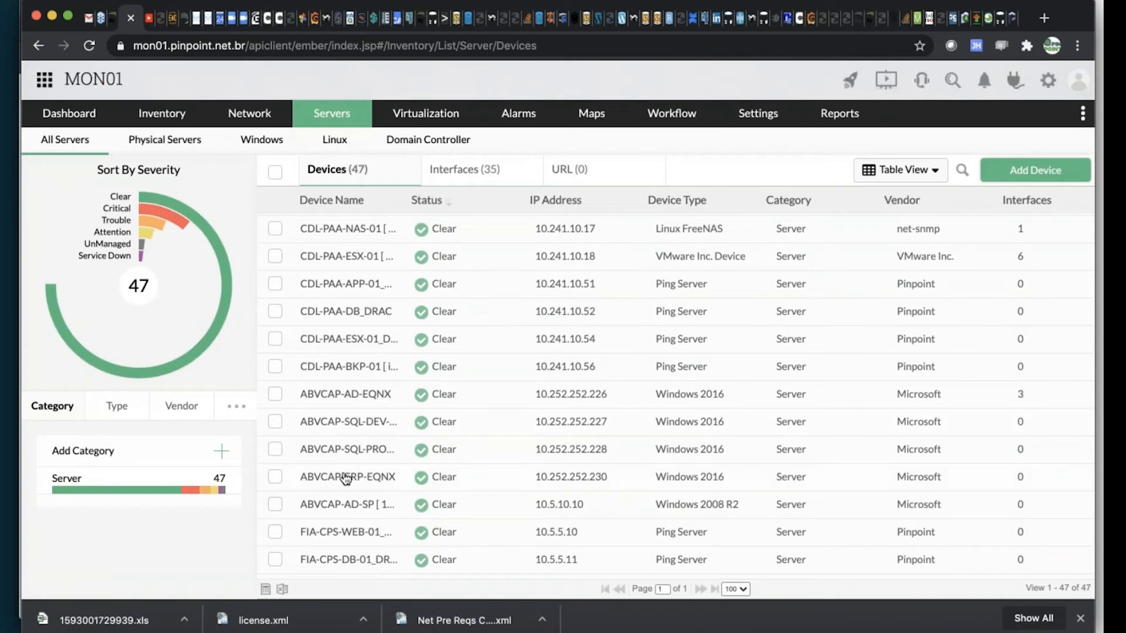
{"action": "left_click", "coordinate": [343, 397]}
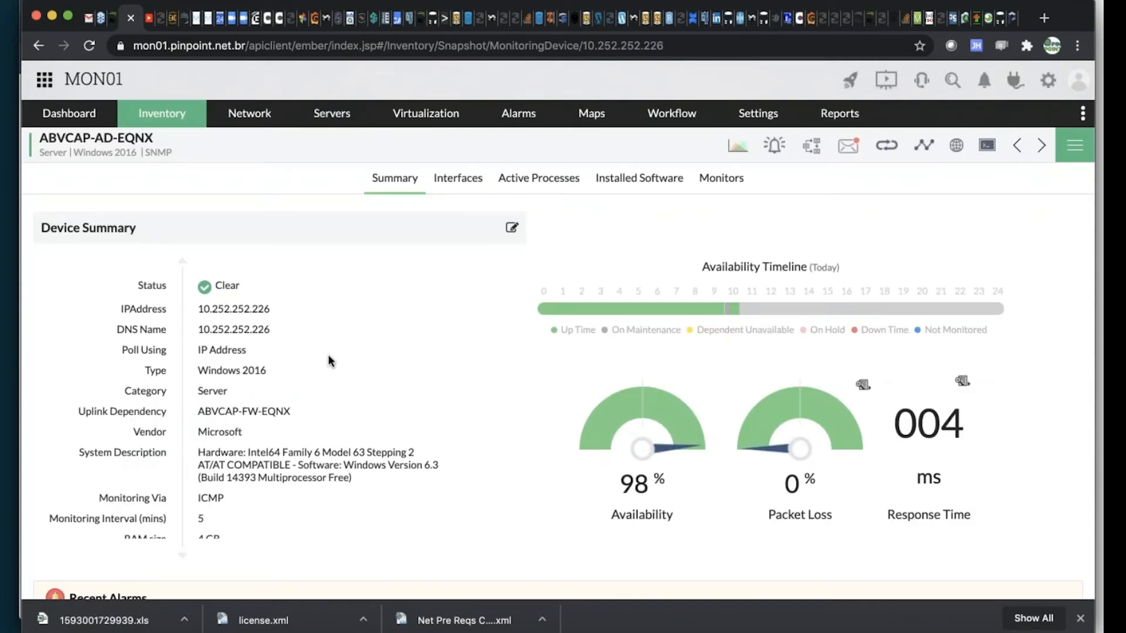
{"action": "scroll", "coordinate": [329, 354], "scroll_direction": "down", "scroll_amount": 3}
{"action": "scroll", "coordinate": [328, 354], "scroll_direction": "up", "scroll_amount": 3}
{"action": "scroll", "coordinate": [326, 360], "scroll_direction": "down", "scroll_amount": 1}
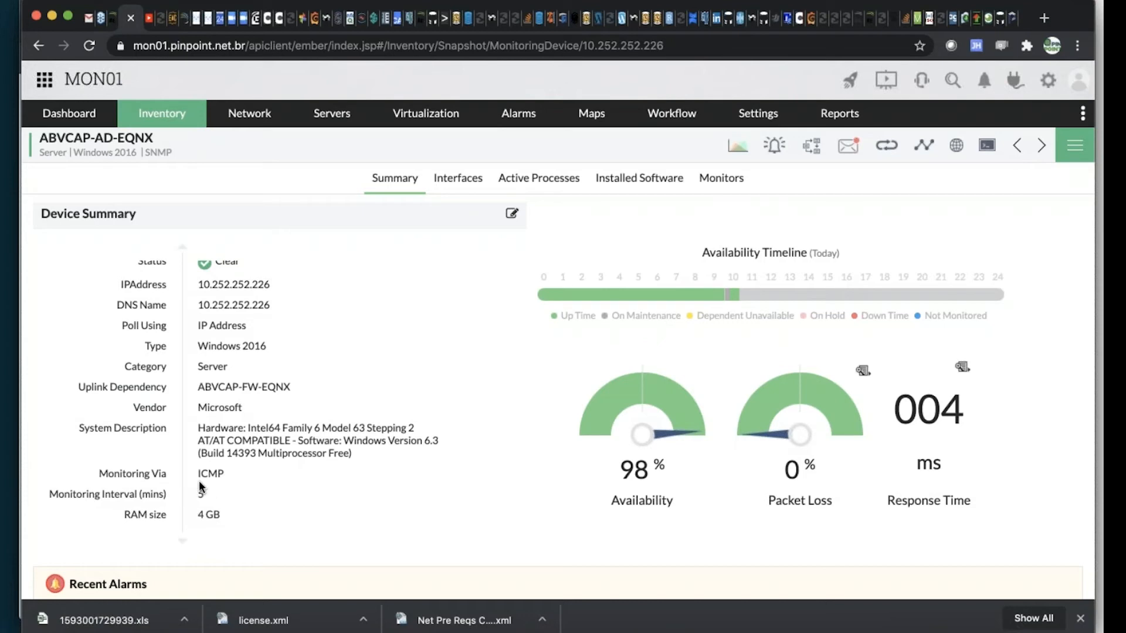
Edit the device details and try TCP availability monitoring with port number 1433, clearing the port digits
{"action": "left_click", "coordinate": [512, 211]}
{"action": "left_click", "coordinate": [598, 488]}
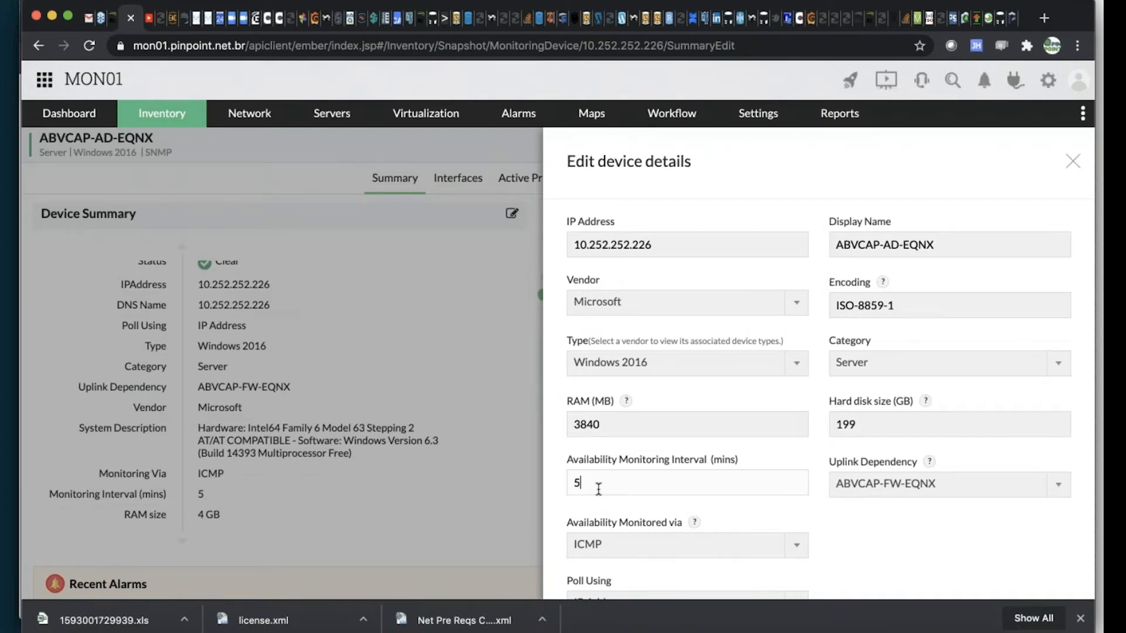
{"action": "left_click", "coordinate": [686, 546]}
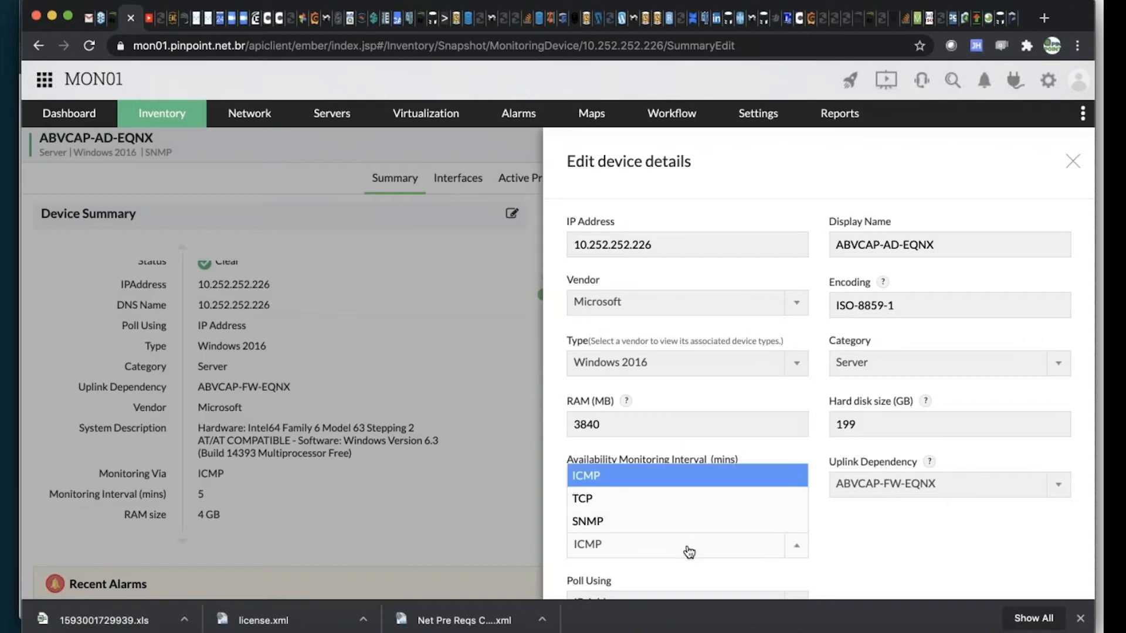
{"action": "left_click", "coordinate": [613, 499]}
{"action": "left_click", "coordinate": [918, 537]}
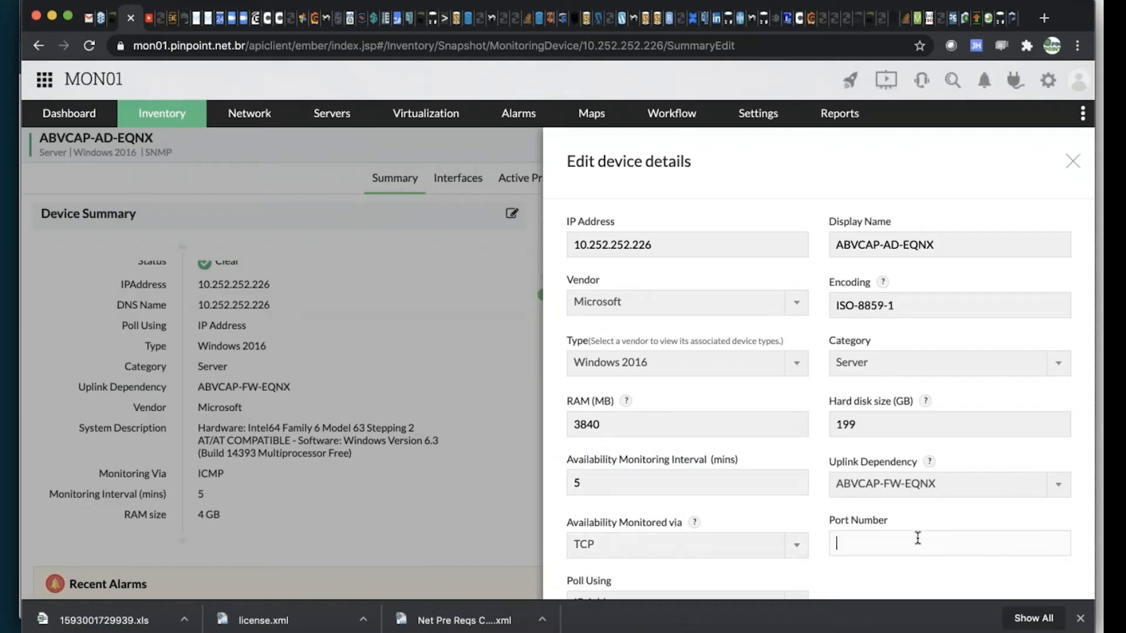
{"action": "type", "text": "1433"}
{"action": "key", "text": "BackSpace"}
{"action": "key", "text": "BackSpace"}
{"action": "key", "text": "BackSpace"}
{"action": "key", "text": "BackSpace"}
Set the device's availability monitoring method to SNMP and read the help note for that setting
{"action": "left_click", "coordinate": [753, 543]}
{"action": "left_click", "coordinate": [645, 522]}
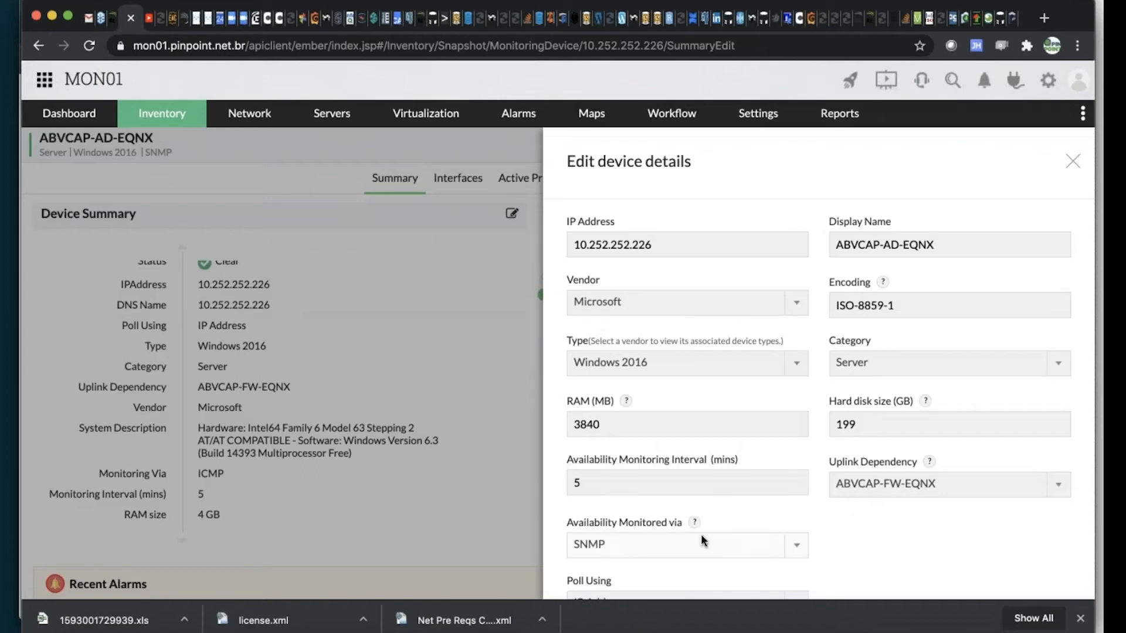
{"action": "scroll", "coordinate": [925, 540], "scroll_direction": "down", "scroll_amount": 3}
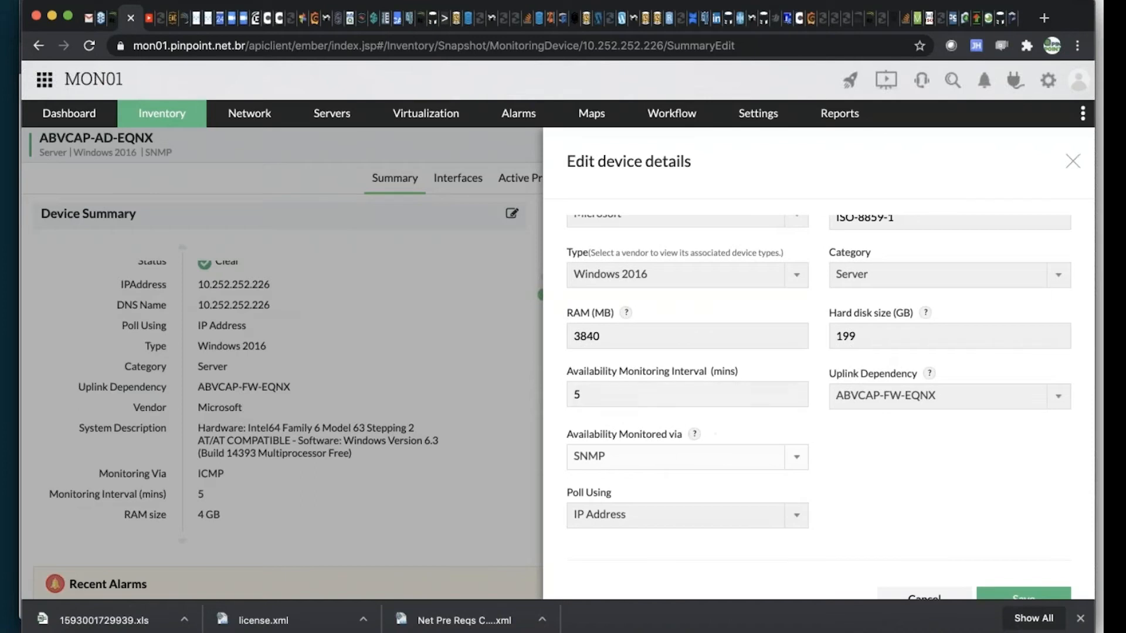
{"action": "mouse_move", "coordinate": [695, 436]}
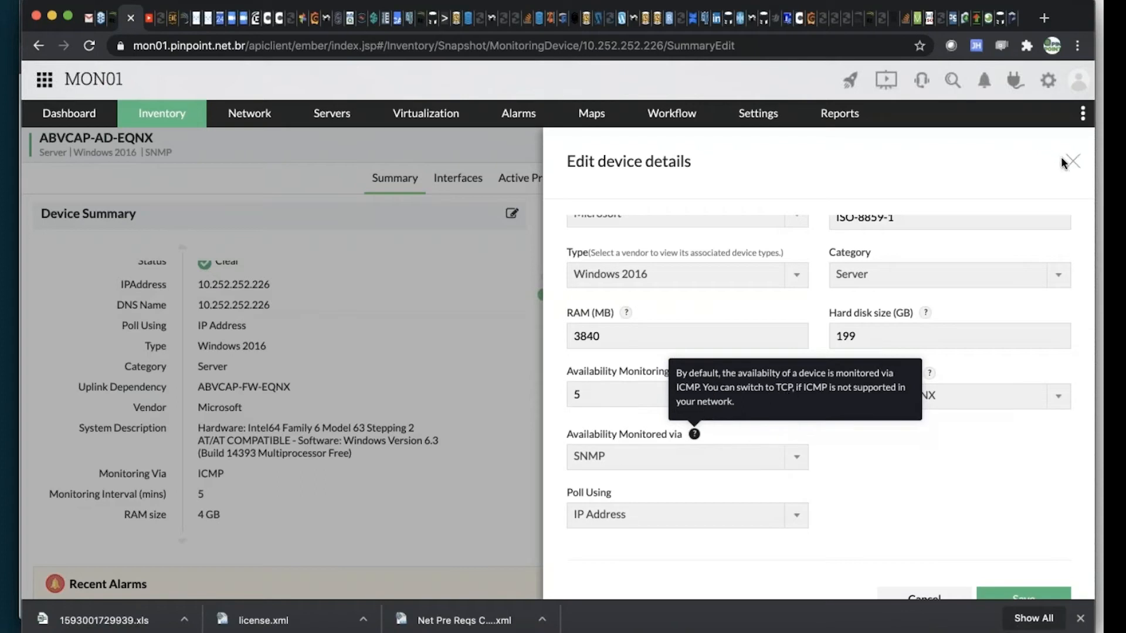
Check the availability monitoring and Poll Using options, then discard the device edits
{"action": "left_click", "coordinate": [775, 458]}
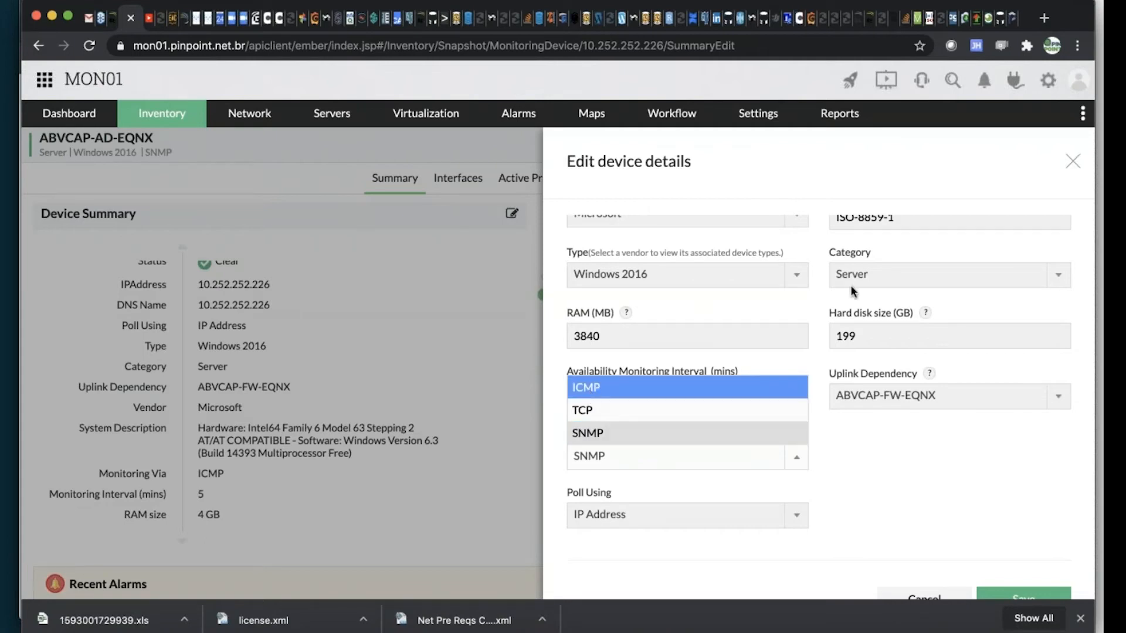
{"action": "left_click", "coordinate": [934, 469]}
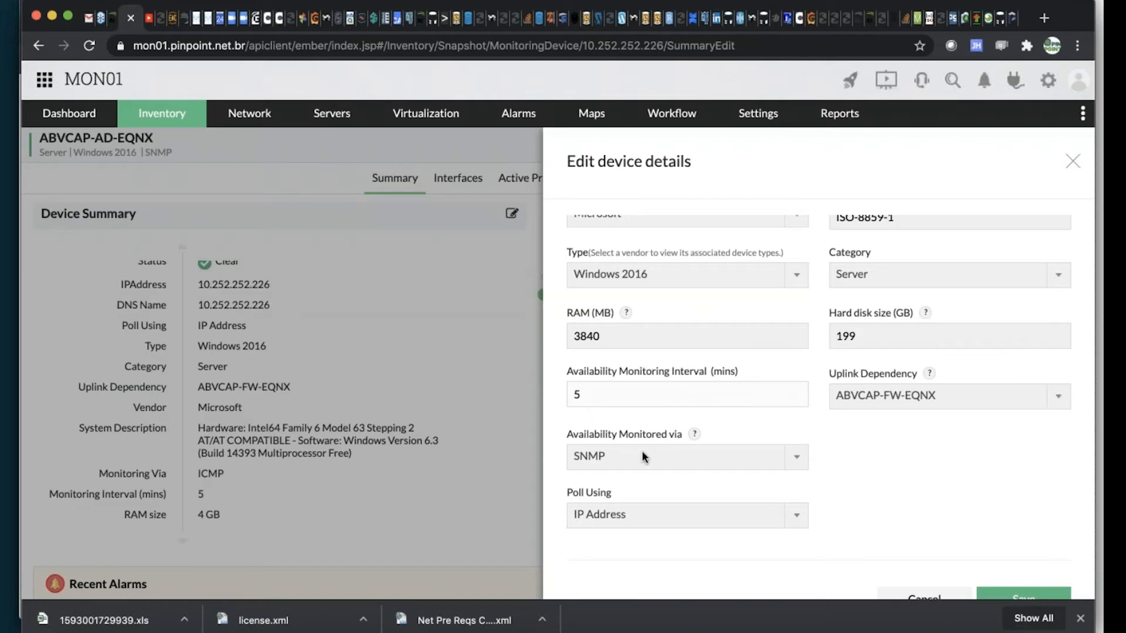
{"action": "left_click", "coordinate": [693, 520]}
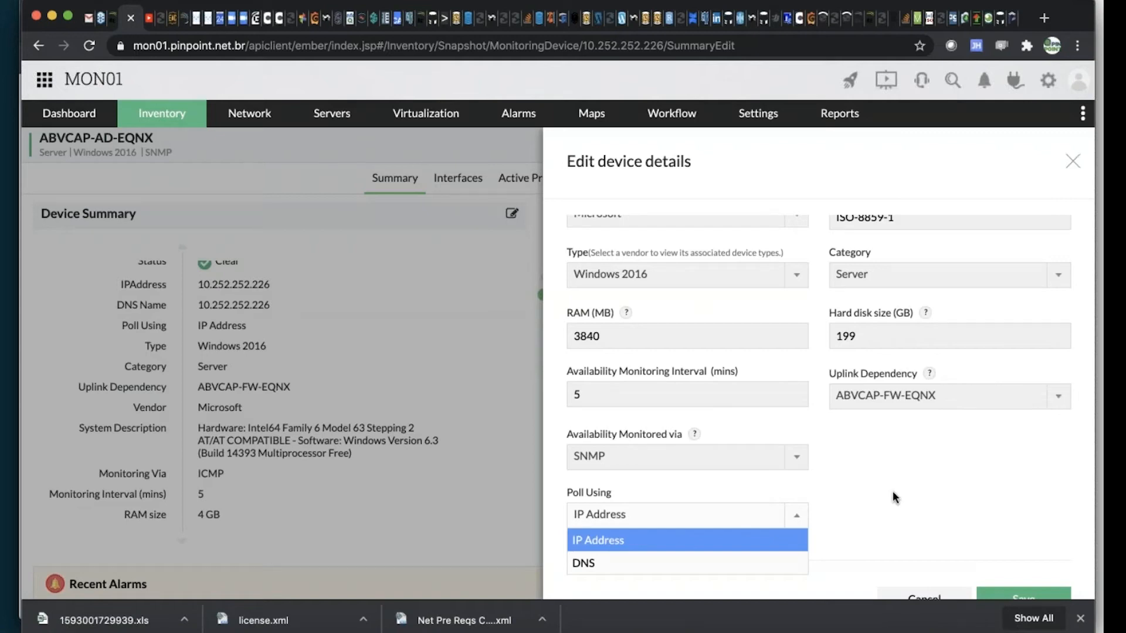
{"action": "left_click", "coordinate": [931, 593]}
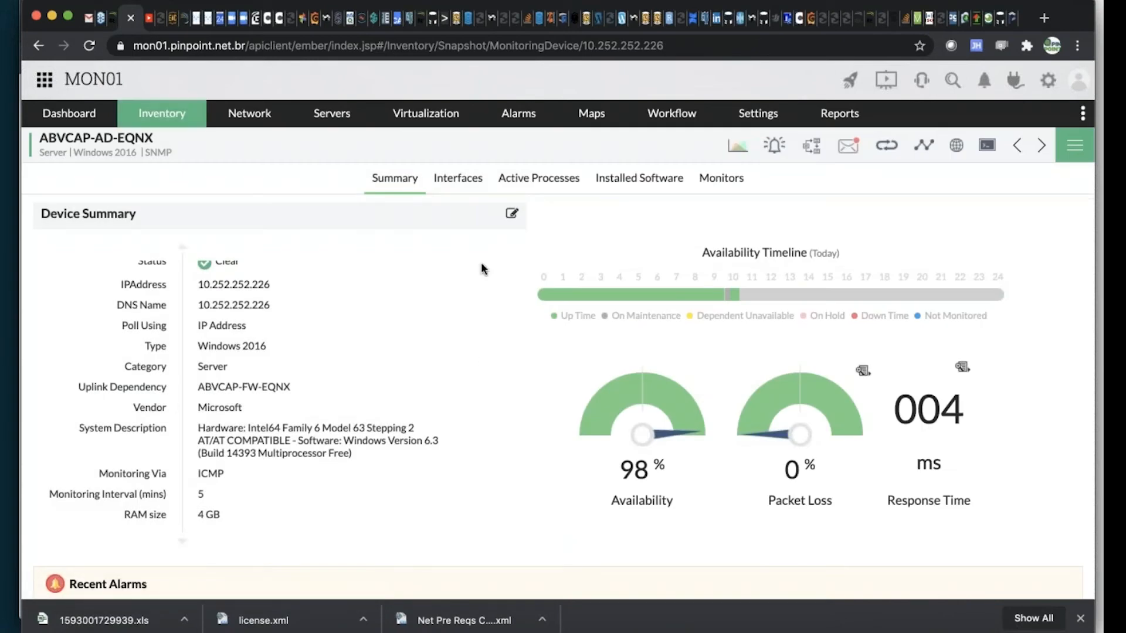
Highlight the uplink dependency in the device summary, then switch to the presentation and show the "Representação da disponibilidade" slide
{"action": "scroll", "coordinate": [340, 416], "scroll_direction": "up", "scroll_amount": 2}
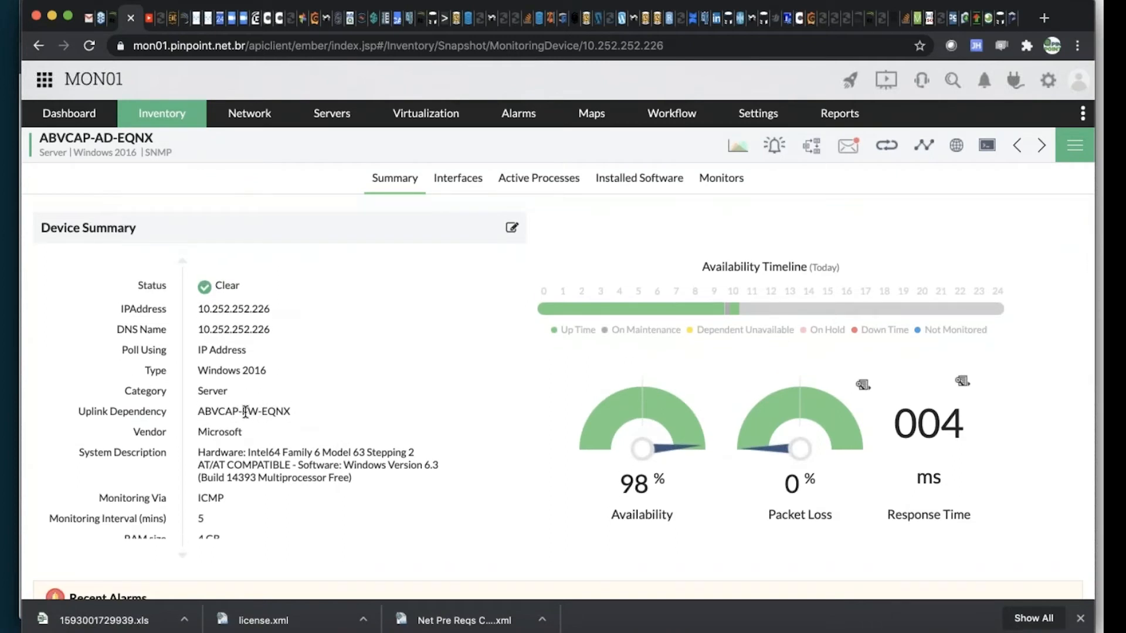
{"action": "left_click_drag", "start_coordinate": [242, 413], "coordinate": [289, 414]}
{"action": "key", "text": "super+Tab"}
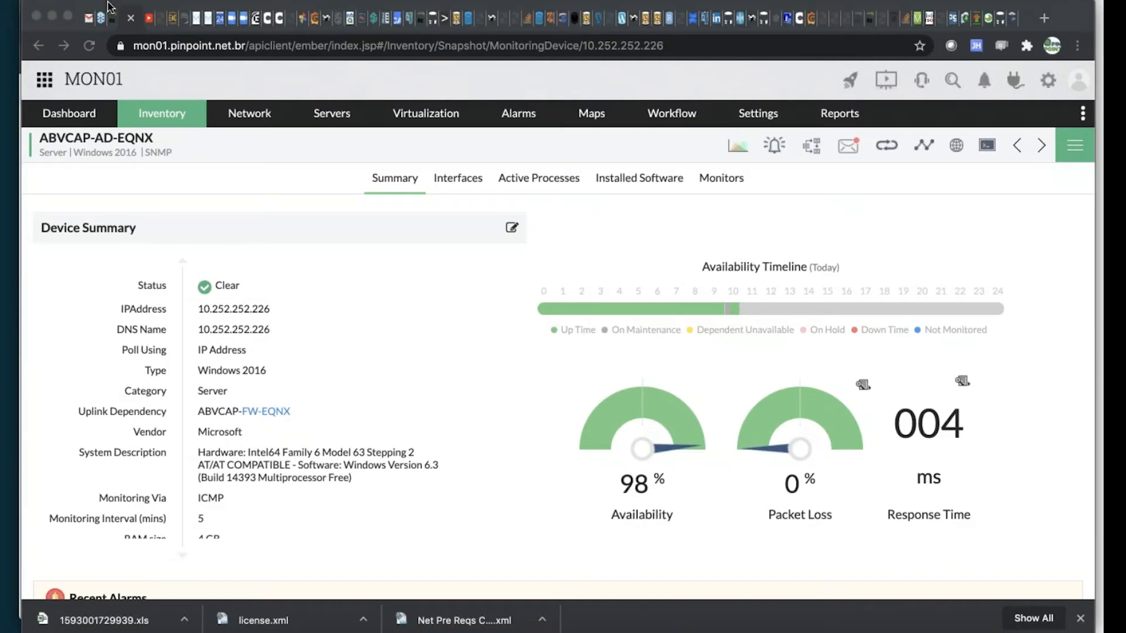
{"action": "key", "text": "super+Tab"}
{"action": "key", "text": "super+Tab"}
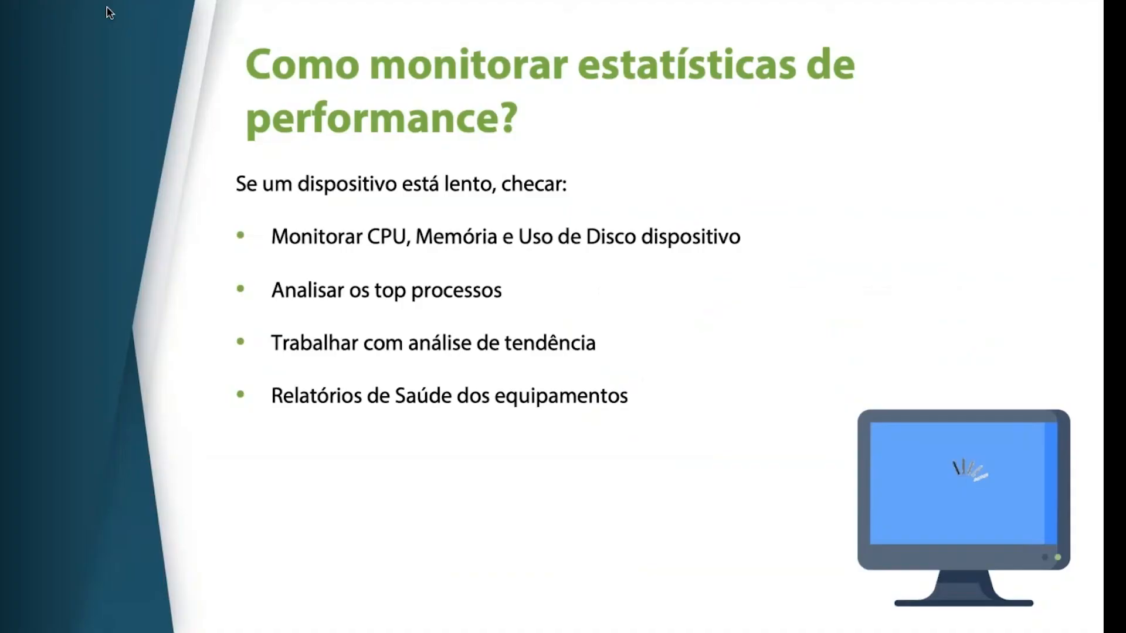
{"action": "key", "text": "Left"}
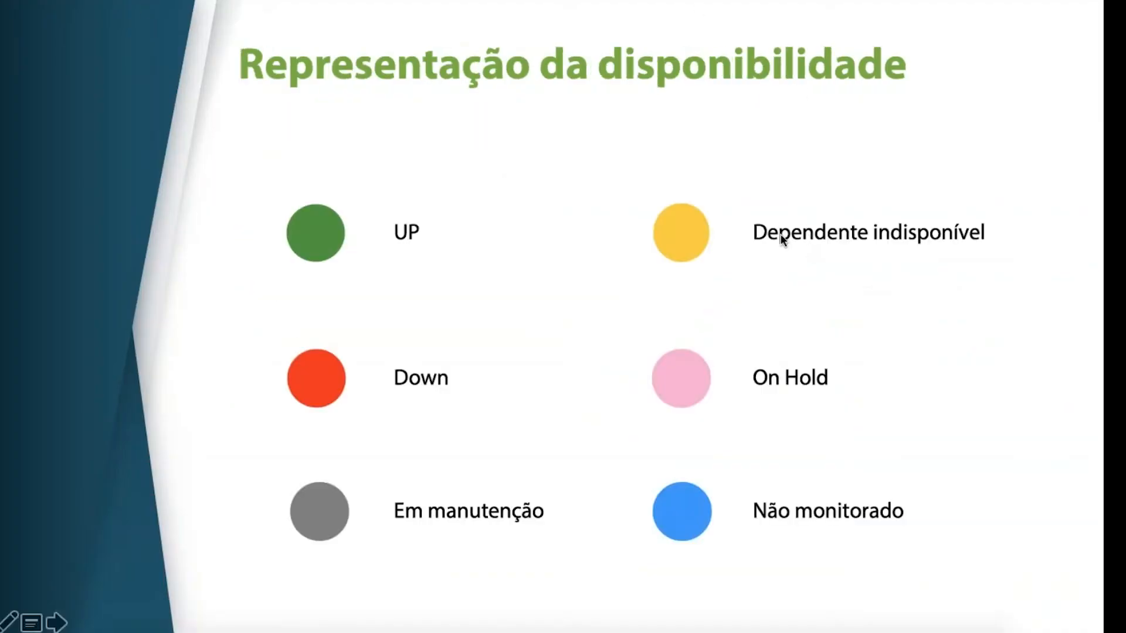
Return to Chrome and examine the device's Availability Timeline and its status legend
{"action": "key", "text": "super+Tab"}
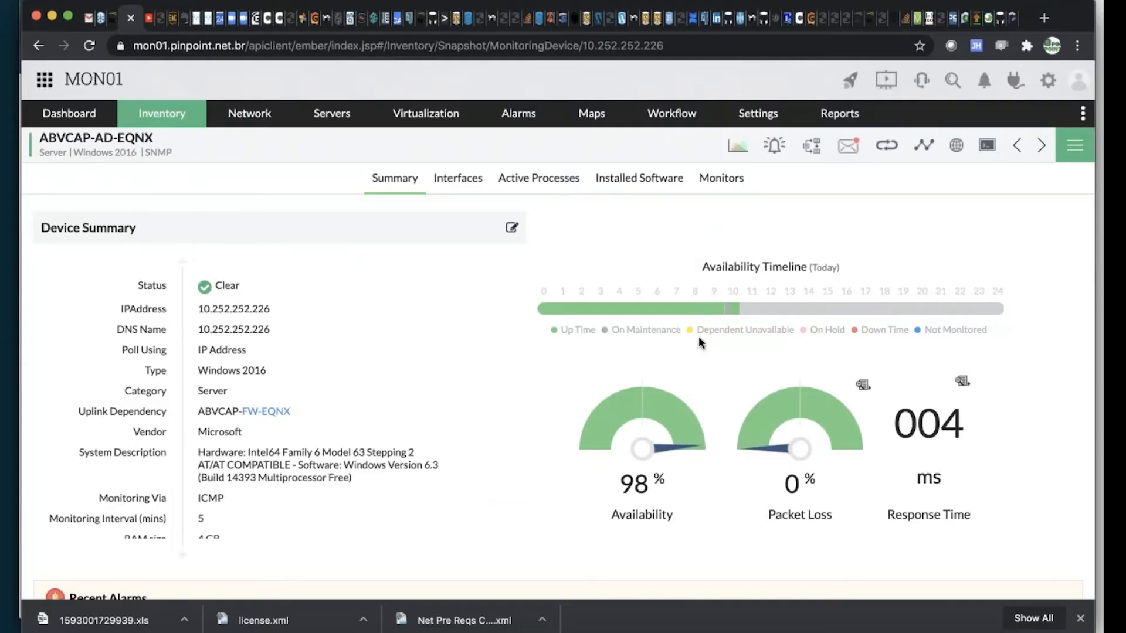
{"action": "mouse_move", "coordinate": [624, 314]}
{"action": "mouse_move", "coordinate": [727, 317]}
Open the device downtime schedules and review the TESTE MANUT schedule's frequency, time window and selected devices
{"action": "mouse_move", "coordinate": [762, 114]}
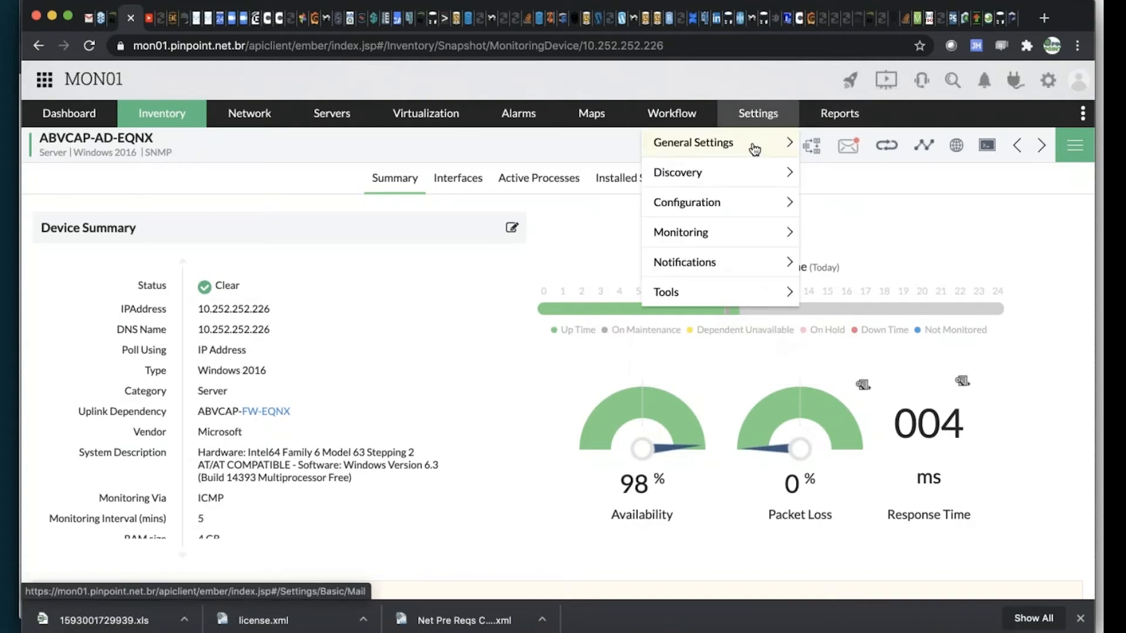
{"action": "mouse_move", "coordinate": [753, 151]}
{"action": "mouse_move", "coordinate": [737, 199]}
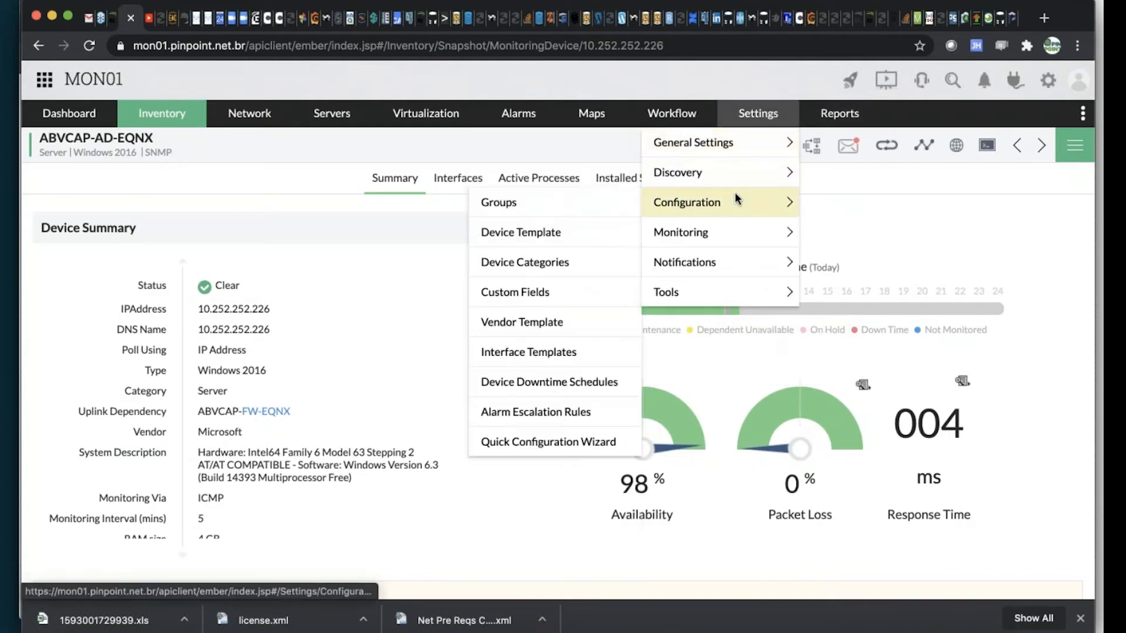
{"action": "left_click", "coordinate": [584, 382]}
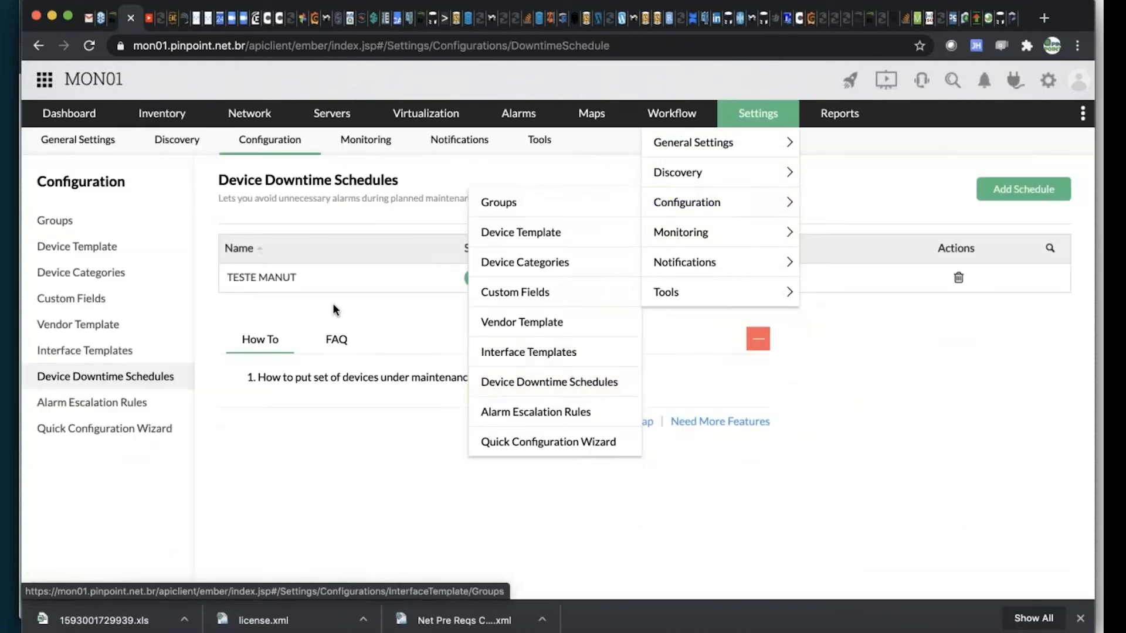
{"action": "left_click", "coordinate": [270, 278]}
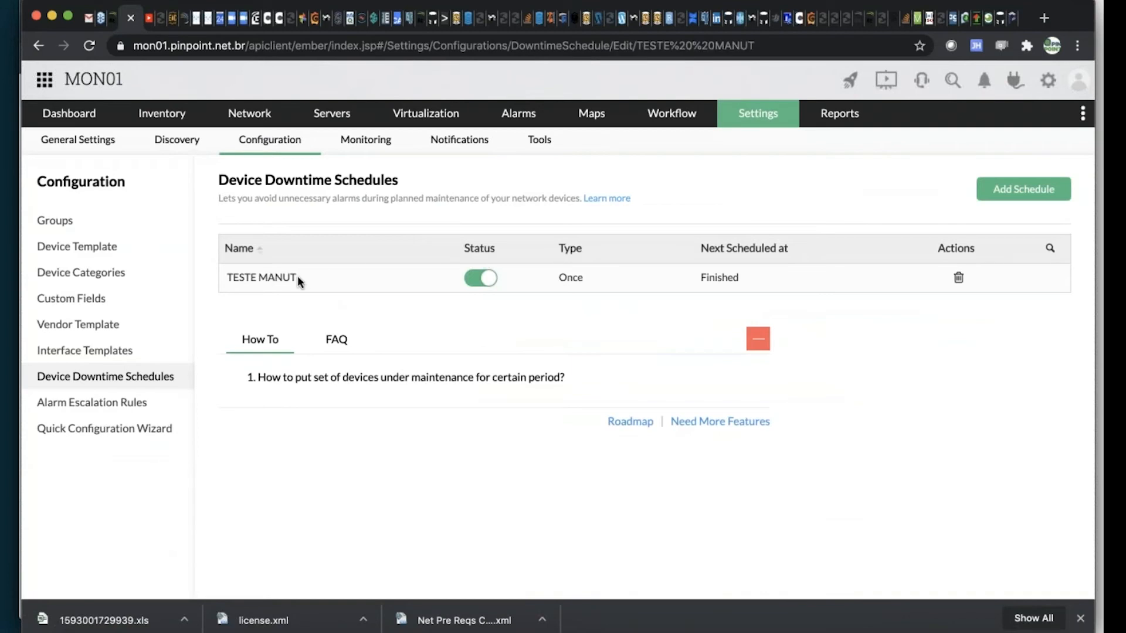
{"action": "scroll", "coordinate": [756, 417], "scroll_direction": "down", "scroll_amount": 3}
{"action": "scroll", "coordinate": [757, 417], "scroll_direction": "down", "scroll_amount": 2}
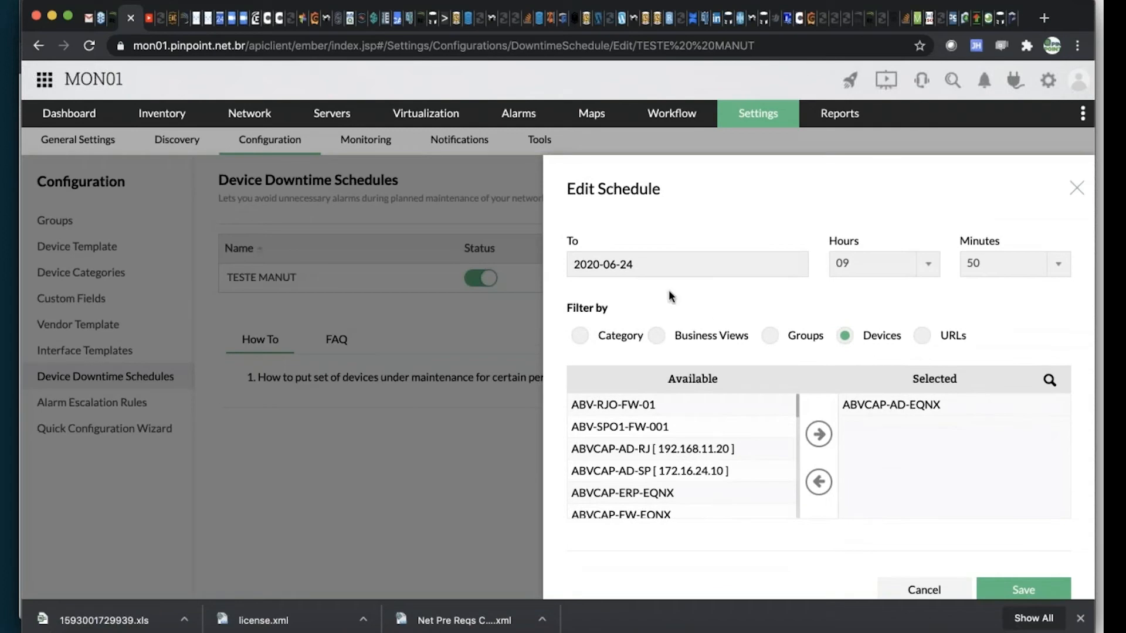
{"action": "scroll", "coordinate": [908, 293], "scroll_direction": "up", "scroll_amount": 1}
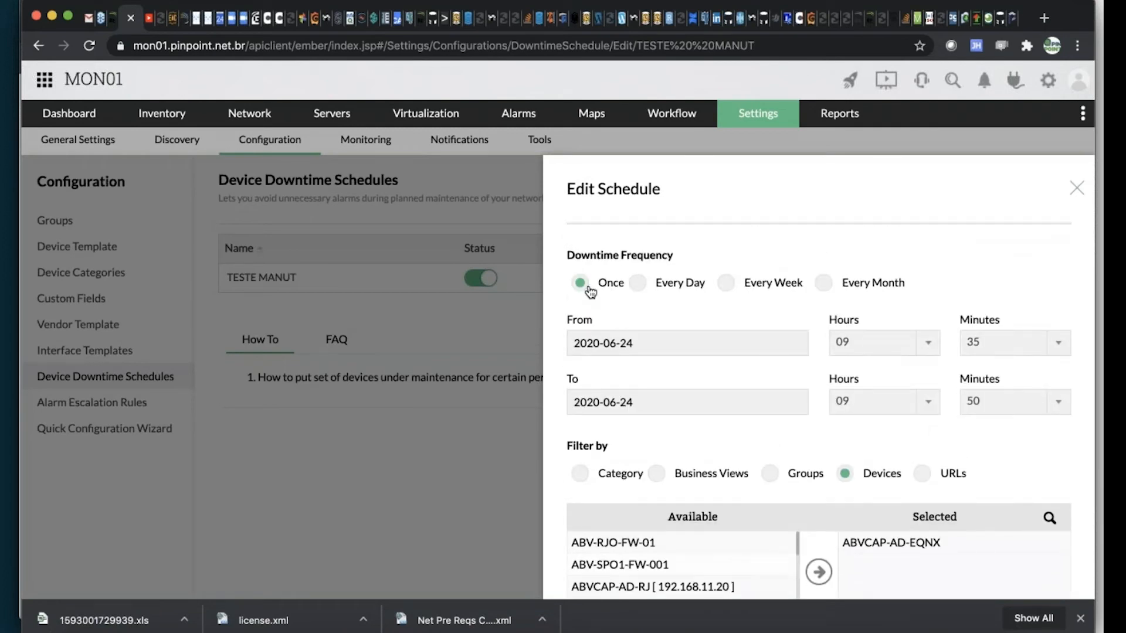
Set the TESTE MANUT schedule's downtime frequency to Every Day and look over its time and device settings
{"action": "left_click", "coordinate": [637, 283]}
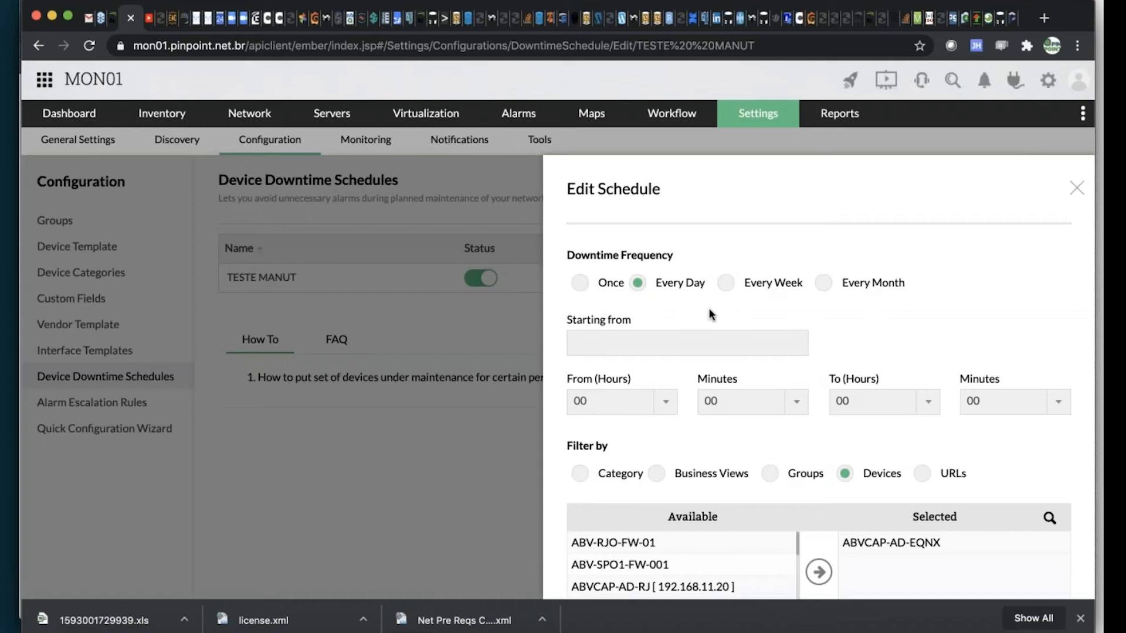
{"action": "scroll", "coordinate": [708, 307], "scroll_direction": "down", "scroll_amount": 2}
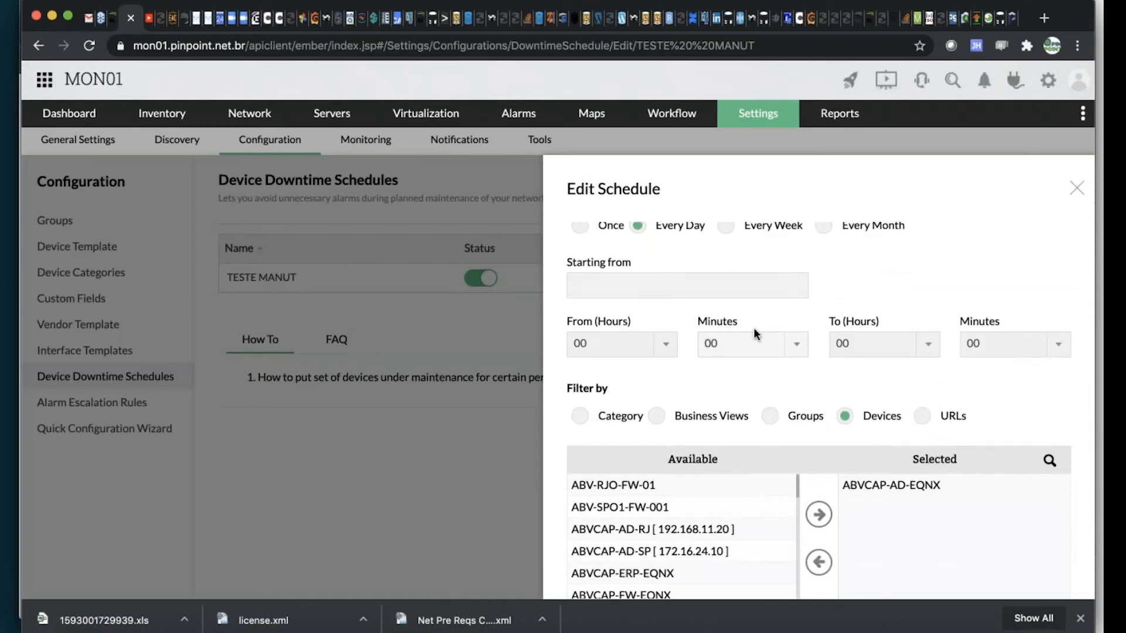
{"action": "scroll", "coordinate": [732, 399], "scroll_direction": "down", "scroll_amount": 4}
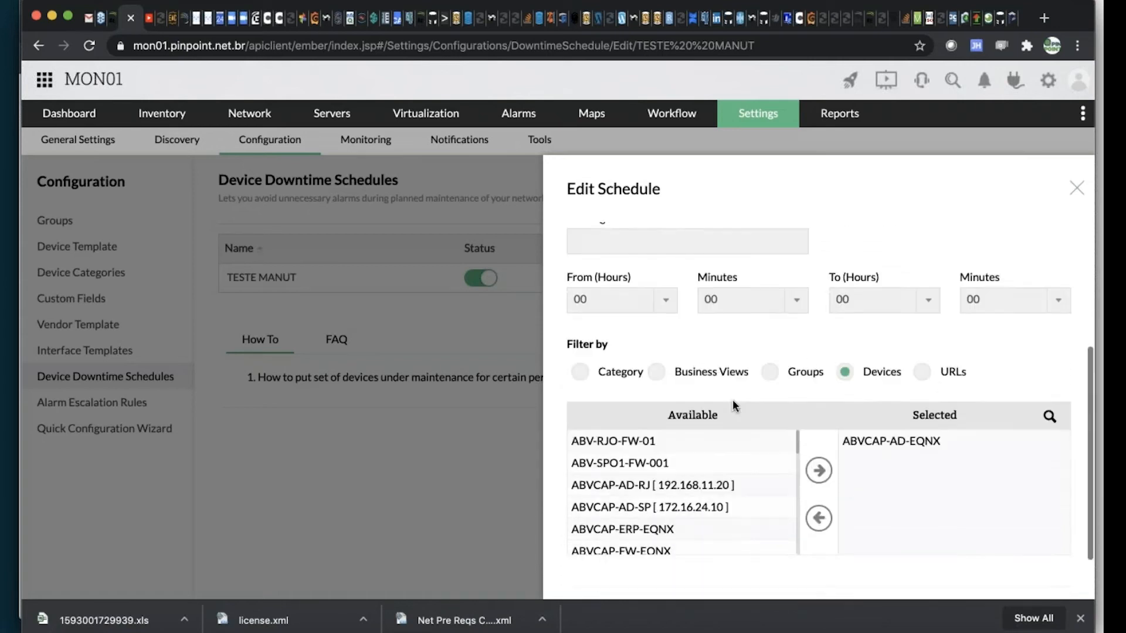
Go through the schedule's Category, Business Views, Groups, Devices and URLs filters to see what each can assign
{"action": "left_click", "coordinate": [578, 320]}
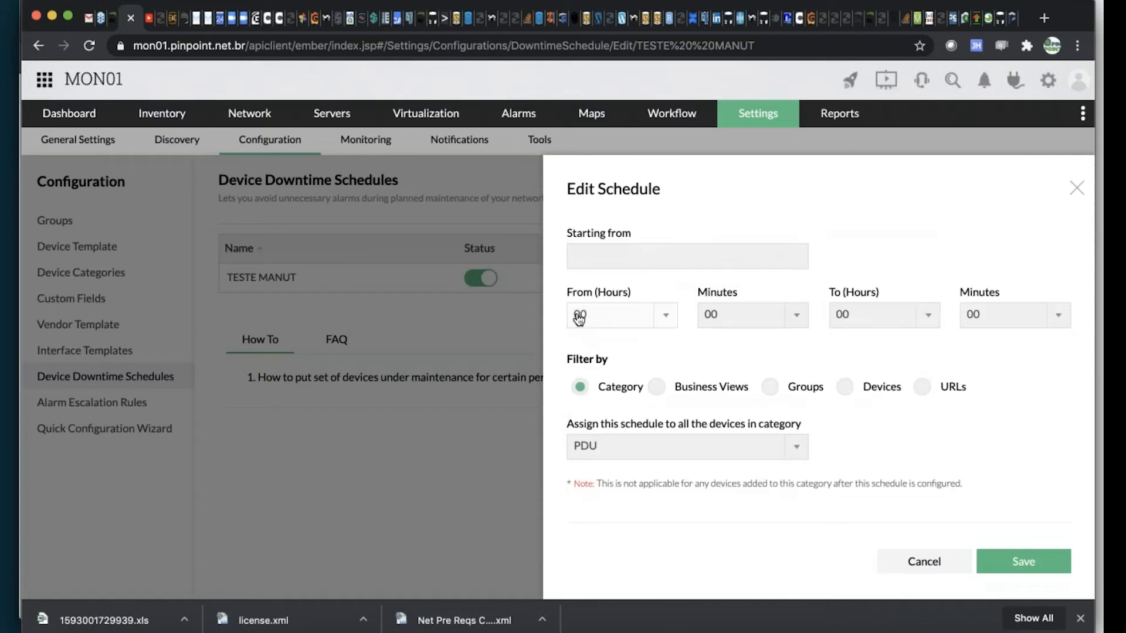
{"action": "left_click", "coordinate": [659, 388]}
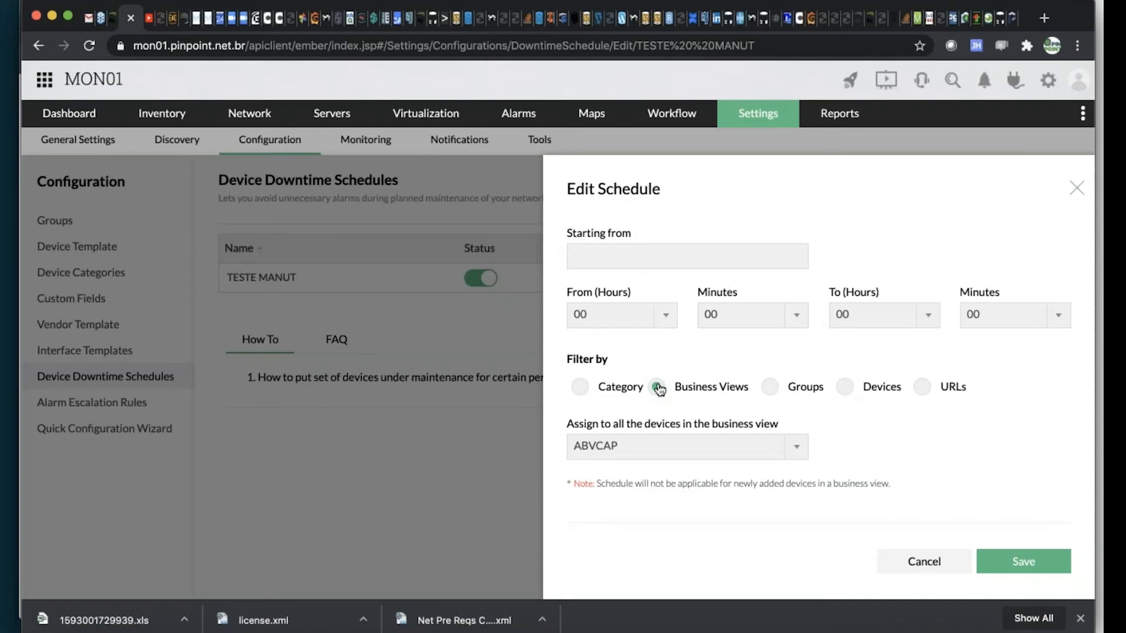
{"action": "left_click", "coordinate": [770, 389]}
{"action": "left_click", "coordinate": [847, 306]}
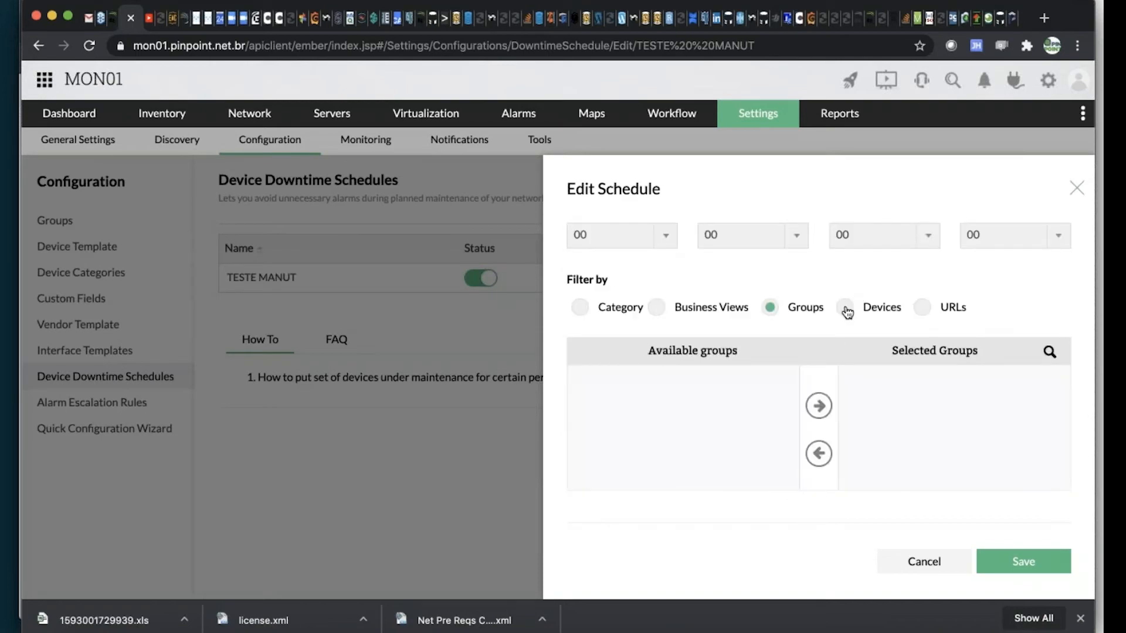
{"action": "left_click", "coordinate": [923, 307]}
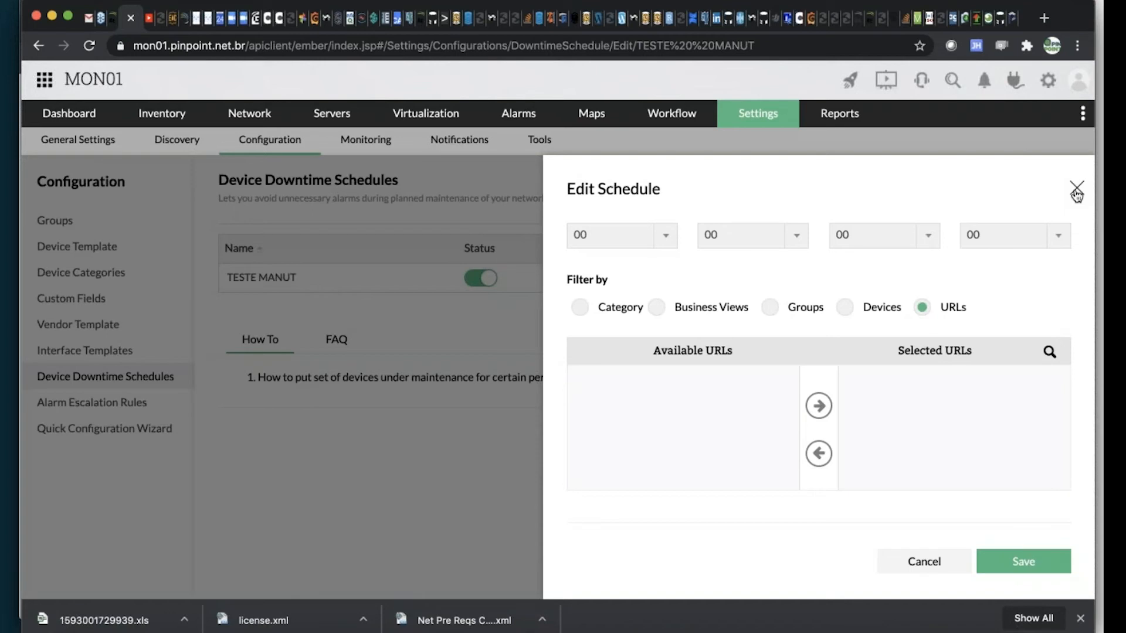
Switch the TESTE MANUT schedule's downtime frequency to Once, enter a change note as its description, and close it without saving
{"action": "scroll", "coordinate": [864, 360], "scroll_direction": "up", "scroll_amount": 5}
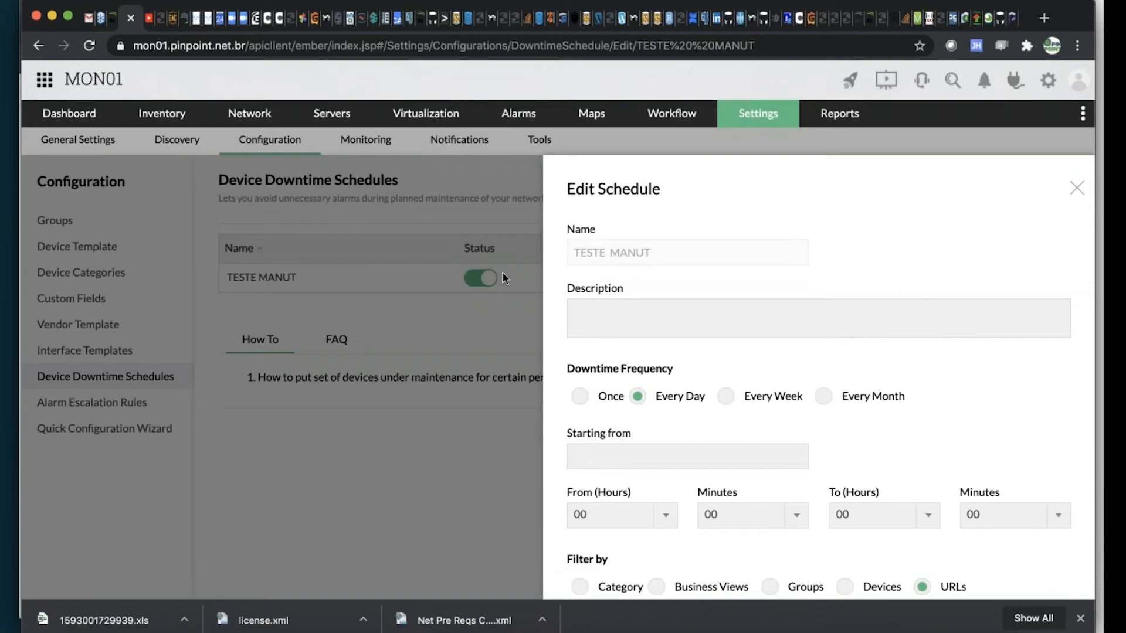
{"action": "left_click", "coordinate": [580, 397]}
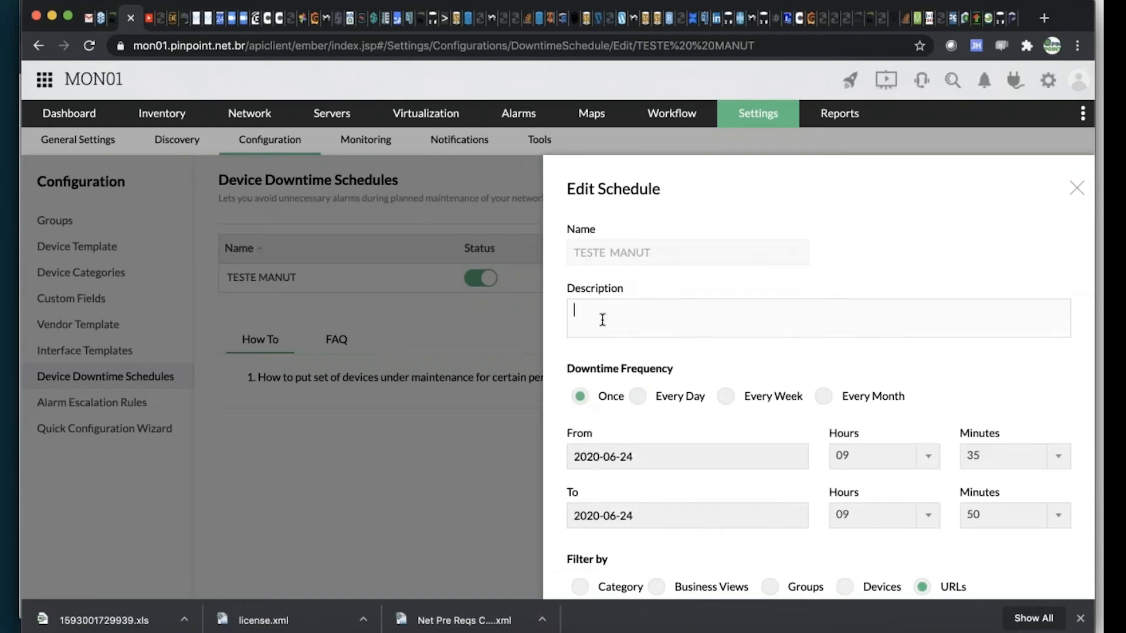
{"action": "left_click", "coordinate": [602, 319]}
{"action": "type", "text": "chasnge"}
{"action": "left_click", "coordinate": [1076, 187]}
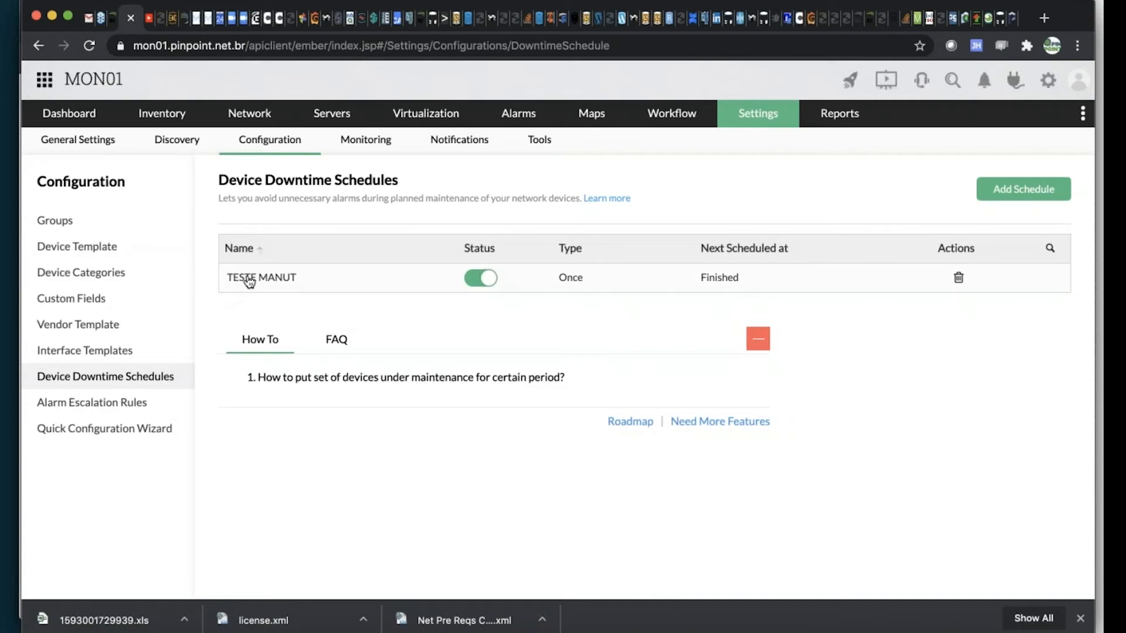
Open the ABVCAP-AD-EQNX server from the device inventory and look over its summary and Availability Timeline
{"action": "mouse_move", "coordinate": [156, 119]}
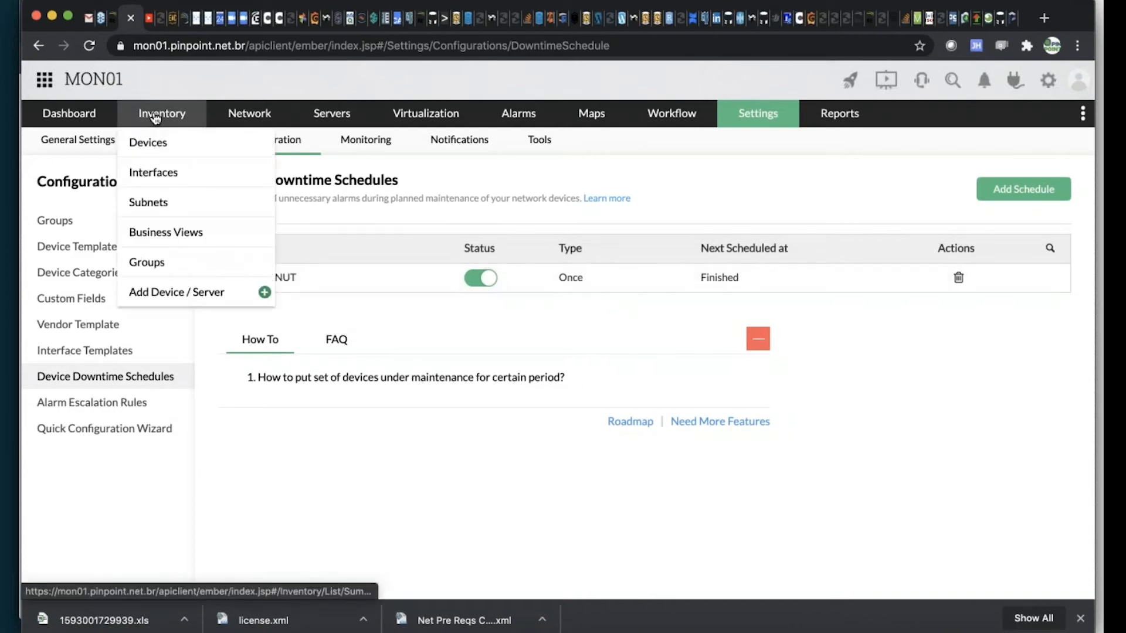
{"action": "left_click", "coordinate": [148, 149]}
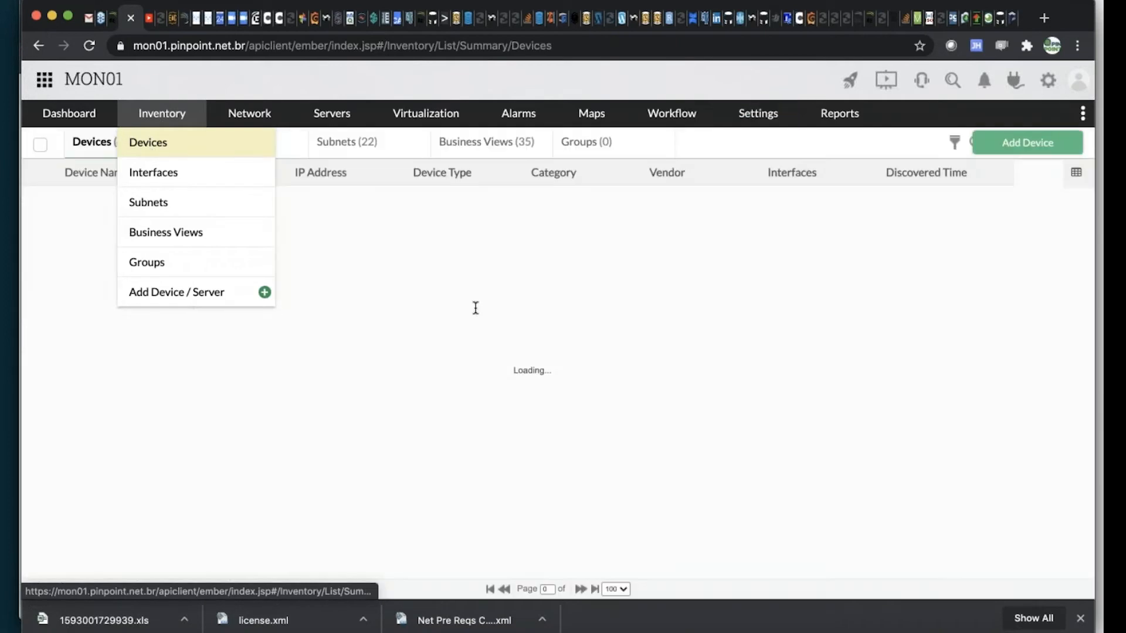
{"action": "scroll", "coordinate": [165, 449], "scroll_direction": "down", "scroll_amount": 10}
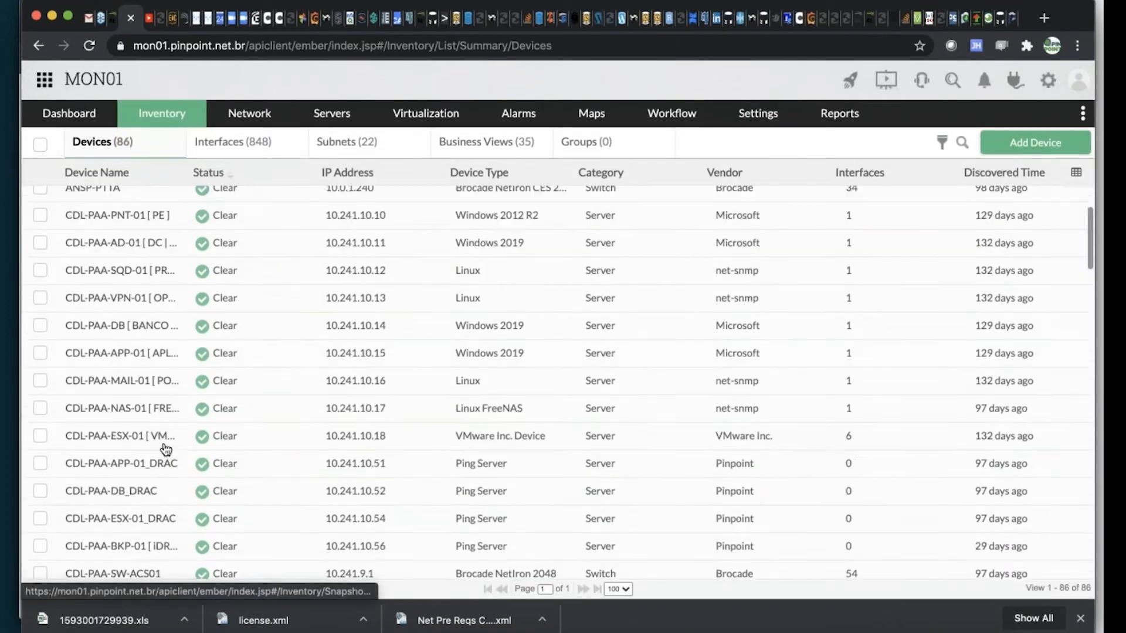
{"action": "scroll", "coordinate": [166, 449], "scroll_direction": "down", "scroll_amount": 2}
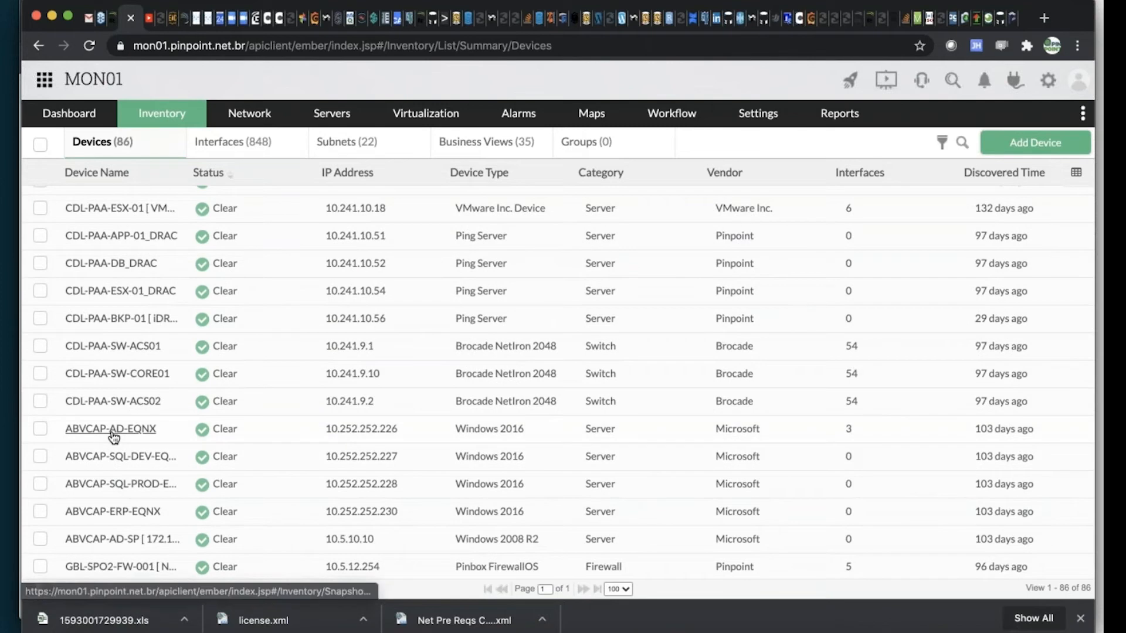
{"action": "left_click", "coordinate": [114, 433]}
{"action": "mouse_move", "coordinate": [729, 315]}
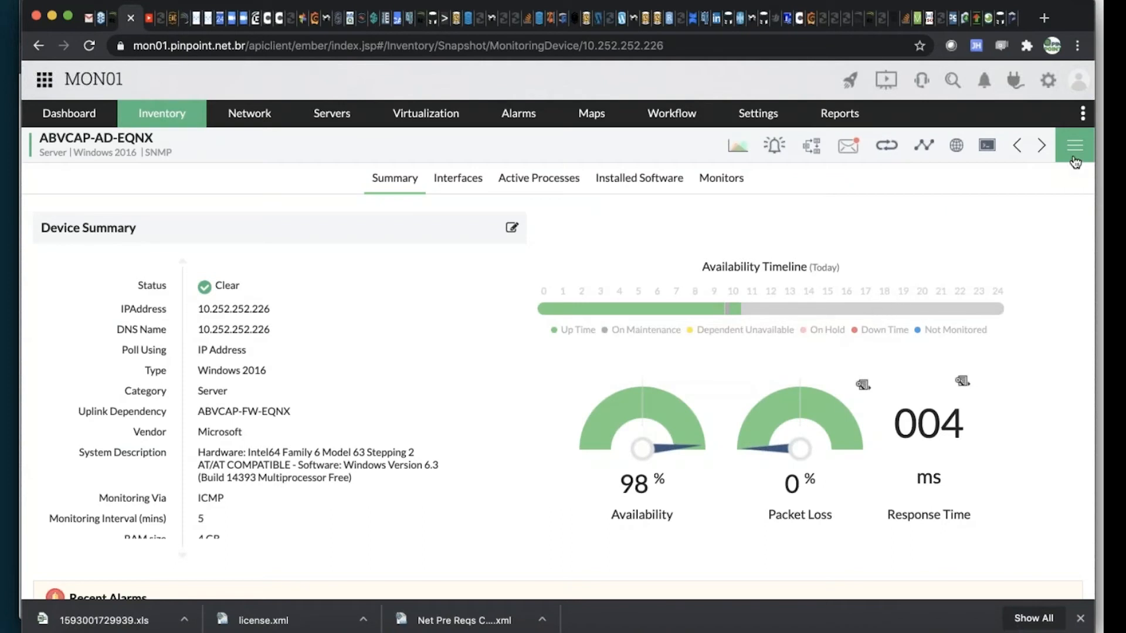
{"action": "scroll", "coordinate": [649, 319], "scroll_direction": "down", "scroll_amount": 3}
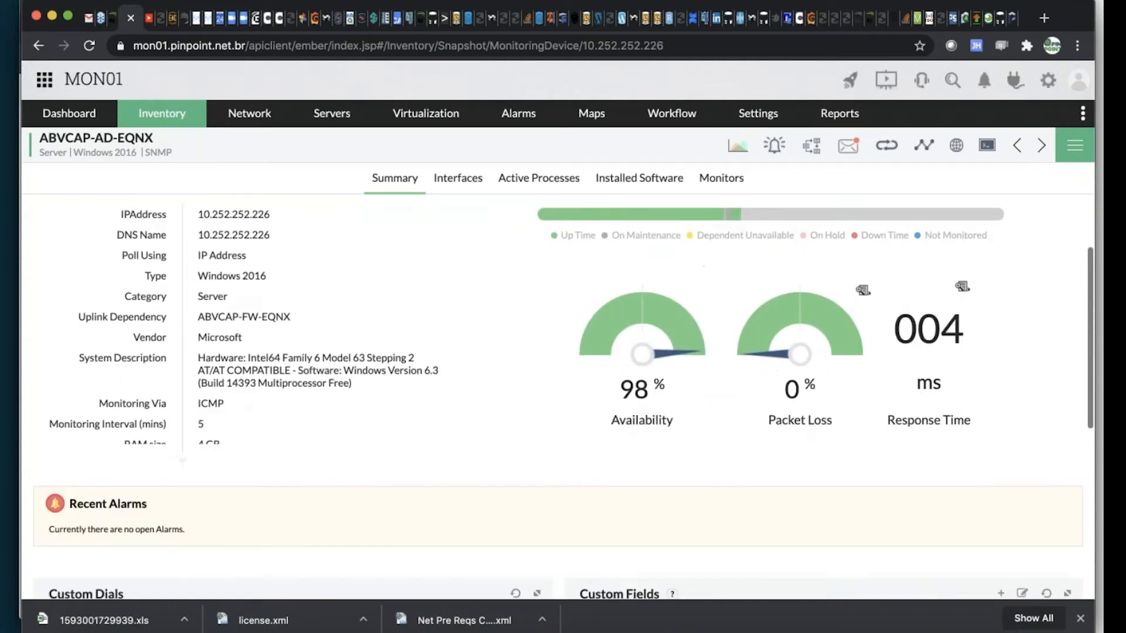
{"action": "scroll", "coordinate": [671, 407], "scroll_direction": "up", "scroll_amount": 3}
Review the server's availability Down Statistics, On Maintenance History and History graph, and close the availability details
{"action": "left_click", "coordinate": [672, 406]}
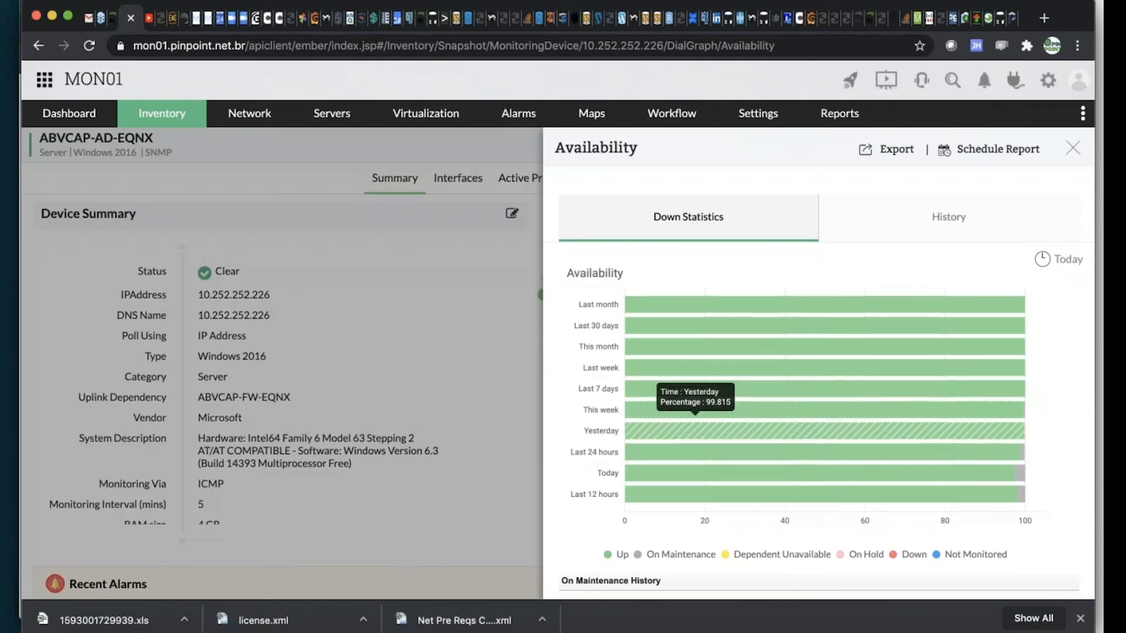
{"action": "scroll", "coordinate": [803, 498], "scroll_direction": "down", "scroll_amount": 3}
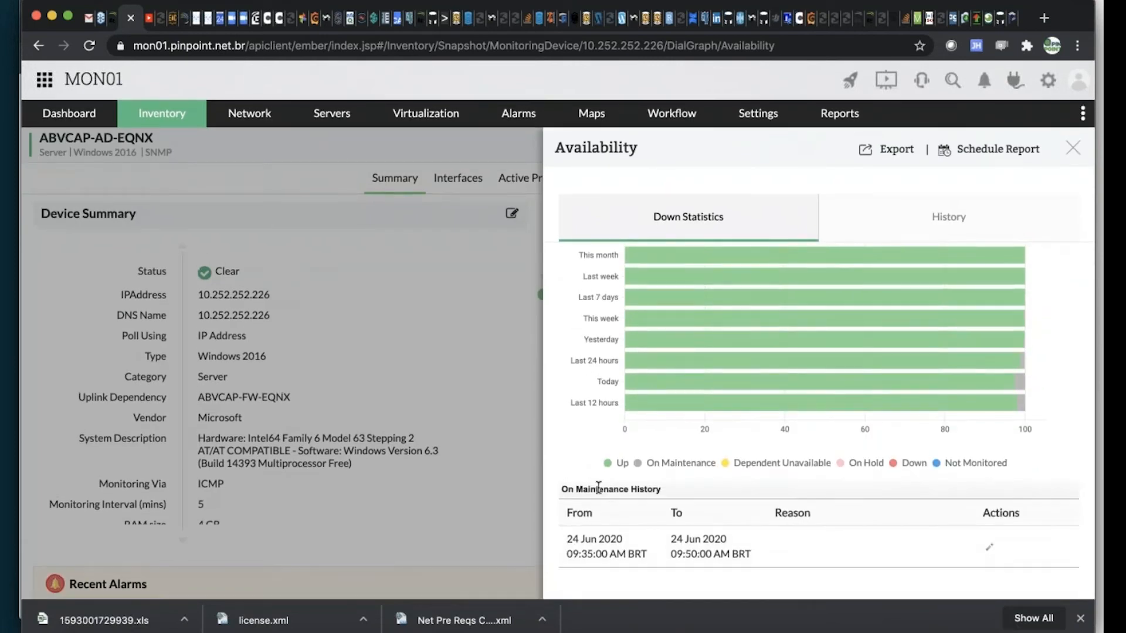
{"action": "mouse_move", "coordinate": [730, 402]}
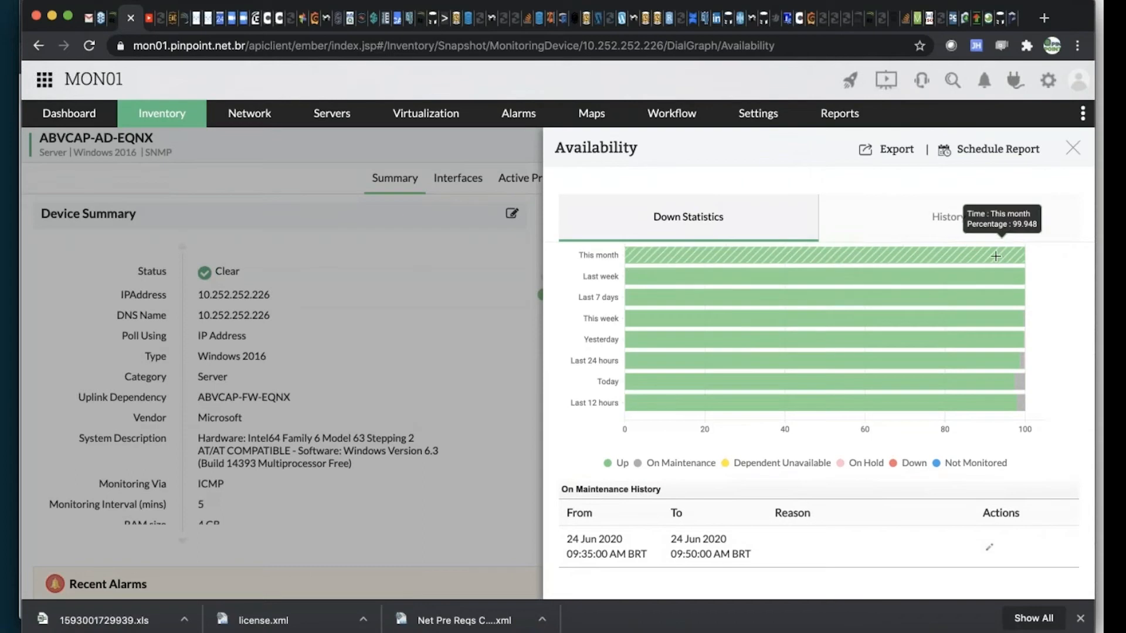
{"action": "left_click", "coordinate": [938, 221]}
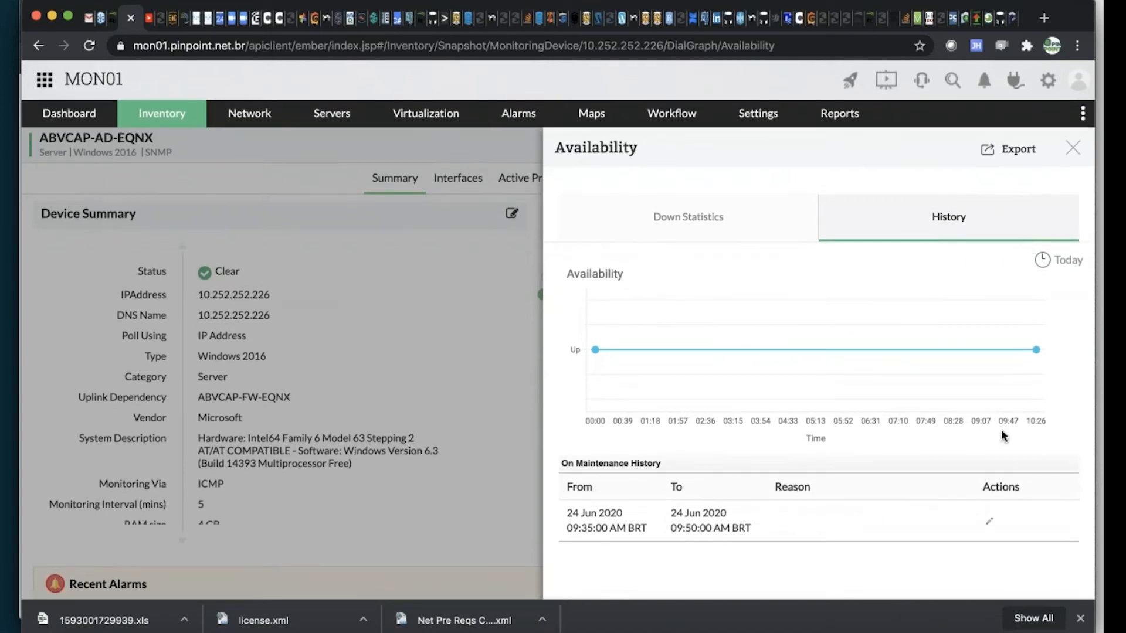
{"action": "left_click", "coordinate": [1070, 150]}
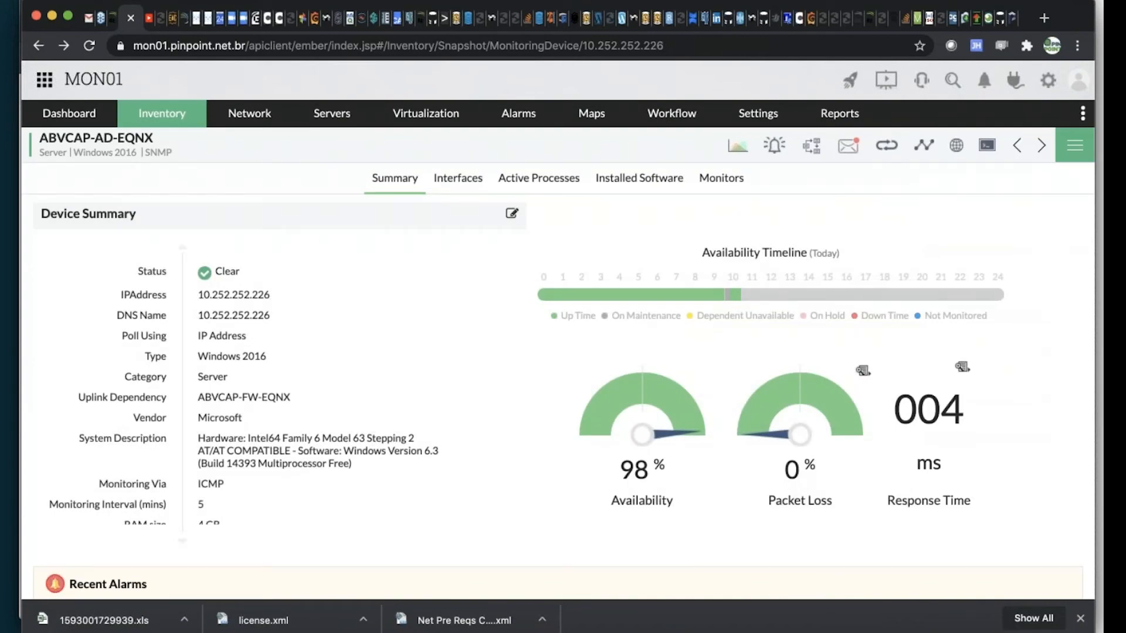
Unmanage the ABVCAP-AD-EQNX server and confirm the action
{"action": "left_click", "coordinate": [1070, 157]}
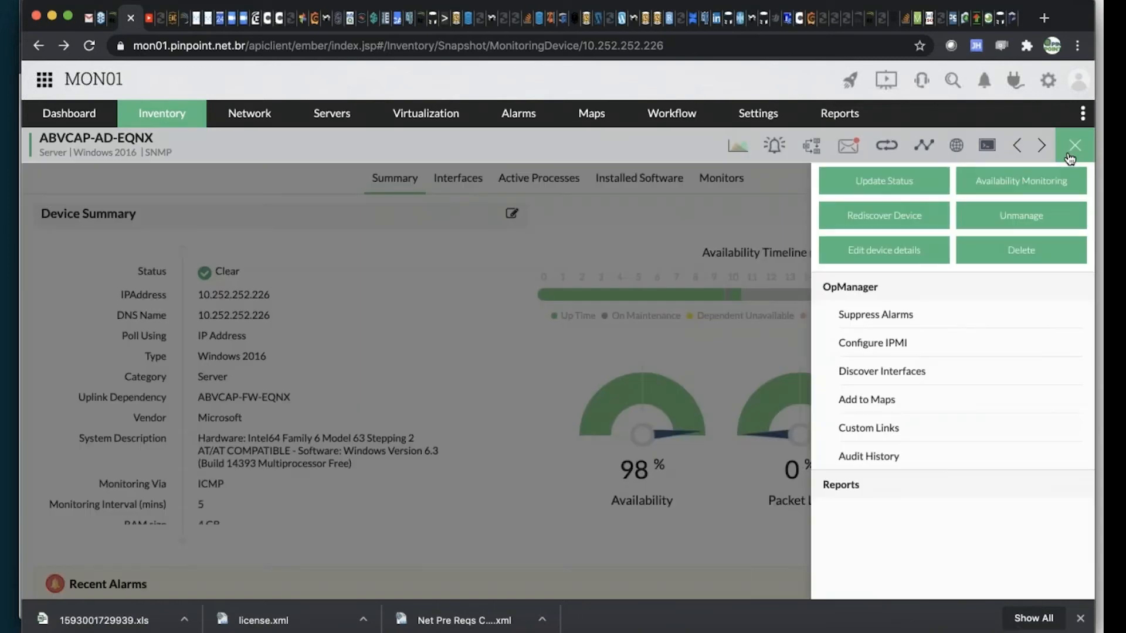
{"action": "left_click", "coordinate": [1020, 218]}
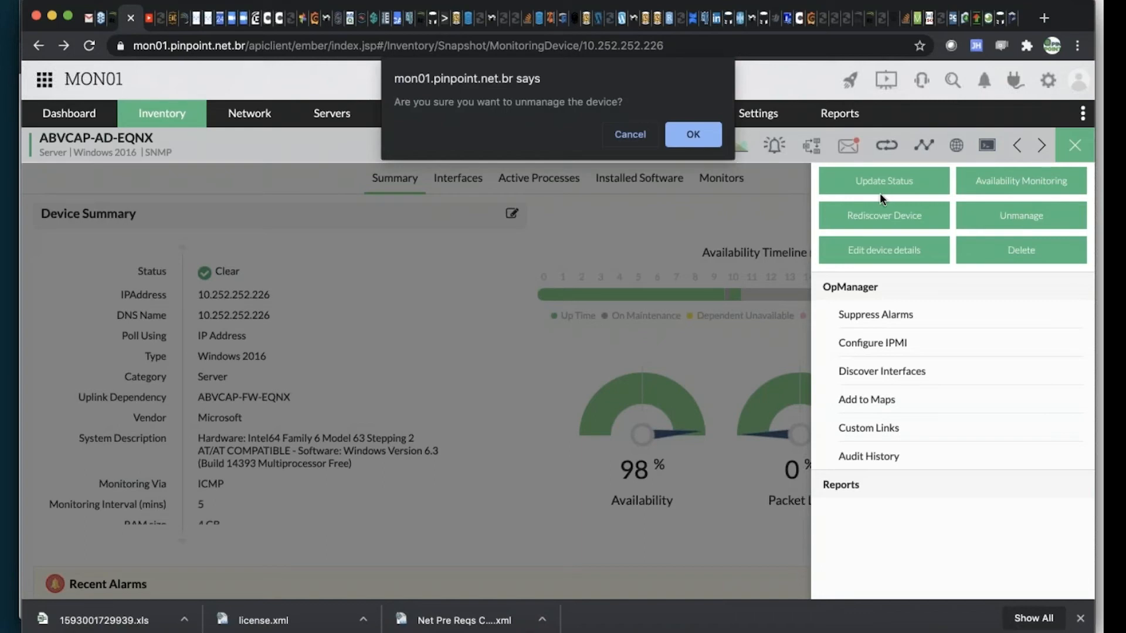
{"action": "left_click", "coordinate": [687, 138]}
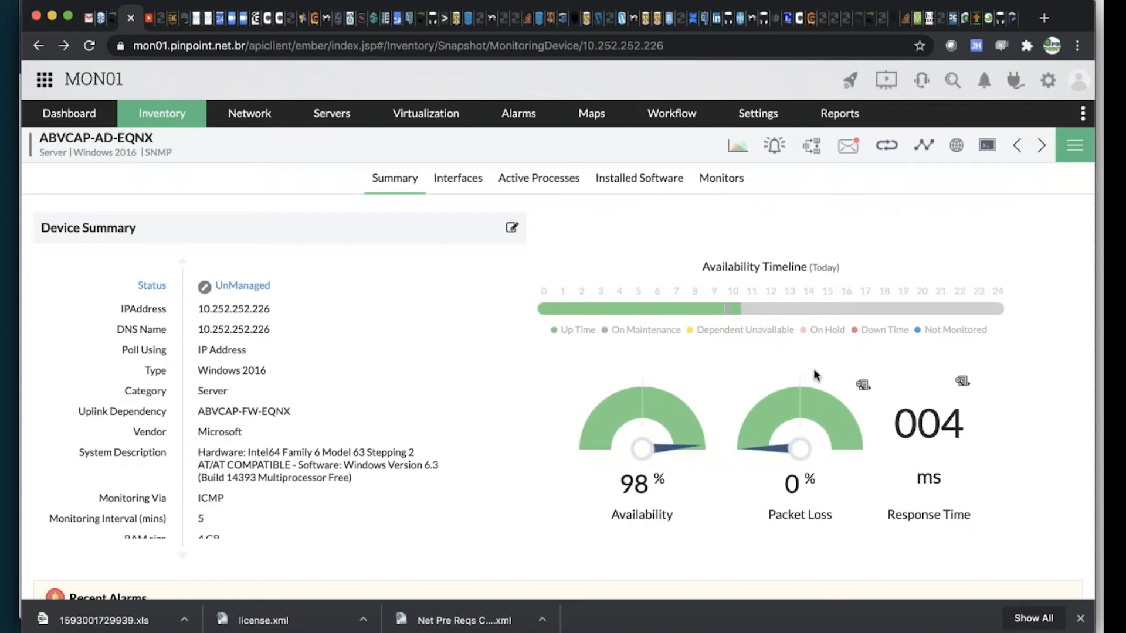
Open the unmanaged server's availability history and examine its On Hold and On Maintenance records
{"action": "left_click", "coordinate": [667, 441]}
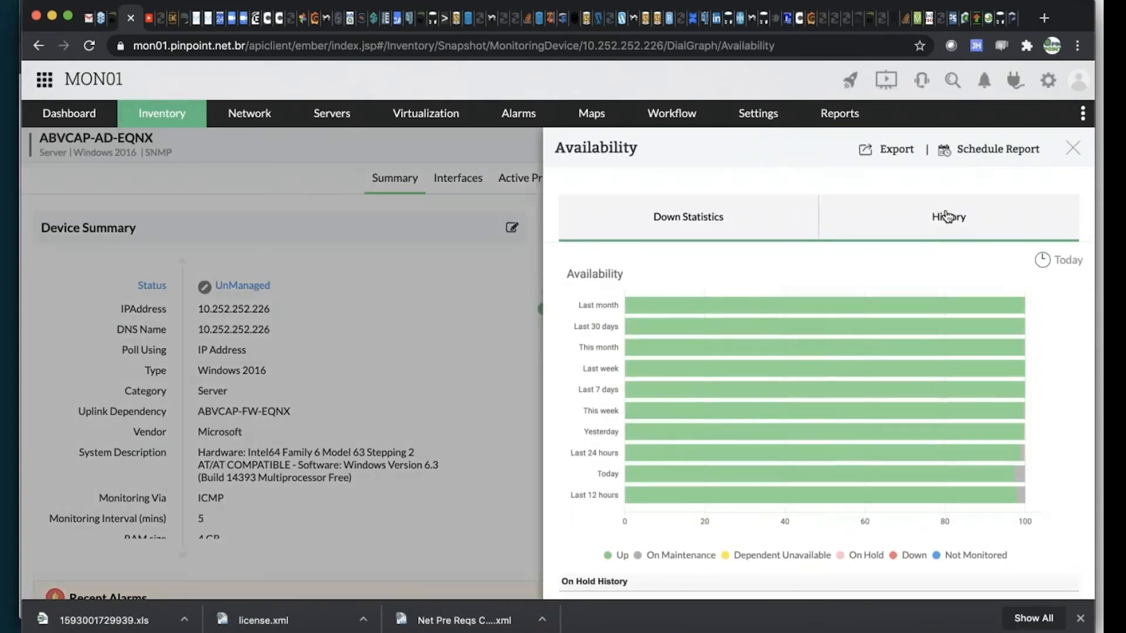
{"action": "left_click", "coordinate": [946, 216]}
{"action": "scroll", "coordinate": [882, 358], "scroll_direction": "down", "scroll_amount": 1}
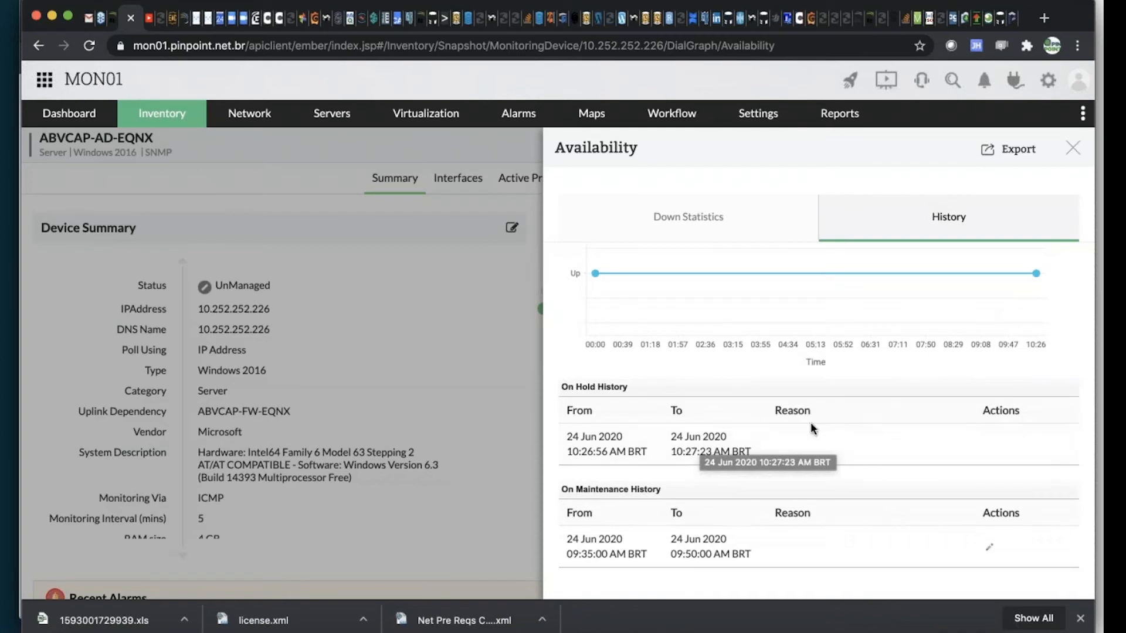
Enter a Change reason for the 24 Jun 2020 On Maintenance record, clear it, and save the reason blank
{"action": "left_click", "coordinate": [990, 547]}
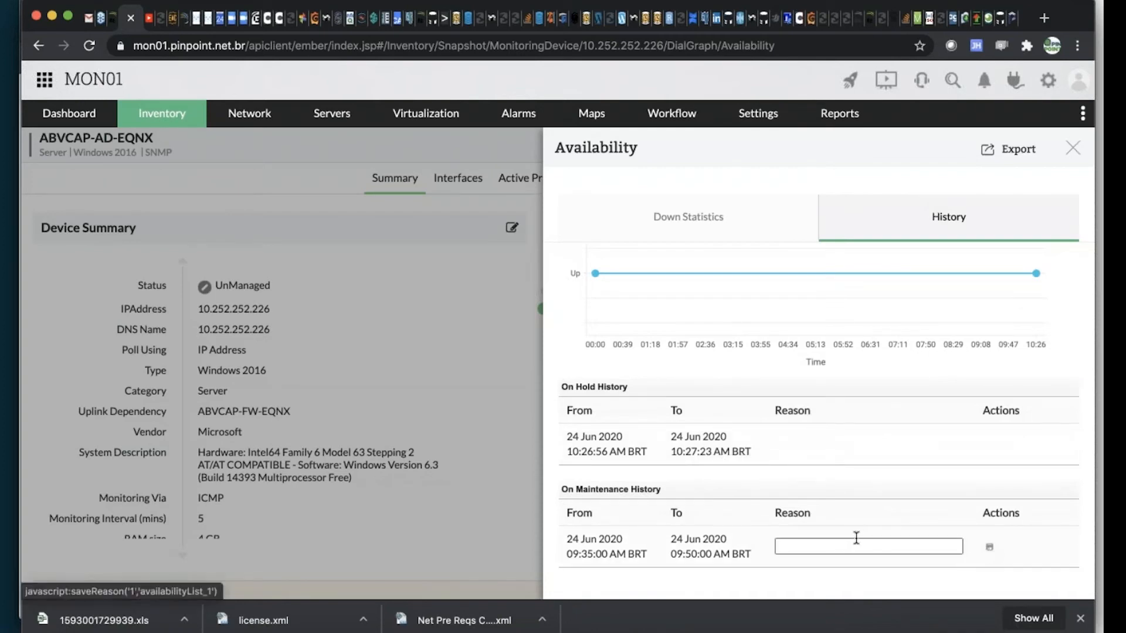
{"action": "type", "text": "Change"}
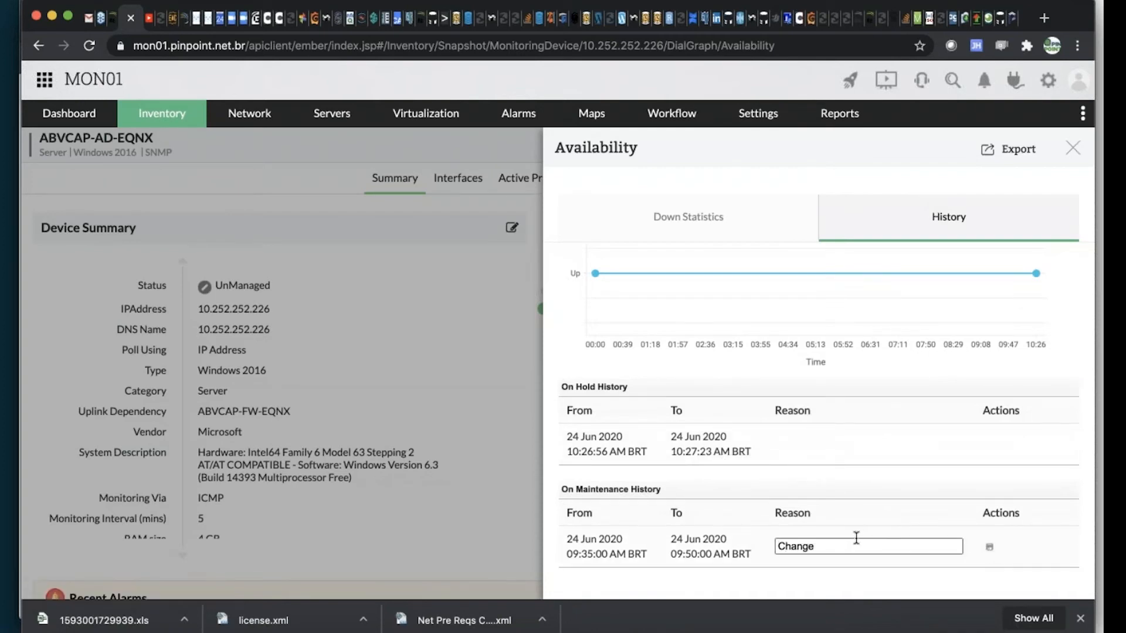
{"action": "type", "text": " 12334"}
{"action": "key", "text": "BackSpace"}
{"action": "key", "text": "BackSpace"}
{"action": "key", "text": "BackSpace"}
{"action": "key", "text": "BackSpace"}
{"action": "key", "text": "BackSpace"}
{"action": "key", "text": "BackSpace"}
{"action": "key", "text": "BackSpace"}
{"action": "key", "text": "BackSpace"}
{"action": "key", "text": "BackSpace"}
{"action": "key", "text": "BackSpace"}
{"action": "key", "text": "BackSpace"}
{"action": "key", "text": "BackSpace"}
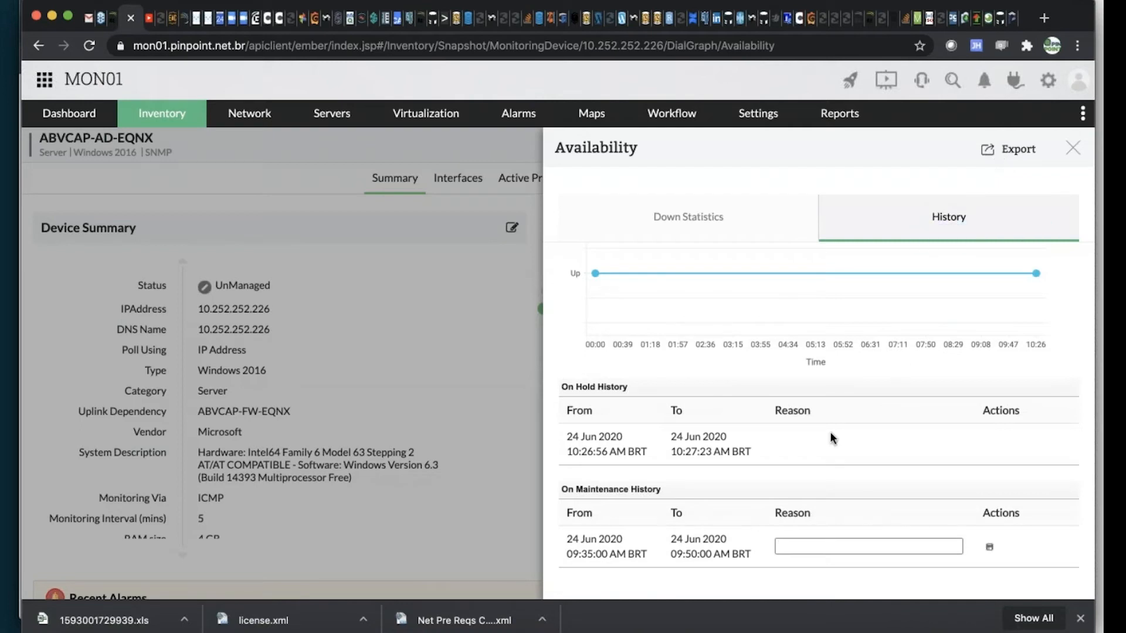
{"action": "left_click", "coordinate": [990, 552]}
Compare the availability History and Down Statistics, check the available time ranges and On Hold History, and close the availability details
{"action": "scroll", "coordinate": [787, 381], "scroll_direction": "down", "scroll_amount": 1}
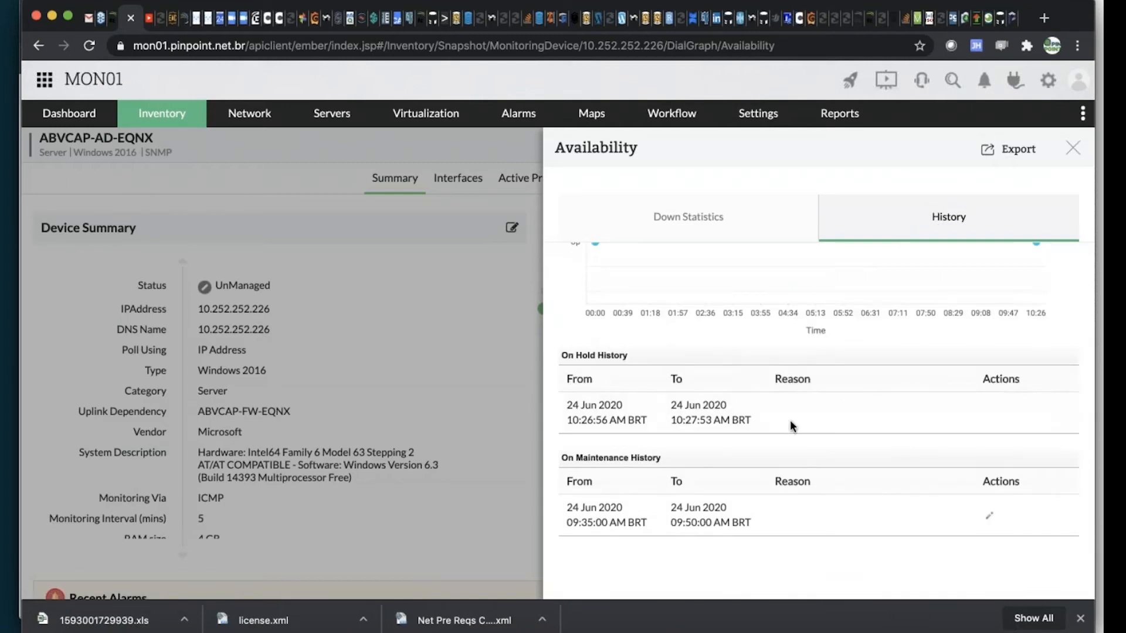
{"action": "scroll", "coordinate": [713, 443], "scroll_direction": "up", "scroll_amount": 3}
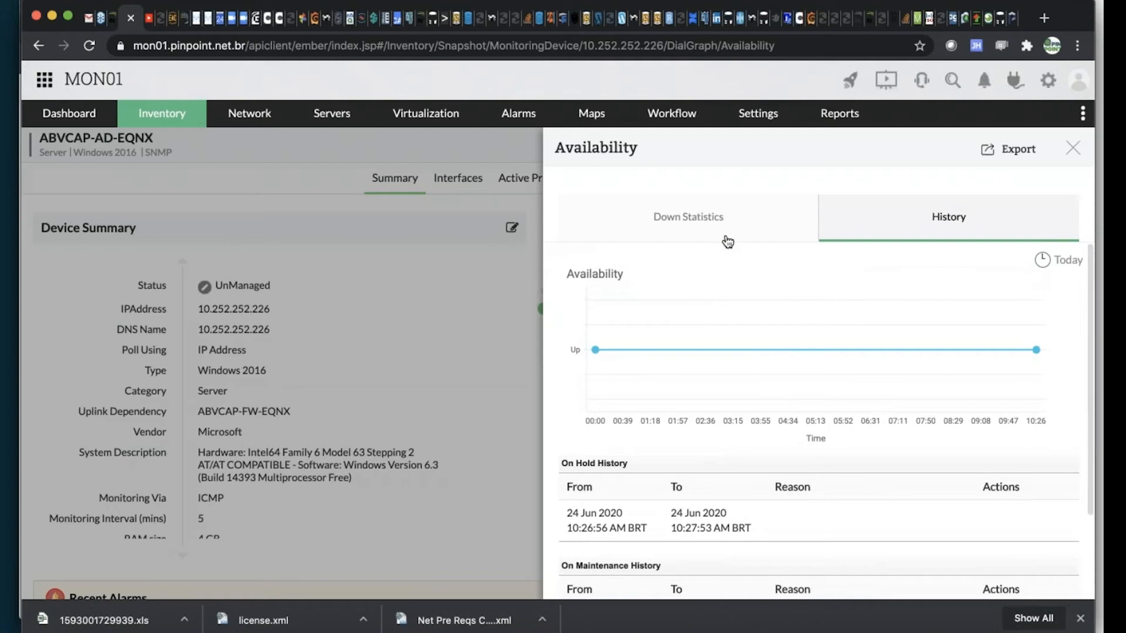
{"action": "left_click", "coordinate": [711, 215]}
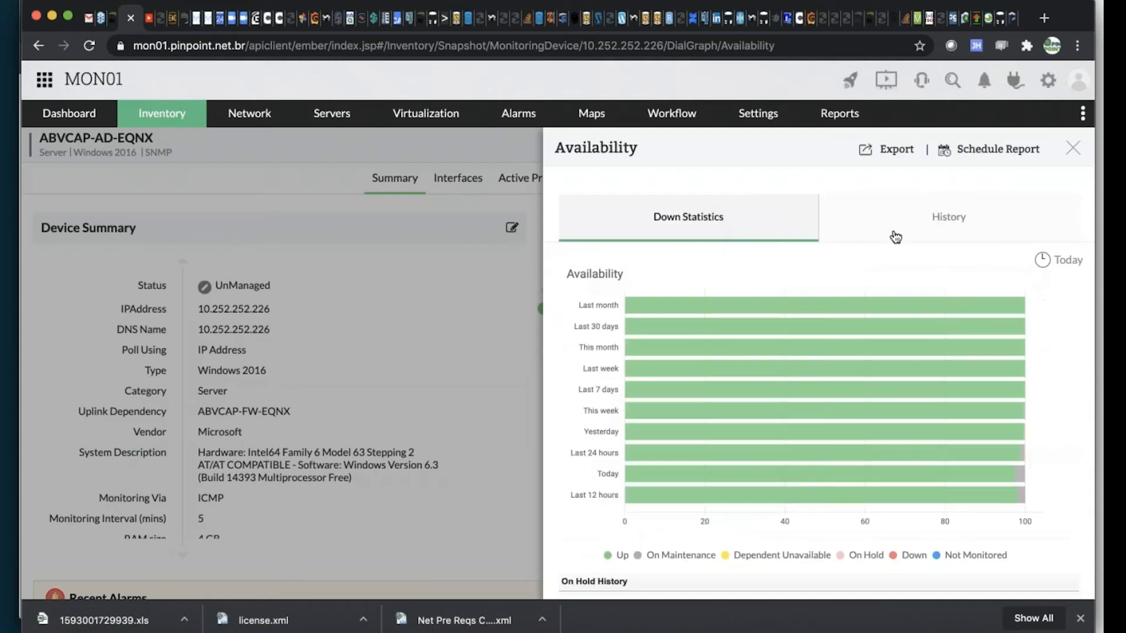
{"action": "left_click", "coordinate": [929, 235]}
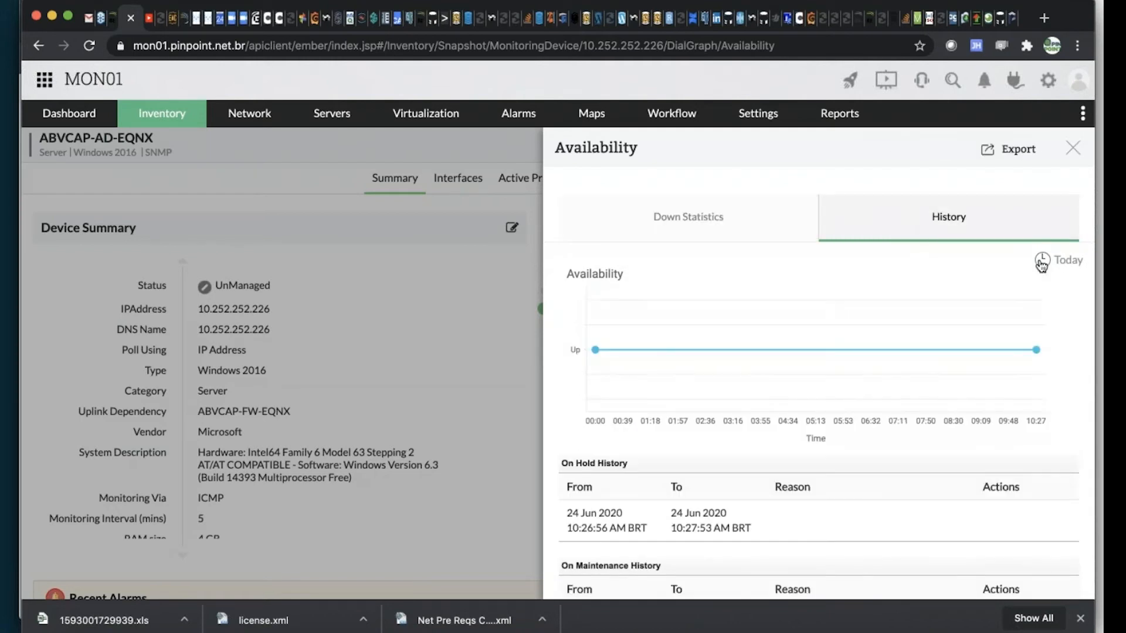
{"action": "left_click", "coordinate": [1061, 260]}
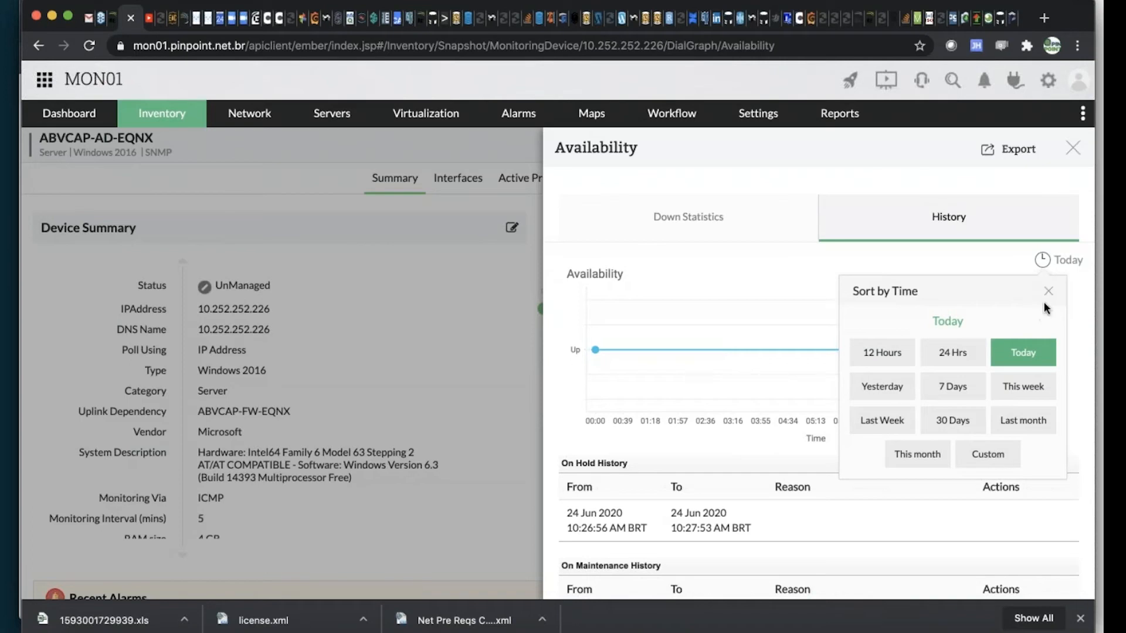
{"action": "left_click", "coordinate": [1050, 293]}
{"action": "left_click", "coordinate": [625, 205]}
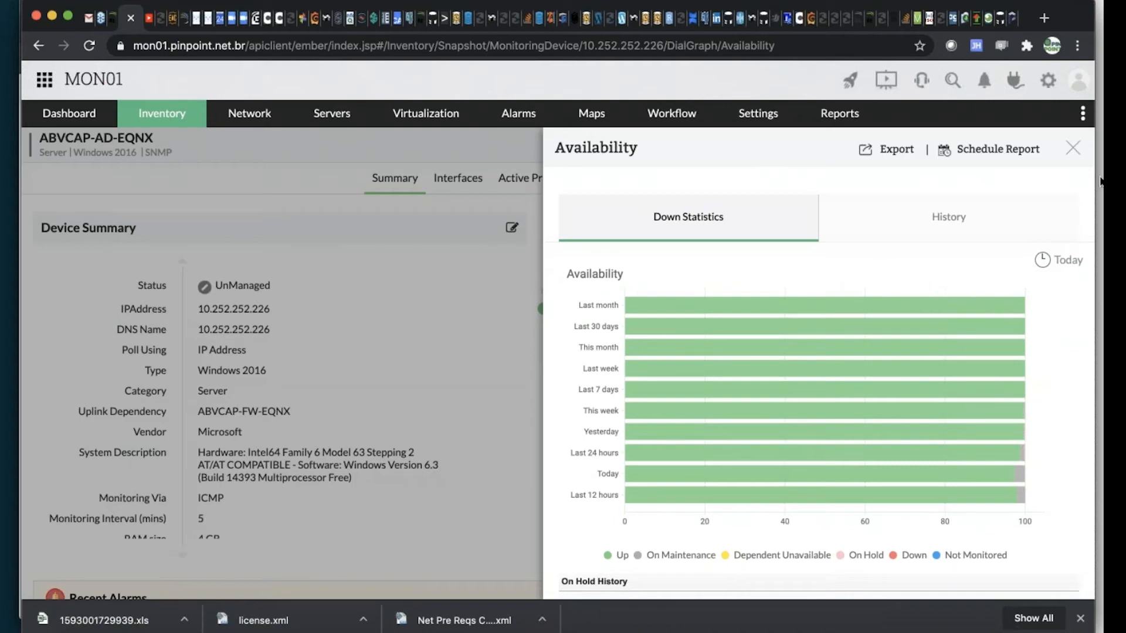
{"action": "scroll", "coordinate": [699, 465], "scroll_direction": "down", "scroll_amount": 4}
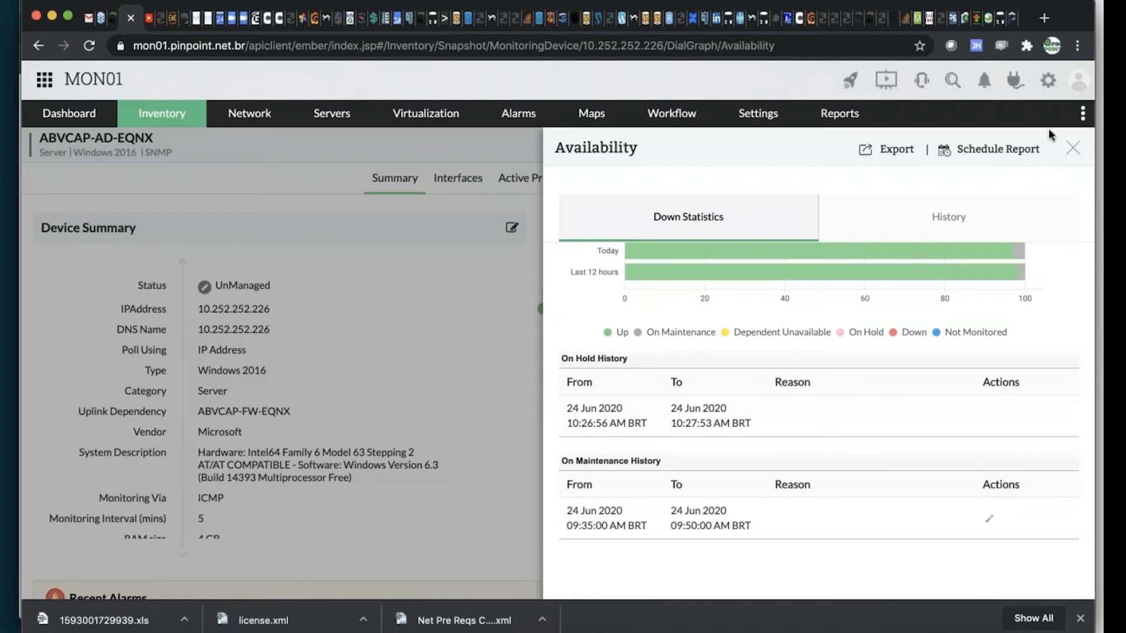
{"action": "left_click", "coordinate": [1072, 150]}
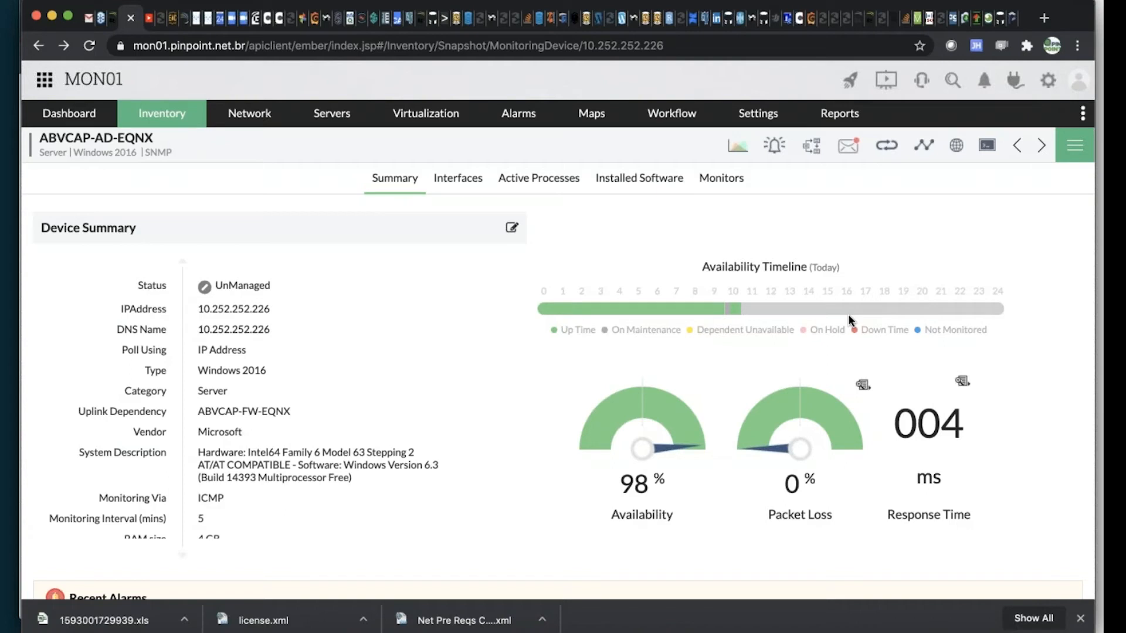
Suppress alarms on the ABVCAP-AD-EQNX server for 1 hour
{"action": "left_click", "coordinate": [1081, 145]}
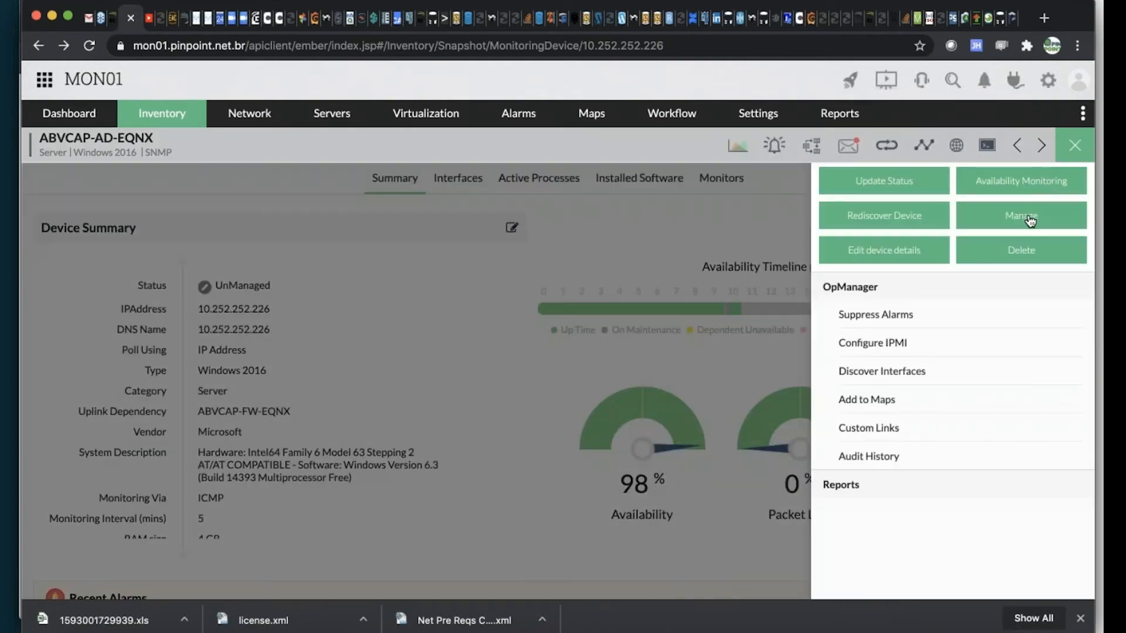
{"action": "left_click", "coordinate": [1082, 150]}
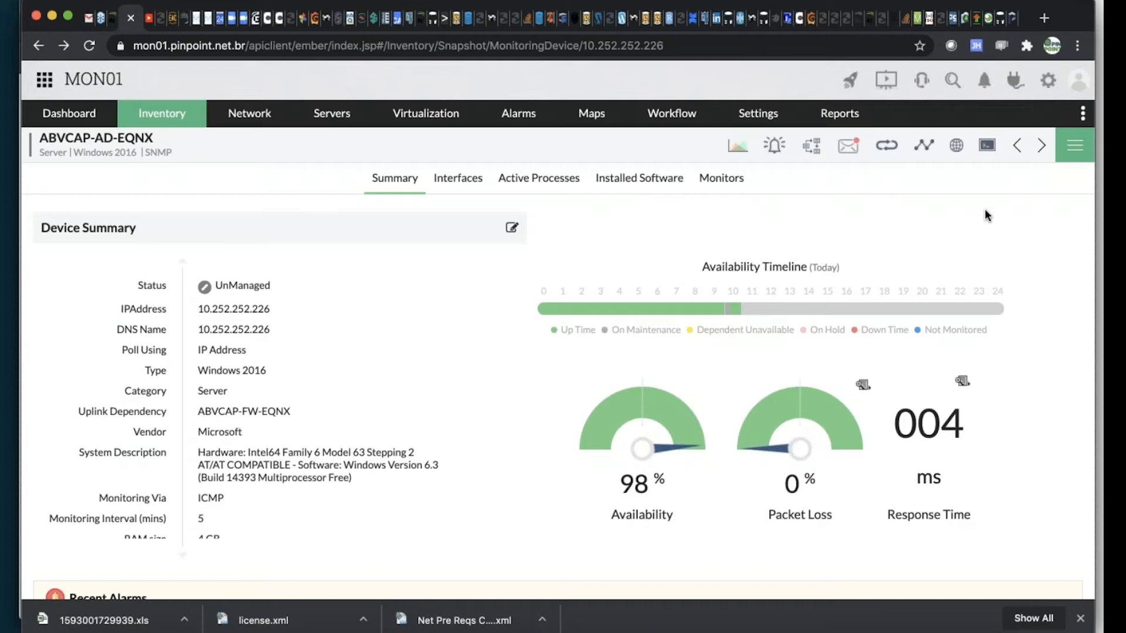
{"action": "left_click", "coordinate": [1075, 154]}
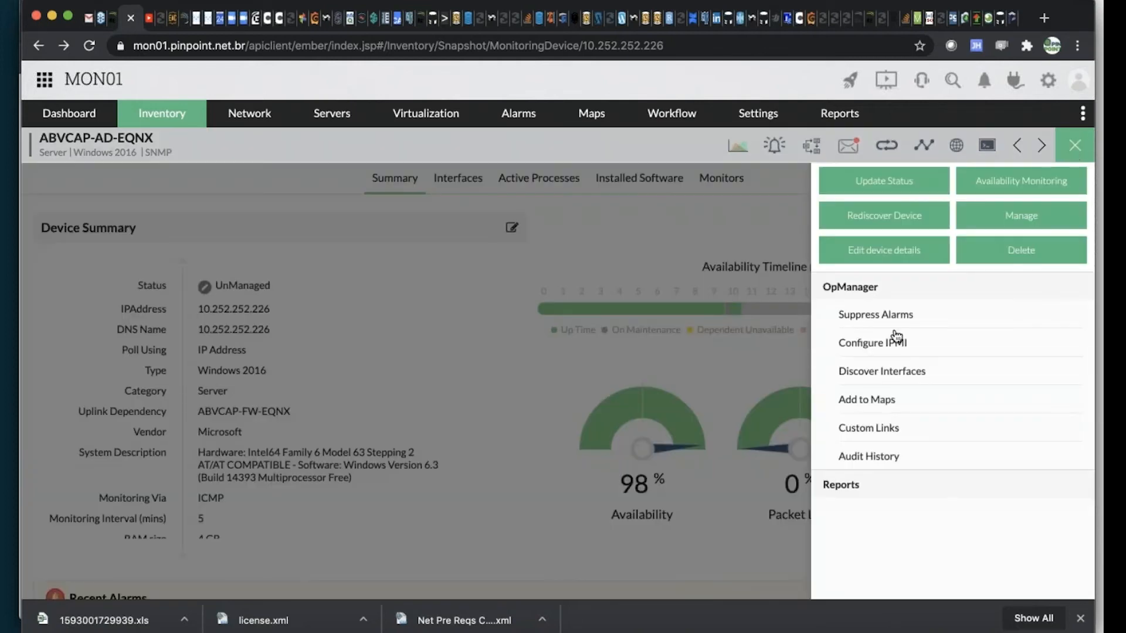
{"action": "left_click", "coordinate": [874, 318]}
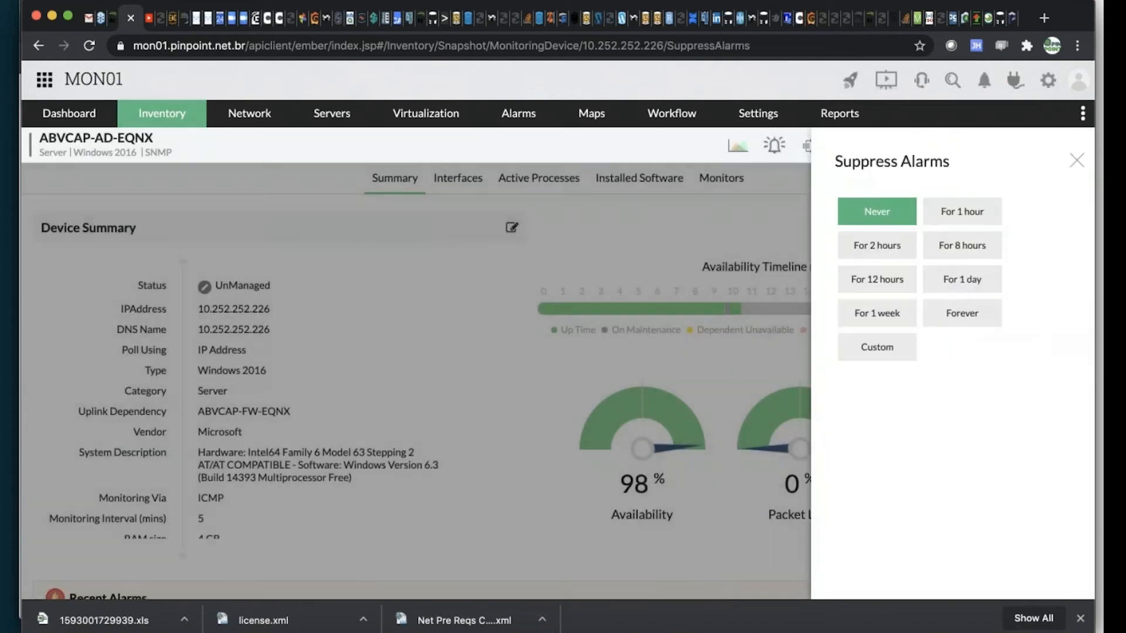
{"action": "left_click", "coordinate": [962, 213]}
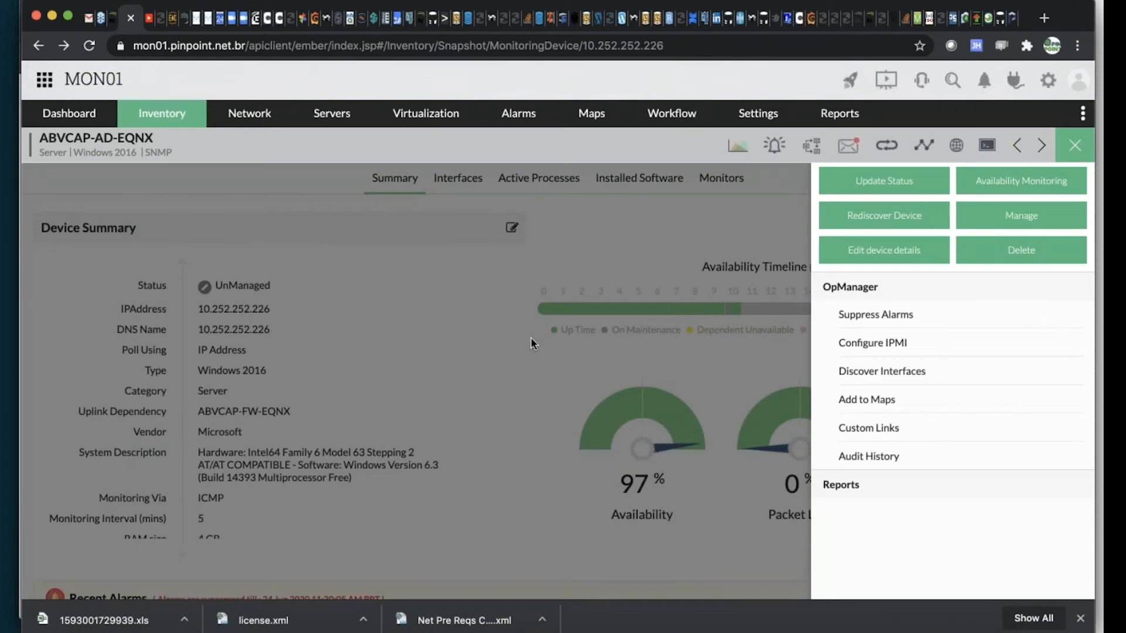
Cancel the alarm suppression on the ABVCAP-AD-EQNX server by setting Suppress Alarms to Never
{"action": "left_click", "coordinate": [1076, 151]}
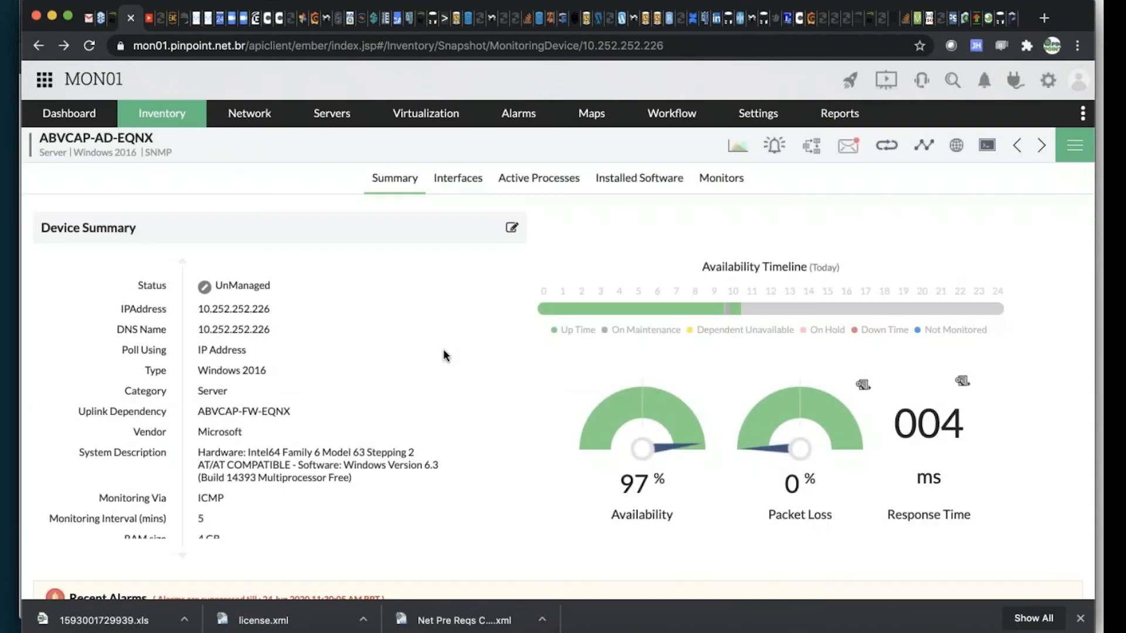
{"action": "scroll", "coordinate": [378, 439], "scroll_direction": "down", "scroll_amount": 5}
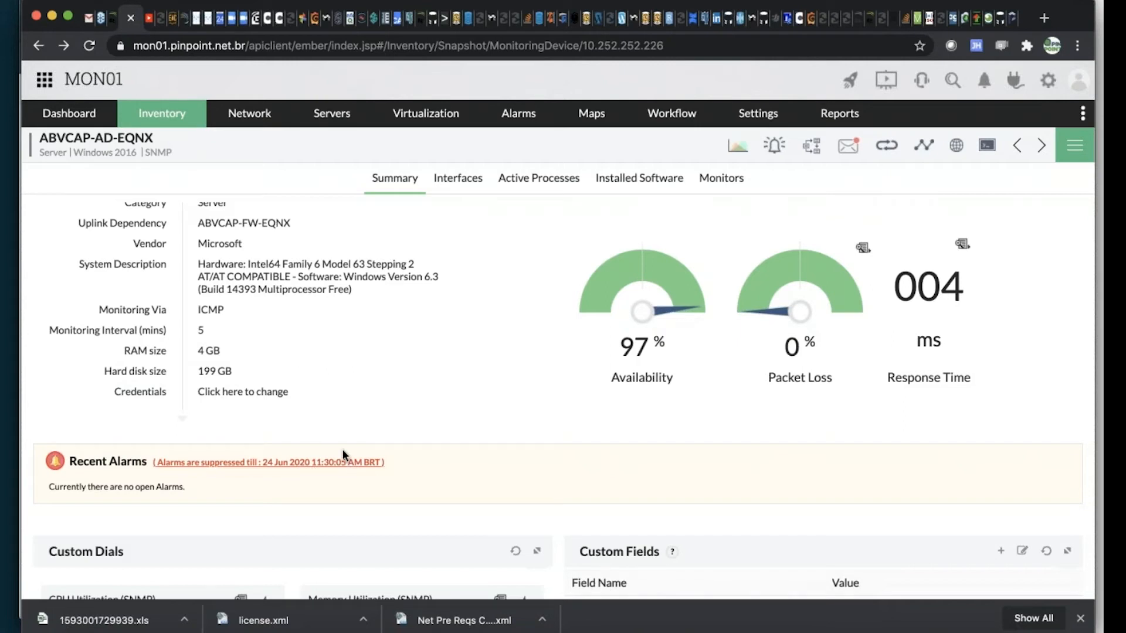
{"action": "left_click", "coordinate": [340, 466]}
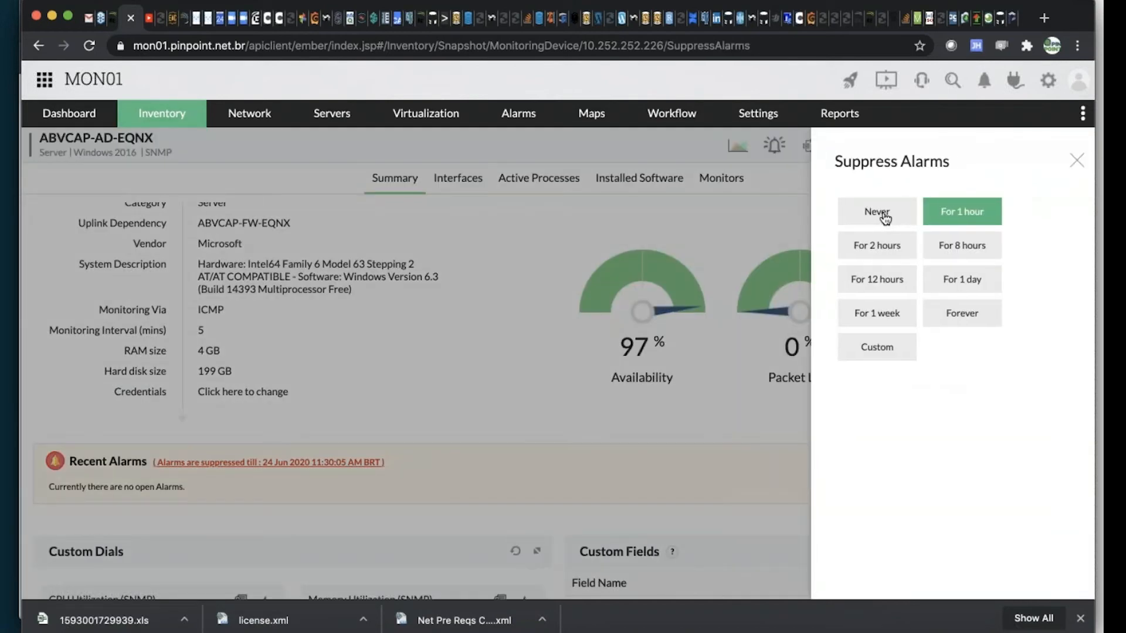
{"action": "left_click", "coordinate": [883, 215]}
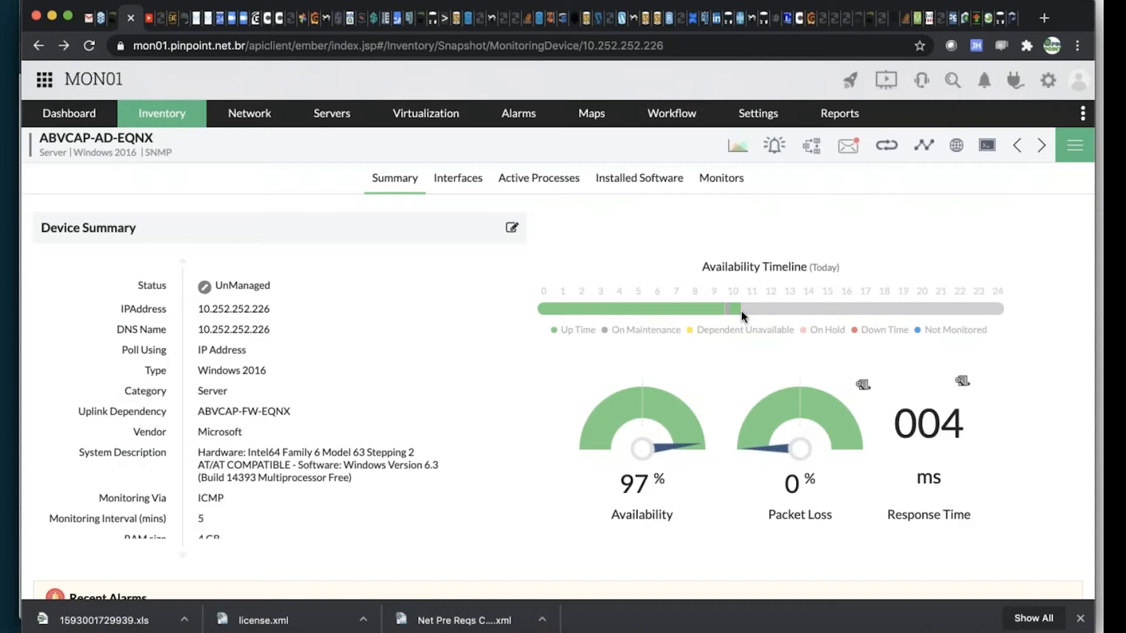
Return the ABVCAP-AD-EQNX server to managed status and confirm the change
{"action": "mouse_move", "coordinate": [741, 311]}
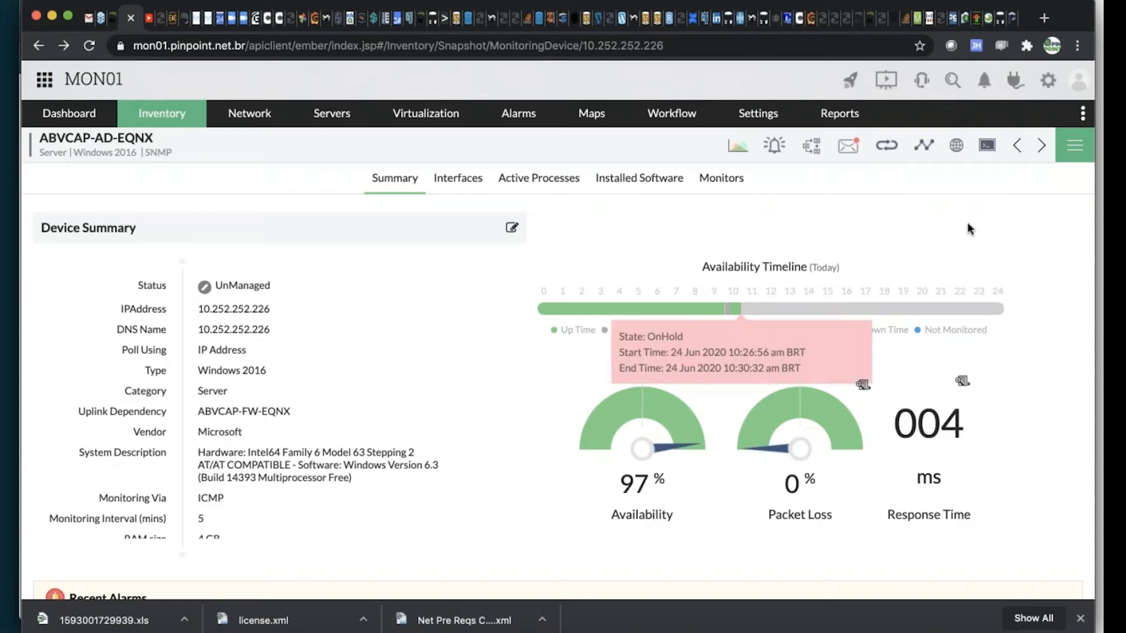
{"action": "left_click", "coordinate": [1072, 149]}
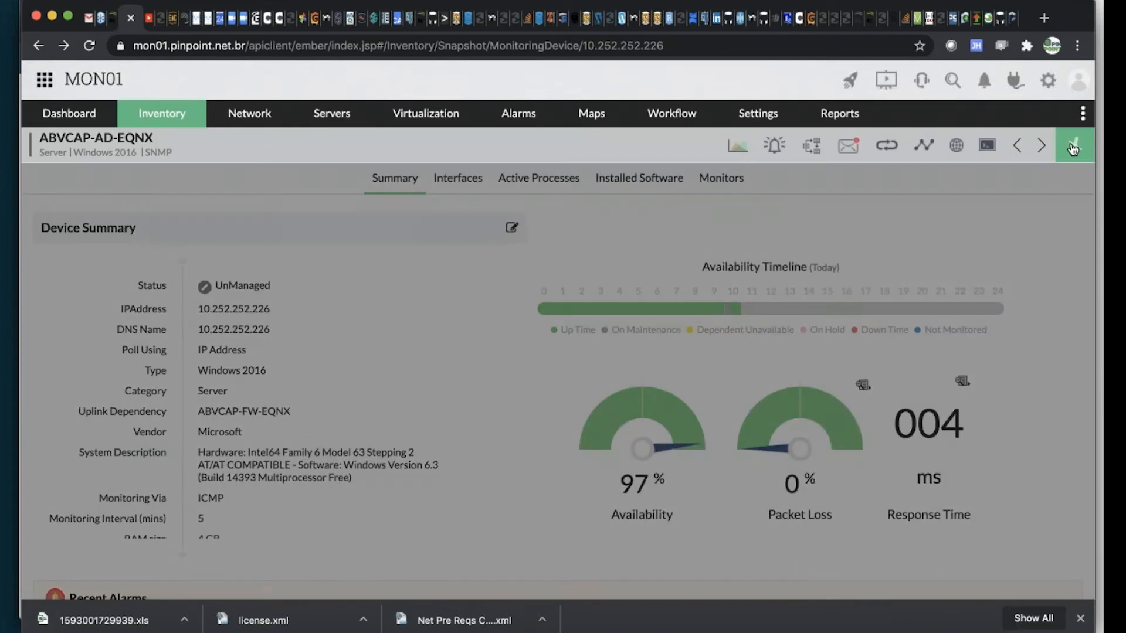
{"action": "left_click", "coordinate": [1030, 218]}
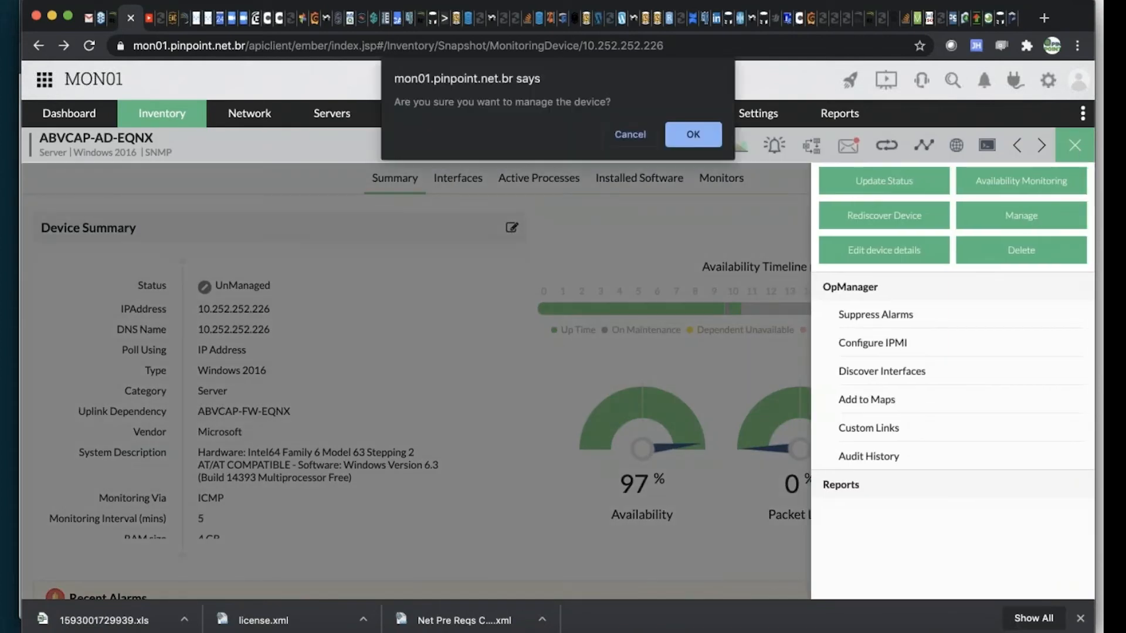
{"action": "left_click", "coordinate": [690, 134]}
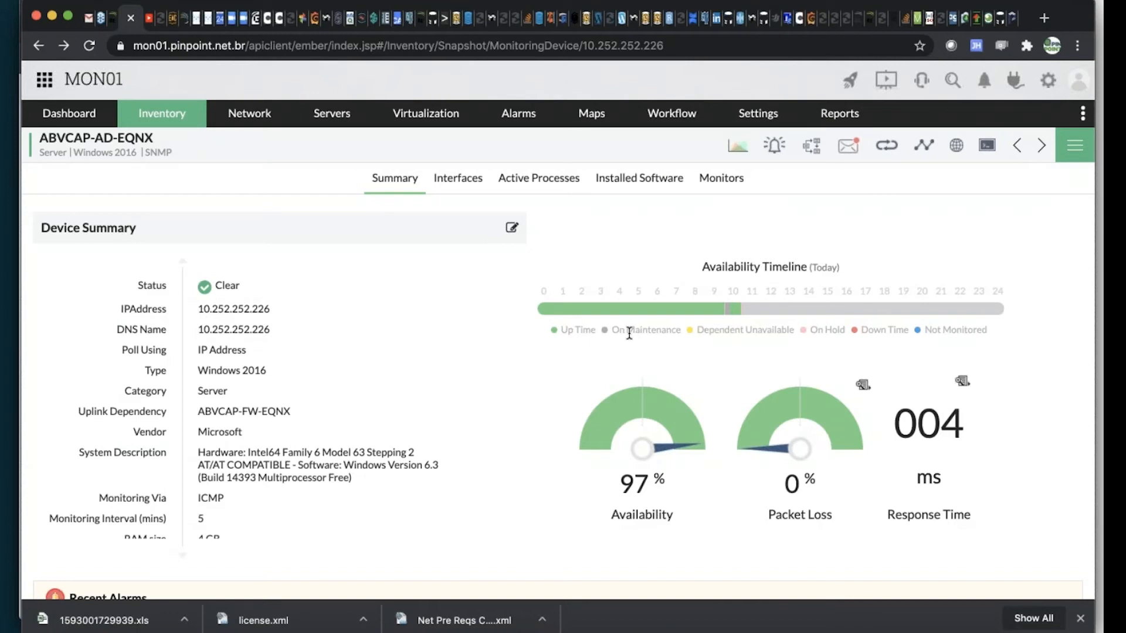
{"action": "mouse_move", "coordinate": [756, 113]}
{"action": "mouse_move", "coordinate": [739, 208]}
{"action": "left_click", "coordinate": [1078, 146]}
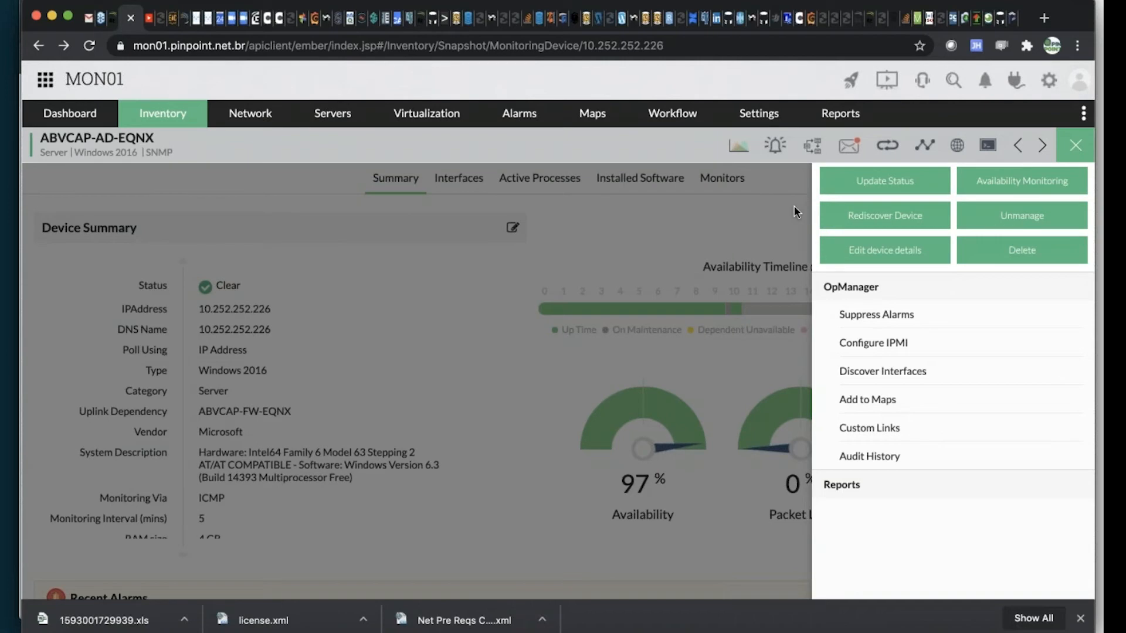
{"action": "left_click", "coordinate": [1077, 147]}
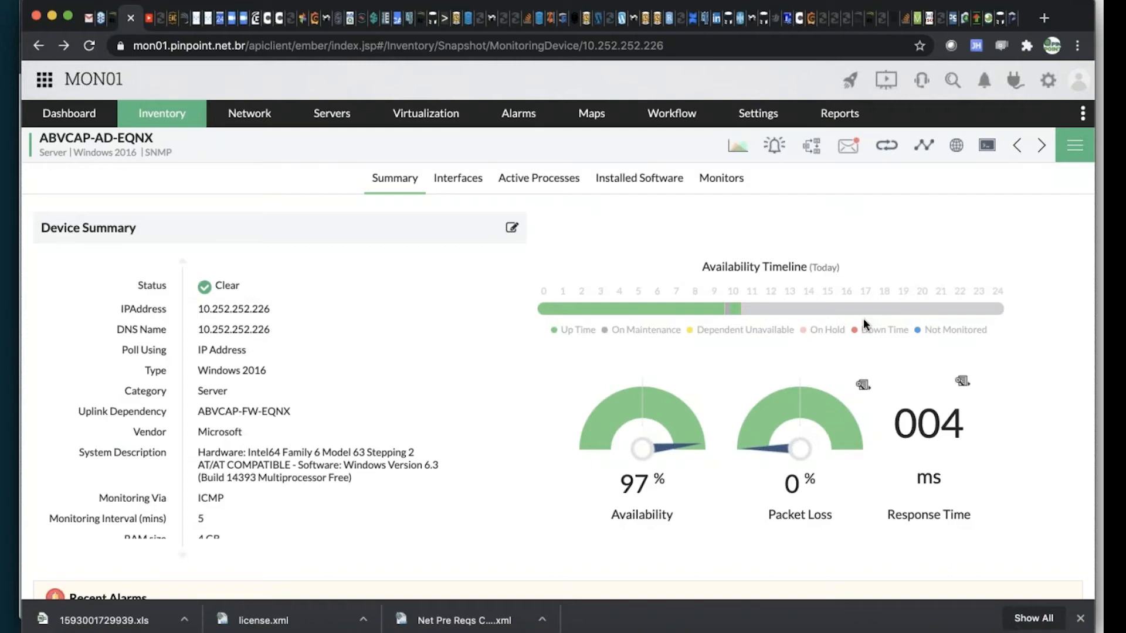
Open the server's availability details, examine today's Down Statistics and the On Hold History, and close them
{"action": "left_click", "coordinate": [636, 417]}
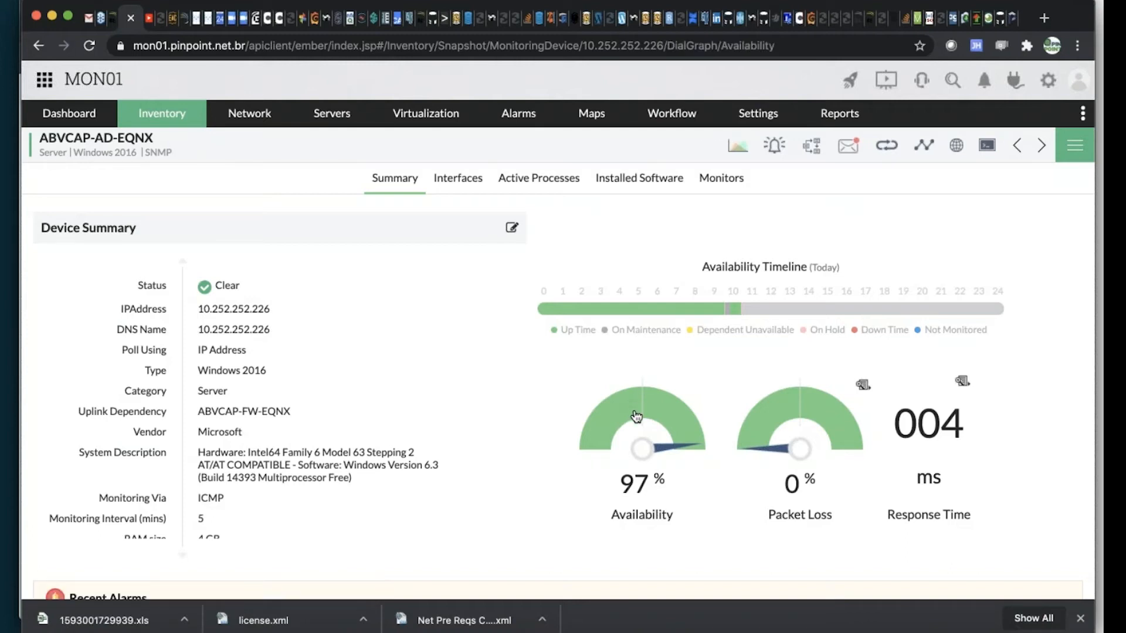
{"action": "scroll", "coordinate": [703, 372], "scroll_direction": "down", "scroll_amount": 5}
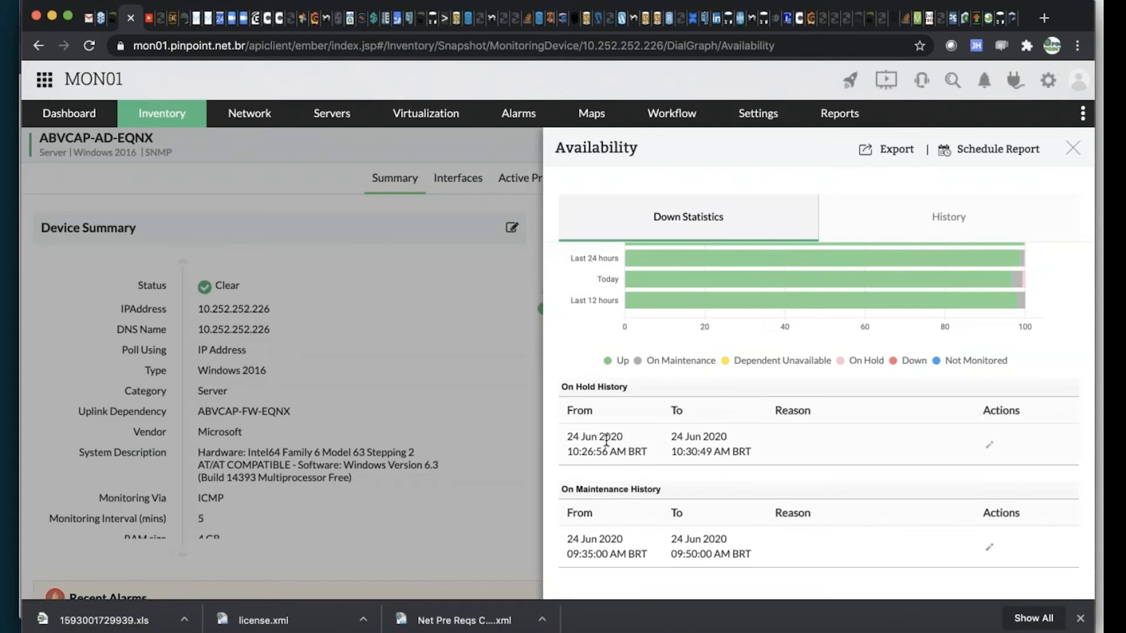
{"action": "mouse_move", "coordinate": [1026, 280]}
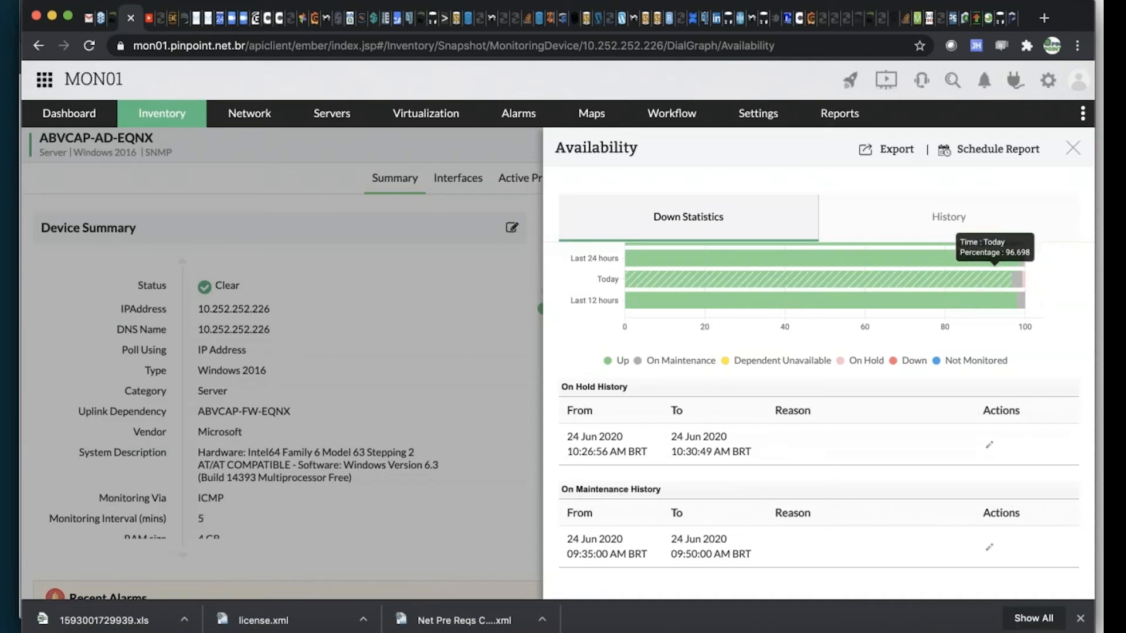
{"action": "left_click", "coordinate": [1072, 153]}
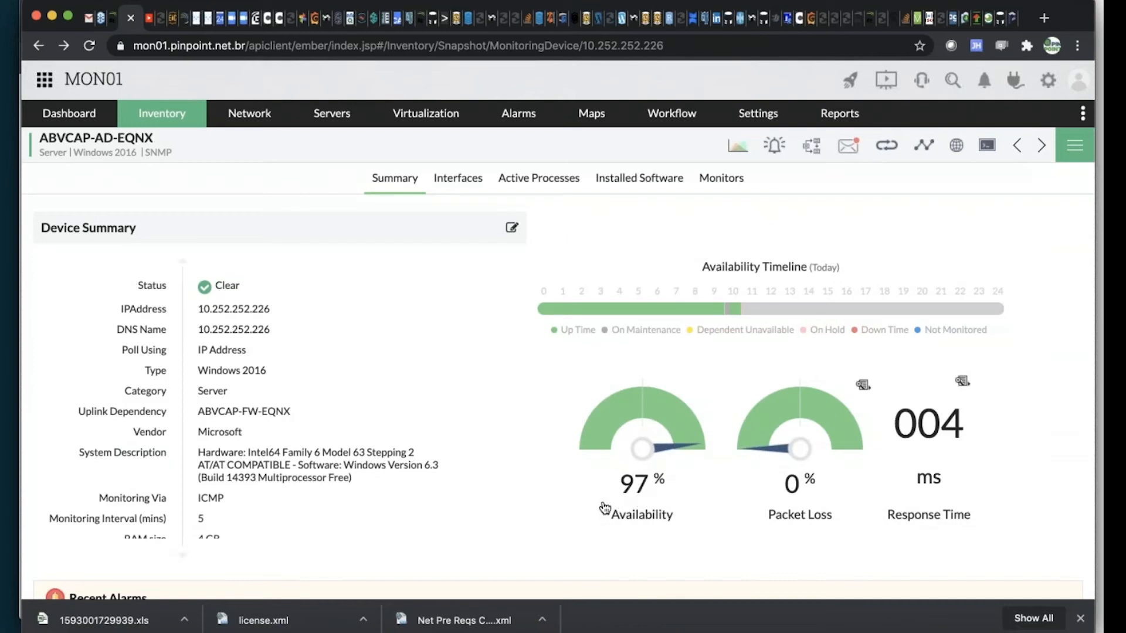
Switch to the presentation's availability status colours slide, advance it, and return to the monitoring console in the browser
{"action": "key", "text": "super+Tab"}
{"action": "key", "text": "super+Tab"}
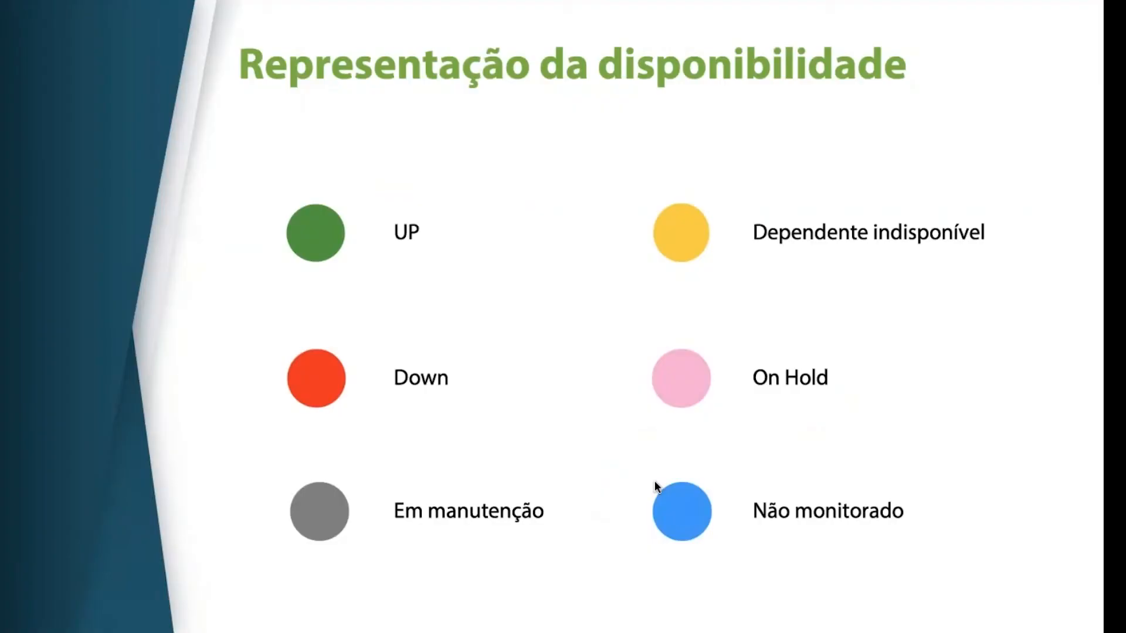
{"action": "key", "text": "Right"}
{"action": "key", "text": "super+Tab"}
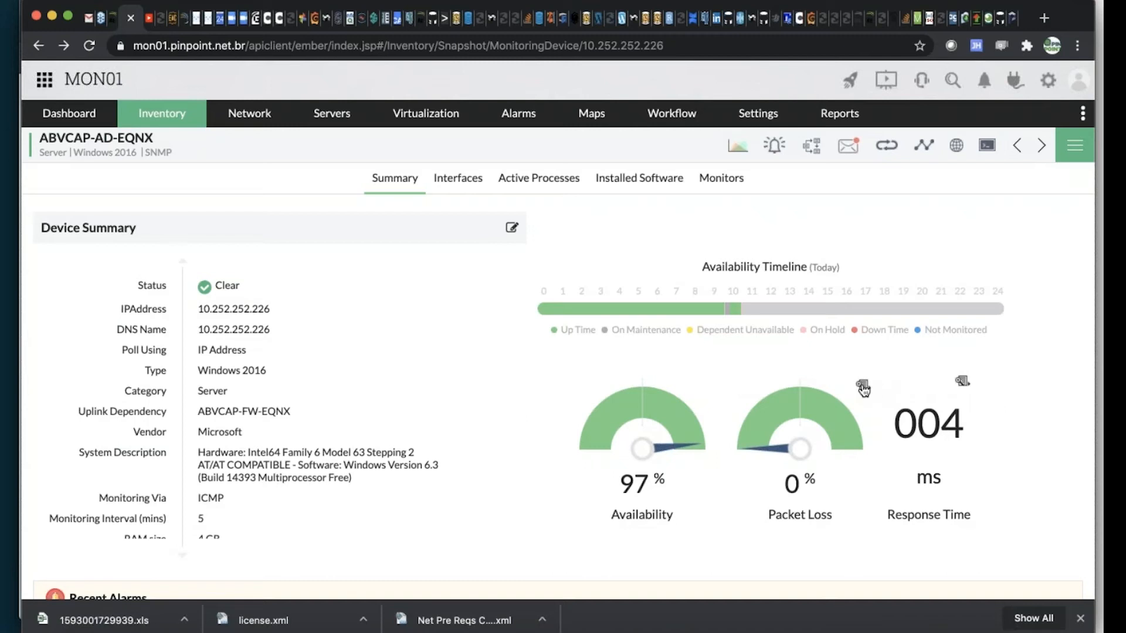
Open the server's response time monitor for editing and set its consecutive times to 3
{"action": "left_click", "coordinate": [963, 386]}
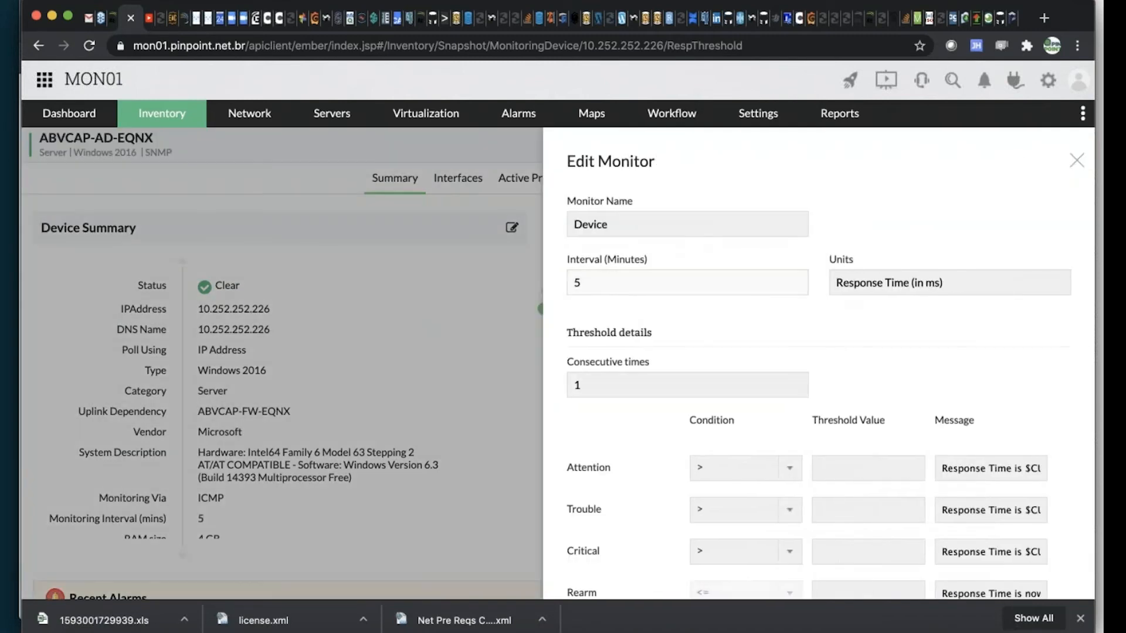
{"action": "left_click", "coordinate": [610, 385]}
{"action": "key", "text": "BackSpace"}
{"action": "type", "text": "3"}
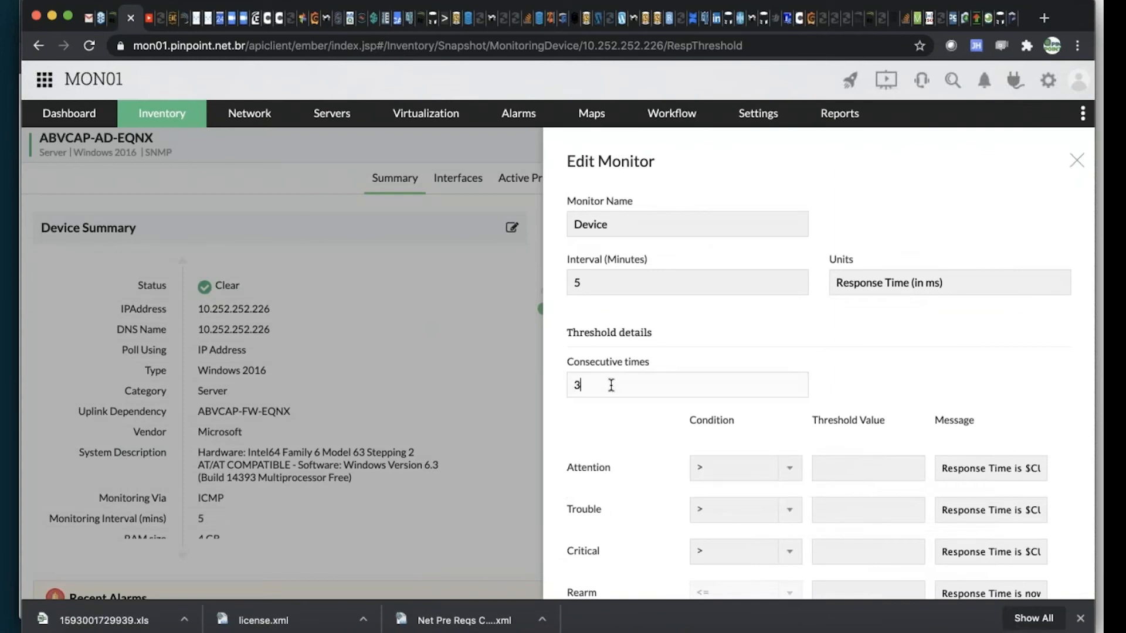
Enter response time thresholds of 10 for Attention, 20 for Trouble, 30 for Critical and 10 for Rearm
{"action": "left_click", "coordinate": [857, 476]}
{"action": "type", "text": "10"}
{"action": "key", "text": "Tab"}
{"action": "key", "text": "Tab"}
{"action": "key", "text": "Tab"}
{"action": "type", "text": "20"}
{"action": "key", "text": "Tab"}
{"action": "key", "text": "Tab"}
{"action": "key", "text": "Tab"}
{"action": "type", "text": "30"}
{"action": "scroll", "coordinate": [917, 520], "scroll_direction": "down", "scroll_amount": 2}
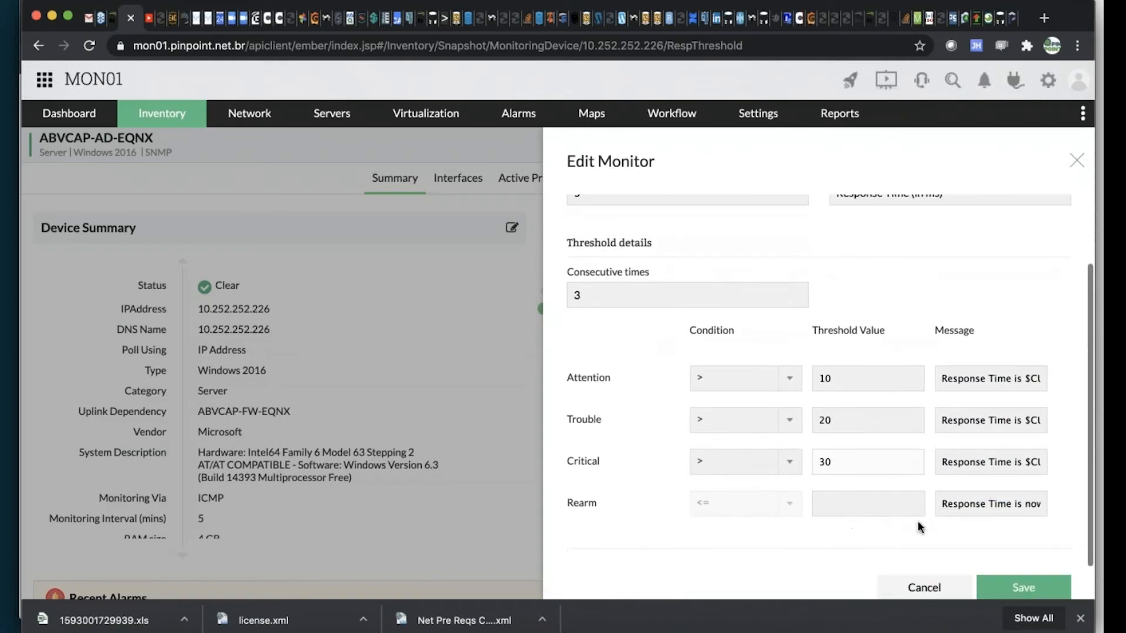
{"action": "left_click", "coordinate": [894, 504]}
{"action": "type", "text": "10"}
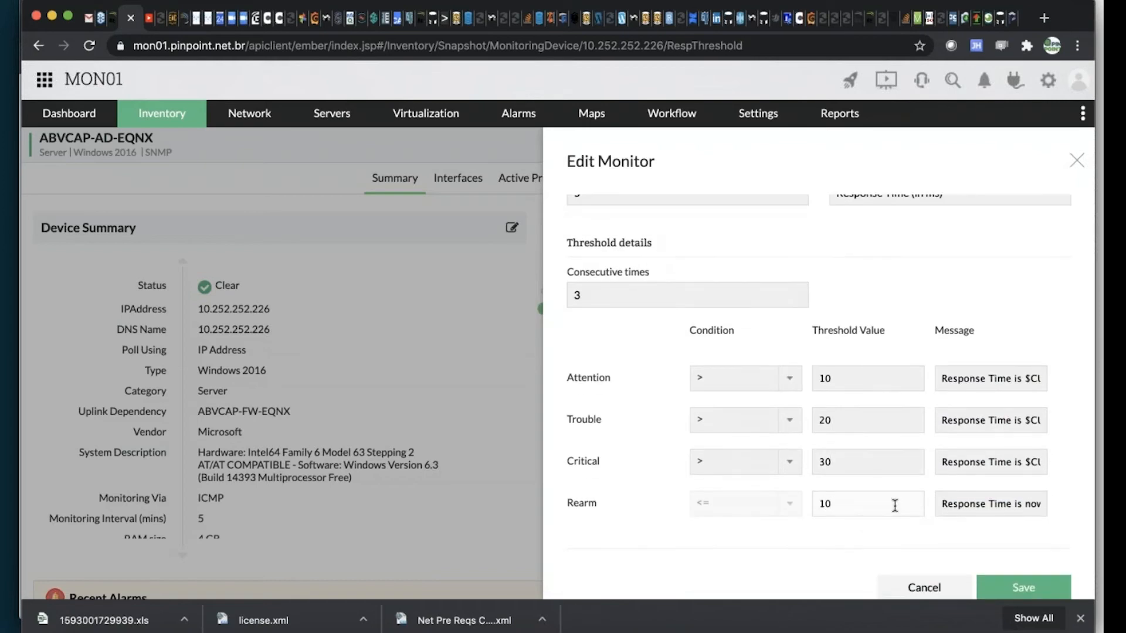
Review the response time monitor's consecutive times, thresholds and messages, and close it without saving
{"action": "scroll", "coordinate": [737, 554], "scroll_direction": "down", "scroll_amount": 1}
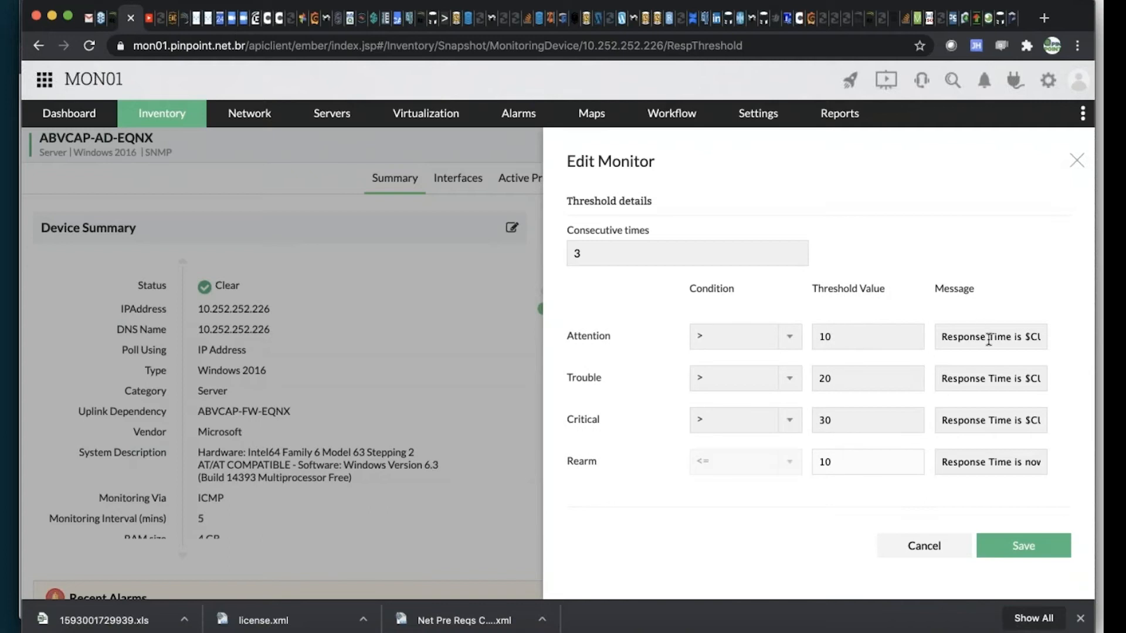
{"action": "scroll", "coordinate": [988, 339], "scroll_direction": "up", "scroll_amount": 3}
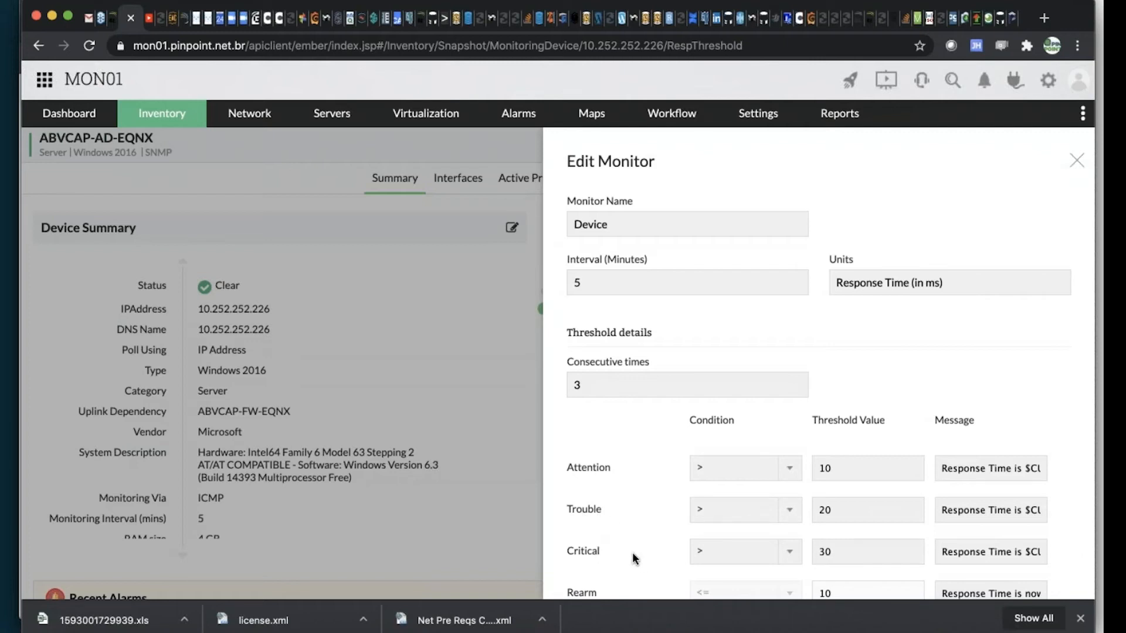
{"action": "scroll", "coordinate": [641, 554], "scroll_direction": "down", "scroll_amount": 3}
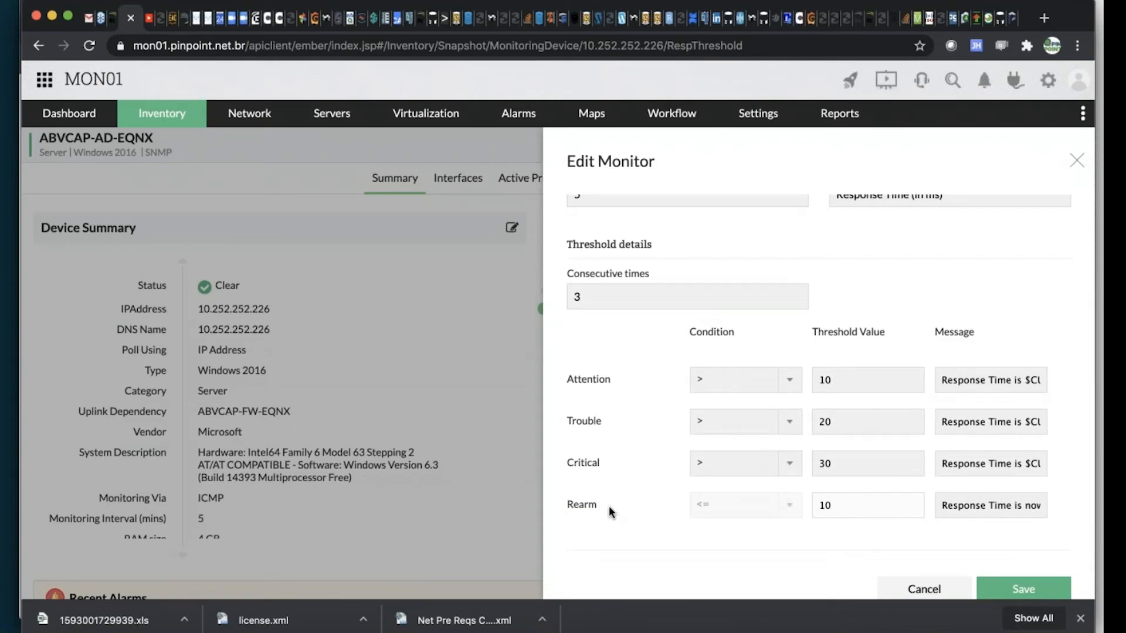
{"action": "scroll", "coordinate": [608, 505], "scroll_direction": "up", "scroll_amount": 2}
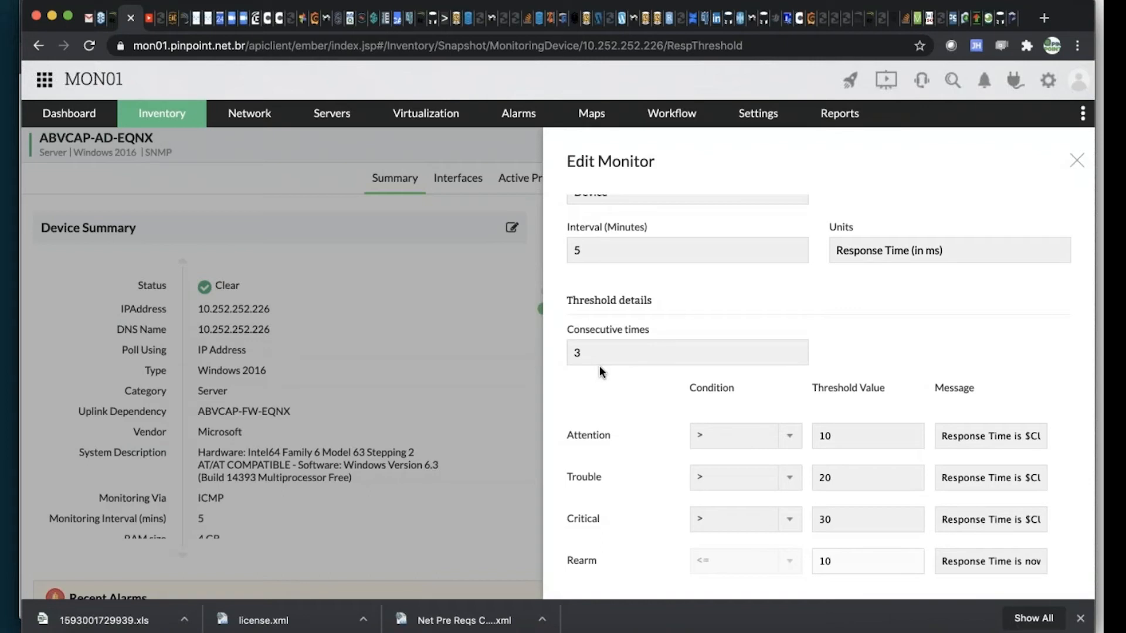
{"action": "left_click", "coordinate": [595, 348]}
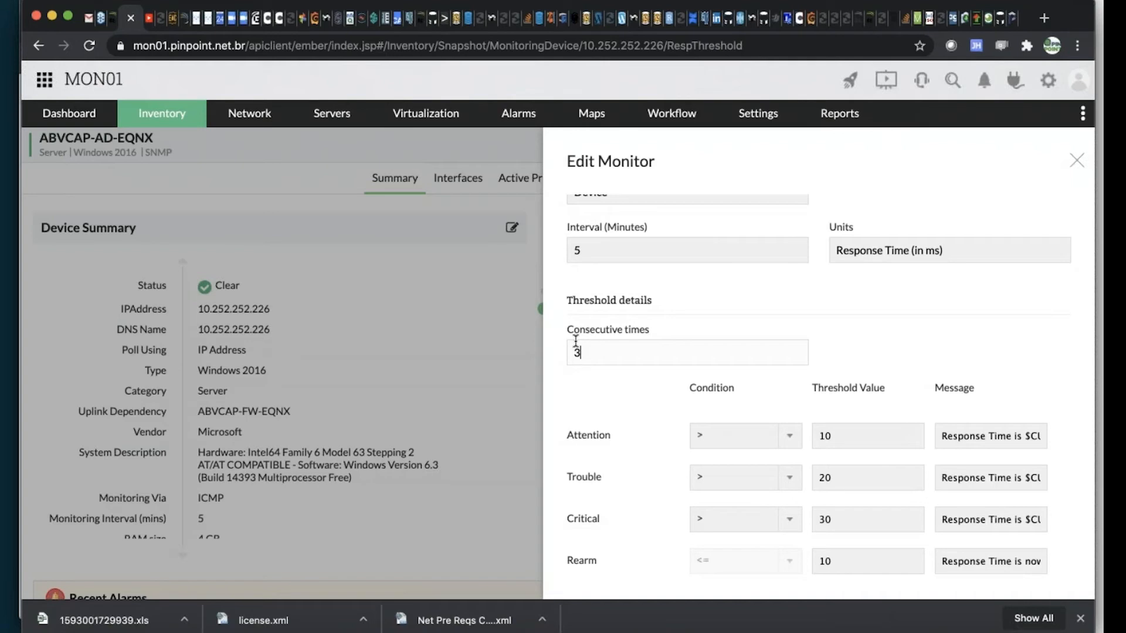
{"action": "scroll", "coordinate": [575, 340], "scroll_direction": "down", "scroll_amount": 1}
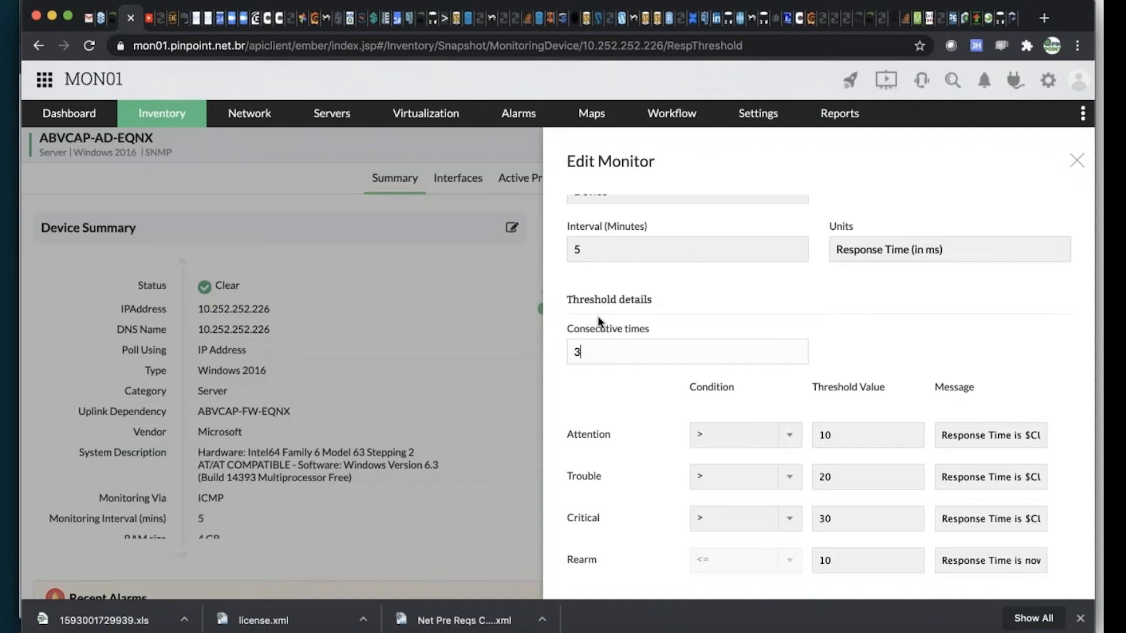
{"action": "left_click", "coordinate": [1081, 164]}
Examine today's Packet Loss graph and the packet loss monitor's threshold settings, closing both without changes
{"action": "left_click", "coordinate": [797, 444]}
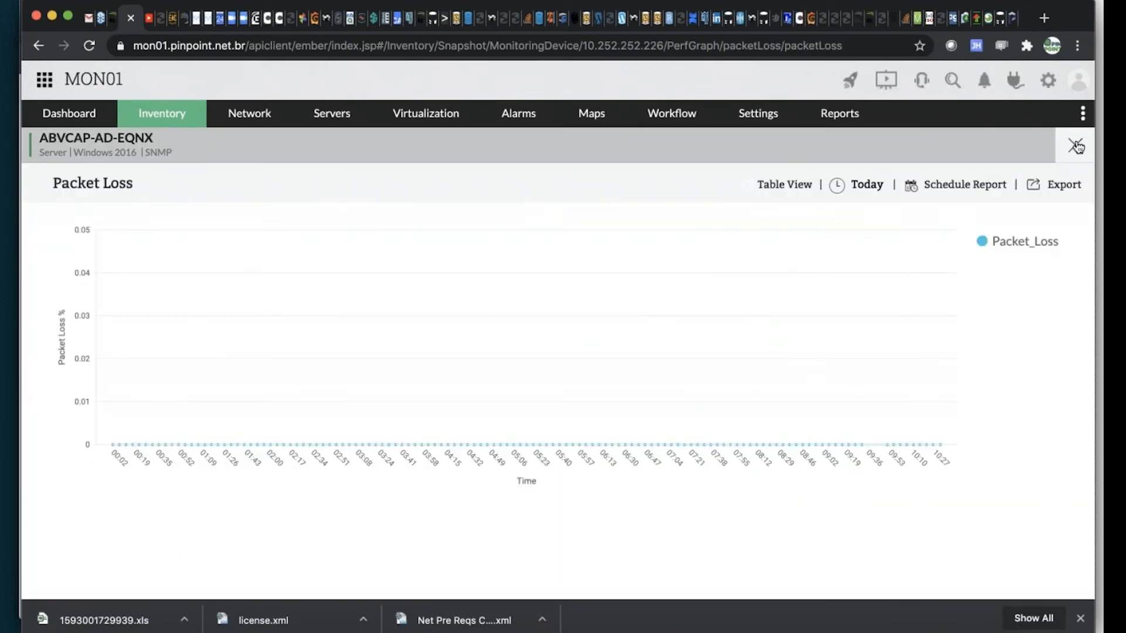
{"action": "left_click", "coordinate": [1077, 146]}
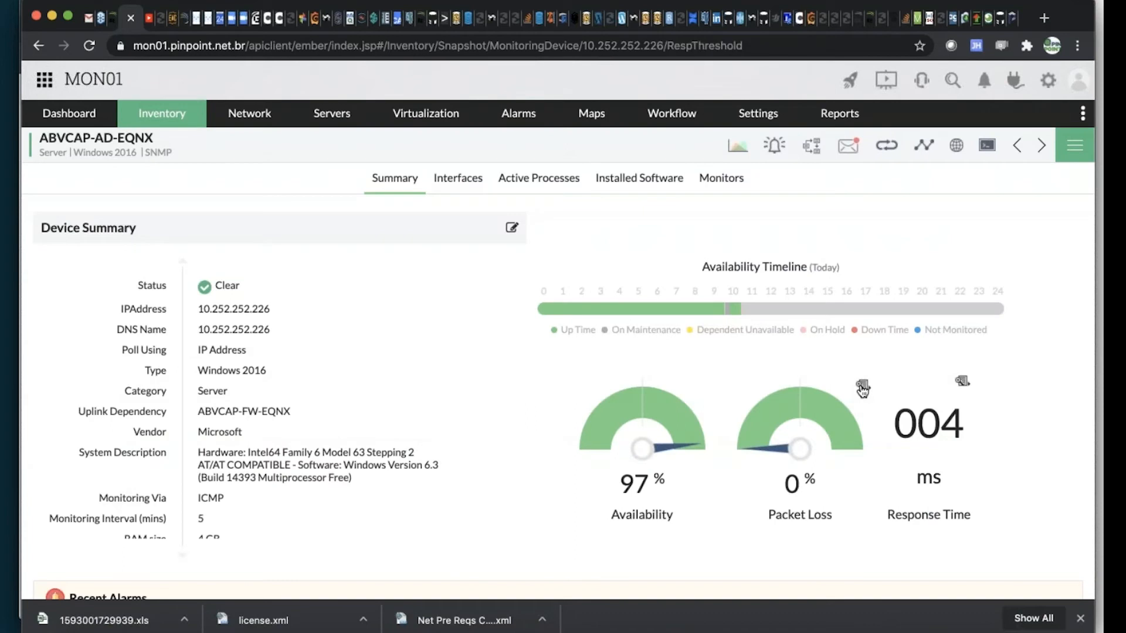
{"action": "left_click", "coordinate": [861, 386]}
{"action": "scroll", "coordinate": [742, 382], "scroll_direction": "down", "scroll_amount": 2}
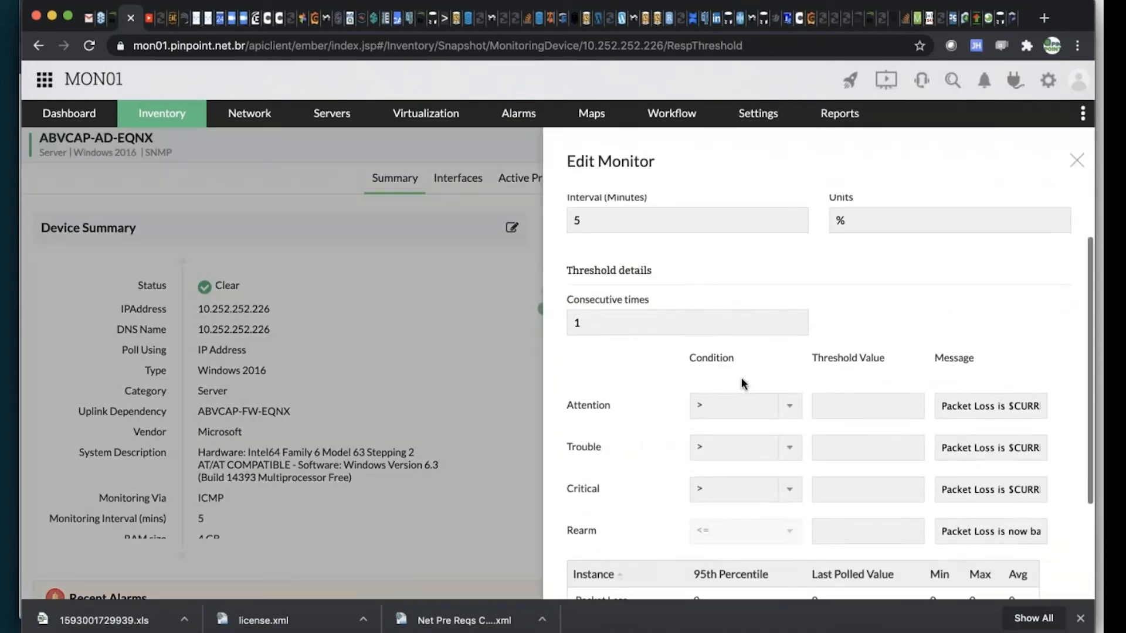
{"action": "scroll", "coordinate": [742, 382], "scroll_direction": "down", "scroll_amount": 4}
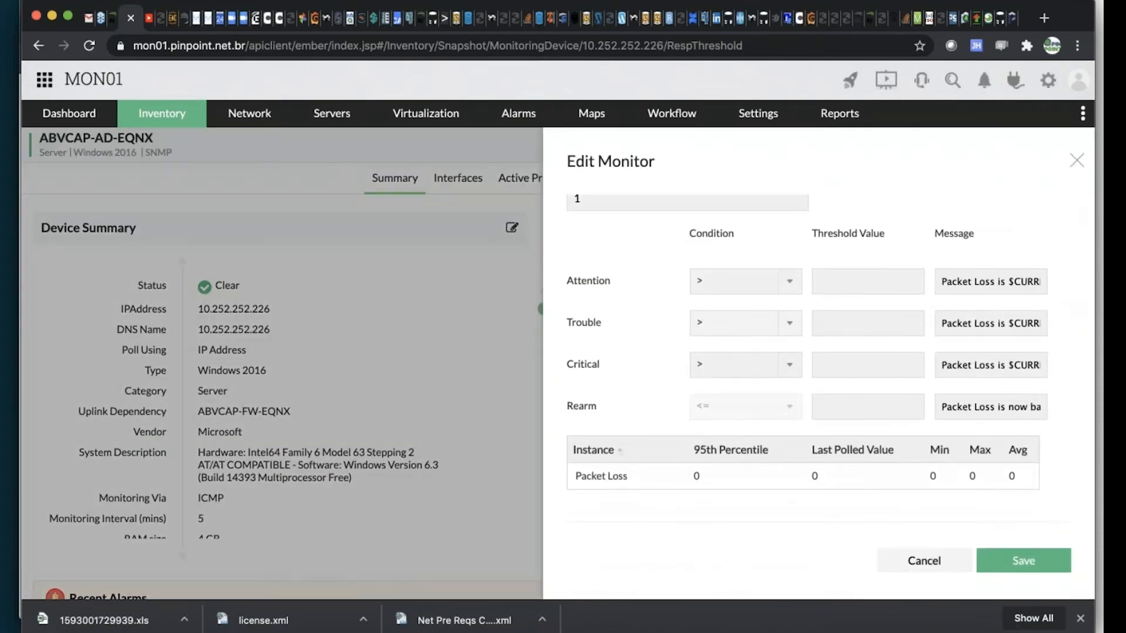
{"action": "left_click", "coordinate": [1076, 163]}
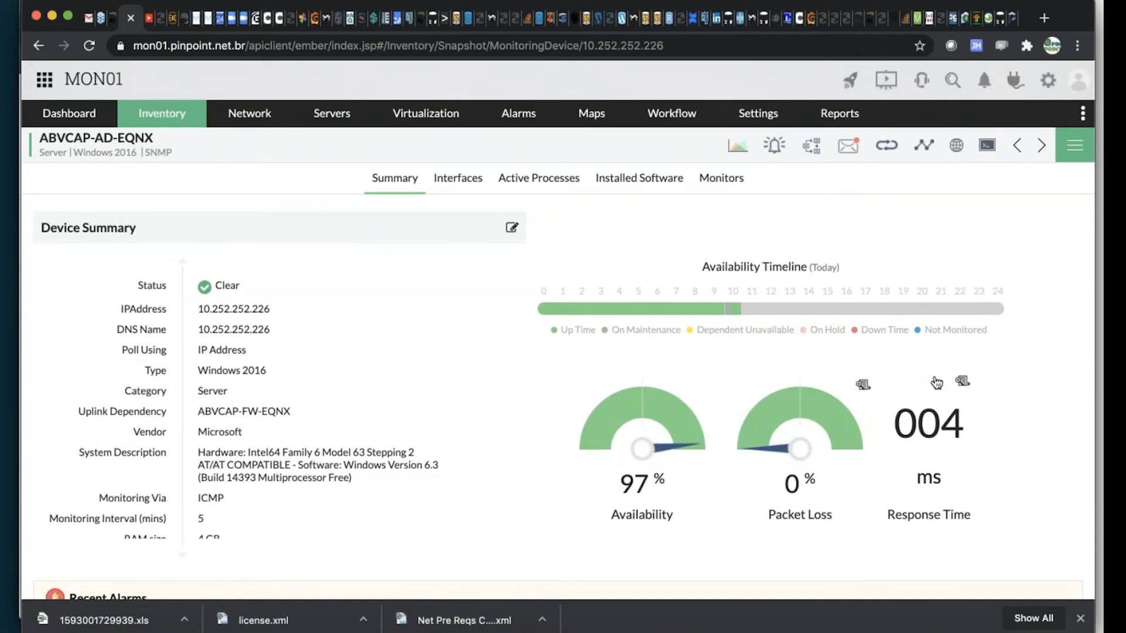
Open the CPU Utilization performance monitor of the server and examine its threshold details
{"action": "left_click", "coordinate": [723, 178]}
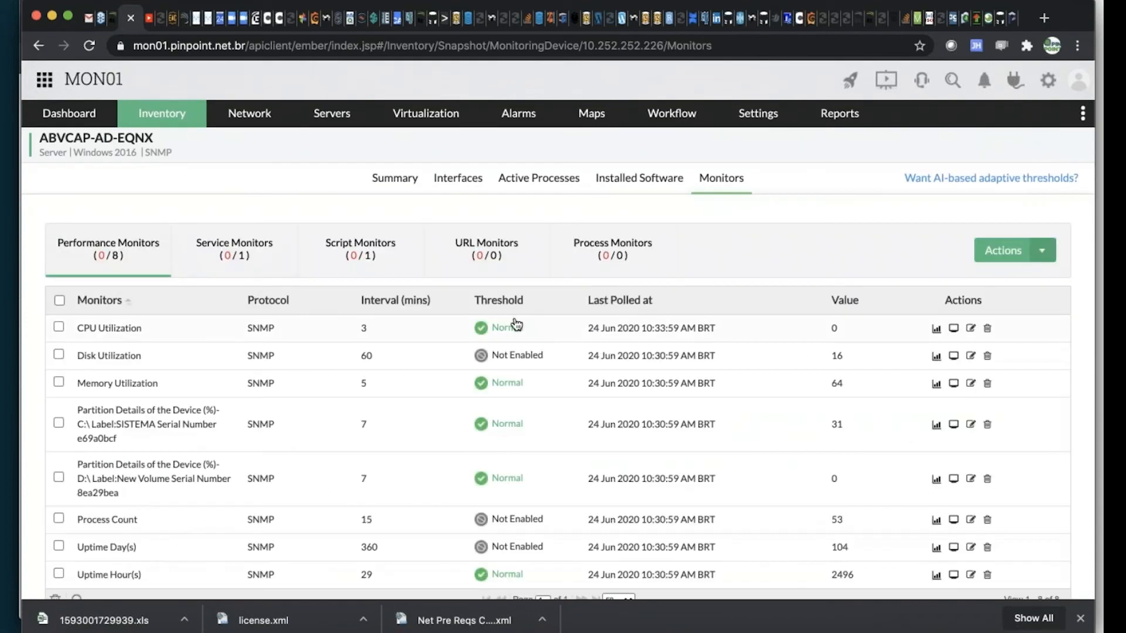
{"action": "left_click", "coordinate": [971, 329]}
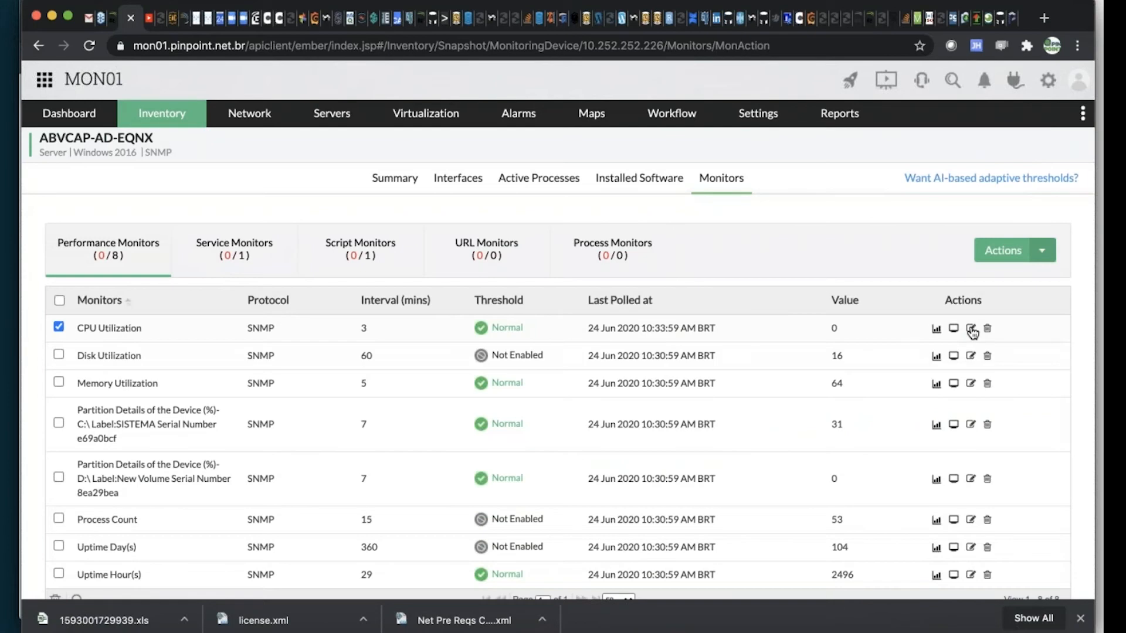
{"action": "scroll", "coordinate": [850, 365], "scroll_direction": "down", "scroll_amount": 1}
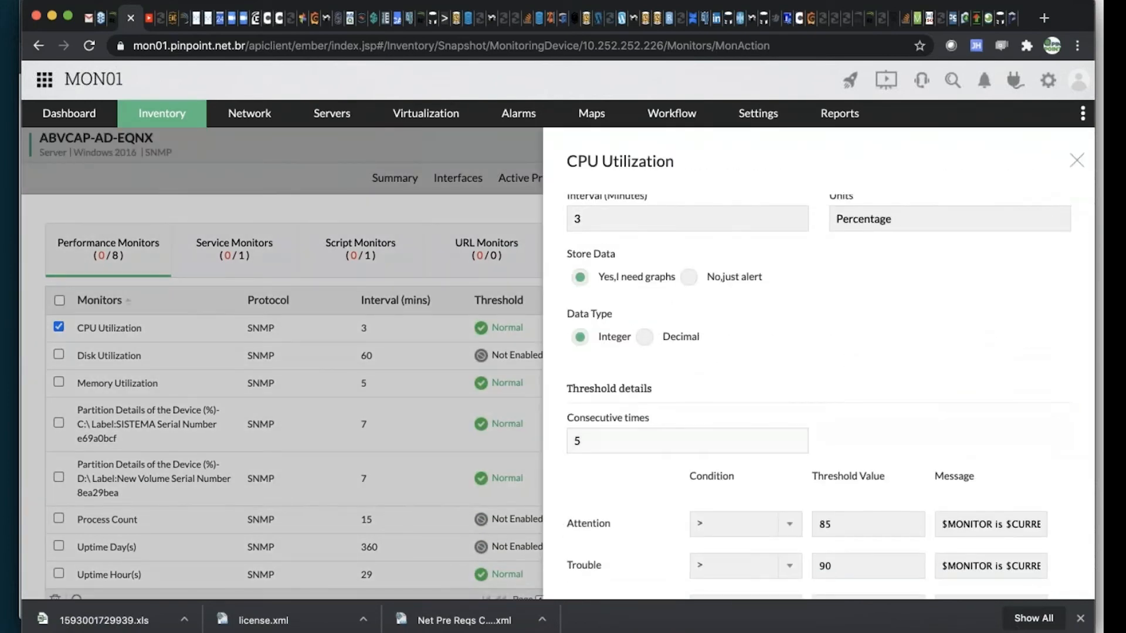
{"action": "scroll", "coordinate": [824, 428], "scroll_direction": "down", "scroll_amount": 2}
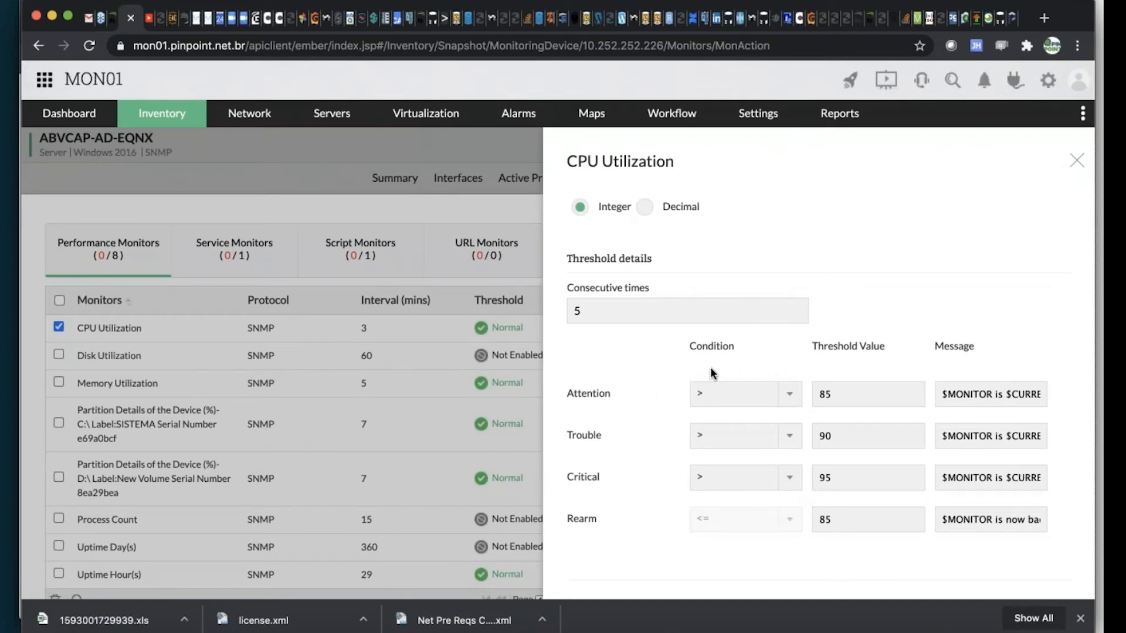
Review the CPU Utilization monitor's polling interval, data options and threshold details, and close it without saving
{"action": "scroll", "coordinate": [709, 375], "scroll_direction": "down", "scroll_amount": 3}
{"action": "scroll", "coordinate": [712, 377], "scroll_direction": "up", "scroll_amount": 2}
{"action": "scroll", "coordinate": [712, 377], "scroll_direction": "up", "scroll_amount": 3}
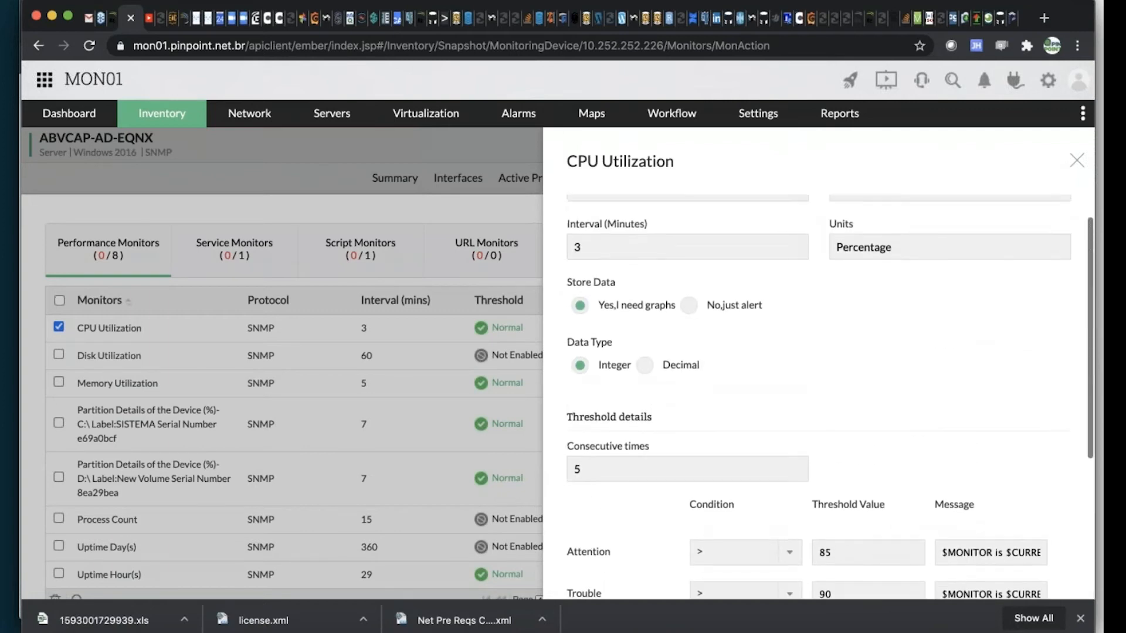
{"action": "scroll", "coordinate": [716, 352], "scroll_direction": "down", "scroll_amount": 4}
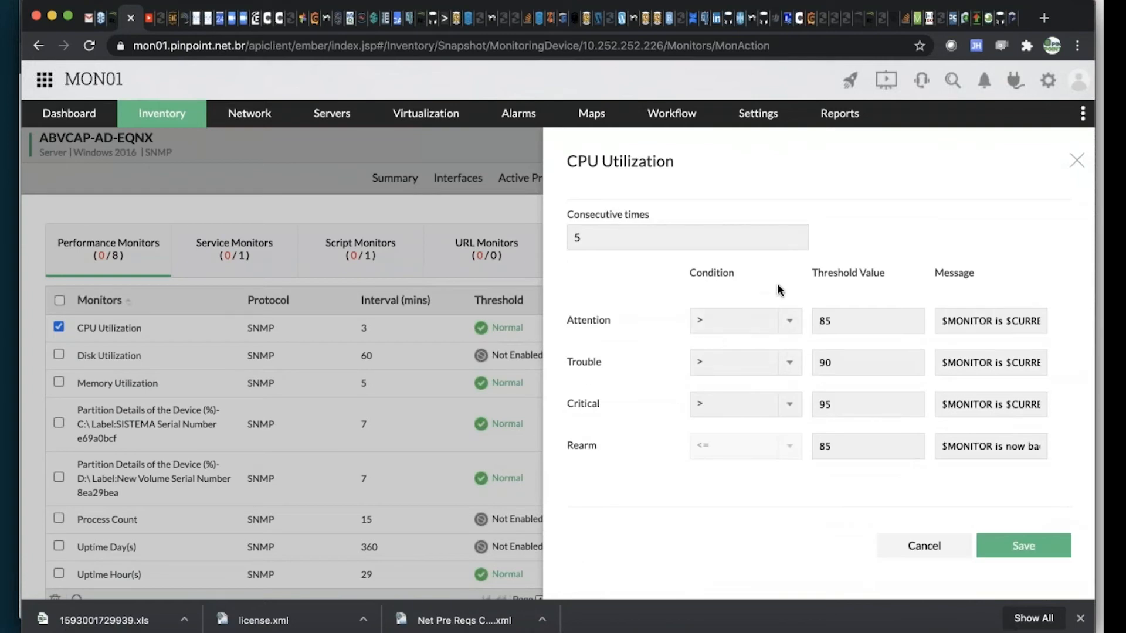
{"action": "scroll", "coordinate": [662, 288], "scroll_direction": "up", "scroll_amount": 3}
{"action": "scroll", "coordinate": [659, 283], "scroll_direction": "up", "scroll_amount": 2}
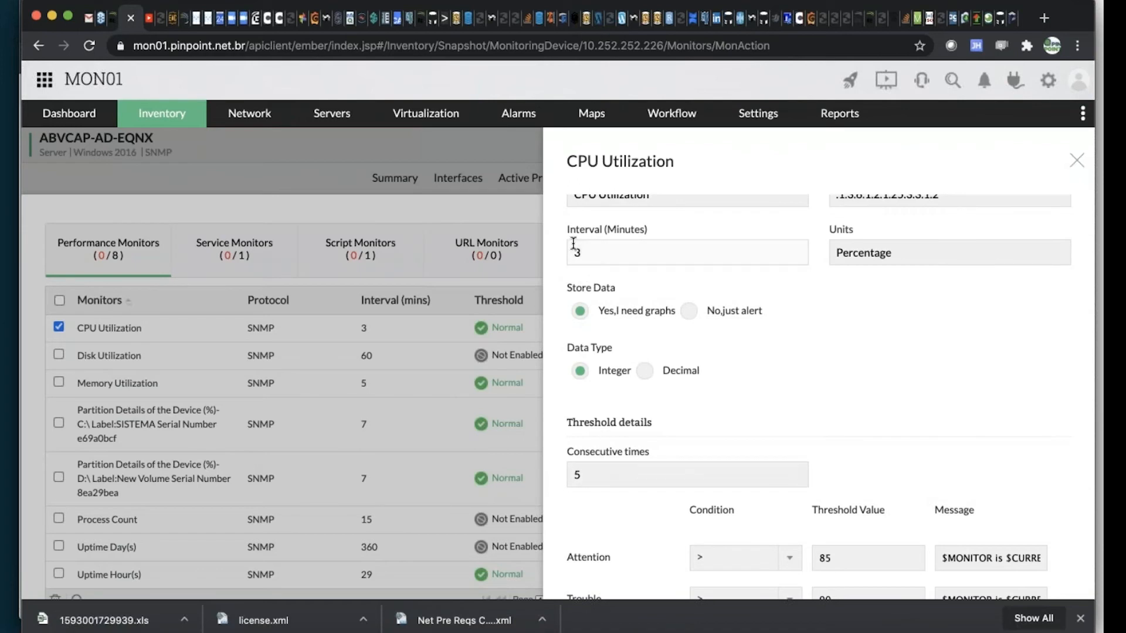
{"action": "scroll", "coordinate": [574, 244], "scroll_direction": "down", "scroll_amount": 2}
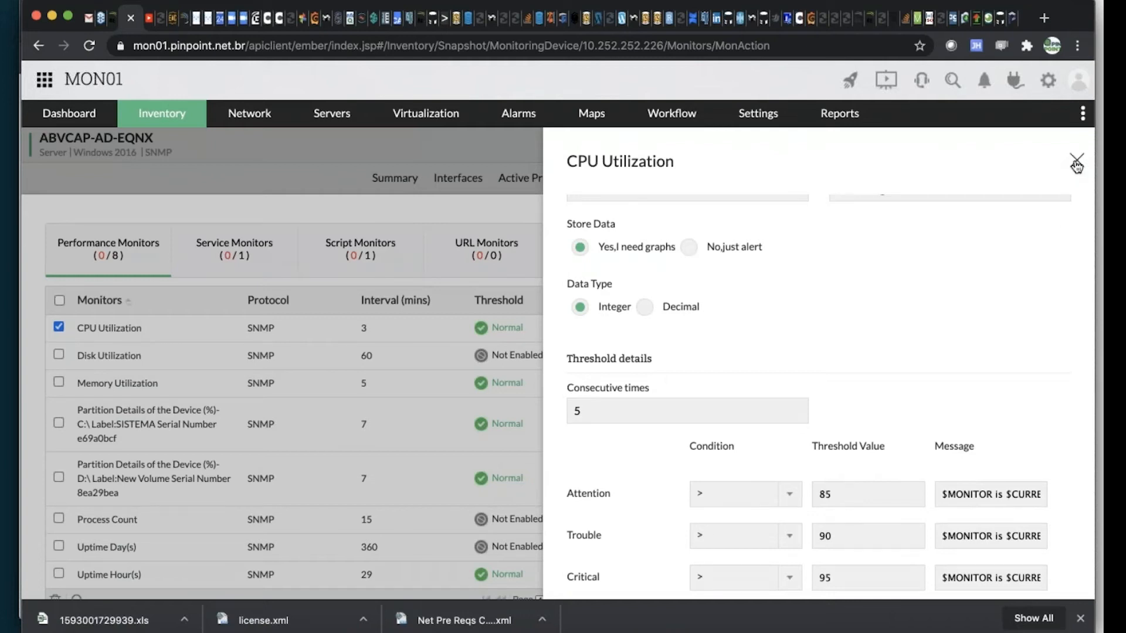
{"action": "scroll", "coordinate": [819, 291], "scroll_direction": "up", "scroll_amount": 3}
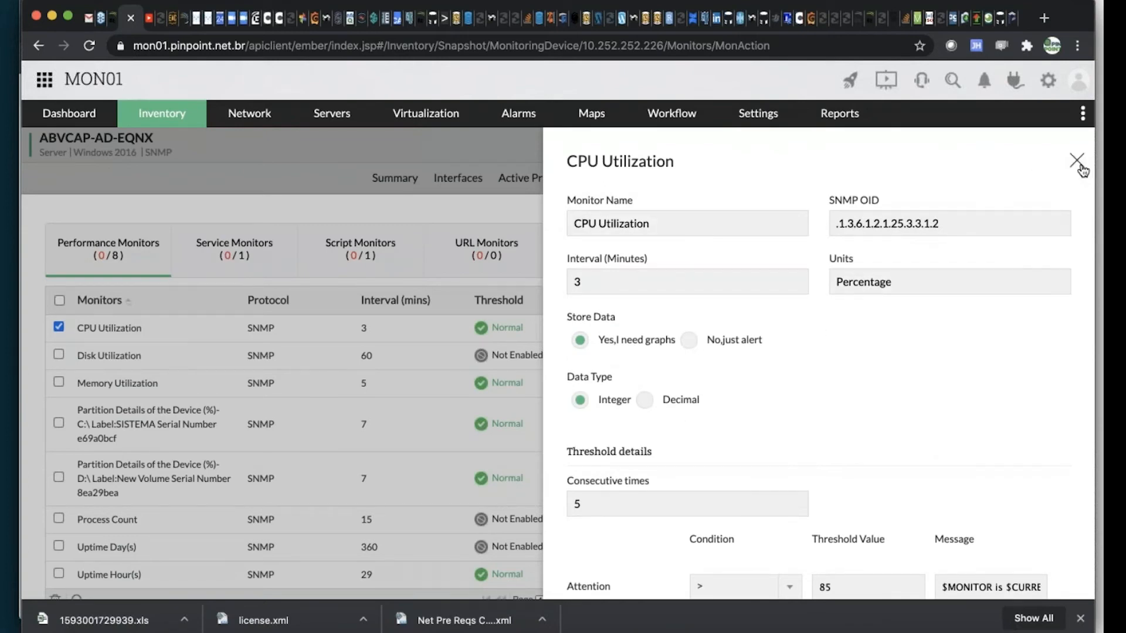
{"action": "left_click", "coordinate": [1081, 167]}
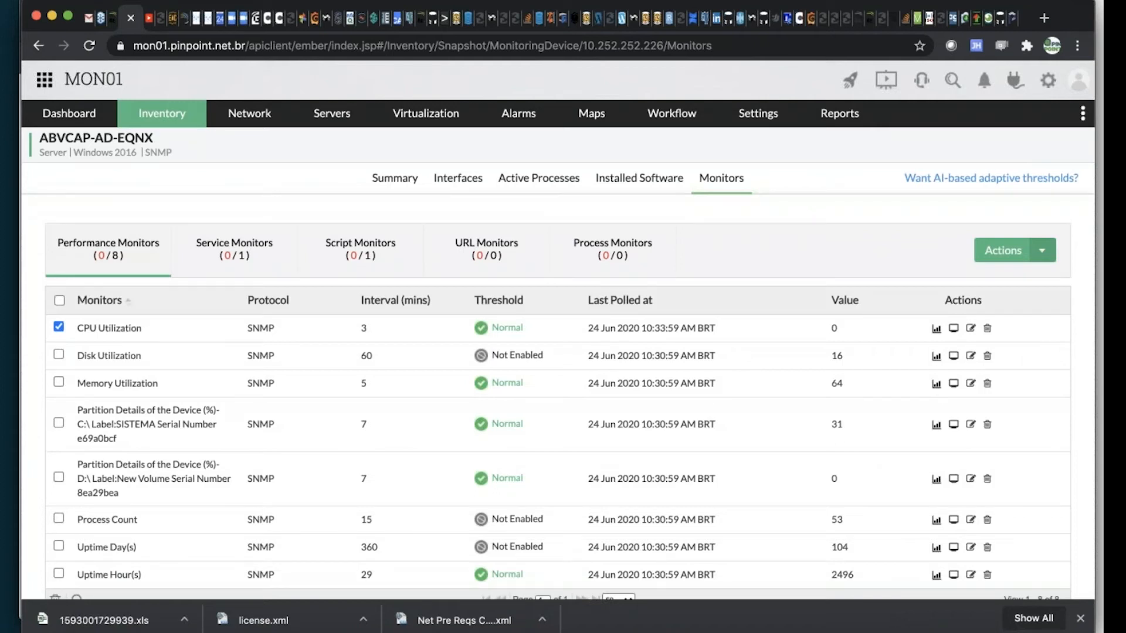
Switch to the presentation slide on monitoring performance statistics, return to the monitoring console and look through the server's performance monitors
{"action": "key", "text": "super+Tab"}
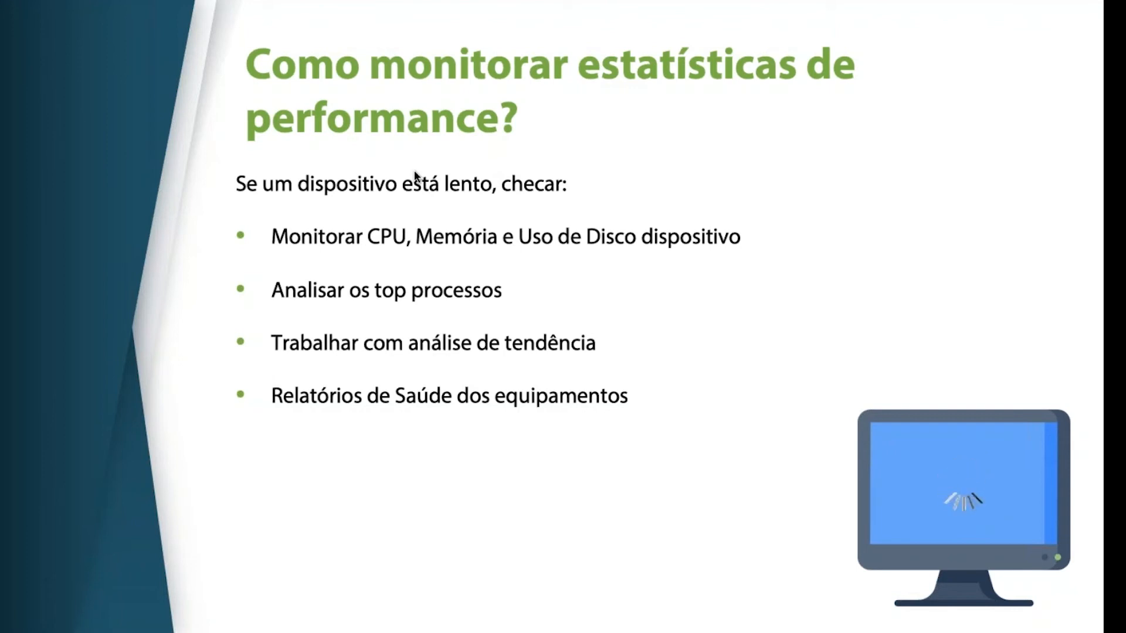
{"action": "key", "text": "super+Tab"}
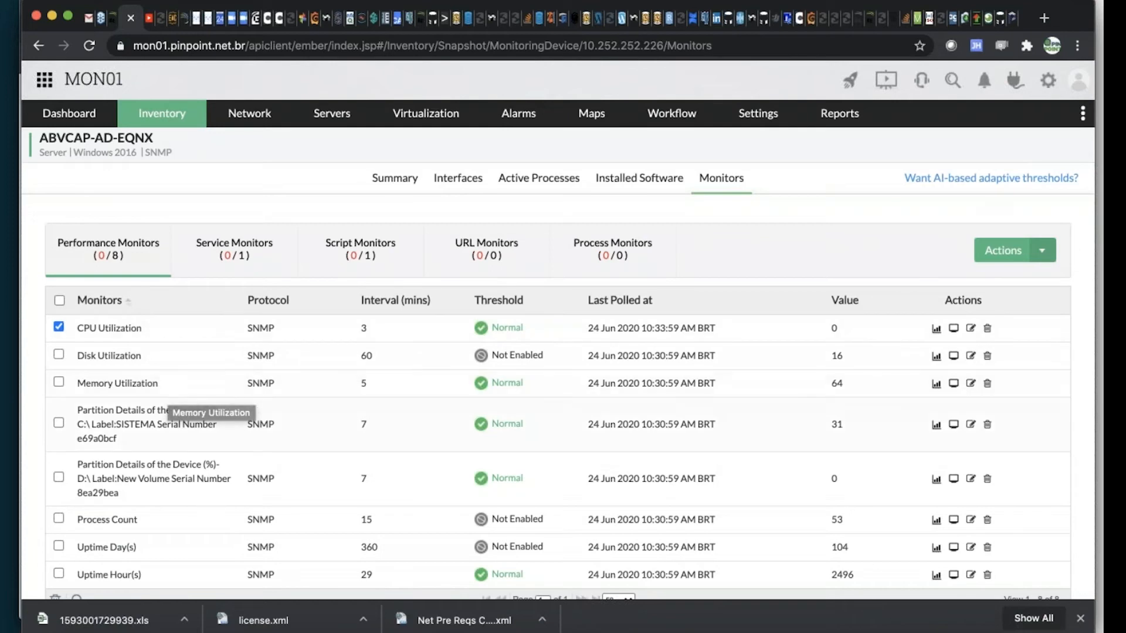
{"action": "scroll", "coordinate": [261, 404], "scroll_direction": "down", "scroll_amount": 3}
{"action": "scroll", "coordinate": [263, 398], "scroll_direction": "up", "scroll_amount": 1}
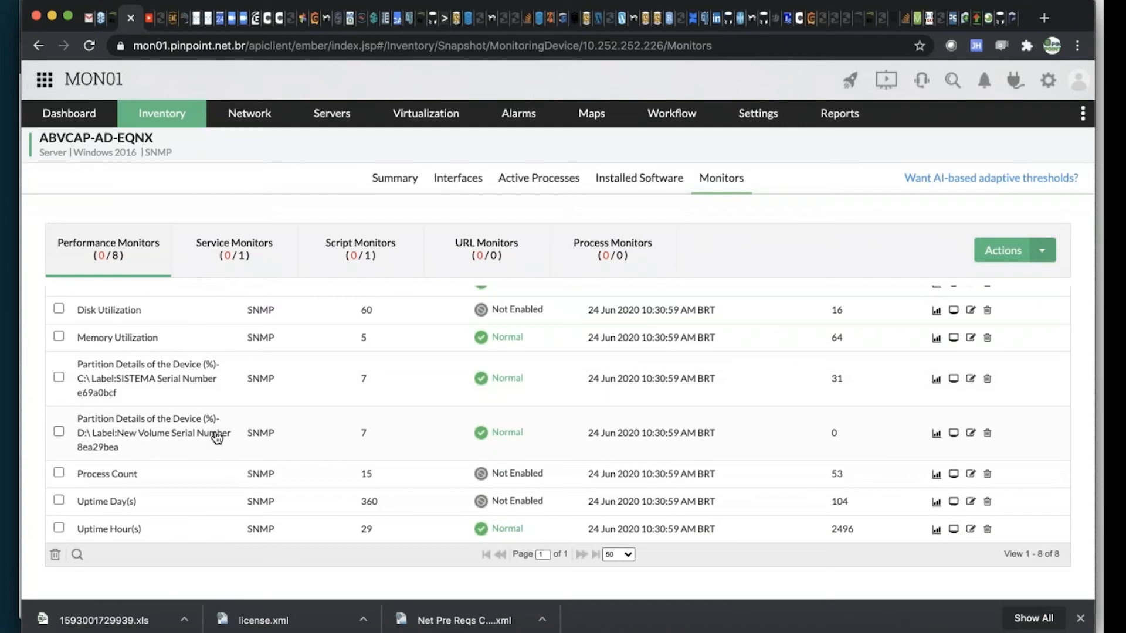
Open the Windows 2008 R2 device template and enable the dial display for its Partition Details of the Device (%) monitor
{"action": "mouse_move", "coordinate": [758, 115]}
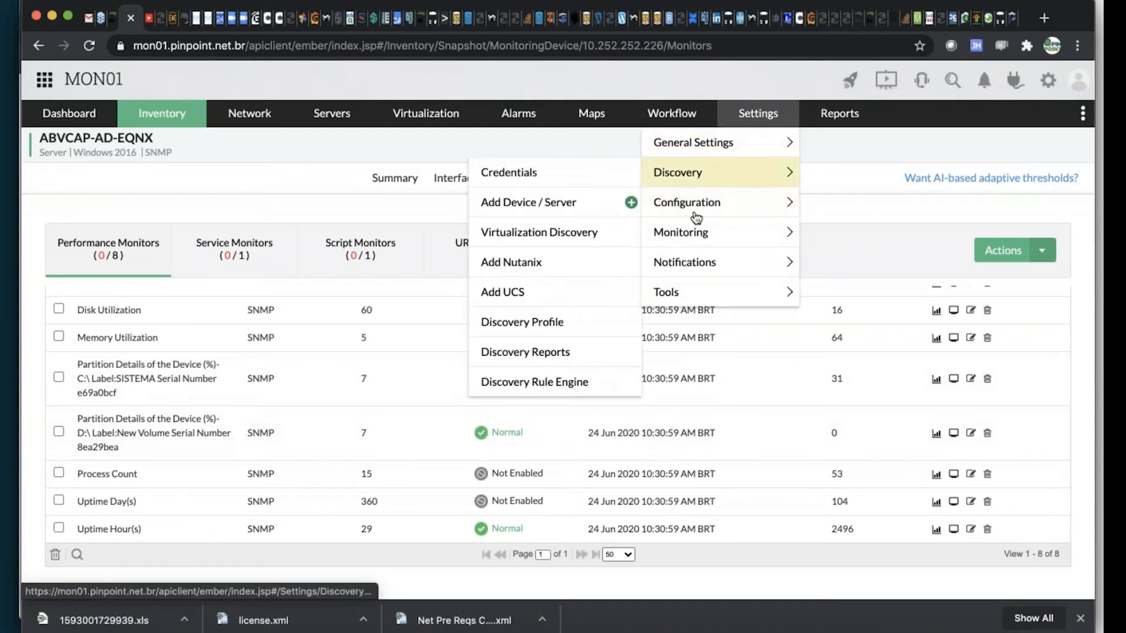
{"action": "mouse_move", "coordinate": [696, 217]}
{"action": "left_click", "coordinate": [526, 236]}
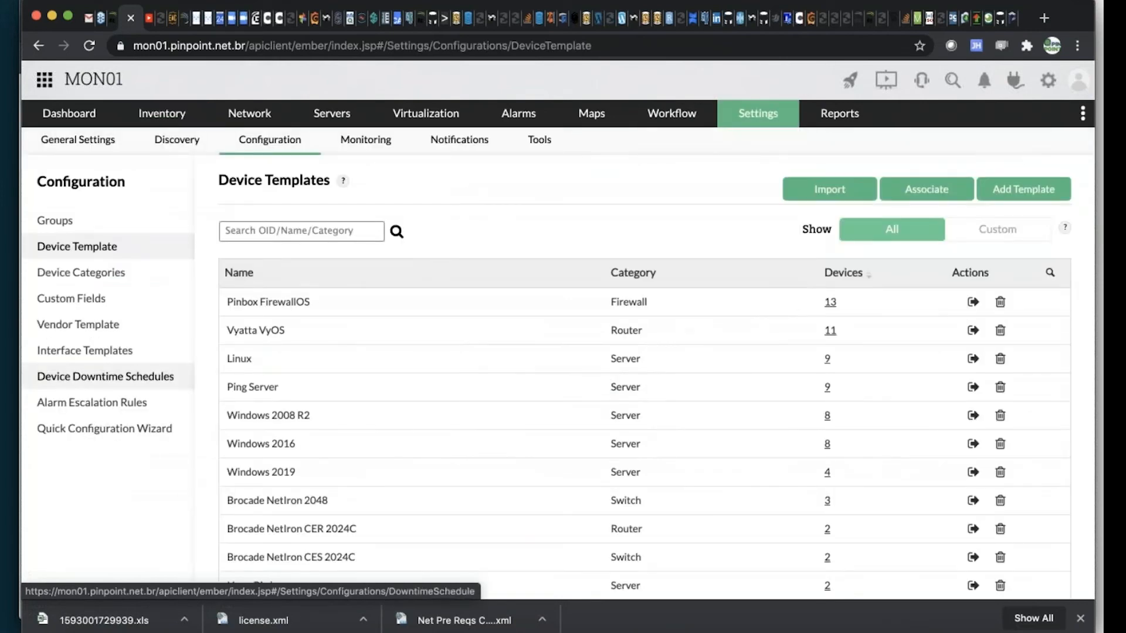
{"action": "left_click", "coordinate": [265, 422]}
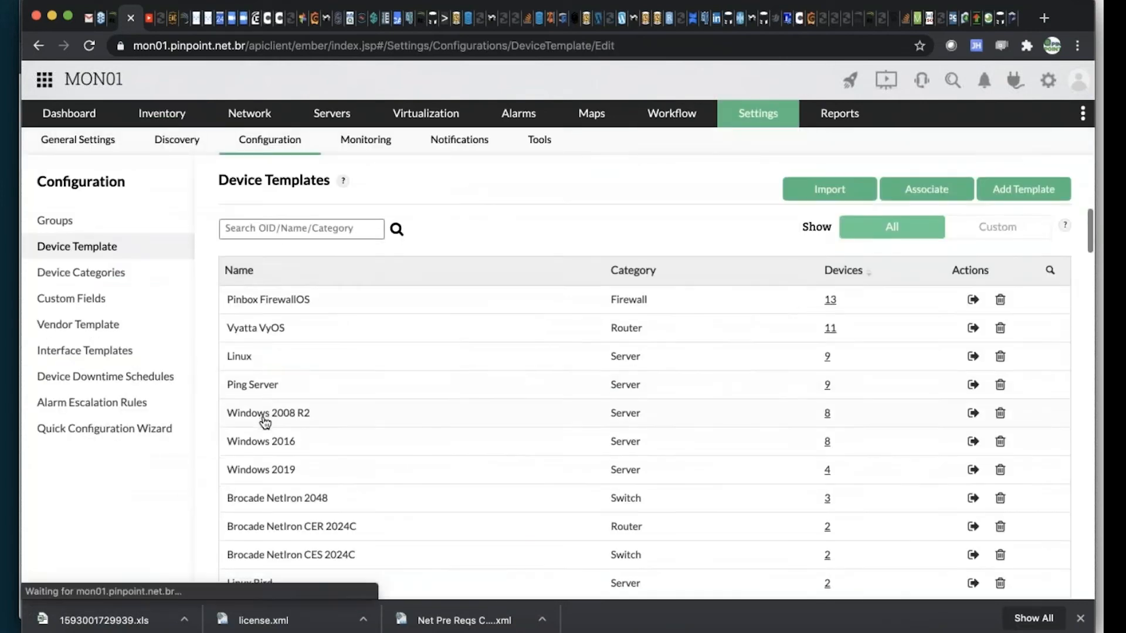
{"action": "scroll", "coordinate": [1035, 317], "scroll_direction": "down", "scroll_amount": 5}
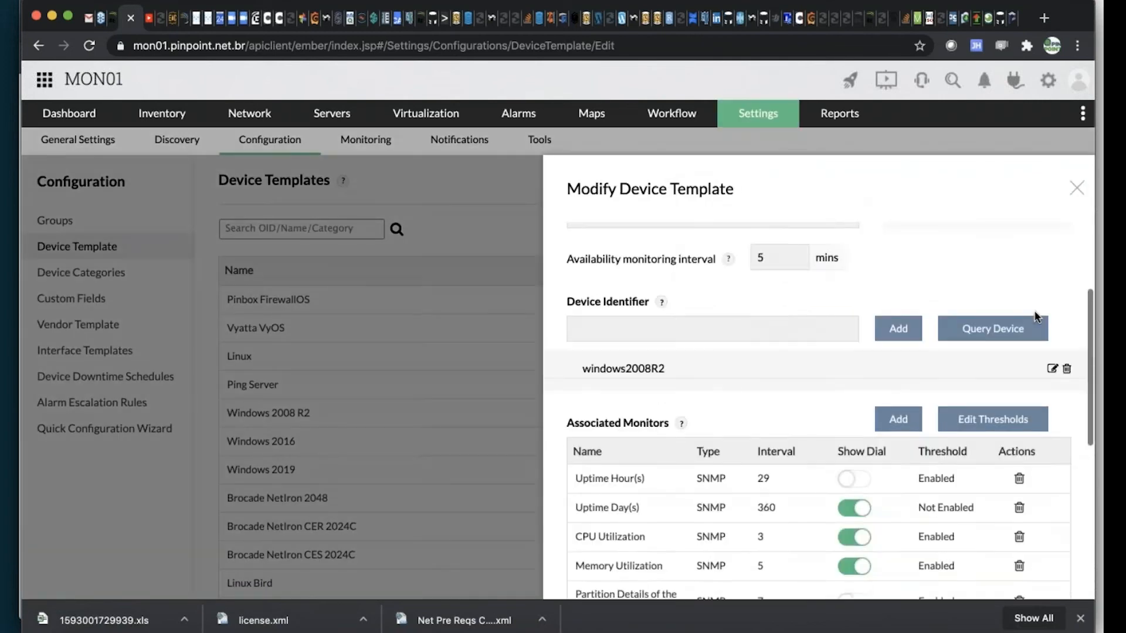
{"action": "scroll", "coordinate": [1036, 316], "scroll_direction": "down", "scroll_amount": 2}
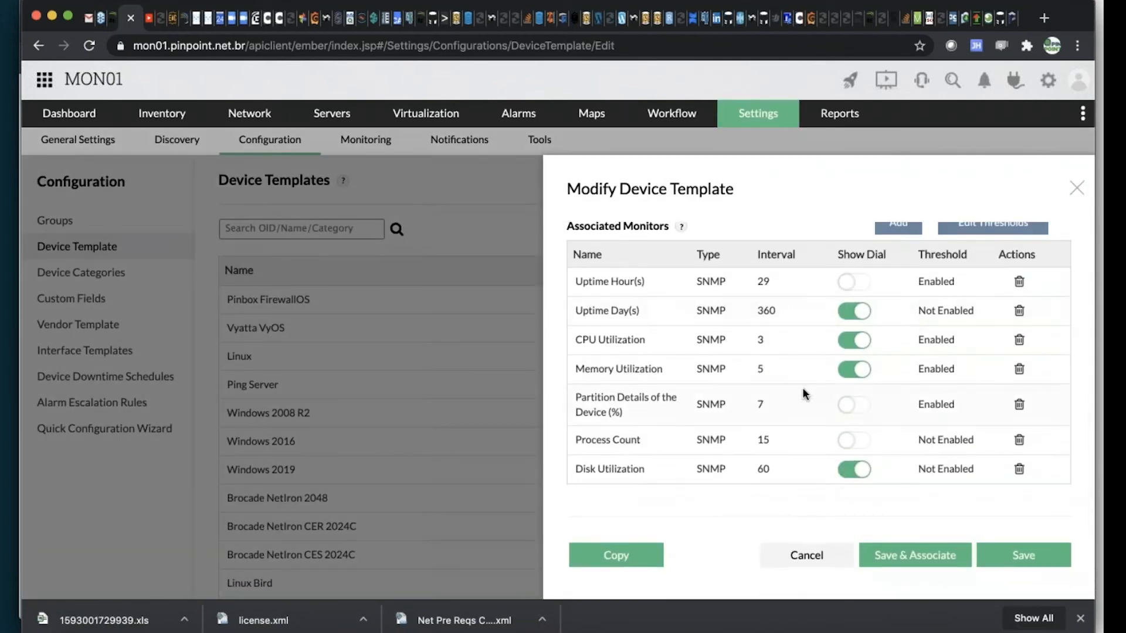
{"action": "left_click", "coordinate": [864, 414]}
Examine the template's CPU Utilization monitor, including its interval, threshold values, rearm value and consecutive times, and close it unchanged
{"action": "left_click", "coordinate": [623, 340]}
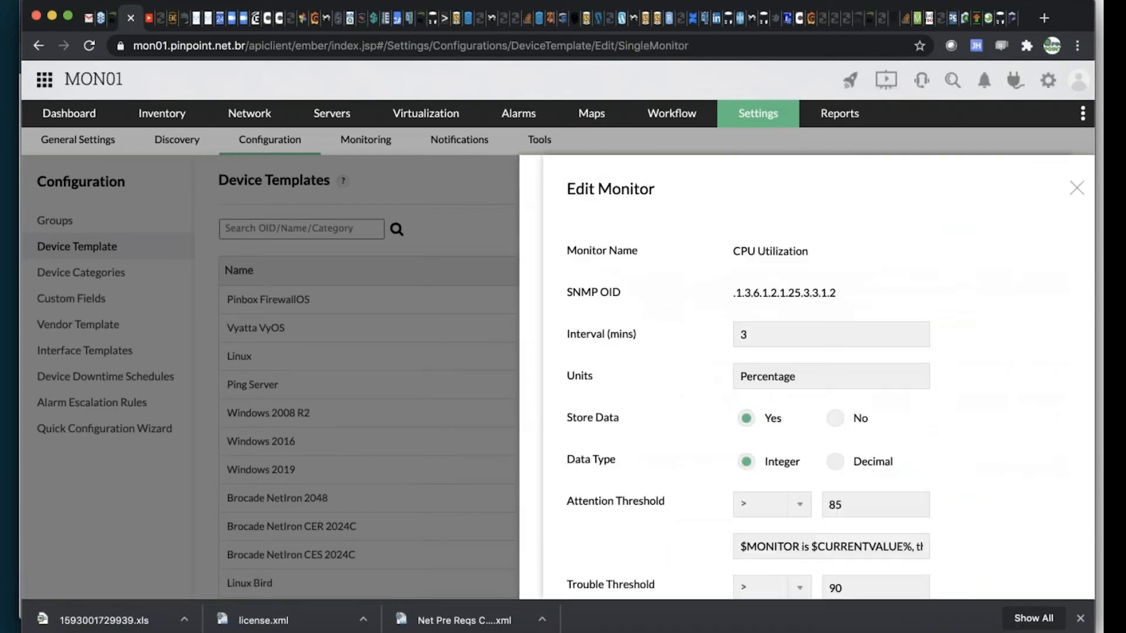
{"action": "scroll", "coordinate": [742, 332], "scroll_direction": "down", "scroll_amount": 2}
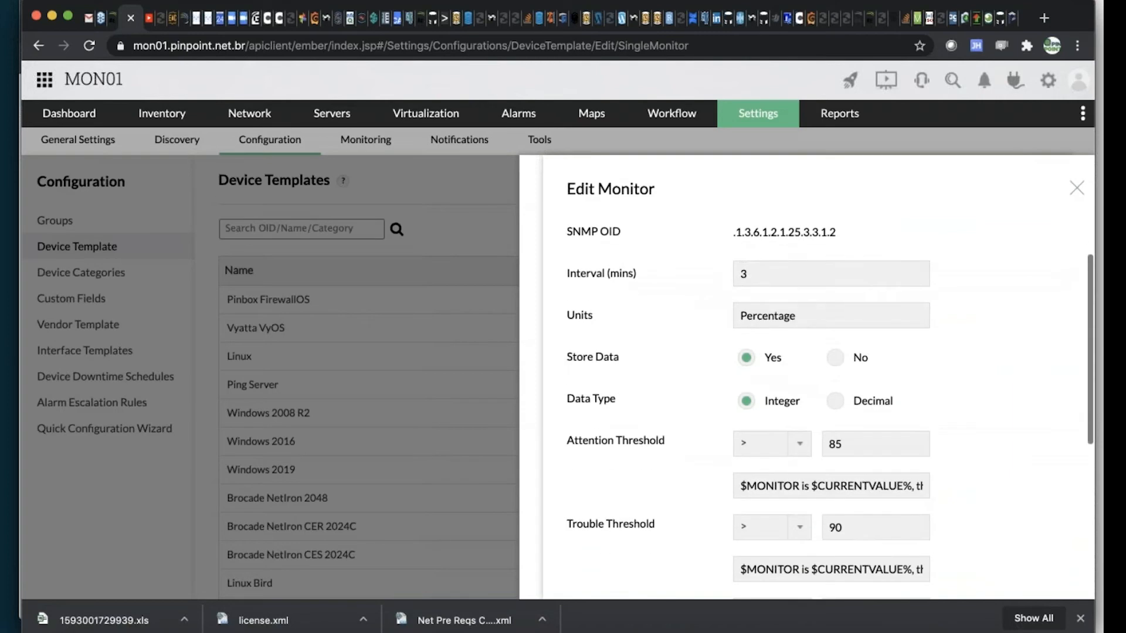
{"action": "scroll", "coordinate": [727, 334], "scroll_direction": "down", "scroll_amount": 5}
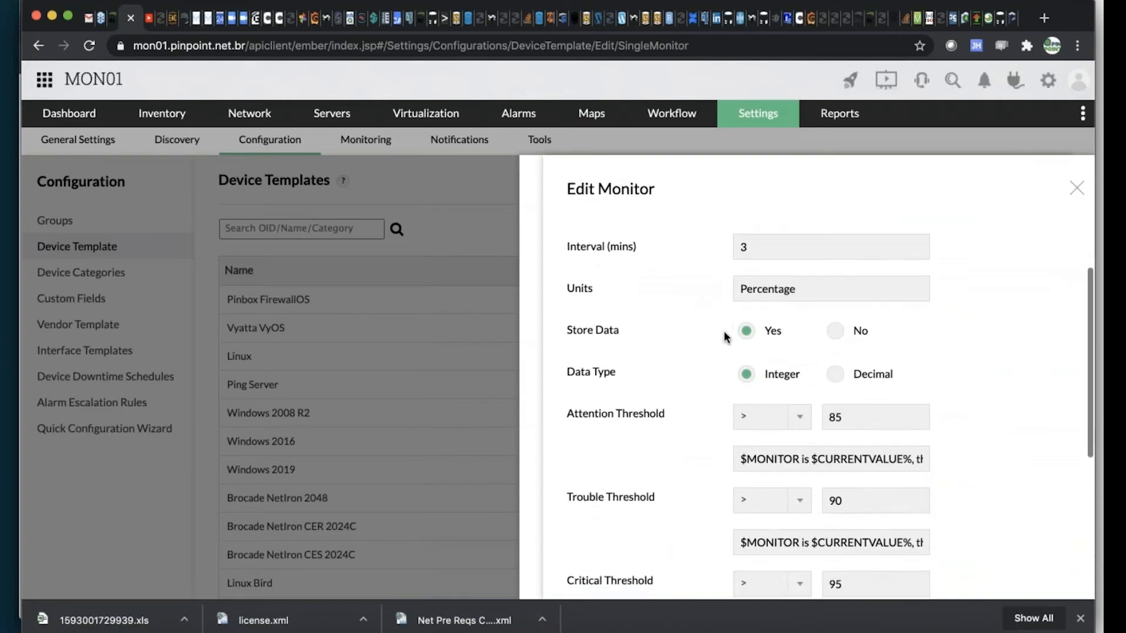
{"action": "scroll", "coordinate": [727, 335], "scroll_direction": "up", "scroll_amount": 1}
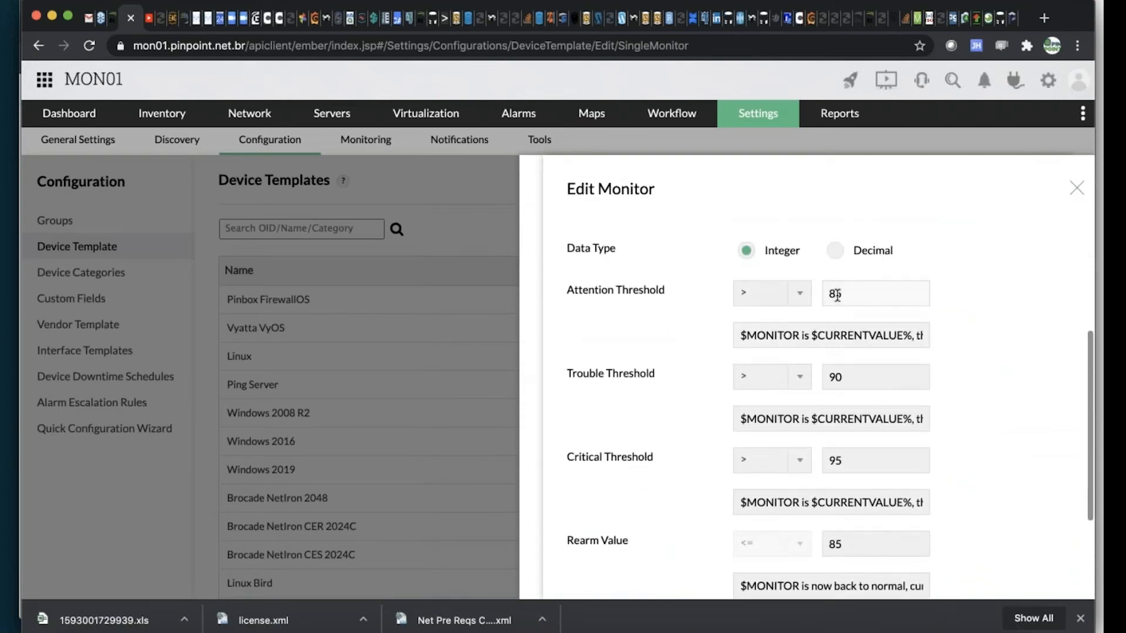
{"action": "scroll", "coordinate": [840, 350], "scroll_direction": "down", "scroll_amount": 3}
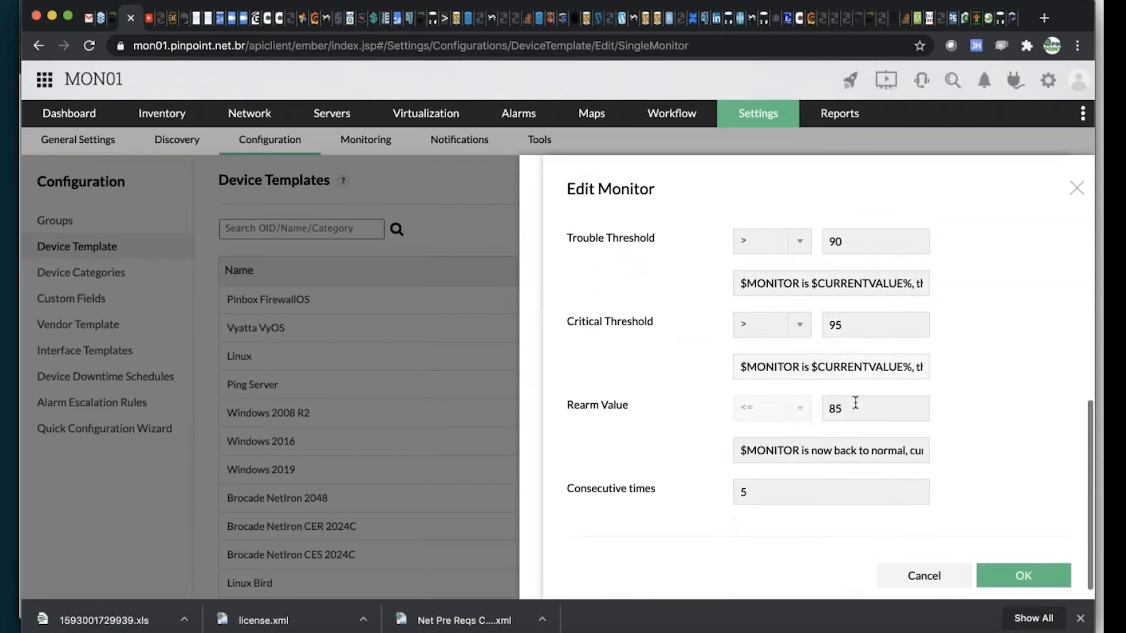
{"action": "left_click", "coordinate": [844, 404]}
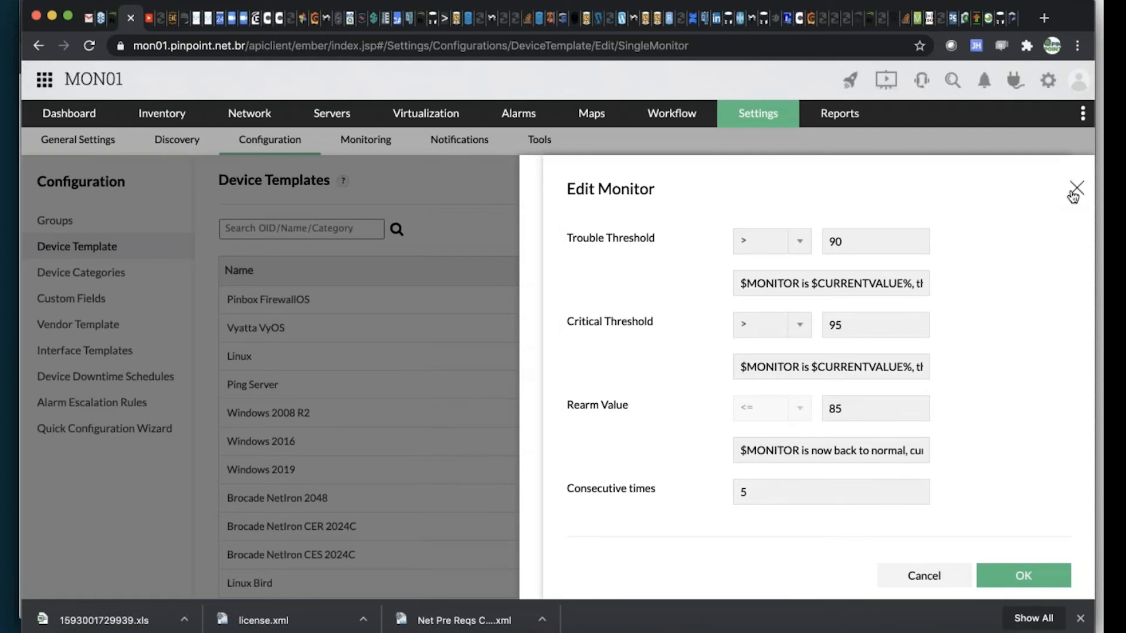
{"action": "left_click", "coordinate": [1075, 189]}
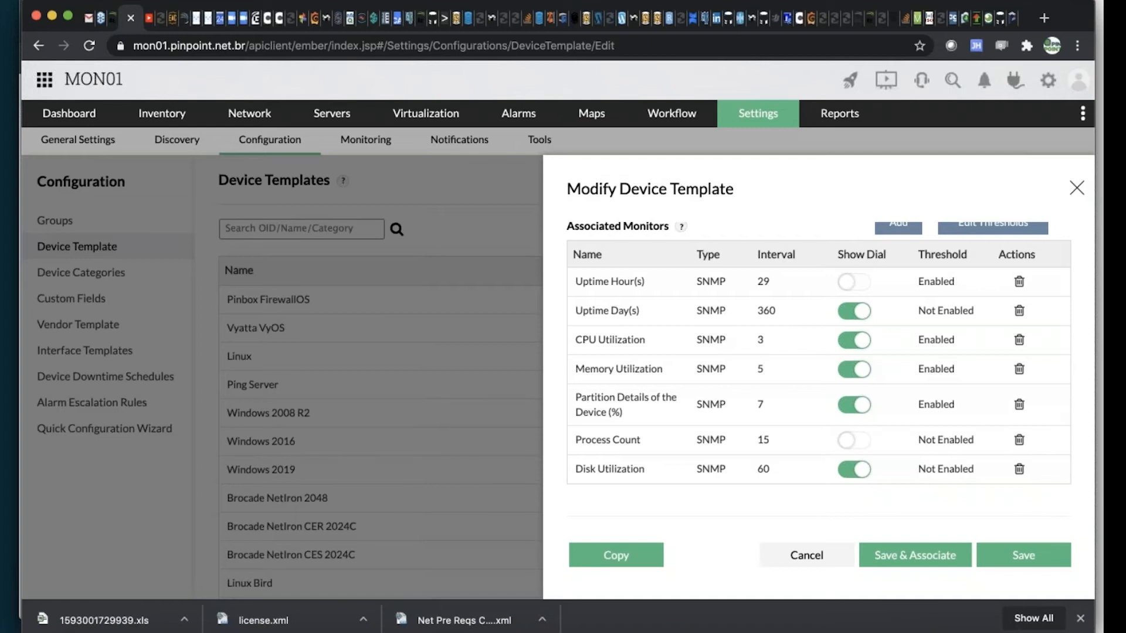
Examine the thresholds of the template's Partition Details of the Device (%) monitor, and close the monitor and template without saving
{"action": "left_click", "coordinate": [665, 404]}
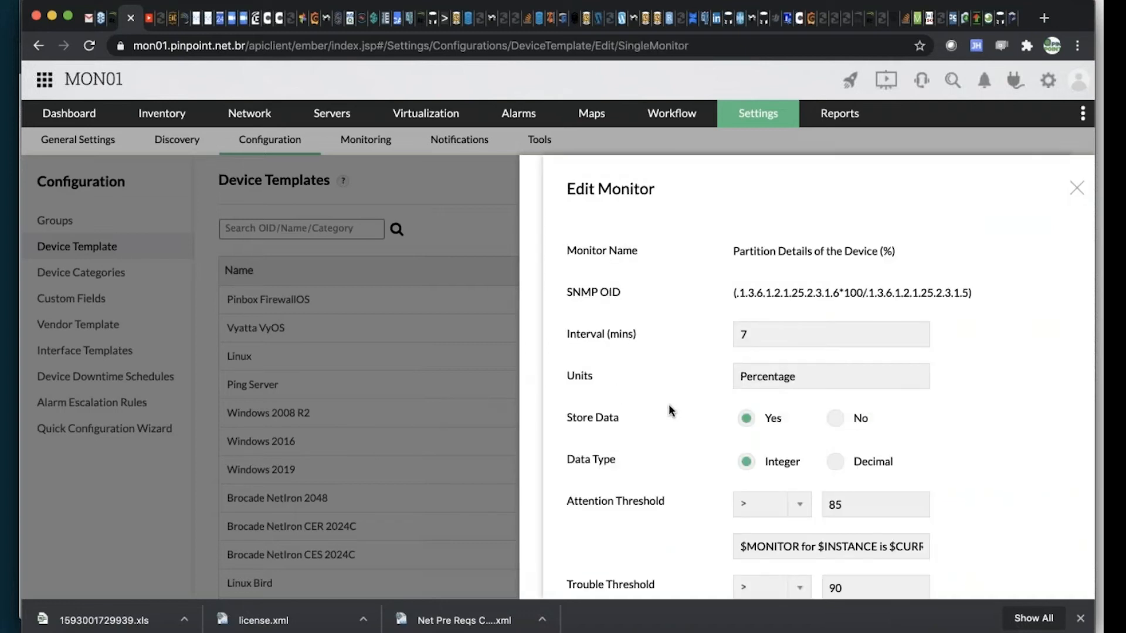
{"action": "scroll", "coordinate": [674, 416], "scroll_direction": "down", "scroll_amount": 3}
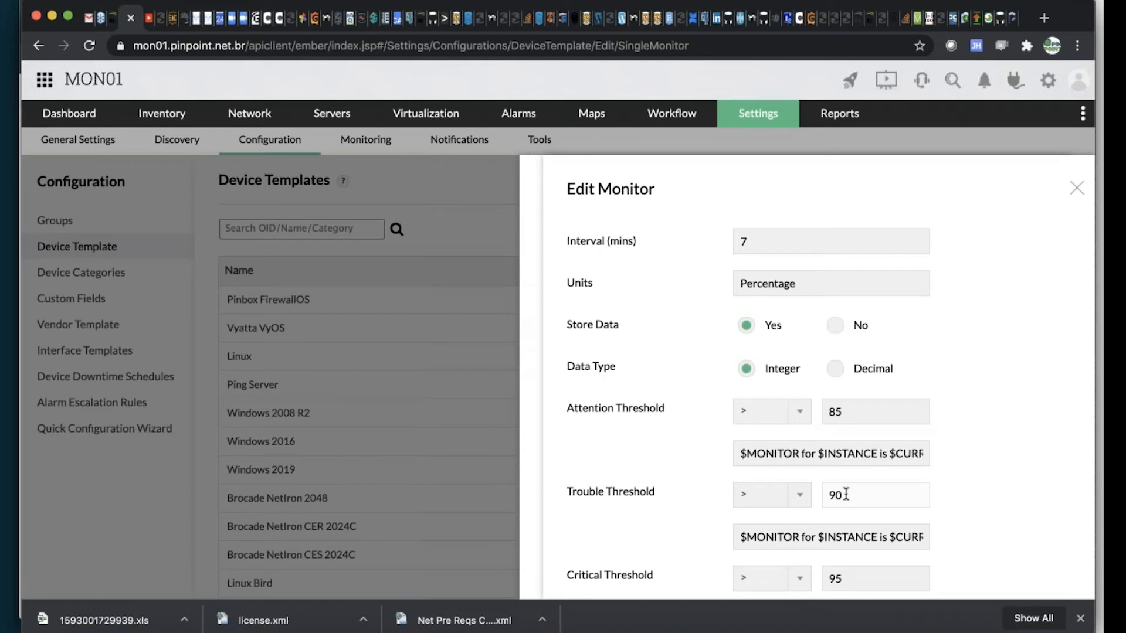
{"action": "scroll", "coordinate": [846, 494], "scroll_direction": "down", "scroll_amount": 5}
{"action": "left_click", "coordinate": [1077, 189]}
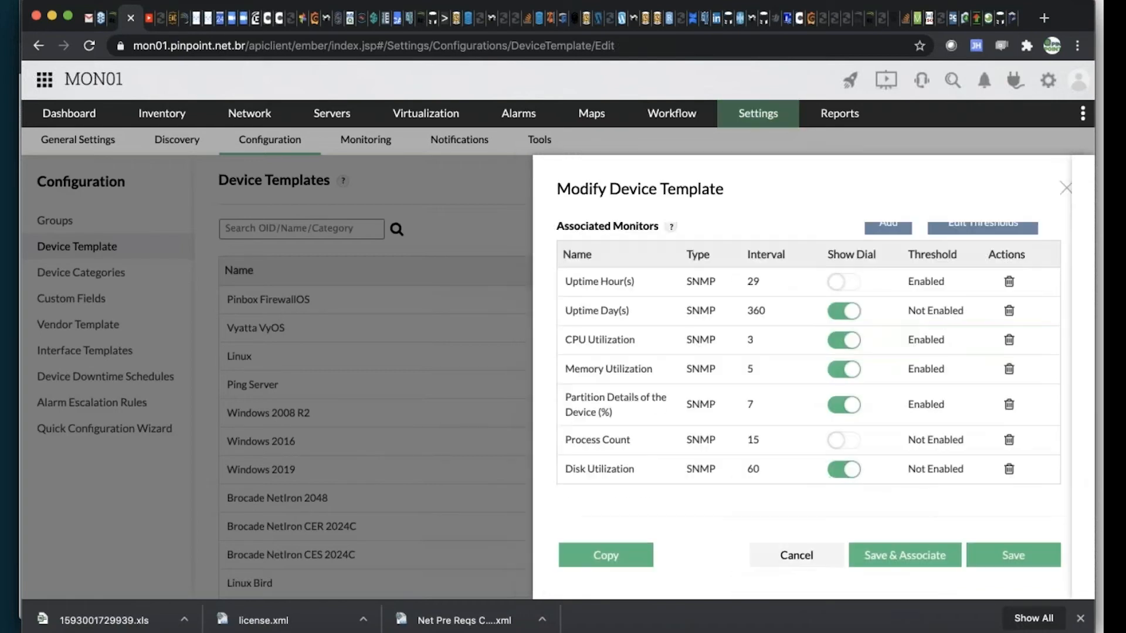
{"action": "left_click", "coordinate": [1073, 188]}
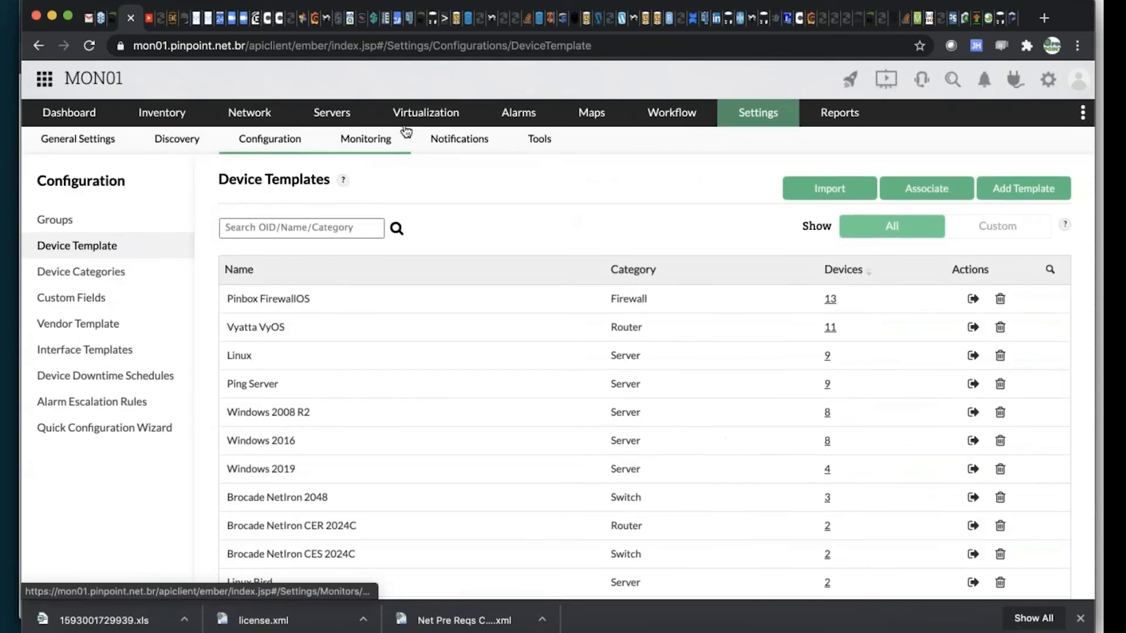
Go back from the device templates to the performance monitors of the ABVCAP-AD-EQNX server
{"action": "mouse_move", "coordinate": [405, 126]}
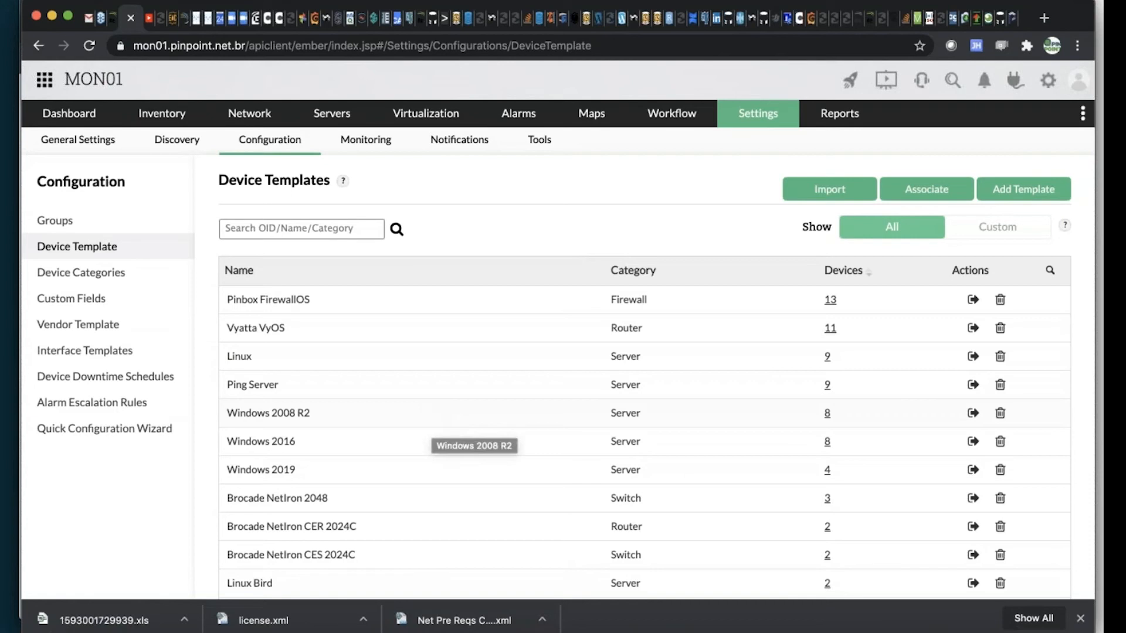
{"action": "left_click", "coordinate": [39, 46]}
{"action": "left_click", "coordinate": [40, 48]}
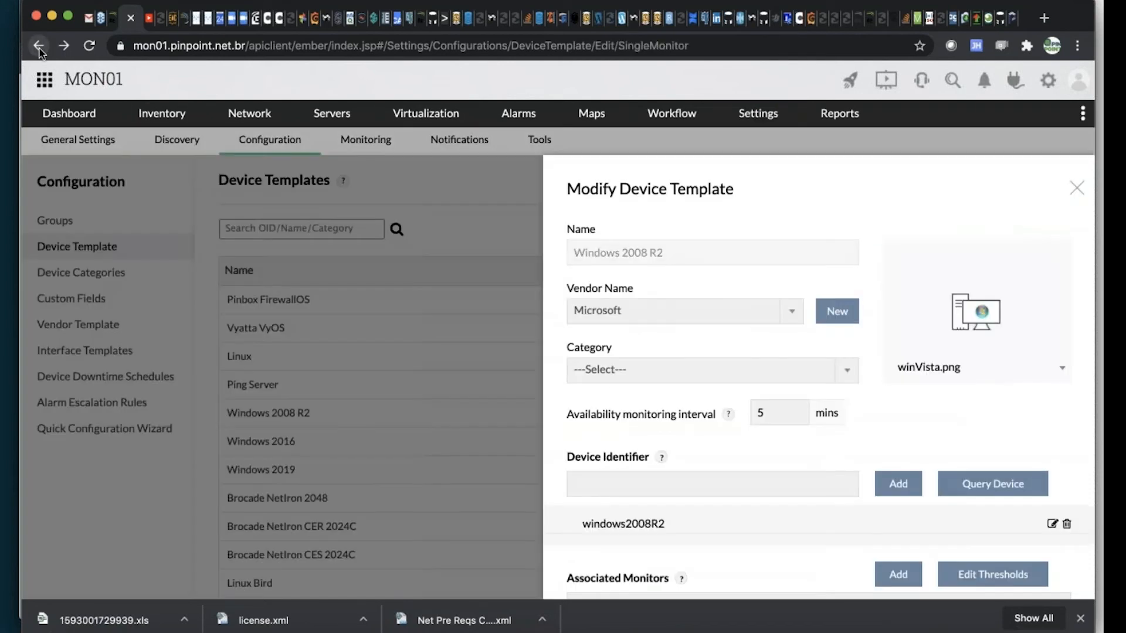
{"action": "left_click", "coordinate": [40, 49]}
{"action": "left_click", "coordinate": [39, 49]}
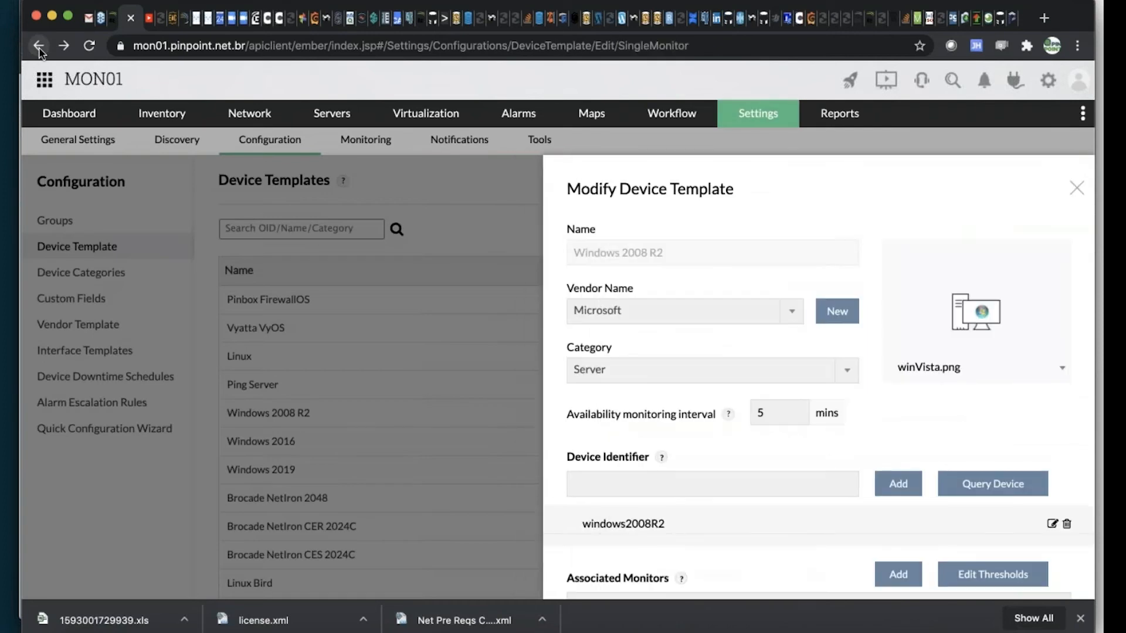
{"action": "left_click", "coordinate": [40, 49]}
{"action": "left_click", "coordinate": [40, 49]}
{"action": "left_click", "coordinate": [39, 49]}
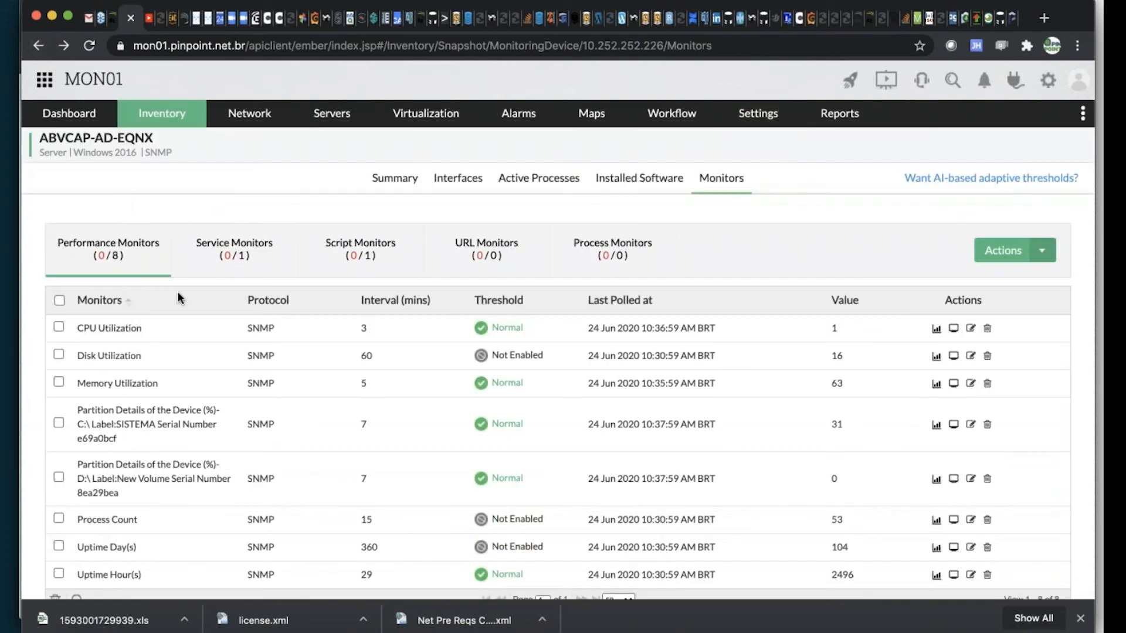
View the server's CPU Utilization graph for today and for this week, and close it
{"action": "scroll", "coordinate": [431, 363], "scroll_direction": "down", "scroll_amount": 1}
{"action": "scroll", "coordinate": [431, 363], "scroll_direction": "up", "scroll_amount": 1}
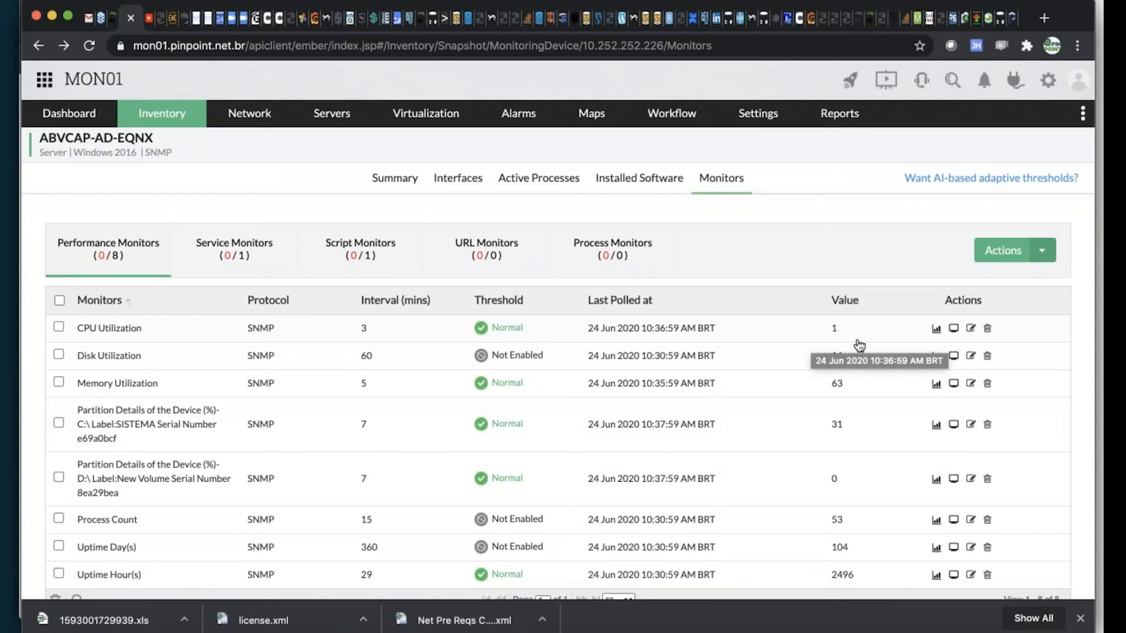
{"action": "left_click", "coordinate": [936, 331]}
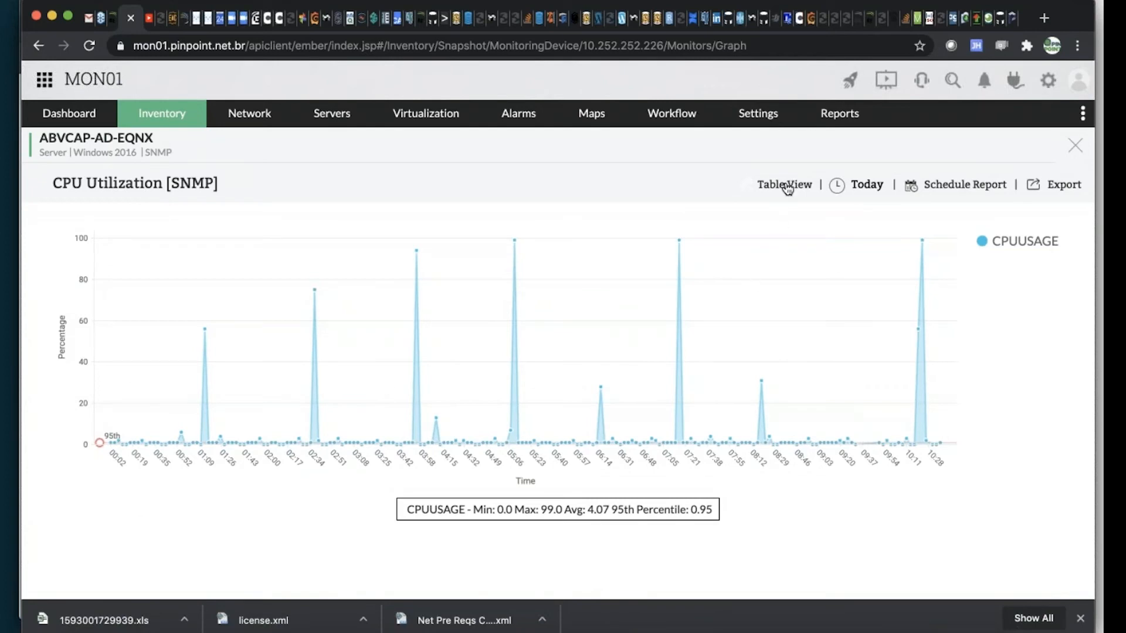
{"action": "left_click", "coordinate": [864, 187]}
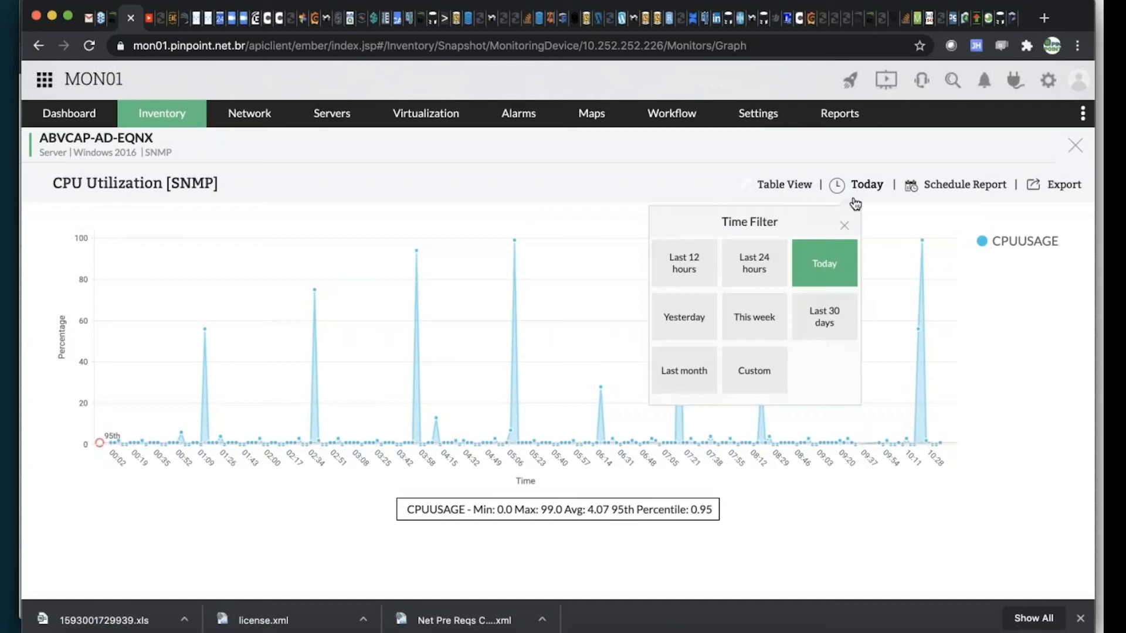
{"action": "left_click", "coordinate": [757, 324]}
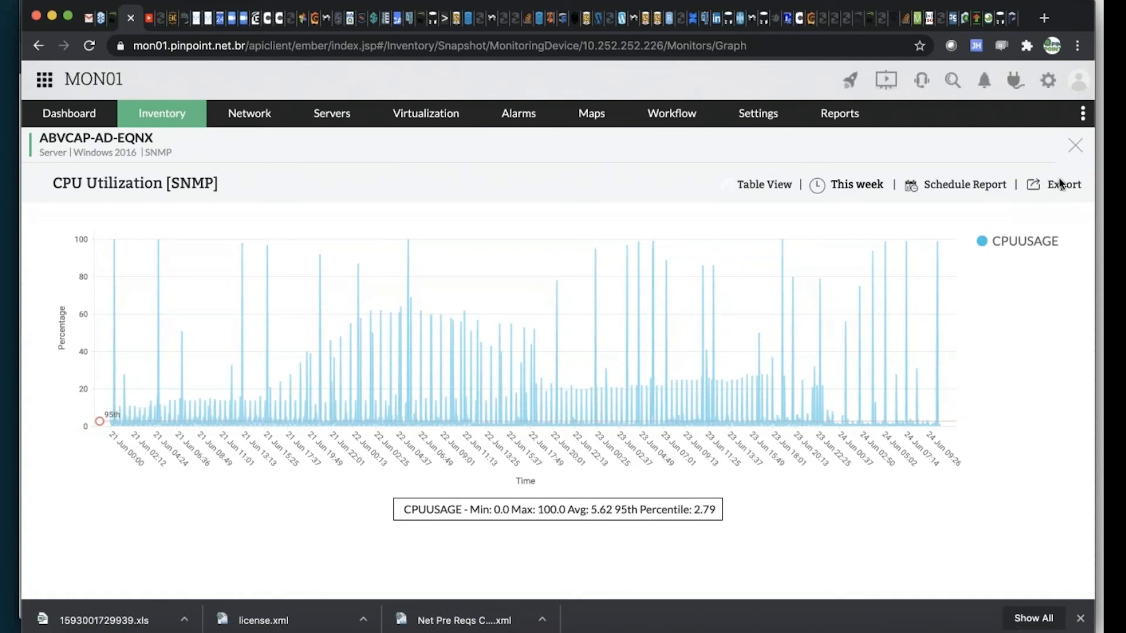
{"action": "left_click", "coordinate": [1075, 148]}
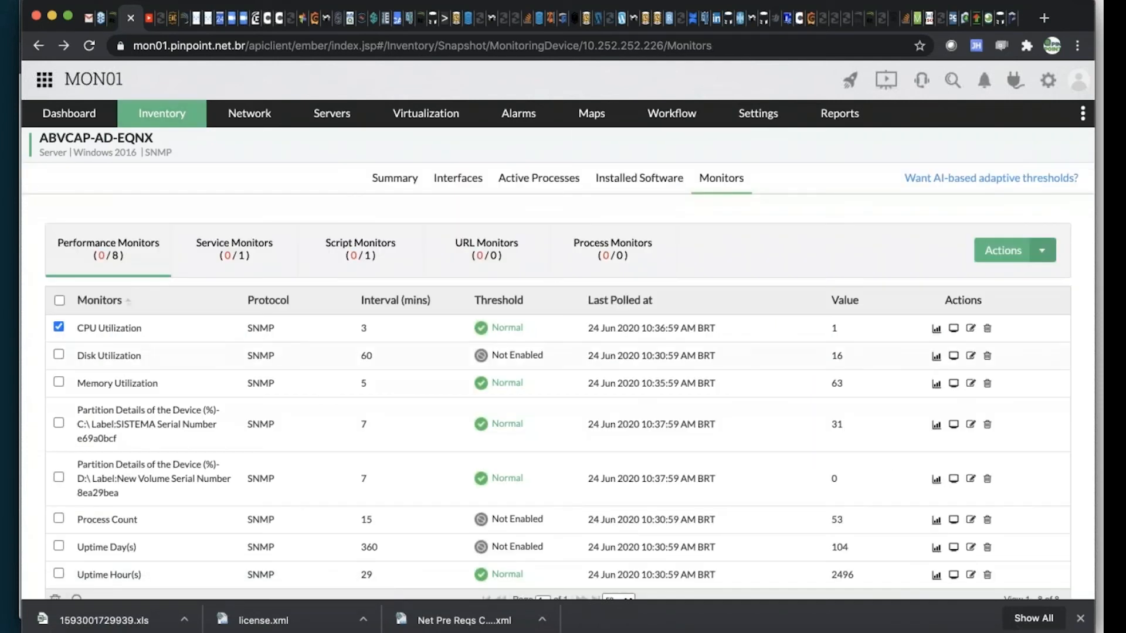
Open the performance graphs overview from the server's summary
{"action": "left_click", "coordinate": [394, 178]}
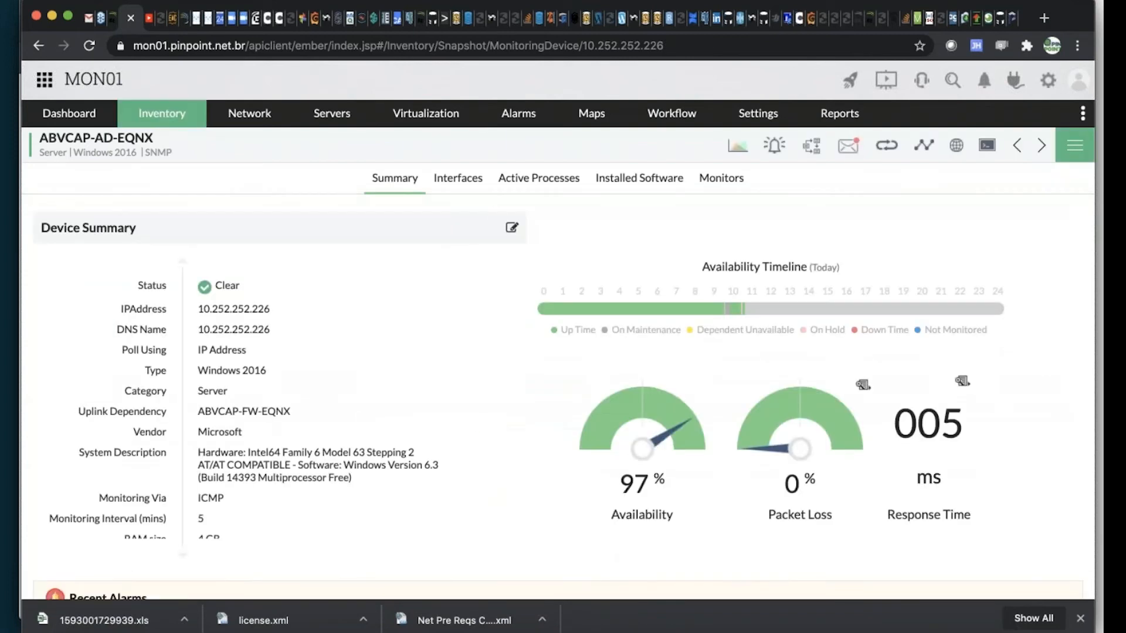
{"action": "left_click", "coordinate": [740, 148]}
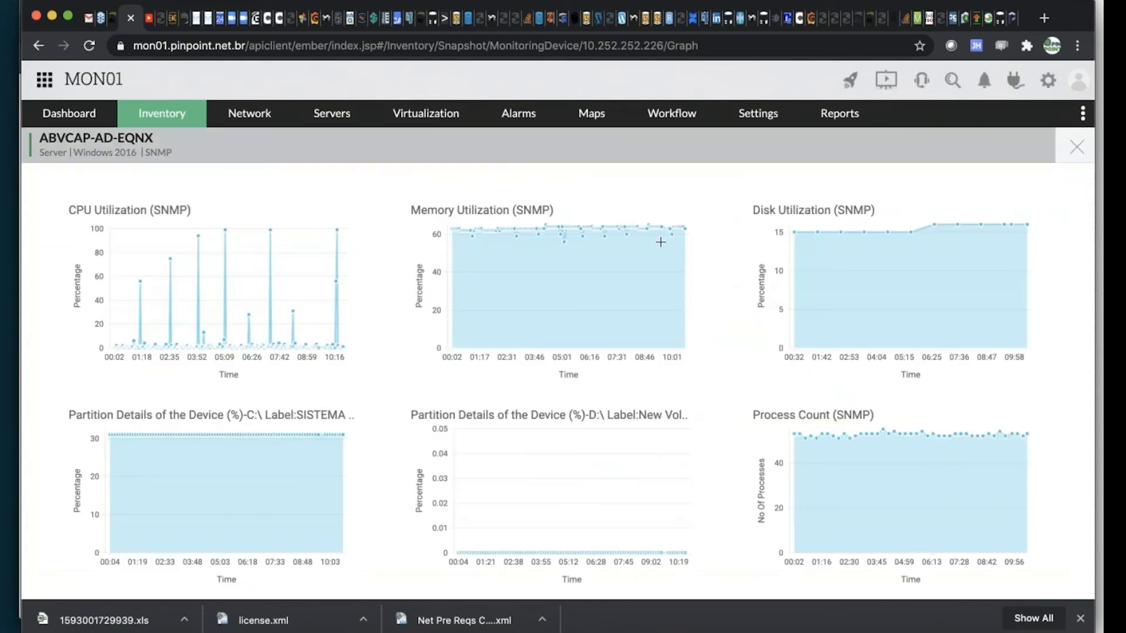
Examine the server's CPU, memory, disk, partition, process count and uptime graphs, and close the graphs overview
{"action": "scroll", "coordinate": [737, 222], "scroll_direction": "down", "scroll_amount": 3}
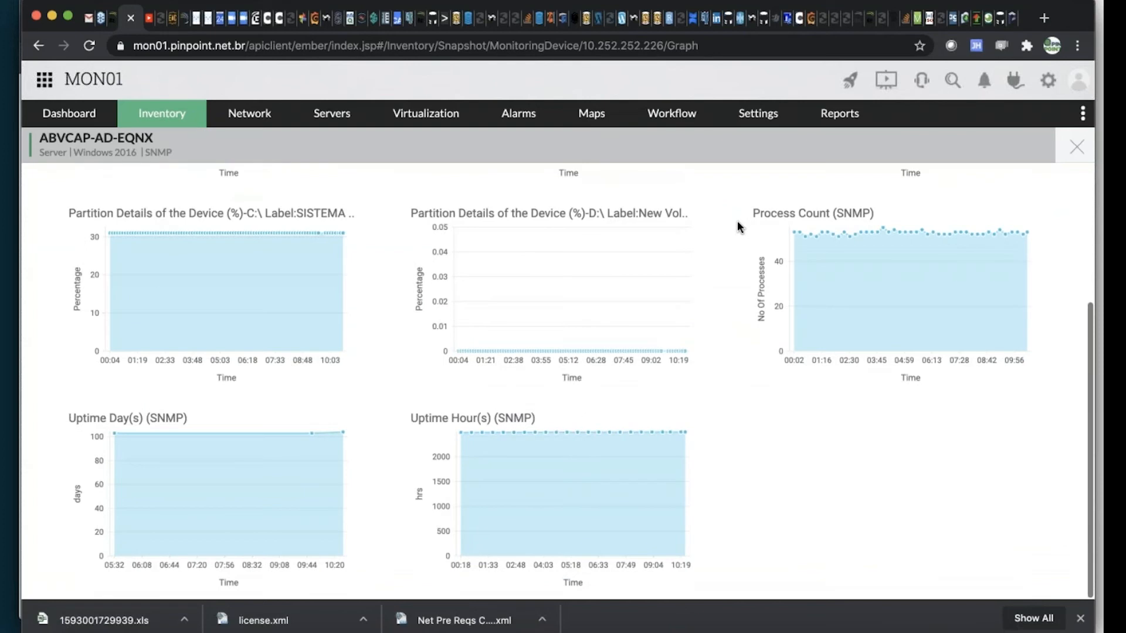
{"action": "scroll", "coordinate": [737, 220], "scroll_direction": "up", "scroll_amount": 3}
{"action": "scroll", "coordinate": [736, 220], "scroll_direction": "down", "scroll_amount": 3}
{"action": "scroll", "coordinate": [736, 221], "scroll_direction": "up", "scroll_amount": 3}
{"action": "scroll", "coordinate": [737, 221], "scroll_direction": "down", "scroll_amount": 3}
{"action": "scroll", "coordinate": [737, 221], "scroll_direction": "up", "scroll_amount": 3}
{"action": "scroll", "coordinate": [736, 226], "scroll_direction": "down", "scroll_amount": 2}
{"action": "scroll", "coordinate": [737, 227], "scroll_direction": "up", "scroll_amount": 2}
{"action": "left_click", "coordinate": [1077, 151]}
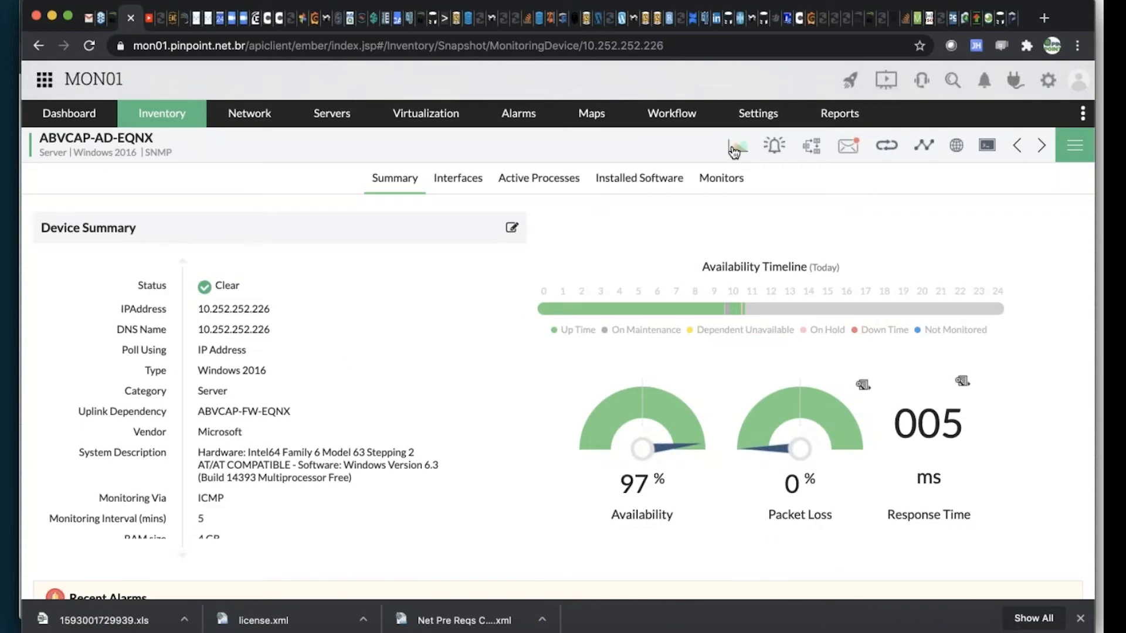
Review the list of performance monitors configured for the ABVCAP-AD-EQNX server
{"action": "left_click", "coordinate": [731, 179]}
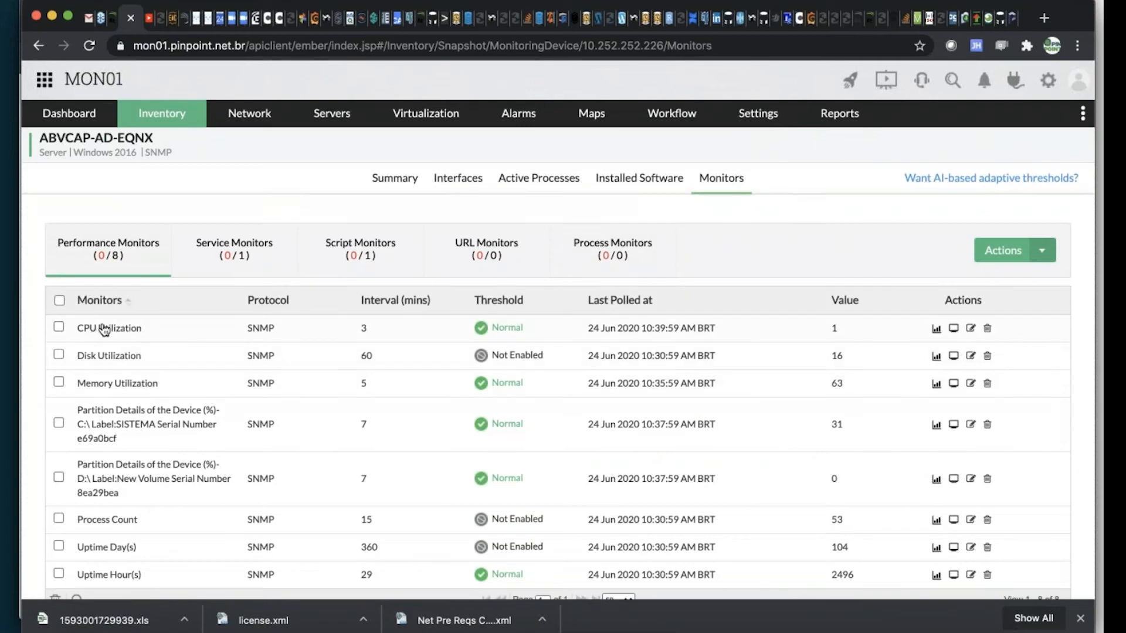
{"action": "scroll", "coordinate": [97, 328], "scroll_direction": "down", "scroll_amount": 1}
{"action": "scroll", "coordinate": [557, 440], "scroll_direction": "down", "scroll_amount": 2}
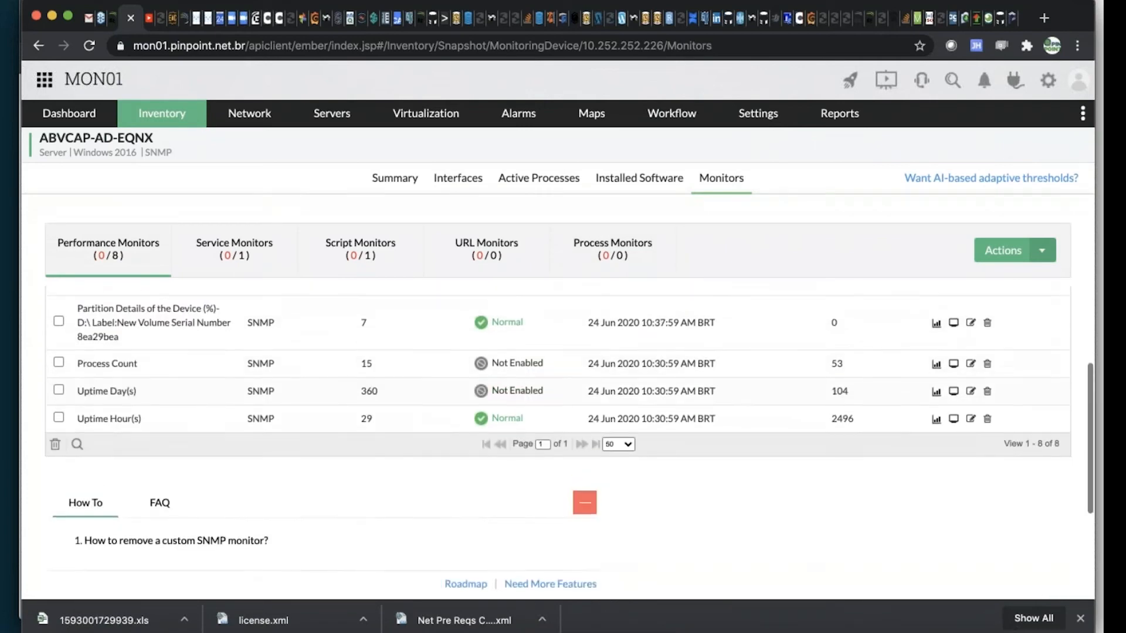
{"action": "scroll", "coordinate": [557, 439], "scroll_direction": "up", "scroll_amount": 3}
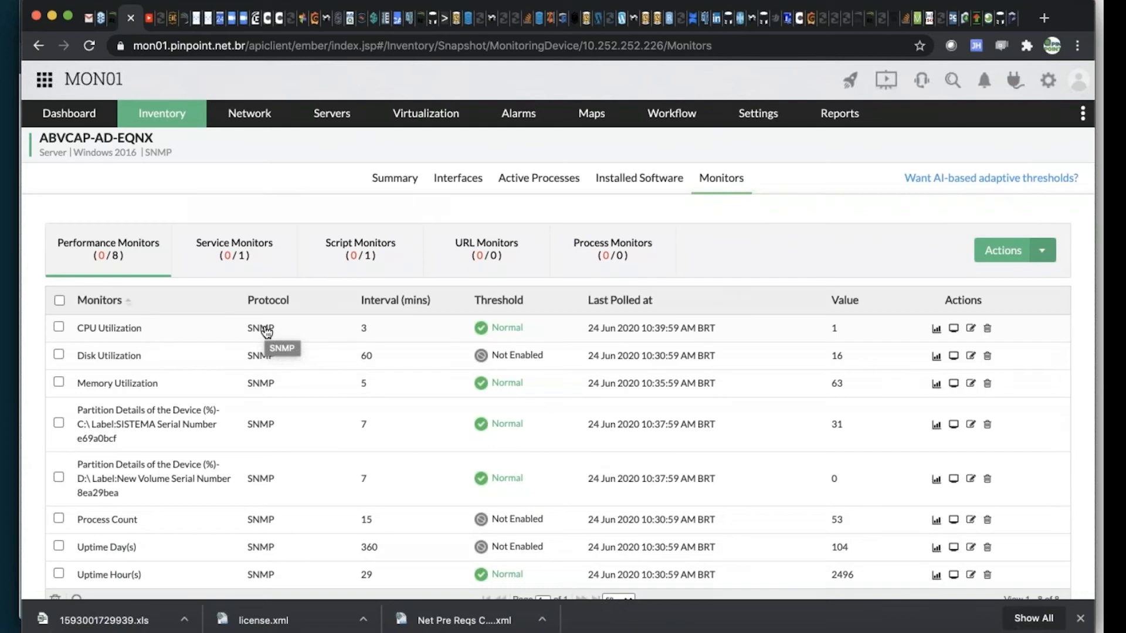
Show the VMware inventory filtered to ESX Servers, and open the CDL-PAA-ESX-01 host
{"action": "left_click", "coordinate": [416, 124]}
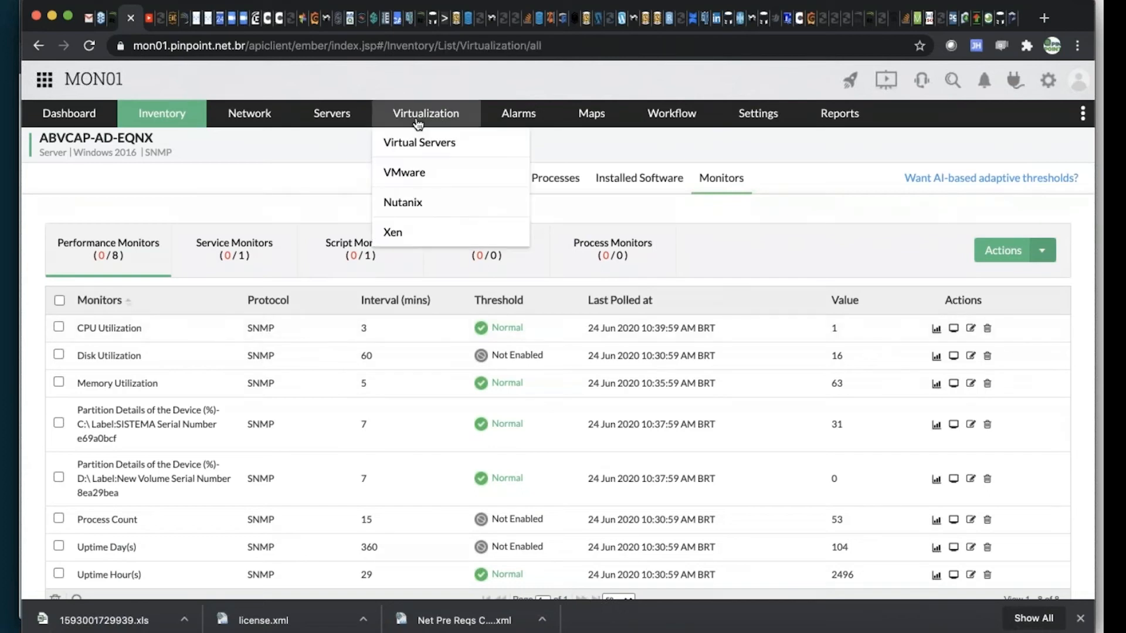
{"action": "left_click", "coordinate": [414, 174]}
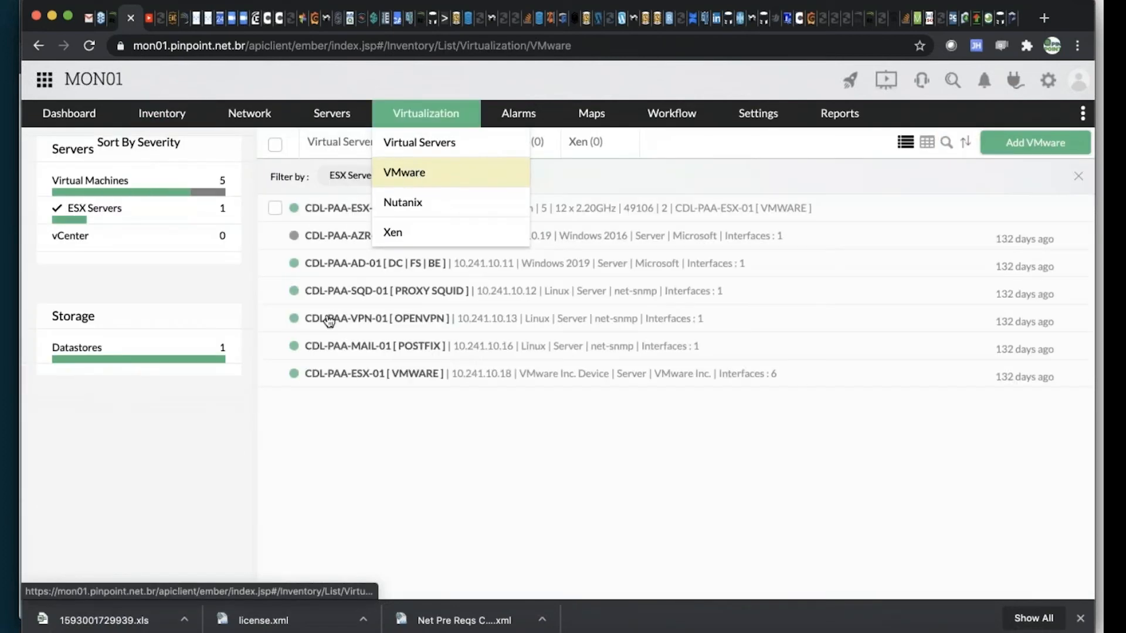
{"action": "left_click", "coordinate": [91, 212]}
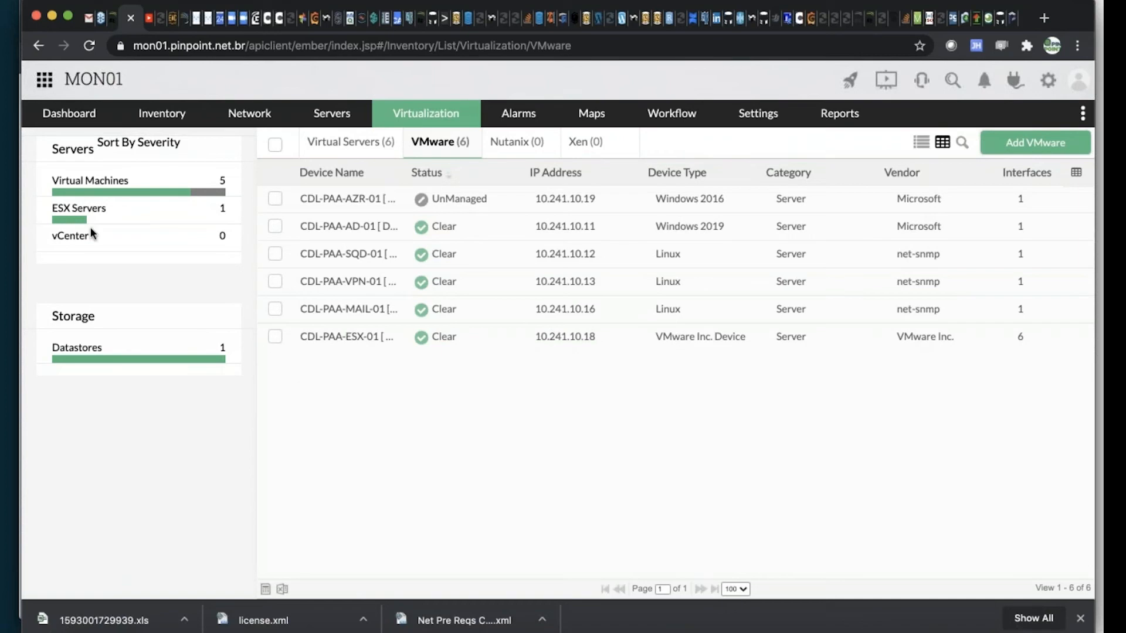
{"action": "left_click", "coordinate": [91, 212]}
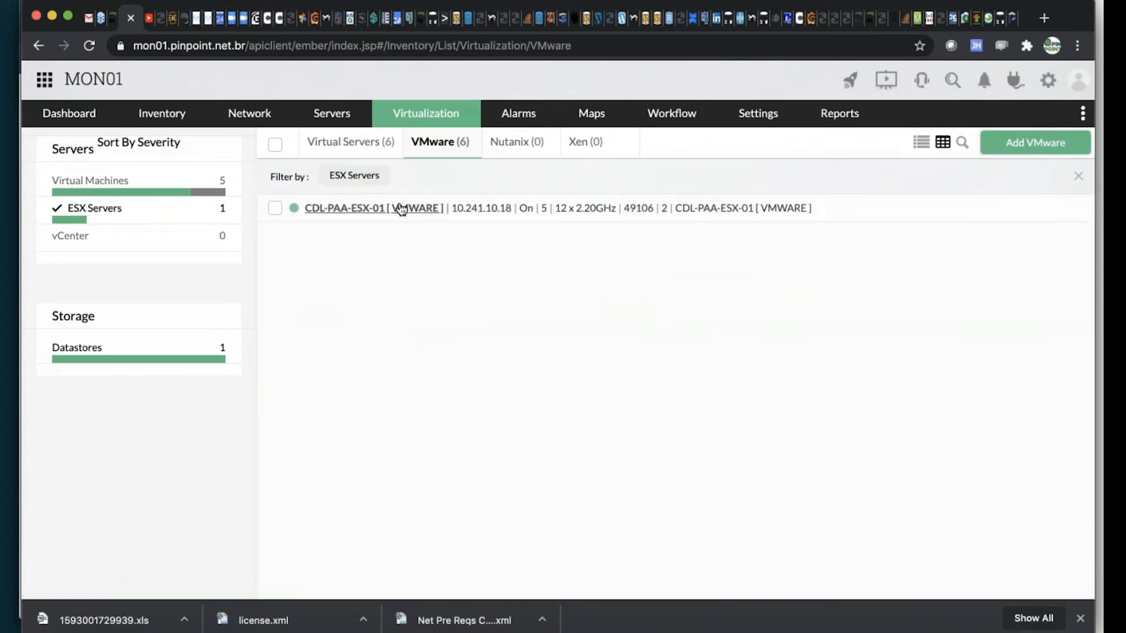
{"action": "left_click", "coordinate": [373, 210]}
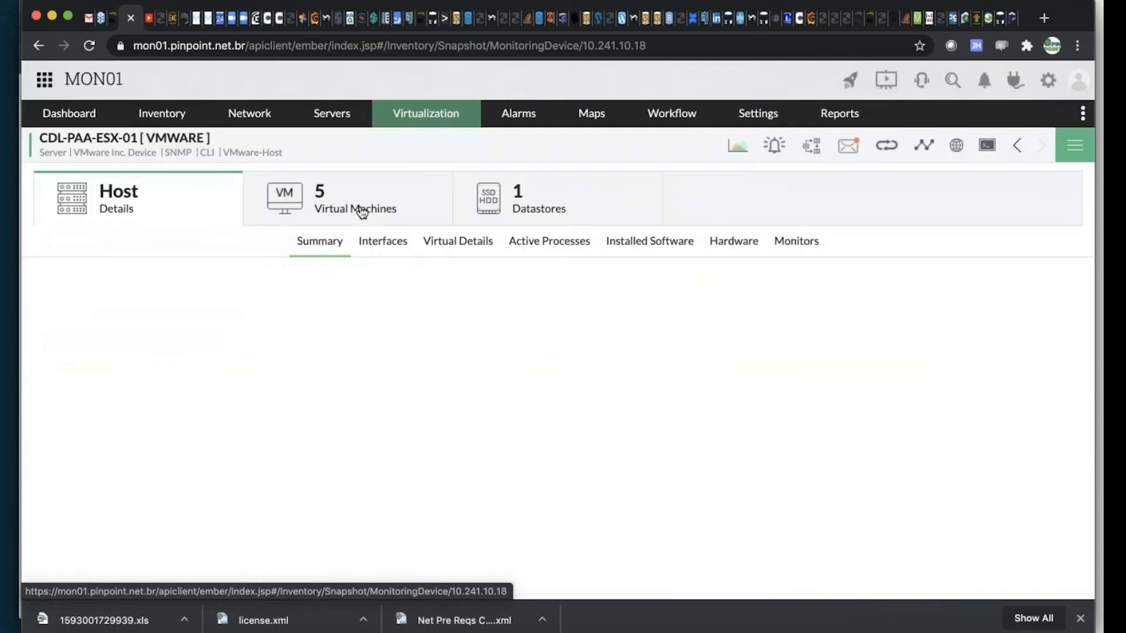
Review the performance monitors of the CDL-PAA-ESX-01 host, from CPU Utilization to Total Disk Latency
{"action": "left_click", "coordinate": [815, 242]}
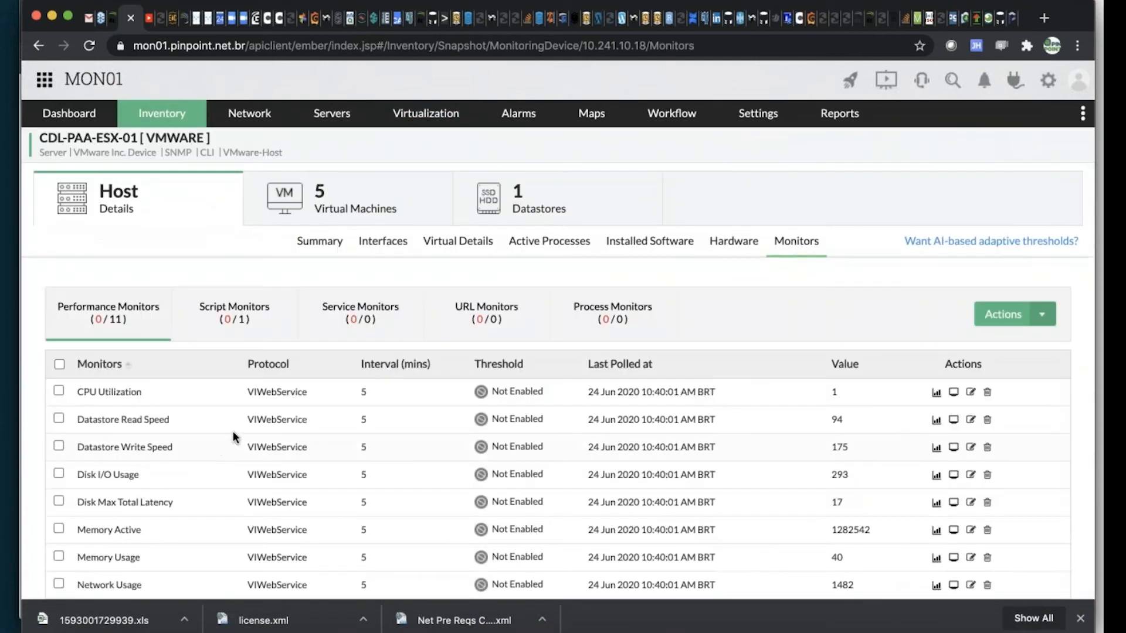
{"action": "scroll", "coordinate": [234, 433], "scroll_direction": "down", "scroll_amount": 3}
{"action": "scroll", "coordinate": [233, 437], "scroll_direction": "up", "scroll_amount": 3}
{"action": "scroll", "coordinate": [233, 437], "scroll_direction": "down", "scroll_amount": 3}
{"action": "scroll", "coordinate": [233, 438], "scroll_direction": "down", "scroll_amount": 2}
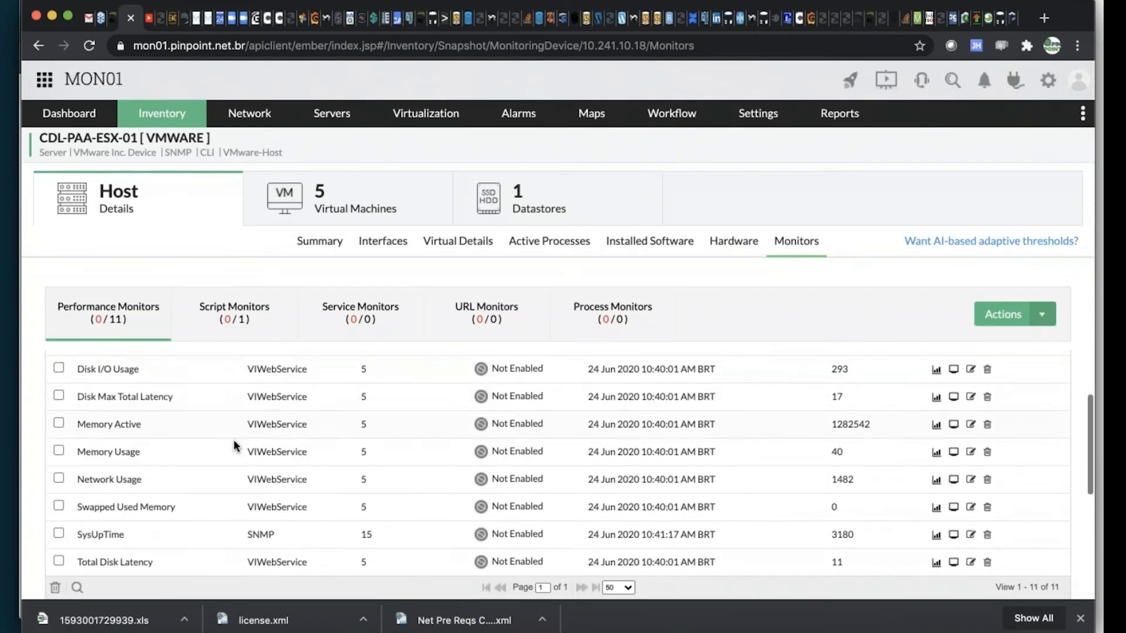
{"action": "scroll", "coordinate": [284, 419], "scroll_direction": "up", "scroll_amount": 1}
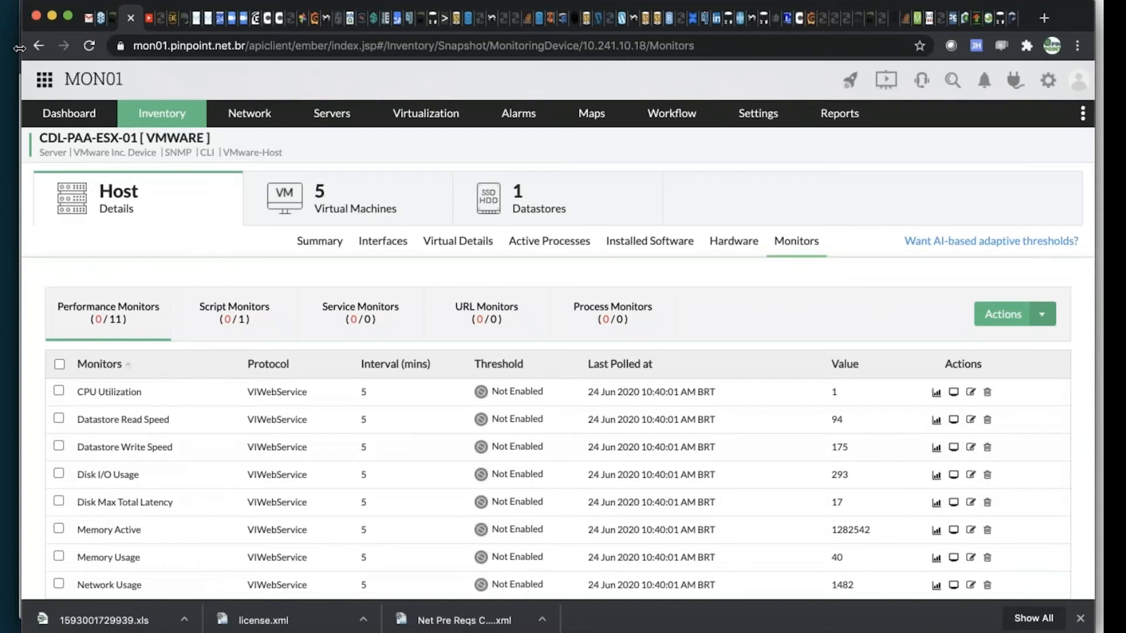
Open the System Performance dashboard and examine its data collection failure, CPU, memory, disk space and polling widgets
{"action": "mouse_move", "coordinate": [111, 116]}
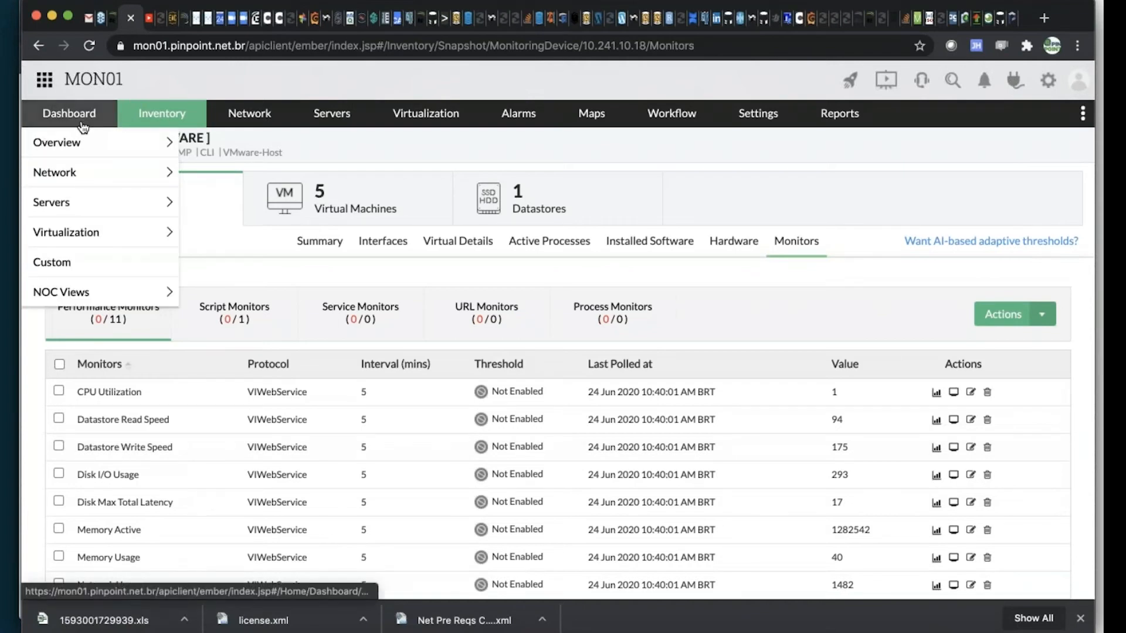
{"action": "mouse_move", "coordinate": [80, 150]}
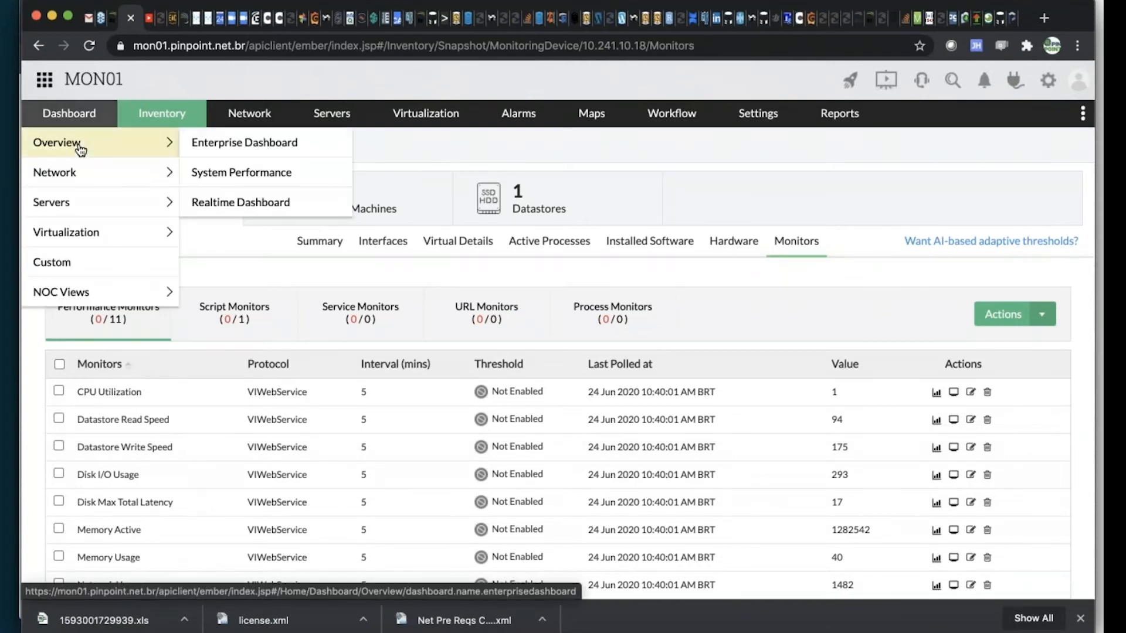
{"action": "left_click", "coordinate": [224, 175]}
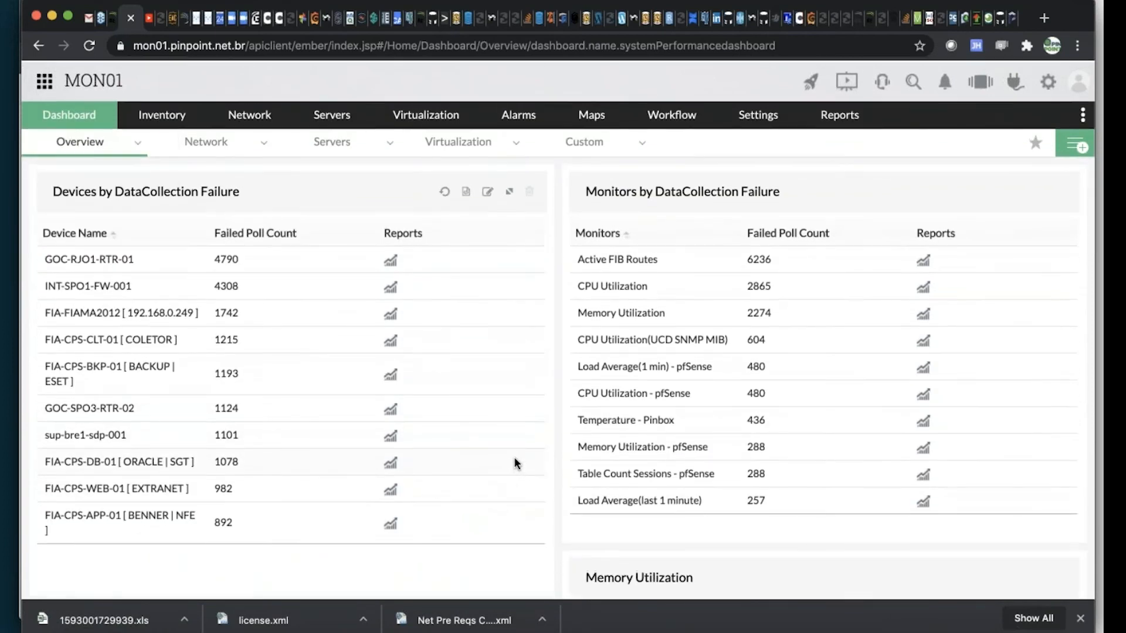
{"action": "scroll", "coordinate": [559, 422], "scroll_direction": "down", "scroll_amount": 7}
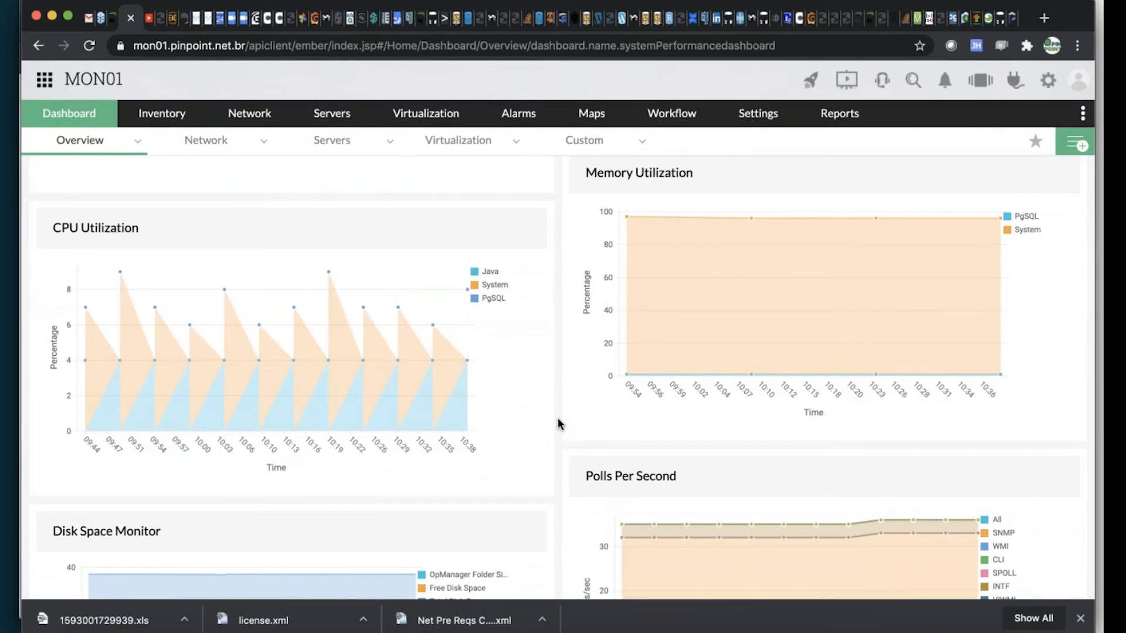
{"action": "scroll", "coordinate": [559, 424], "scroll_direction": "down", "scroll_amount": 5}
{"action": "scroll", "coordinate": [559, 424], "scroll_direction": "up", "scroll_amount": 12}
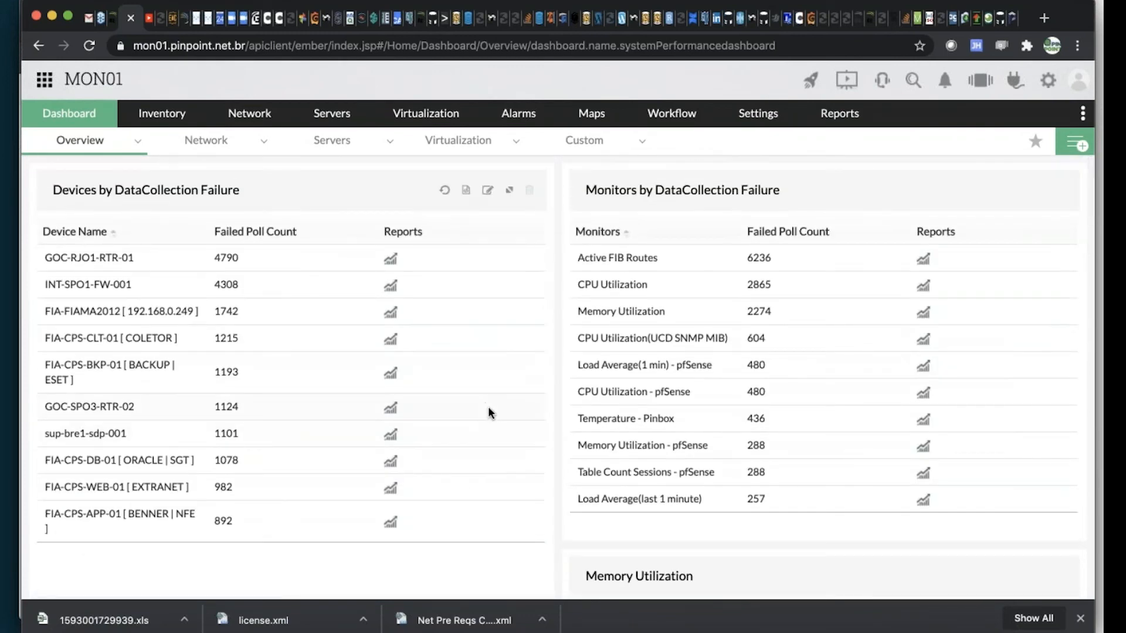
{"action": "scroll", "coordinate": [571, 377], "scroll_direction": "down", "scroll_amount": 10}
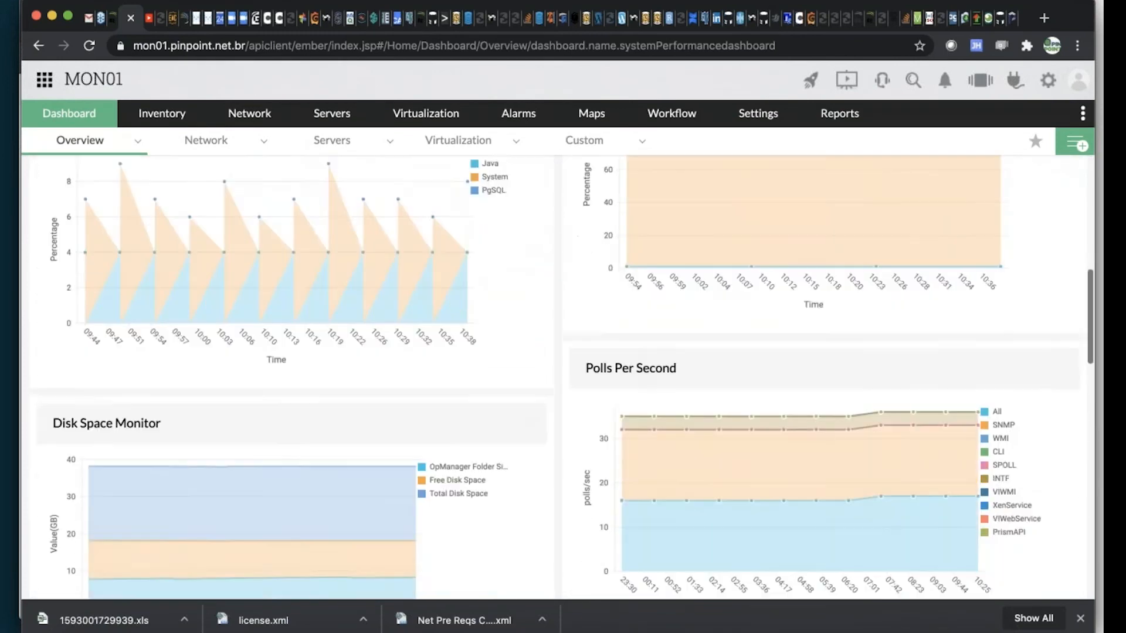
{"action": "scroll", "coordinate": [491, 409], "scroll_direction": "down", "scroll_amount": 15}
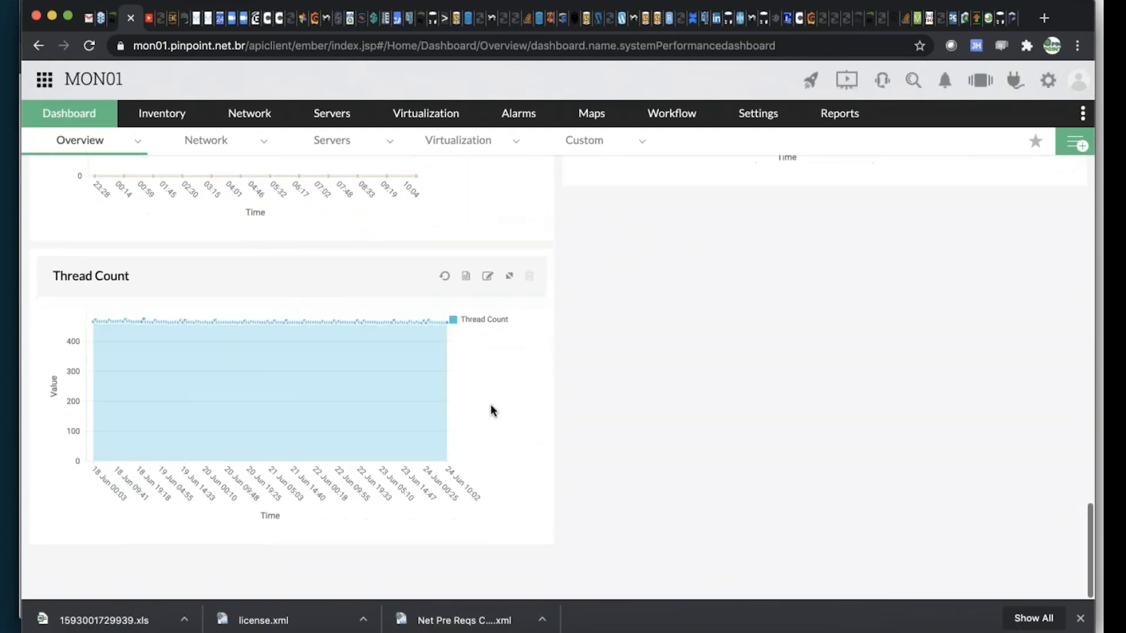
{"action": "scroll", "coordinate": [486, 405], "scroll_direction": "up", "scroll_amount": 20}
Open the Servers dashboard and examine its packet loss, disk usage, availability, memory and Top 10 CPU Utilization widgets
{"action": "mouse_move", "coordinate": [337, 155]}
{"action": "left_click", "coordinate": [330, 175]}
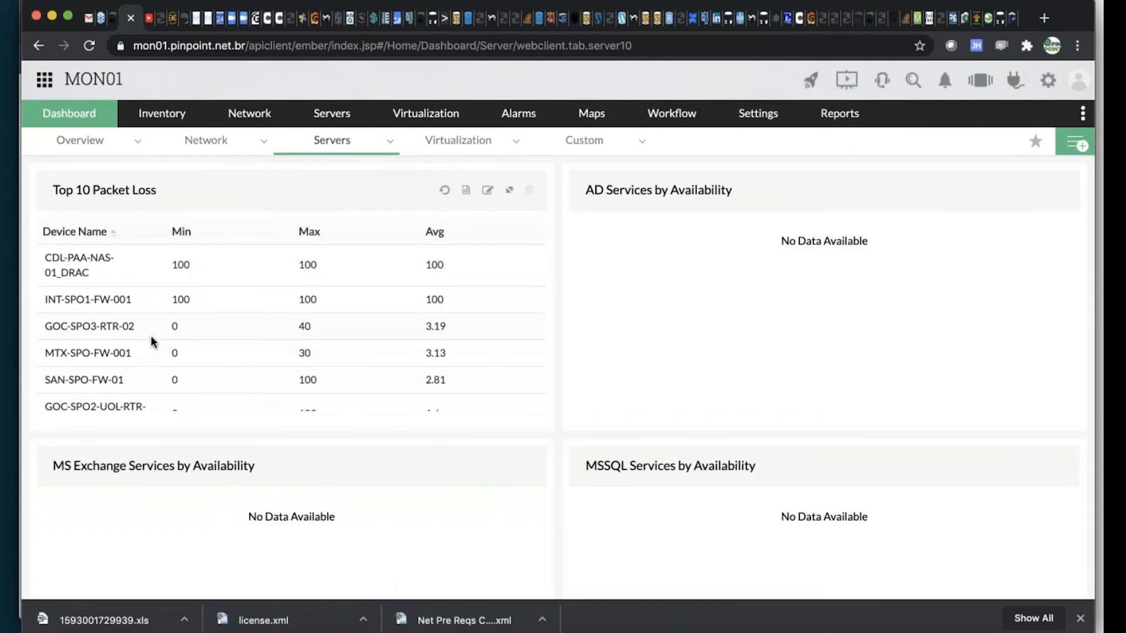
{"action": "scroll", "coordinate": [154, 342], "scroll_direction": "down", "scroll_amount": 2}
{"action": "scroll", "coordinate": [154, 342], "scroll_direction": "down", "scroll_amount": 1}
{"action": "scroll", "coordinate": [559, 362], "scroll_direction": "down", "scroll_amount": 1}
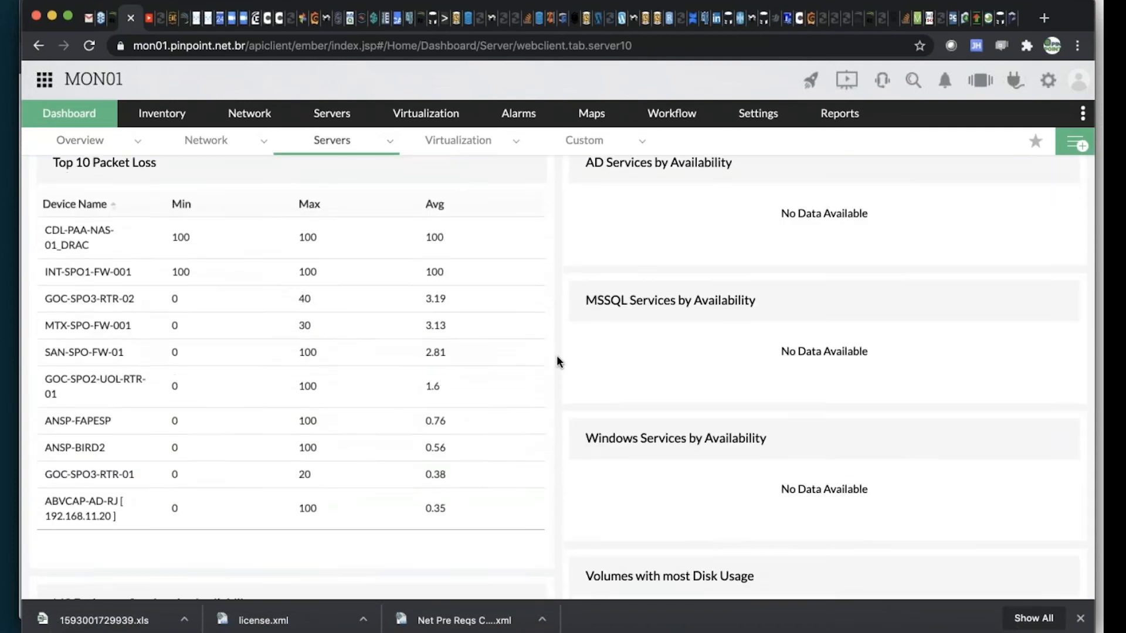
{"action": "scroll", "coordinate": [558, 362], "scroll_direction": "down", "scroll_amount": 6}
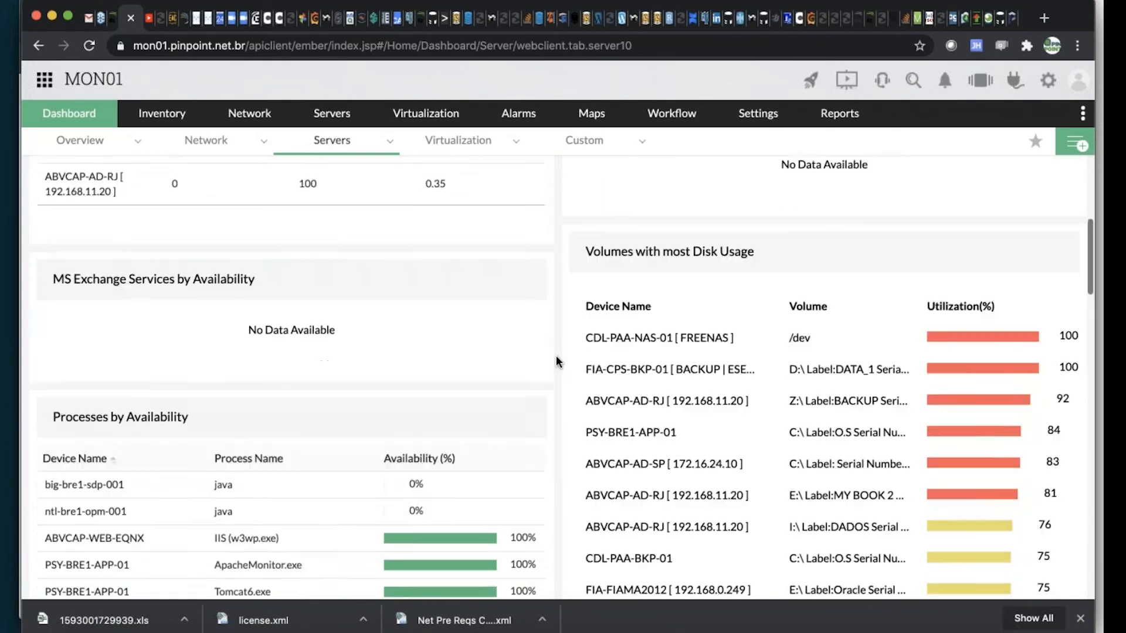
{"action": "scroll", "coordinate": [559, 361], "scroll_direction": "down", "scroll_amount": 8}
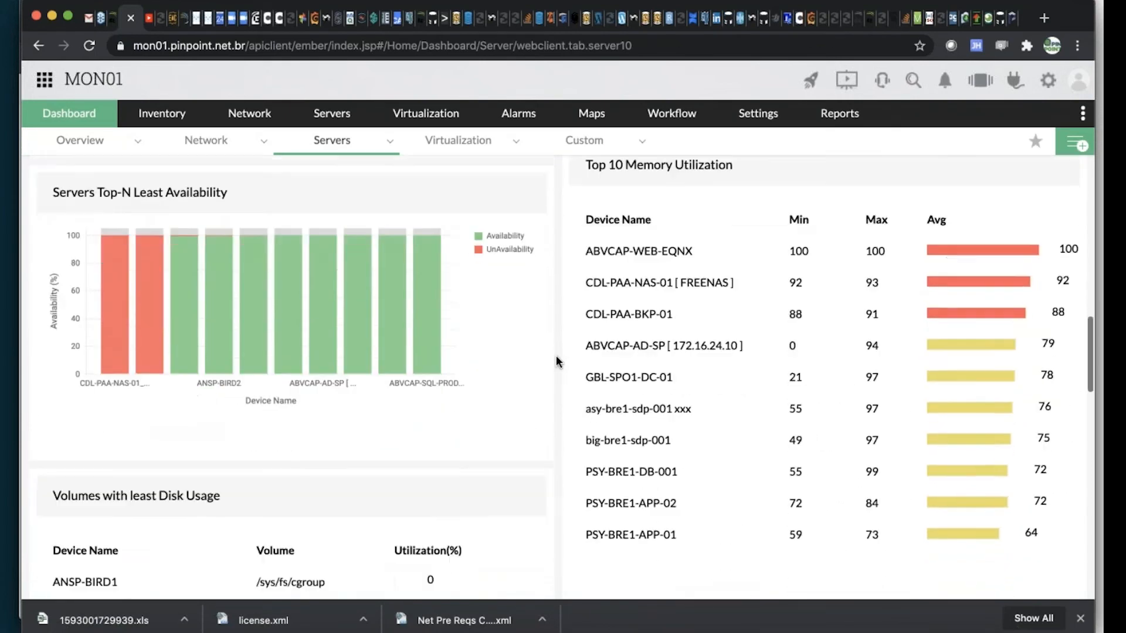
{"action": "scroll", "coordinate": [558, 362], "scroll_direction": "down", "scroll_amount": 12}
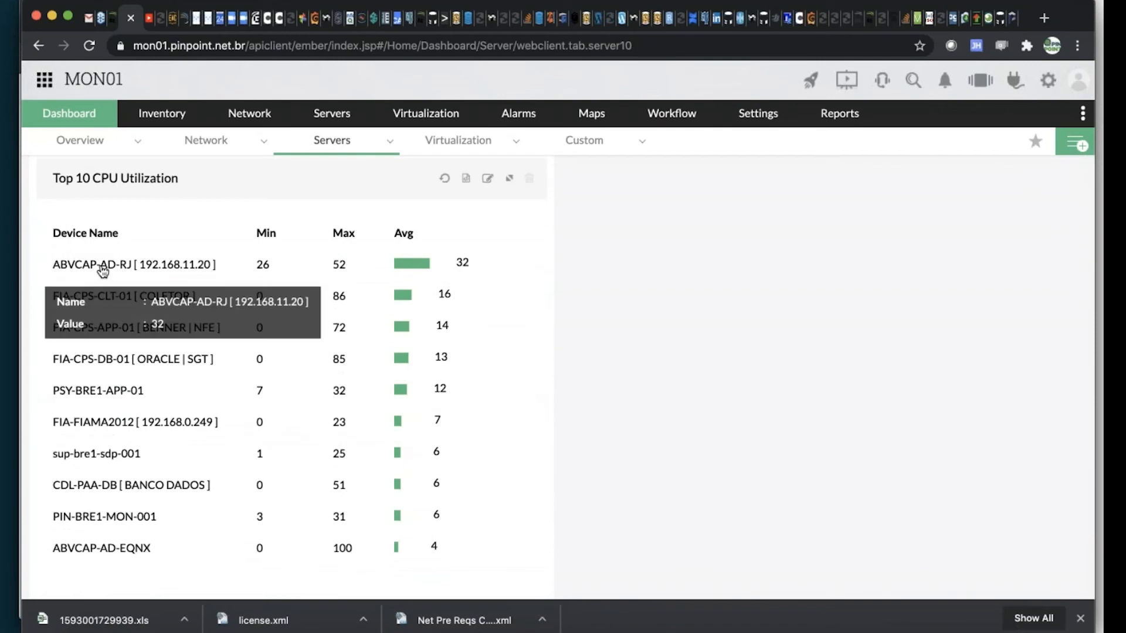
Open the ABVCAP-AD-RJ server from the Top 10 CPU Utilization list, and check its availability timeline and device summary
{"action": "left_click", "coordinate": [103, 271]}
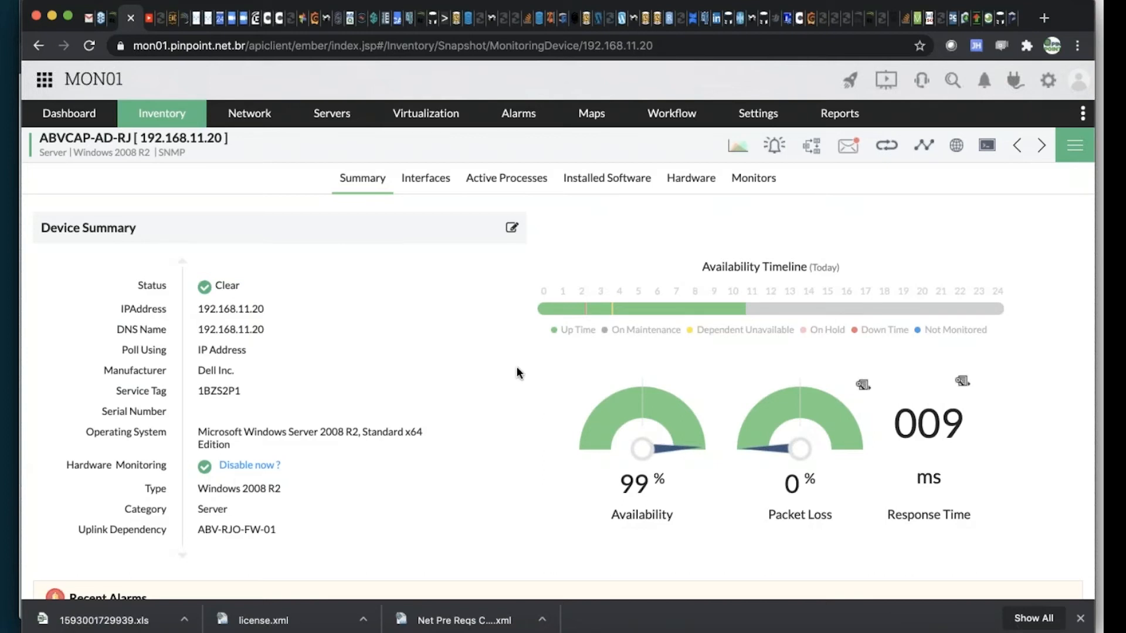
{"action": "mouse_move", "coordinate": [615, 317]}
{"action": "scroll", "coordinate": [444, 355], "scroll_direction": "down", "scroll_amount": 5}
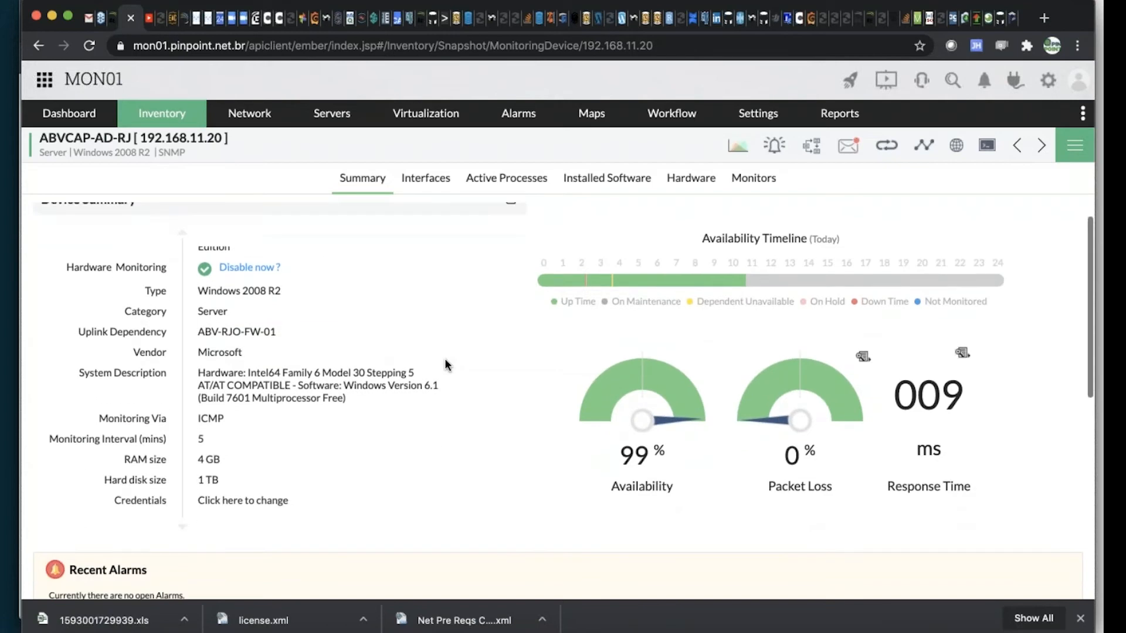
View today's CPU Utilization graph of the ABVCAP-AD-RJ server, close it, and look over the summary's custom dials
{"action": "scroll", "coordinate": [434, 381], "scroll_direction": "down", "scroll_amount": 10}
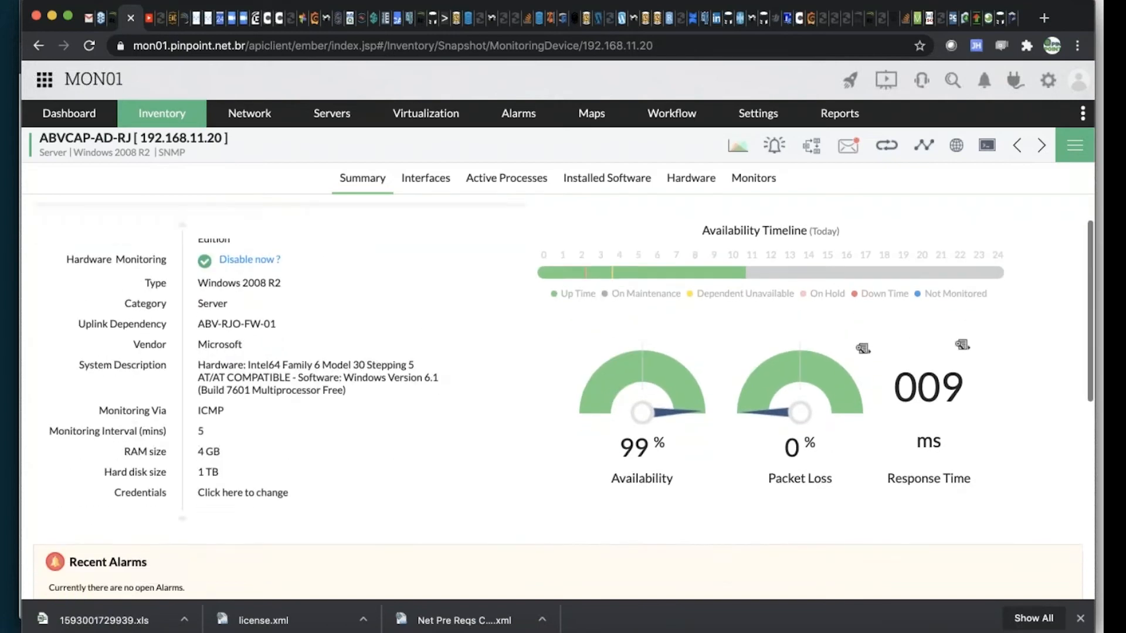
{"action": "left_click", "coordinate": [151, 344]}
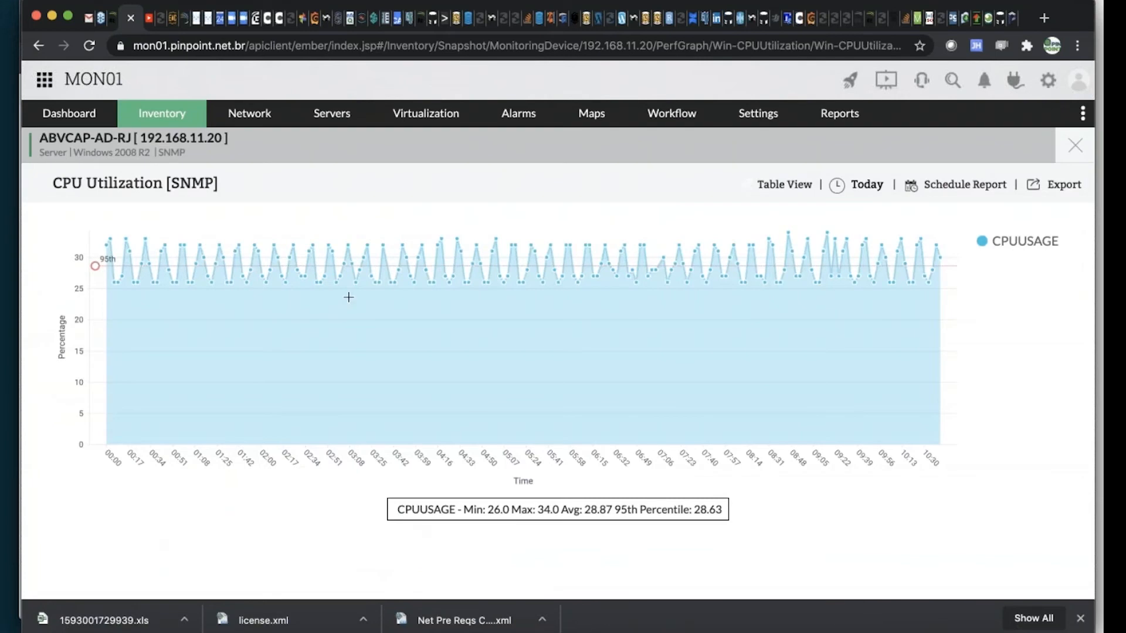
{"action": "left_click", "coordinate": [1075, 145]}
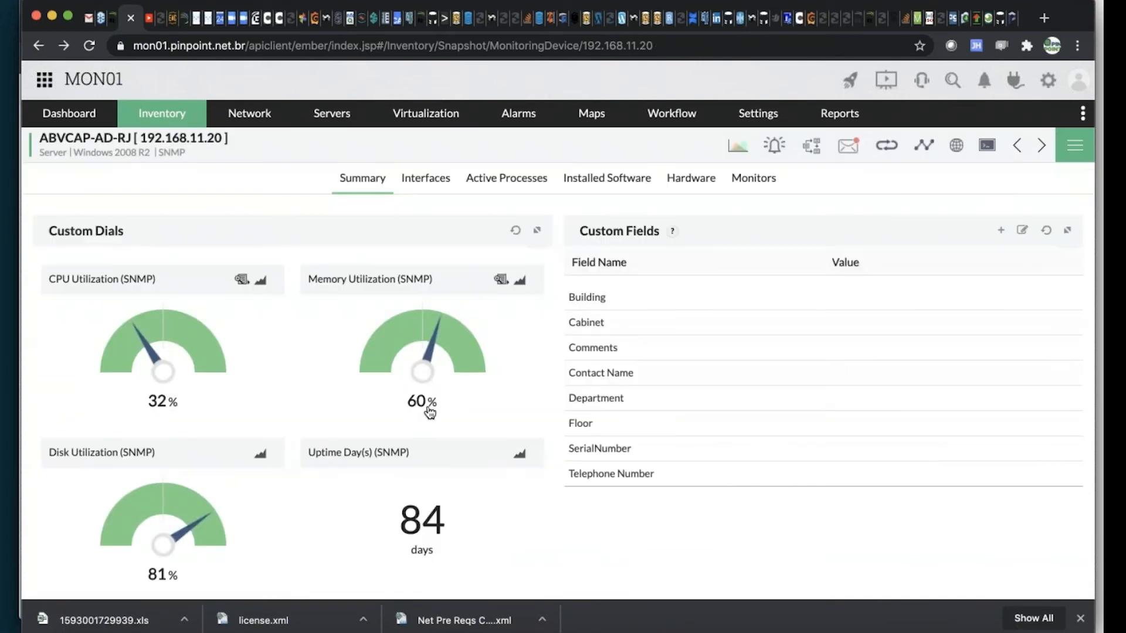
{"action": "scroll", "coordinate": [430, 413], "scroll_direction": "up", "scroll_amount": 1}
{"action": "scroll", "coordinate": [380, 413], "scroll_direction": "down", "scroll_amount": 1}
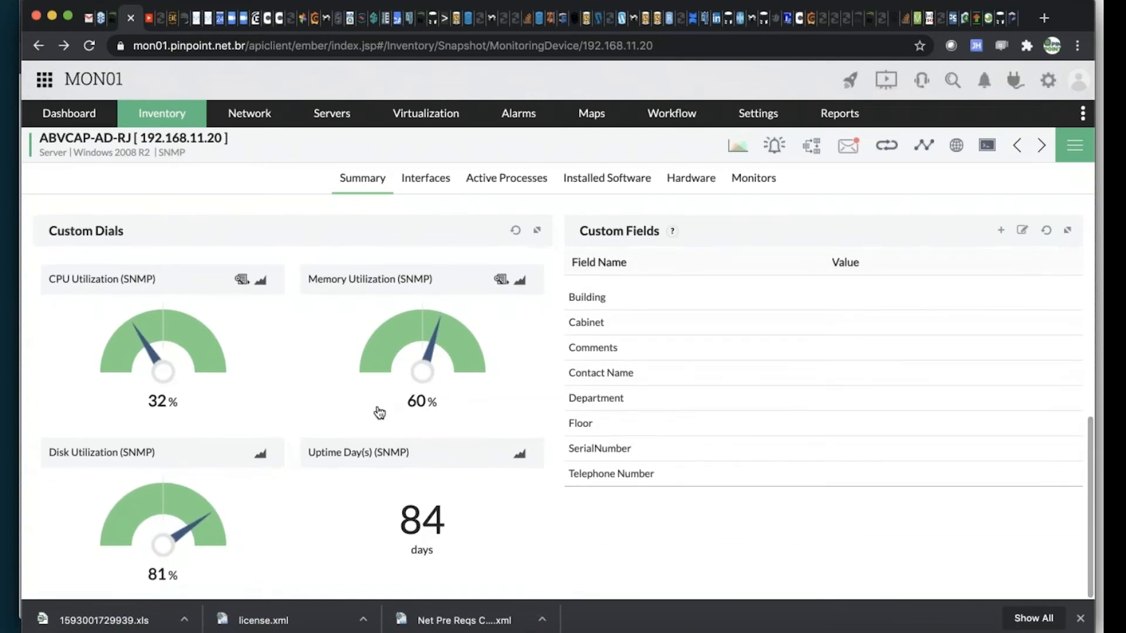
Show all active processes of the ABVCAP-AD-RJ server and look through the expanded list
{"action": "left_click", "coordinate": [483, 184]}
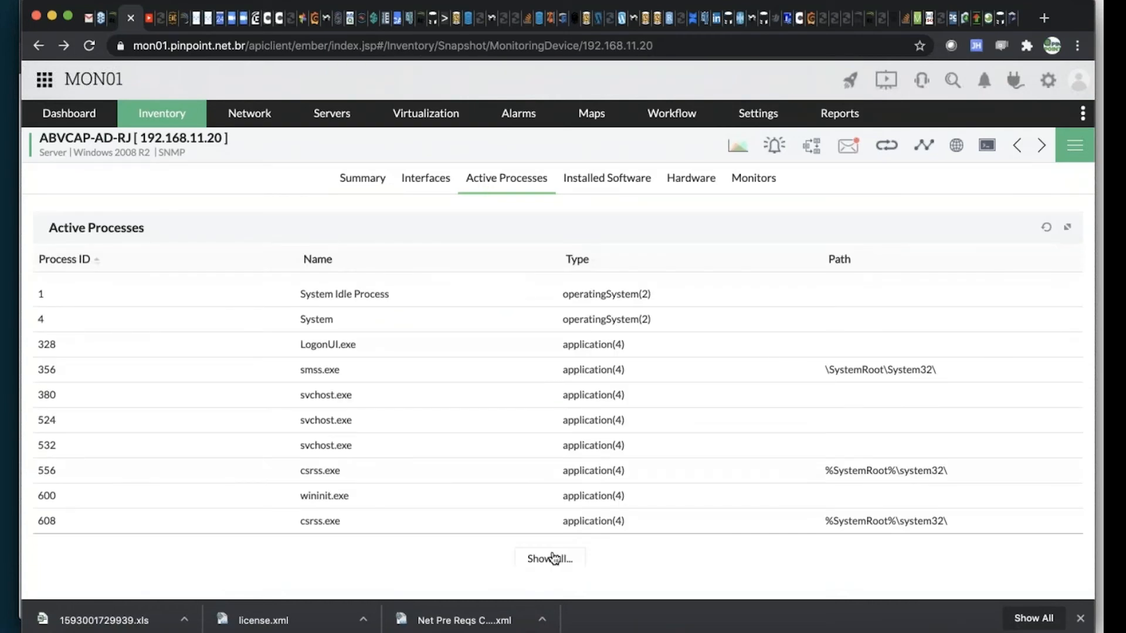
{"action": "left_click", "coordinate": [552, 560]}
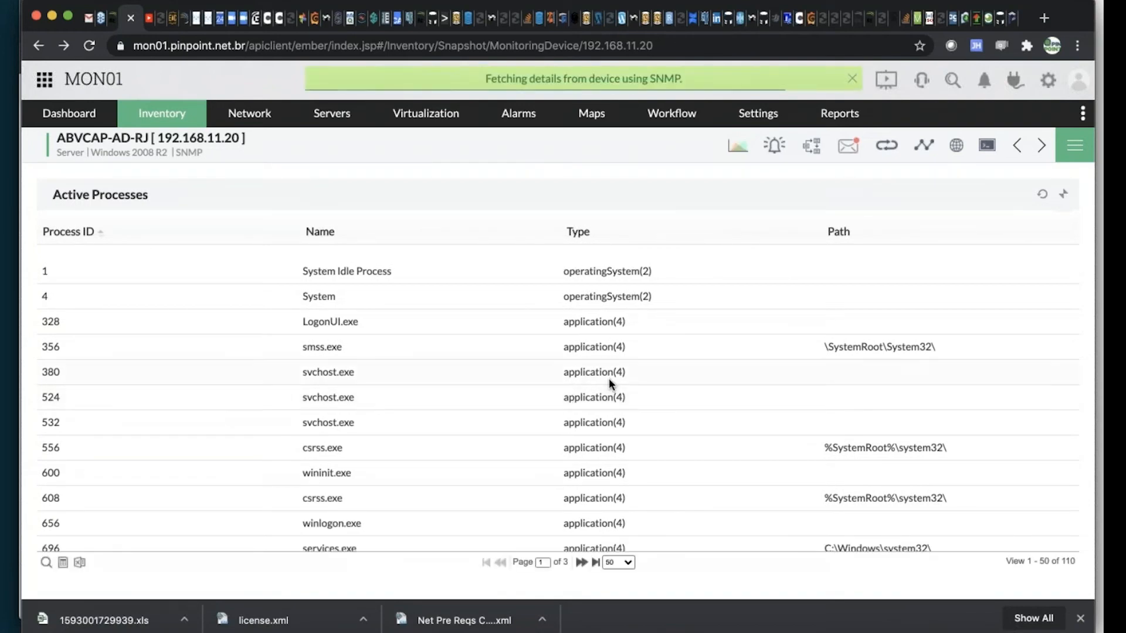
{"action": "scroll", "coordinate": [610, 384], "scroll_direction": "down", "scroll_amount": 15}
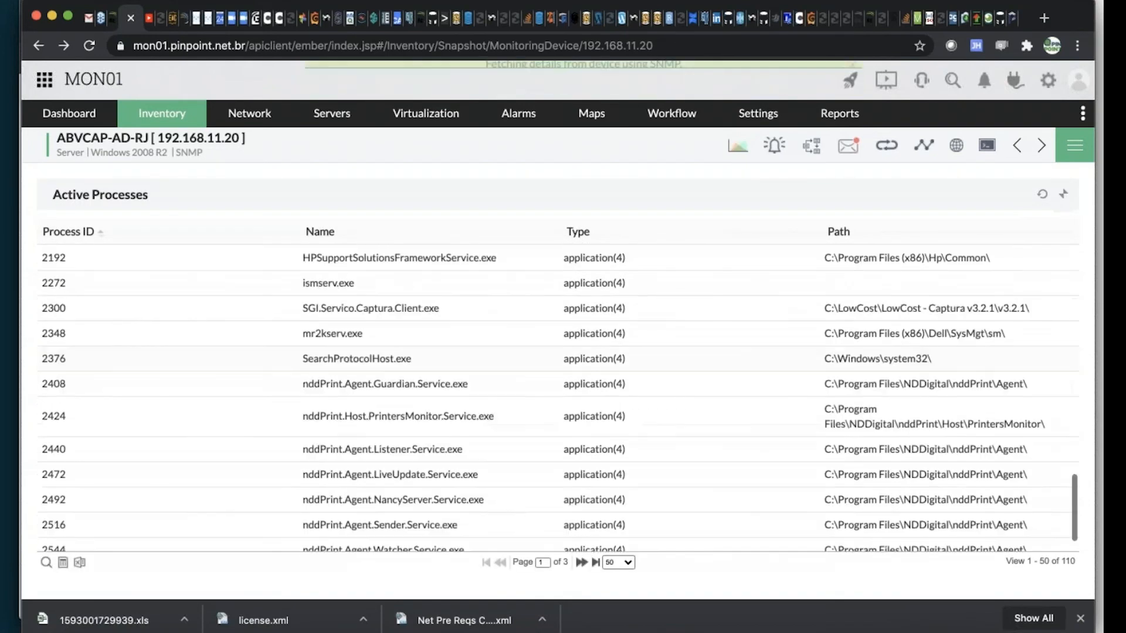
{"action": "scroll", "coordinate": [610, 384], "scroll_direction": "down", "scroll_amount": 2}
{"action": "scroll", "coordinate": [609, 384], "scroll_direction": "up", "scroll_amount": 10}
{"action": "scroll", "coordinate": [550, 389], "scroll_direction": "up", "scroll_amount": 5}
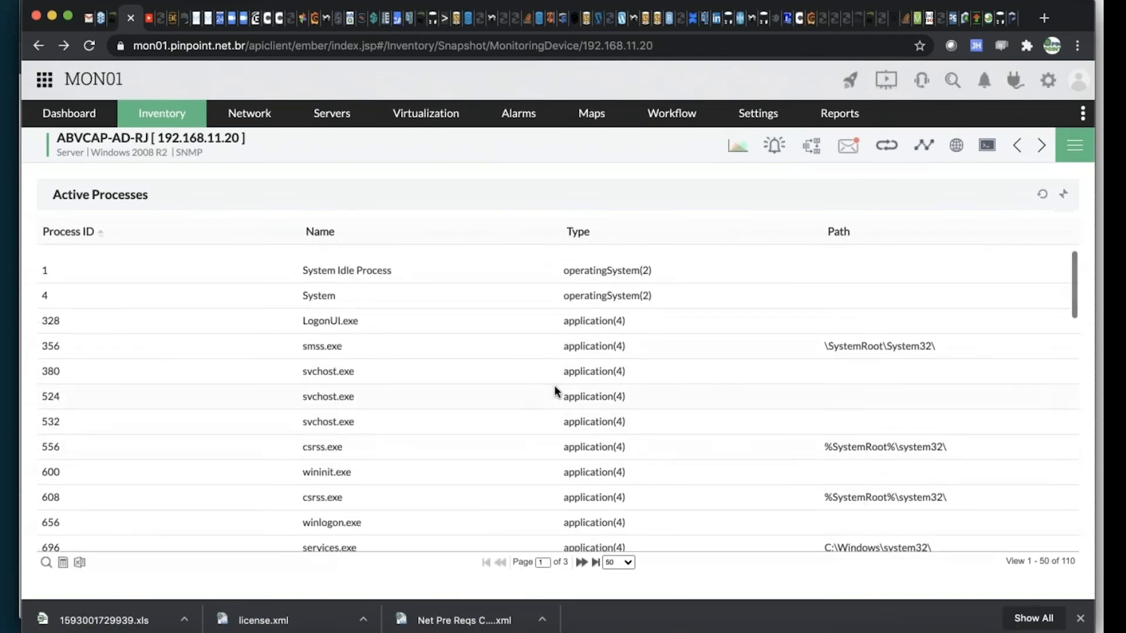
{"action": "scroll", "coordinate": [554, 391], "scroll_direction": "down", "scroll_amount": 15}
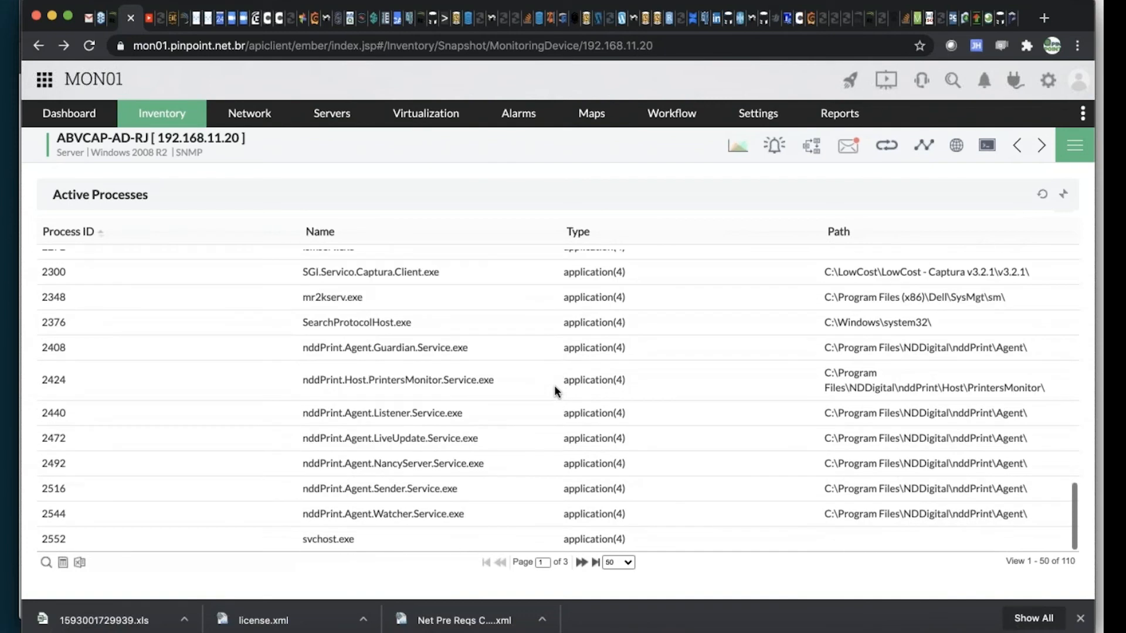
Collapse the process list, show all installed software of the ABVCAP-AD-RJ server, look through names and install dates, and collapse that list
{"action": "left_click", "coordinate": [1066, 198]}
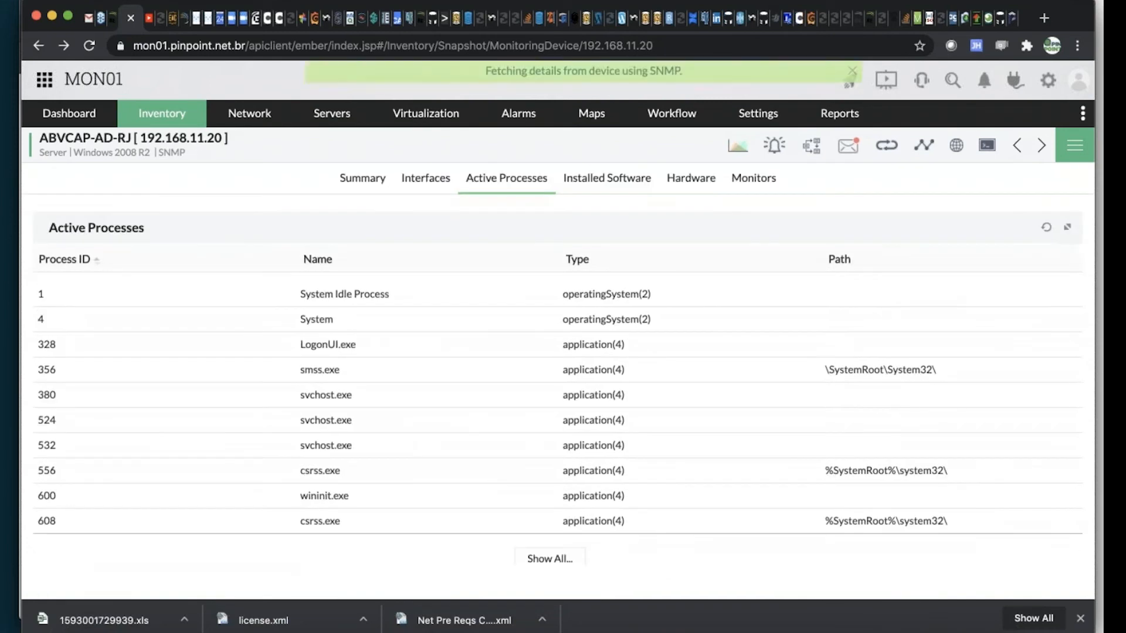
{"action": "left_click", "coordinate": [589, 194]}
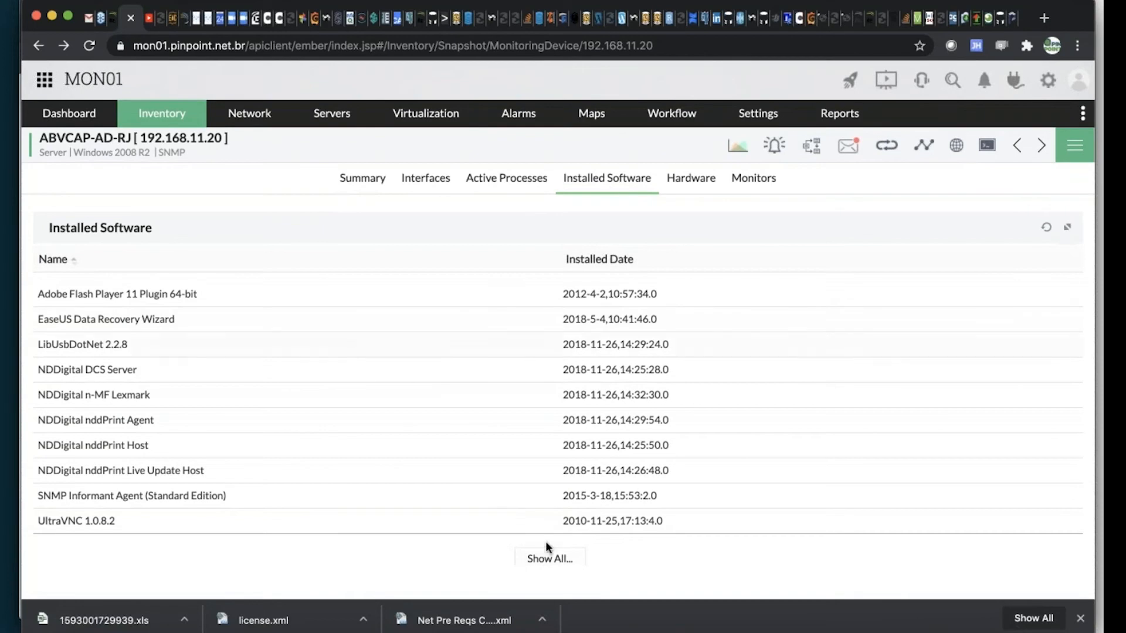
{"action": "left_click", "coordinate": [549, 557]}
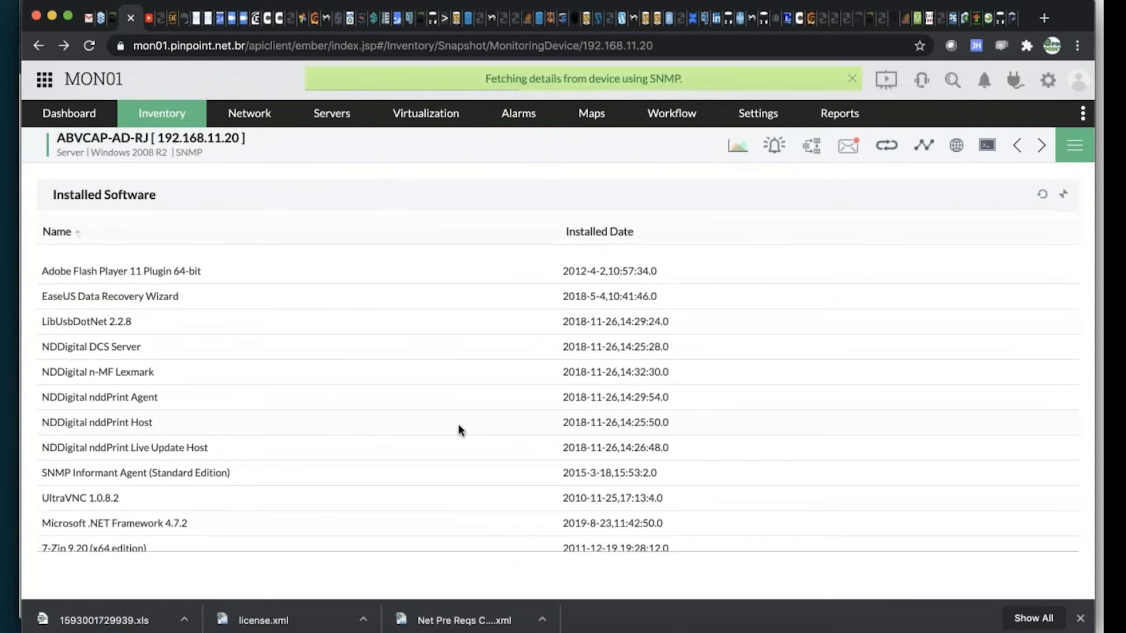
{"action": "scroll", "coordinate": [458, 423], "scroll_direction": "down", "scroll_amount": 6}
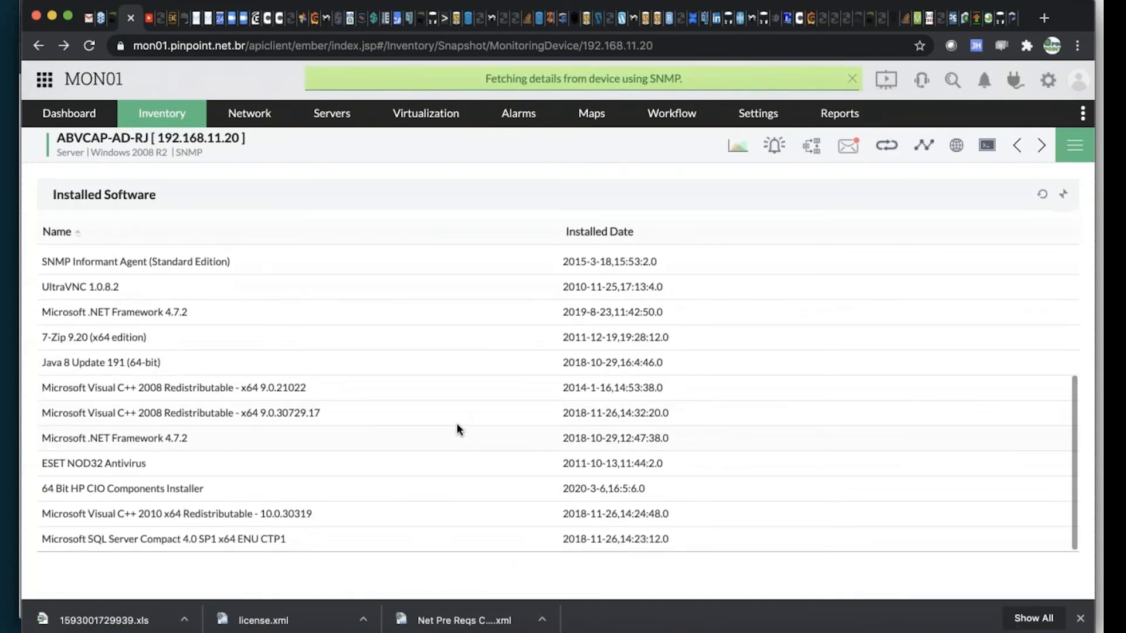
{"action": "scroll", "coordinate": [457, 429], "scroll_direction": "down", "scroll_amount": 2}
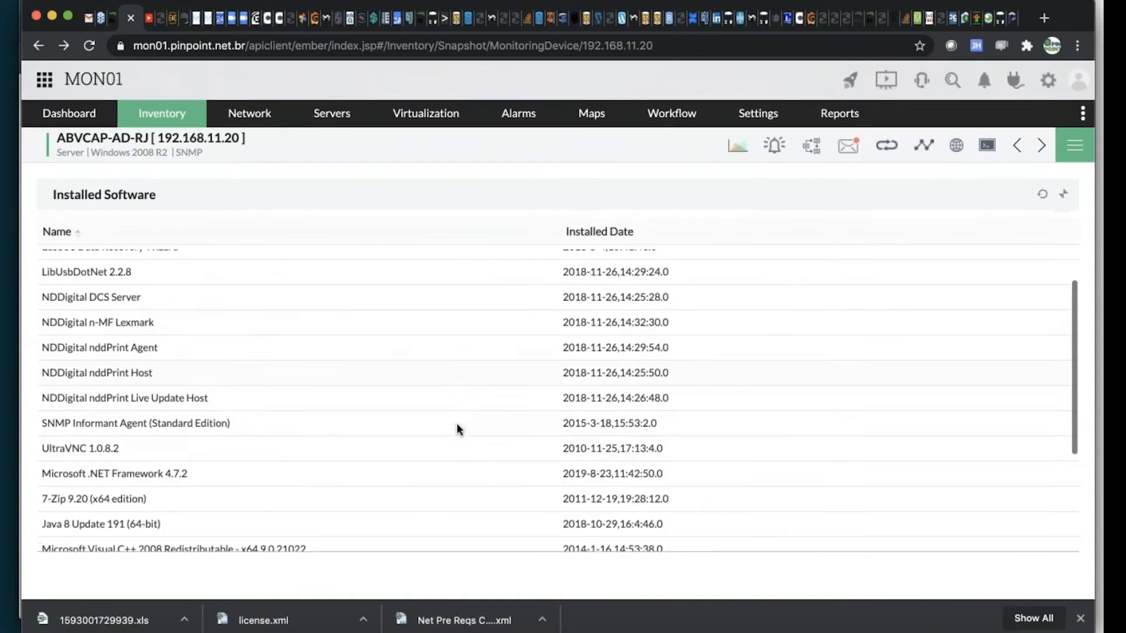
{"action": "scroll", "coordinate": [456, 423], "scroll_direction": "down", "scroll_amount": 5}
{"action": "scroll", "coordinate": [452, 414], "scroll_direction": "up", "scroll_amount": 1}
{"action": "scroll", "coordinate": [453, 419], "scroll_direction": "down", "scroll_amount": 1}
{"action": "scroll", "coordinate": [452, 413], "scroll_direction": "up", "scroll_amount": 3}
{"action": "scroll", "coordinate": [452, 414], "scroll_direction": "down", "scroll_amount": 3}
{"action": "scroll", "coordinate": [455, 411], "scroll_direction": "up", "scroll_amount": 6}
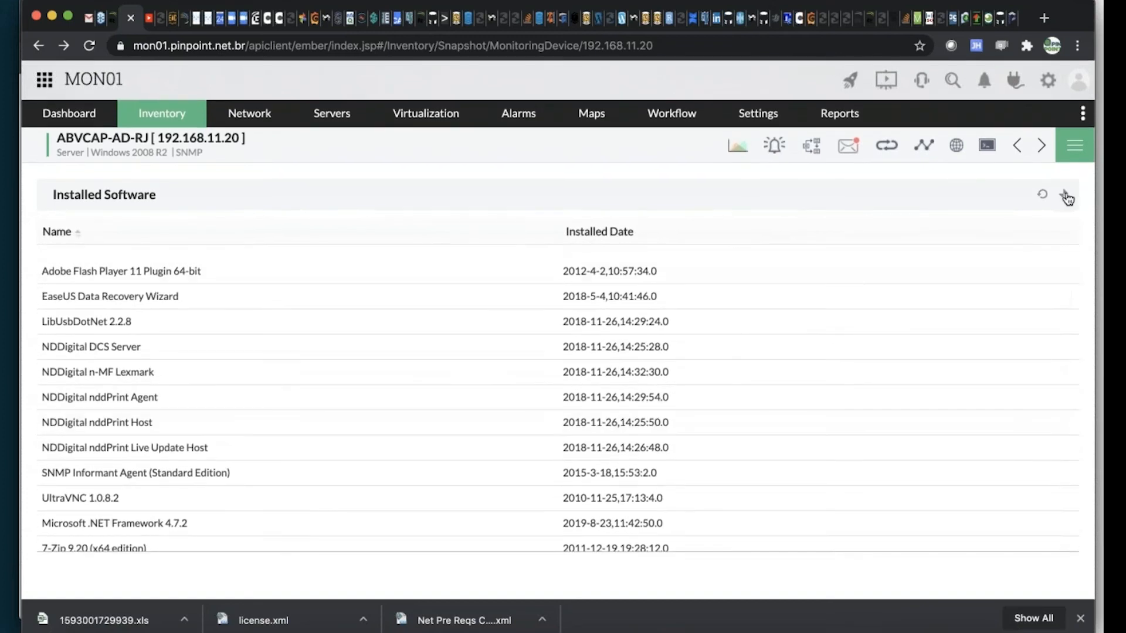
{"action": "left_click", "coordinate": [1066, 195]}
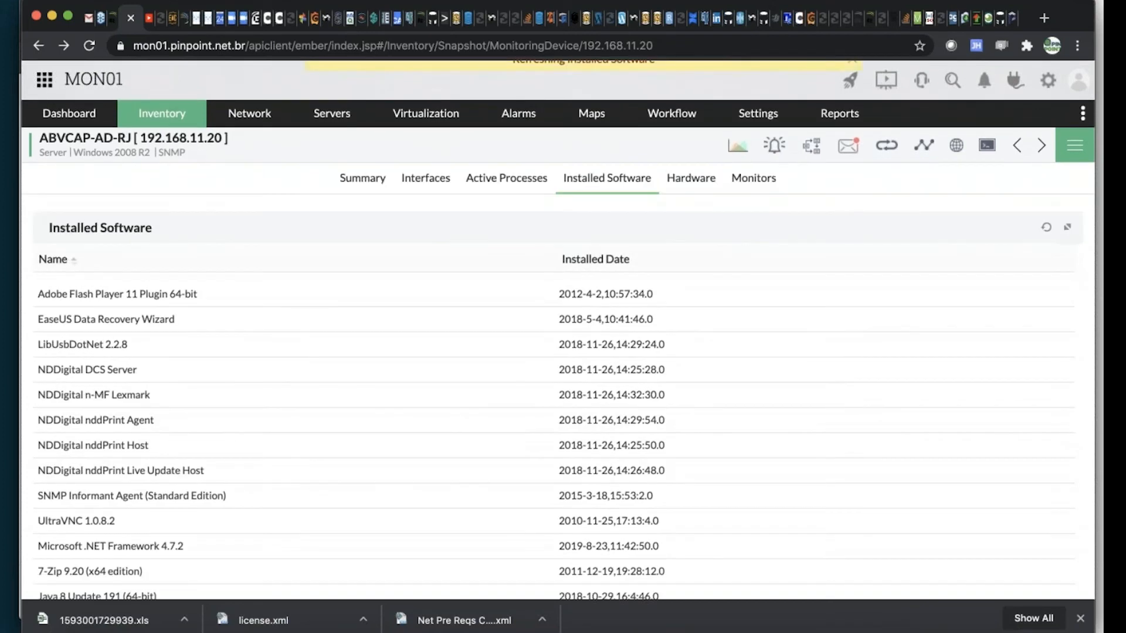
Open the ABVCAP-AD-RJ server's hardware details and examine the overview, Disk Array Data and Fan graphs
{"action": "left_click", "coordinate": [690, 178]}
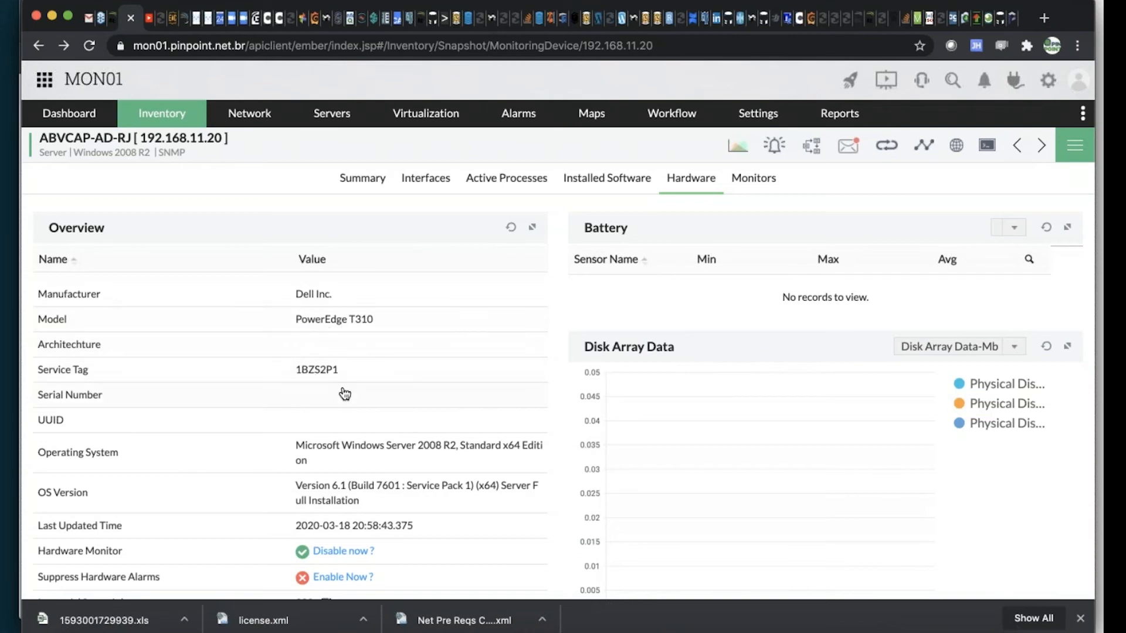
{"action": "scroll", "coordinate": [352, 394], "scroll_direction": "down", "scroll_amount": 2}
{"action": "scroll", "coordinate": [727, 343], "scroll_direction": "down", "scroll_amount": 1}
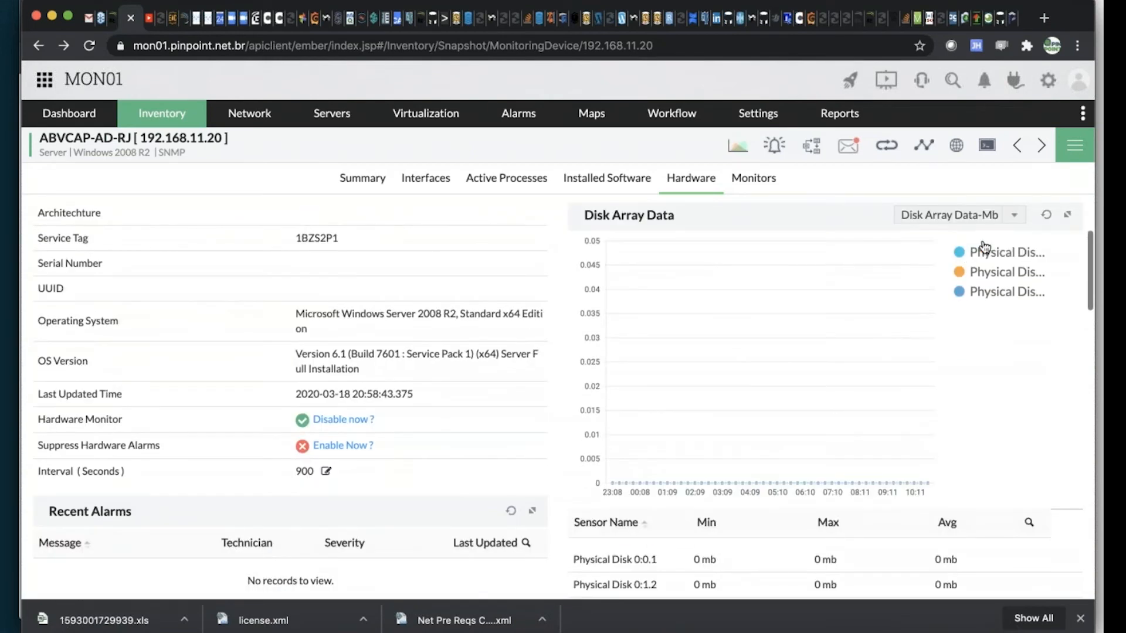
{"action": "left_click", "coordinate": [1013, 218]}
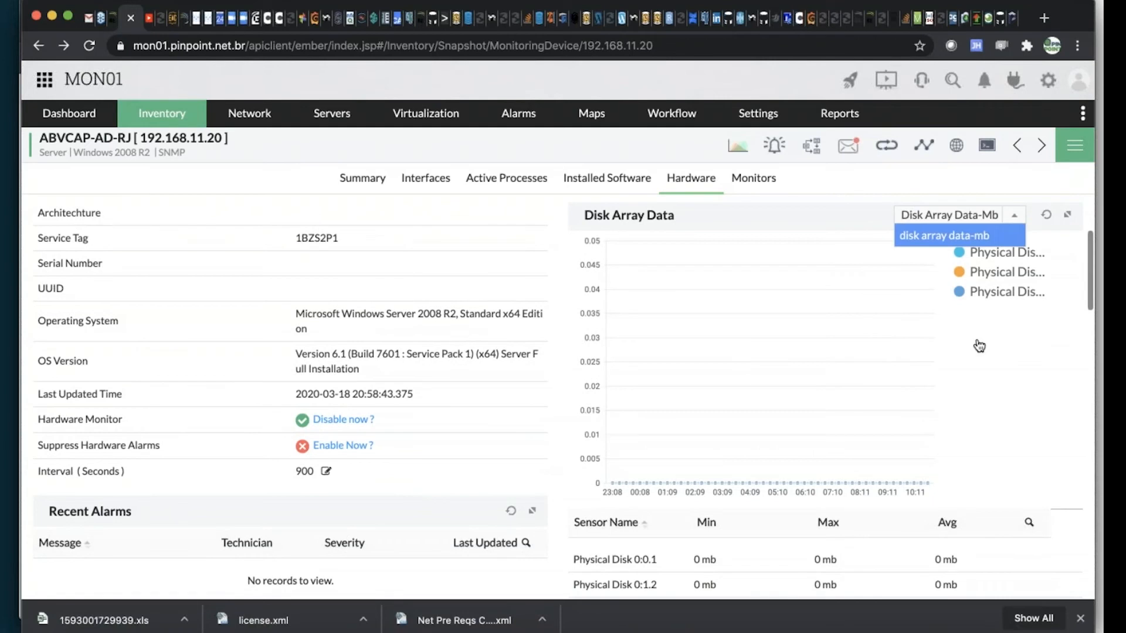
{"action": "scroll", "coordinate": [968, 358], "scroll_direction": "down", "scroll_amount": 1}
{"action": "scroll", "coordinate": [967, 359], "scroll_direction": "up", "scroll_amount": 1}
{"action": "scroll", "coordinate": [457, 445], "scroll_direction": "down", "scroll_amount": 1}
{"action": "scroll", "coordinate": [458, 445], "scroll_direction": "up", "scroll_amount": 1}
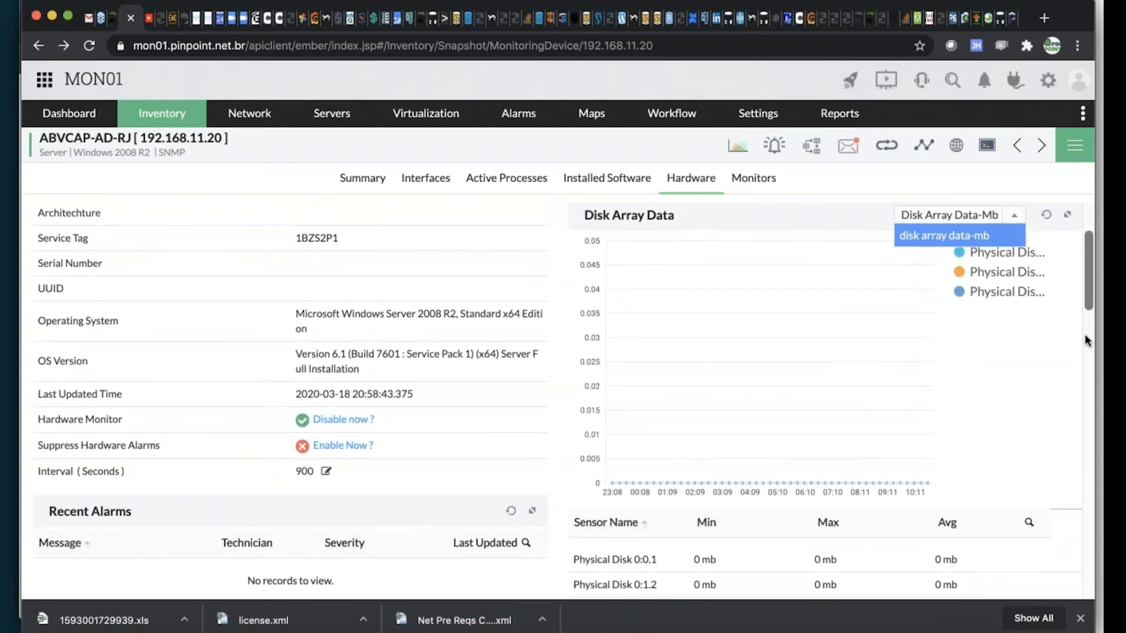
{"action": "left_click", "coordinate": [1086, 334]}
{"action": "scroll", "coordinate": [1085, 367], "scroll_direction": "down", "scroll_amount": 2}
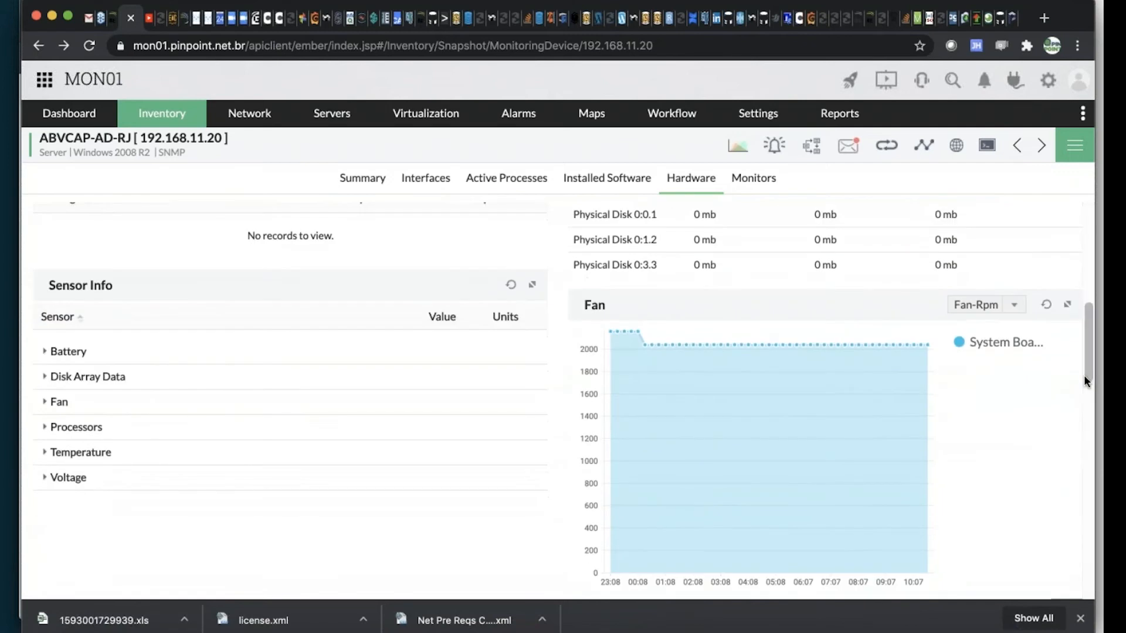
{"action": "scroll", "coordinate": [1084, 375], "scroll_direction": "down", "scroll_amount": 5}
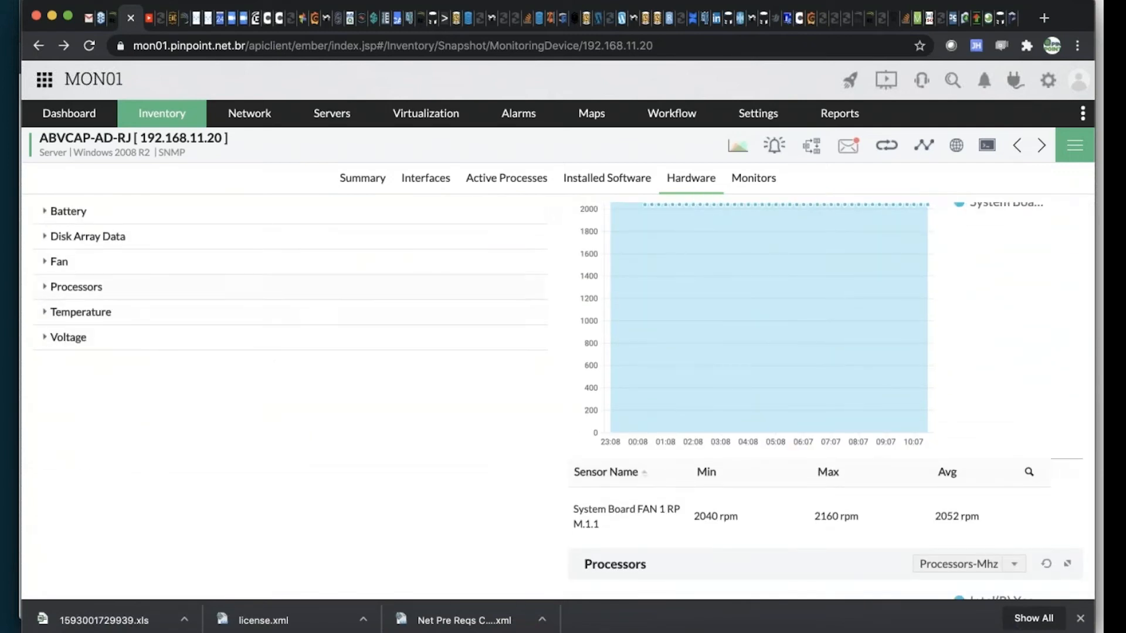
Expand the Battery, Disk Array Data, Fan, Processors and Temperature groups in the hardware Sensor Info list
{"action": "left_click", "coordinate": [46, 212]}
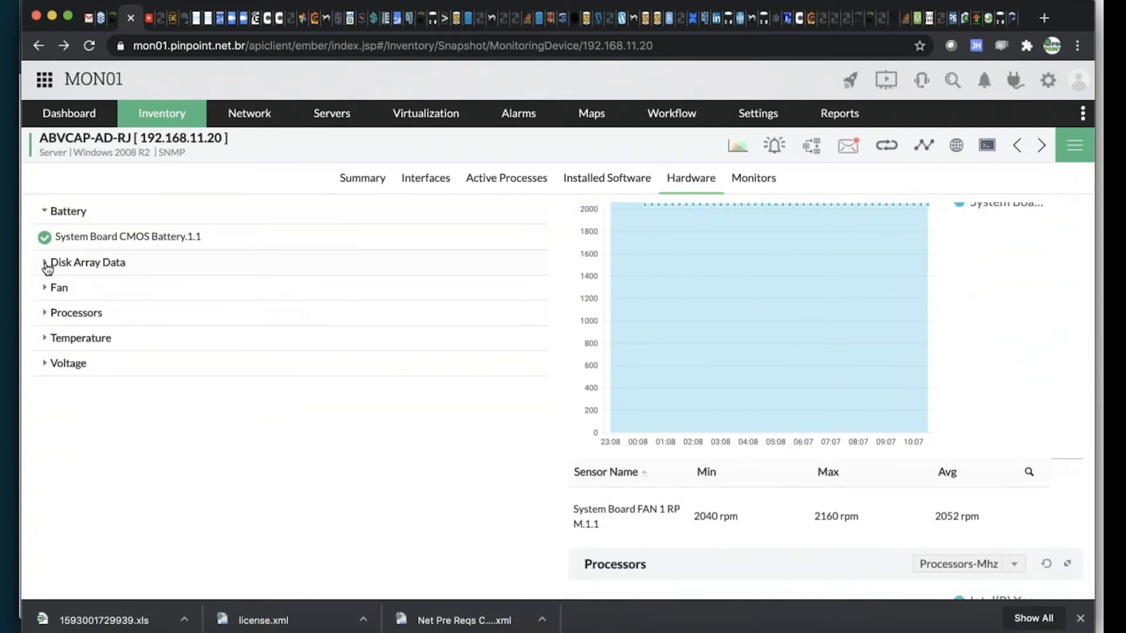
{"action": "left_click", "coordinate": [47, 265]}
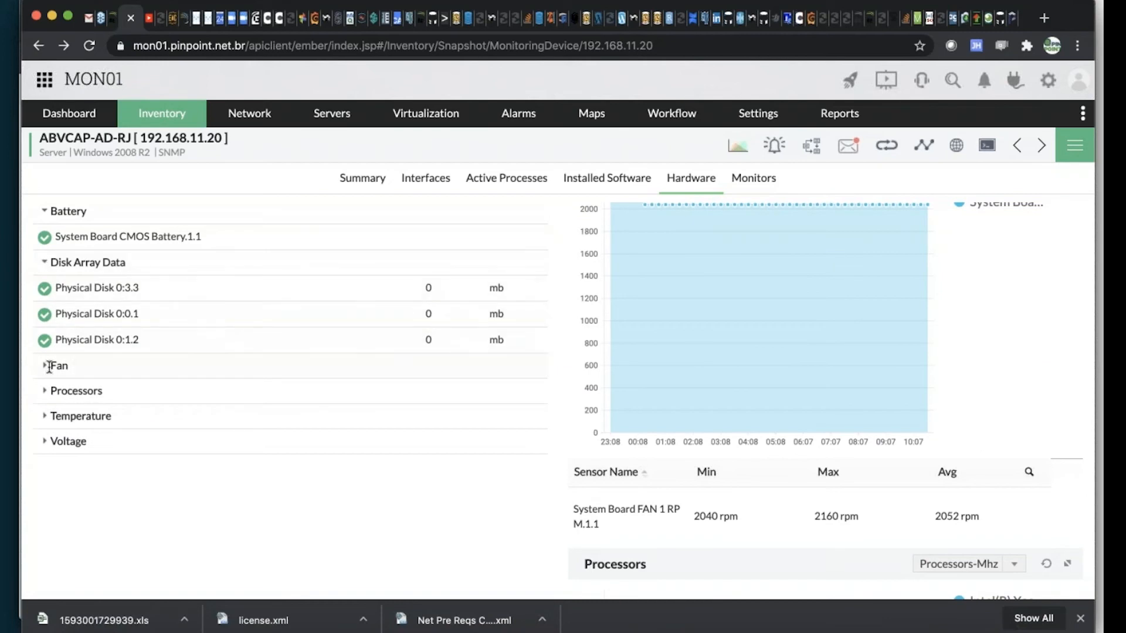
{"action": "left_click", "coordinate": [49, 367]}
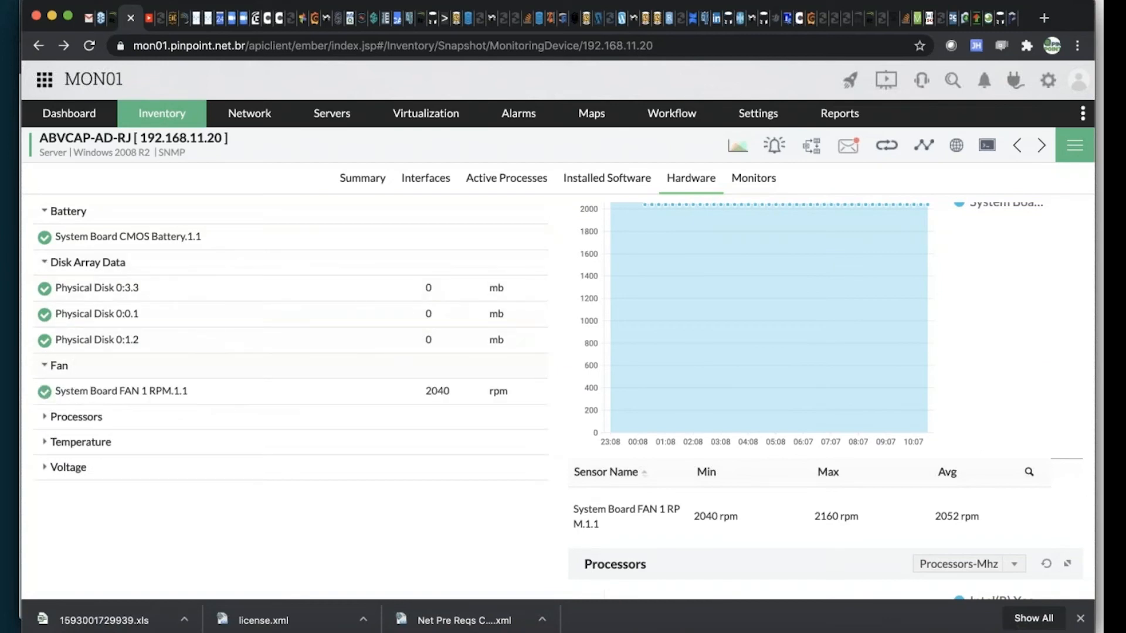
{"action": "left_click", "coordinate": [47, 419]}
{"action": "left_click", "coordinate": [43, 468]}
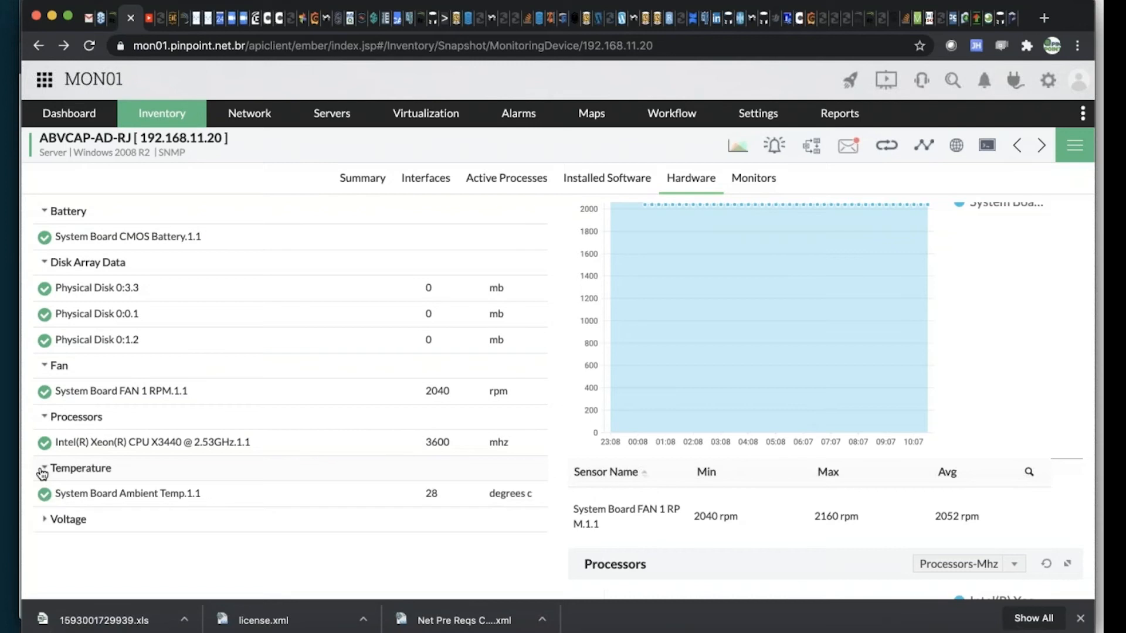
Look over the Processors, Temperature and Voltage sensor sections, and return to the server's summary
{"action": "scroll", "coordinate": [50, 481], "scroll_direction": "down", "scroll_amount": 3}
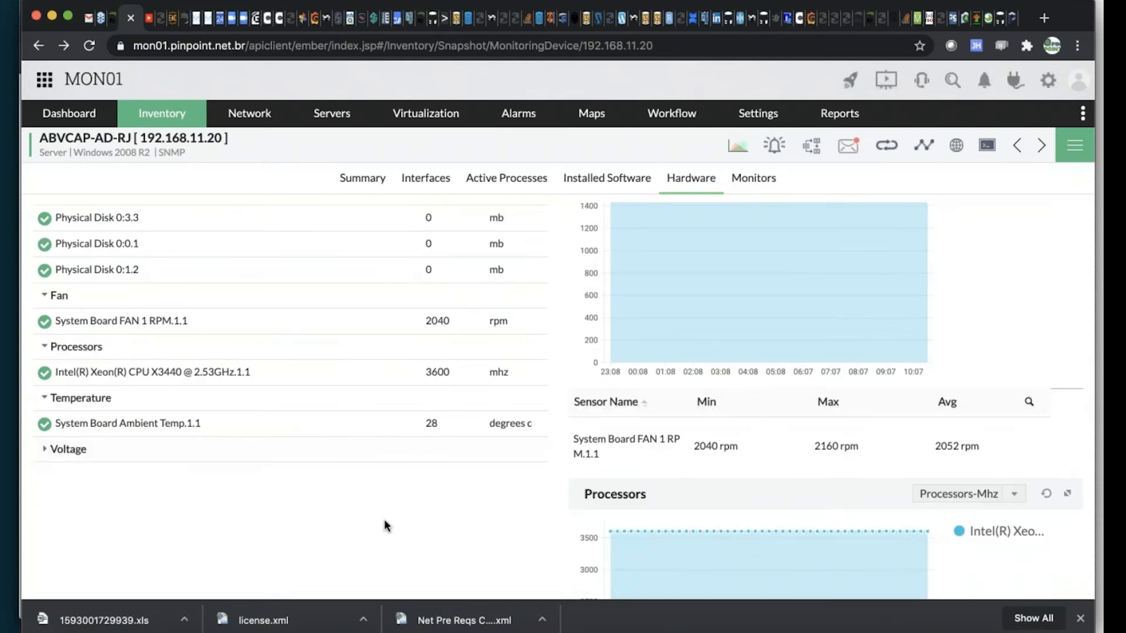
{"action": "scroll", "coordinate": [387, 513], "scroll_direction": "down", "scroll_amount": 10}
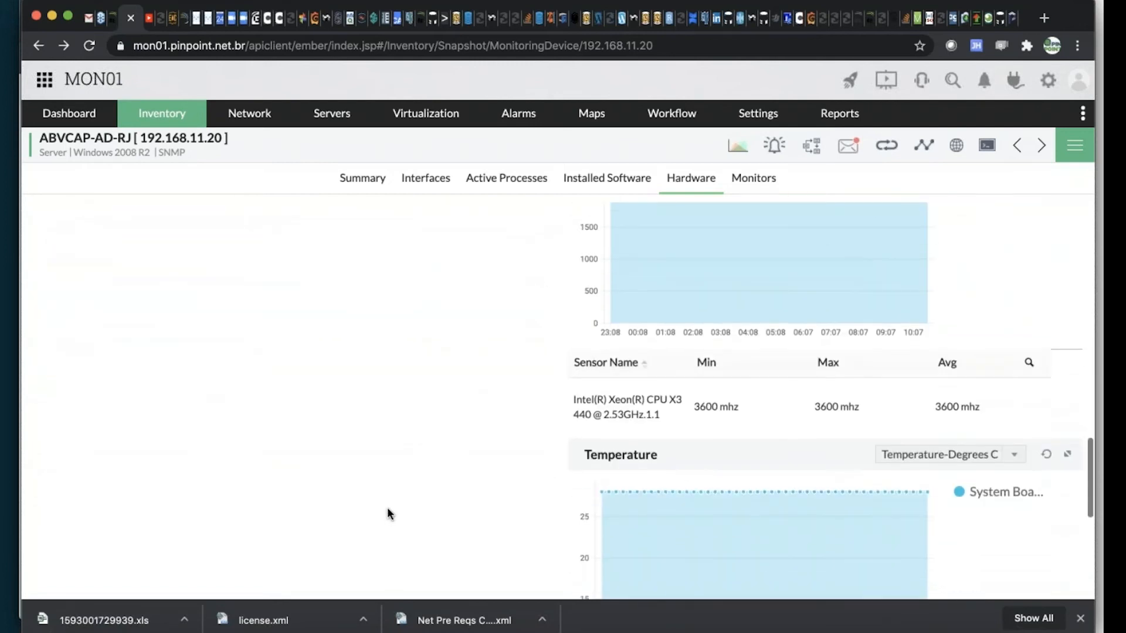
{"action": "scroll", "coordinate": [388, 514], "scroll_direction": "down", "scroll_amount": 9}
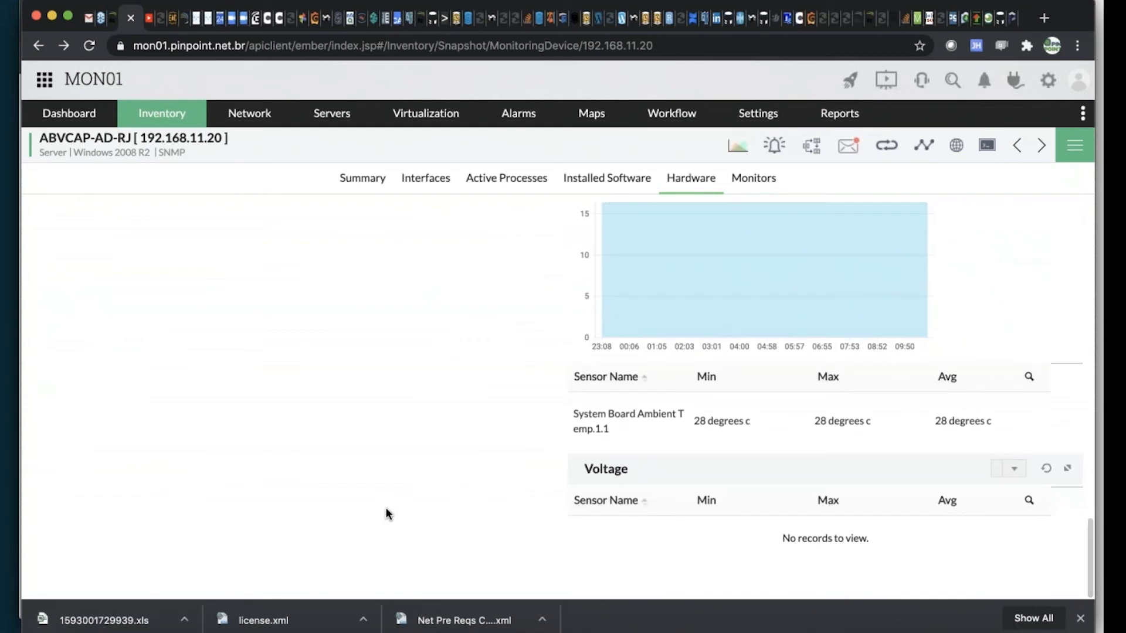
{"action": "scroll", "coordinate": [385, 508], "scroll_direction": "up", "scroll_amount": 20}
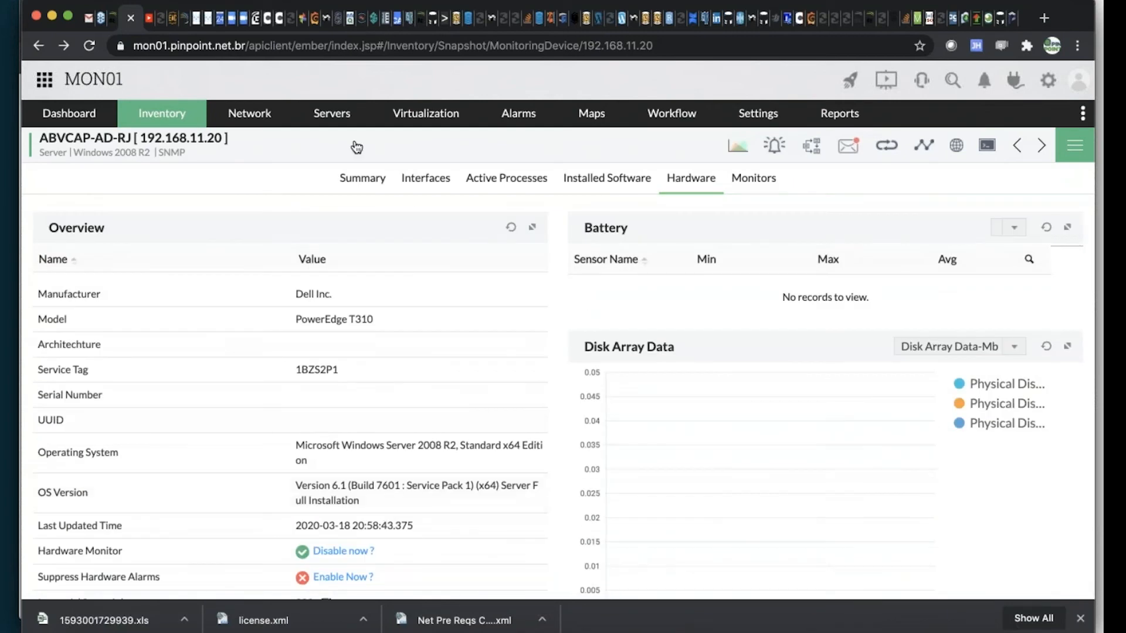
{"action": "left_click", "coordinate": [348, 183]}
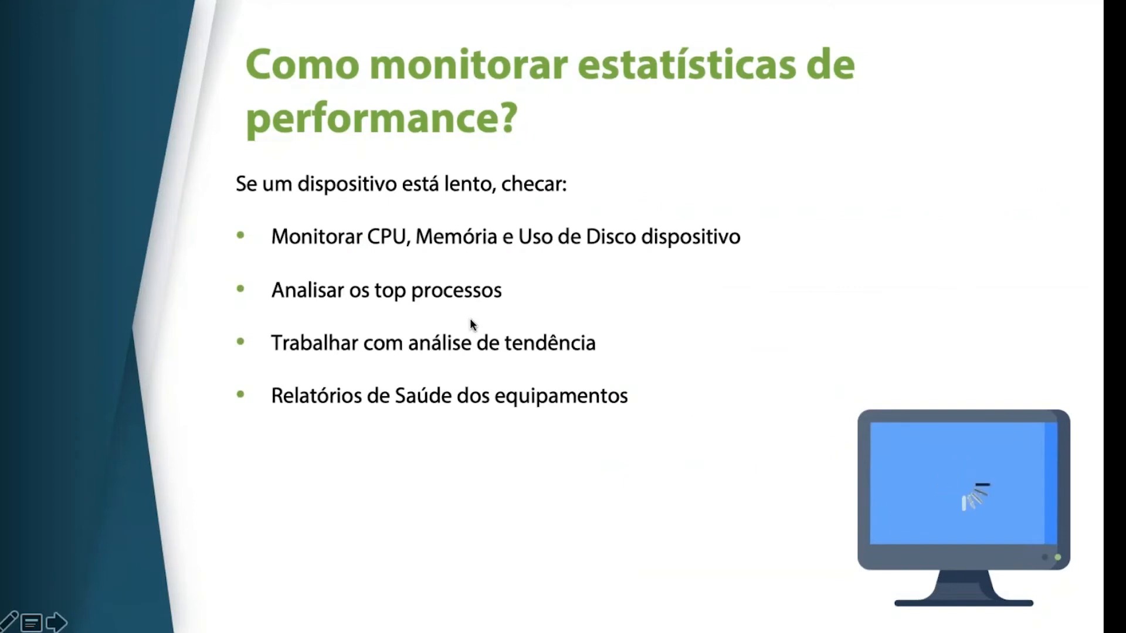
{"action": "key", "text": "Right"}
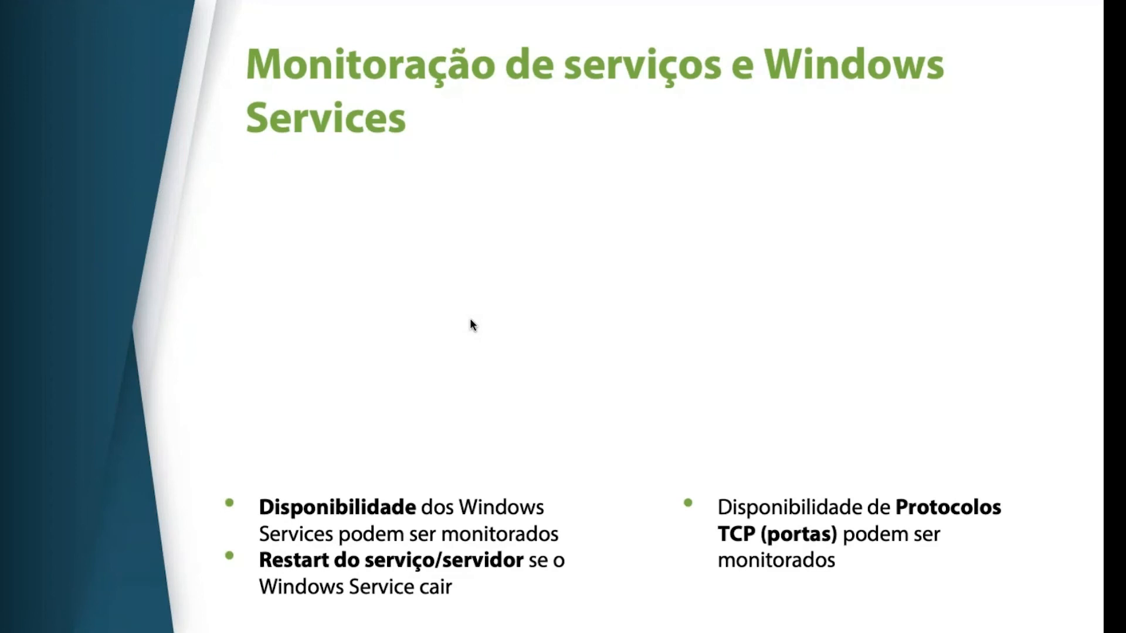
{"action": "key", "text": "Left"}
{"action": "key", "text": "Right"}
Switch back to the monitoring console, review the server's full active process list including cygrunsrv.exe, and collapse the list
{"action": "key", "text": "super+Tab"}
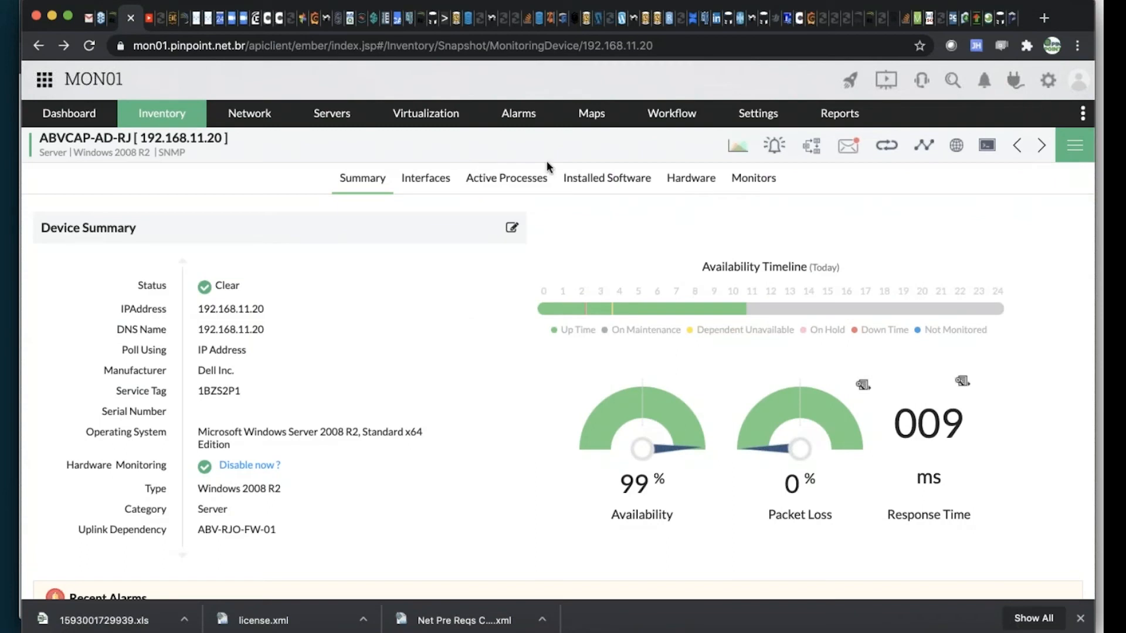
{"action": "left_click", "coordinate": [490, 183]}
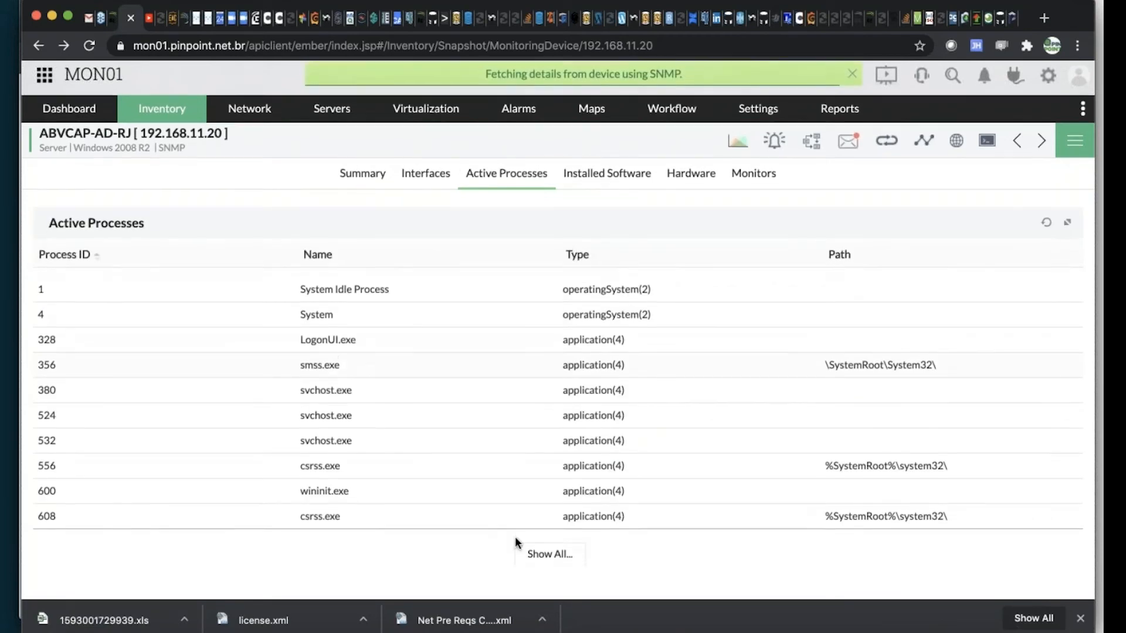
{"action": "left_click", "coordinate": [545, 558]}
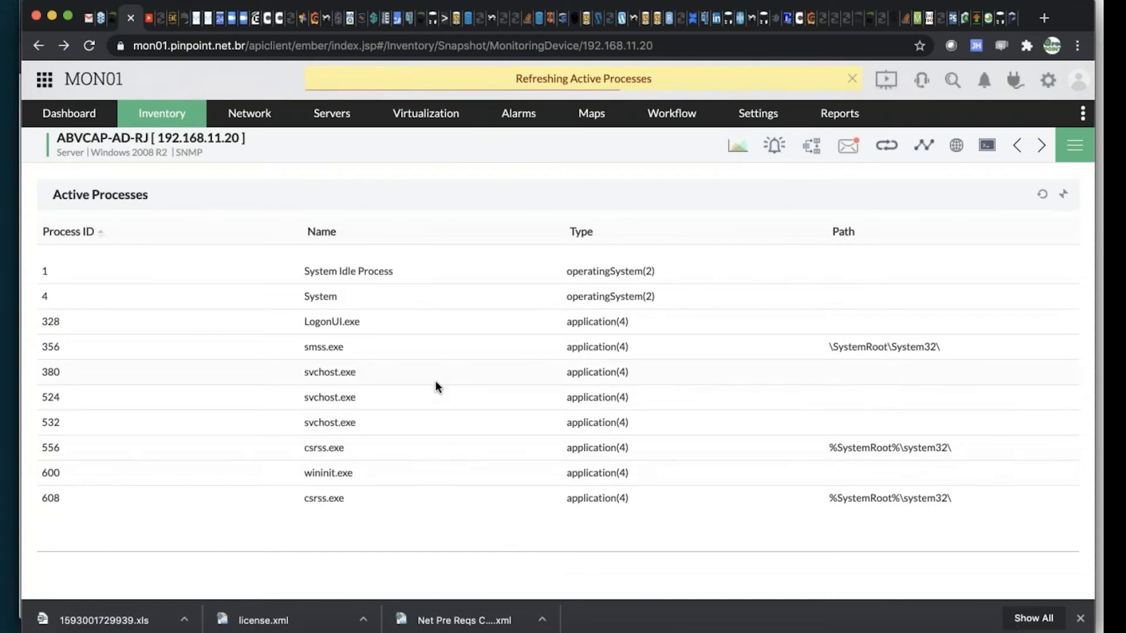
{"action": "scroll", "coordinate": [660, 428], "scroll_direction": "down", "scroll_amount": 7}
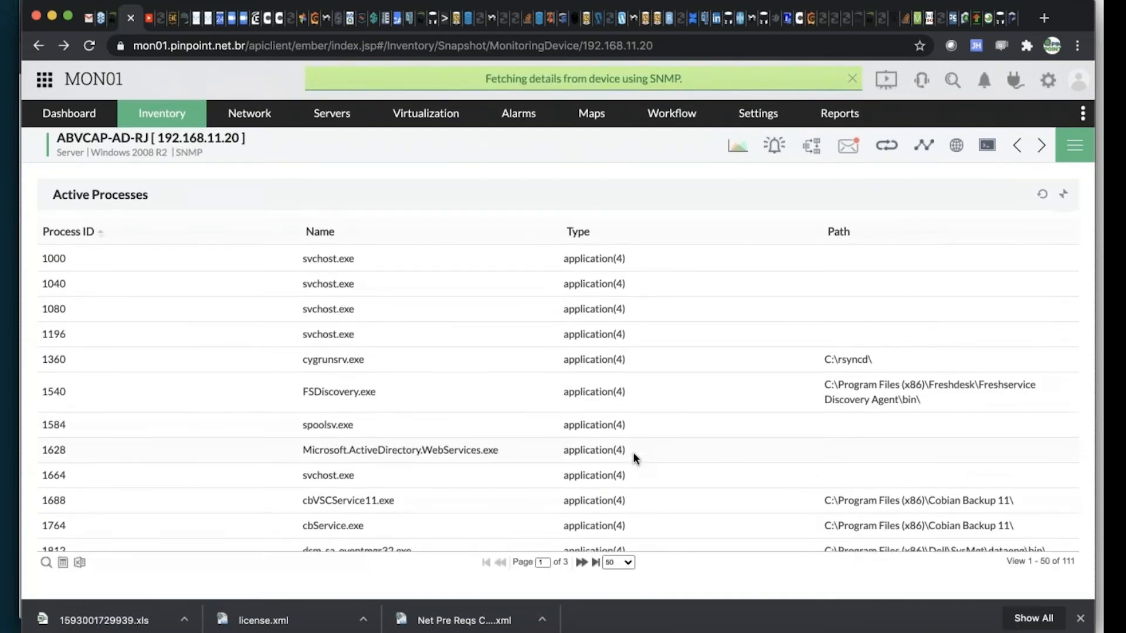
{"action": "scroll", "coordinate": [632, 452], "scroll_direction": "down", "scroll_amount": 1}
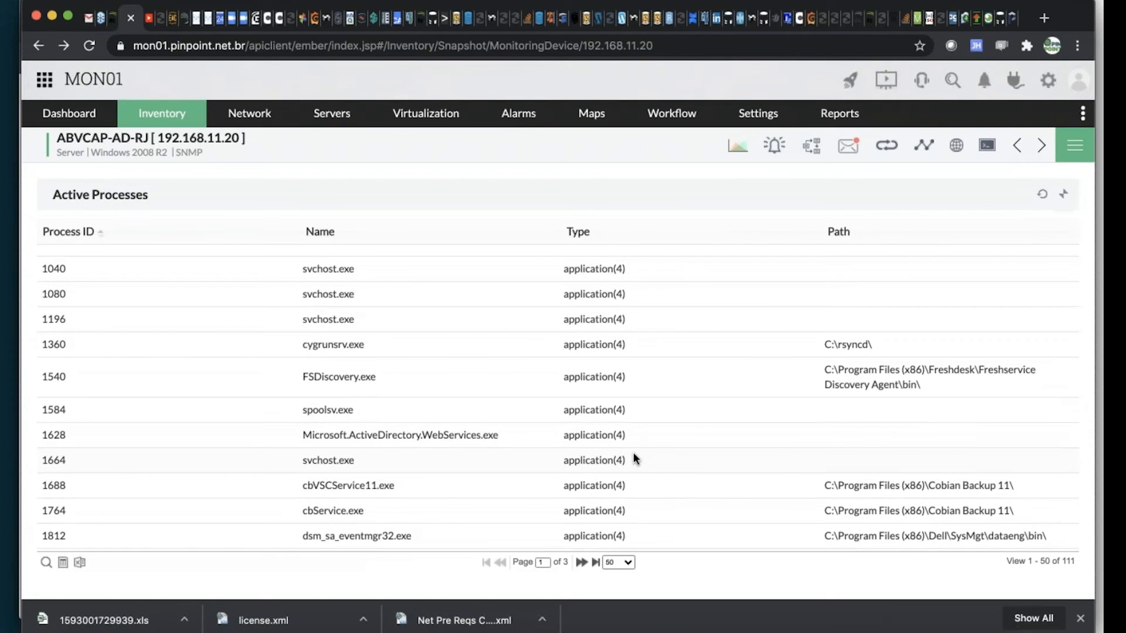
{"action": "scroll", "coordinate": [633, 453], "scroll_direction": "down", "scroll_amount": 1}
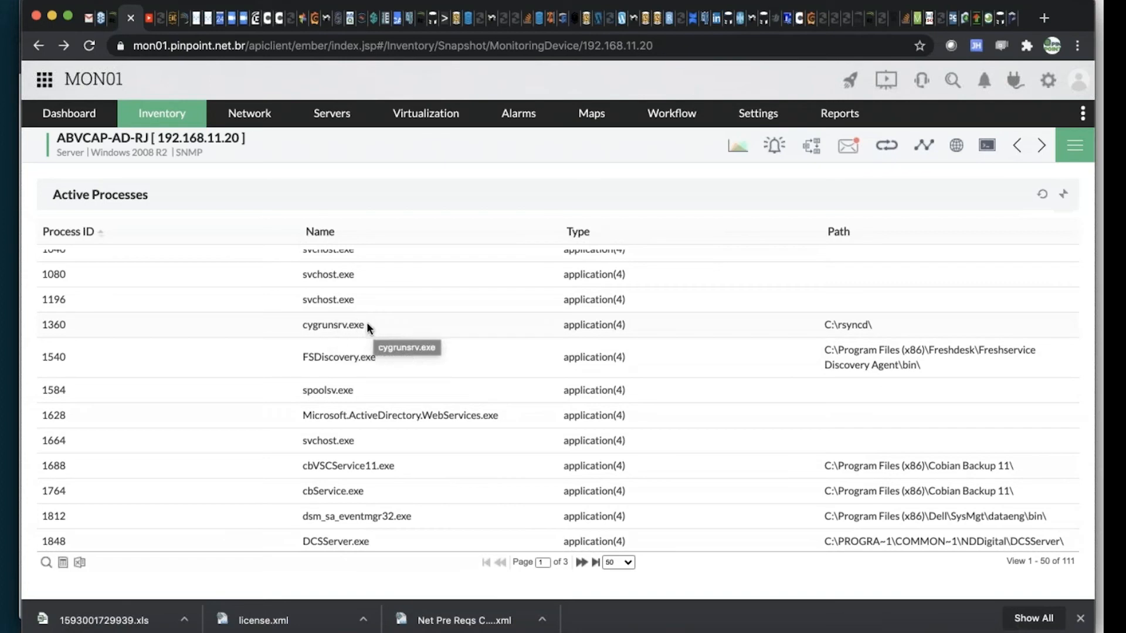
{"action": "double_click", "coordinate": [309, 325]}
{"action": "key", "text": "super+c"}
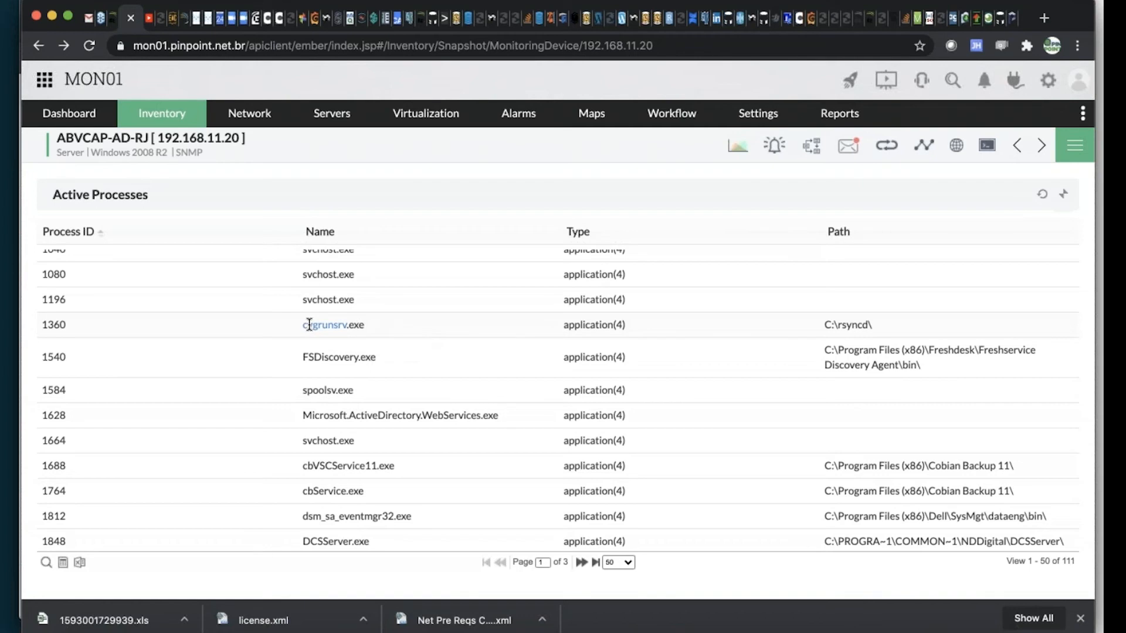
{"action": "scroll", "coordinate": [758, 310], "scroll_direction": "up", "scroll_amount": 10}
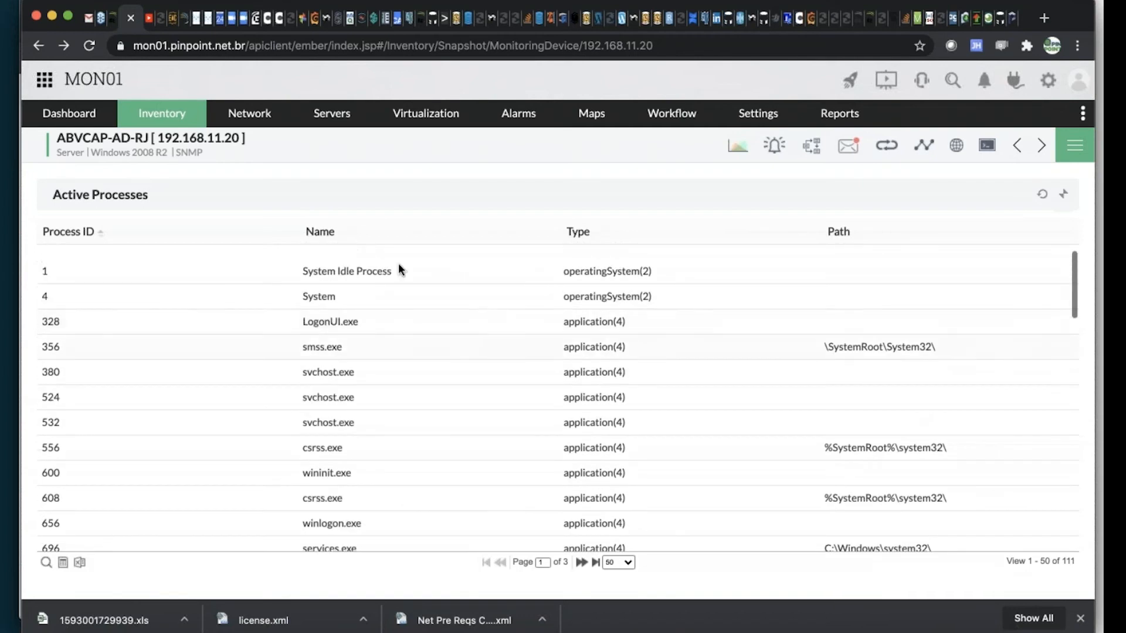
{"action": "left_click", "coordinate": [1061, 198]}
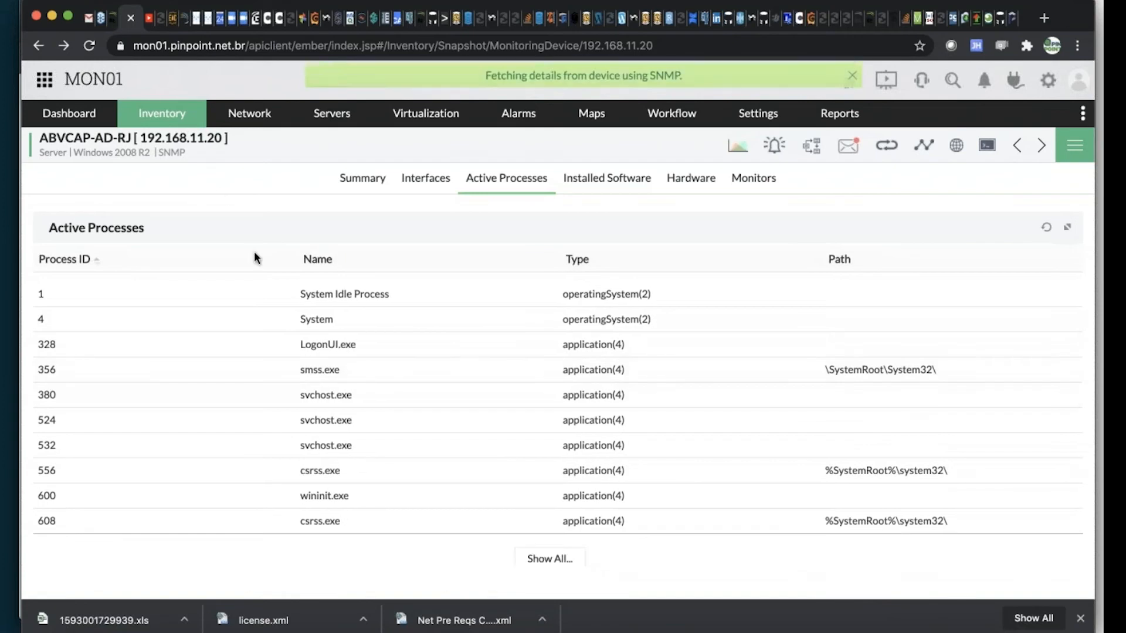
Search the ABVCAP-AD-RJ server's process list for cygrunsrv and associate cygrunsrv.exe in C:\rsyncd\ as a process monitor
{"action": "left_click", "coordinate": [744, 179]}
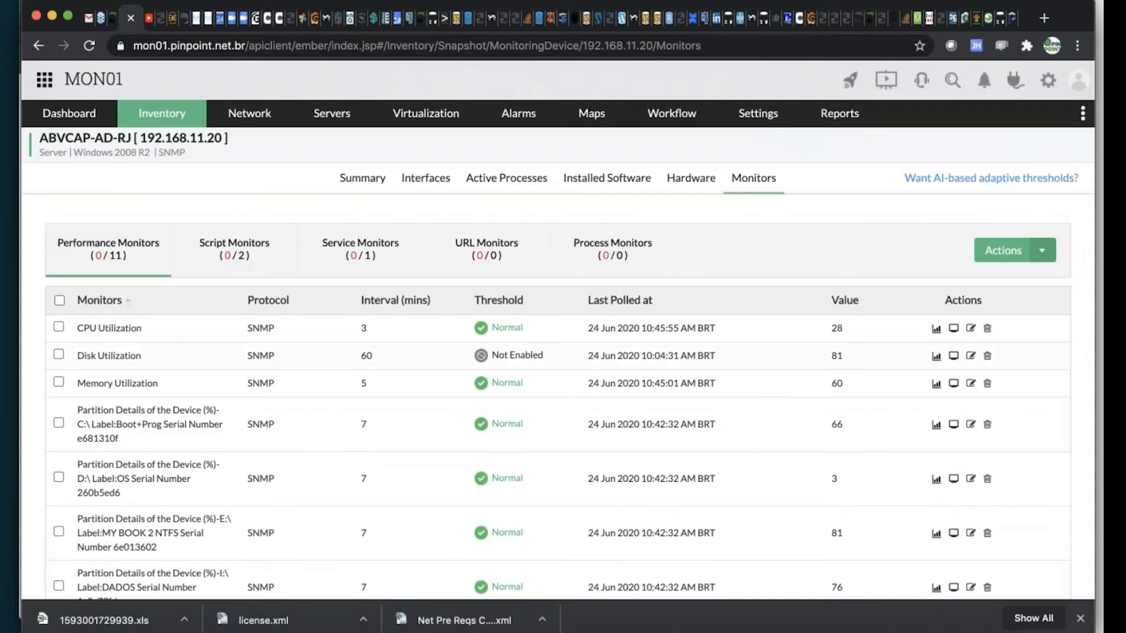
{"action": "left_click", "coordinate": [630, 250]}
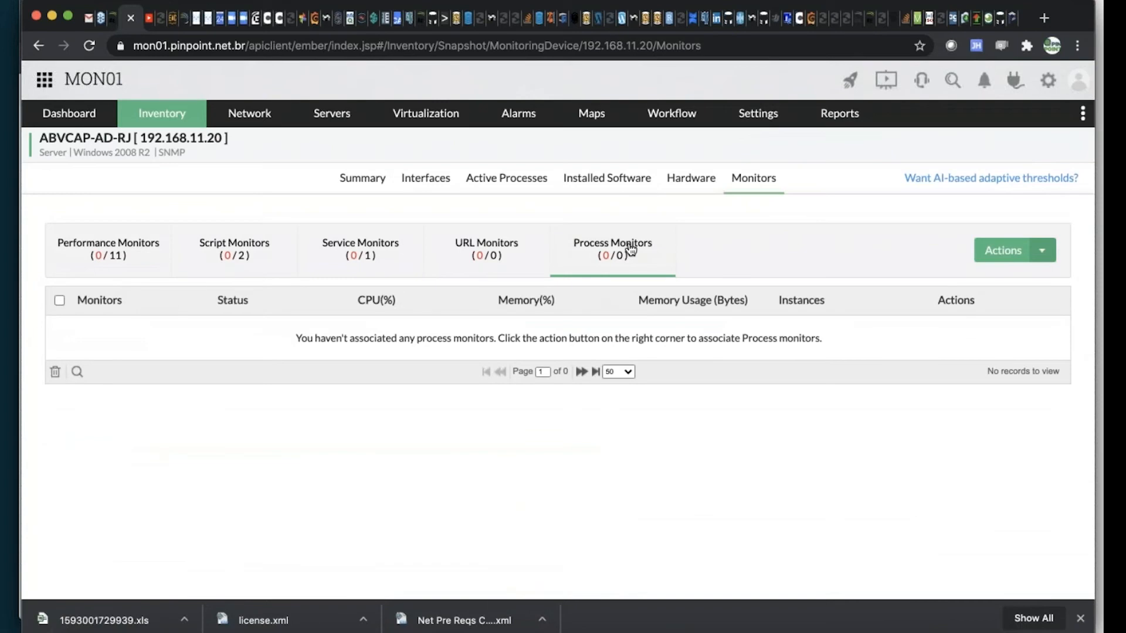
{"action": "left_click", "coordinate": [1042, 250]}
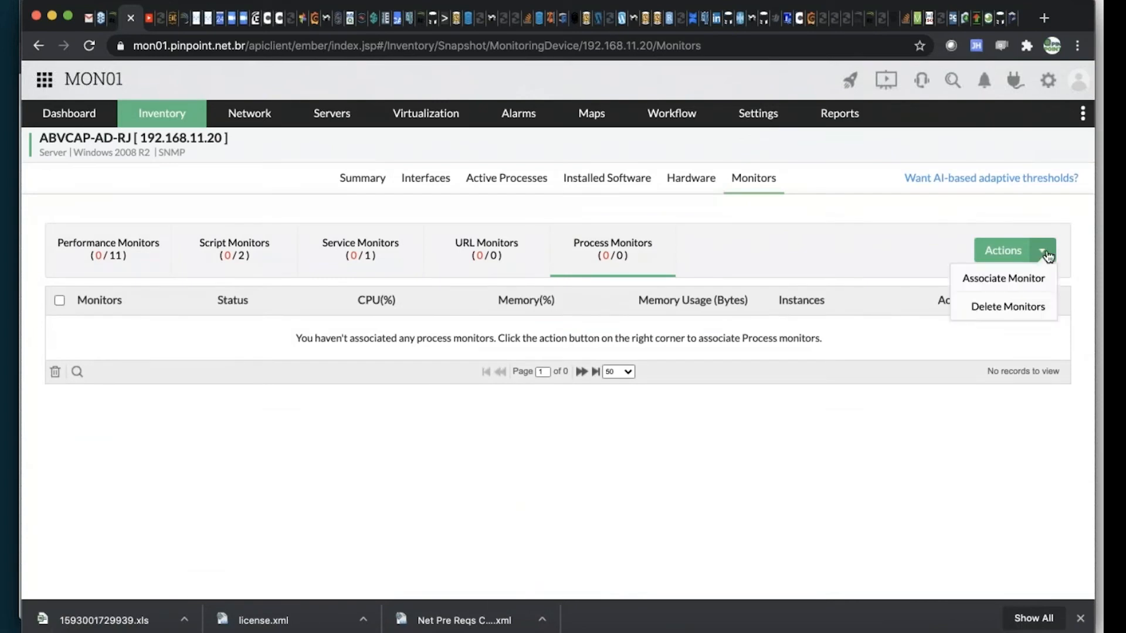
{"action": "left_click", "coordinate": [1023, 280]}
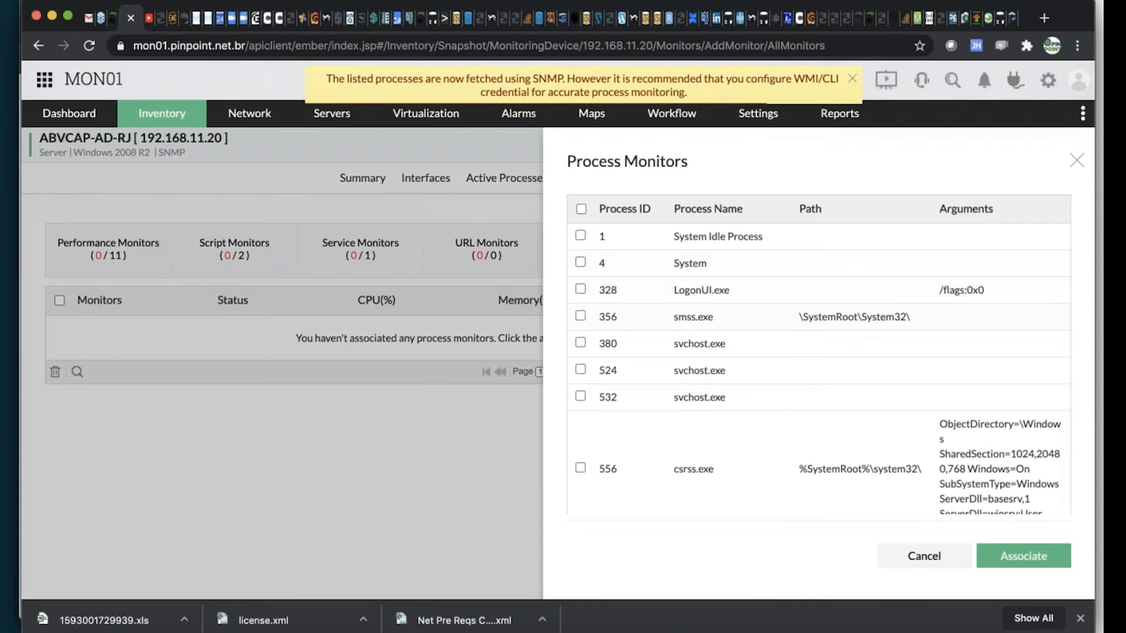
{"action": "scroll", "coordinate": [881, 312], "scroll_direction": "down", "scroll_amount": 2}
{"action": "scroll", "coordinate": [880, 296], "scroll_direction": "down", "scroll_amount": 5}
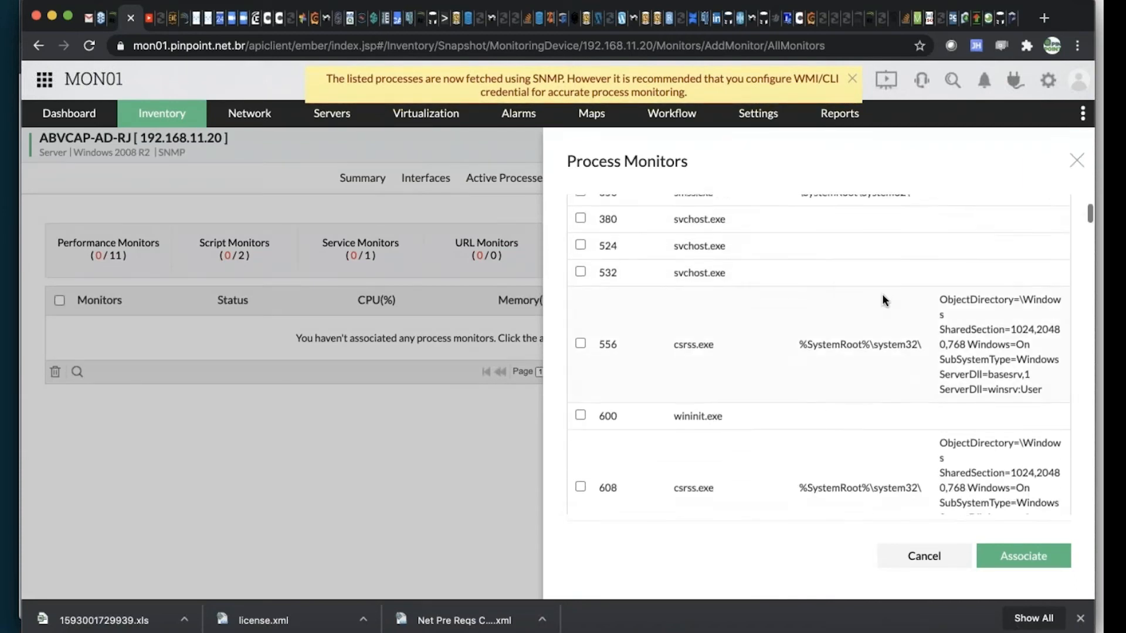
{"action": "key", "text": "super+f"}
{"action": "key", "text": "super+v"}
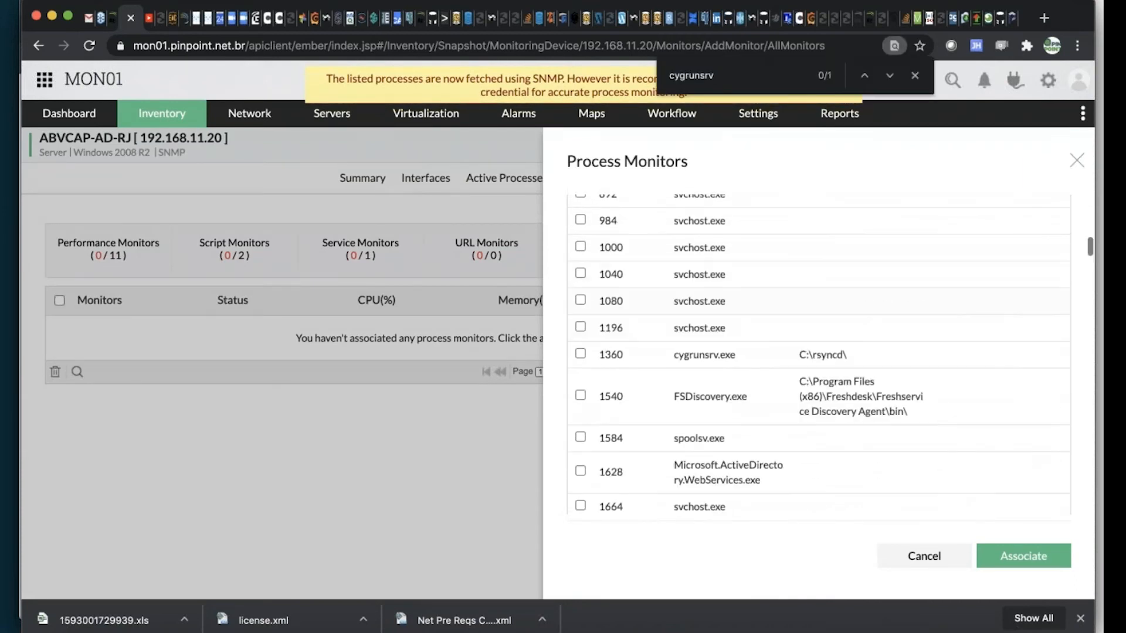
{"action": "scroll", "coordinate": [877, 328], "scroll_direction": "down", "scroll_amount": 5}
{"action": "scroll", "coordinate": [877, 329], "scroll_direction": "up", "scroll_amount": 1}
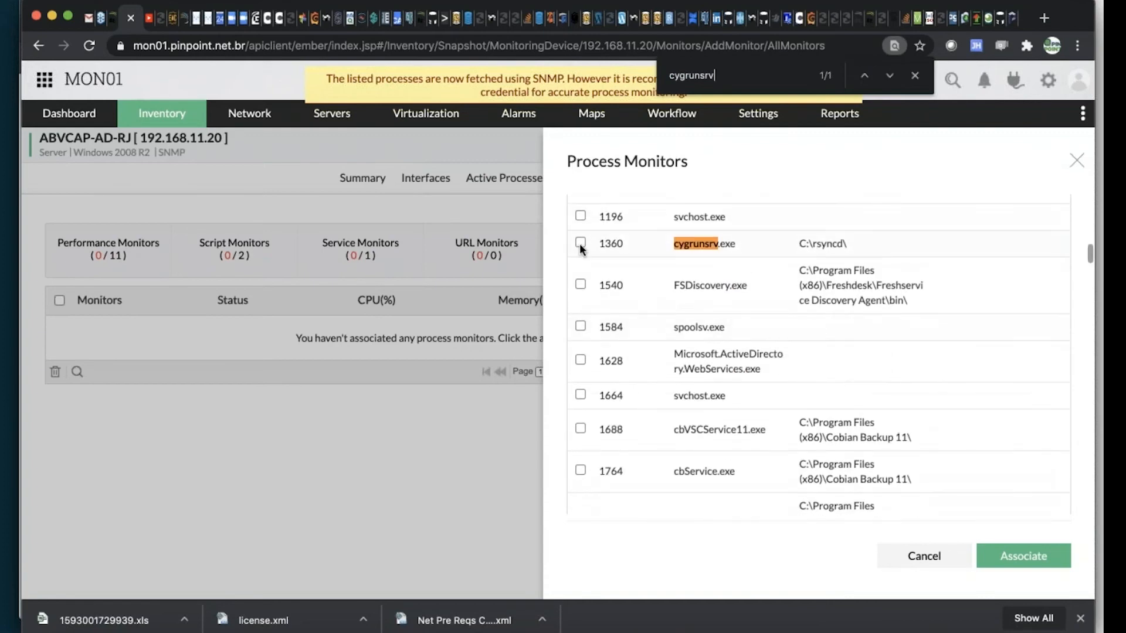
{"action": "left_click", "coordinate": [1040, 547]}
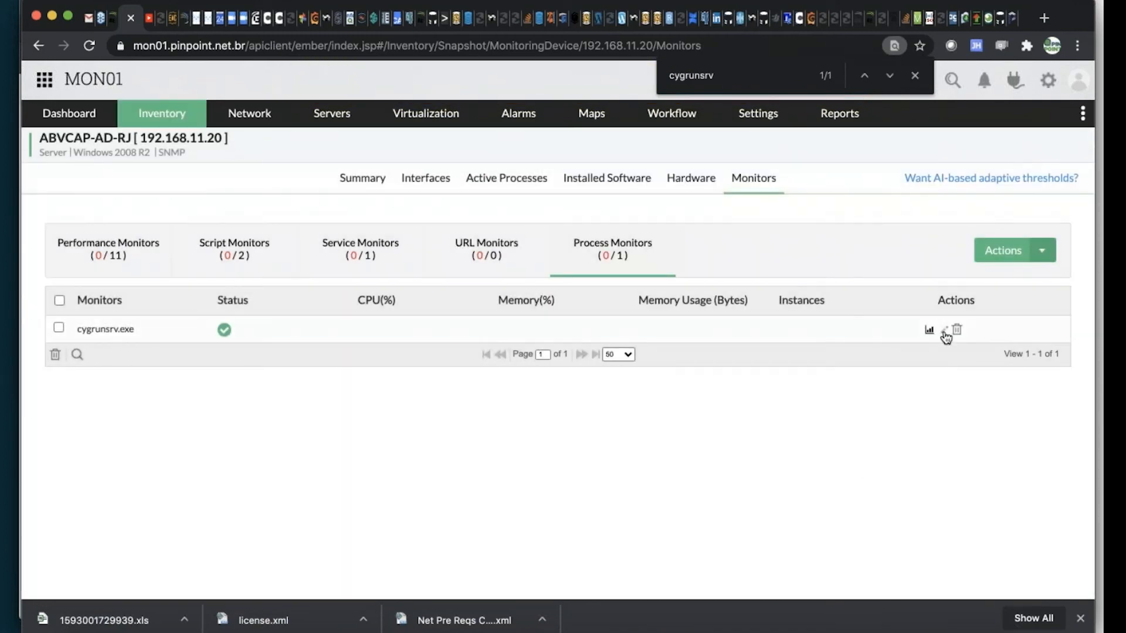
Edit the cygrunsrv.exe process monitor and change its display name to Processo de RSYNC
{"action": "left_click", "coordinate": [944, 331]}
{"action": "left_click", "coordinate": [648, 223]}
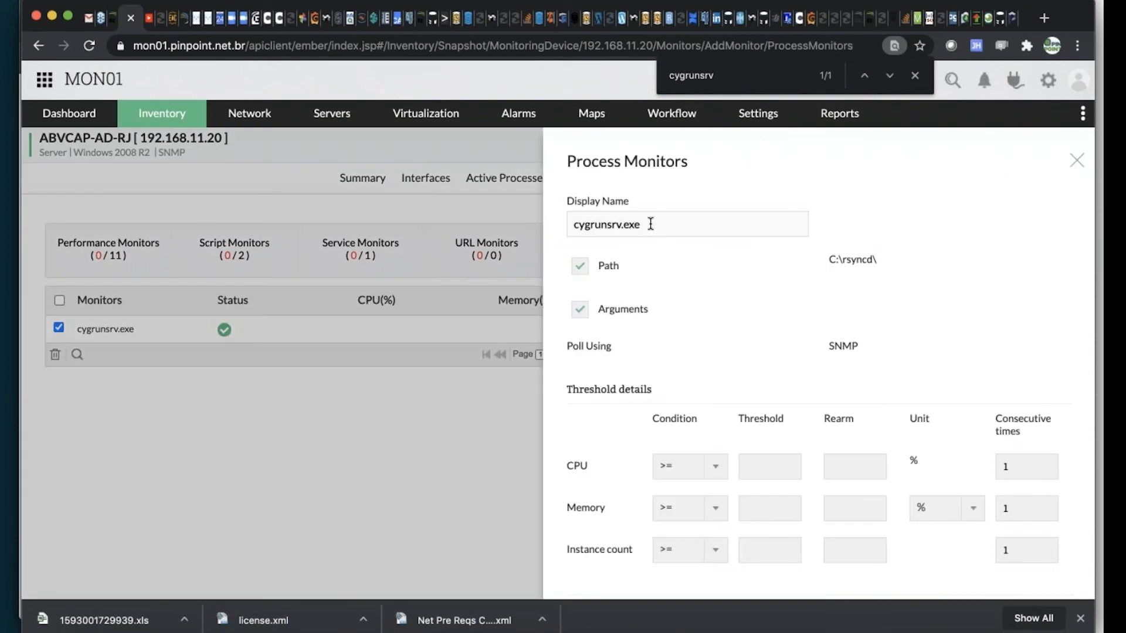
{"action": "type", "text": "R"}
{"action": "key", "text": "BackSpace"}
{"action": "type", "text": "Processo de RSYNC"}
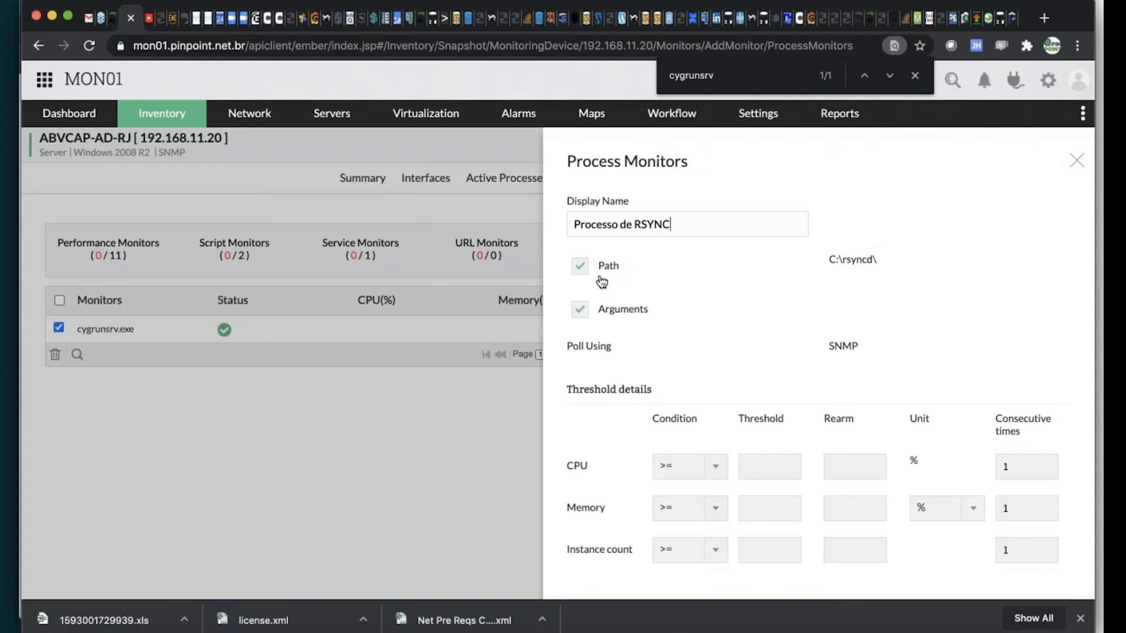
Set the monitor's CPU threshold to 10 %, its rearm value to 2 and its consecutive times to 2
{"action": "scroll", "coordinate": [669, 331], "scroll_direction": "down", "scroll_amount": 1}
{"action": "left_click", "coordinate": [778, 446]}
{"action": "type", "text": "10"}
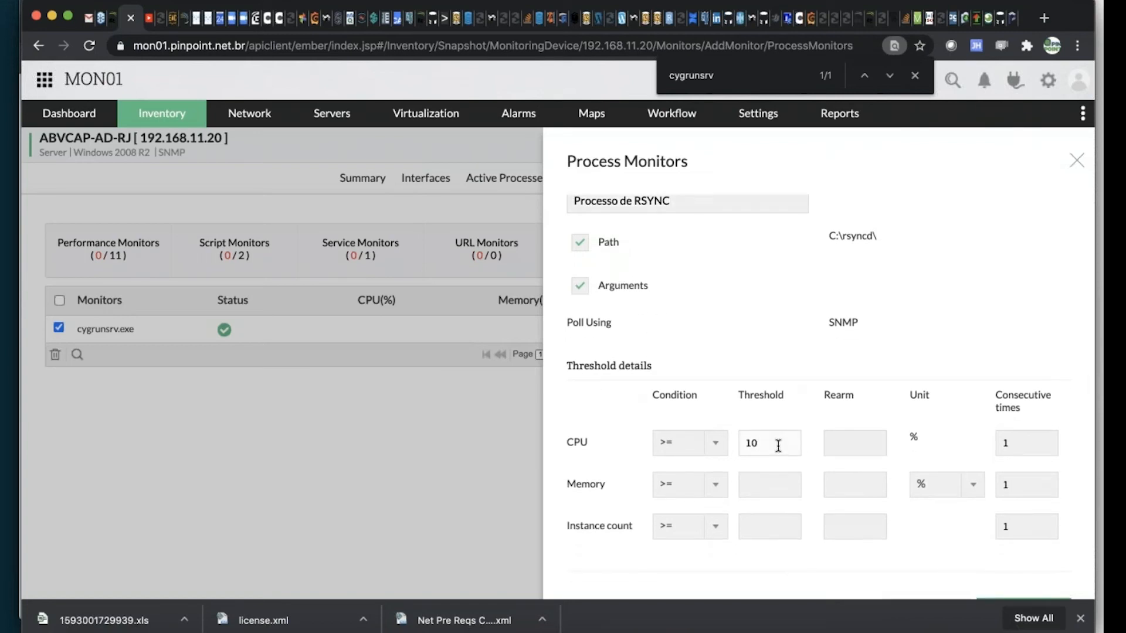
{"action": "key", "text": "Tab"}
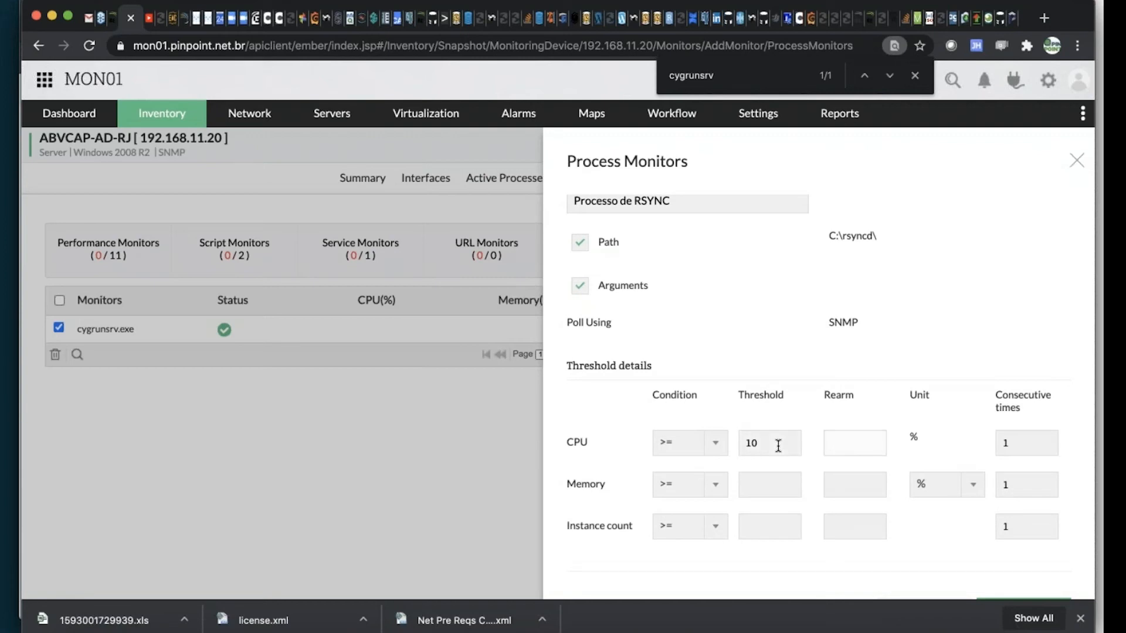
{"action": "key", "text": "shift+Tab"}
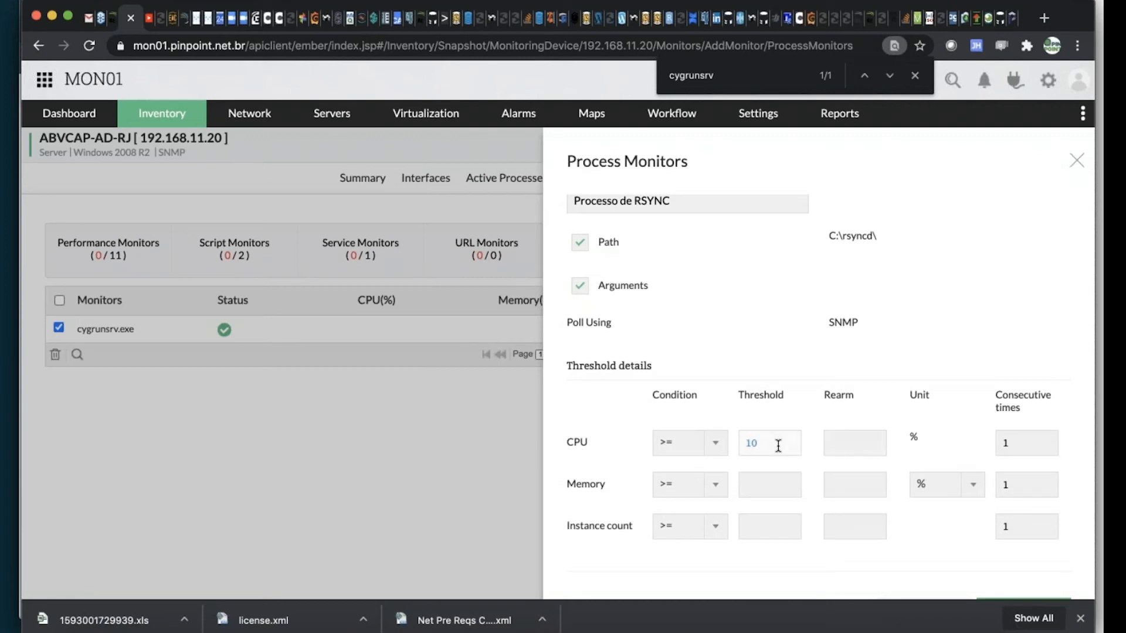
{"action": "key", "text": "Tab"}
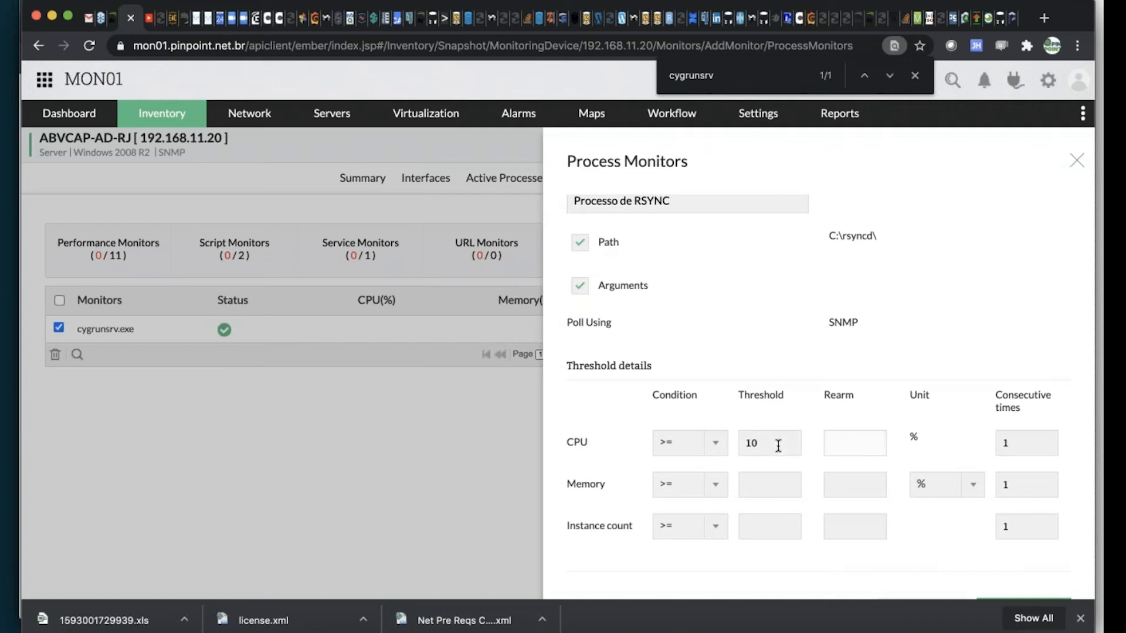
{"action": "type", "text": "2"}
{"action": "key", "text": "Tab"}
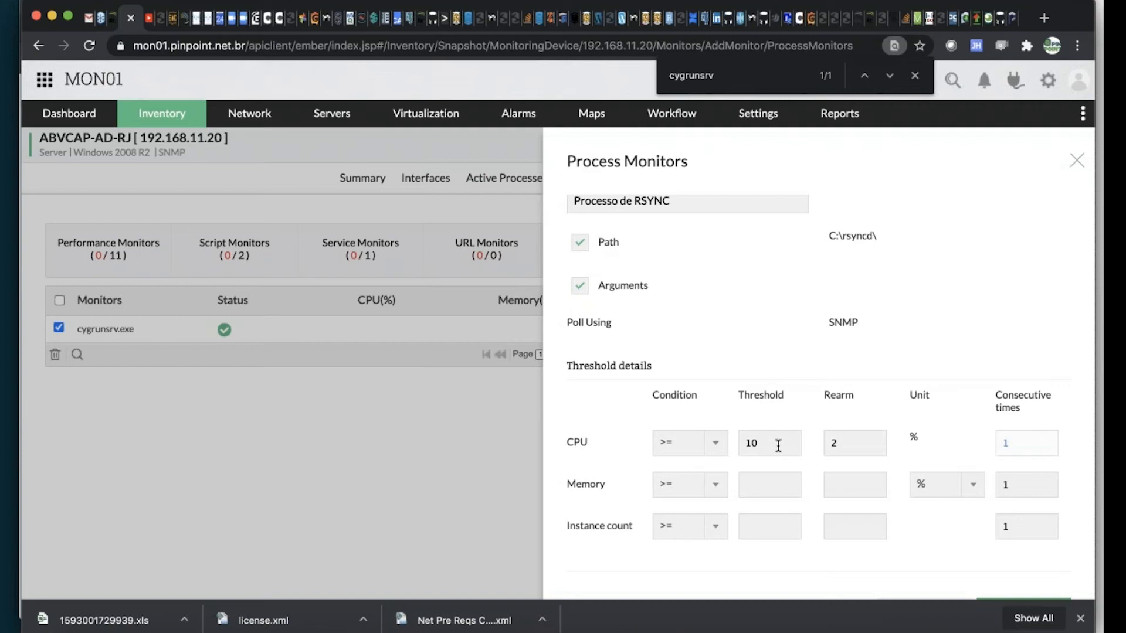
{"action": "type", "text": "2"}
Set the monitor's instance count threshold to 2 and its rearm value to 1
{"action": "left_click", "coordinate": [758, 523]}
{"action": "type", "text": "2"}
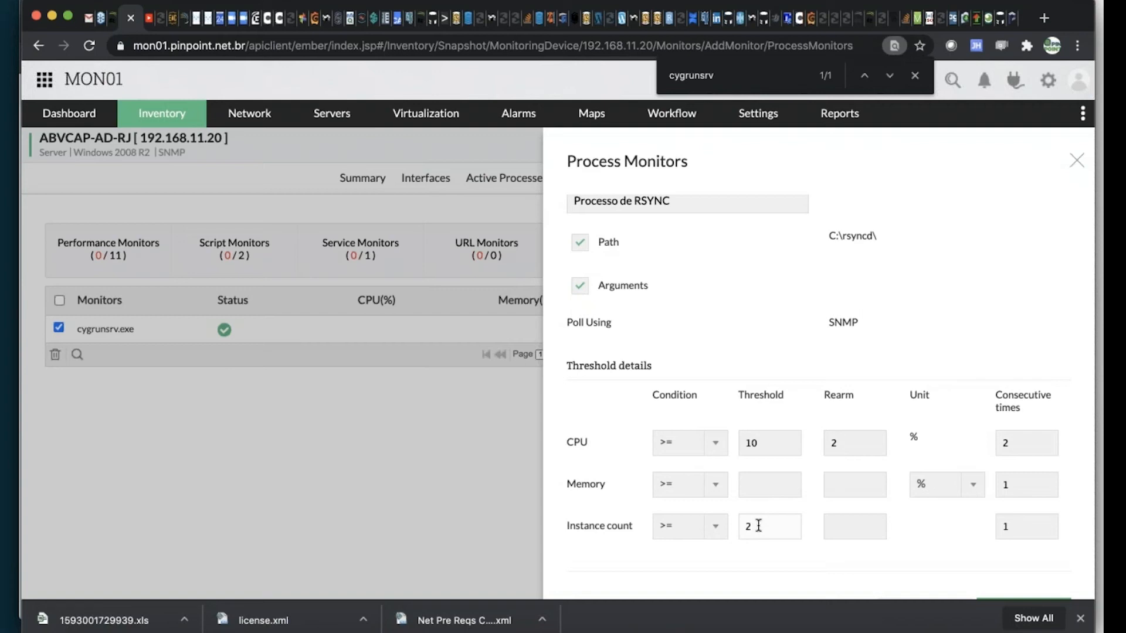
{"action": "left_click", "coordinate": [877, 521]}
{"action": "type", "text": "1"}
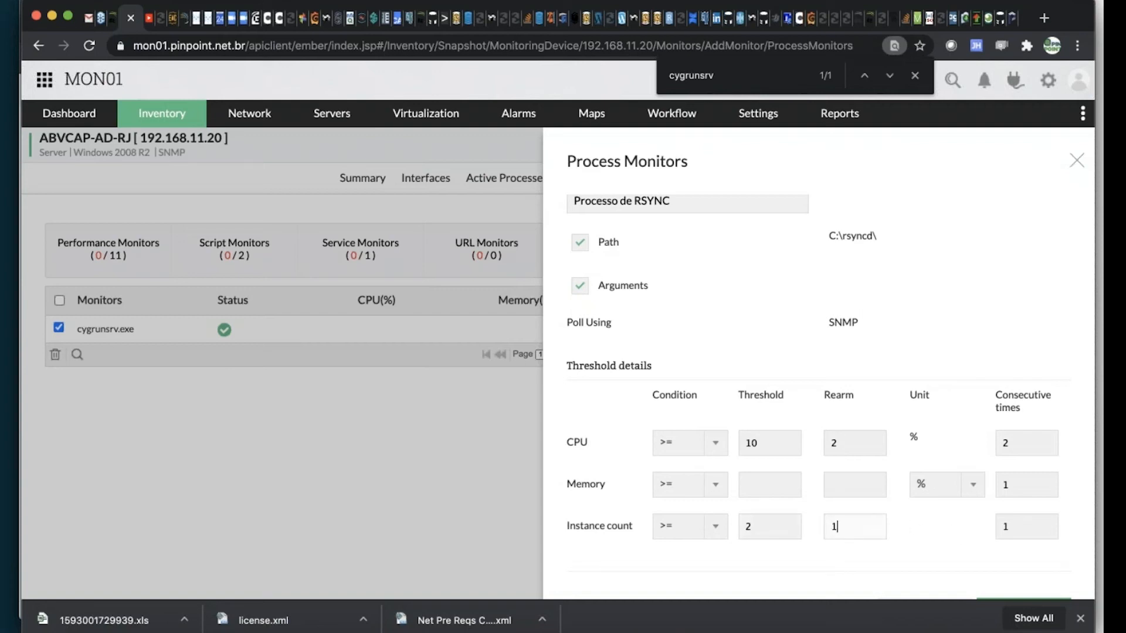
{"action": "scroll", "coordinate": [998, 463], "scroll_direction": "down", "scroll_amount": 3}
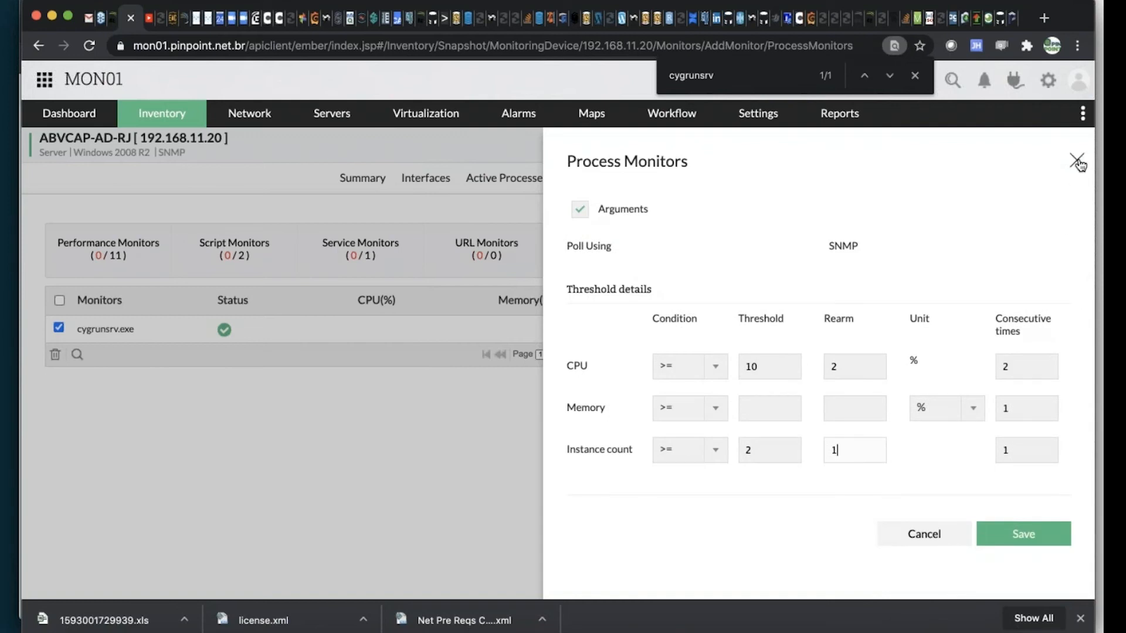
Clear the CPU and instance count threshold and rearm values, save the process monitor and return to the server's summary
{"action": "left_click_drag", "start_coordinate": [780, 364], "coordinate": [706, 367]}
{"action": "key", "text": "BackSpace"}
{"action": "double_click", "coordinate": [850, 368]}
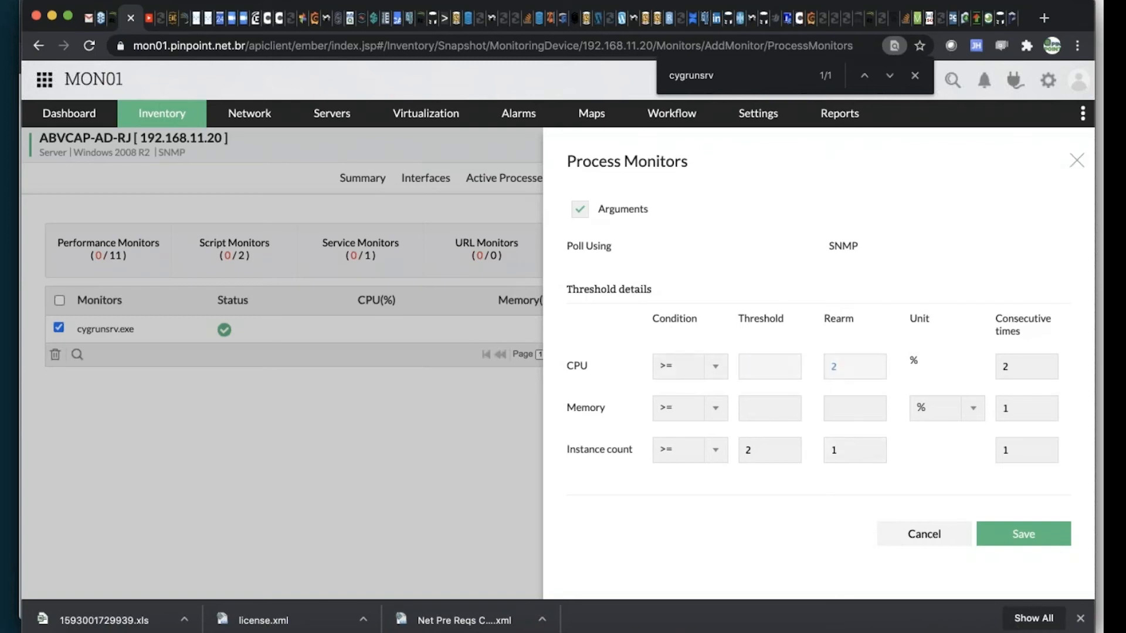
{"action": "key", "text": "BackSpace"}
{"action": "double_click", "coordinate": [757, 449]}
{"action": "key", "text": "BackSpace"}
{"action": "double_click", "coordinate": [832, 451]}
{"action": "key", "text": "BackSpace"}
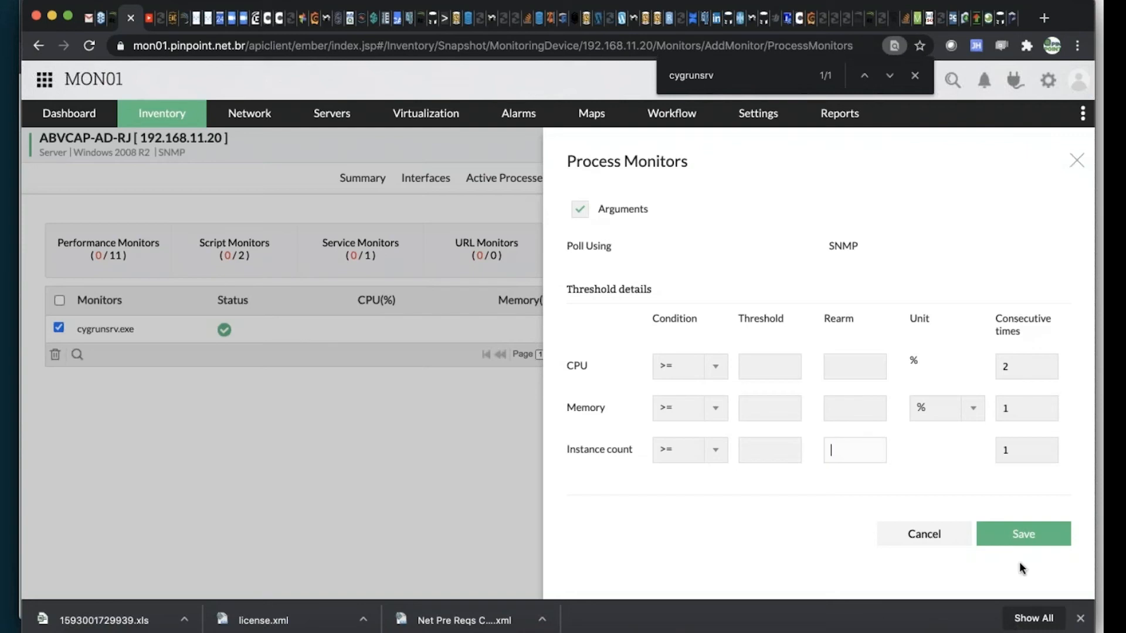
{"action": "left_click", "coordinate": [1018, 544]}
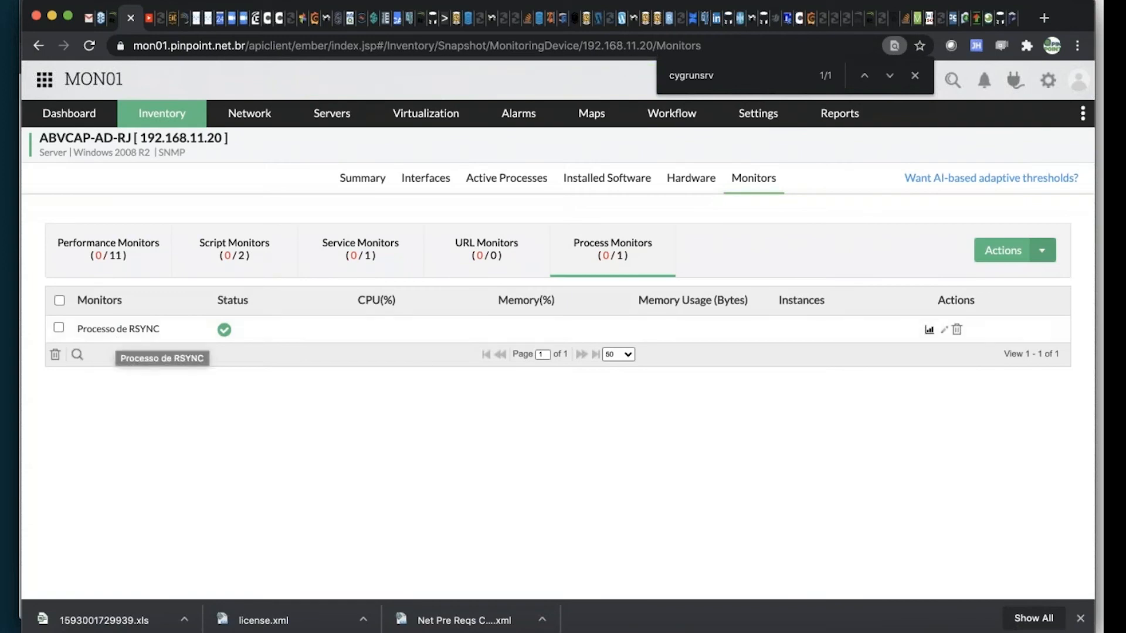
{"action": "left_click", "coordinate": [350, 186]}
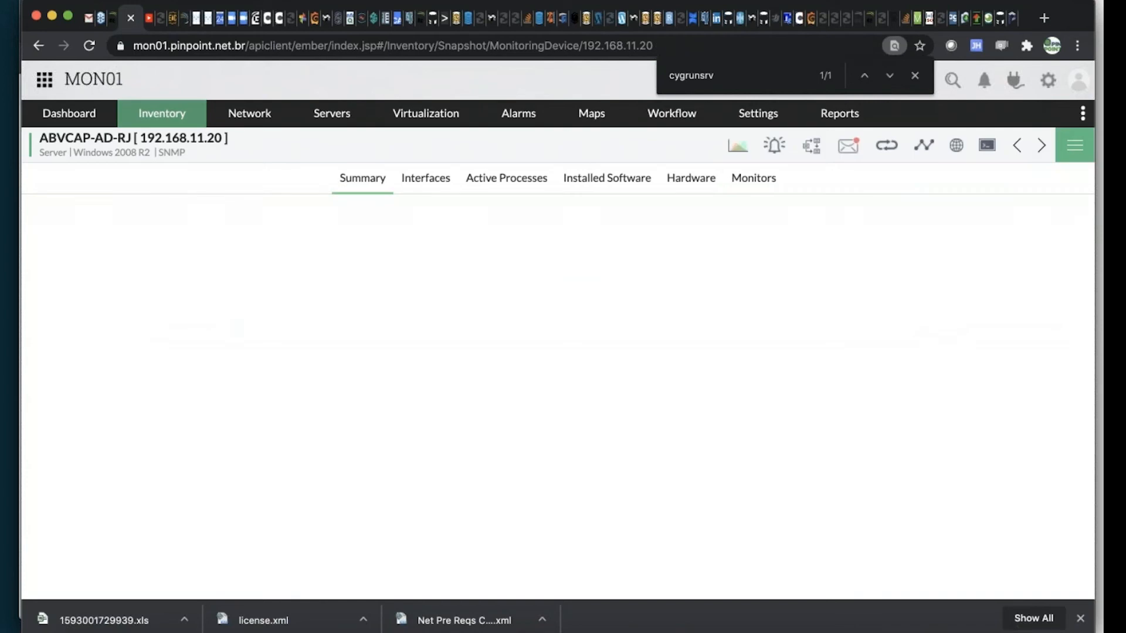
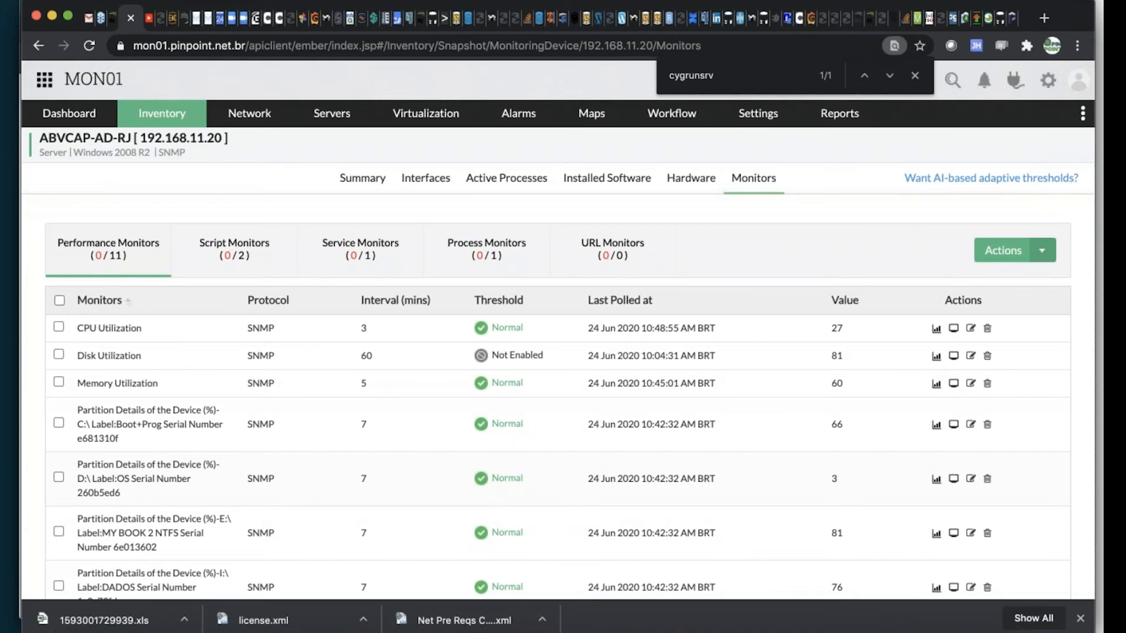
Open the server's DNS service monitor and examine its availability timeline, response time graph, availability statistics and outage history
{"action": "left_click", "coordinate": [356, 250]}
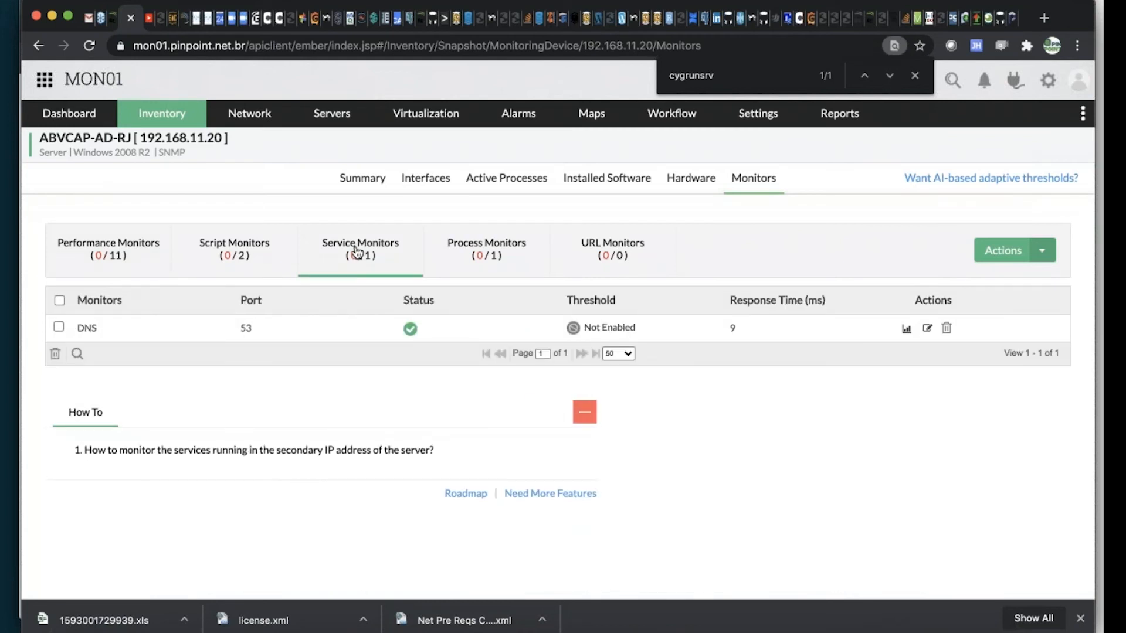
{"action": "left_click", "coordinate": [80, 332]}
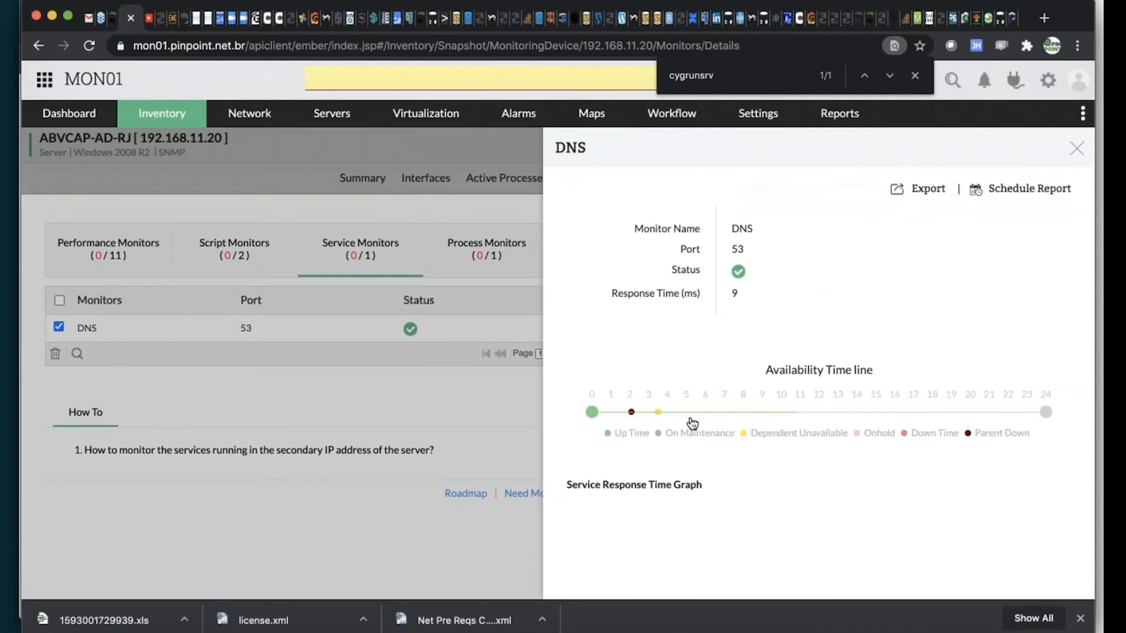
{"action": "mouse_move", "coordinate": [719, 421]}
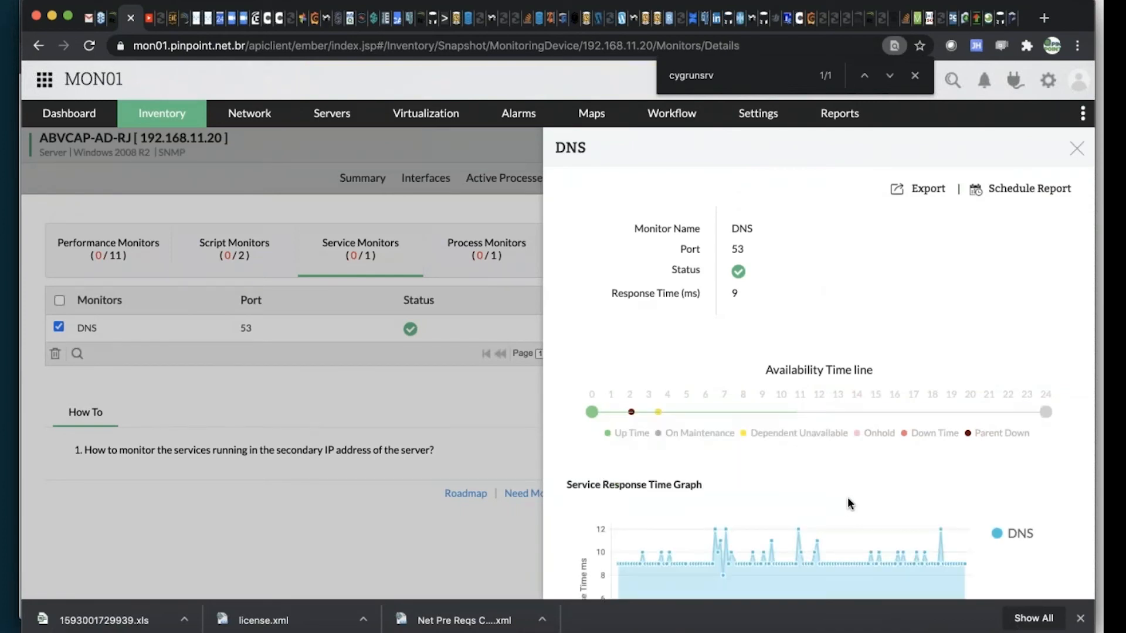
{"action": "scroll", "coordinate": [849, 503], "scroll_direction": "down", "scroll_amount": 1}
{"action": "scroll", "coordinate": [849, 503], "scroll_direction": "down", "scroll_amount": 4}
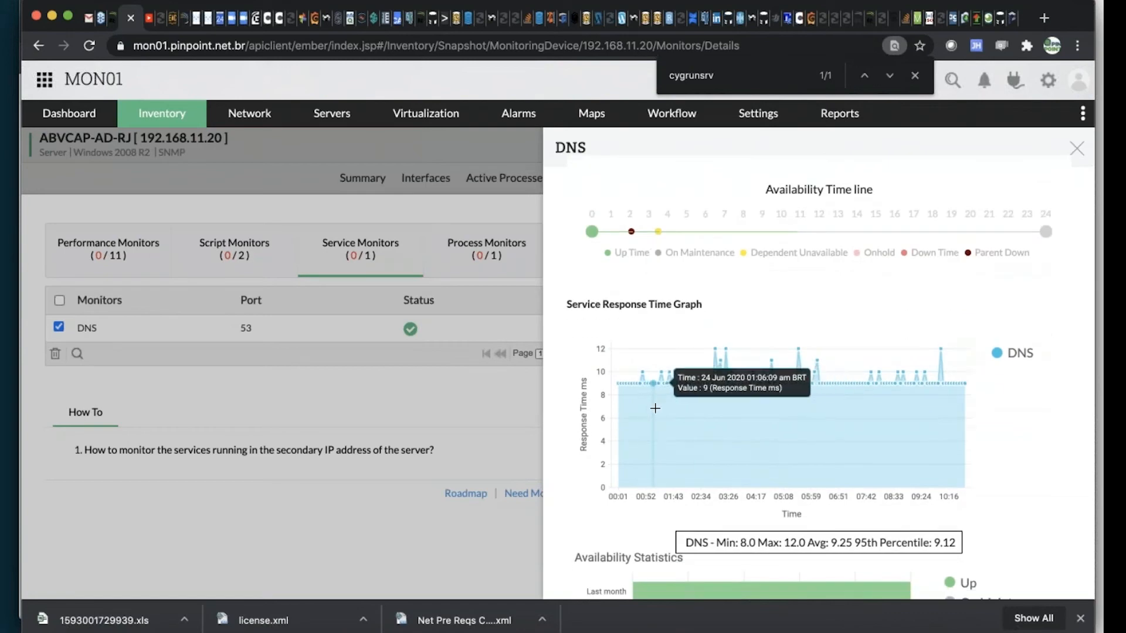
{"action": "scroll", "coordinate": [837, 417], "scroll_direction": "down", "scroll_amount": 7}
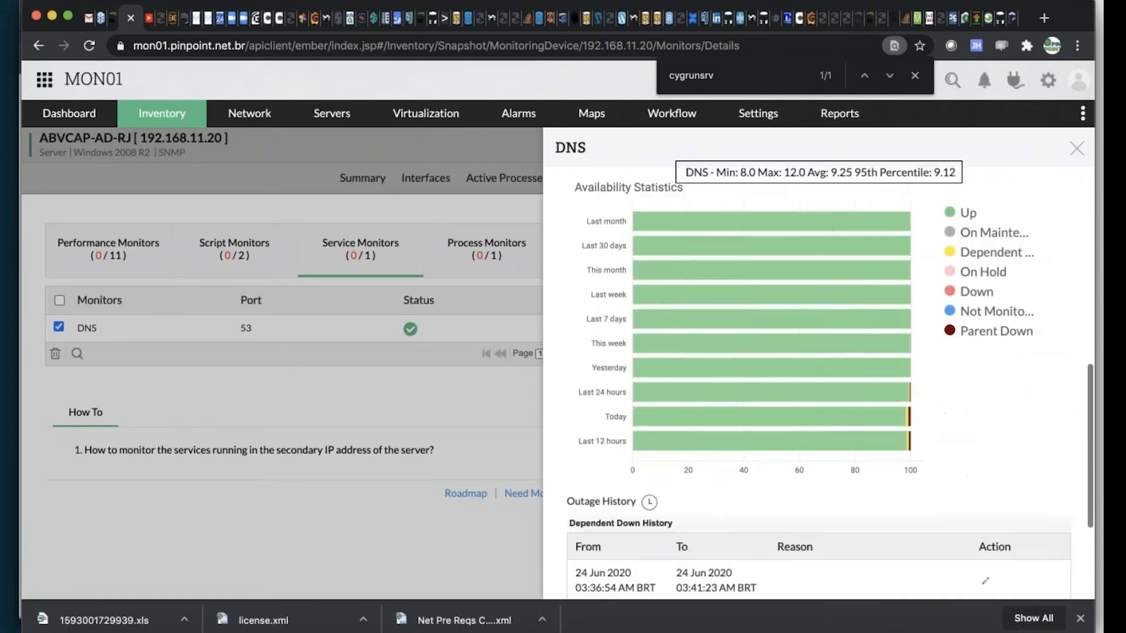
{"action": "scroll", "coordinate": [838, 418], "scroll_direction": "down", "scroll_amount": 2}
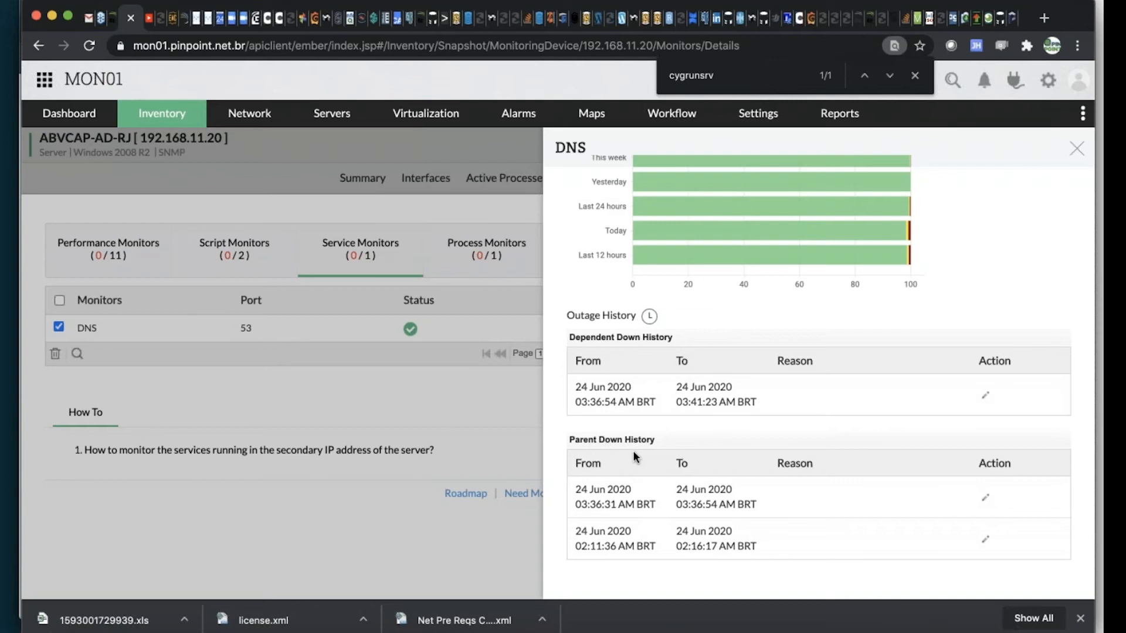
{"action": "scroll", "coordinate": [832, 446], "scroll_direction": "up", "scroll_amount": 7}
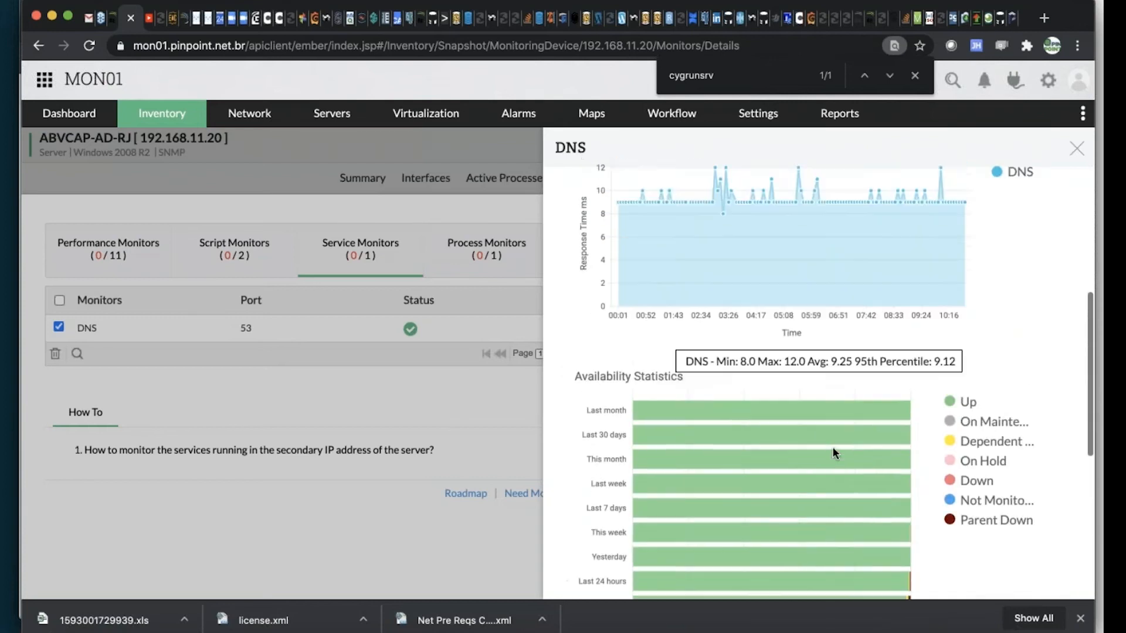
{"action": "scroll", "coordinate": [833, 447], "scroll_direction": "up", "scroll_amount": 2}
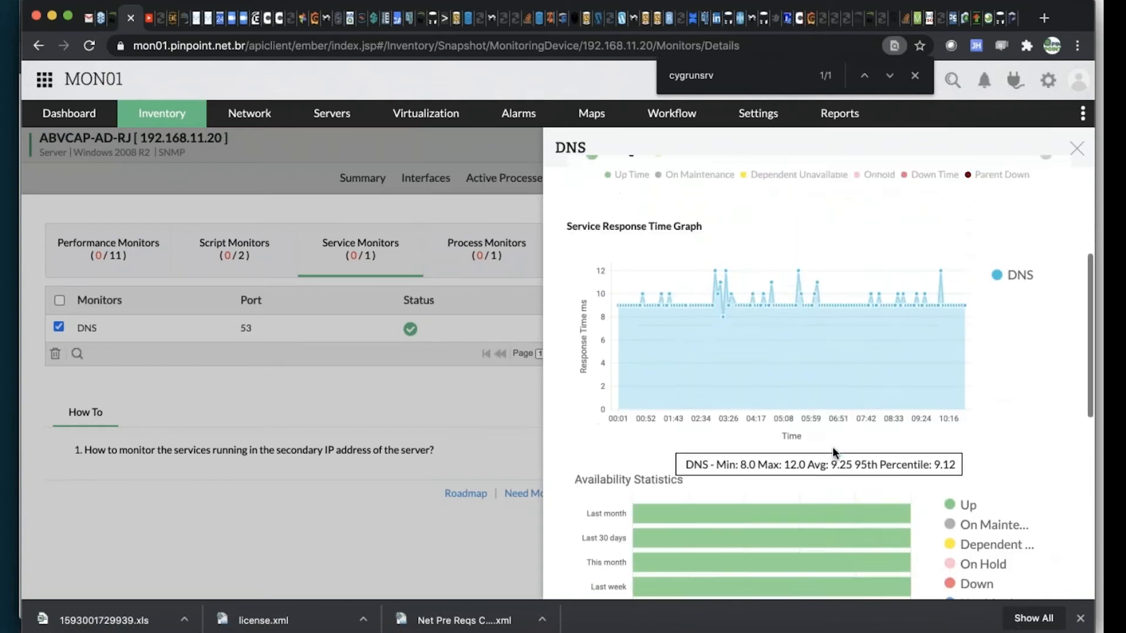
{"action": "scroll", "coordinate": [834, 453], "scroll_direction": "down", "scroll_amount": 2}
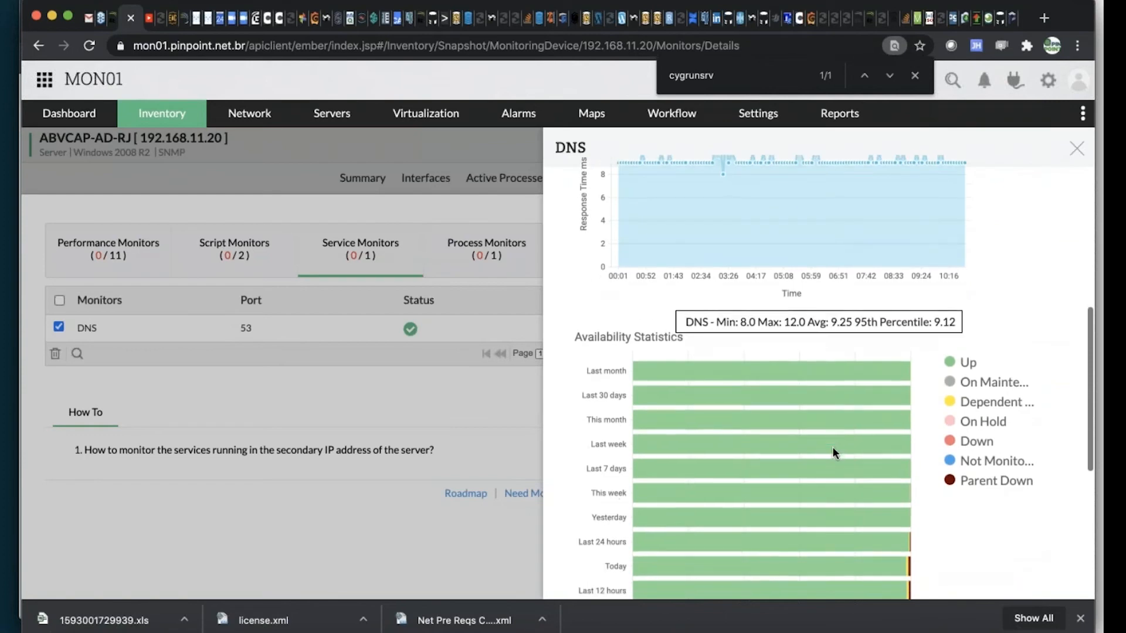
{"action": "scroll", "coordinate": [833, 454], "scroll_direction": "up", "scroll_amount": 3}
{"action": "scroll", "coordinate": [832, 445], "scroll_direction": "up", "scroll_amount": 6}
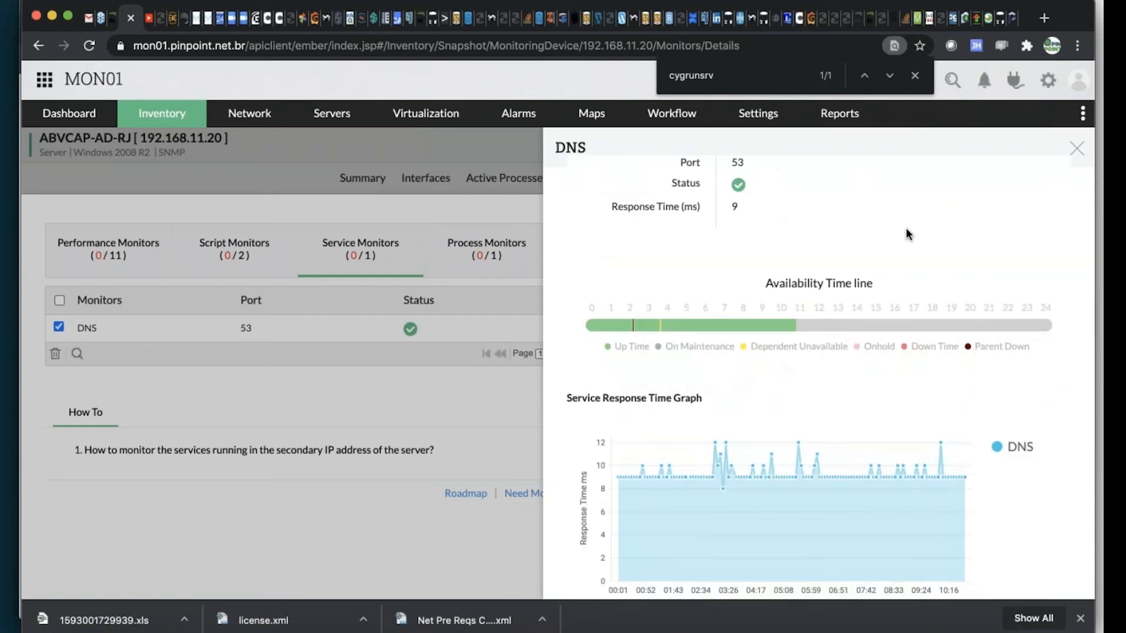
{"action": "scroll", "coordinate": [930, 222], "scroll_direction": "up", "scroll_amount": 3}
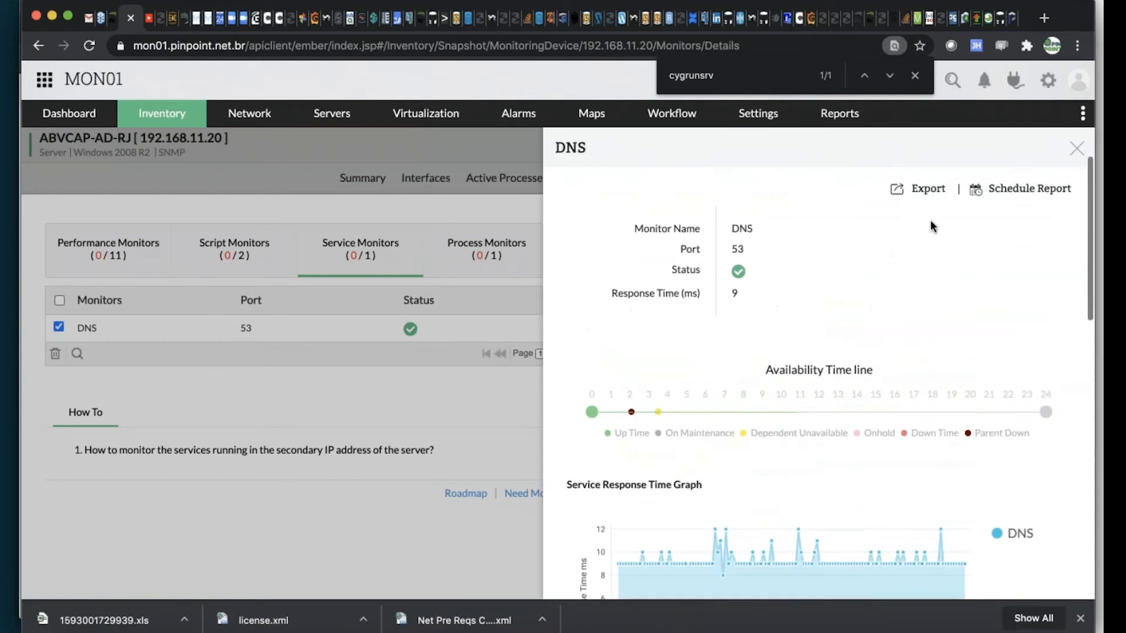
{"action": "left_click", "coordinate": [1076, 149]}
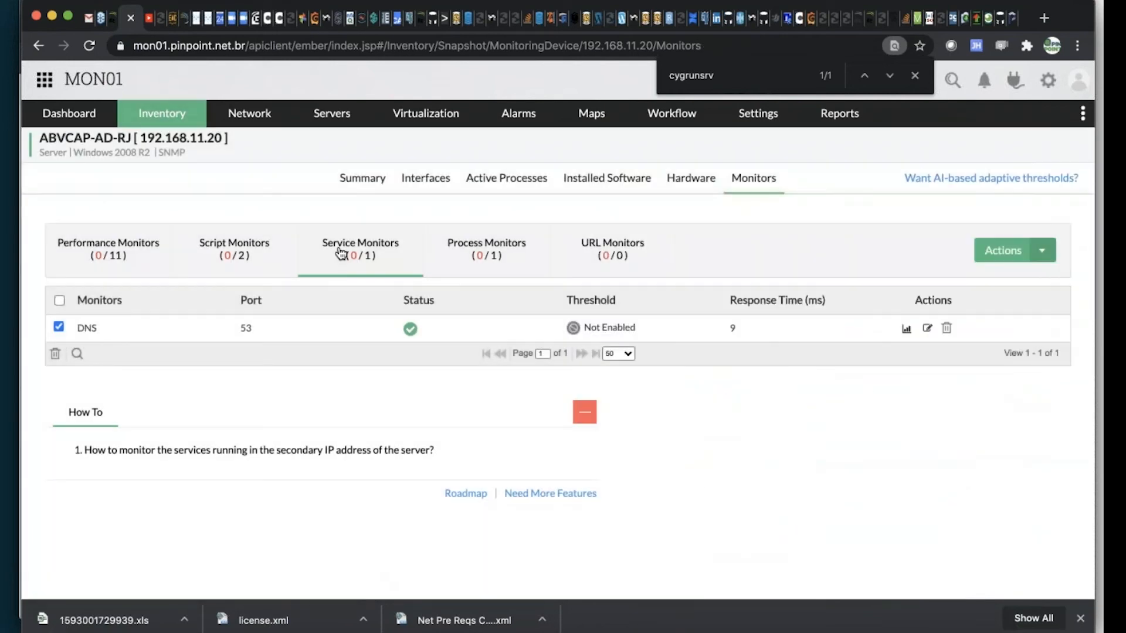
Check the server's process monitors, return to its summary and dismiss the browser's page search
{"action": "left_click", "coordinate": [476, 255]}
{"action": "left_click", "coordinate": [368, 184]}
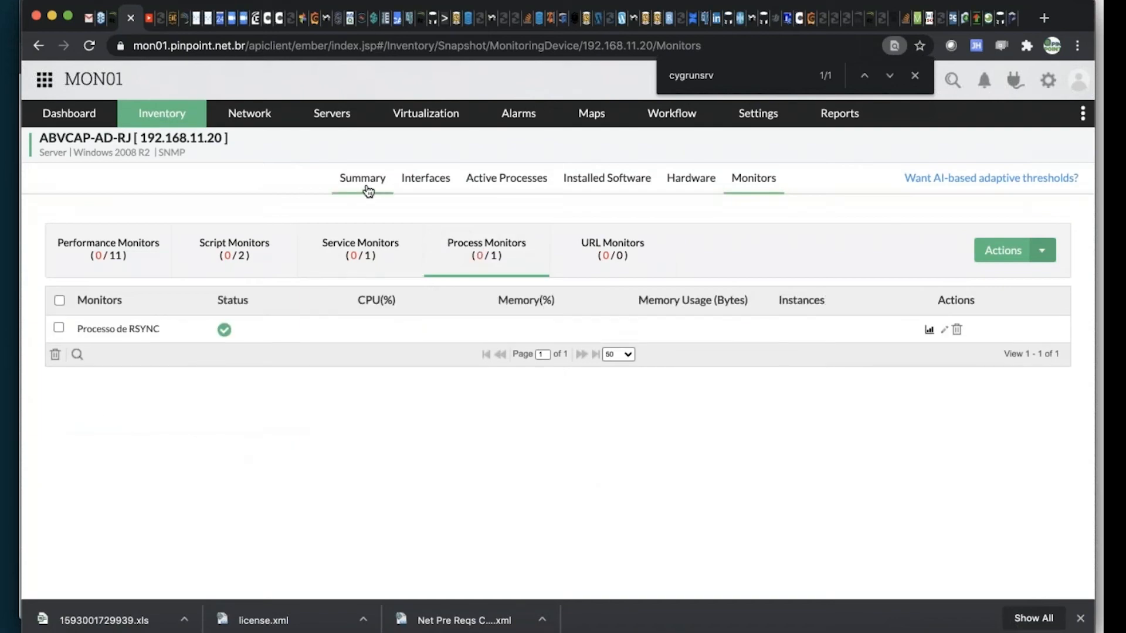
{"action": "left_click", "coordinate": [1076, 144]}
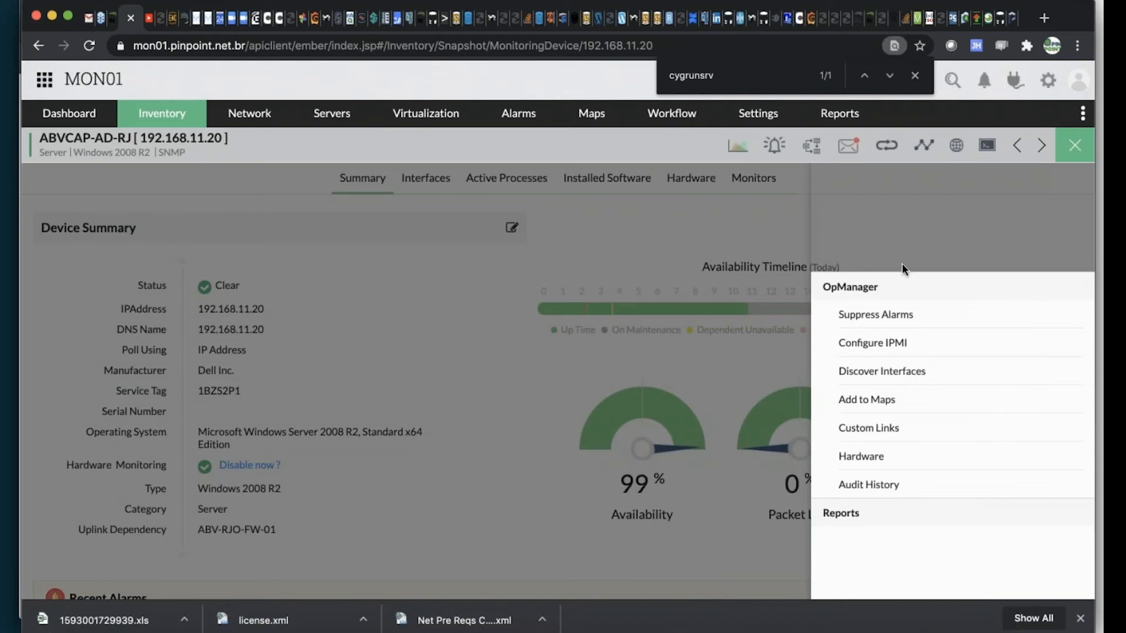
{"action": "left_click", "coordinate": [914, 75]}
{"action": "left_click", "coordinate": [1076, 147]}
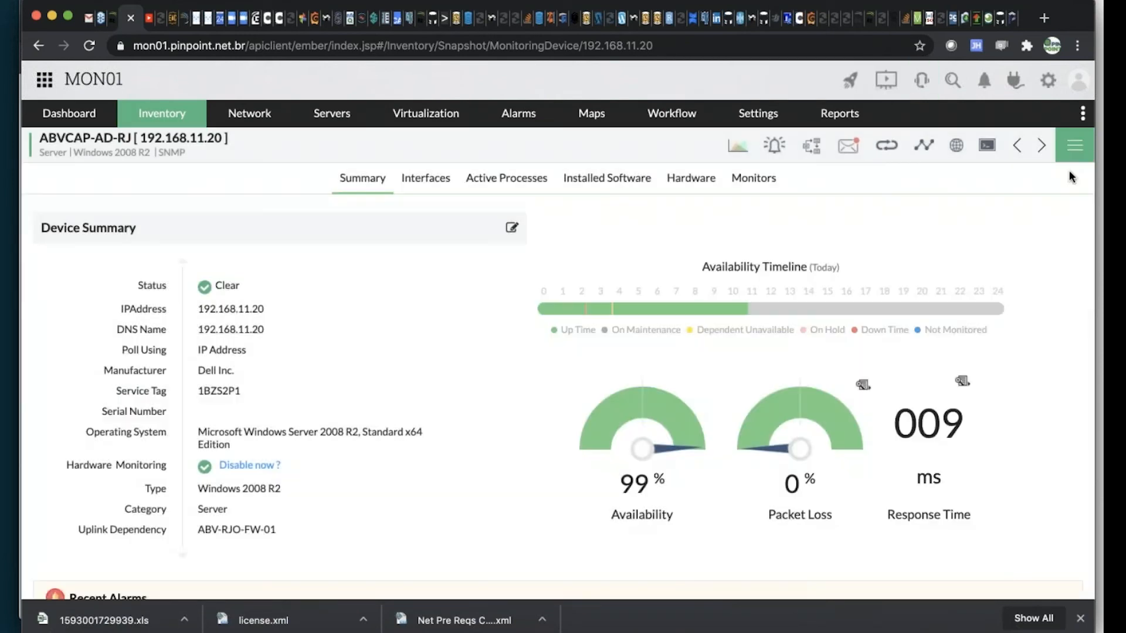
Open the server's page in a new browser window and update the device's status
{"action": "left_click", "coordinate": [1076, 150]}
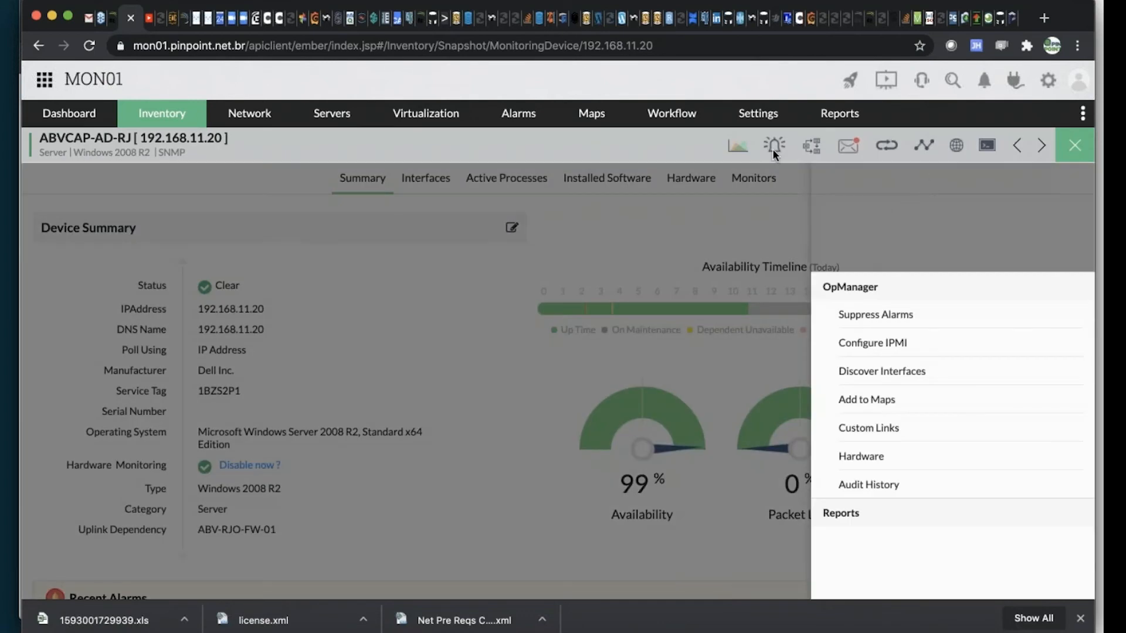
{"action": "left_click", "coordinate": [787, 46]}
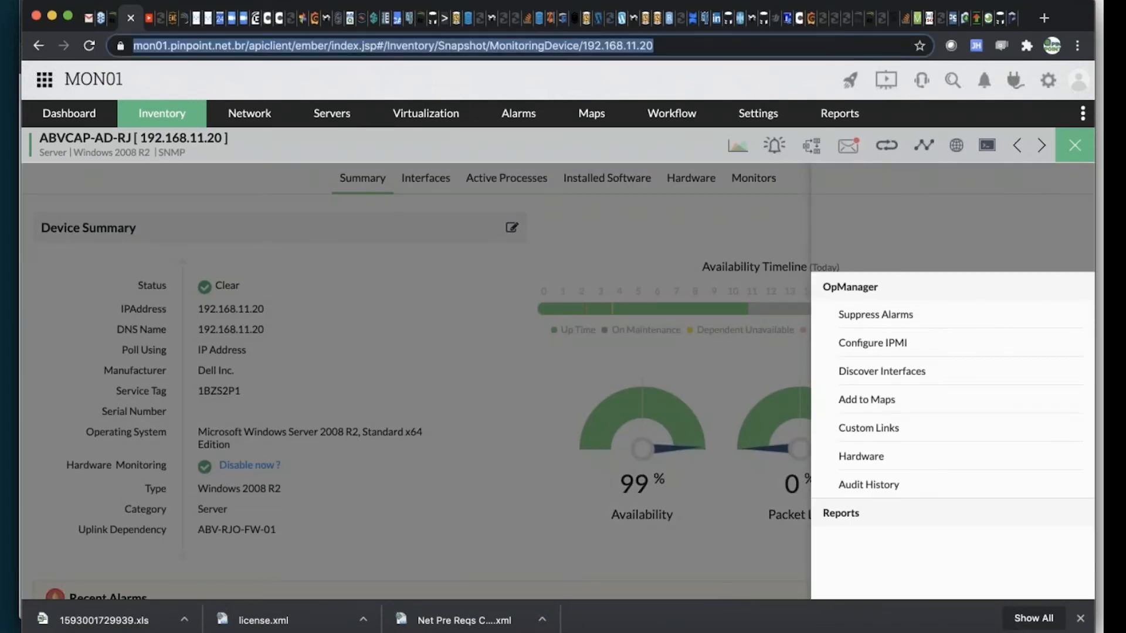
{"action": "key", "text": "shift+Return"}
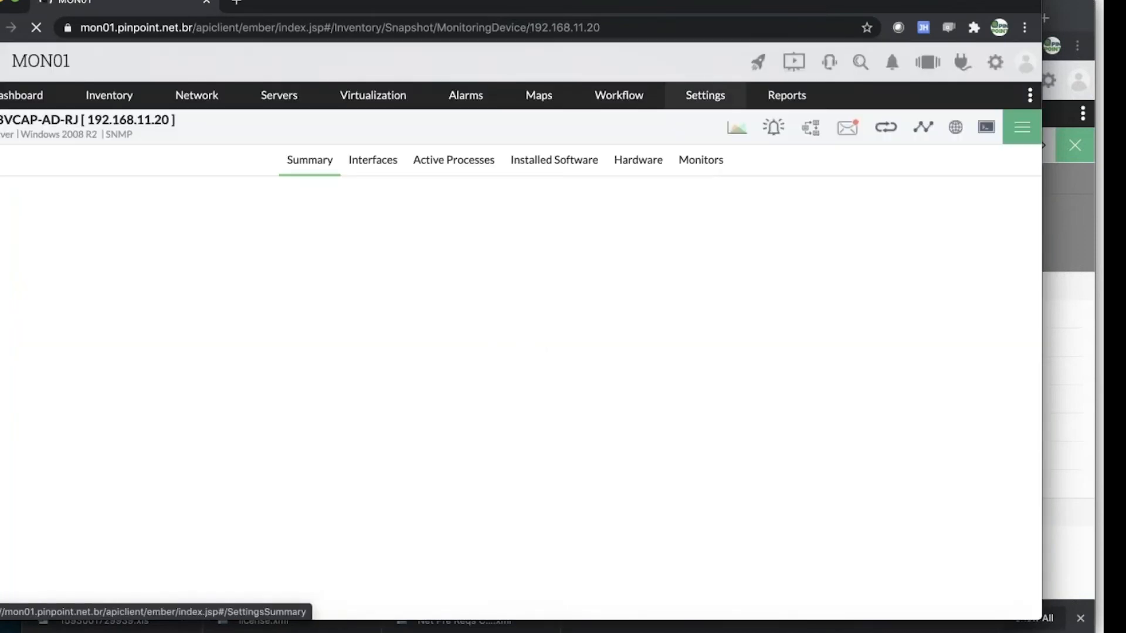
{"action": "mouse_move", "coordinate": [709, 104]}
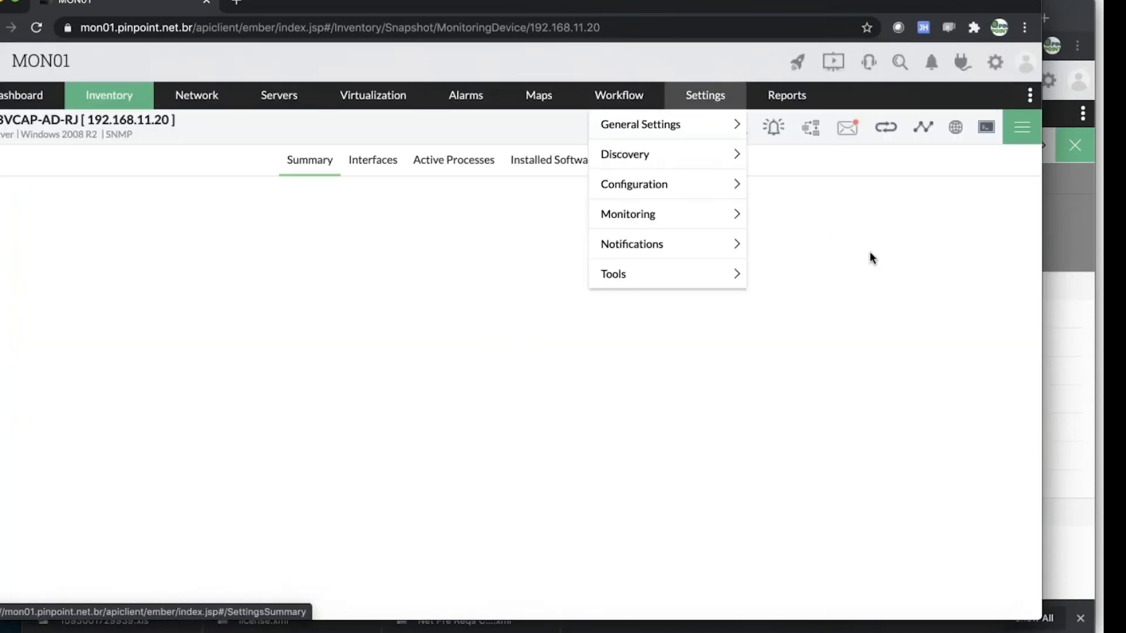
{"action": "left_click", "coordinate": [1019, 134]}
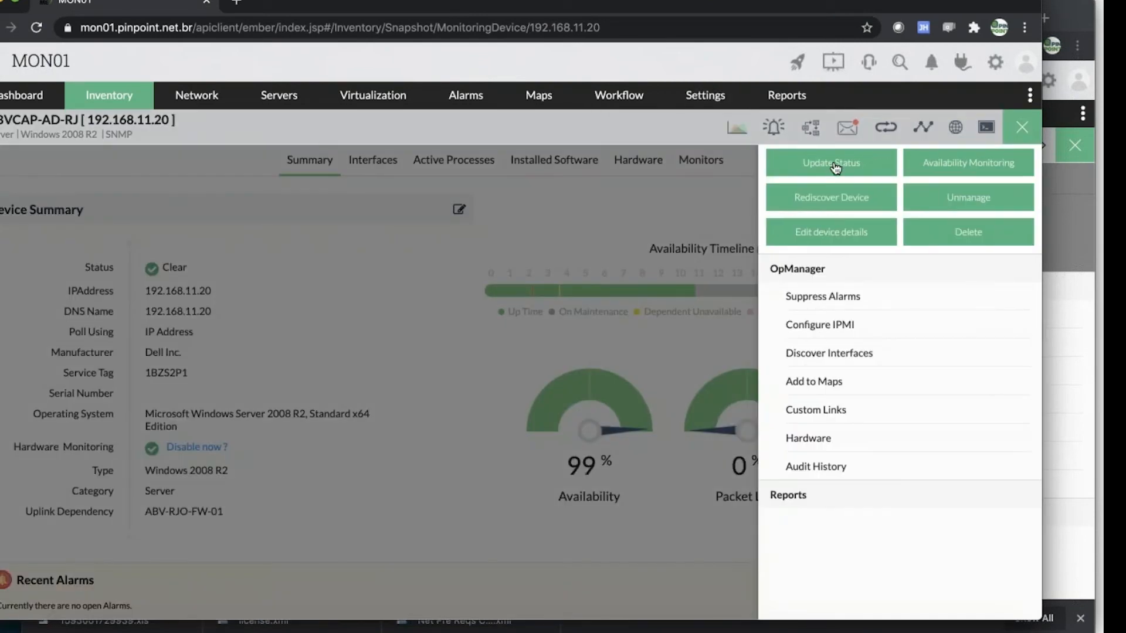
{"action": "left_click", "coordinate": [836, 167]}
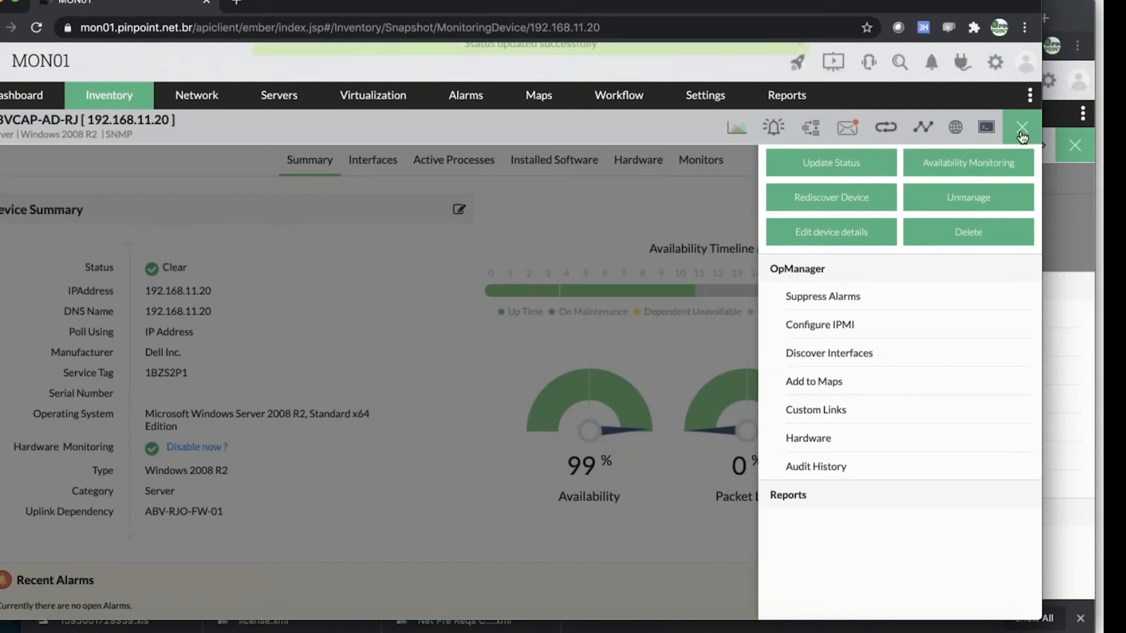
{"action": "left_click", "coordinate": [1022, 135]}
Open the Processo de RSYNC process monitor and examine its availability timeline, memory, CPU and instance count graphs and its data table
{"action": "left_click", "coordinate": [698, 161]}
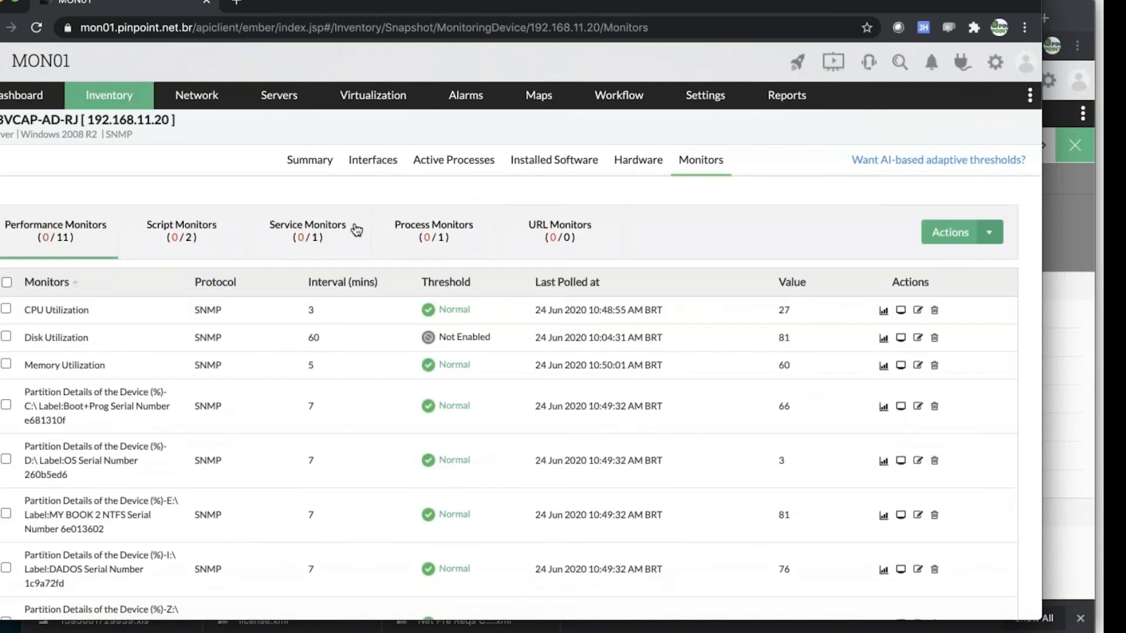
{"action": "left_click", "coordinate": [439, 241]}
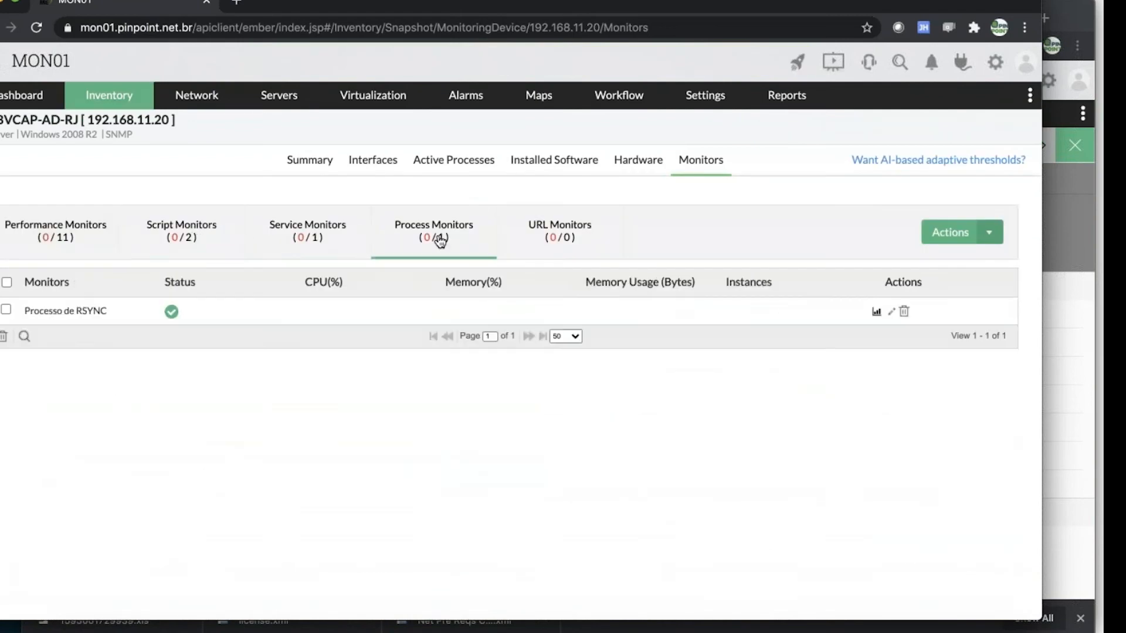
{"action": "left_click", "coordinate": [63, 312]}
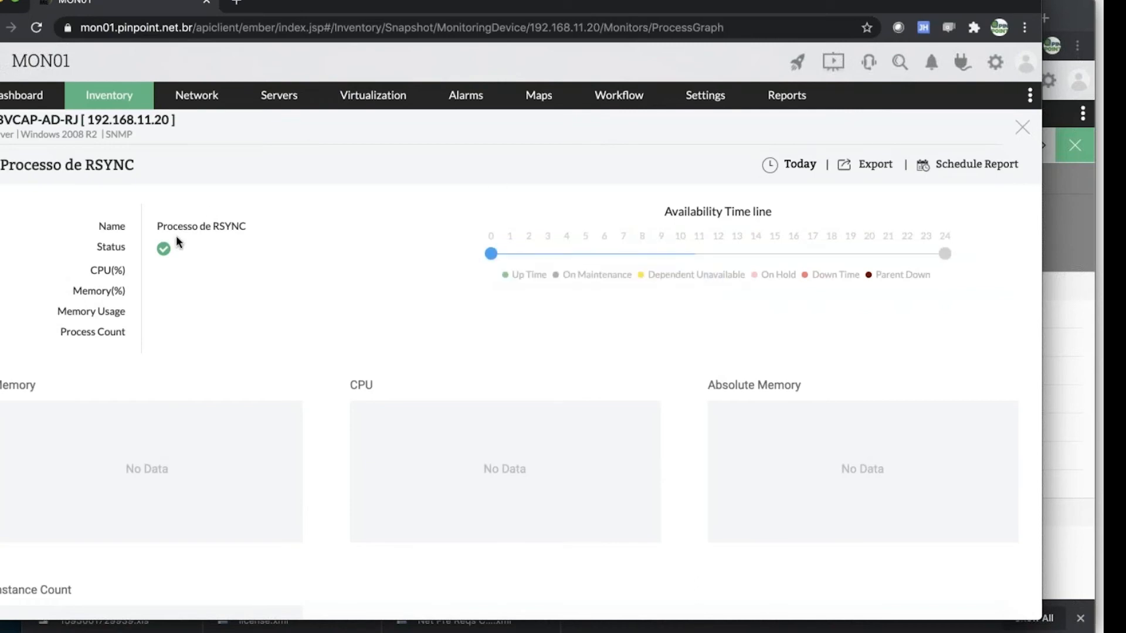
{"action": "scroll", "coordinate": [367, 352], "scroll_direction": "down", "scroll_amount": 2}
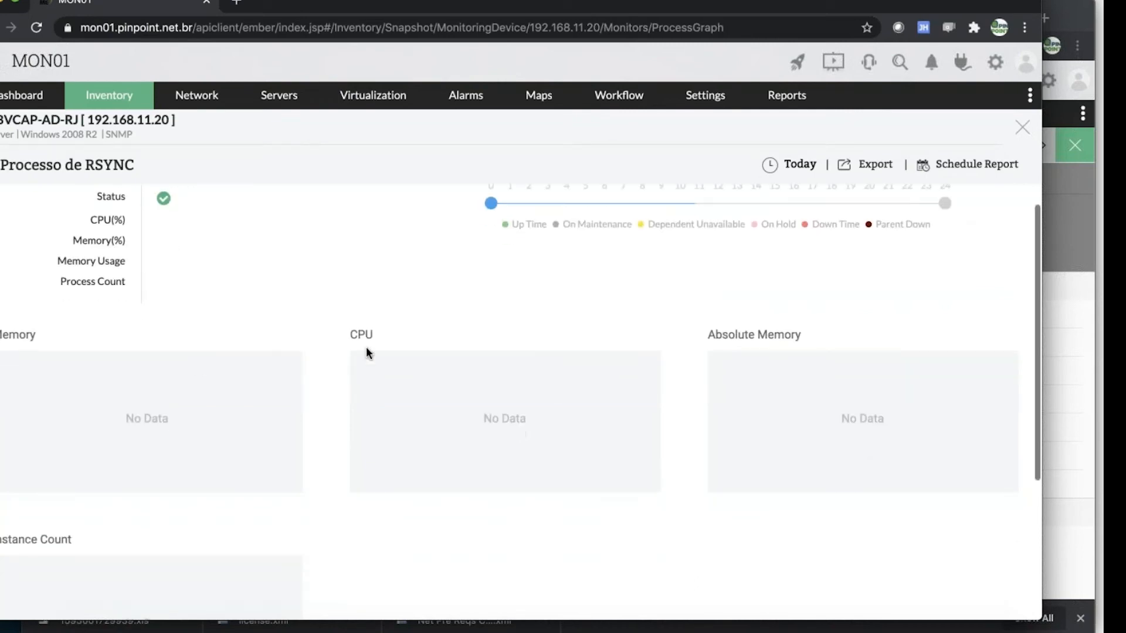
{"action": "scroll", "coordinate": [820, 352], "scroll_direction": "down", "scroll_amount": 3}
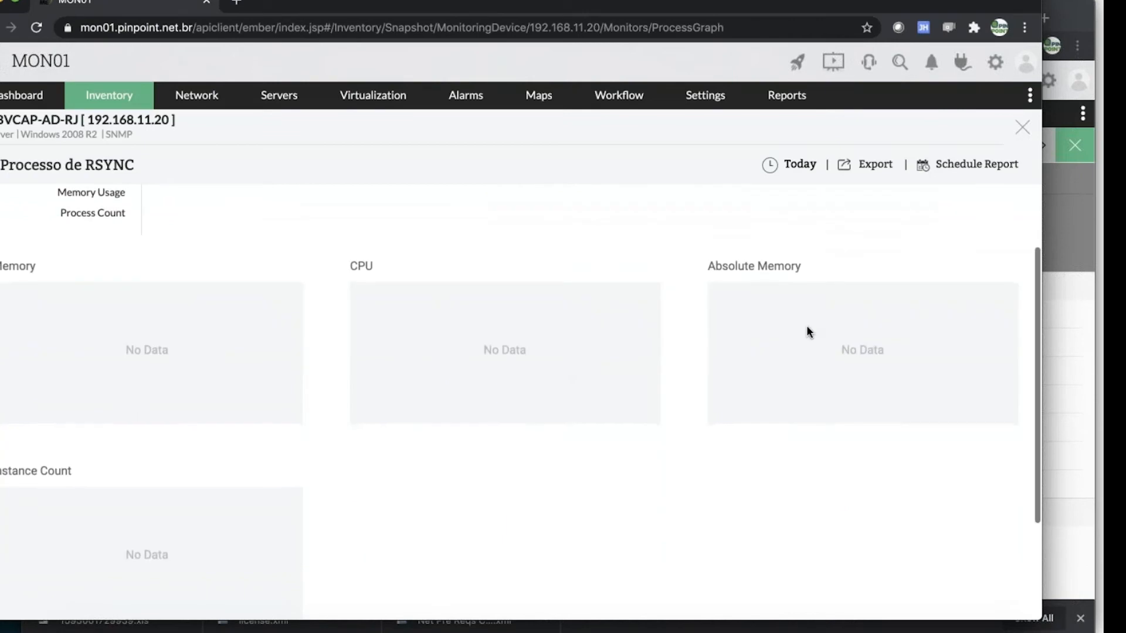
{"action": "scroll", "coordinate": [586, 385], "scroll_direction": "down", "scroll_amount": 3}
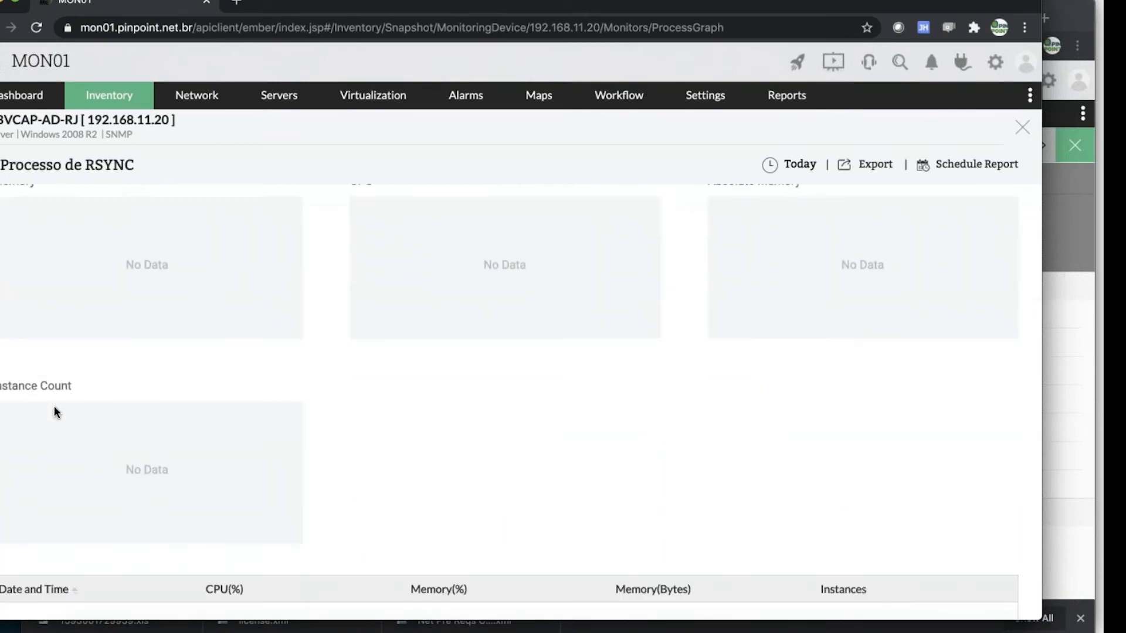
{"action": "scroll", "coordinate": [56, 409], "scroll_direction": "down", "scroll_amount": 3}
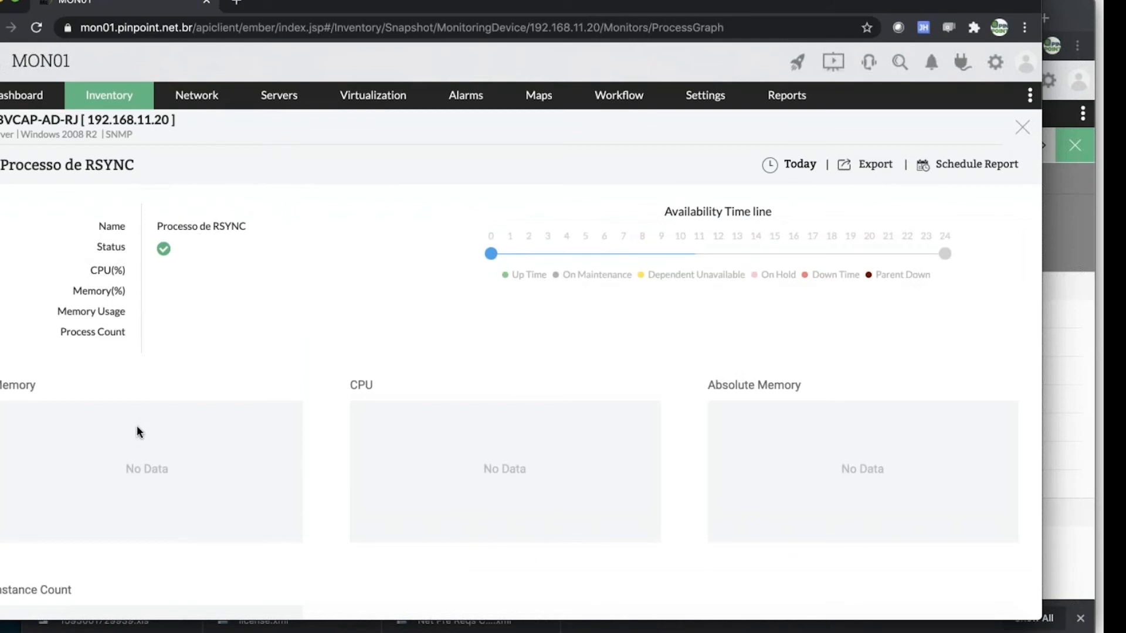
{"action": "scroll", "coordinate": [598, 399], "scroll_direction": "down", "scroll_amount": 1}
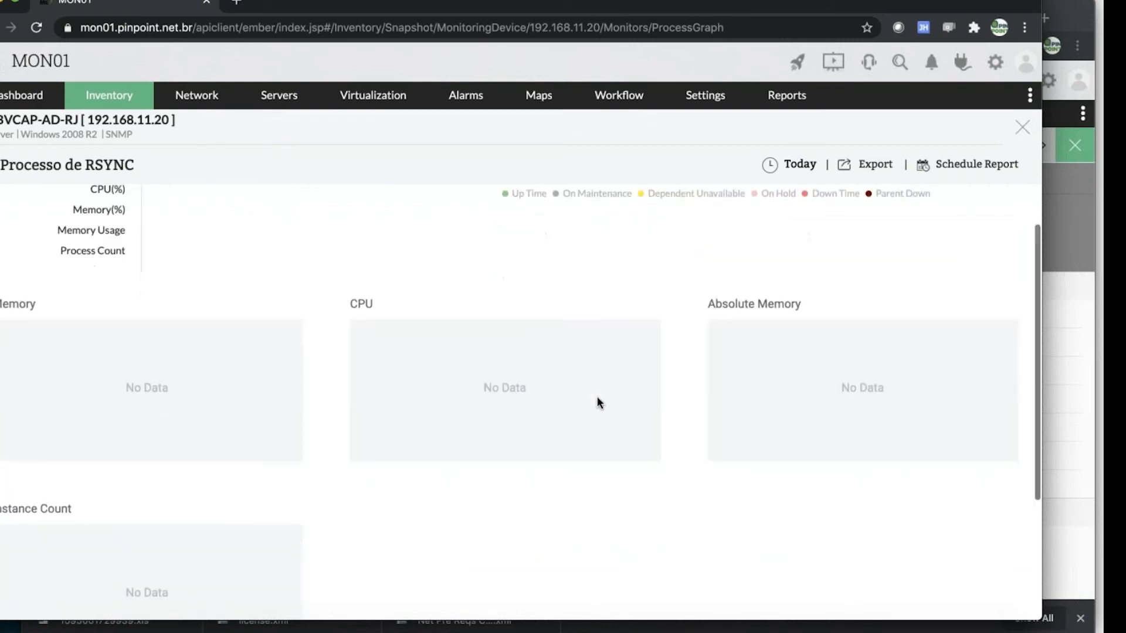
{"action": "scroll", "coordinate": [596, 402], "scroll_direction": "down", "scroll_amount": 2}
{"action": "scroll", "coordinate": [522, 455], "scroll_direction": "down", "scroll_amount": 1}
{"action": "scroll", "coordinate": [687, 418], "scroll_direction": "up", "scroll_amount": 1}
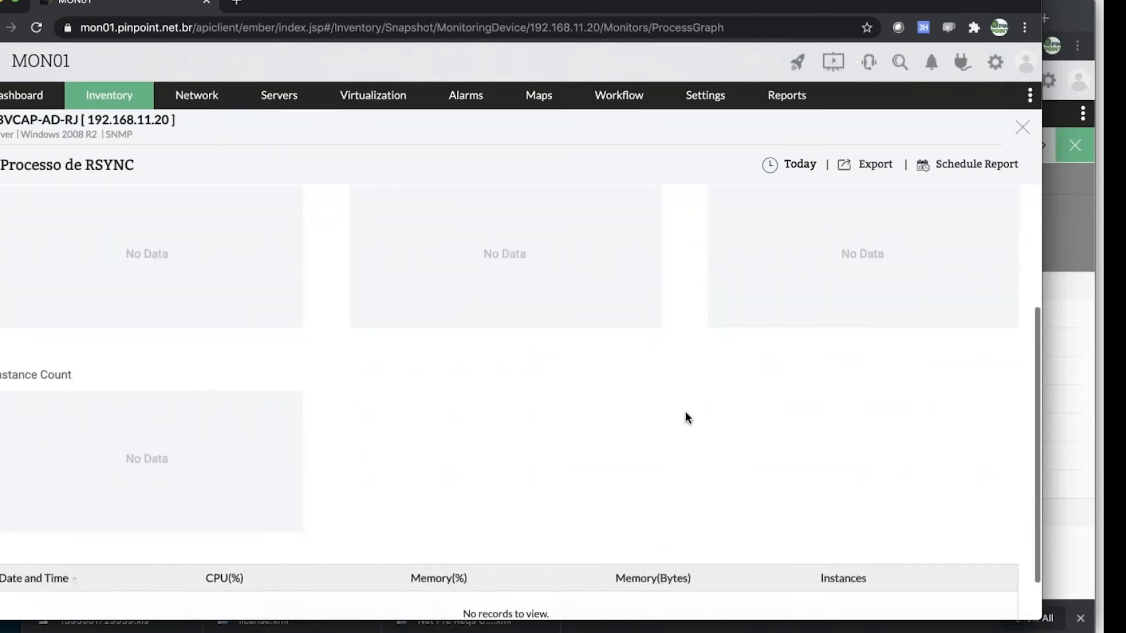
{"action": "scroll", "coordinate": [687, 415], "scroll_direction": "up", "scroll_amount": 3}
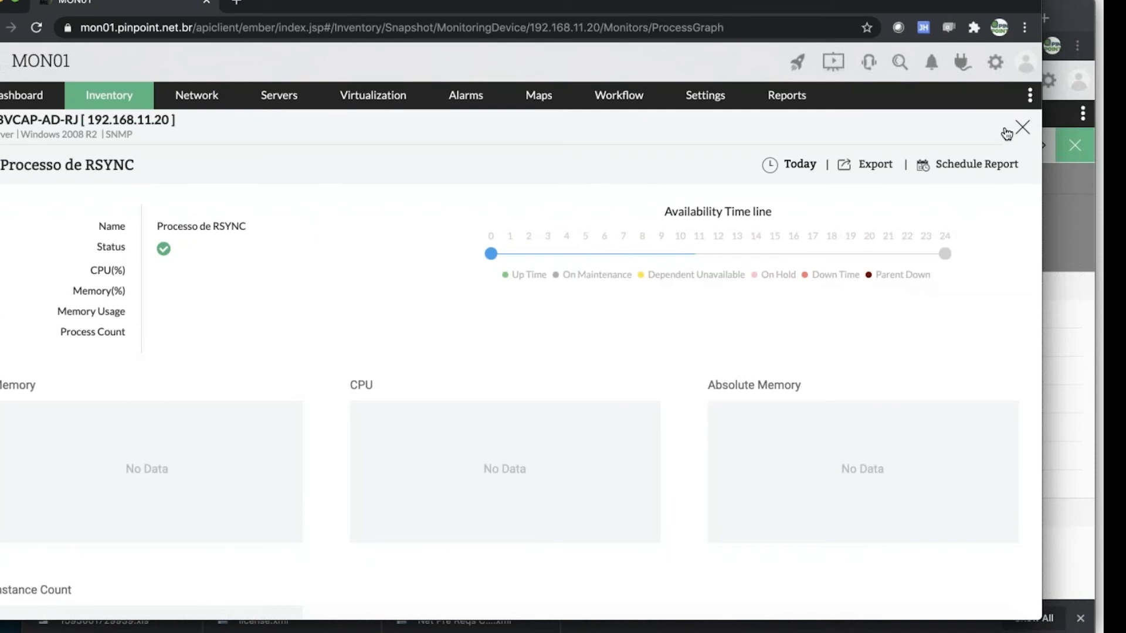
{"action": "left_click", "coordinate": [1021, 128]}
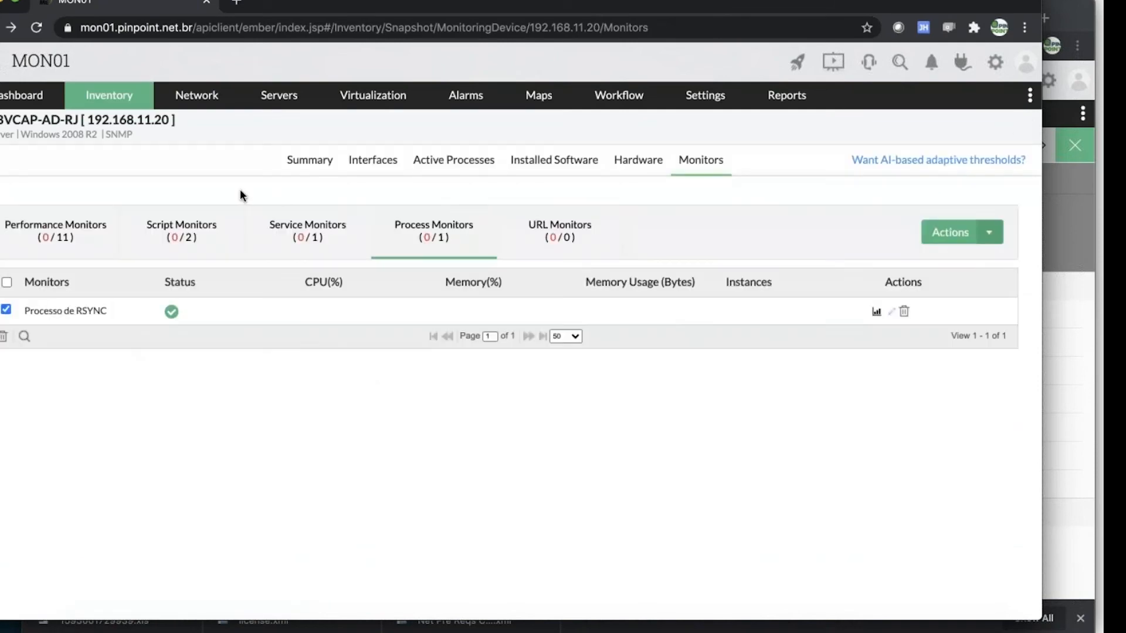
Reload the process monitors by way of the server's summary and check the CPU, memory and instance values of Processo de RSYNC
{"action": "left_click", "coordinate": [330, 166]}
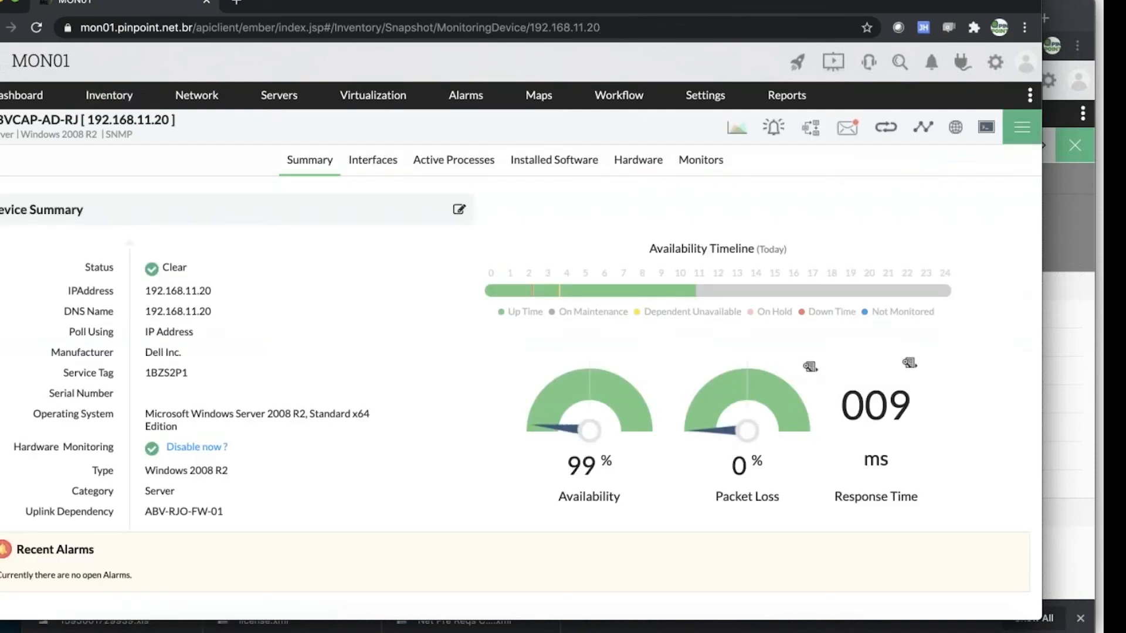
{"action": "left_click", "coordinate": [701, 164]}
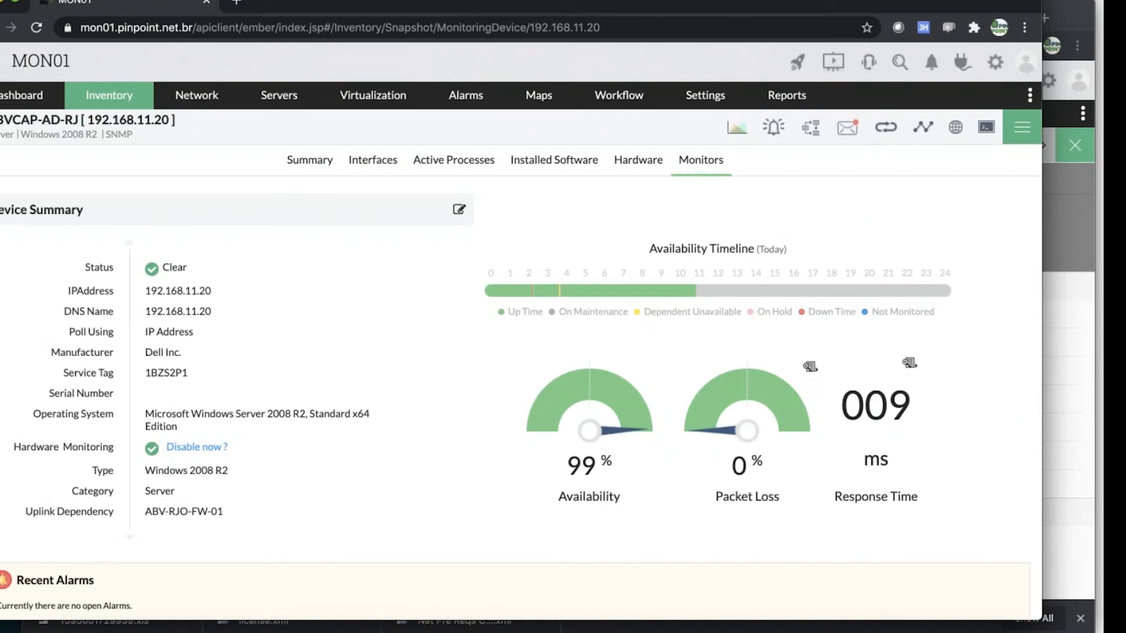
{"action": "left_click", "coordinate": [424, 234]}
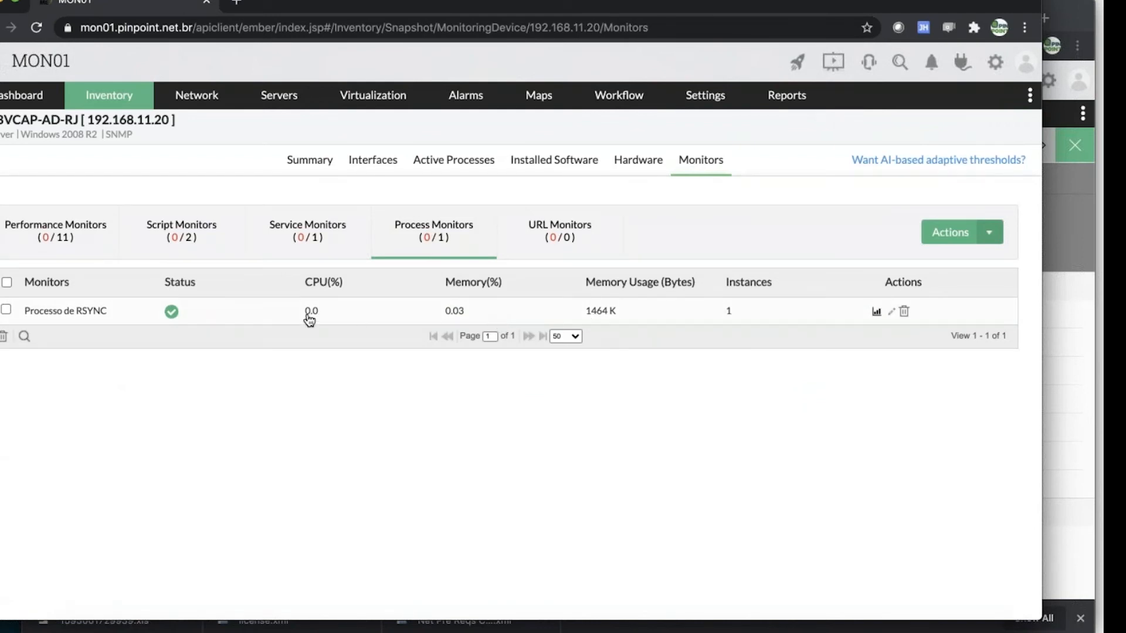
Inspect the data points in Processo de RSYNC's memory, absolute memory and instance count graphs, review its statistics table and return to the monitor list
{"action": "left_click", "coordinate": [84, 311]}
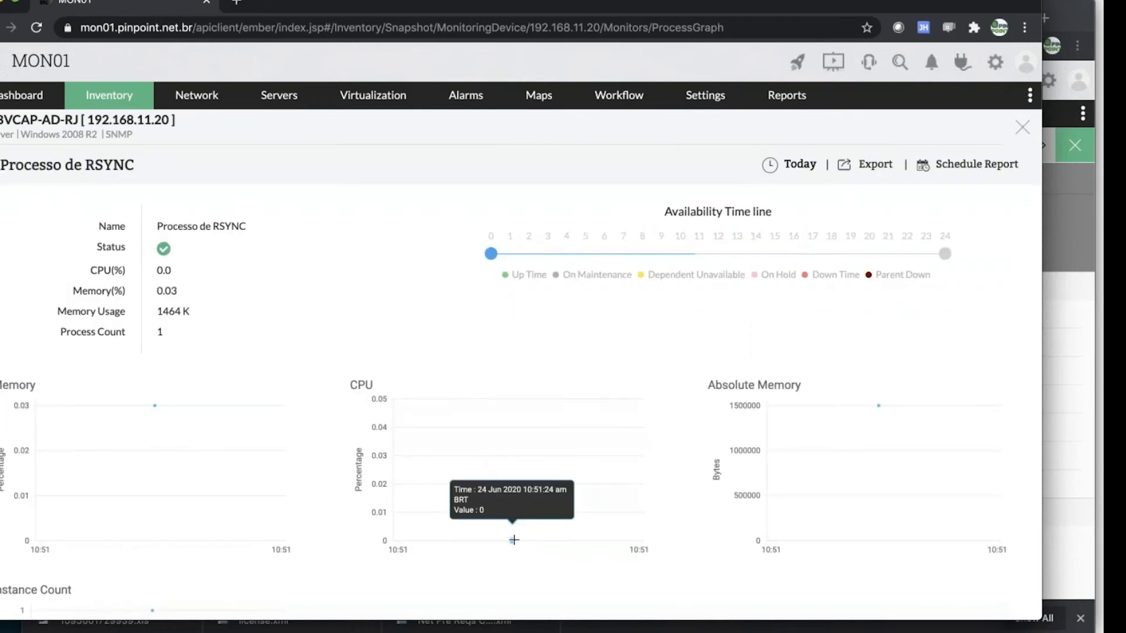
{"action": "mouse_move", "coordinate": [156, 405]}
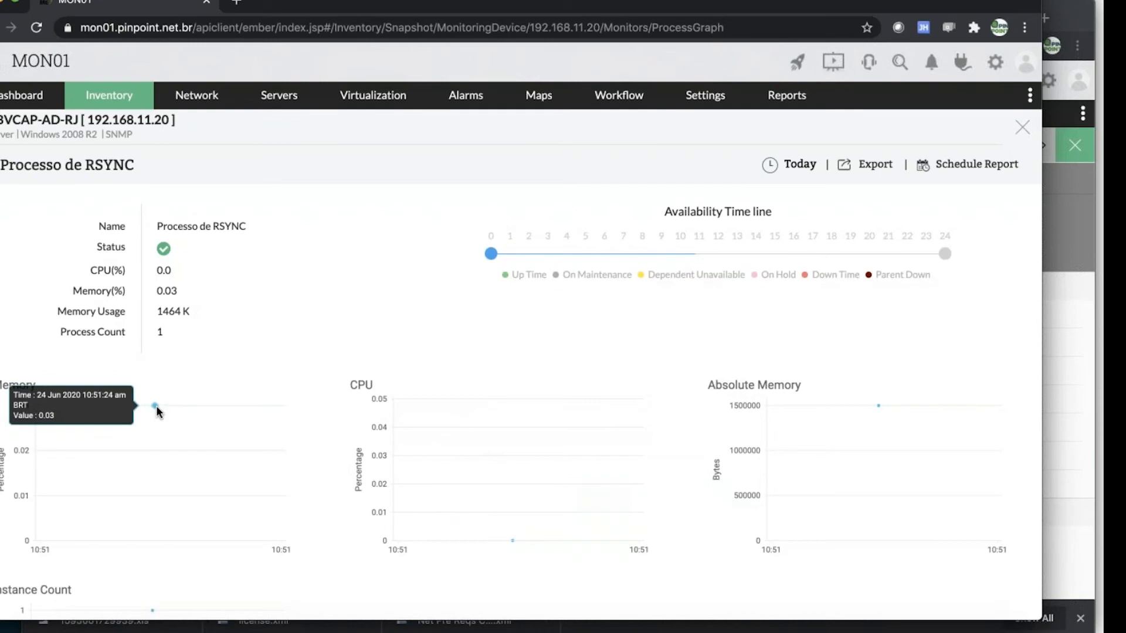
{"action": "mouse_move", "coordinate": [878, 415]}
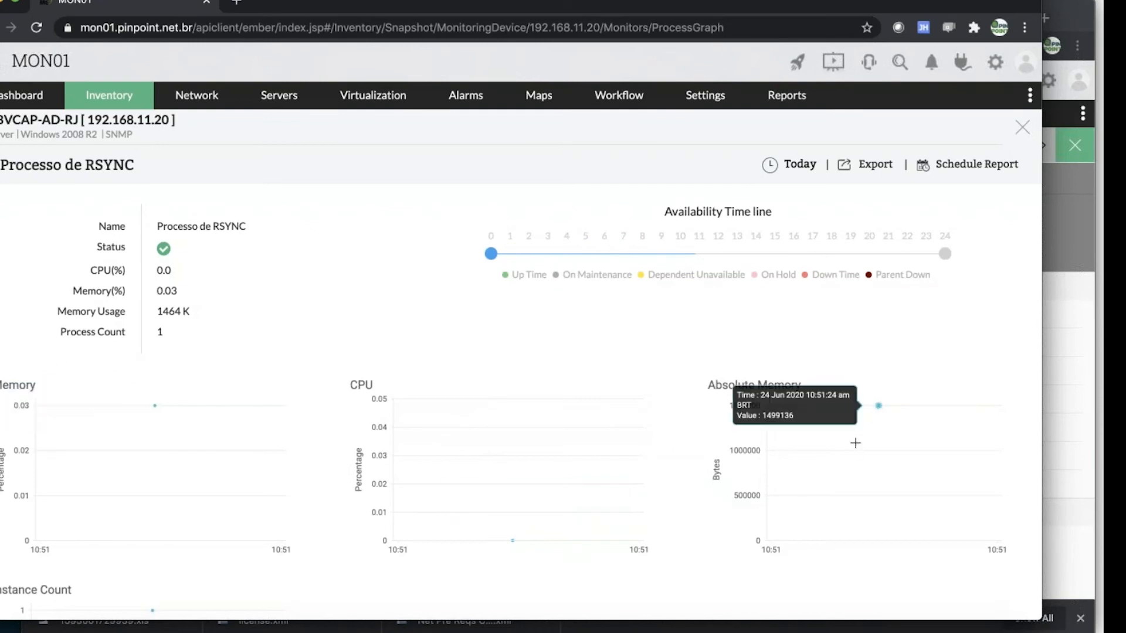
{"action": "scroll", "coordinate": [605, 481], "scroll_direction": "down", "scroll_amount": 4}
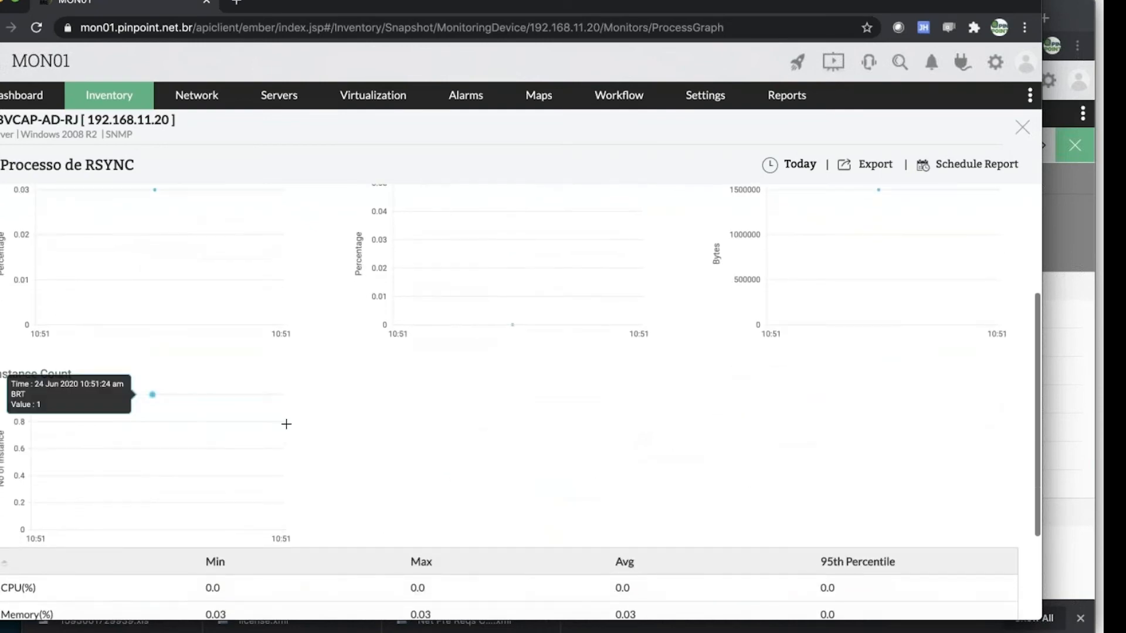
{"action": "scroll", "coordinate": [363, 398], "scroll_direction": "down", "scroll_amount": 2}
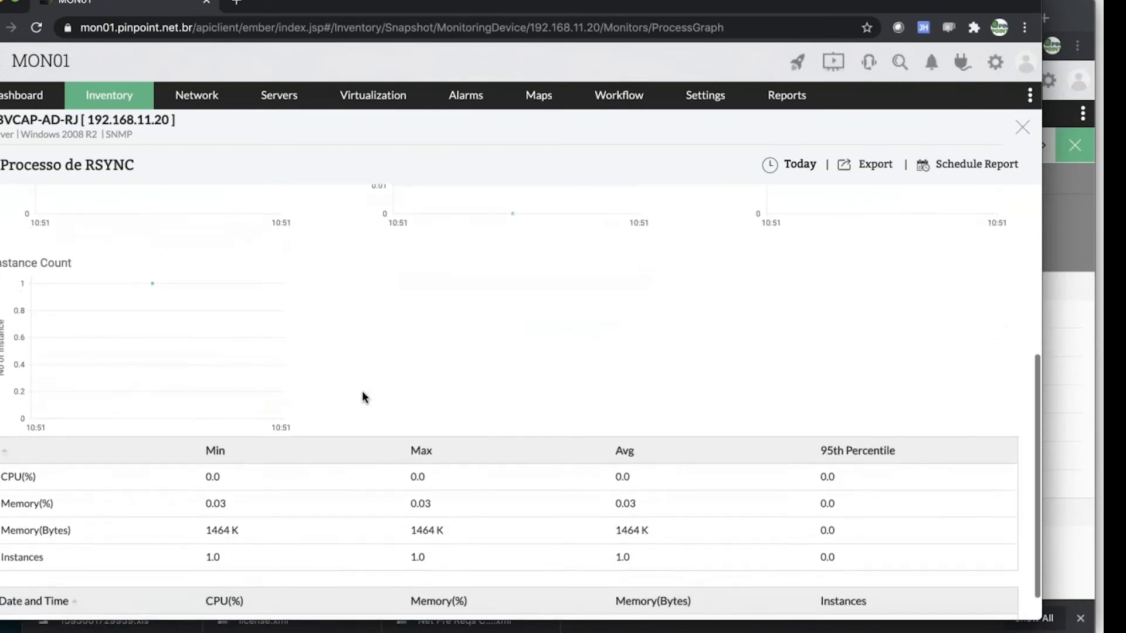
{"action": "scroll", "coordinate": [364, 396], "scroll_direction": "up", "scroll_amount": 6}
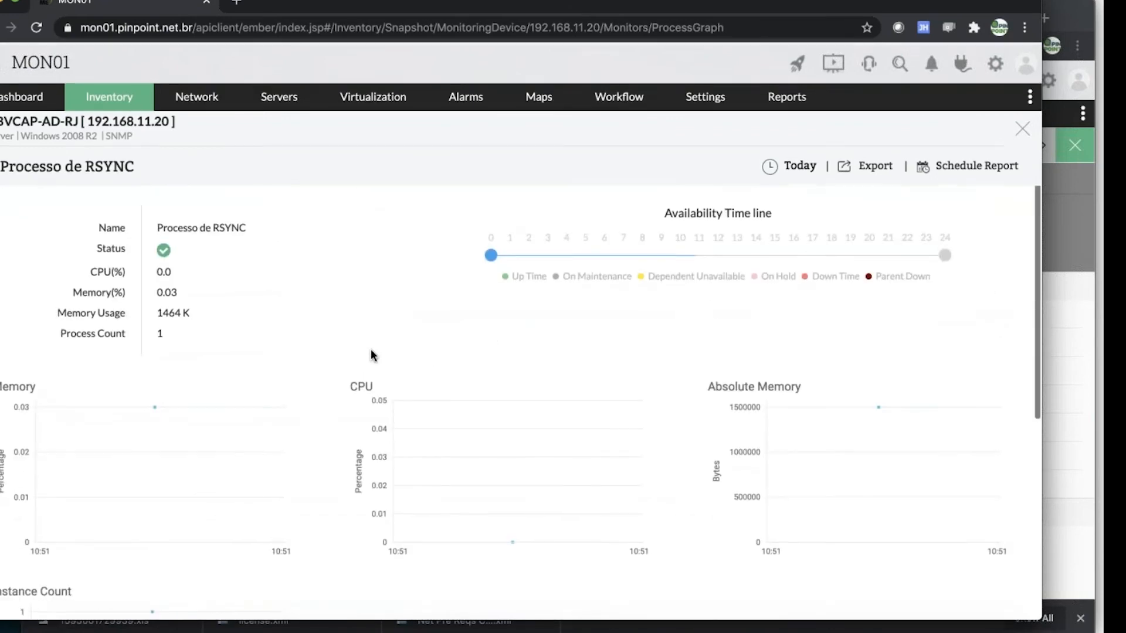
{"action": "left_click", "coordinate": [1020, 128]}
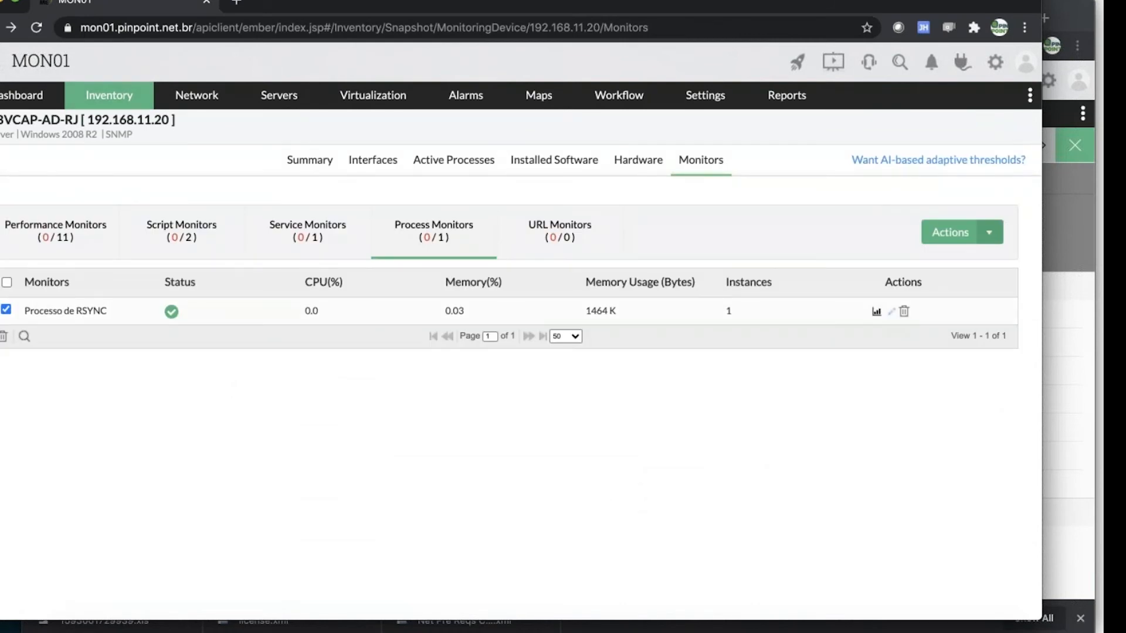
Delete the Processo de RSYNC process monitor from the server and confirm the deletion
{"action": "left_click", "coordinate": [903, 311]}
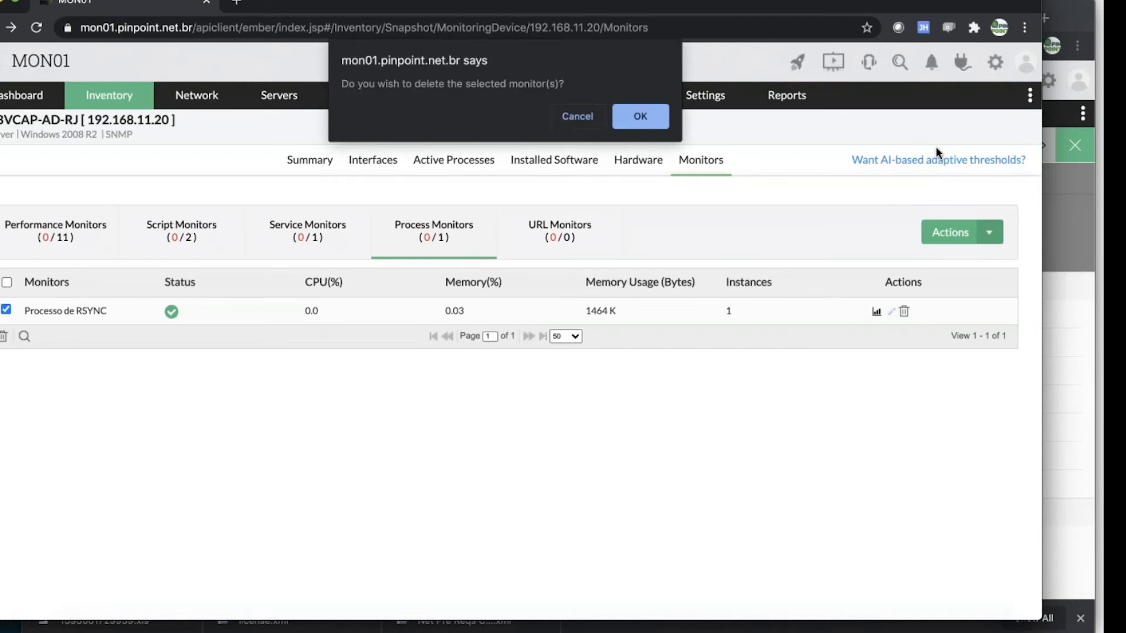
{"action": "left_click", "coordinate": [640, 116]}
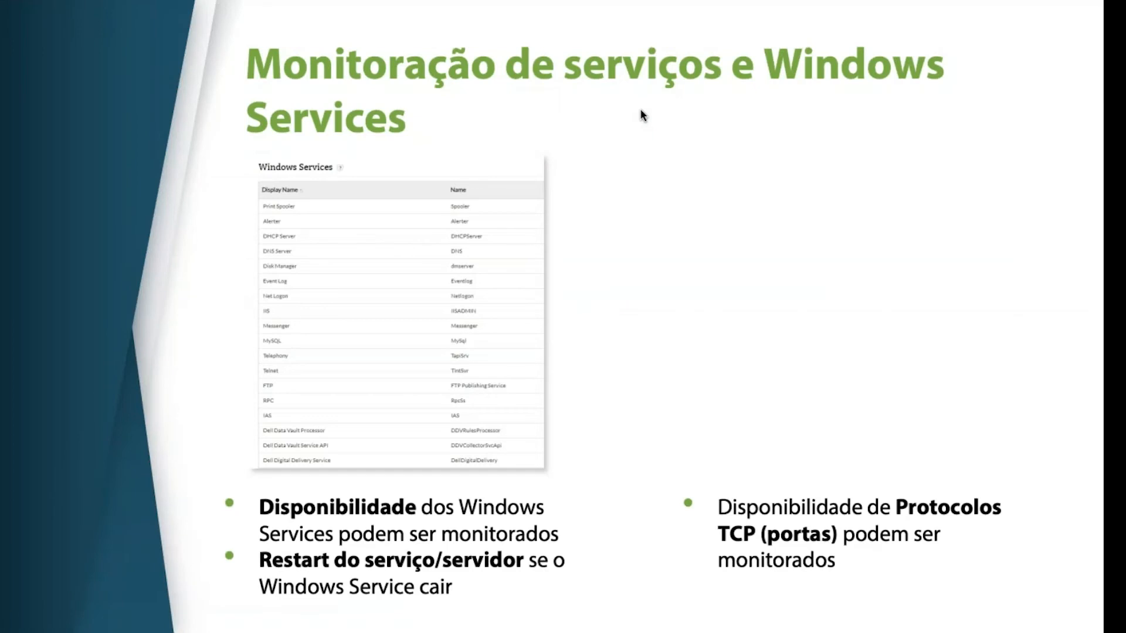
{"action": "key", "text": "Right"}
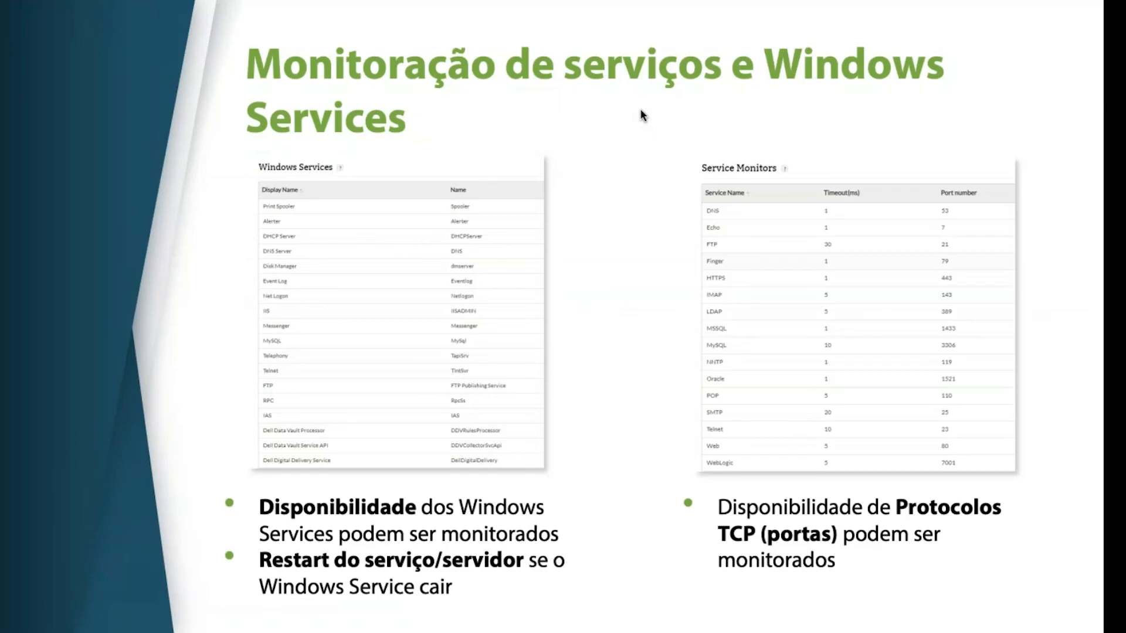
{"action": "key", "text": "Right"}
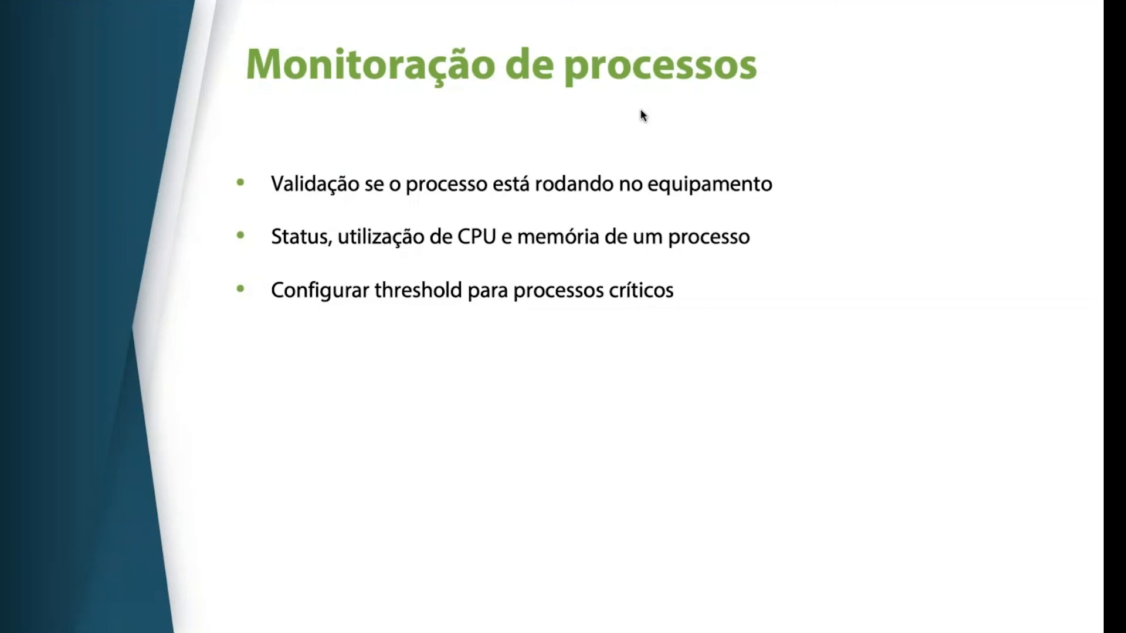
{"action": "key", "text": "Right"}
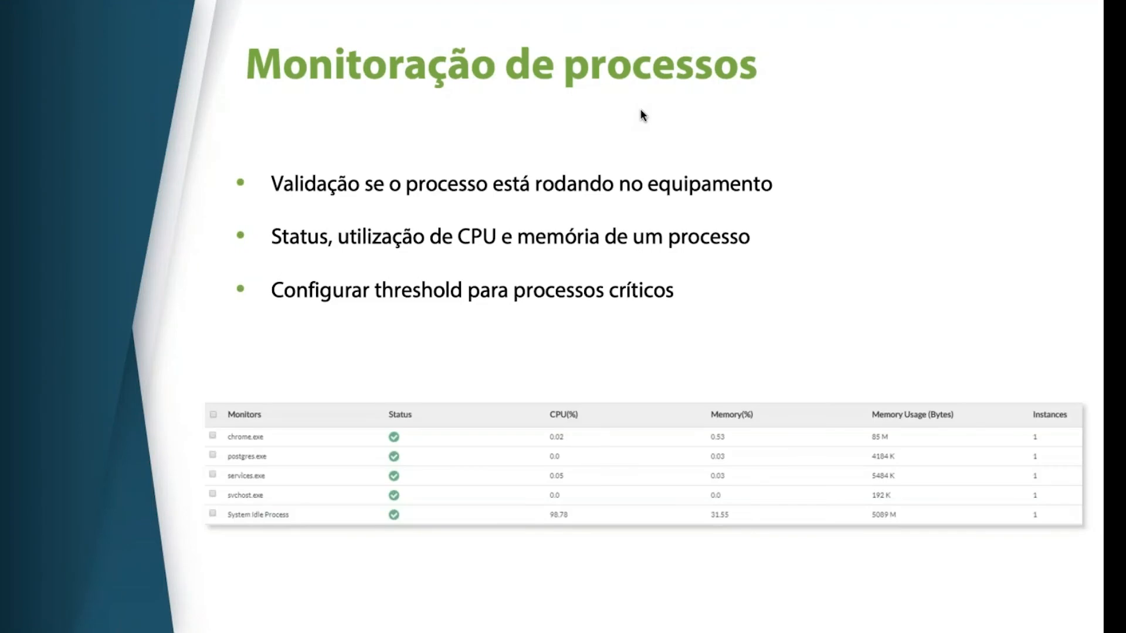
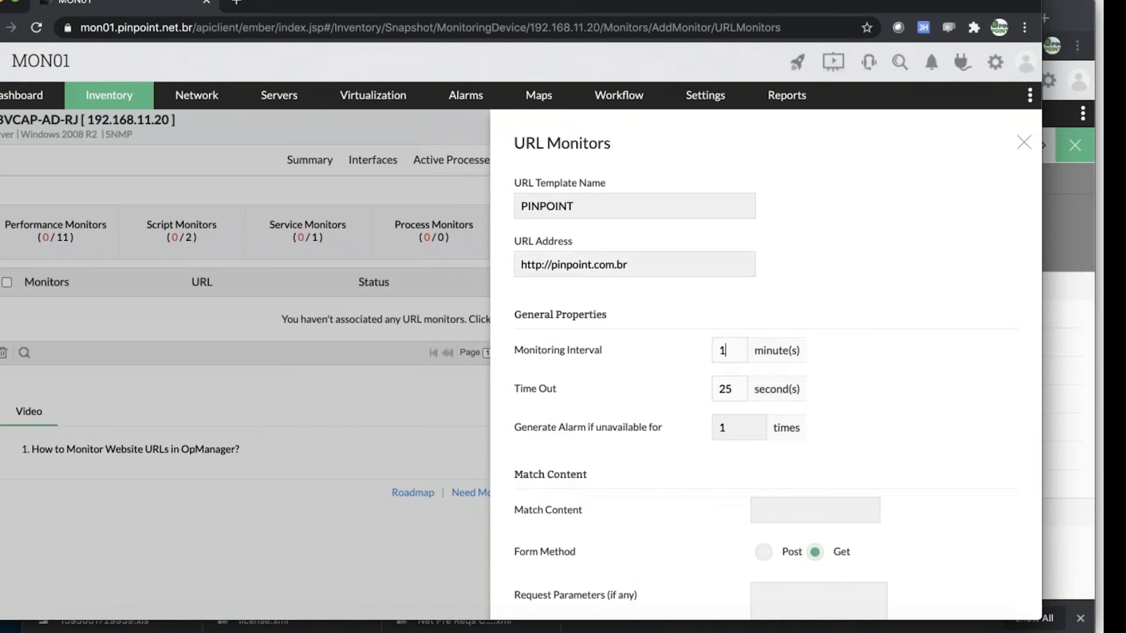
Set the PINPOINT URL monitor to generate an alarm if unavailable for 2 times and to match the content PINPOINT
{"action": "left_click_drag", "start_coordinate": [728, 428], "coordinate": [697, 432]}
{"action": "type", "text": "2"}
{"action": "scroll", "coordinate": [723, 463], "scroll_direction": "down", "scroll_amount": 3}
{"action": "left_click", "coordinate": [776, 360]}
{"action": "type", "text": "PINPOINT"}
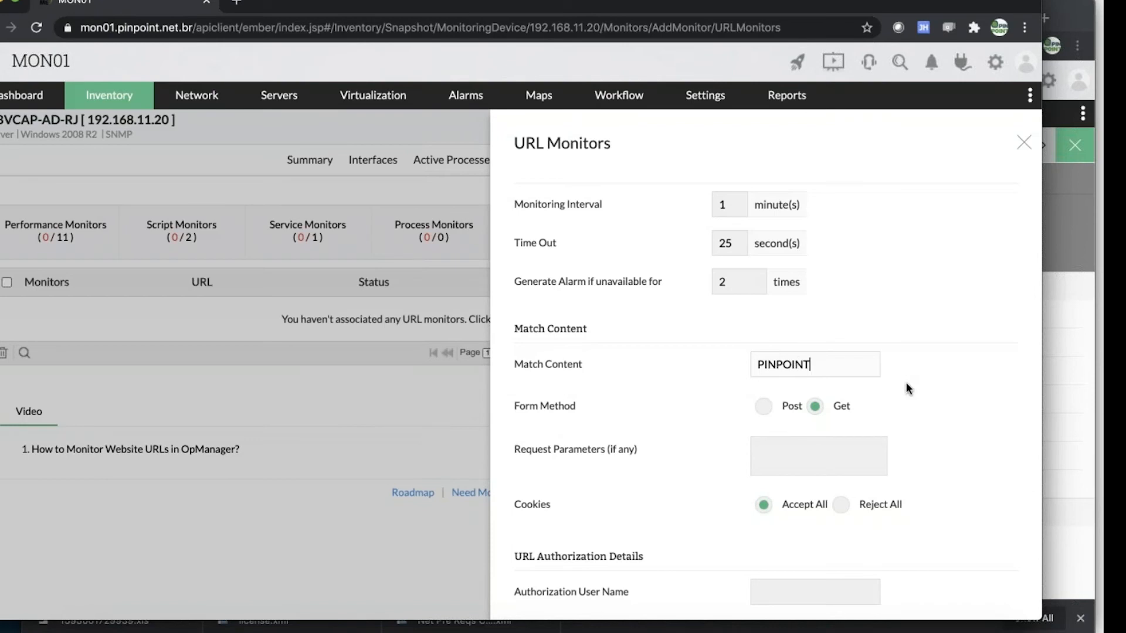
Review the form method, cookies and authorization settings of the URL monitor and save it
{"action": "scroll", "coordinate": [906, 385], "scroll_direction": "down", "scroll_amount": 2}
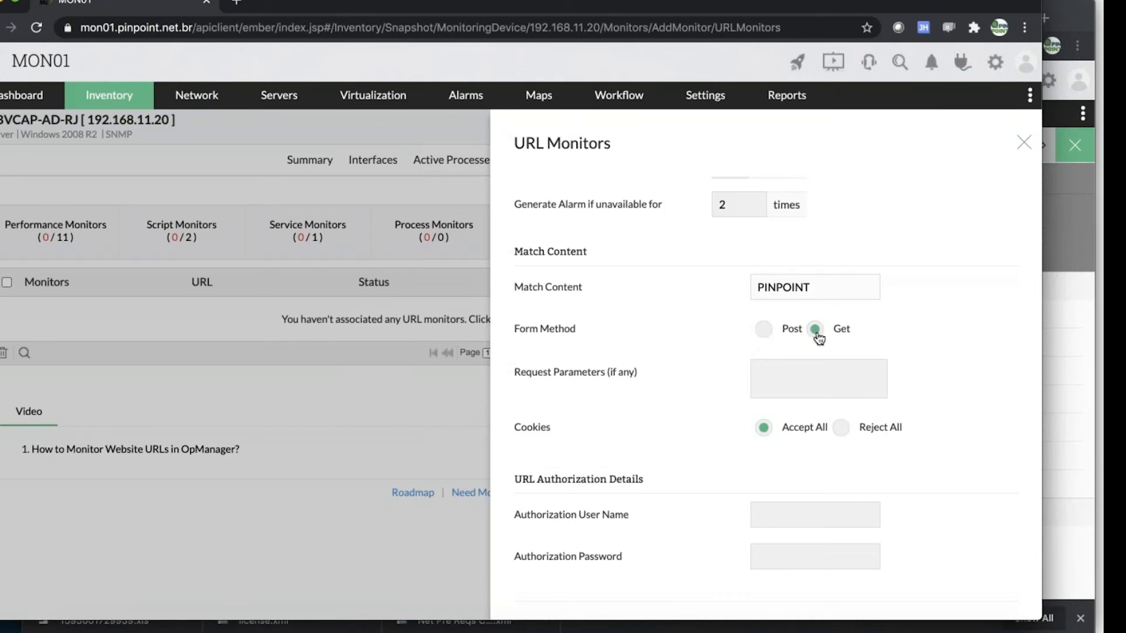
{"action": "scroll", "coordinate": [802, 381], "scroll_direction": "up", "scroll_amount": 1}
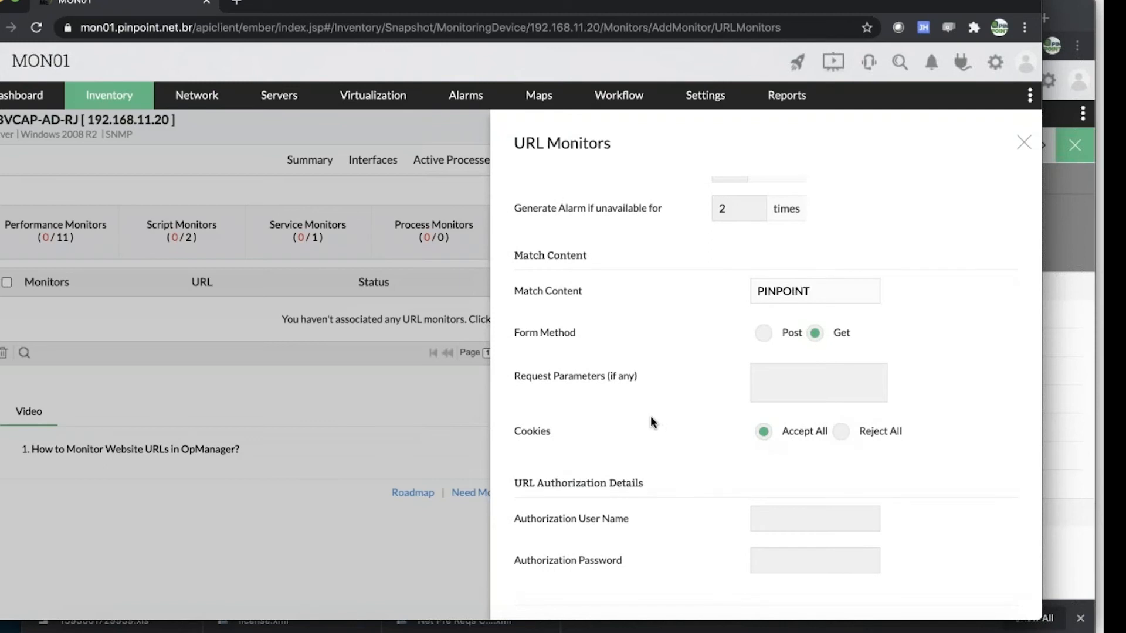
{"action": "scroll", "coordinate": [653, 422], "scroll_direction": "down", "scroll_amount": 1}
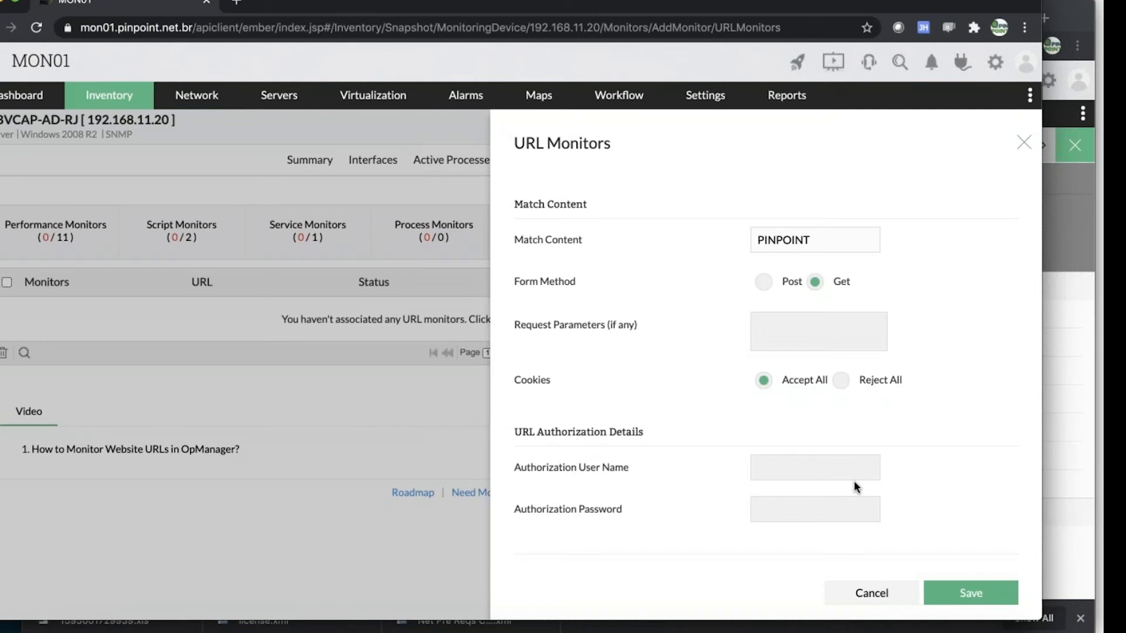
{"action": "scroll", "coordinate": [878, 392], "scroll_direction": "up", "scroll_amount": 5}
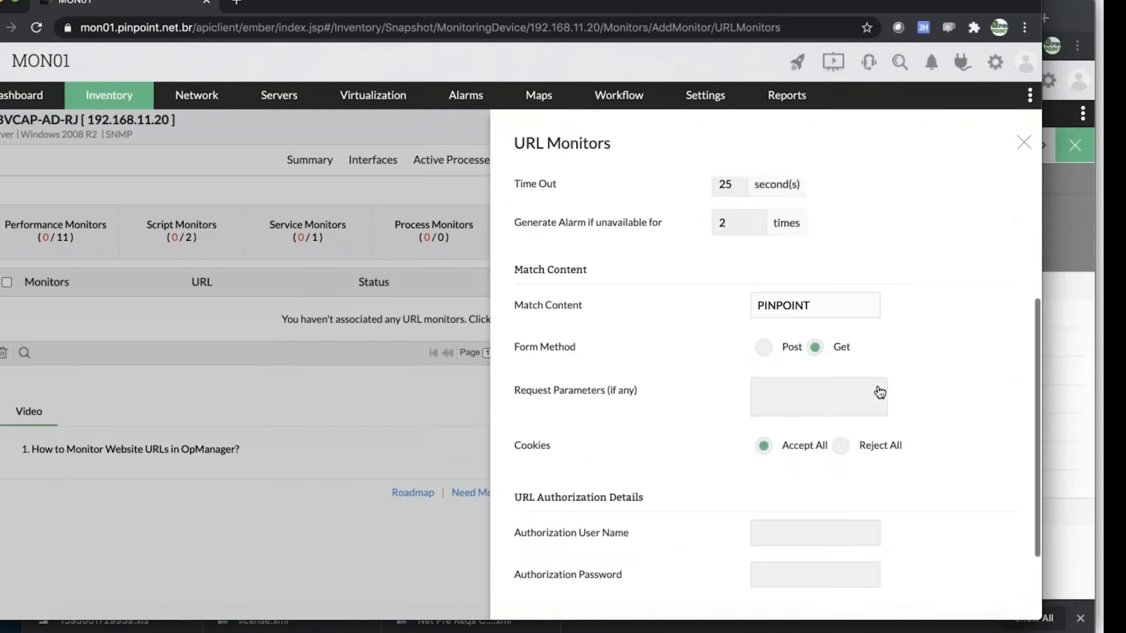
{"action": "scroll", "coordinate": [983, 530], "scroll_direction": "down", "scroll_amount": 5}
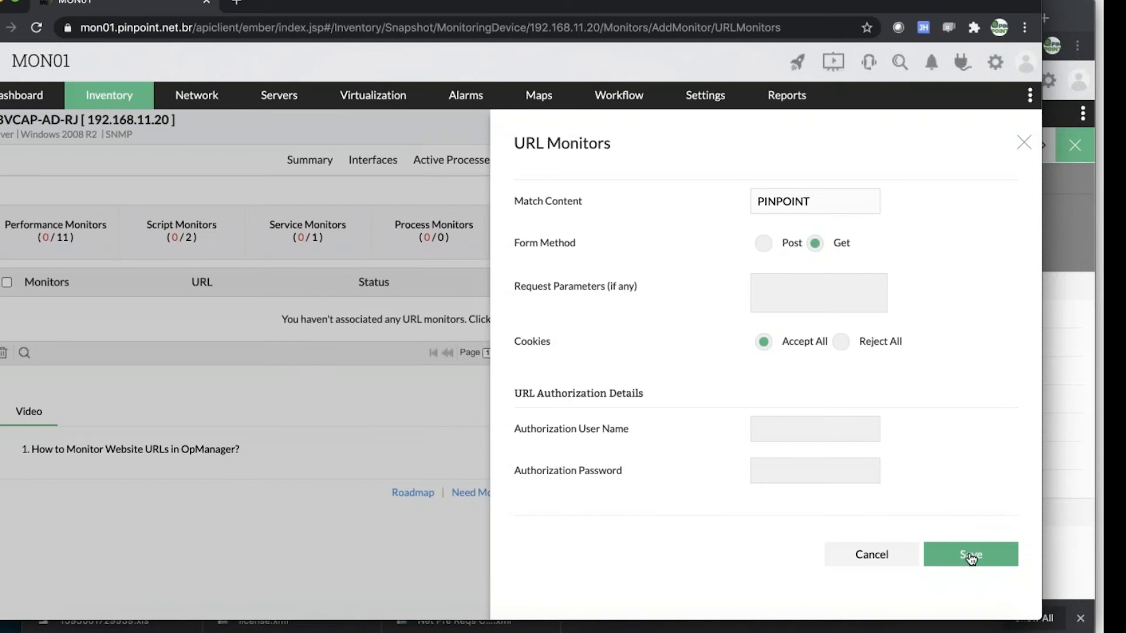
{"action": "left_click", "coordinate": [971, 555]}
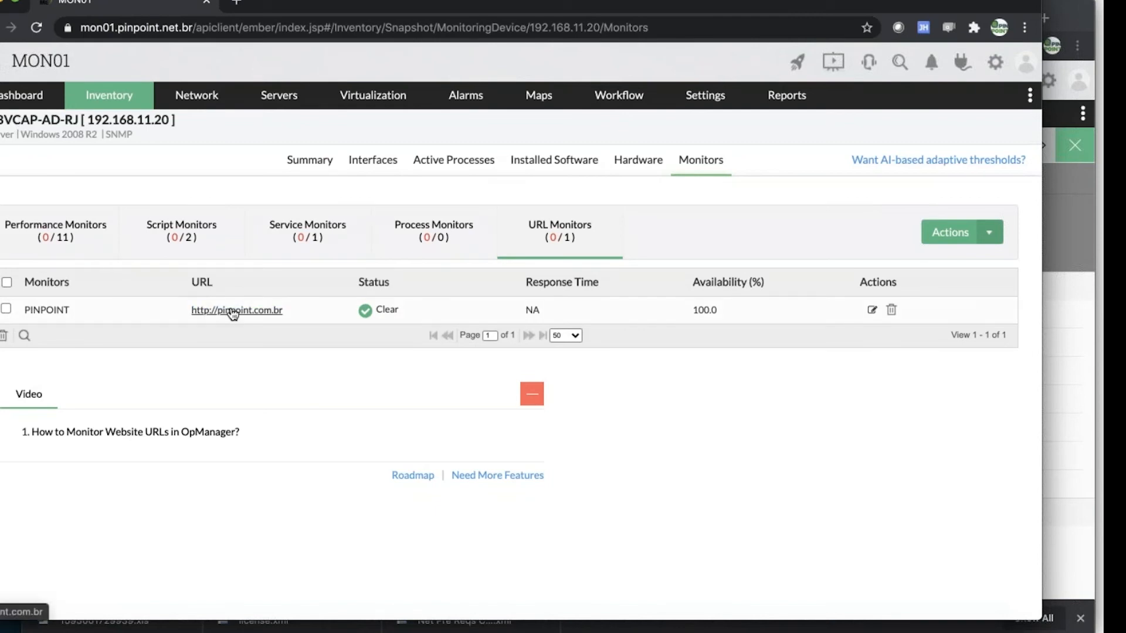
View the PINPOINT URL monitor's summary, return to its parent server and update the server's status
{"action": "left_click", "coordinate": [46, 311]}
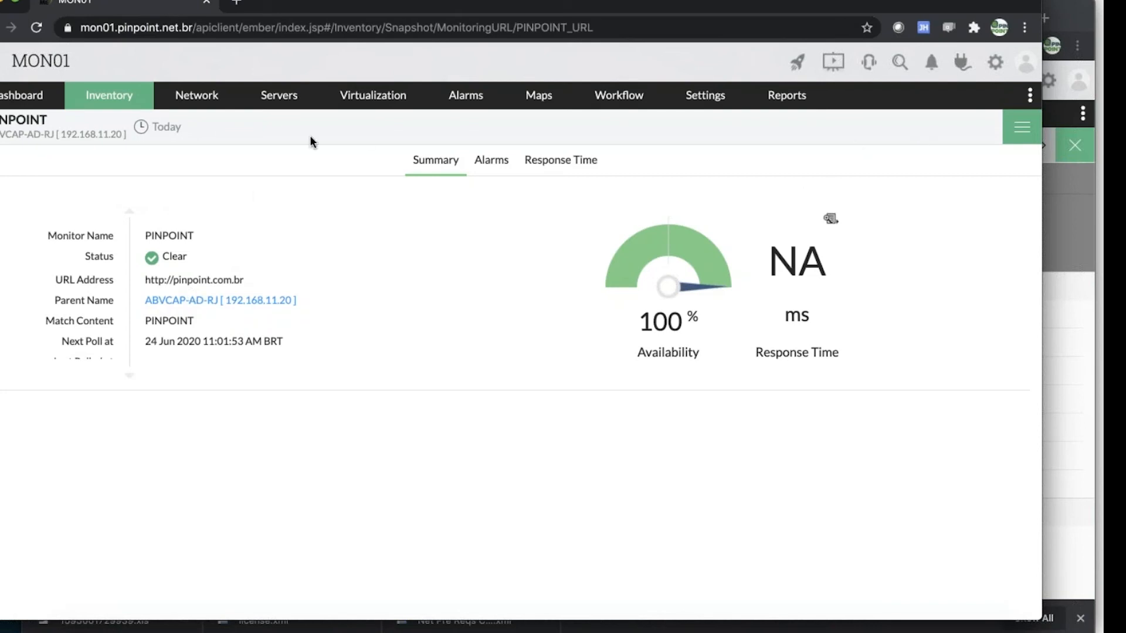
{"action": "left_click", "coordinate": [185, 301]}
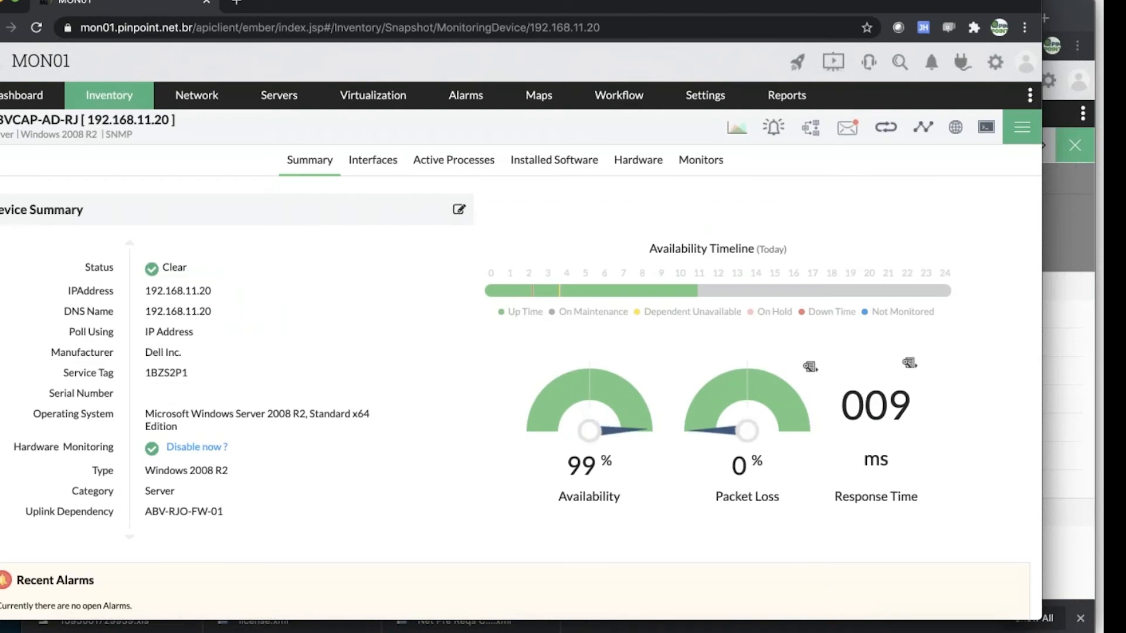
{"action": "left_click", "coordinate": [1022, 134]}
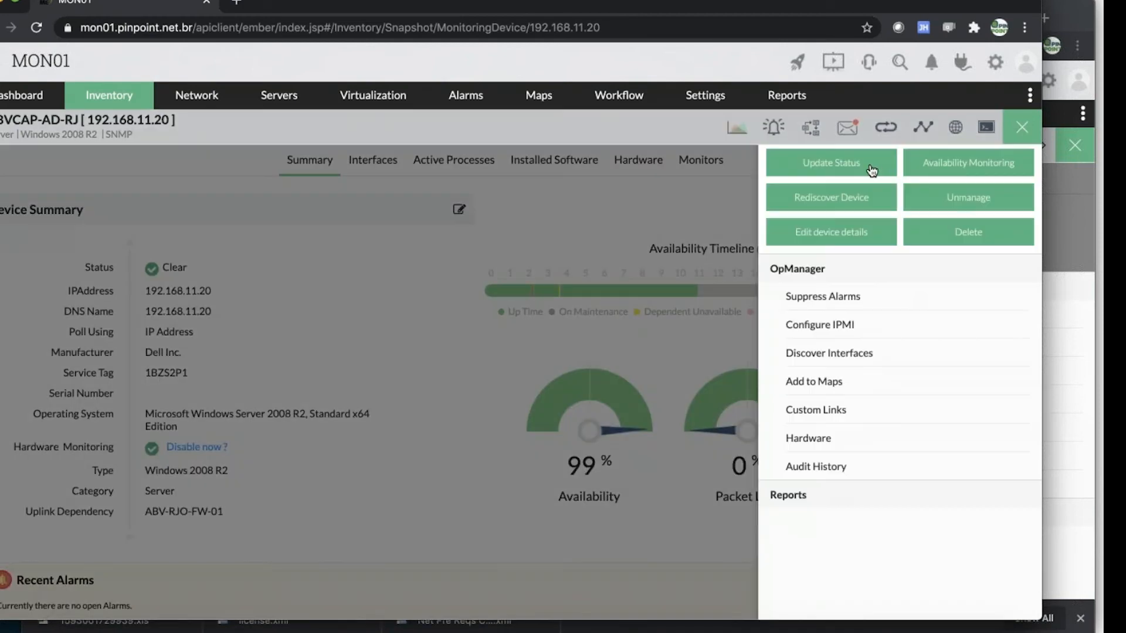
{"action": "left_click", "coordinate": [872, 170]}
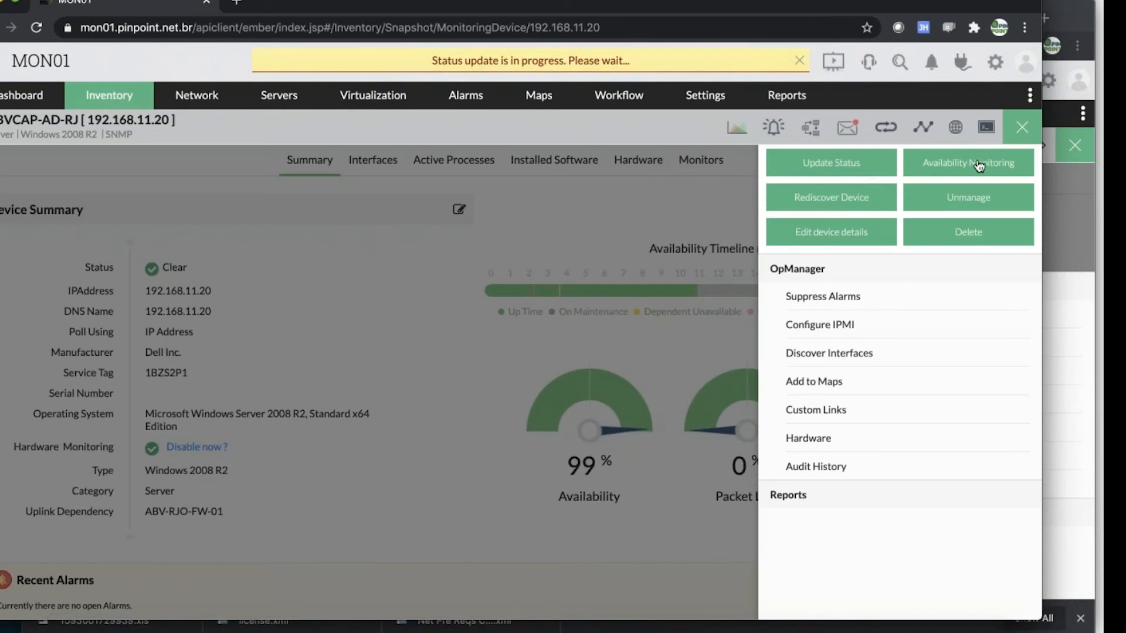
{"action": "left_click", "coordinate": [1023, 128]}
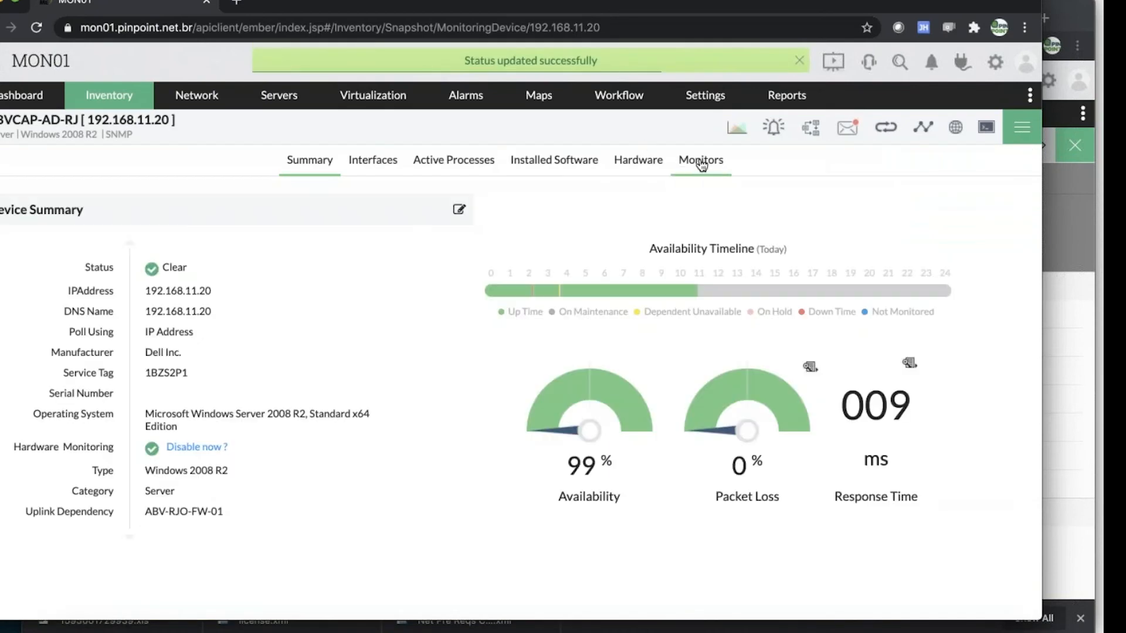
Go back to the server's URL monitors and examine the monitor details of PINPOINT
{"action": "left_click", "coordinate": [701, 162]}
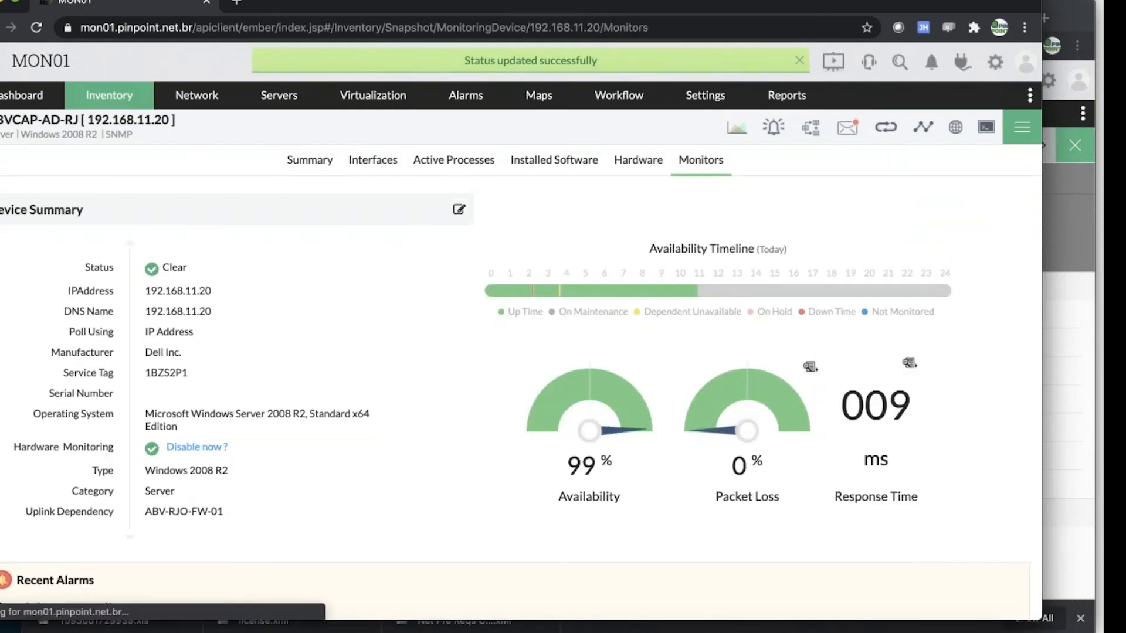
{"action": "left_click", "coordinate": [430, 237]}
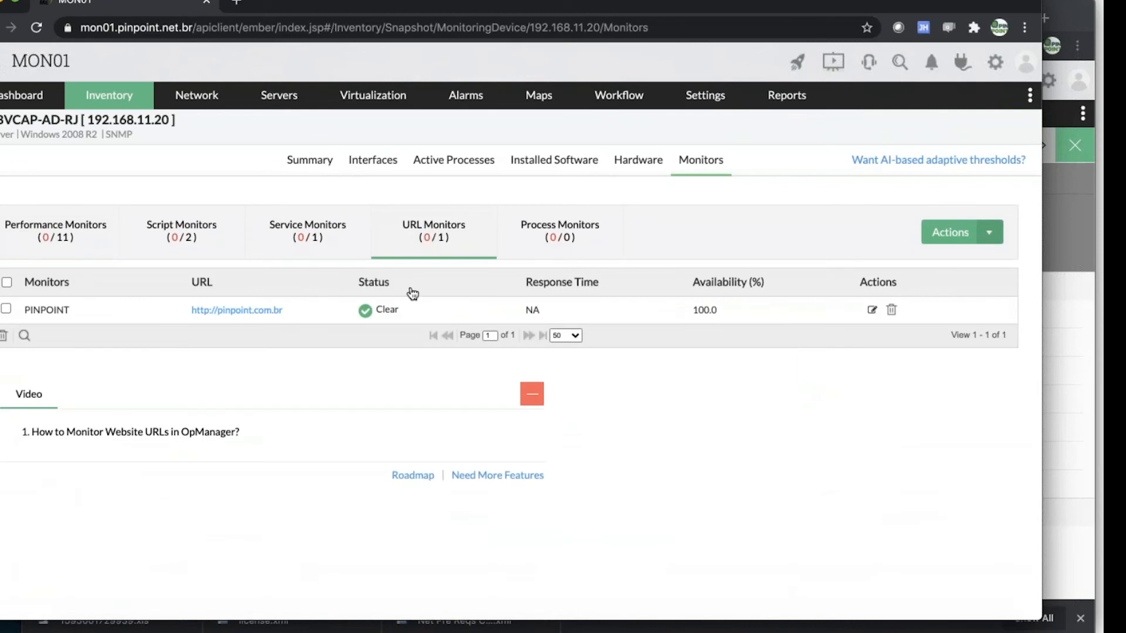
{"action": "left_click", "coordinate": [45, 316]}
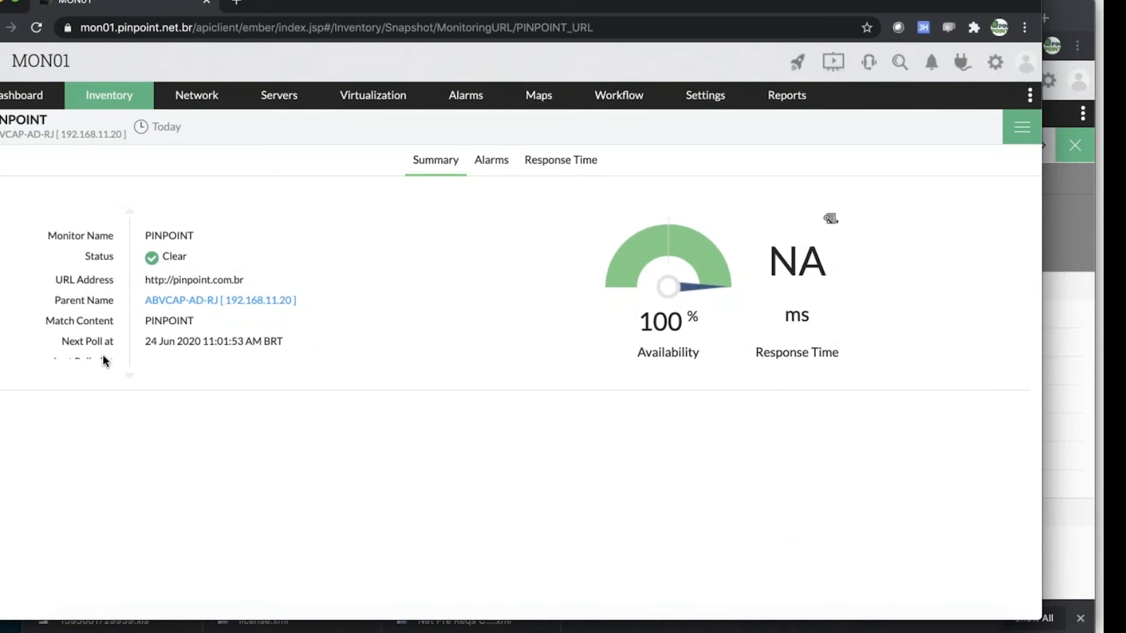
{"action": "left_click", "coordinate": [129, 377]}
Run a URL test on the PINPOINT monitor, review the returned page source and close the test results
{"action": "left_click", "coordinate": [1005, 130]}
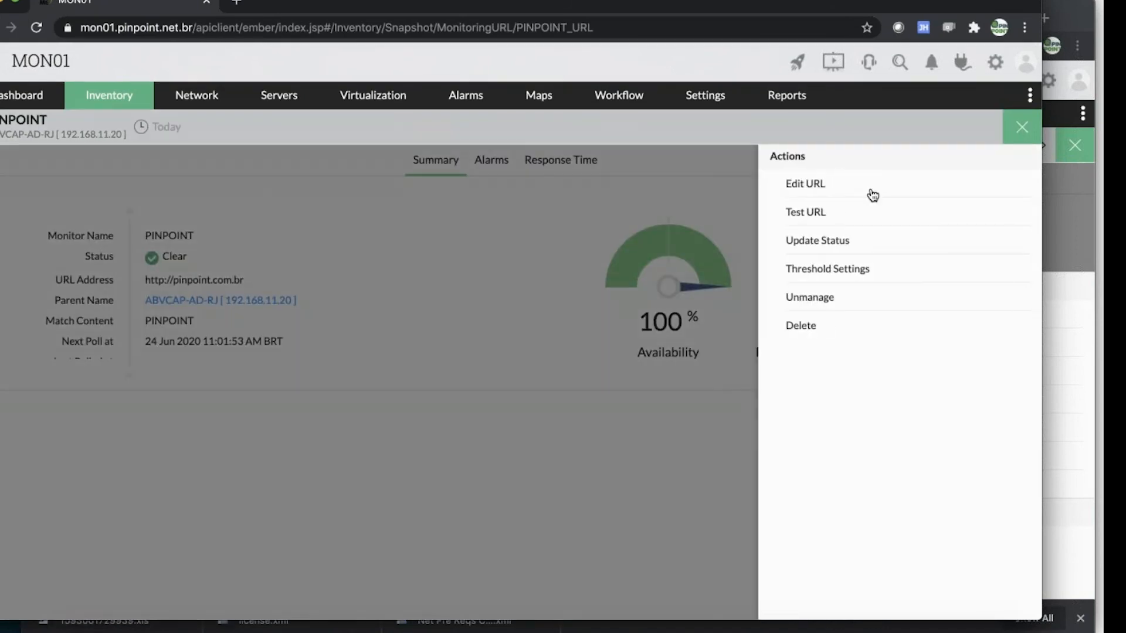
{"action": "left_click", "coordinate": [810, 215]}
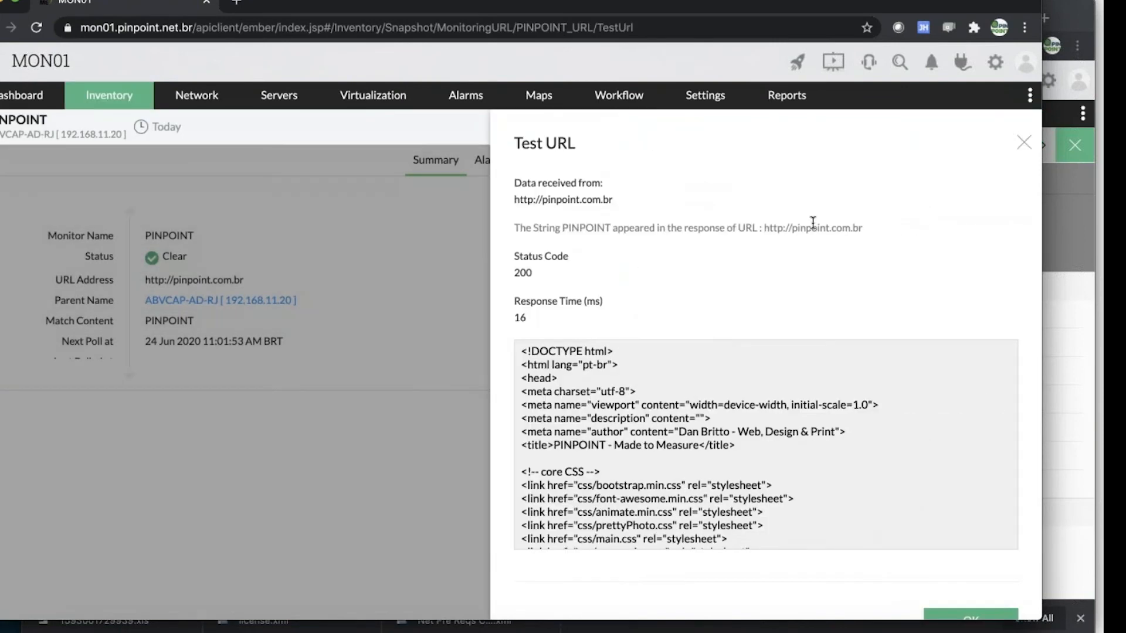
{"action": "scroll", "coordinate": [750, 465], "scroll_direction": "down", "scroll_amount": 6}
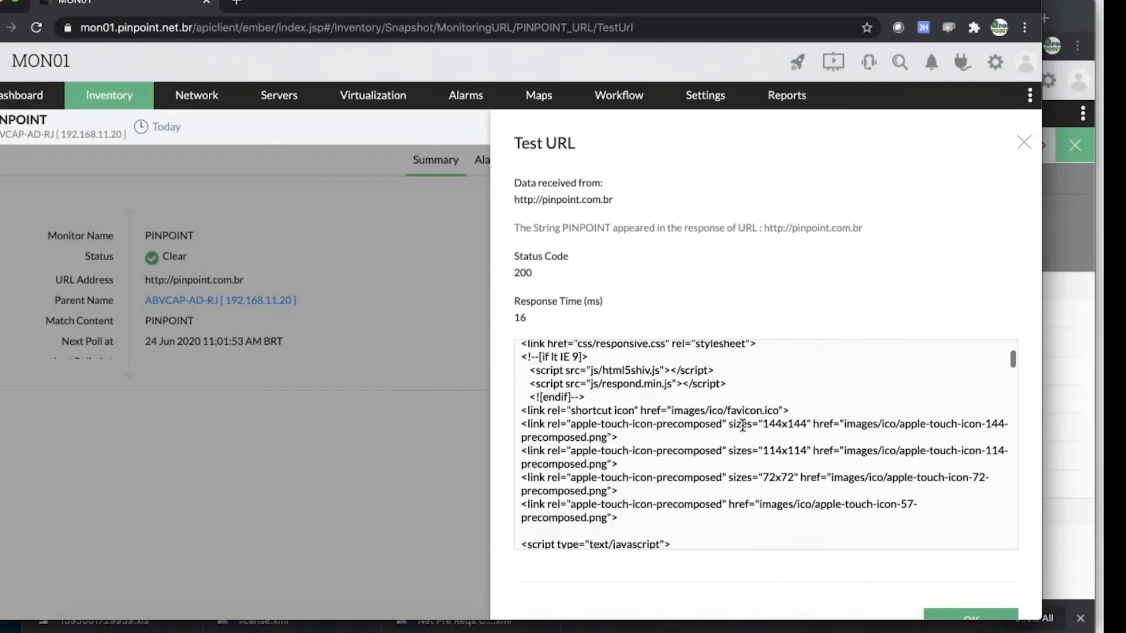
{"action": "scroll", "coordinate": [742, 423], "scroll_direction": "down", "scroll_amount": 3}
{"action": "scroll", "coordinate": [1009, 374], "scroll_direction": "down", "scroll_amount": 5}
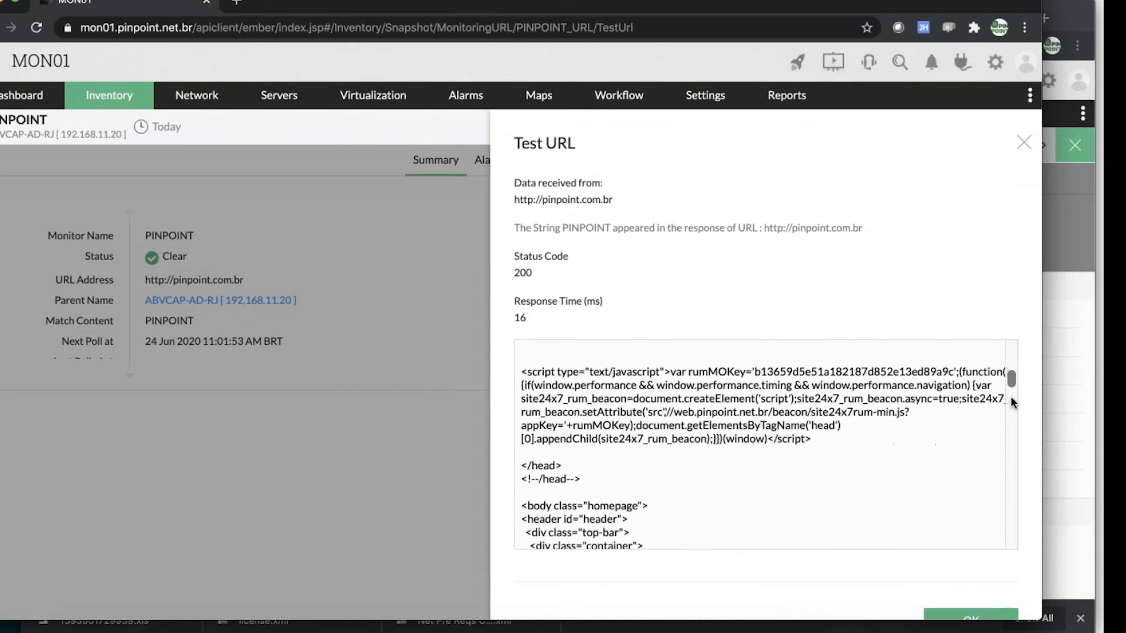
{"action": "scroll", "coordinate": [1009, 469], "scroll_direction": "down", "scroll_amount": 10}
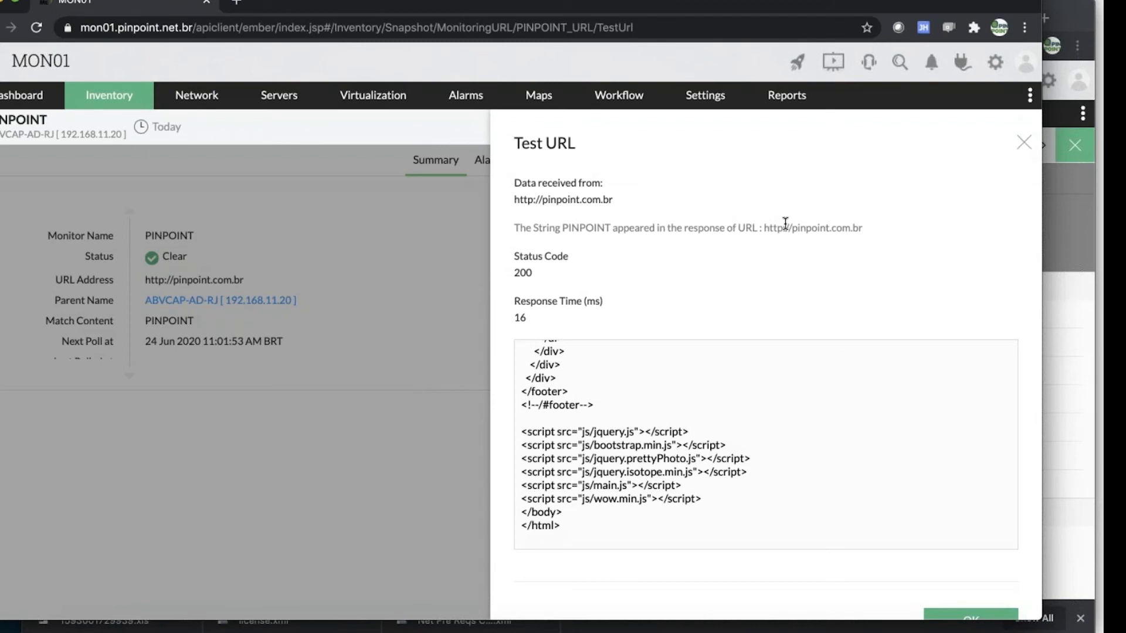
{"action": "scroll", "coordinate": [645, 217], "scroll_direction": "down", "scroll_amount": 1}
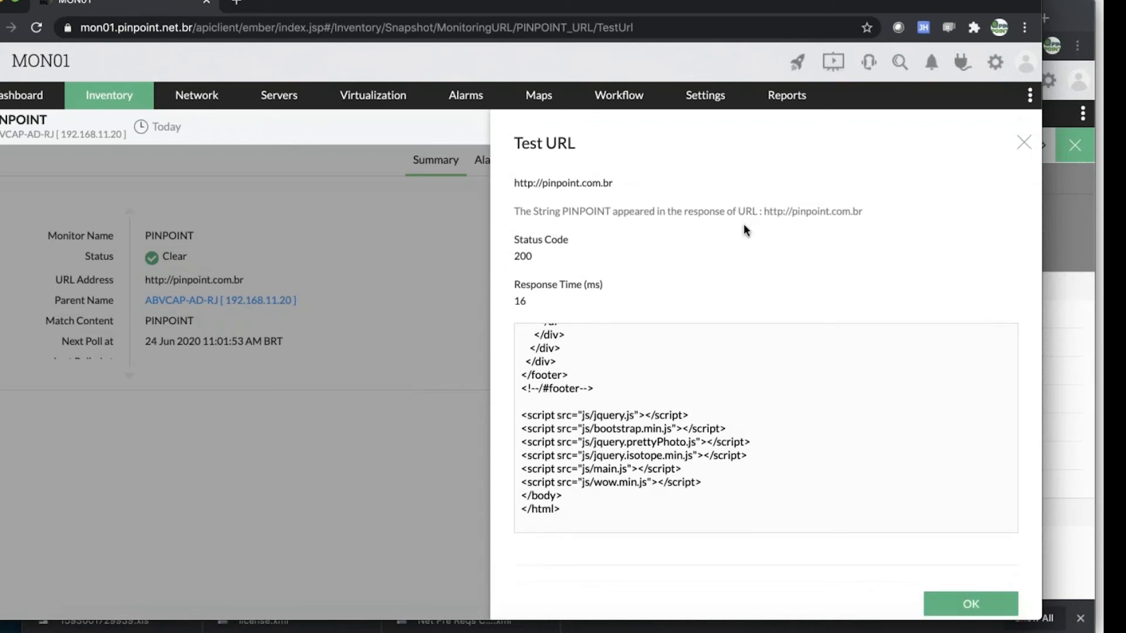
{"action": "left_click", "coordinate": [1022, 142]}
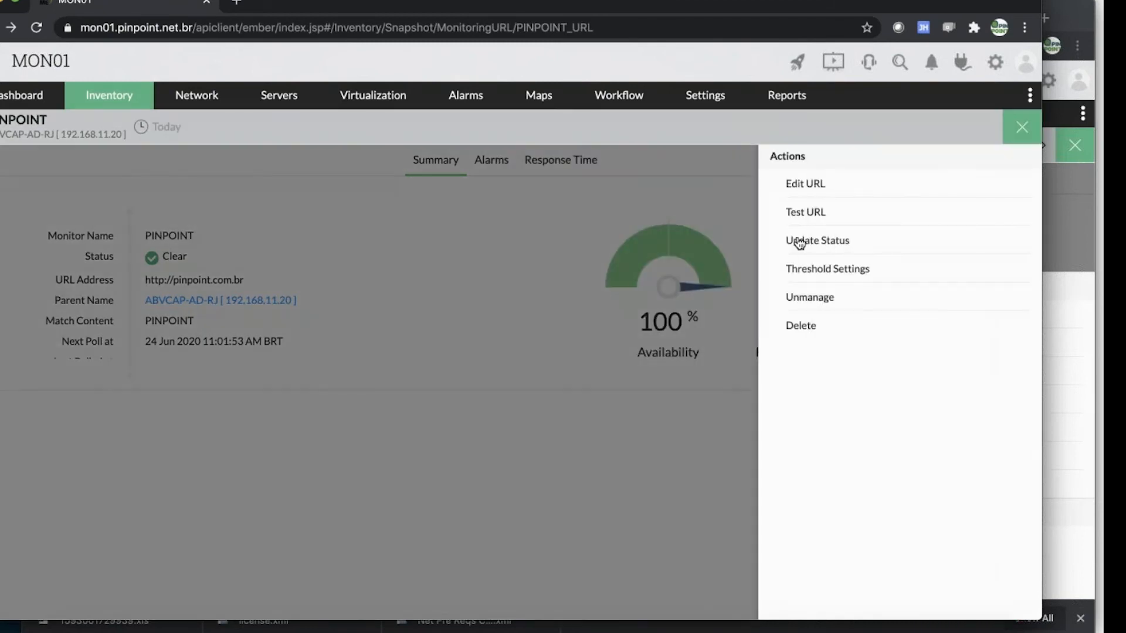
Edit the PINPOINT URL monitor so its match content is TESTE IGNORAR and save the change
{"action": "left_click", "coordinate": [809, 184]}
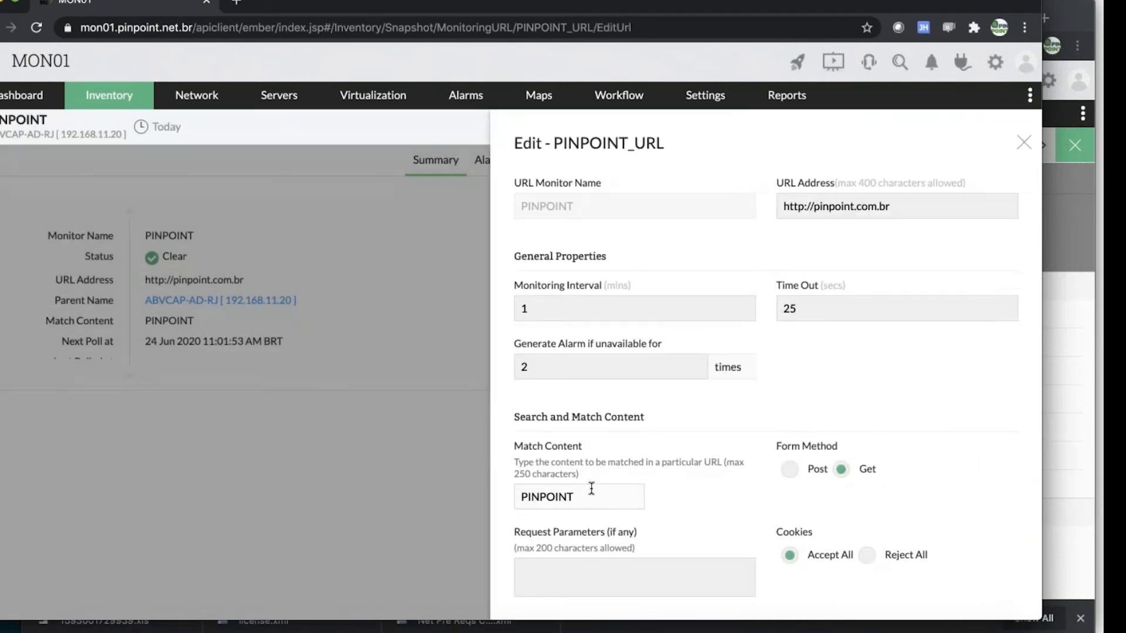
{"action": "left_click_drag", "start_coordinate": [577, 496], "coordinate": [490, 496]}
{"action": "type", "text": "TESTE IGNORAR"}
{"action": "scroll", "coordinate": [661, 511], "scroll_direction": "down", "scroll_amount": 6}
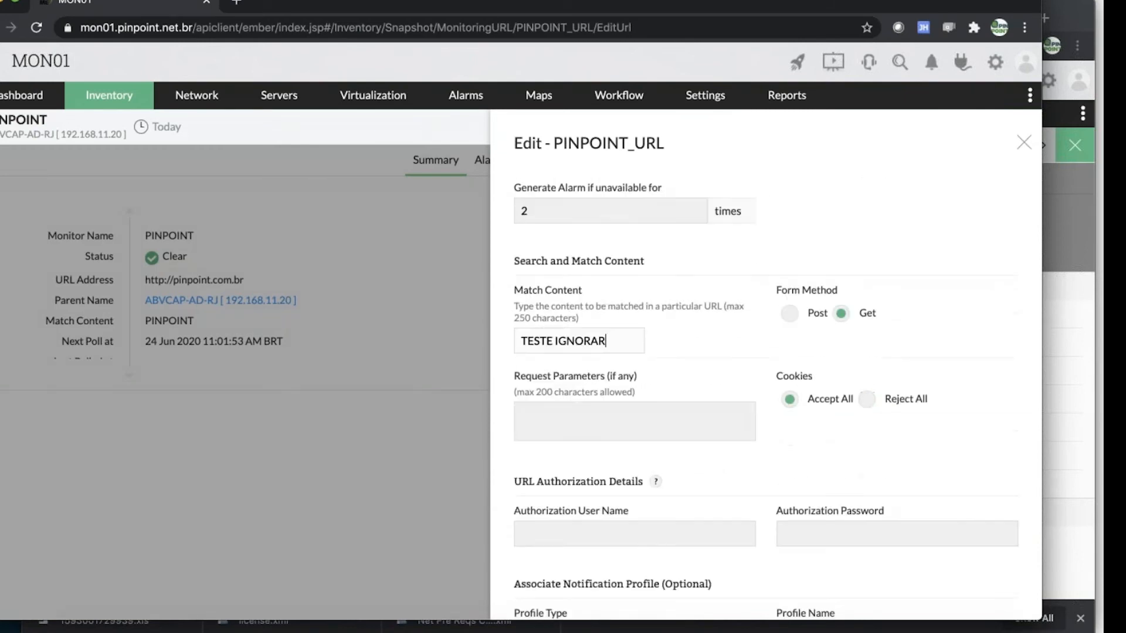
{"action": "left_click", "coordinate": [958, 562]}
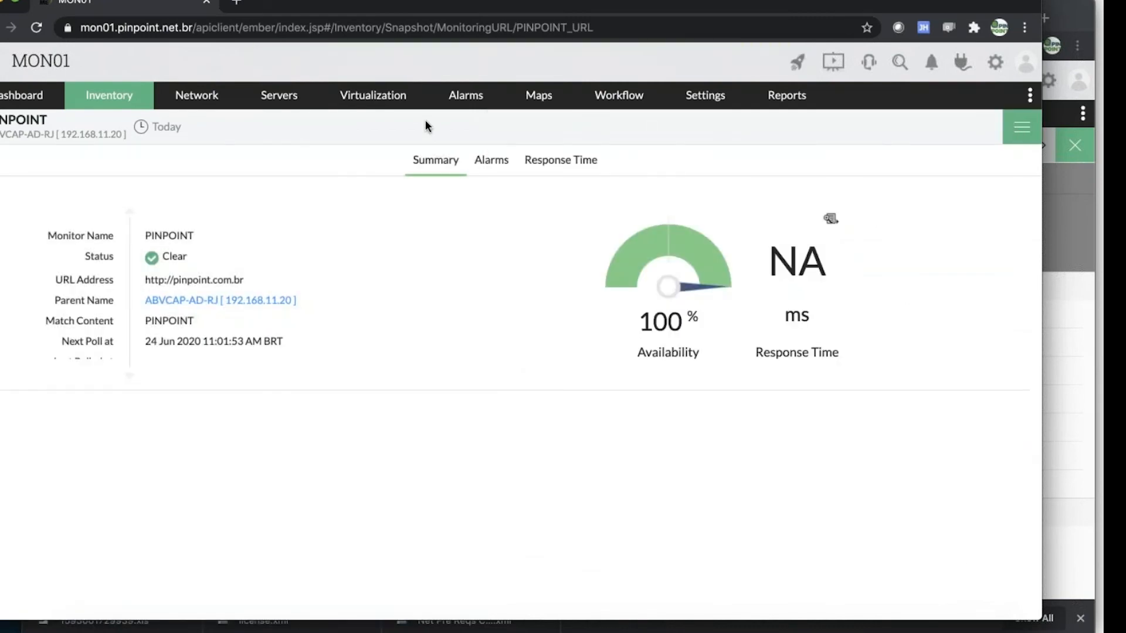
Return to the monitor's parent server and update the device status again
{"action": "left_click", "coordinate": [231, 305]}
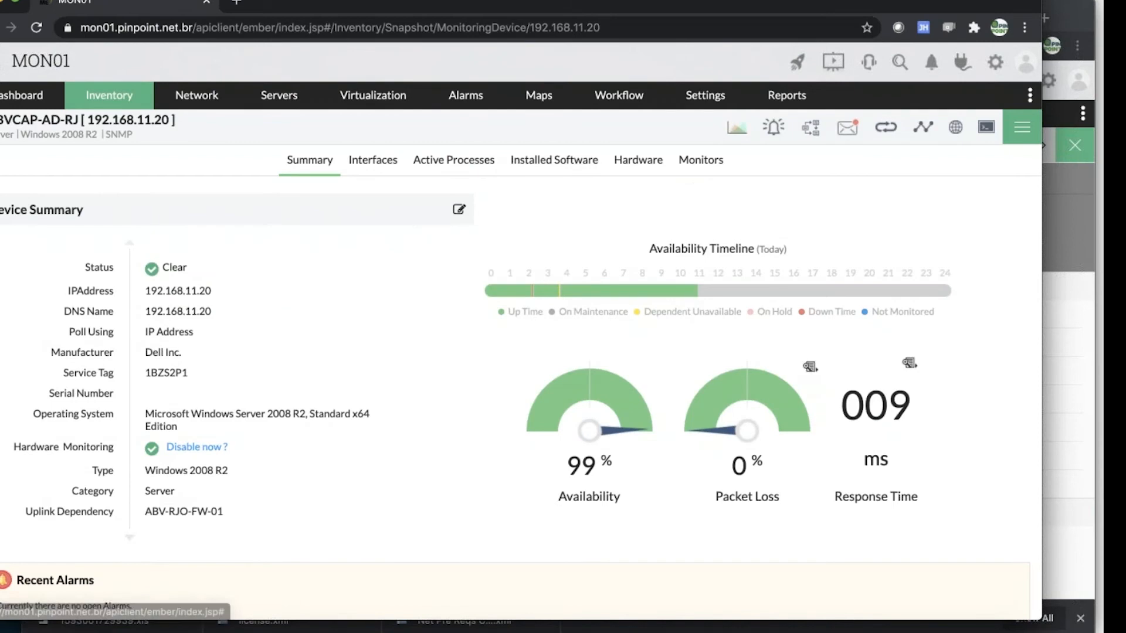
{"action": "left_click", "coordinate": [1013, 140]}
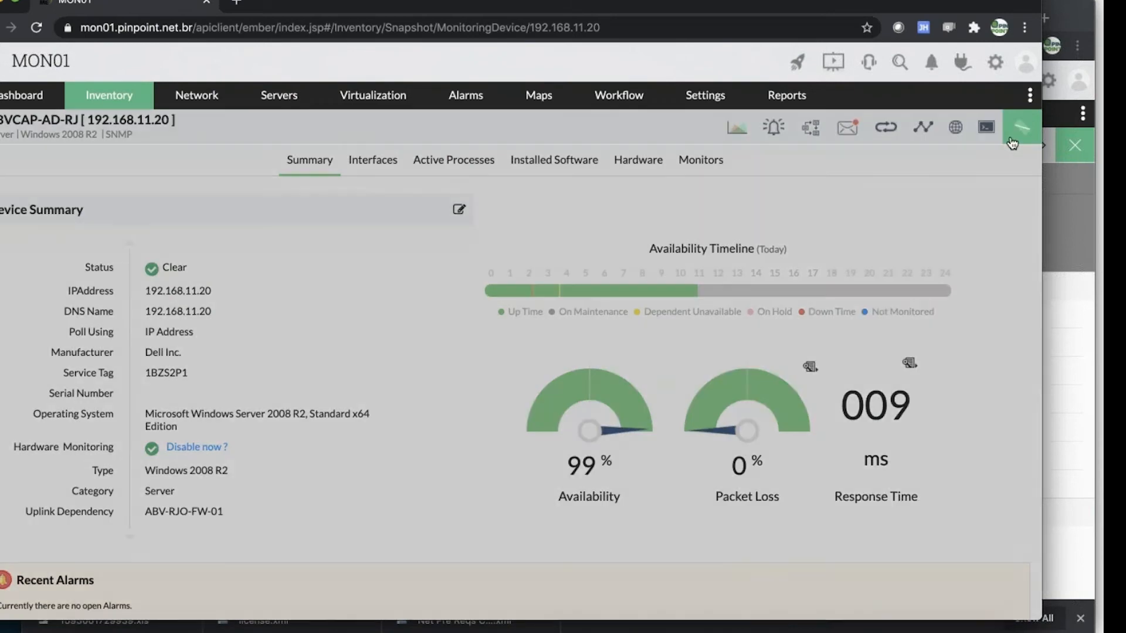
{"action": "left_click", "coordinate": [830, 164]}
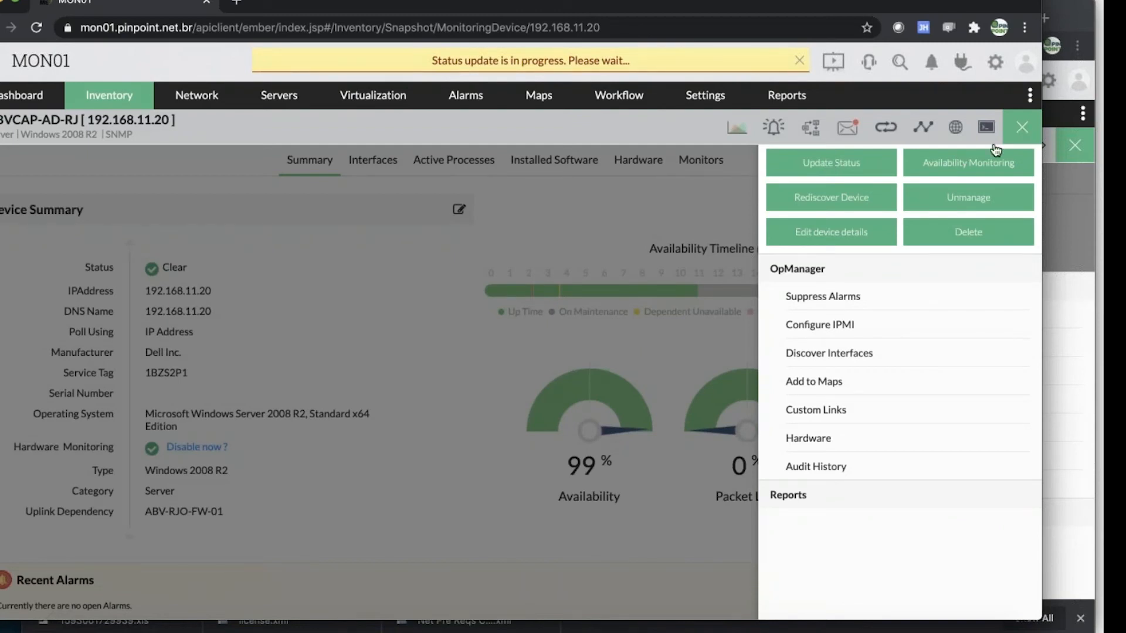
{"action": "left_click", "coordinate": [1023, 131]}
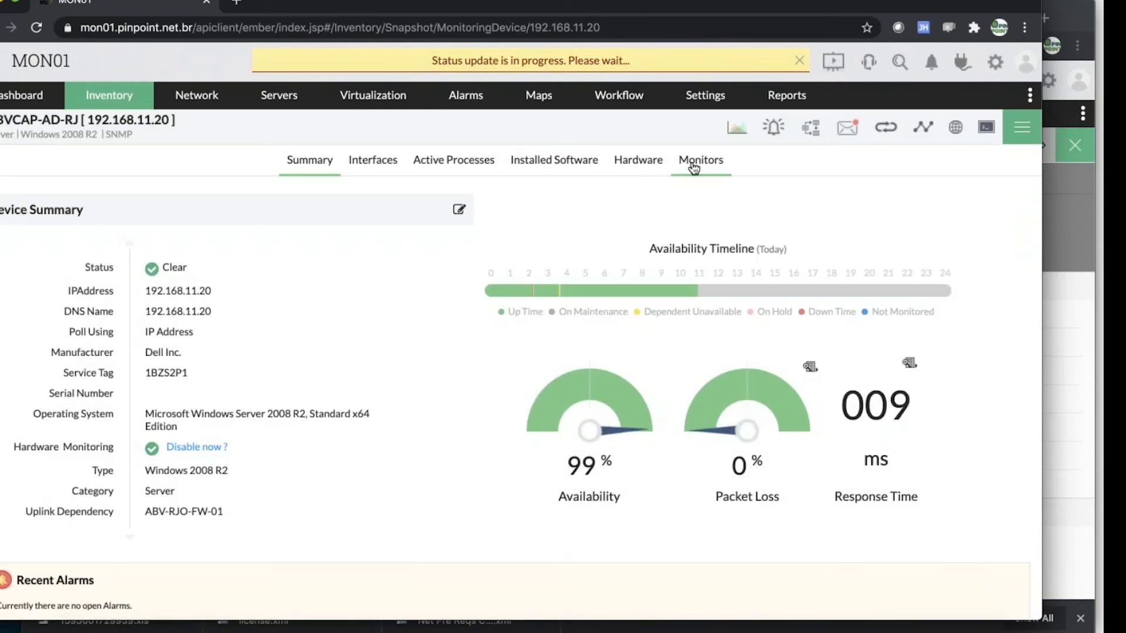
Check the PINPOINT entry in the server's URL monitors, review its saved settings including the match content, and close them unchanged
{"action": "left_click", "coordinate": [680, 164]}
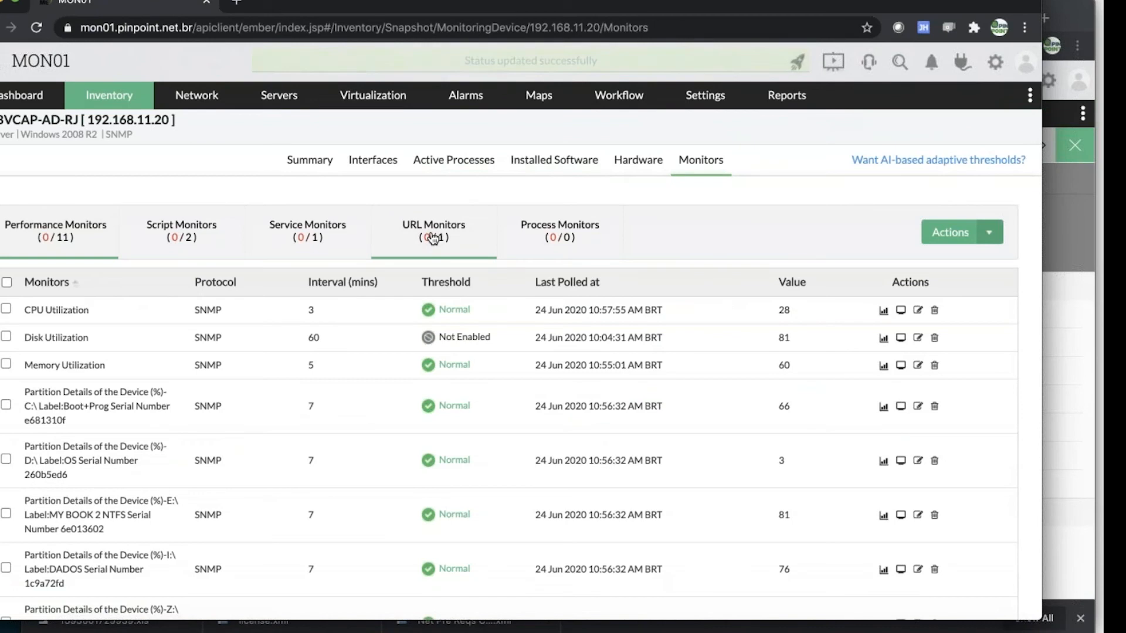
{"action": "left_click", "coordinate": [433, 238]}
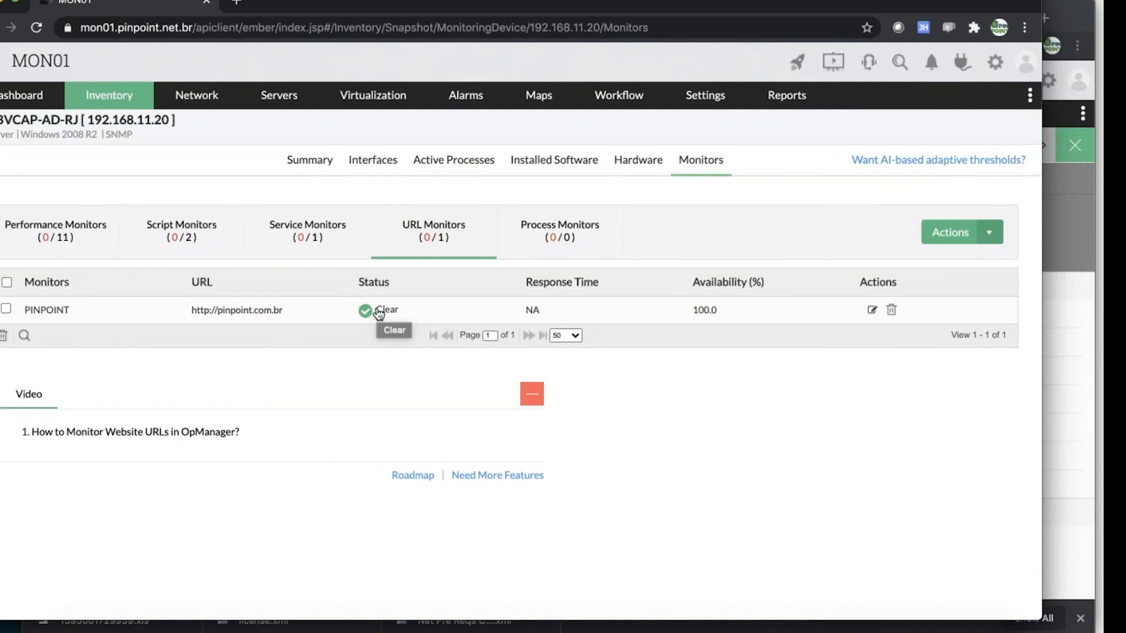
{"action": "left_click", "coordinate": [872, 312]}
{"action": "scroll", "coordinate": [872, 319], "scroll_direction": "down", "scroll_amount": 3}
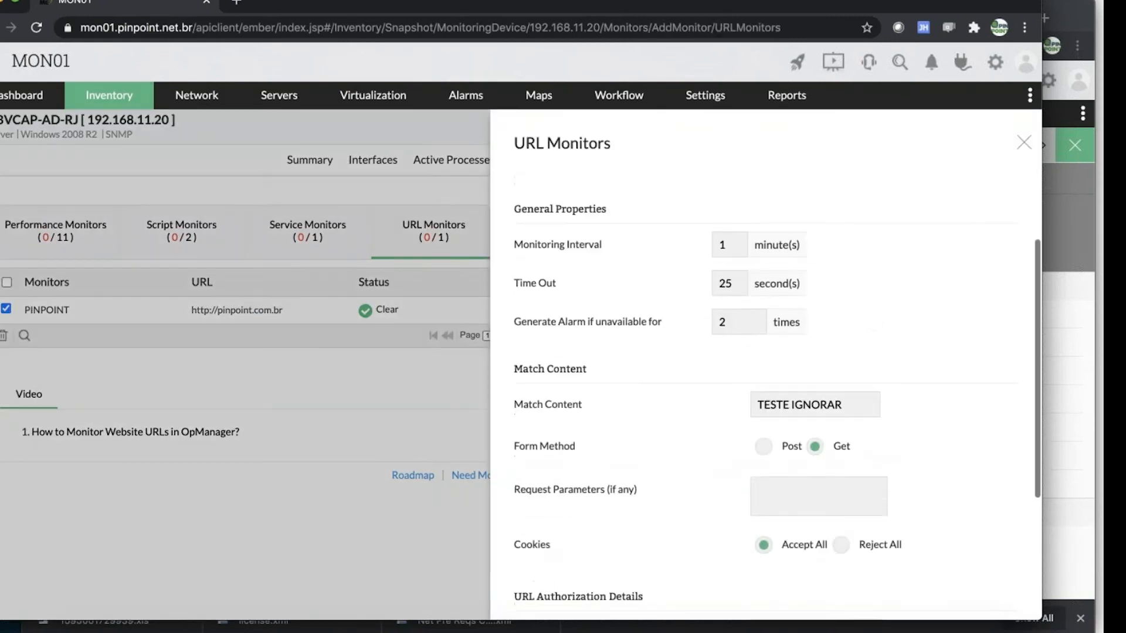
{"action": "scroll", "coordinate": [678, 322], "scroll_direction": "down", "scroll_amount": 1}
{"action": "scroll", "coordinate": [680, 328], "scroll_direction": "down", "scroll_amount": 5}
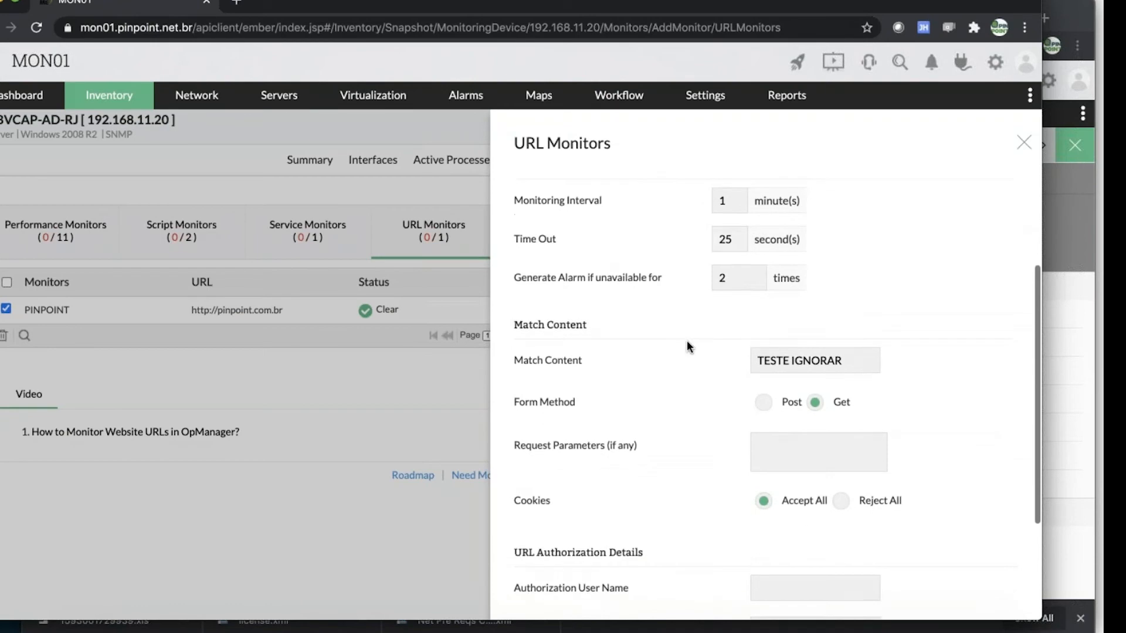
{"action": "scroll", "coordinate": [683, 336], "scroll_direction": "up", "scroll_amount": 7}
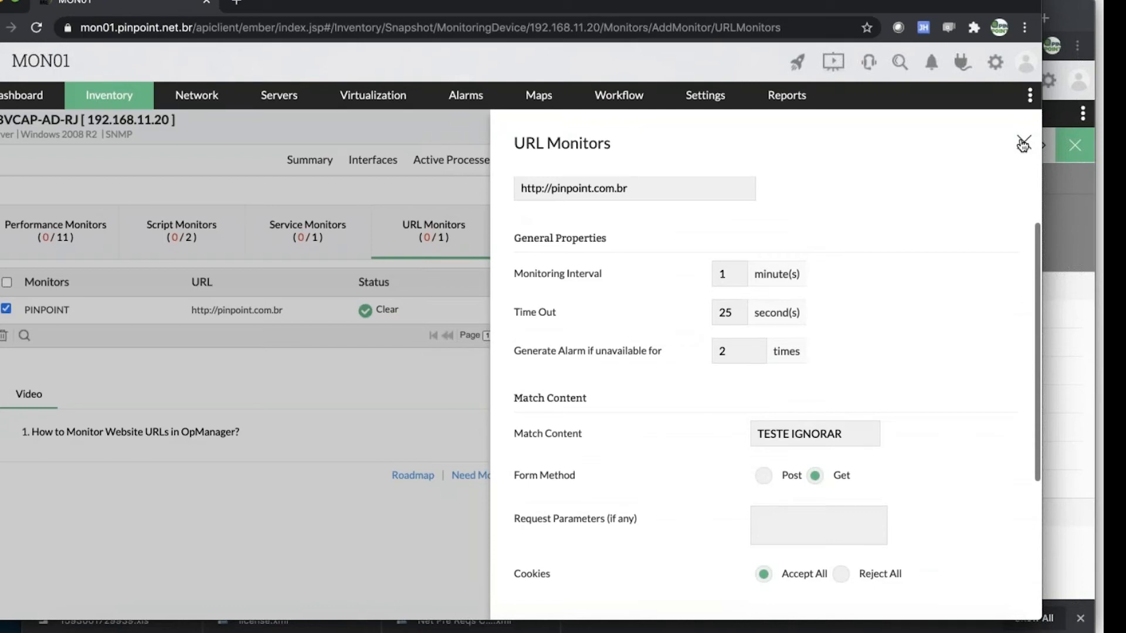
{"action": "left_click", "coordinate": [1023, 144]}
{"action": "left_click", "coordinate": [1024, 142]}
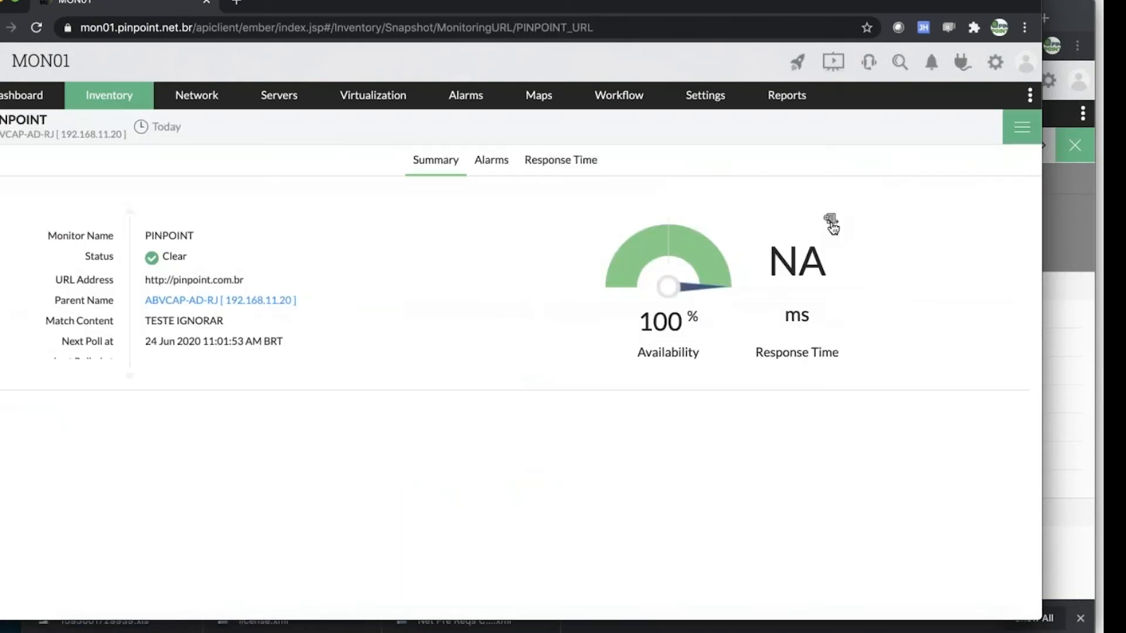
Review the response time threshold settings of the PINPOINT URL monitor and close them without saving
{"action": "left_click", "coordinate": [831, 222]}
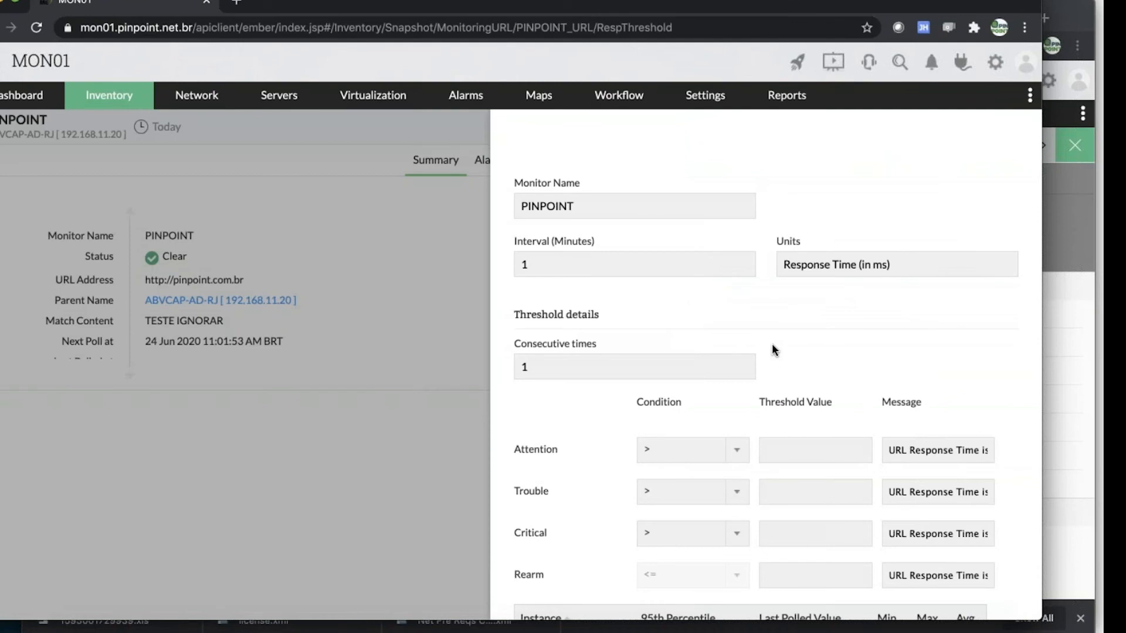
{"action": "scroll", "coordinate": [772, 345], "scroll_direction": "down", "scroll_amount": 3}
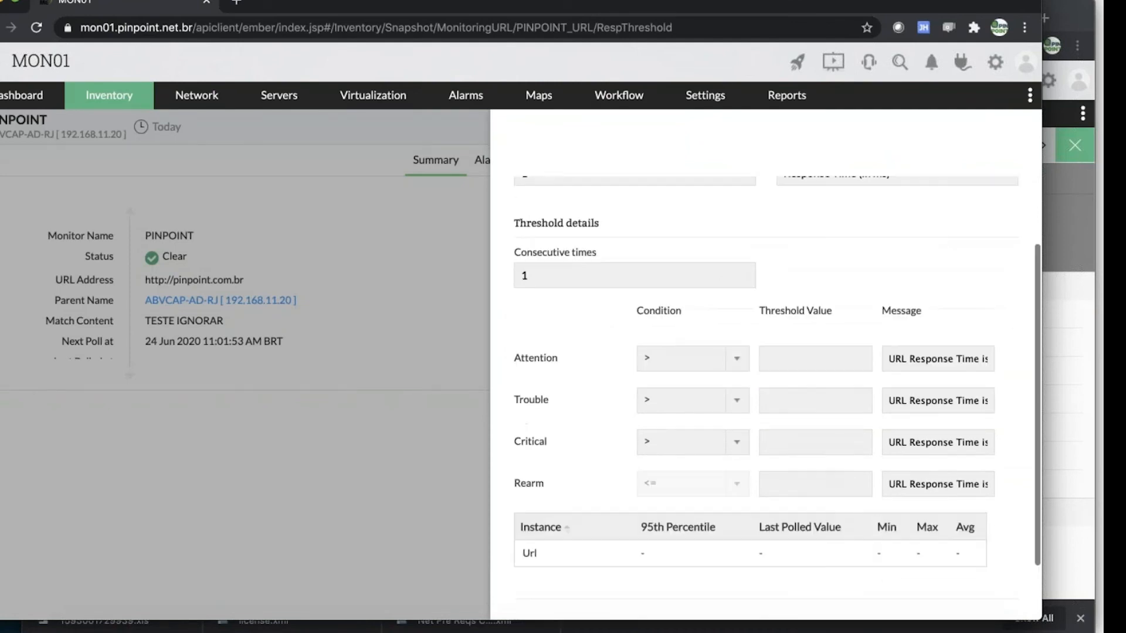
{"action": "scroll", "coordinate": [772, 344], "scroll_direction": "down", "scroll_amount": 2}
{"action": "scroll", "coordinate": [772, 344], "scroll_direction": "down", "scroll_amount": 1}
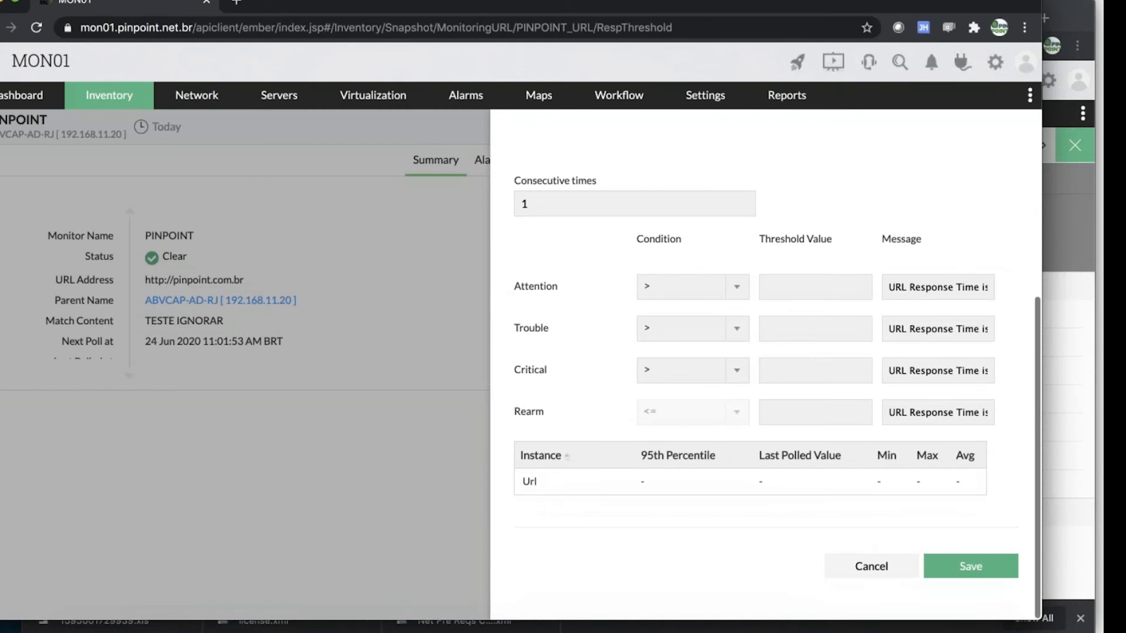
{"action": "left_click", "coordinate": [874, 564]}
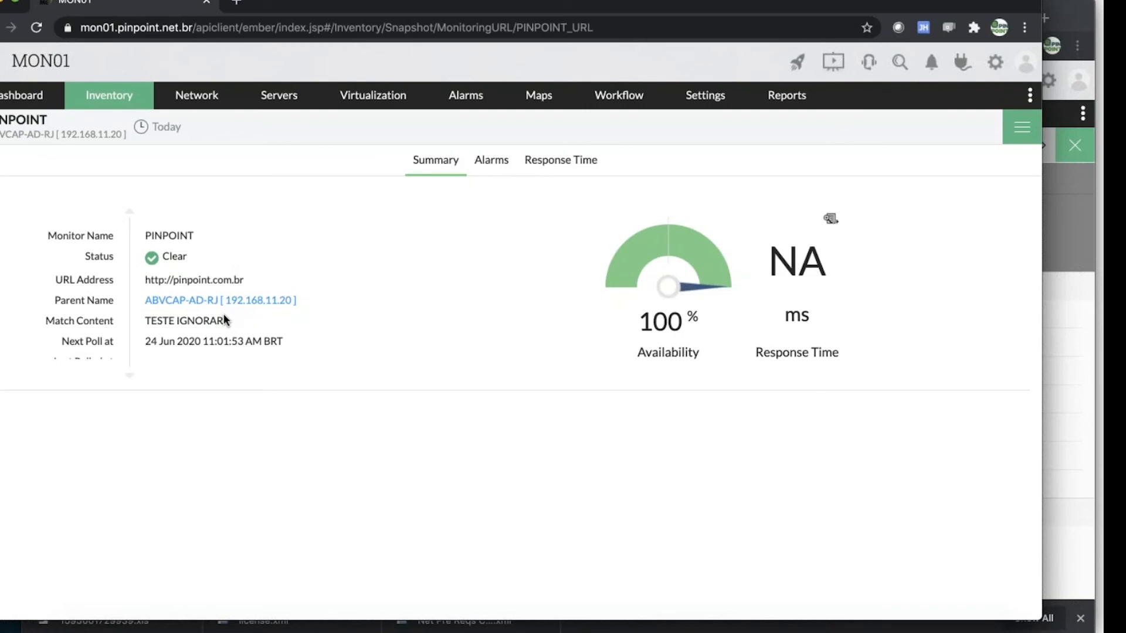
Run a URL test on the PINPOINT monitor to check the page for TESTE IGNORAR, then close the results
{"action": "left_click", "coordinate": [1023, 127]}
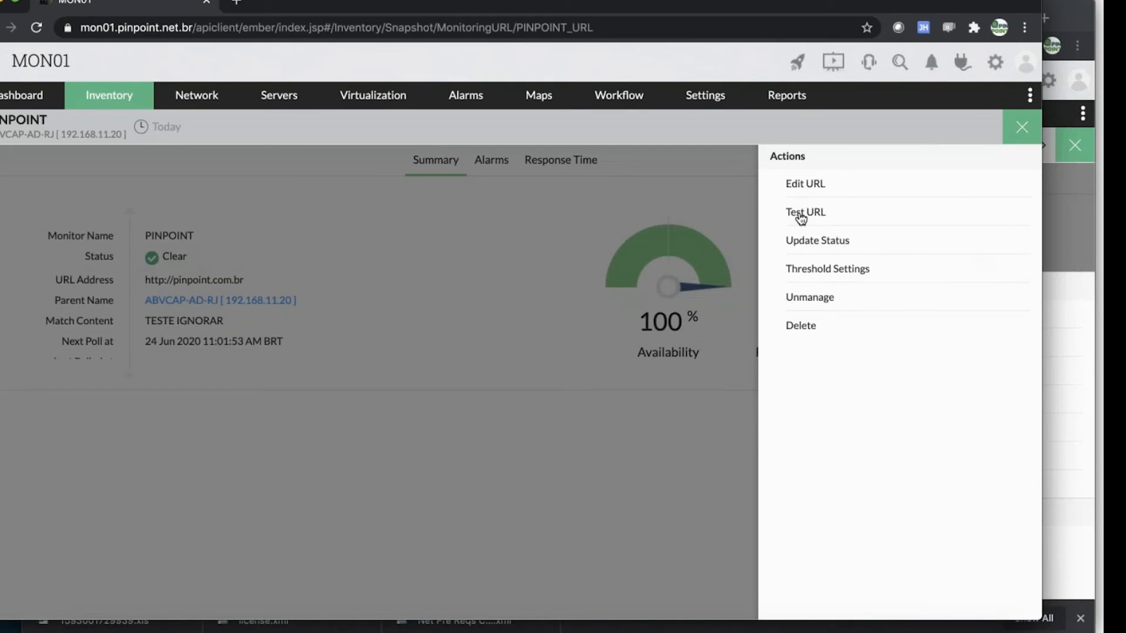
{"action": "left_click", "coordinate": [800, 219]}
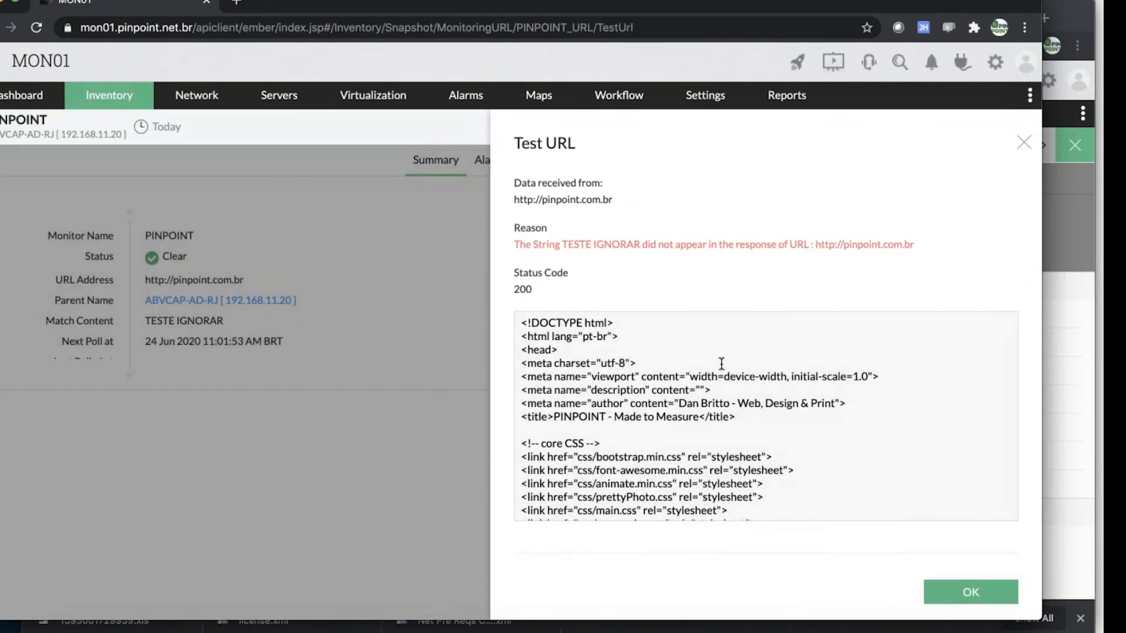
{"action": "left_click", "coordinate": [1023, 144]}
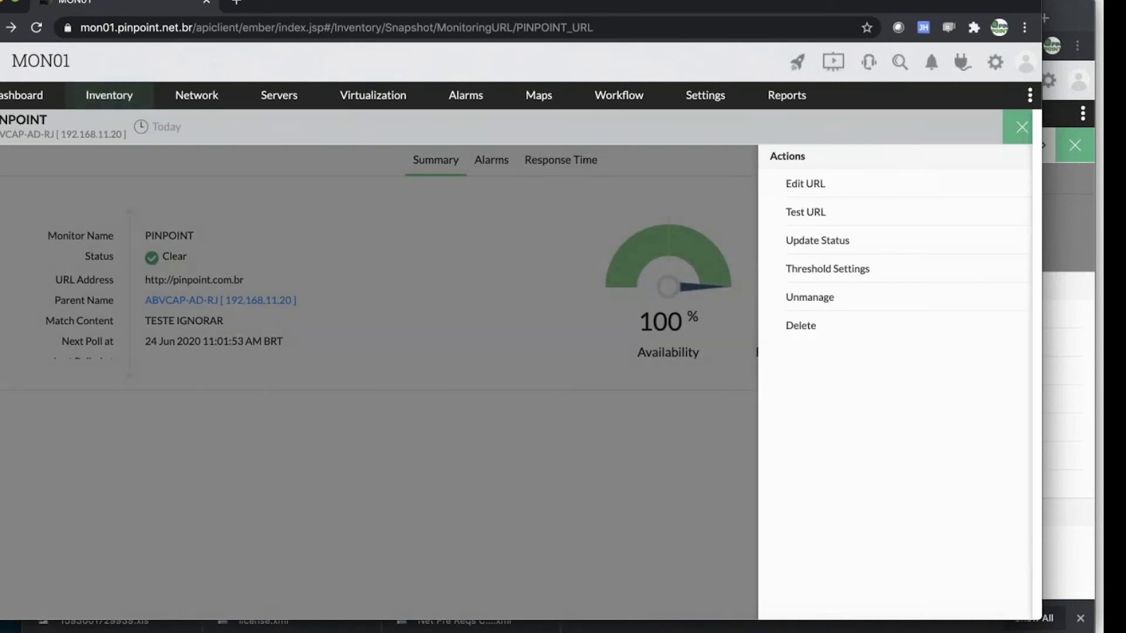
{"action": "left_click", "coordinate": [1024, 130]}
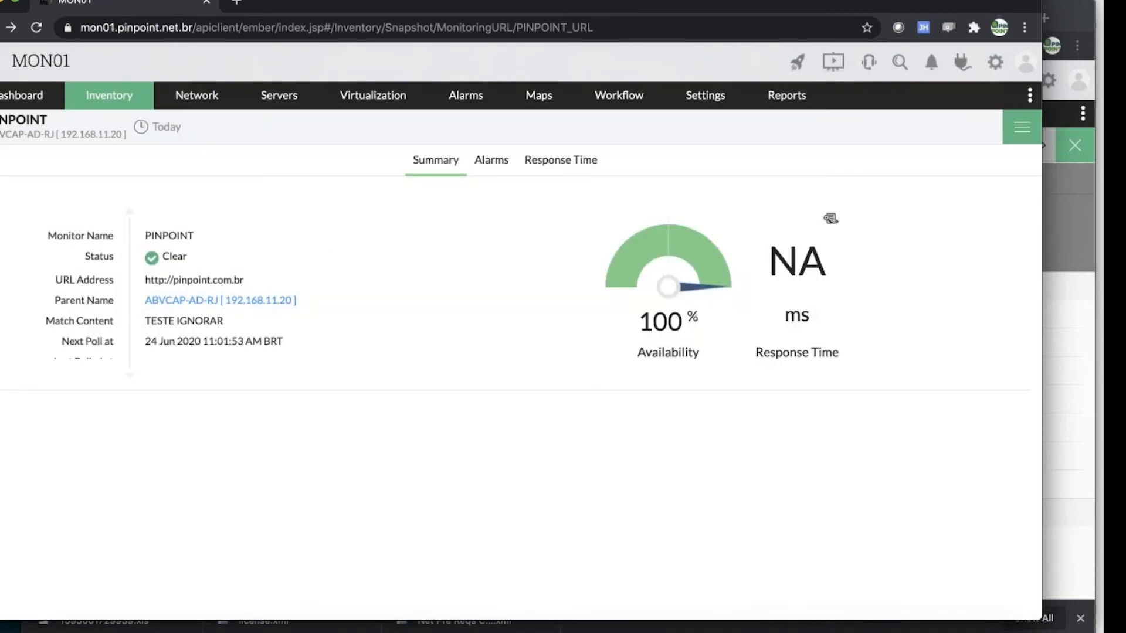
Return from the PINPOINT monitor to its parent server and review the device summary details
{"action": "left_click", "coordinate": [1015, 139]}
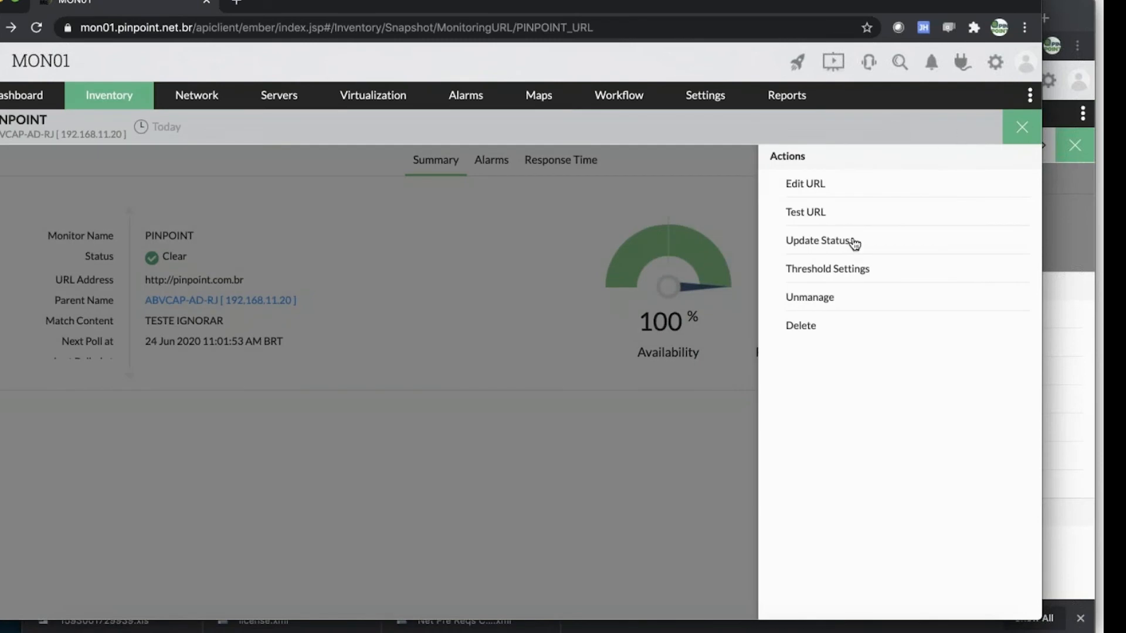
{"action": "left_click", "coordinate": [1022, 128]}
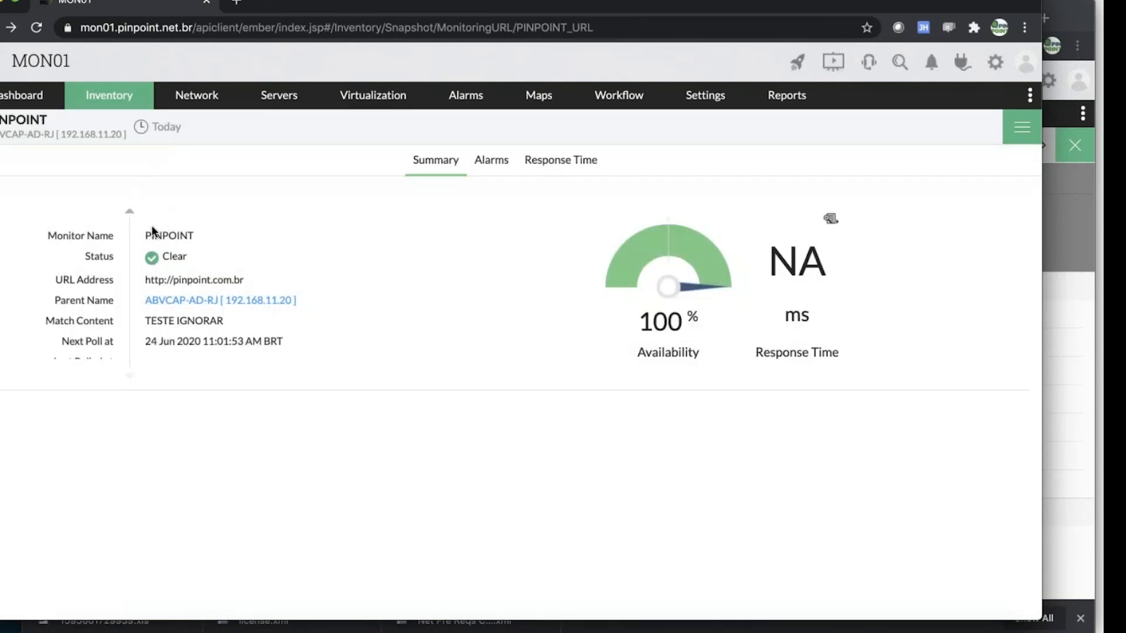
{"action": "left_click", "coordinate": [191, 302]}
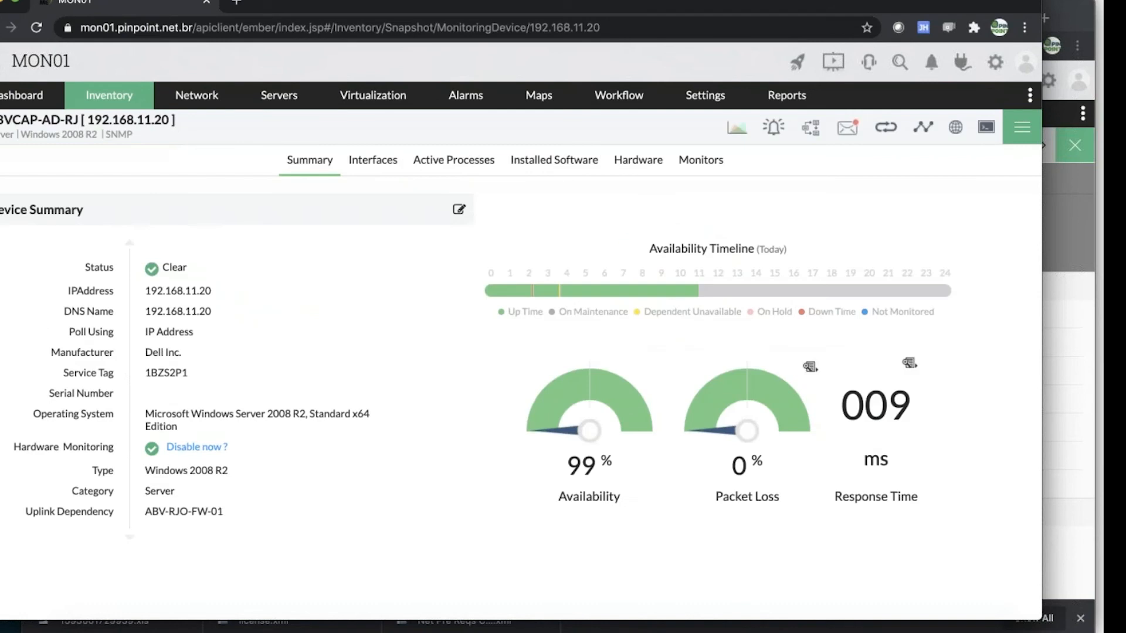
{"action": "scroll", "coordinate": [350, 434], "scroll_direction": "down", "scroll_amount": 3}
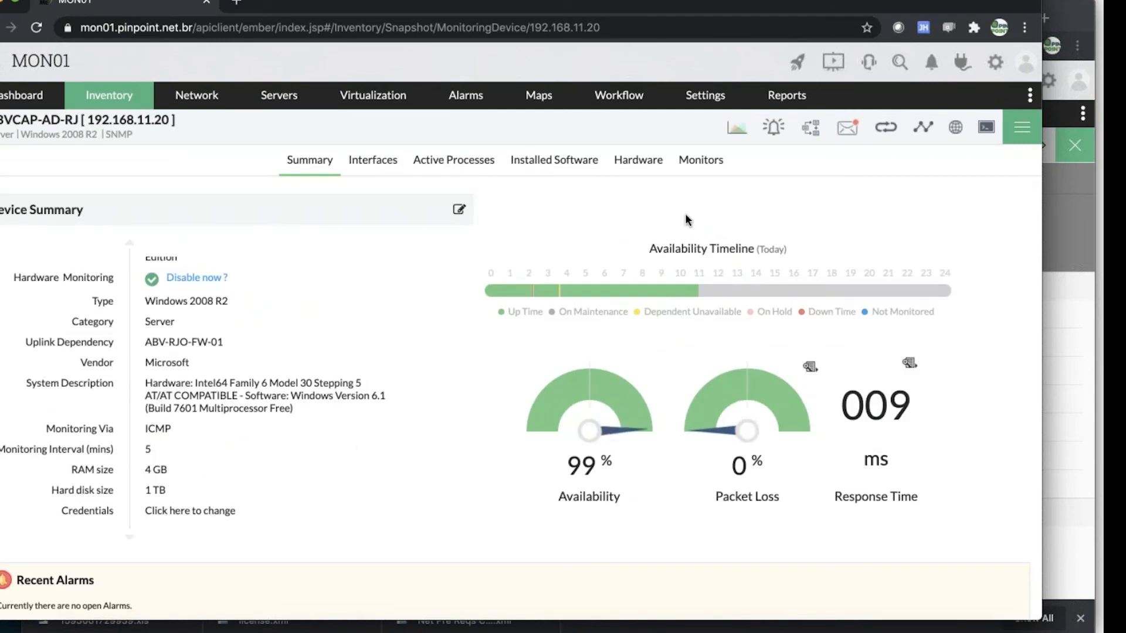
{"action": "left_click", "coordinate": [1100, 292]}
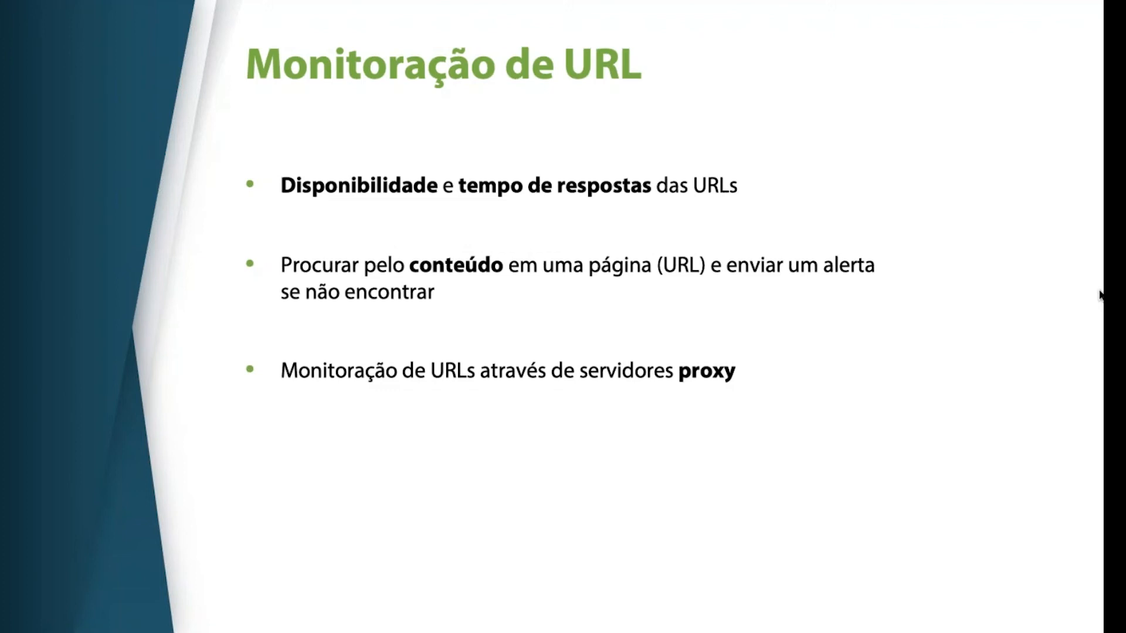
{"action": "key", "text": "Right"}
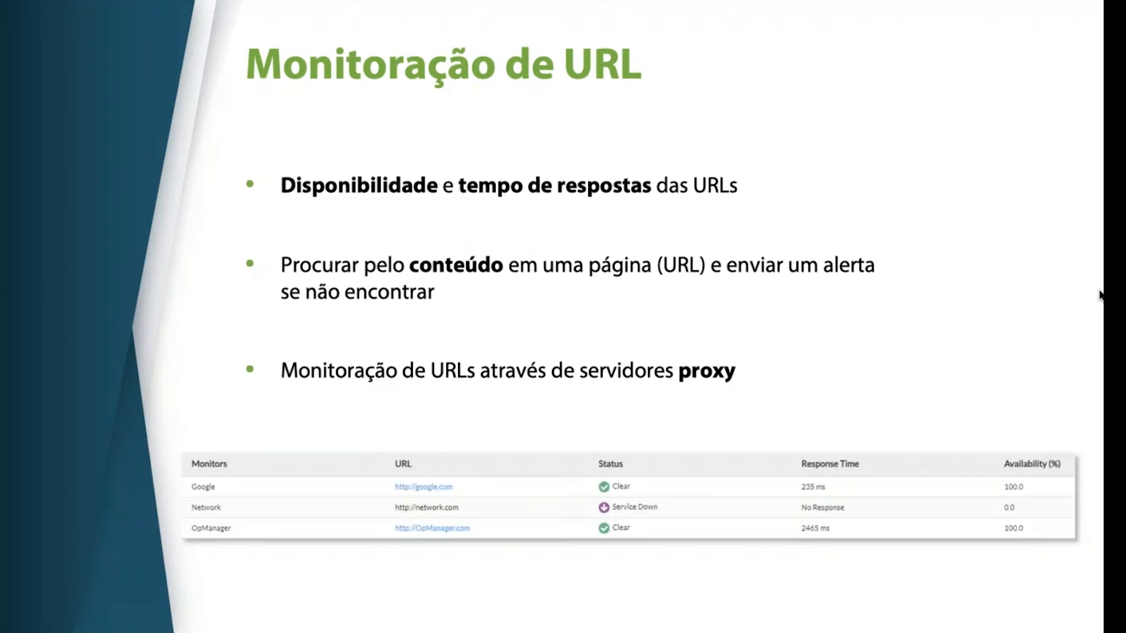
{"action": "key", "text": "Right"}
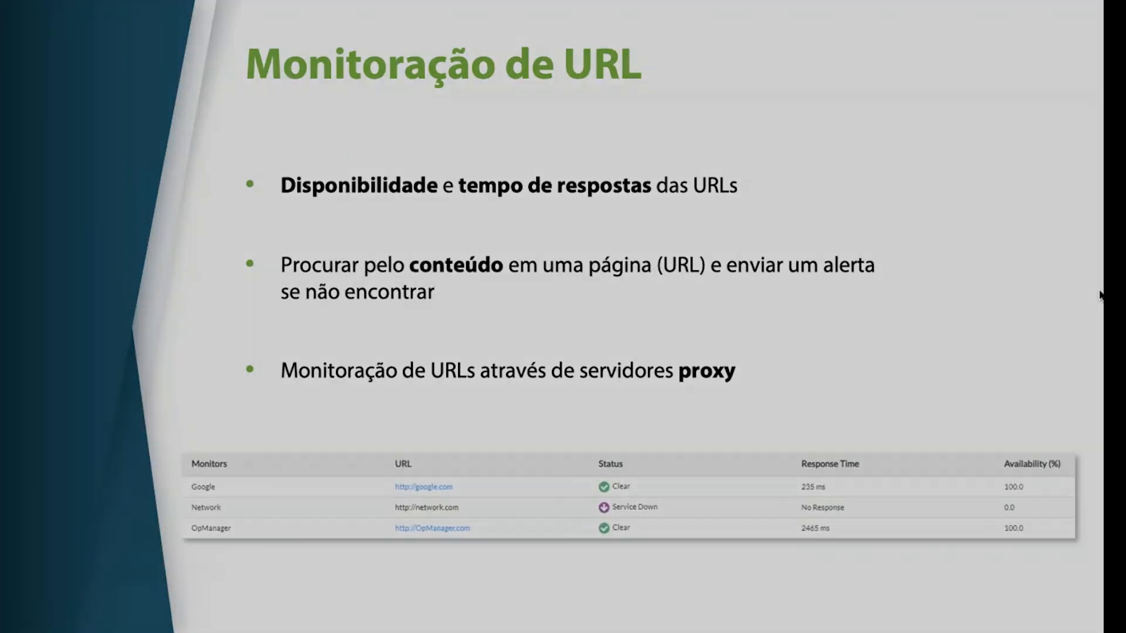
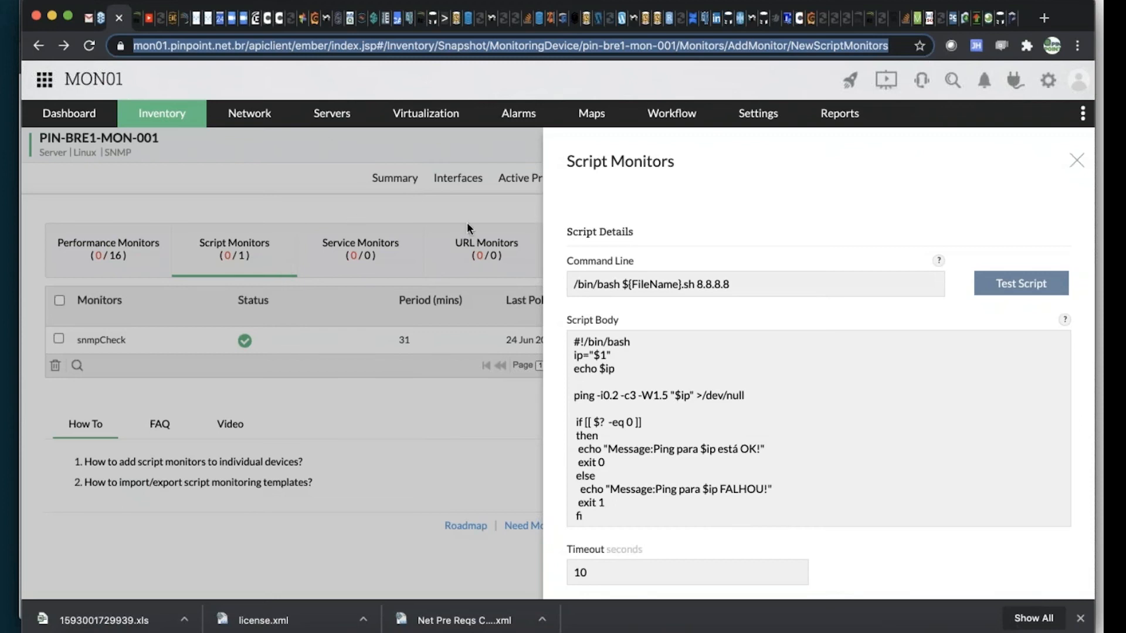
Switch to the ABVCAP-AD-RJ server's page, dismiss its open options menu and list its script monitors
{"action": "left_click", "coordinate": [137, 22]}
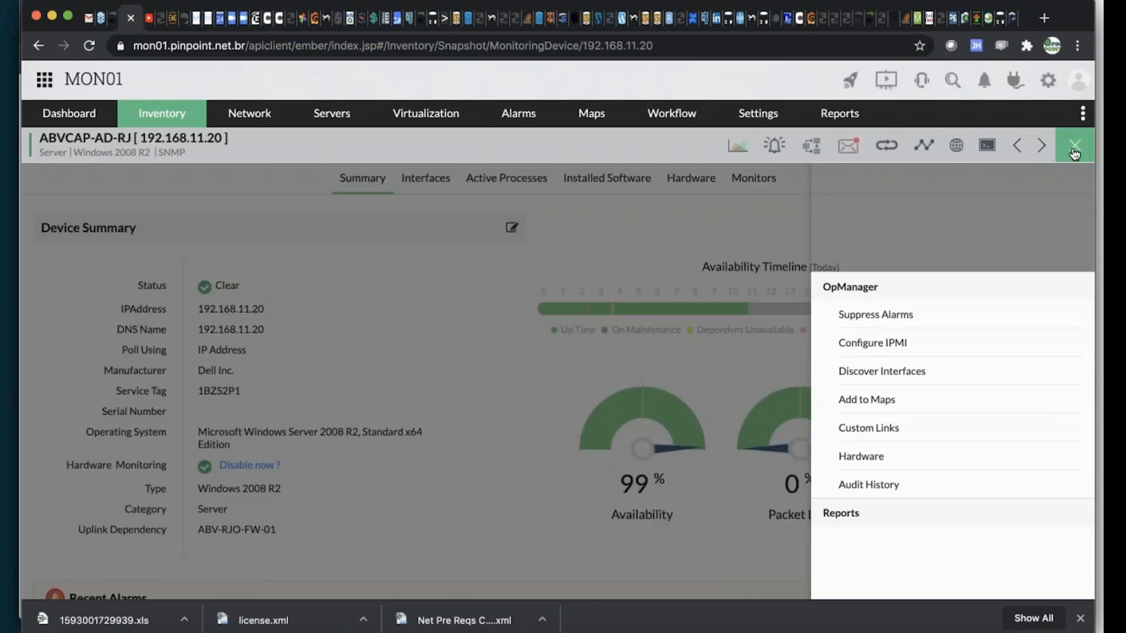
{"action": "left_click", "coordinate": [1075, 147]}
{"action": "left_click", "coordinate": [750, 182]}
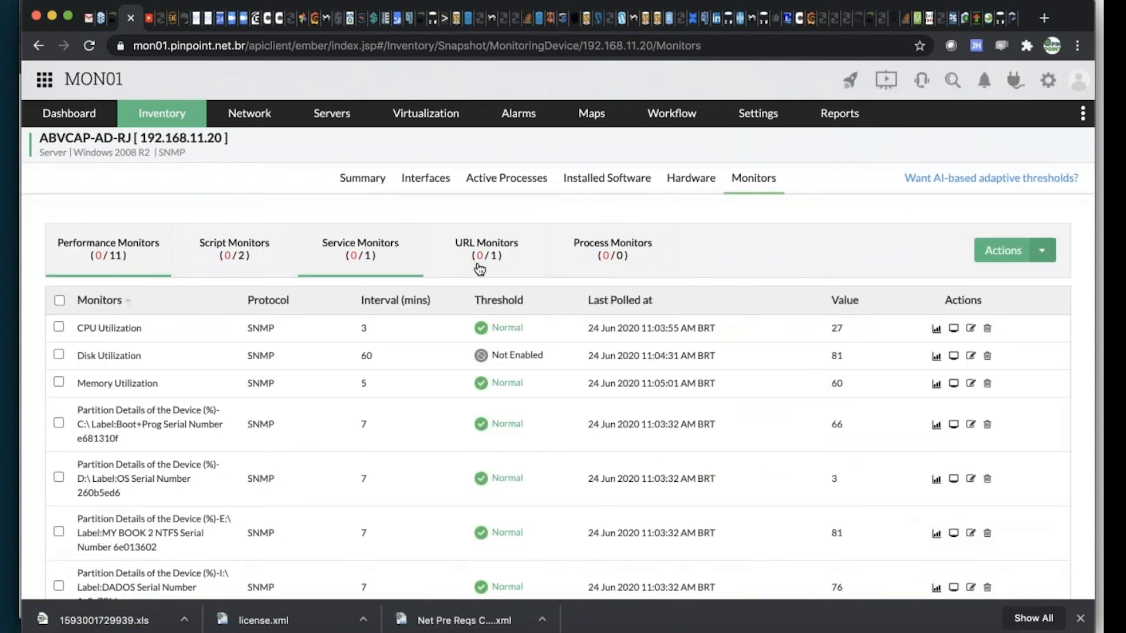
{"action": "left_click", "coordinate": [241, 269]}
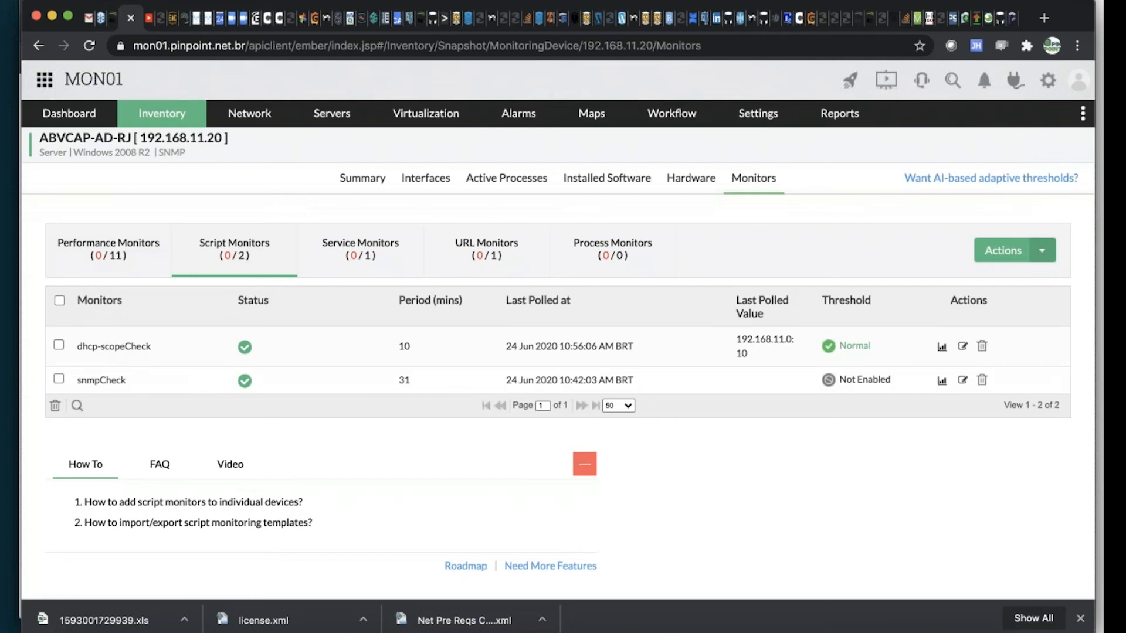
View today's graph of the dhcp-scopeCheck script monitor and close it
{"action": "left_click", "coordinate": [756, 348]}
{"action": "left_click", "coordinate": [942, 348]}
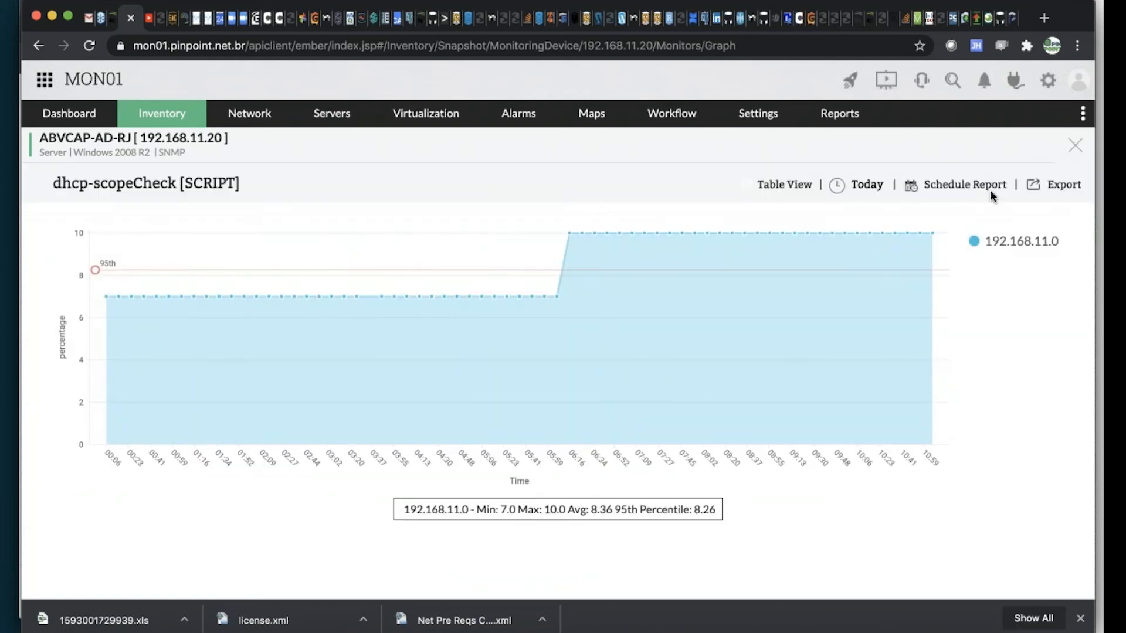
{"action": "left_click", "coordinate": [1077, 145]}
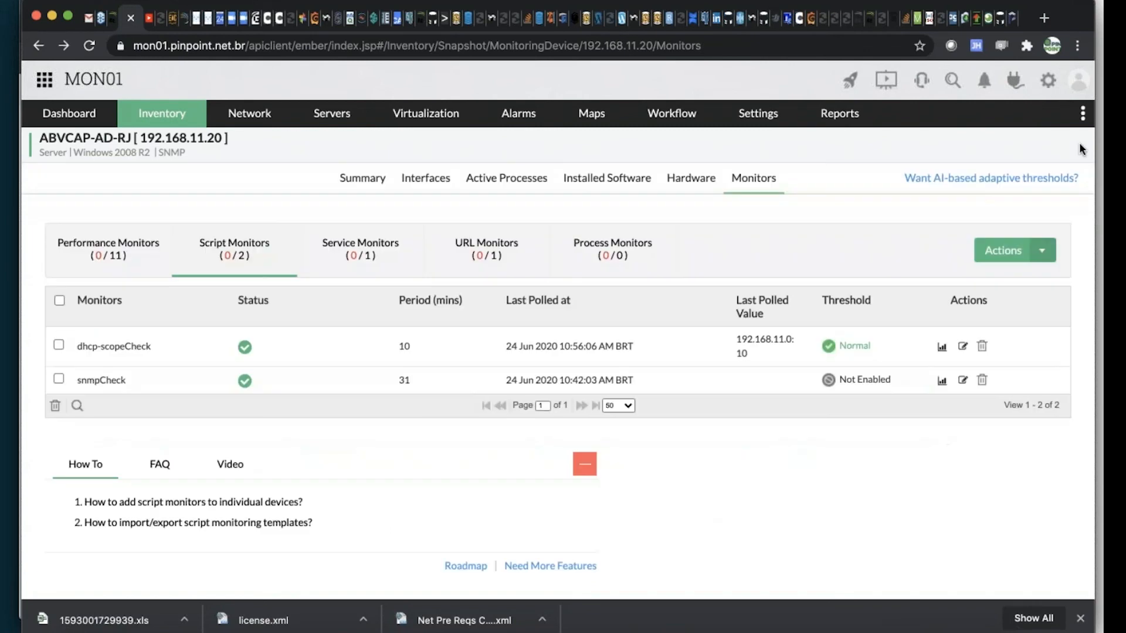
Review the dhcp-scopeCheck monitor's script body, timeout, execution settings and threshold details, and close them without saving
{"action": "left_click", "coordinate": [1042, 250]}
{"action": "left_click", "coordinate": [963, 348]}
{"action": "scroll", "coordinate": [763, 445], "scroll_direction": "down", "scroll_amount": 5}
{"action": "scroll", "coordinate": [714, 406], "scroll_direction": "down", "scroll_amount": 3}
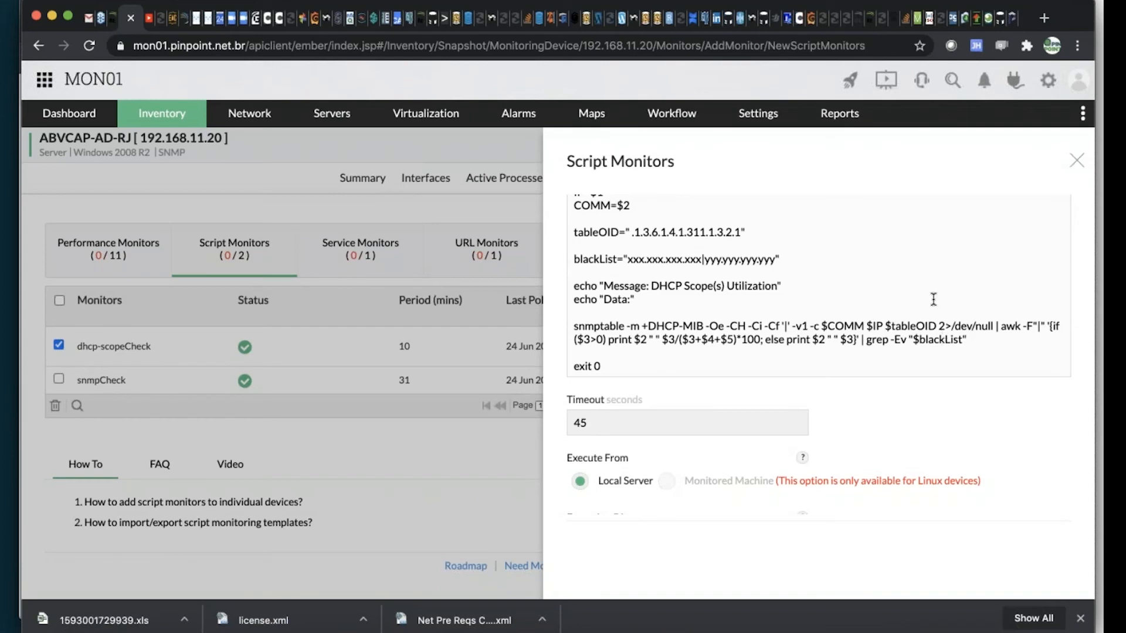
{"action": "scroll", "coordinate": [935, 311], "scroll_direction": "down", "scroll_amount": 4}
{"action": "scroll", "coordinate": [830, 357], "scroll_direction": "down", "scroll_amount": 4}
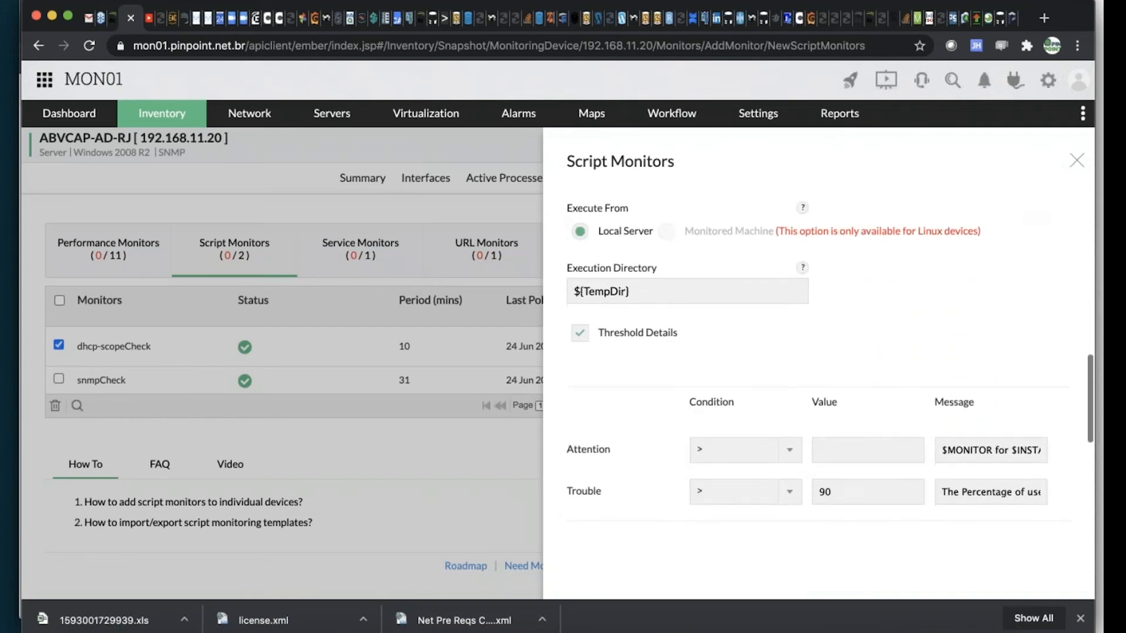
{"action": "scroll", "coordinate": [933, 299], "scroll_direction": "up", "scroll_amount": 7}
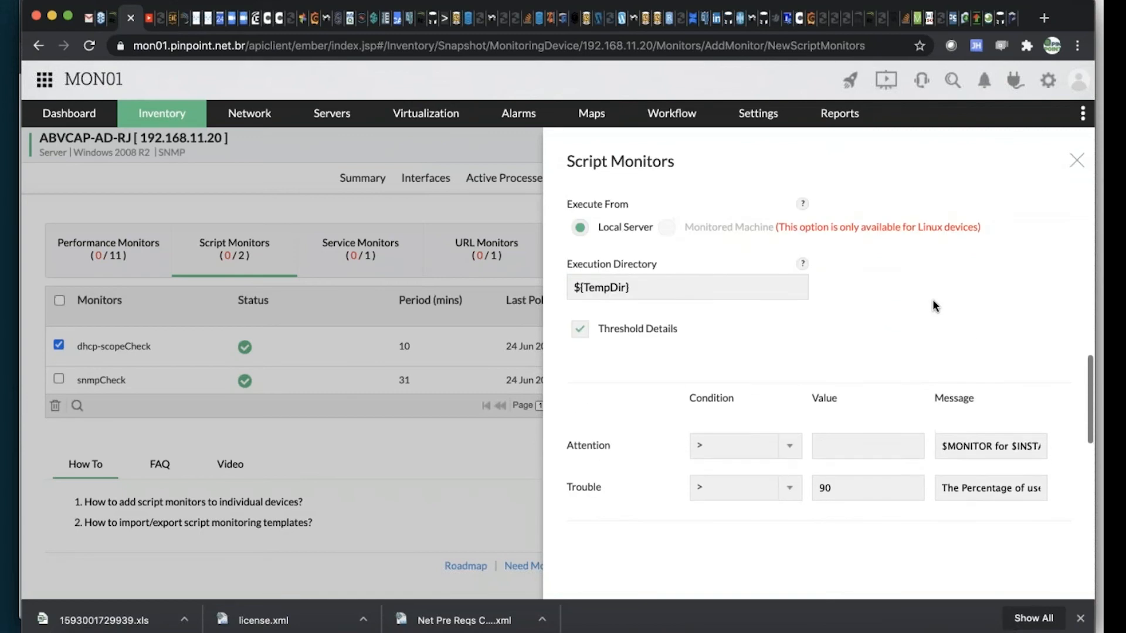
{"action": "scroll", "coordinate": [932, 281], "scroll_direction": "up", "scroll_amount": 2}
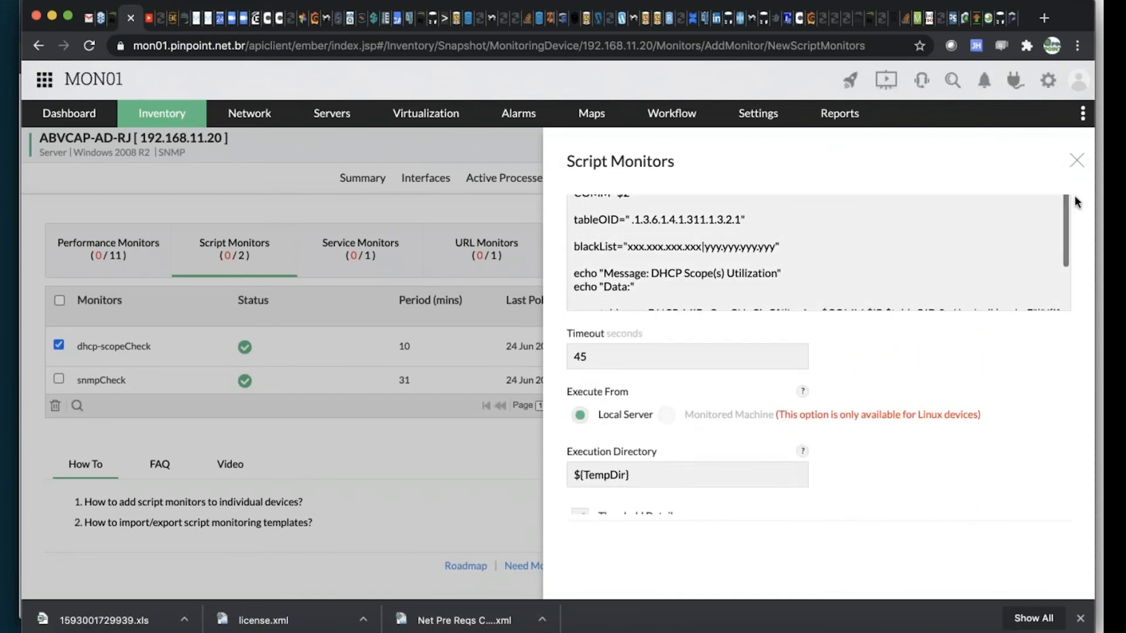
{"action": "left_click", "coordinate": [1075, 161]}
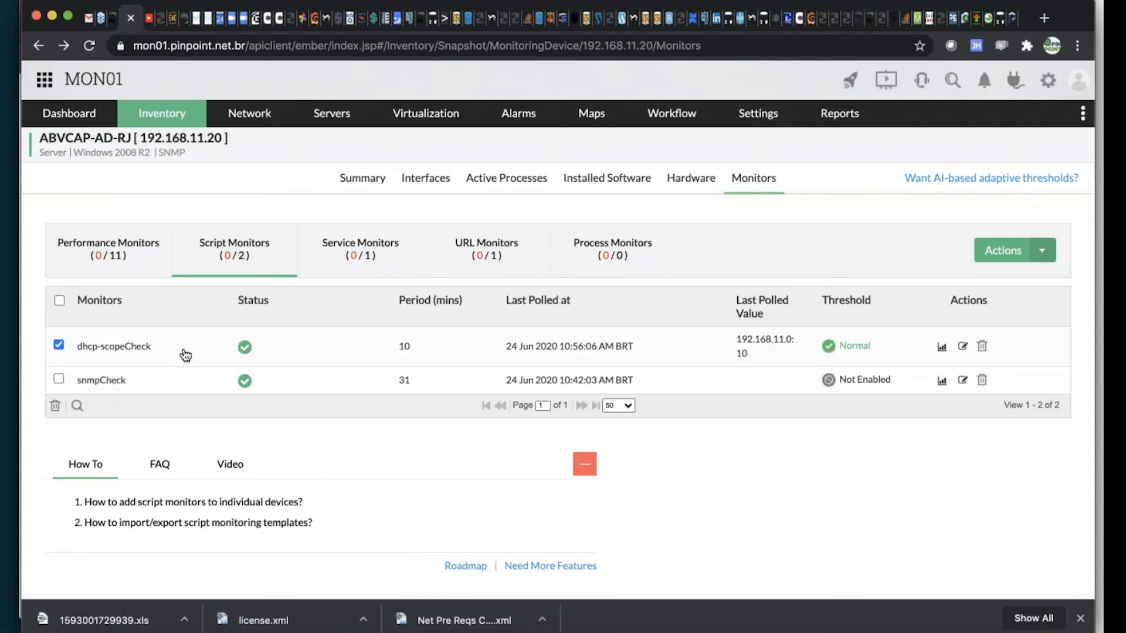
Return to the new script monitor form for PIN-BRE1-MON-001 and check the command line's 8.8.8.8 argument
{"action": "left_click", "coordinate": [113, 24]}
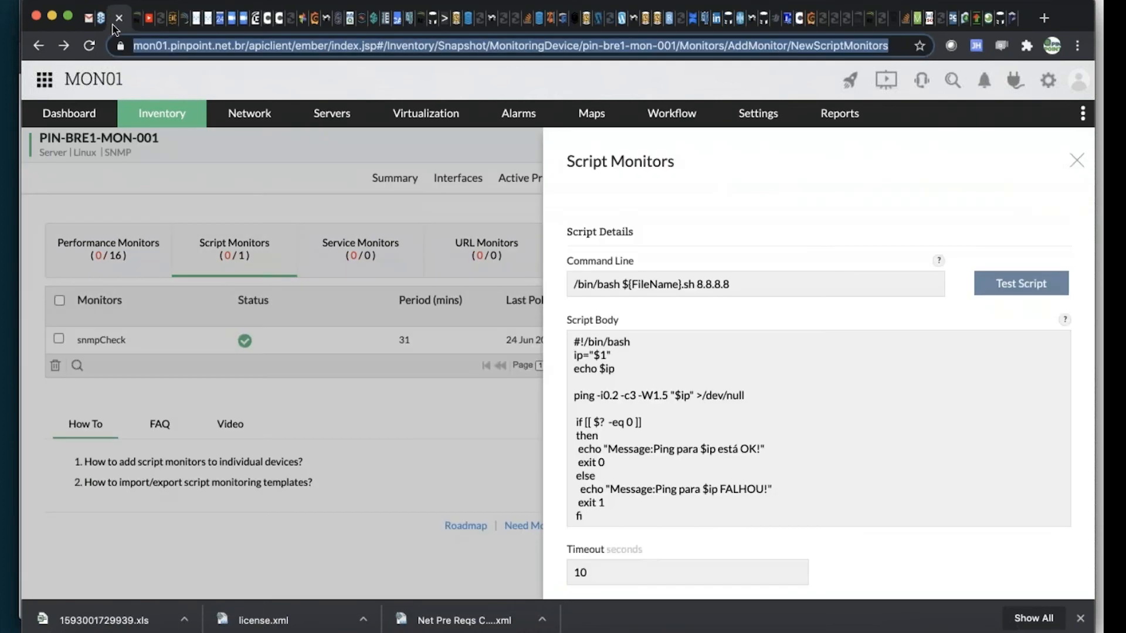
{"action": "left_click", "coordinate": [705, 287]}
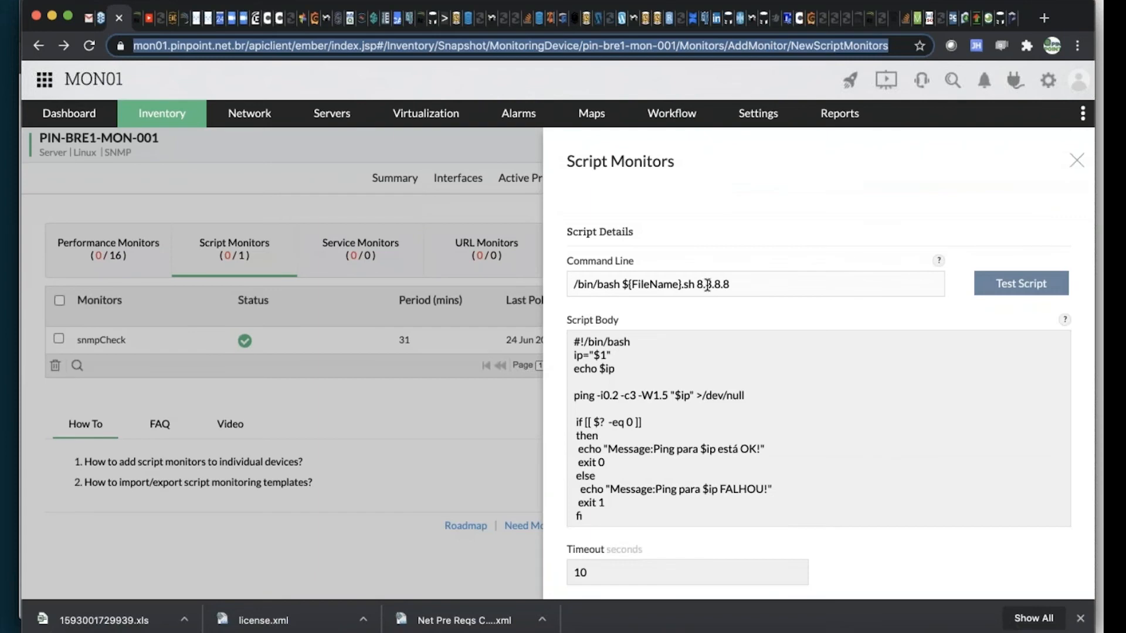
{"action": "mouse_move", "coordinate": [939, 263]}
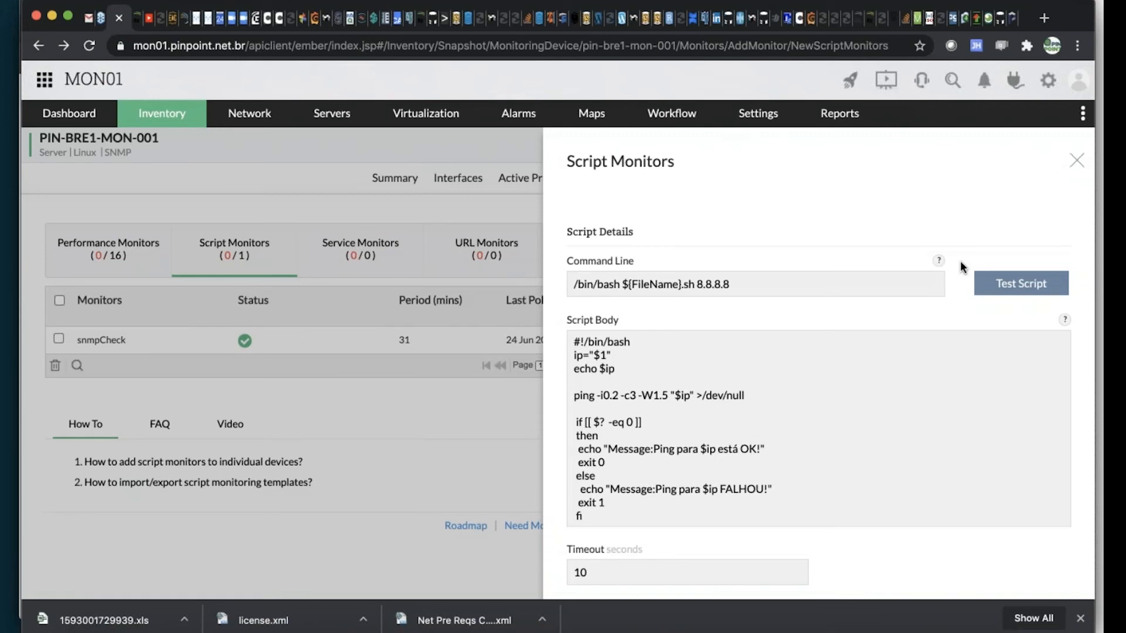
Switch to TextWrangler, highlight the ping script in untitled text 38, and return to the script monitor form in Chrome
{"action": "key", "text": "super+Tab"}
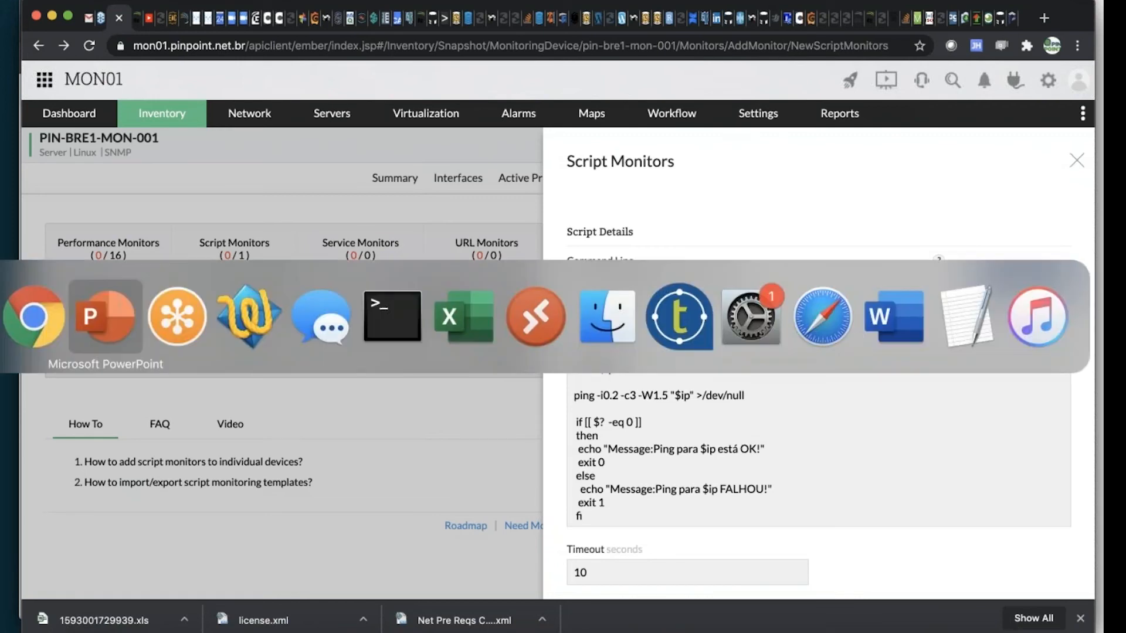
{"action": "key", "text": "super+Tab"}
{"action": "key", "text": "super+Tab"}
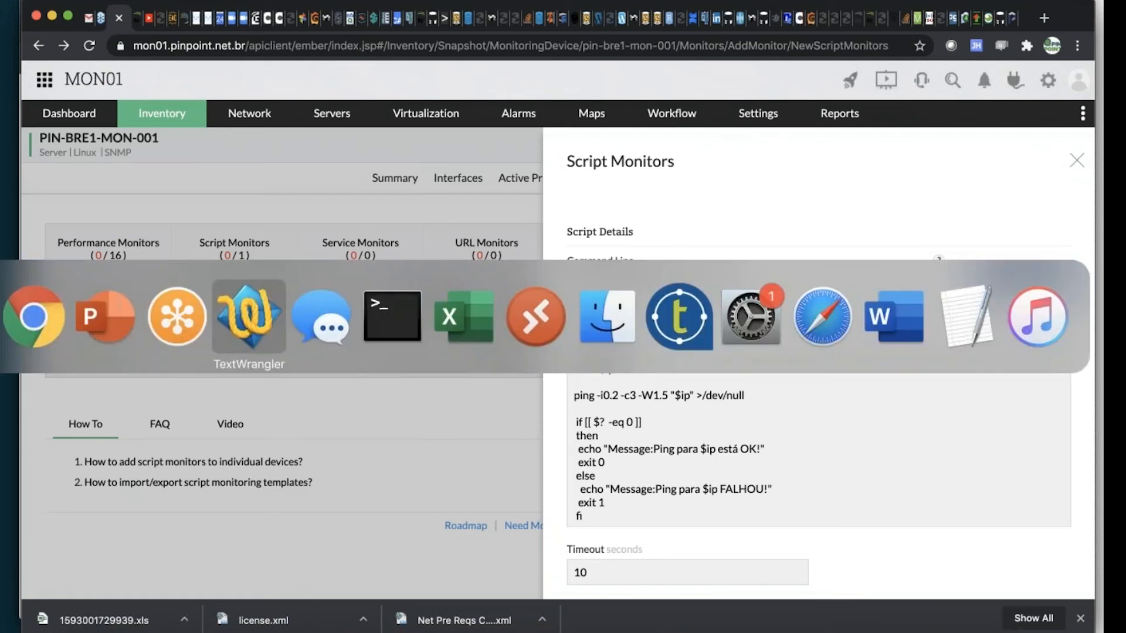
{"action": "key", "text": "super+Tab"}
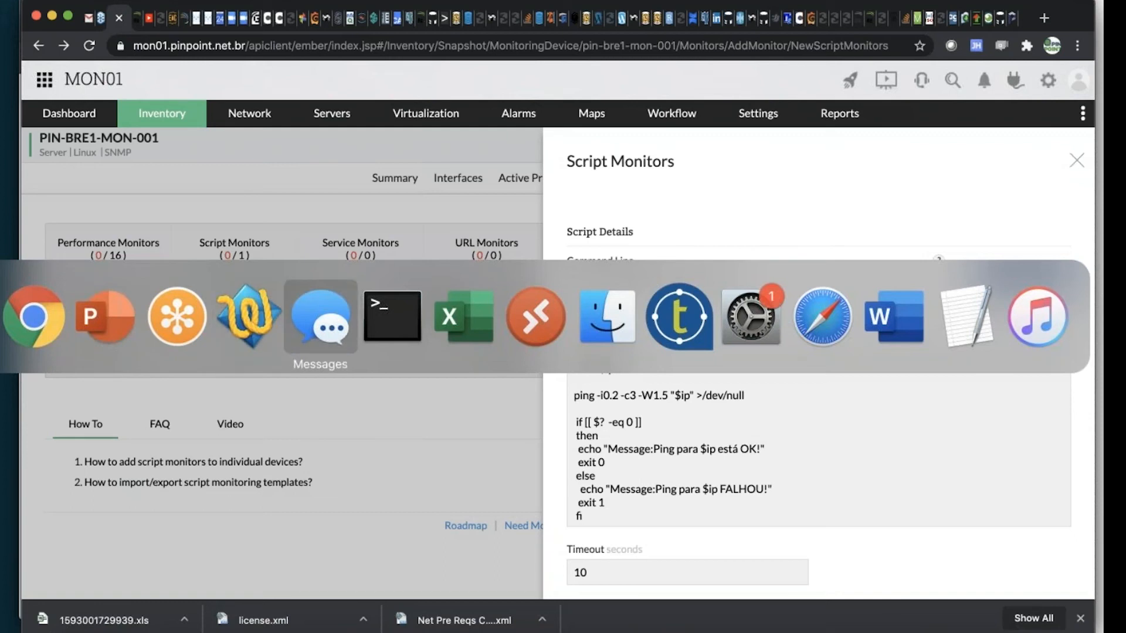
{"action": "key", "text": "super+shift+Tab"}
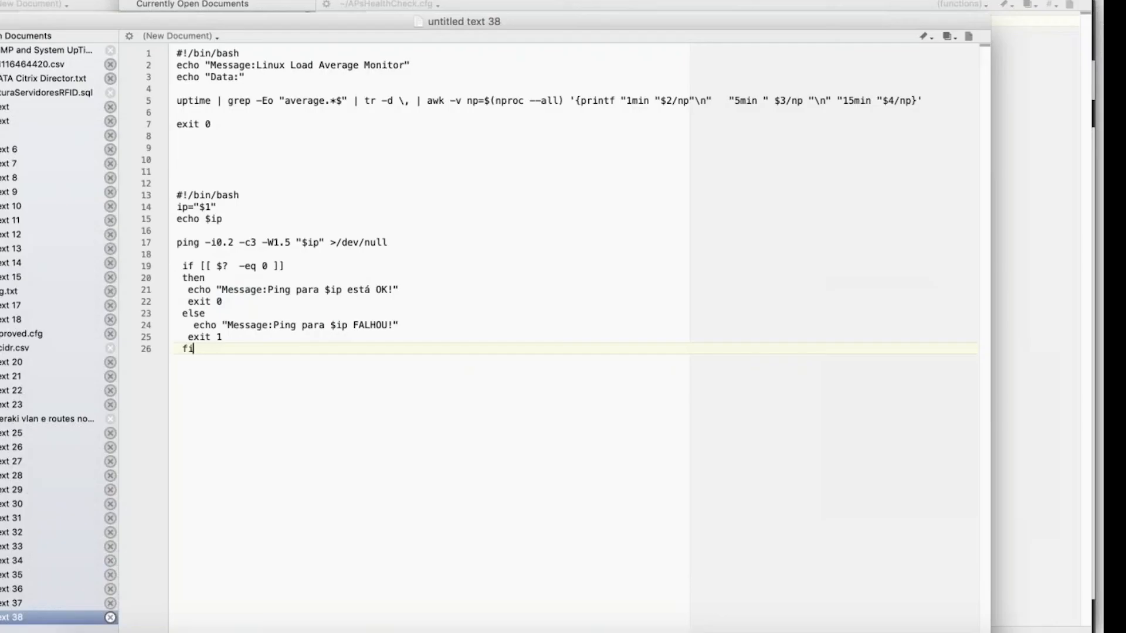
{"action": "left_click_drag", "start_coordinate": [174, 195], "coordinate": [322, 380]}
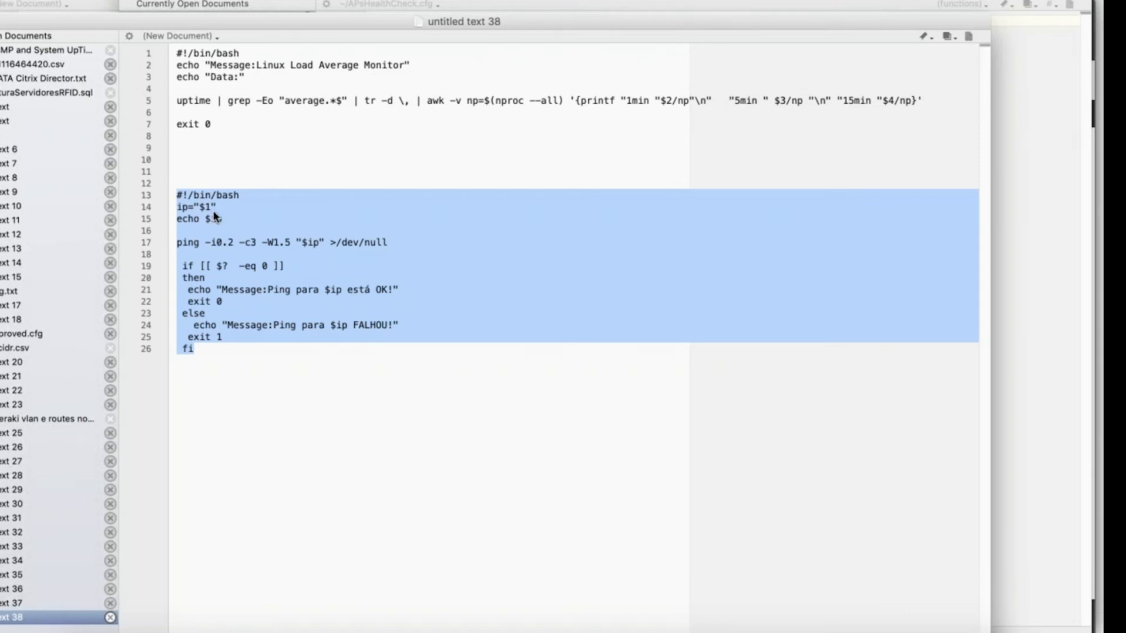
{"action": "key", "text": "super+Tab"}
{"action": "key", "text": "super+Tab"}
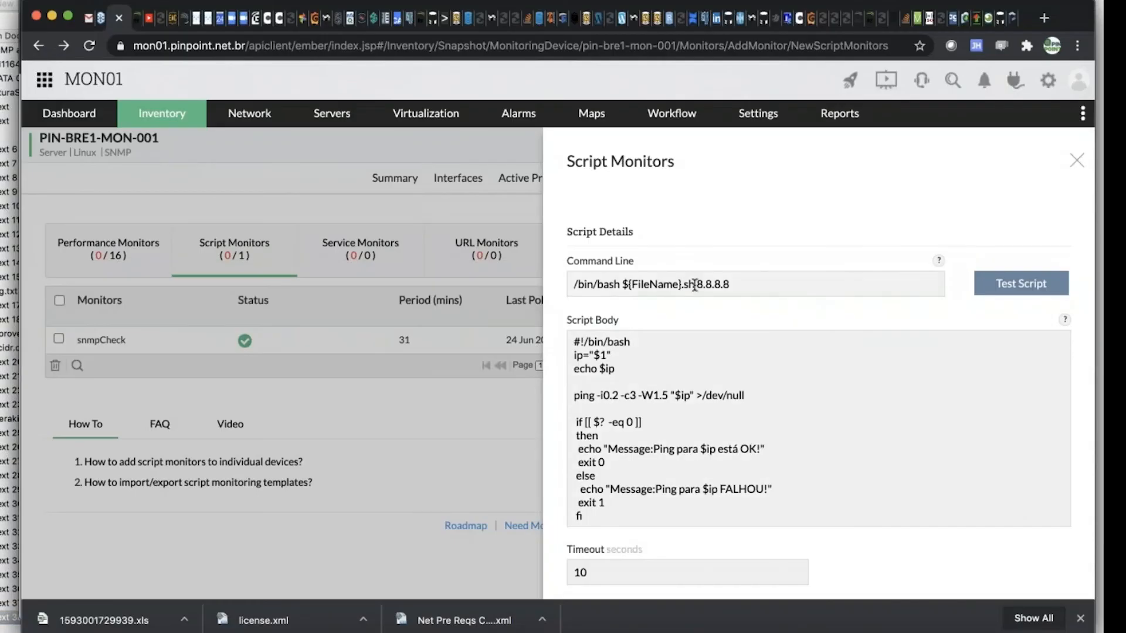
Check the command line's IP argument and delete the "echo $ip" line from the new script monitor's script body
{"action": "left_click_drag", "start_coordinate": [697, 284], "coordinate": [733, 285]}
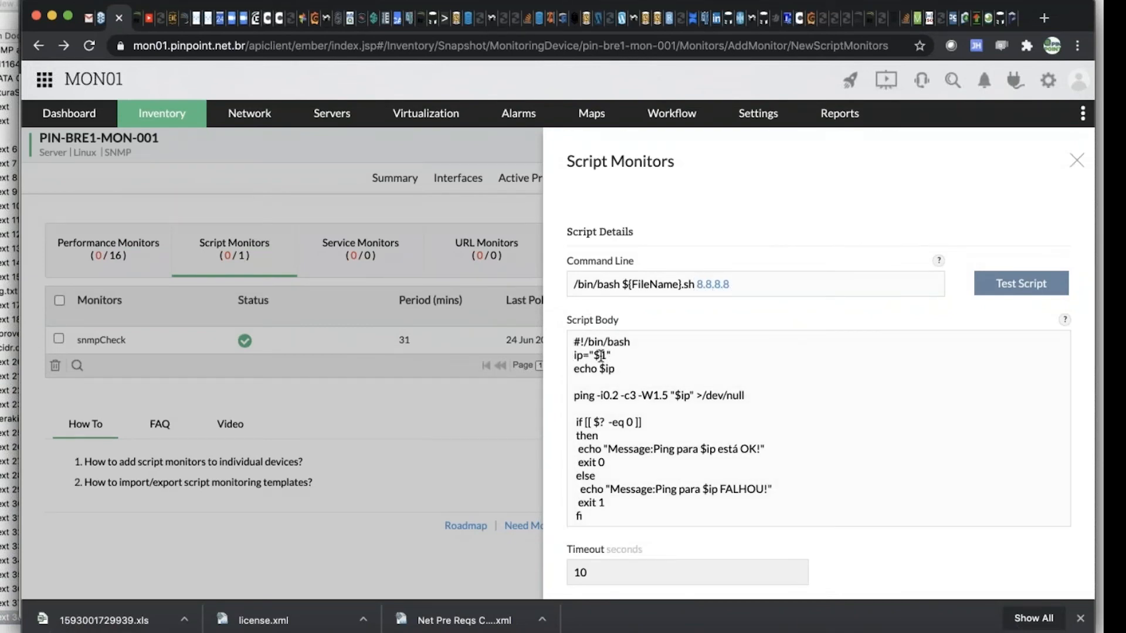
{"action": "left_click_drag", "start_coordinate": [615, 369], "coordinate": [570, 371]}
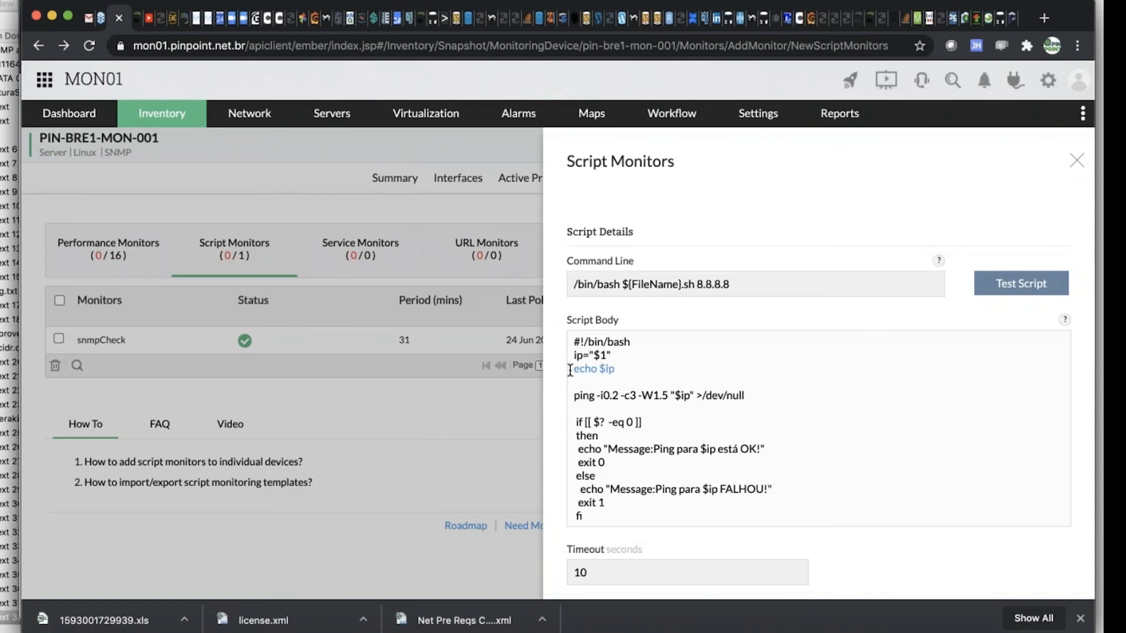
{"action": "key", "text": "BackSpace"}
{"action": "key", "text": "BackSpace"}
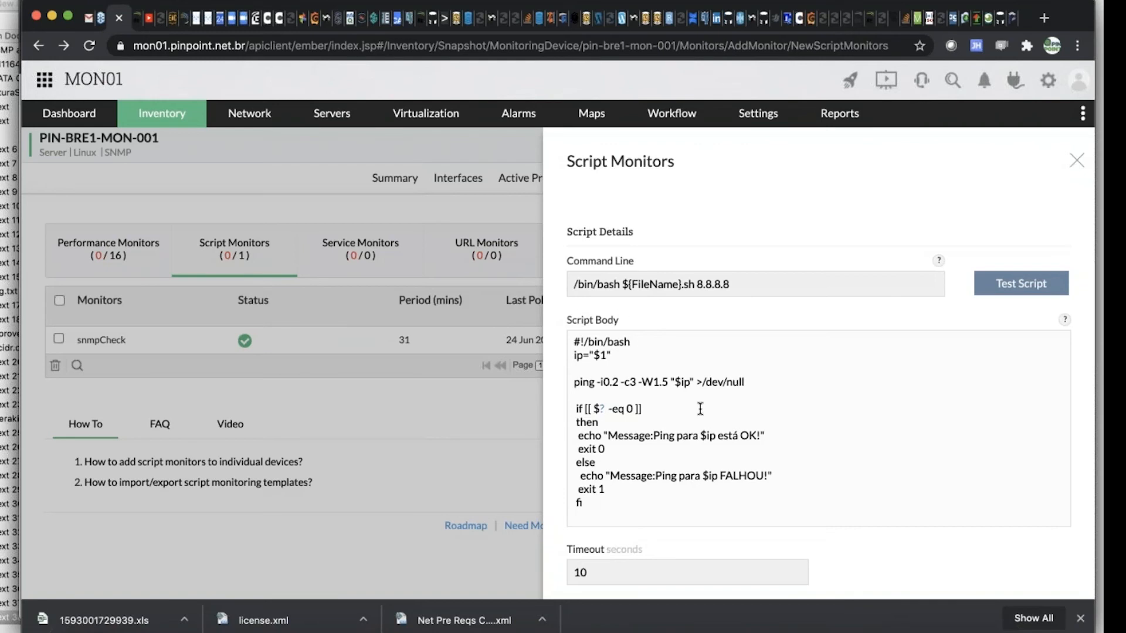
{"action": "scroll", "coordinate": [700, 409], "scroll_direction": "down", "scroll_amount": 2}
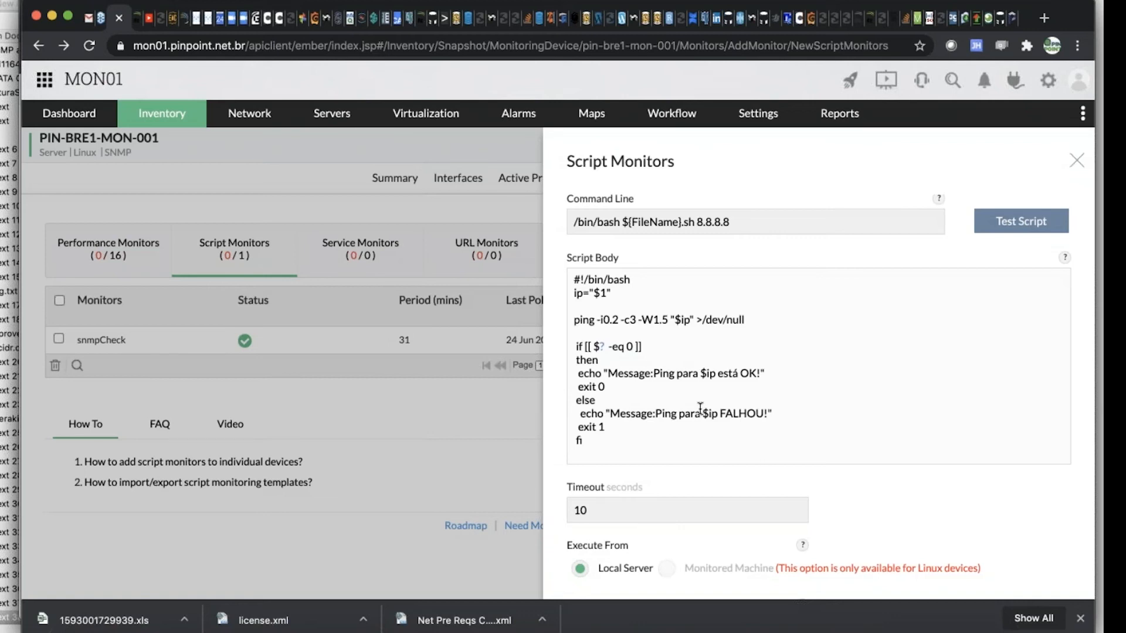
Look through the network prerequisites check script in TextWrangler's untitled text 37 and return to the script monitor form in Chrome
{"action": "key", "text": "super+Tab"}
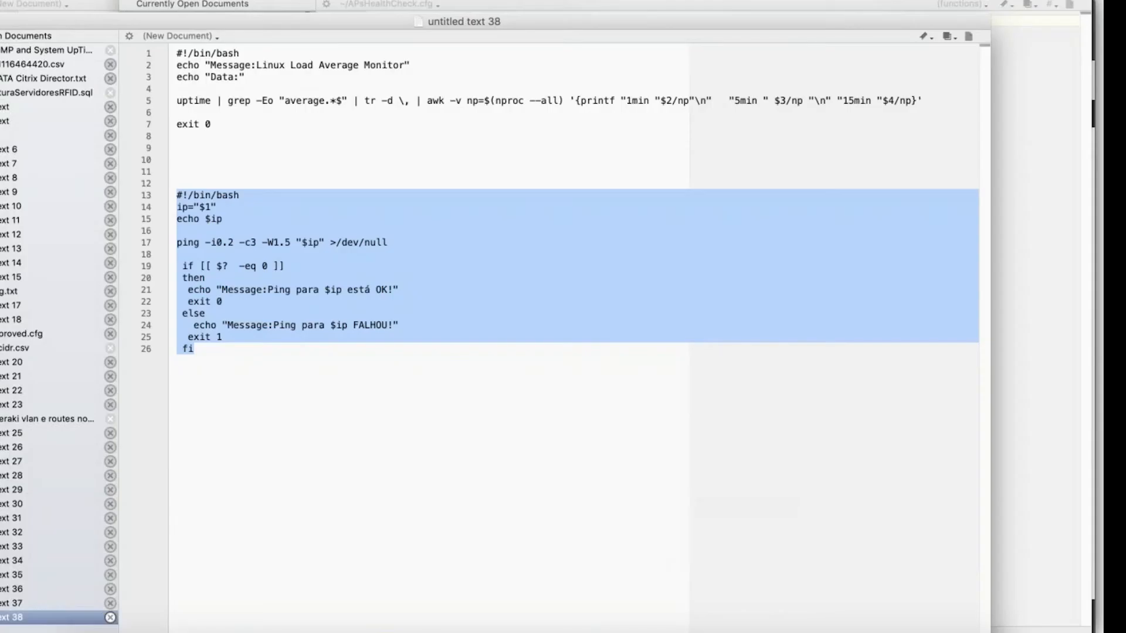
{"action": "left_click", "coordinate": [23, 603]}
{"action": "scroll", "coordinate": [264, 158], "scroll_direction": "down", "scroll_amount": 2}
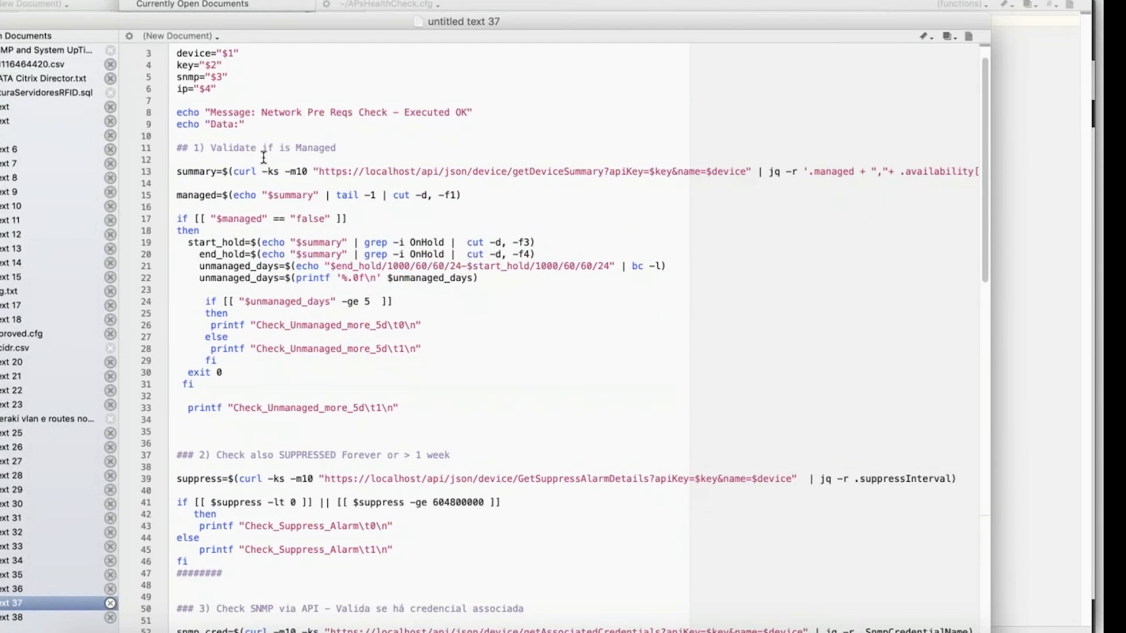
{"action": "scroll", "coordinate": [264, 159], "scroll_direction": "down", "scroll_amount": 10}
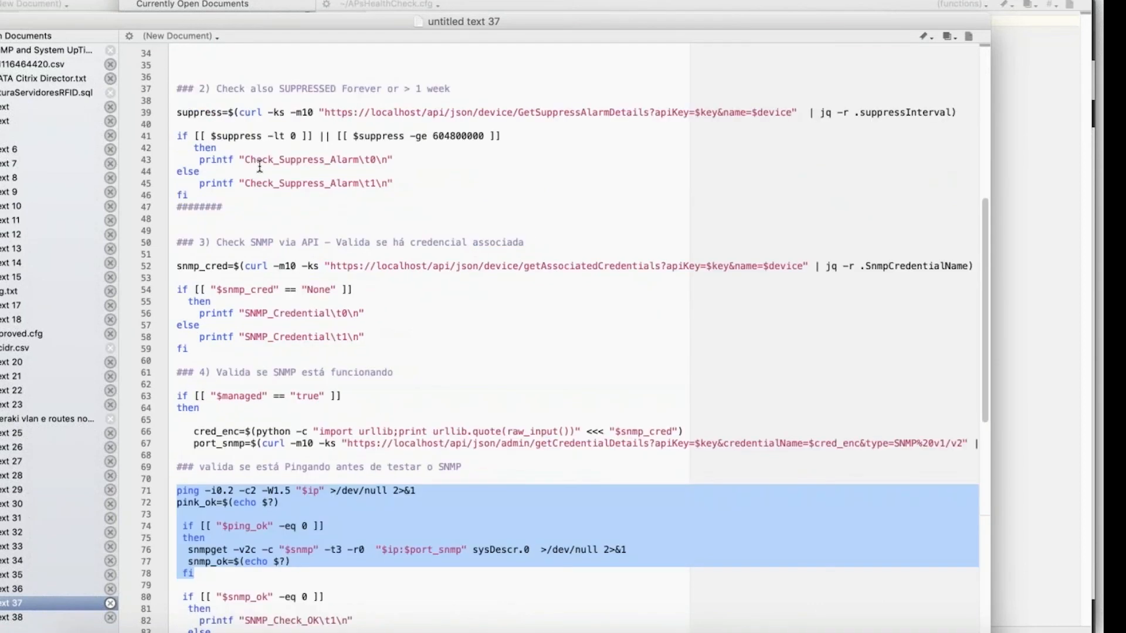
{"action": "scroll", "coordinate": [259, 169], "scroll_direction": "down", "scroll_amount": 17}
{"action": "scroll", "coordinate": [257, 170], "scroll_direction": "up", "scroll_amount": 17}
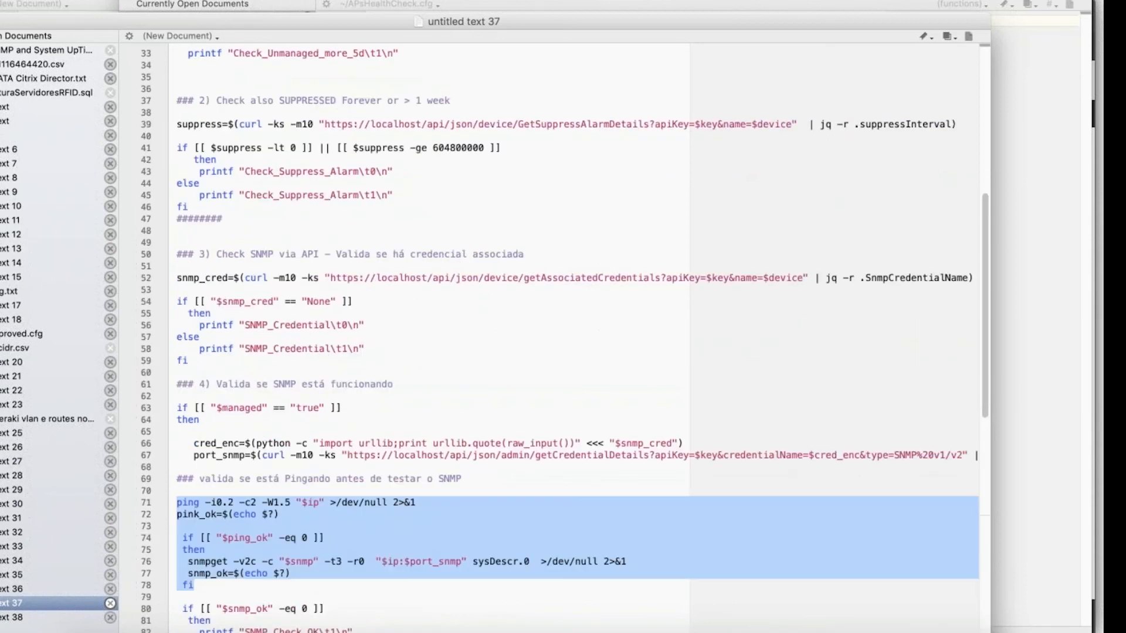
{"action": "scroll", "coordinate": [257, 170], "scroll_direction": "down", "scroll_amount": 16}
{"action": "key", "text": "super+Tab"}
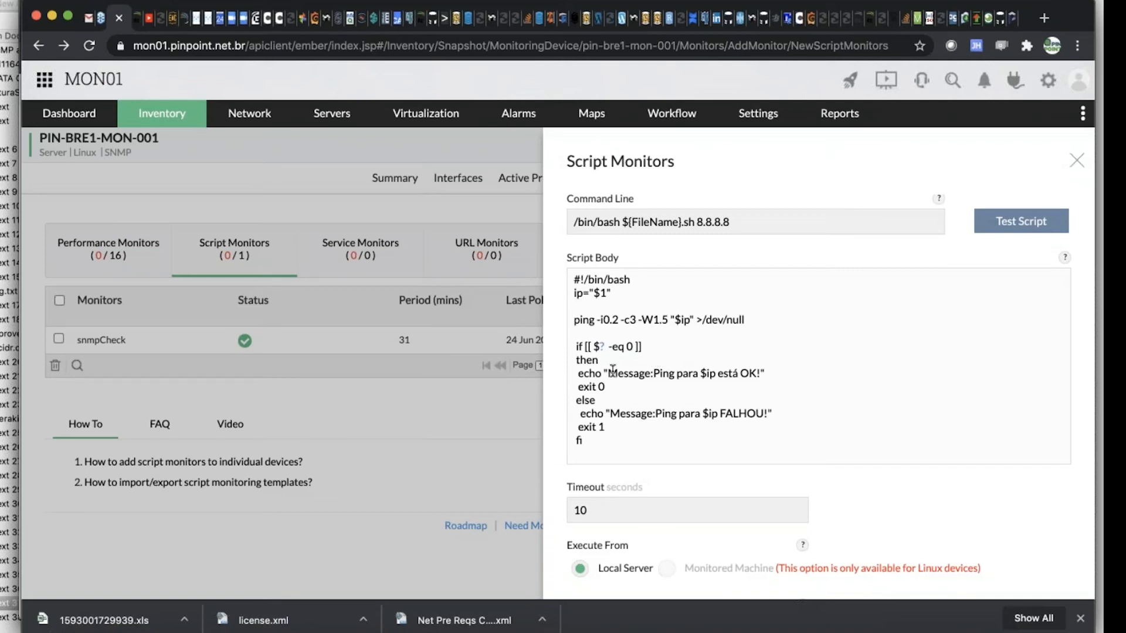
Examine the ping script's condition, its success and failure messages, and the exit codes 0 and 1
{"action": "left_click_drag", "start_coordinate": [608, 376], "coordinate": [653, 376]}
{"action": "left_click_drag", "start_coordinate": [766, 375], "coordinate": [574, 375]}
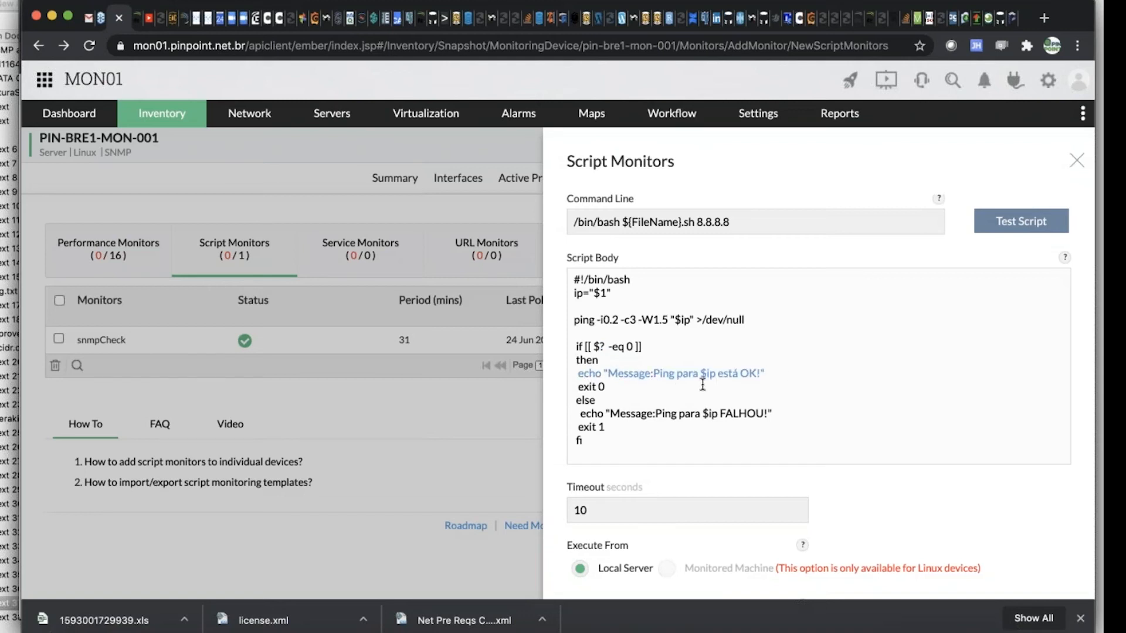
{"action": "left_click", "coordinate": [608, 387]}
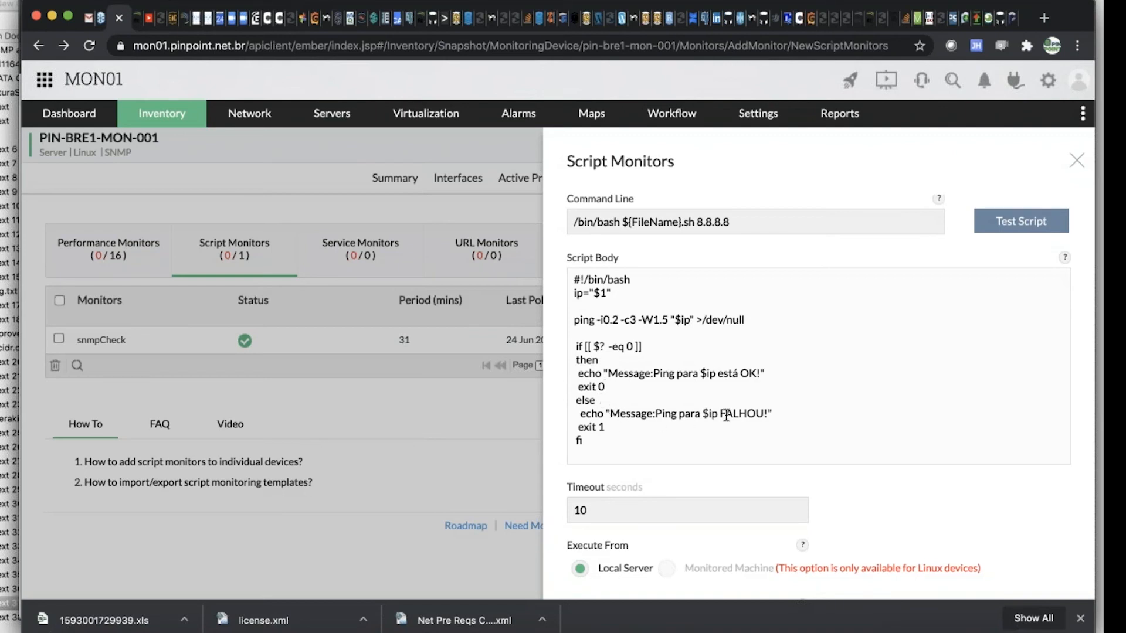
{"action": "left_click_drag", "start_coordinate": [613, 427], "coordinate": [568, 424]}
{"action": "key", "text": "Tab"}
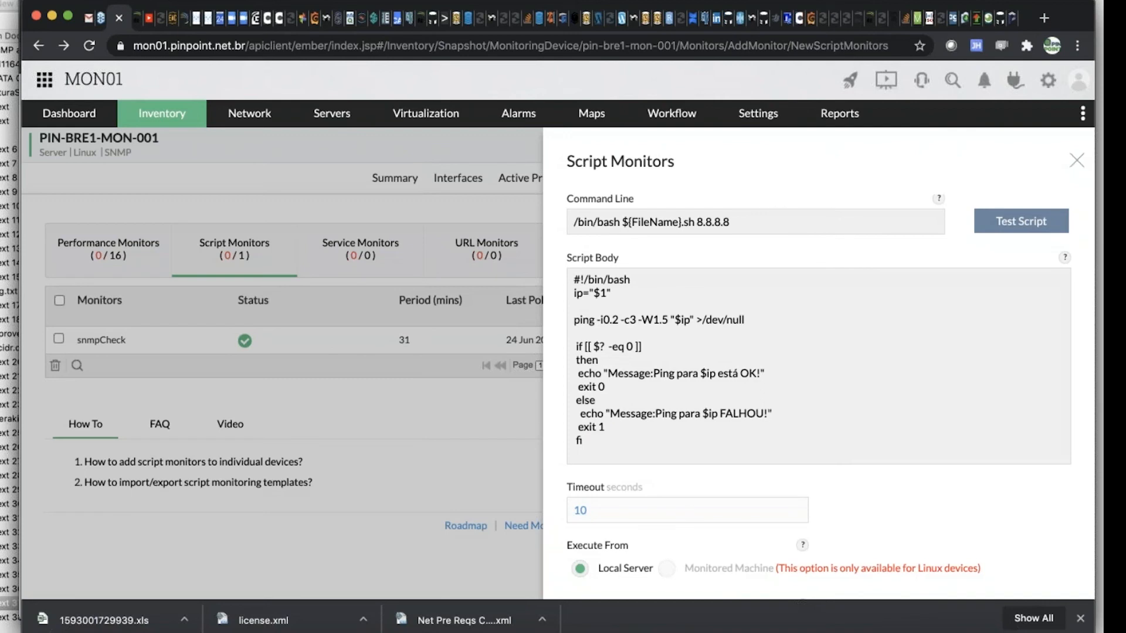
{"action": "left_click", "coordinate": [569, 321]}
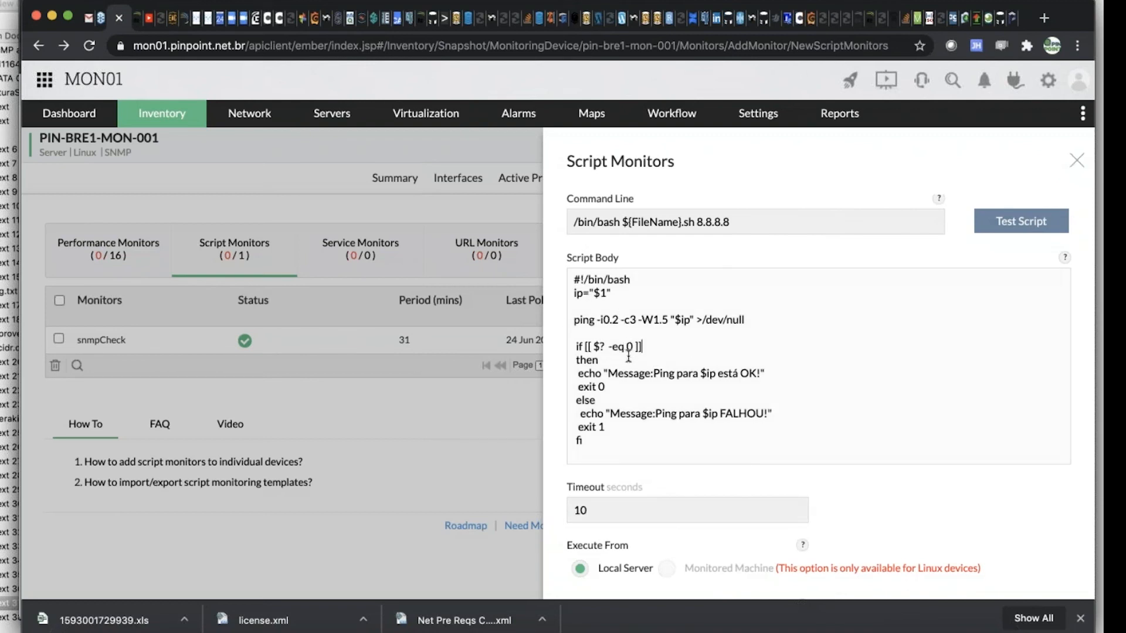
{"action": "left_click", "coordinate": [618, 388]}
{"action": "left_click", "coordinate": [630, 414]}
{"action": "left_click", "coordinate": [613, 427]}
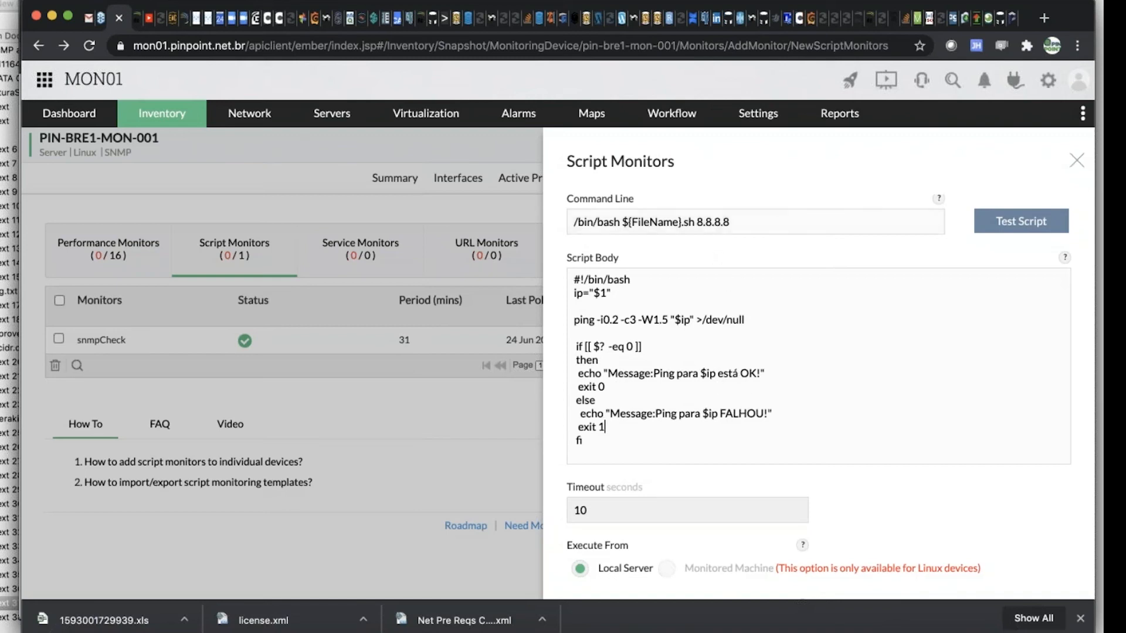
Test the ping script on PIN-BRE1-MON-001 with 8.8.8.8 and review the exit code, message and raw output
{"action": "left_click", "coordinate": [1034, 221]}
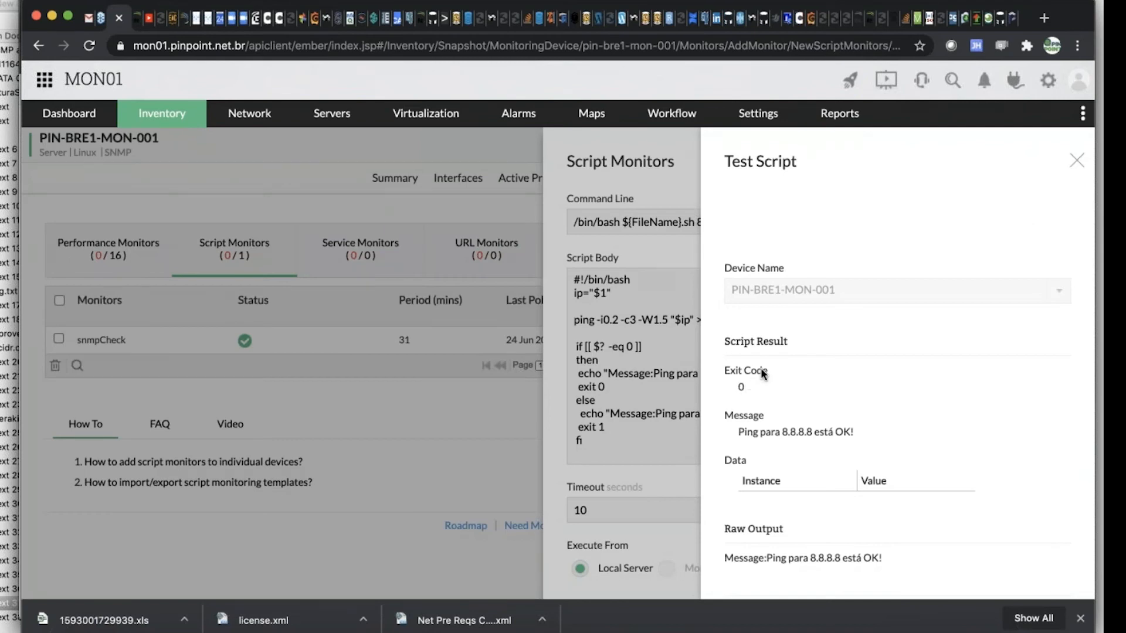
{"action": "scroll", "coordinate": [779, 381], "scroll_direction": "down", "scroll_amount": 2}
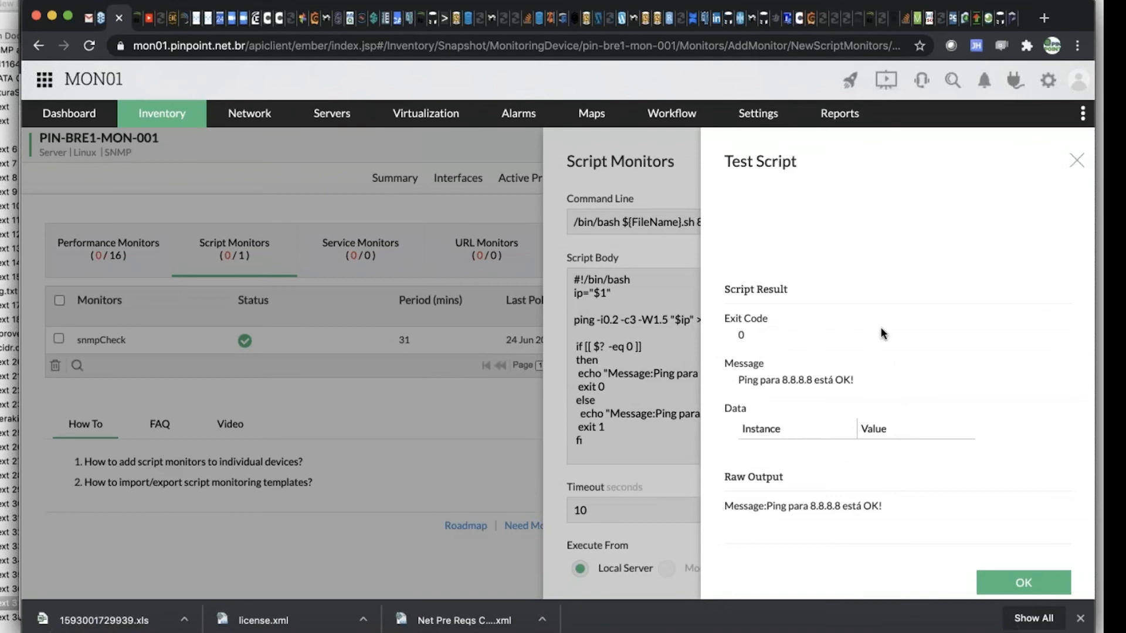
Change the command line's IP argument to 8.8.8.9, test the ping script, and check its exit code and message
{"action": "left_click", "coordinate": [1075, 163]}
{"action": "left_click", "coordinate": [772, 229]}
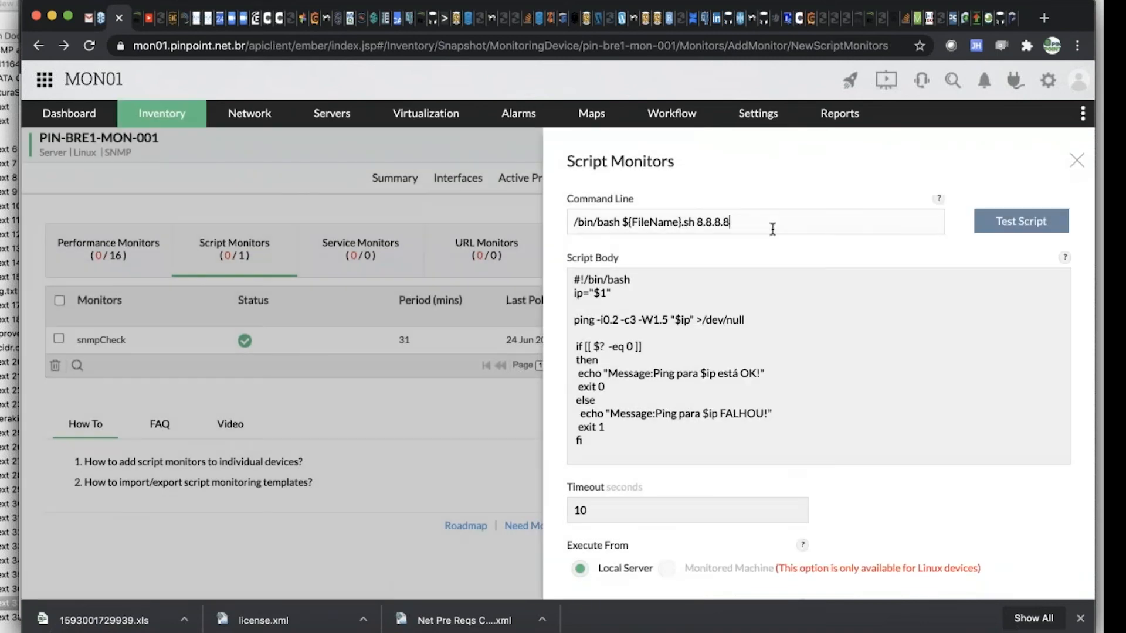
{"action": "key", "text": "BackSpace"}
{"action": "type", "text": "9"}
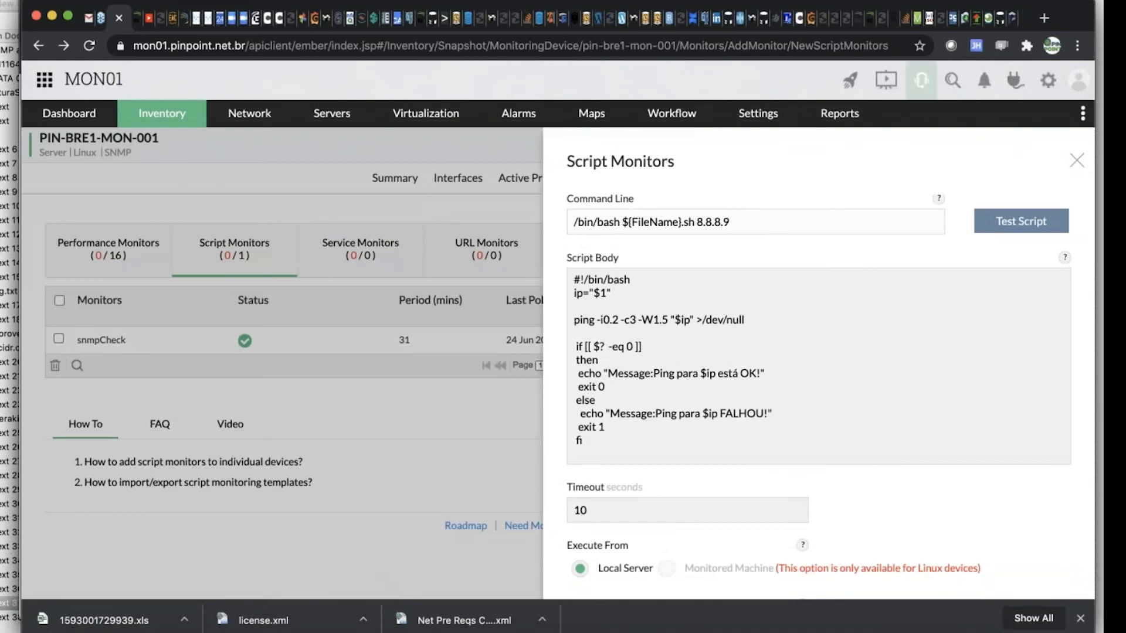
{"action": "left_click", "coordinate": [1020, 221]}
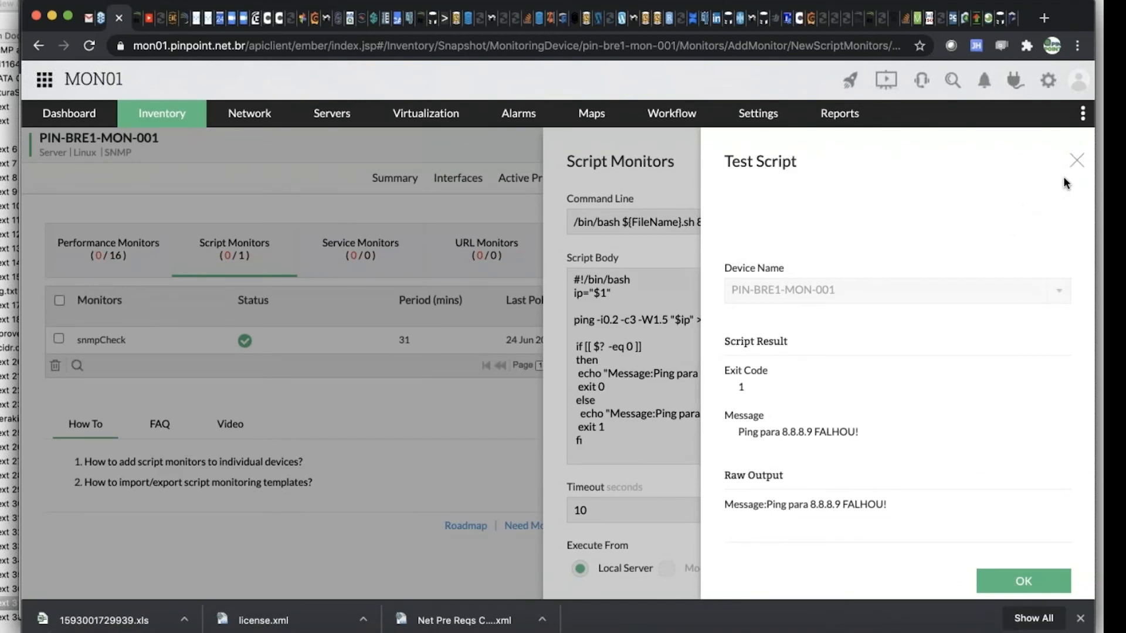
{"action": "left_click", "coordinate": [1077, 160]}
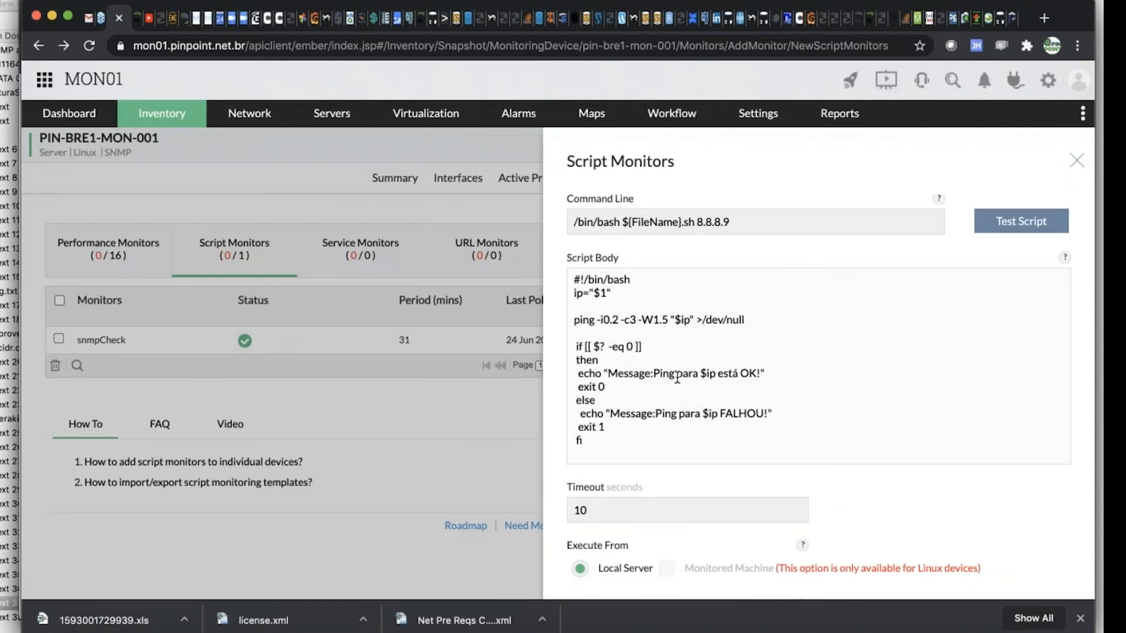
Insert "IGNORAR" after "Ping" in both the success and failure messages of the script body
{"action": "type", "text": "IGNORAR"}
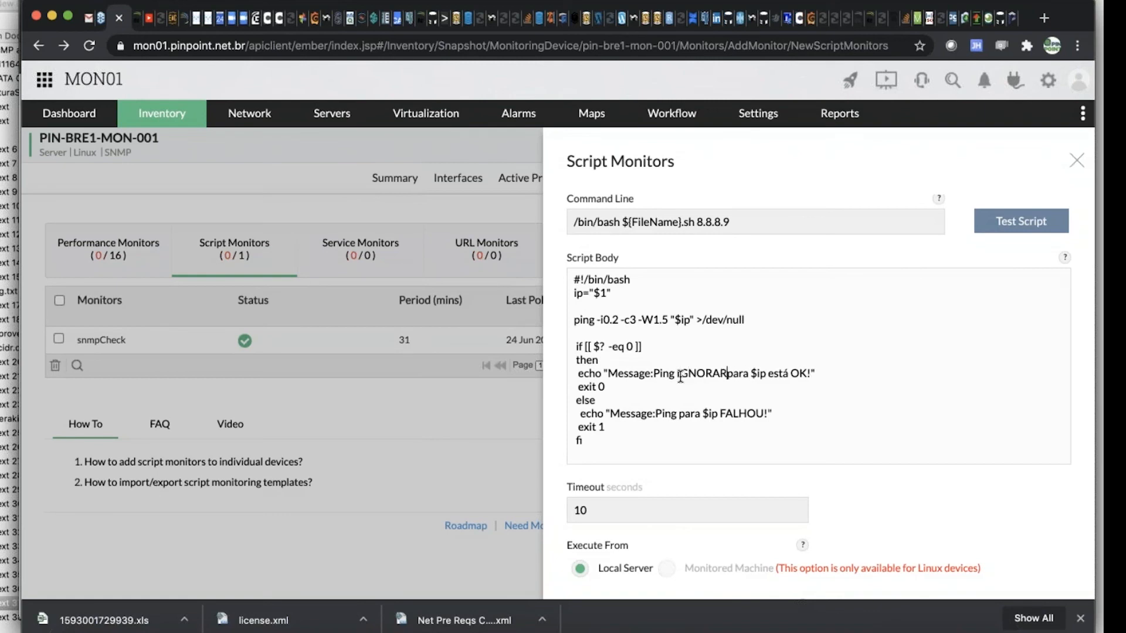
{"action": "left_click", "coordinate": [681, 415]}
{"action": "type", "text": "IGNORAR"}
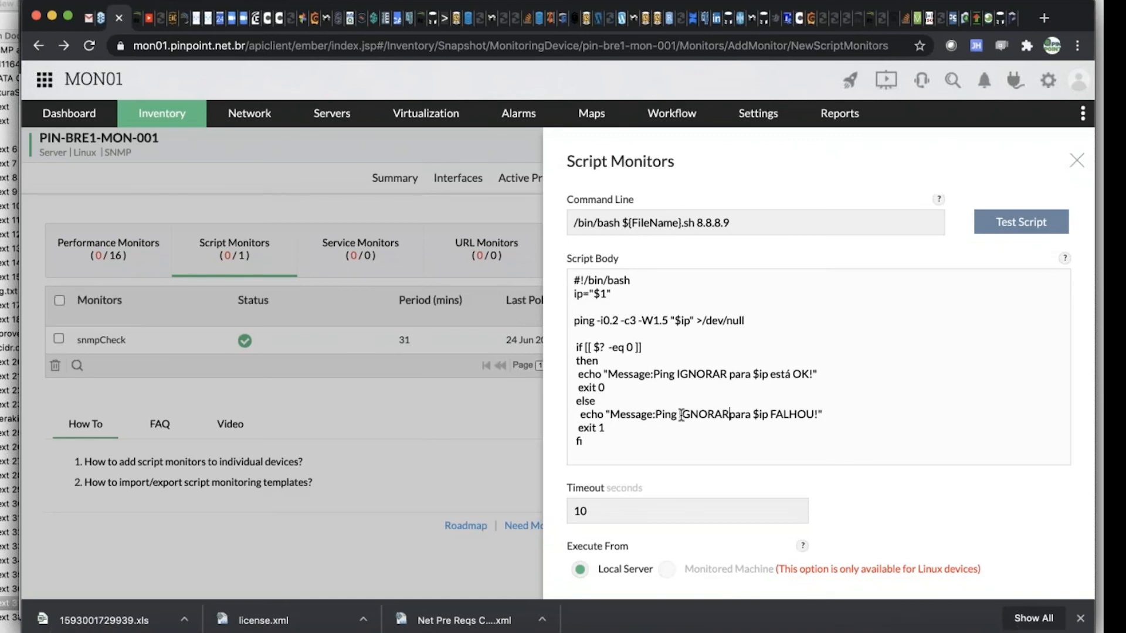
Set the Ping Check monitor's polling interval to 1 minute
{"action": "scroll", "coordinate": [680, 415], "scroll_direction": "down", "scroll_amount": 5}
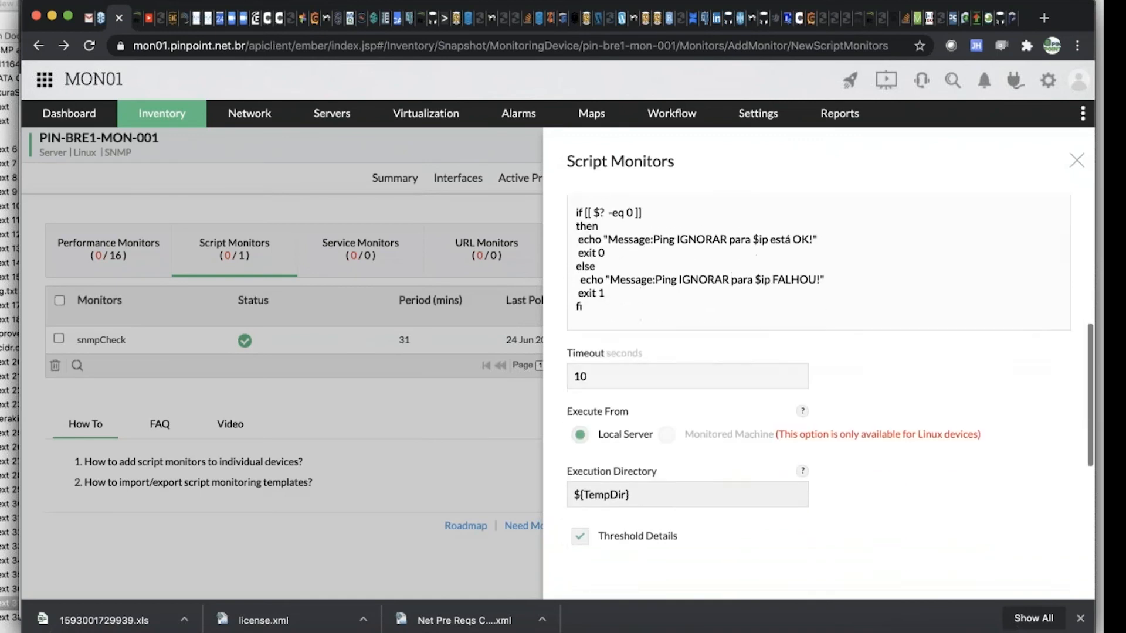
{"action": "scroll", "coordinate": [820, 427], "scroll_direction": "up", "scroll_amount": 15}
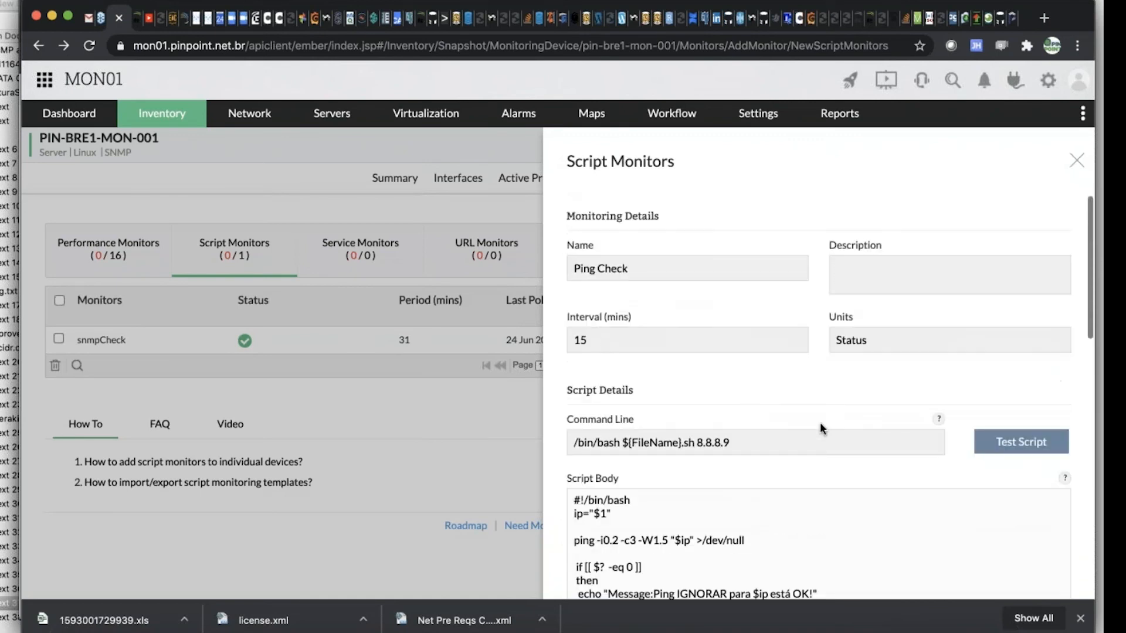
{"action": "scroll", "coordinate": [909, 432], "scroll_direction": "down", "scroll_amount": 15}
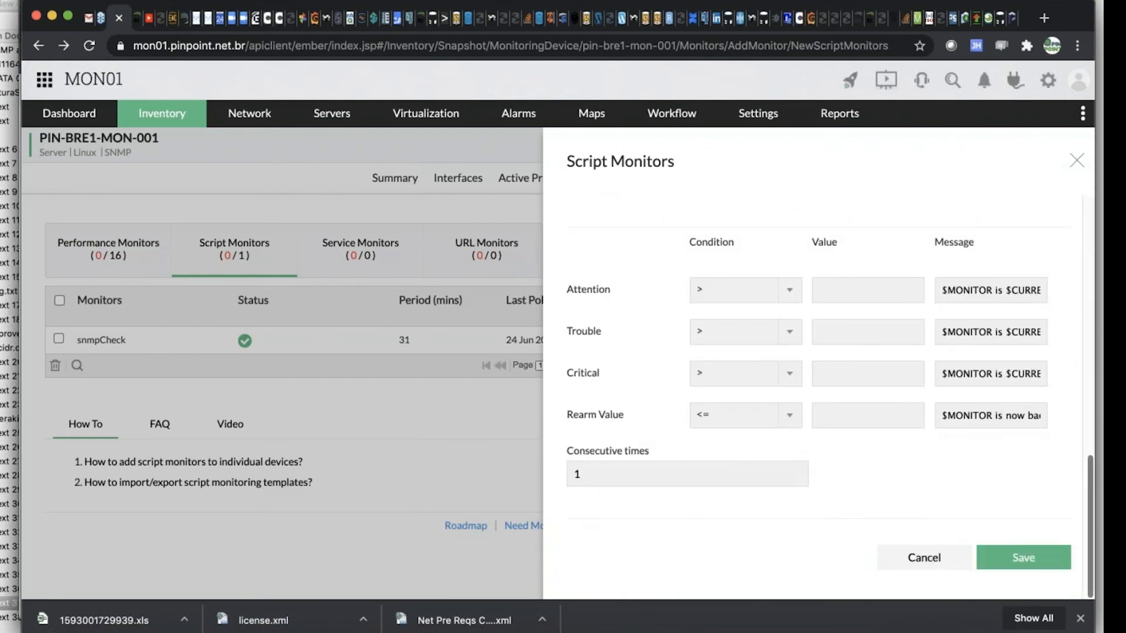
{"action": "scroll", "coordinate": [777, 428], "scroll_direction": "up", "scroll_amount": 15}
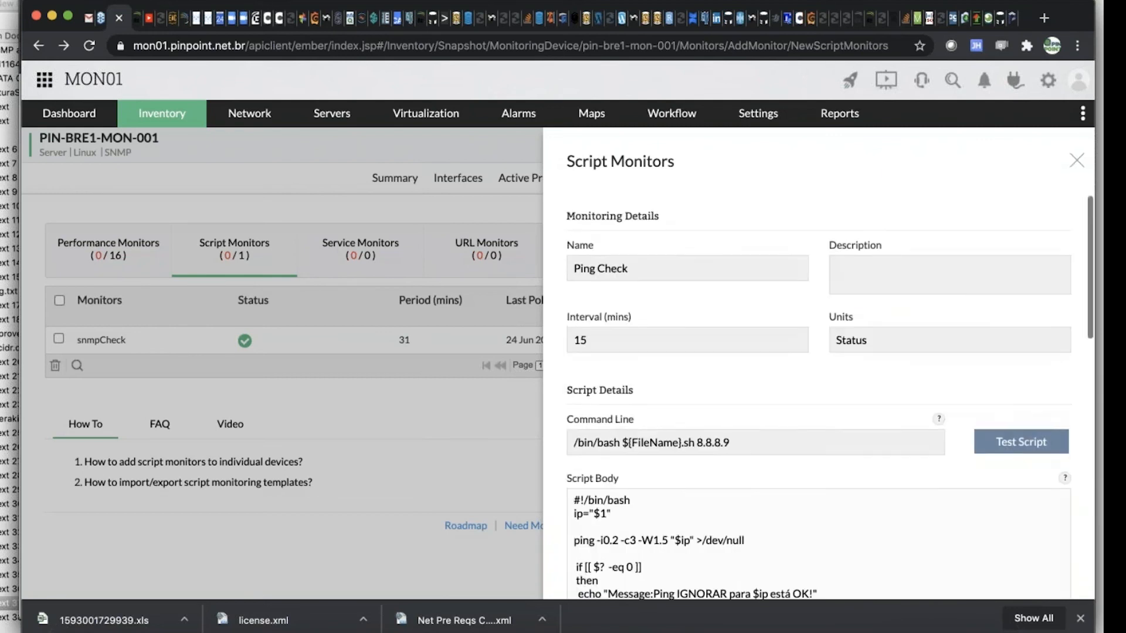
{"action": "left_click", "coordinate": [632, 343]}
{"action": "key", "text": "BackSpace"}
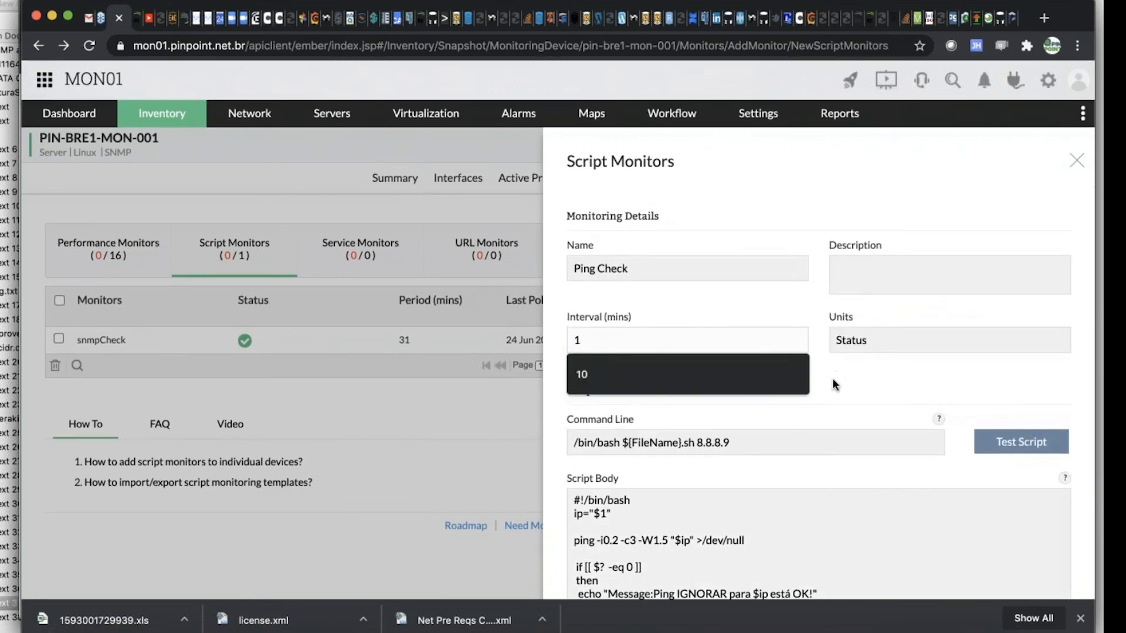
{"action": "left_click", "coordinate": [845, 407]}
Turn off the threshold details for the Ping Check script monitor and save it
{"action": "scroll", "coordinate": [990, 487], "scroll_direction": "down", "scroll_amount": 4}
{"action": "scroll", "coordinate": [994, 490], "scroll_direction": "down", "scroll_amount": 8}
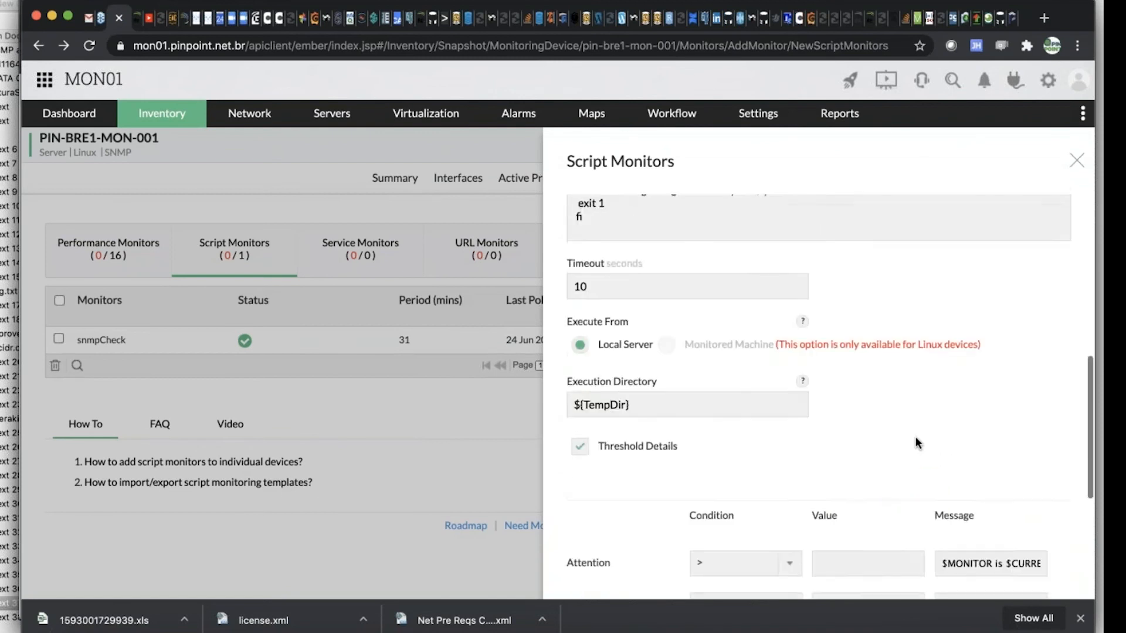
{"action": "left_click", "coordinate": [1019, 563]}
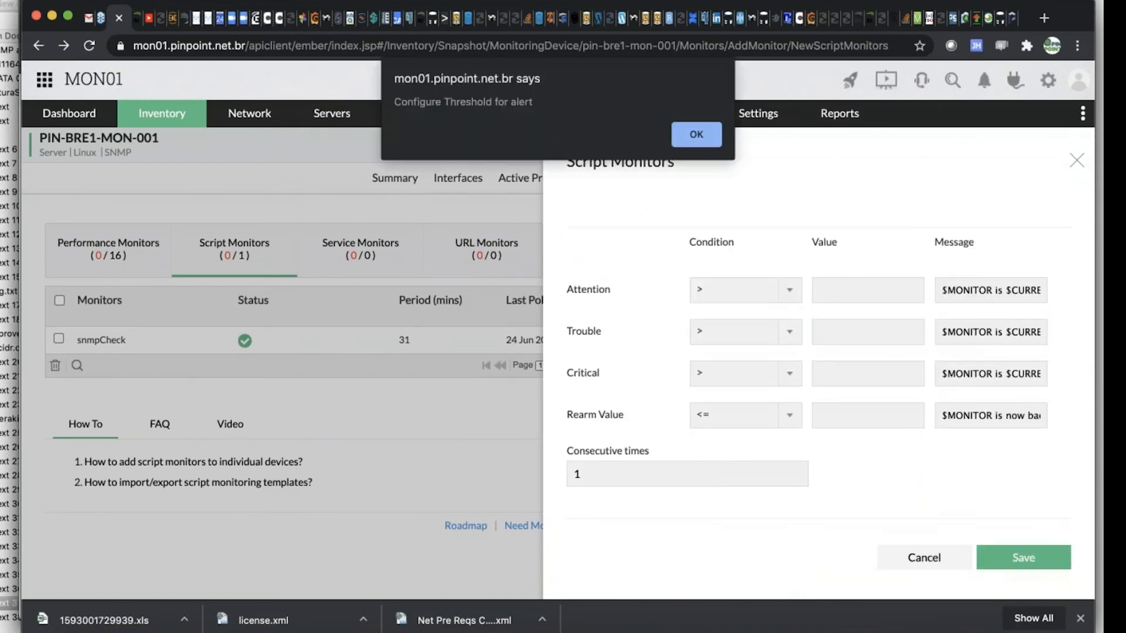
{"action": "left_click", "coordinate": [701, 134]}
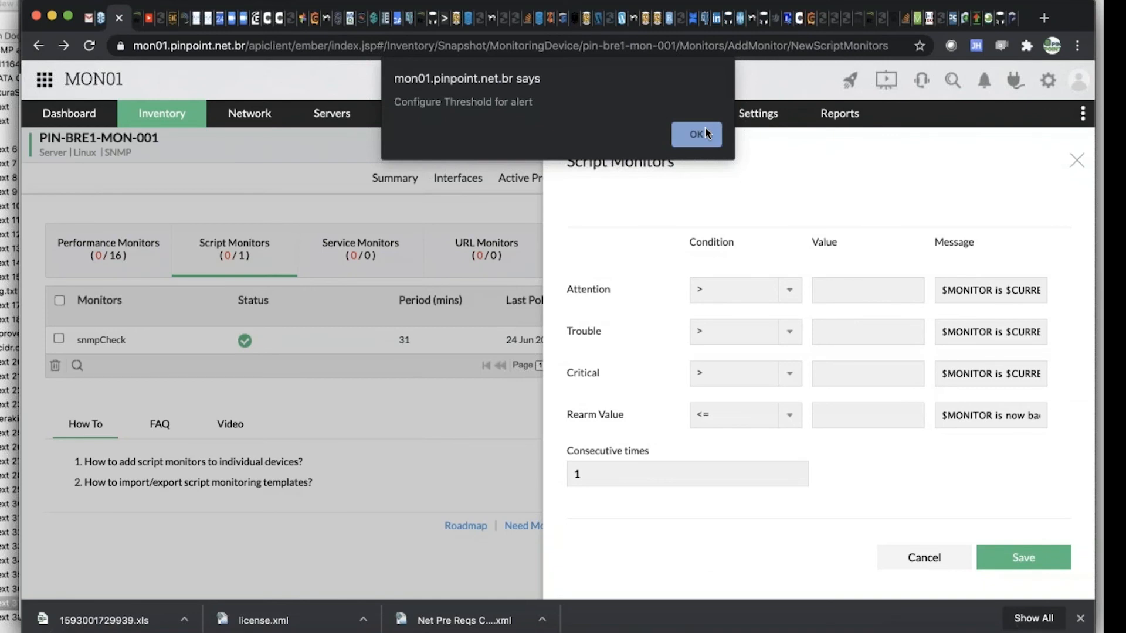
{"action": "scroll", "coordinate": [827, 293], "scroll_direction": "up", "scroll_amount": 3}
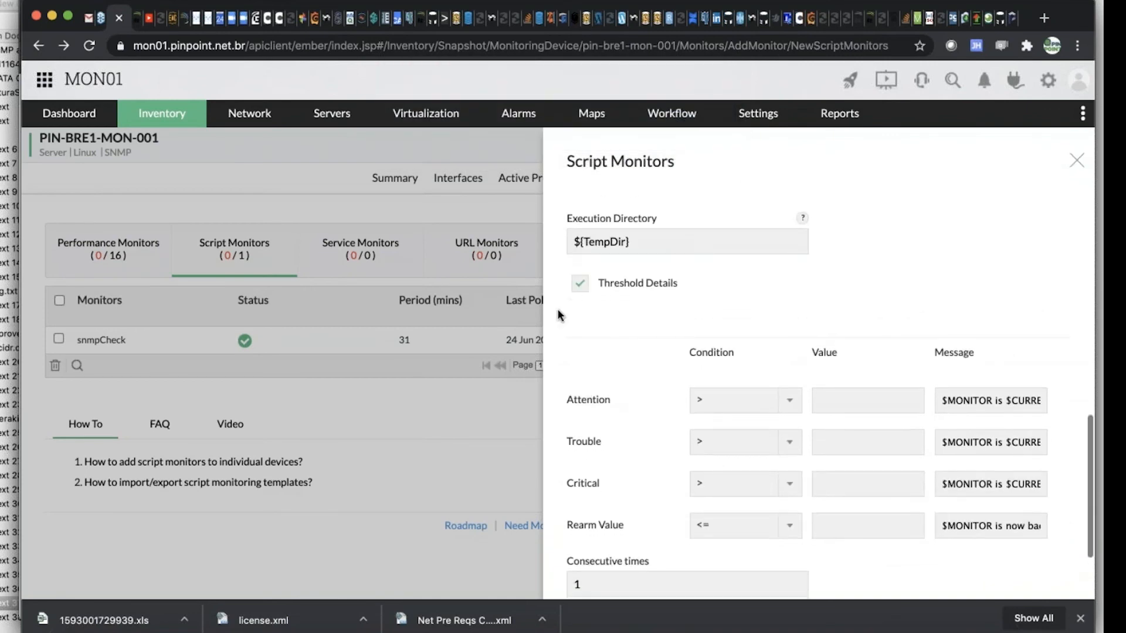
{"action": "left_click", "coordinate": [577, 281]}
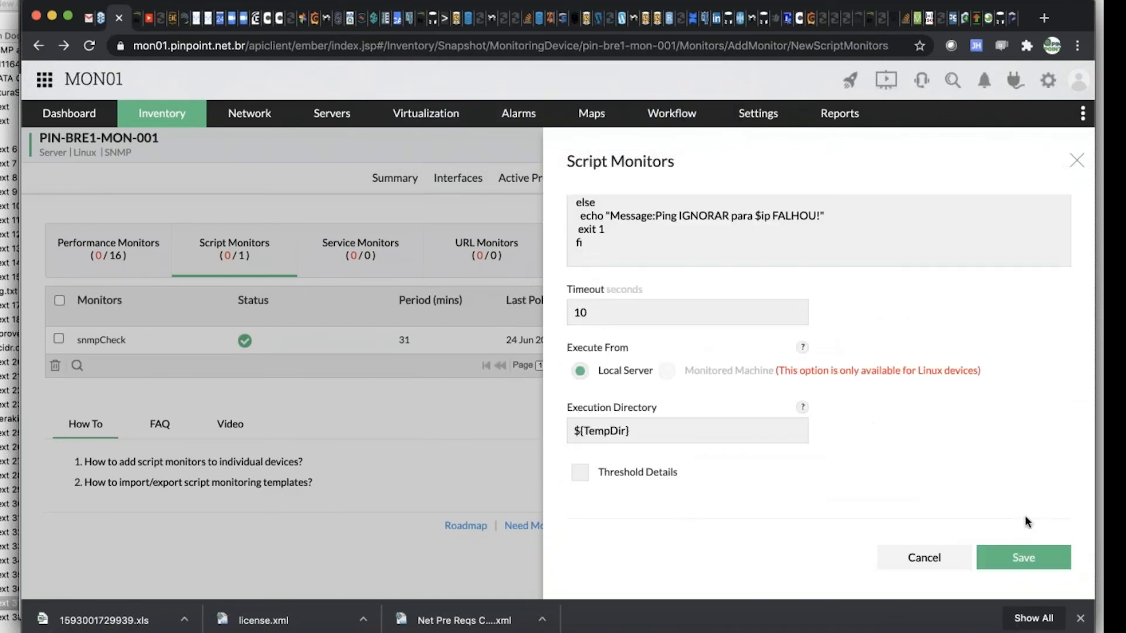
{"action": "left_click", "coordinate": [1038, 558]}
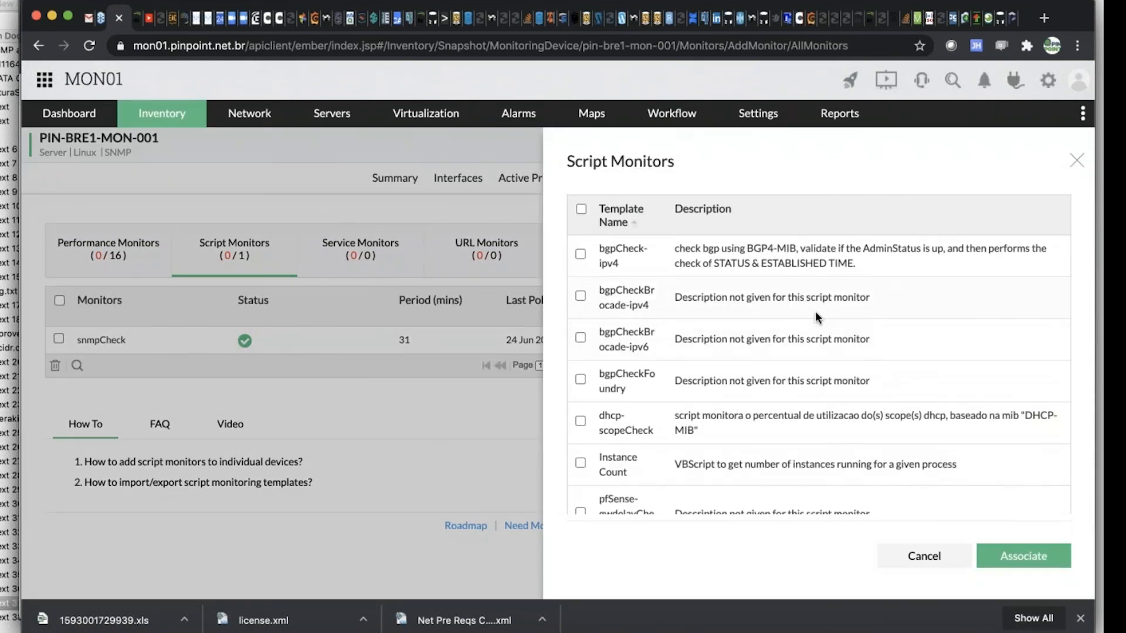
Associate the Ping Check script template with PIN-BRE1-MON-001
{"action": "scroll", "coordinate": [819, 331], "scroll_direction": "down", "scroll_amount": 5}
{"action": "scroll", "coordinate": [698, 357], "scroll_direction": "down", "scroll_amount": 4}
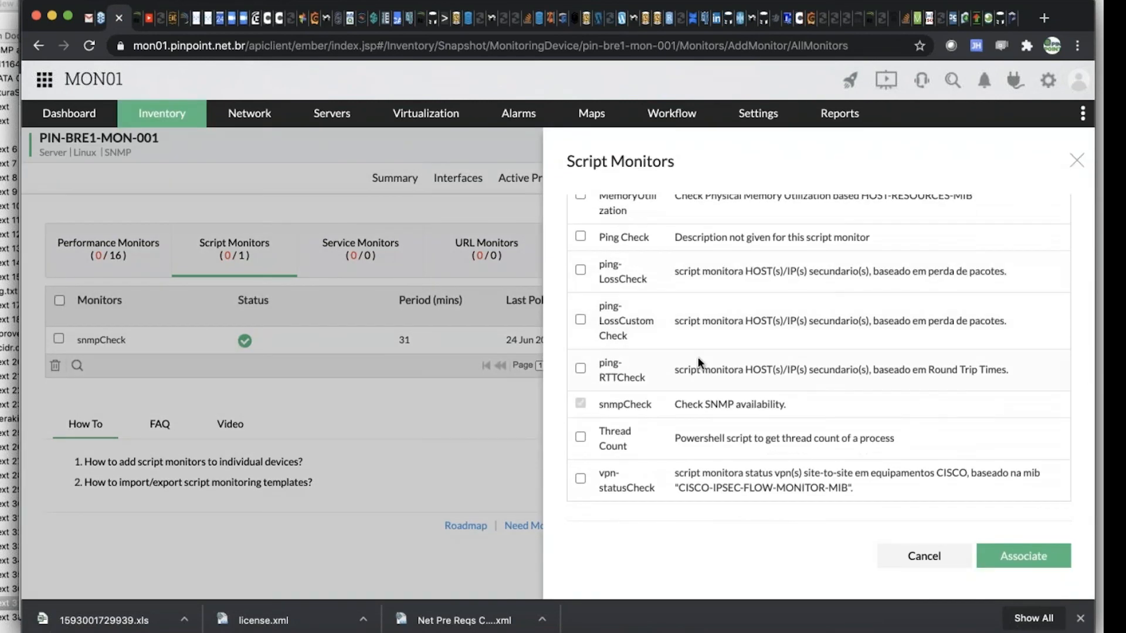
{"action": "scroll", "coordinate": [702, 352], "scroll_direction": "up", "scroll_amount": 2}
{"action": "scroll", "coordinate": [702, 353], "scroll_direction": "down", "scroll_amount": 2}
{"action": "scroll", "coordinate": [704, 352], "scroll_direction": "up", "scroll_amount": 1}
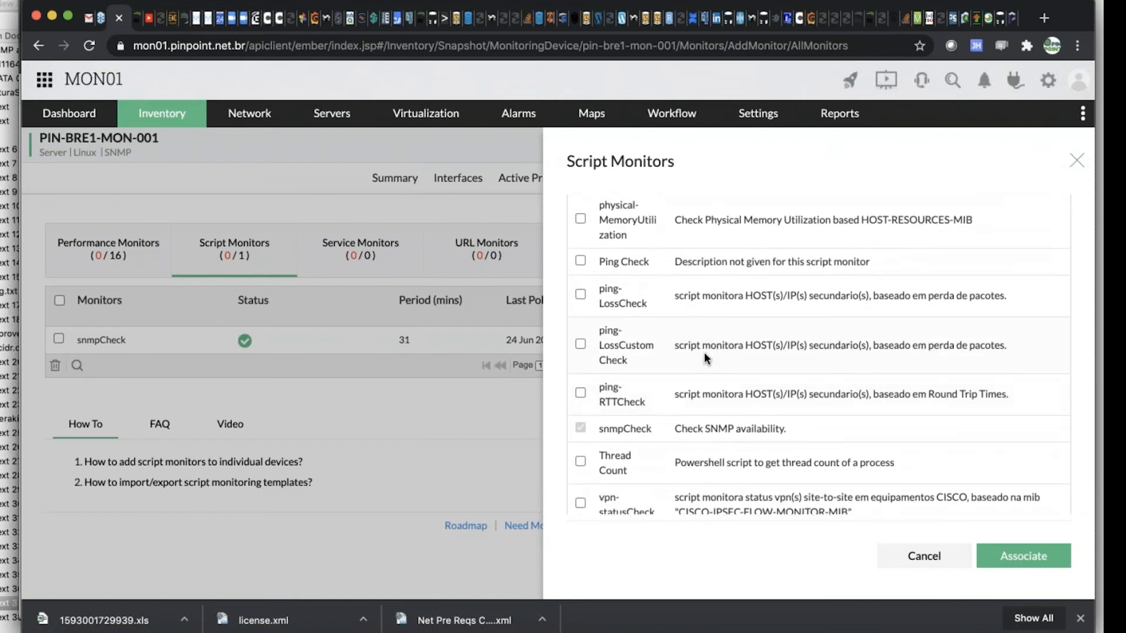
{"action": "left_click", "coordinate": [579, 261]}
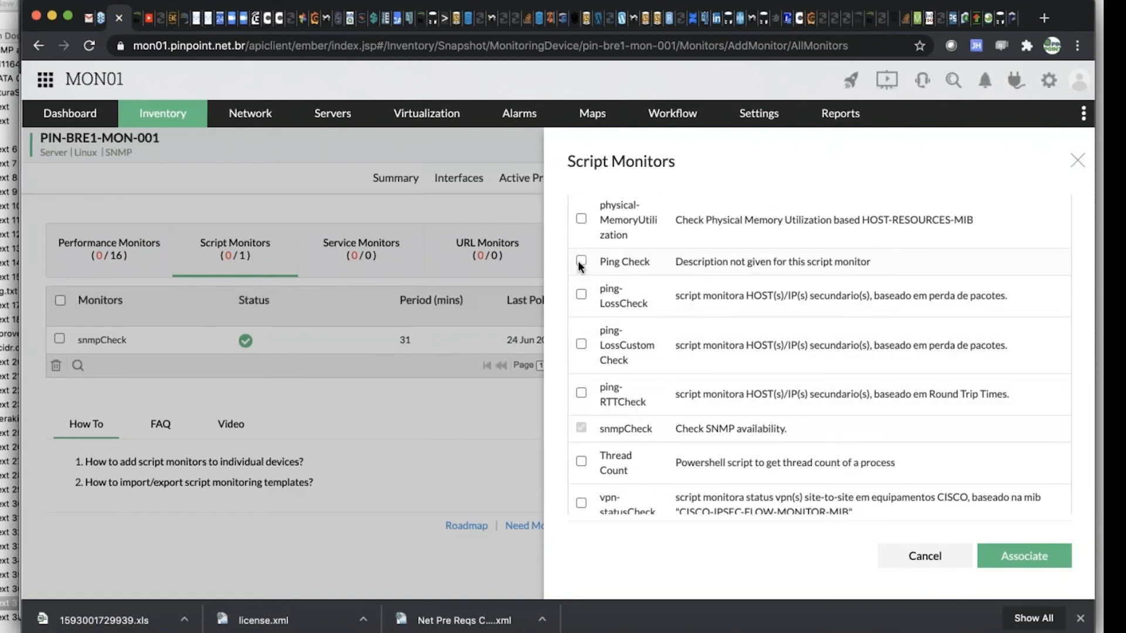
{"action": "left_click", "coordinate": [1024, 559]}
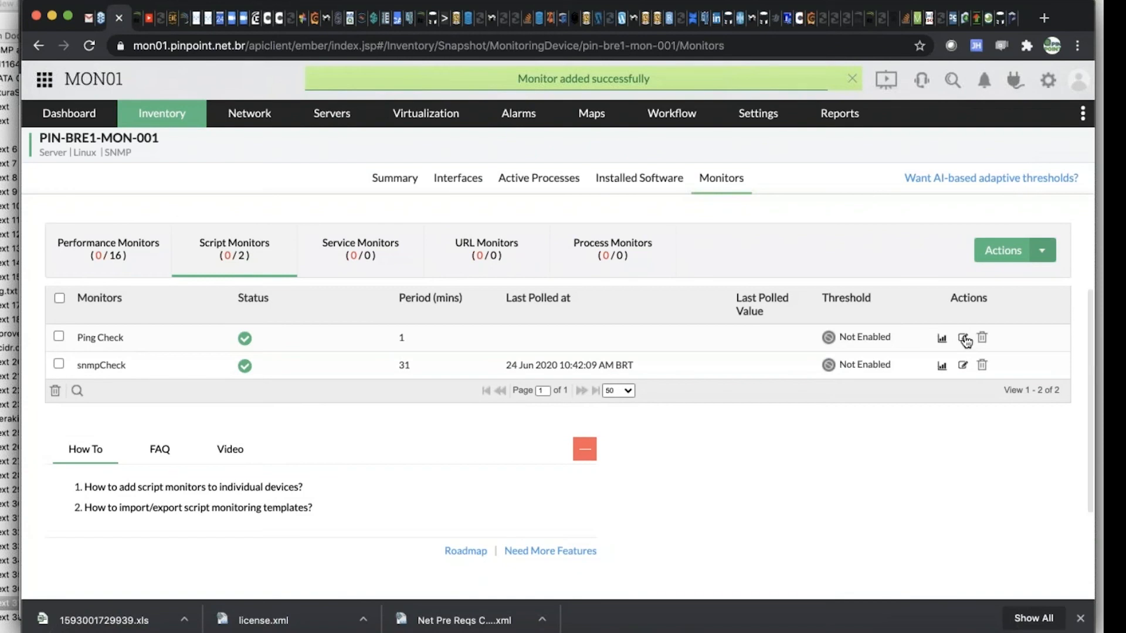
Look over the Ping Check monitor's settings and examine the status and recent alarms in the device summary
{"action": "left_click", "coordinate": [963, 340]}
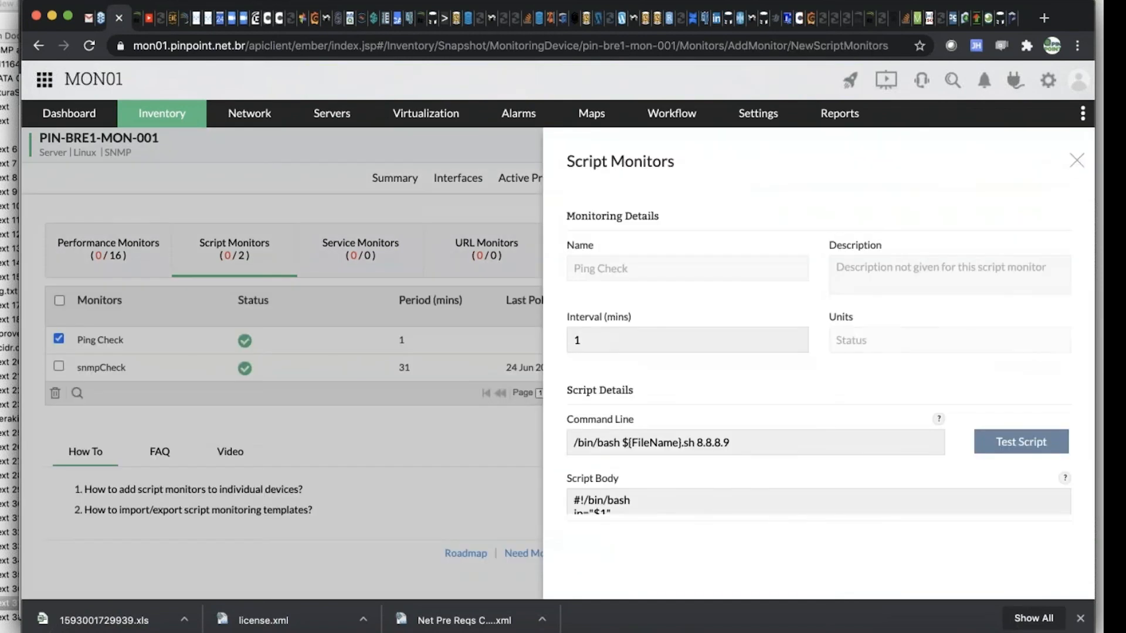
{"action": "left_click", "coordinate": [1078, 161]}
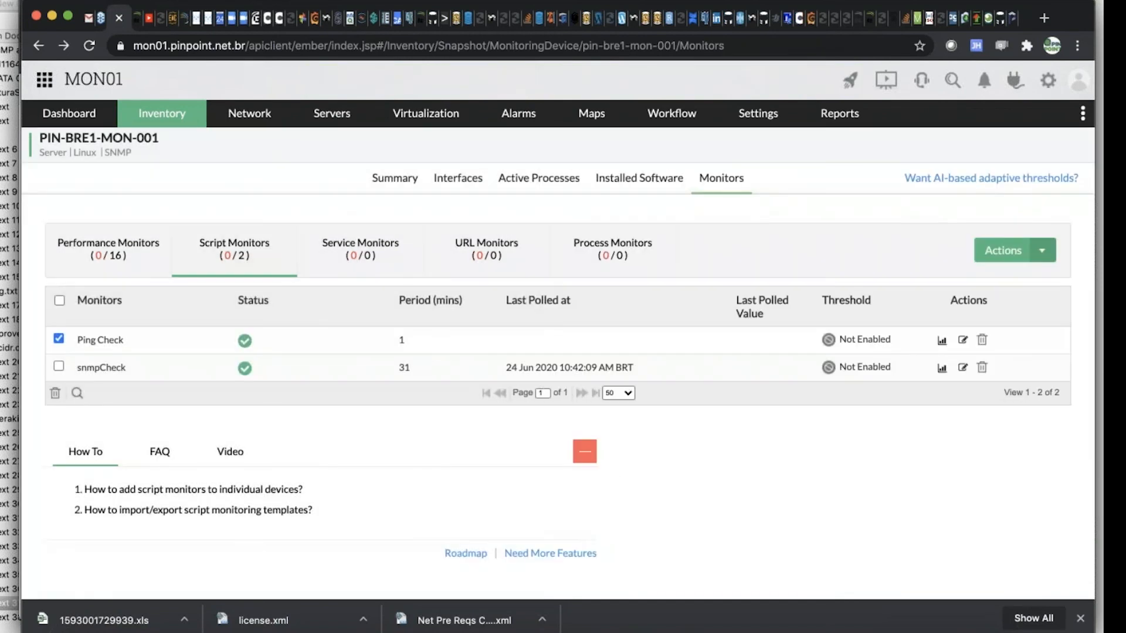
{"action": "left_click", "coordinate": [384, 180]}
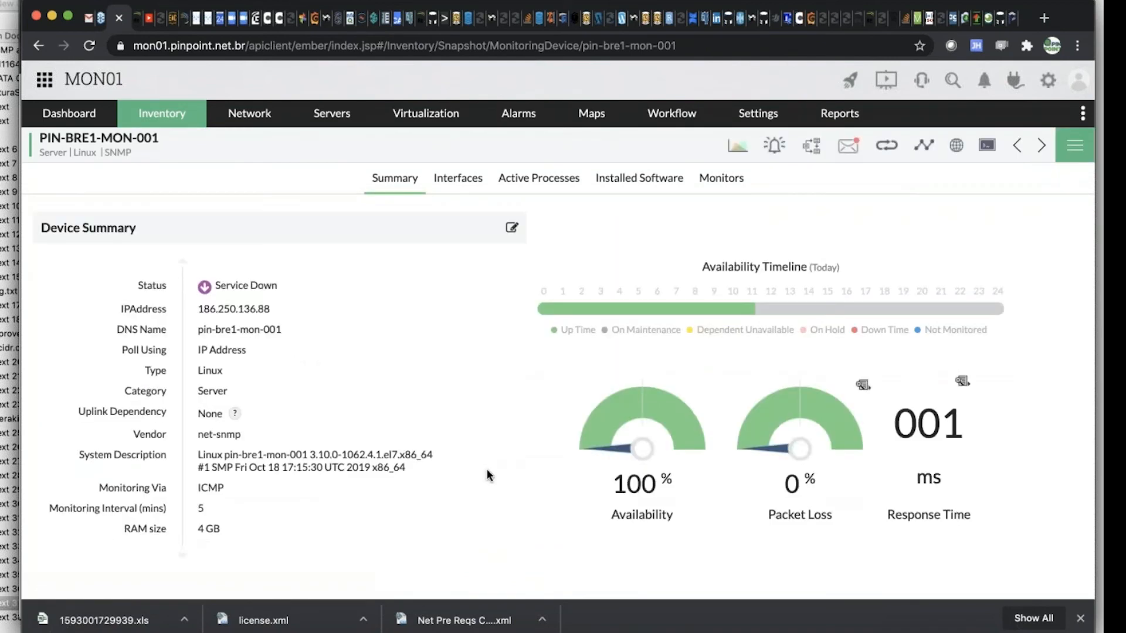
{"action": "scroll", "coordinate": [486, 469], "scroll_direction": "down", "scroll_amount": 9}
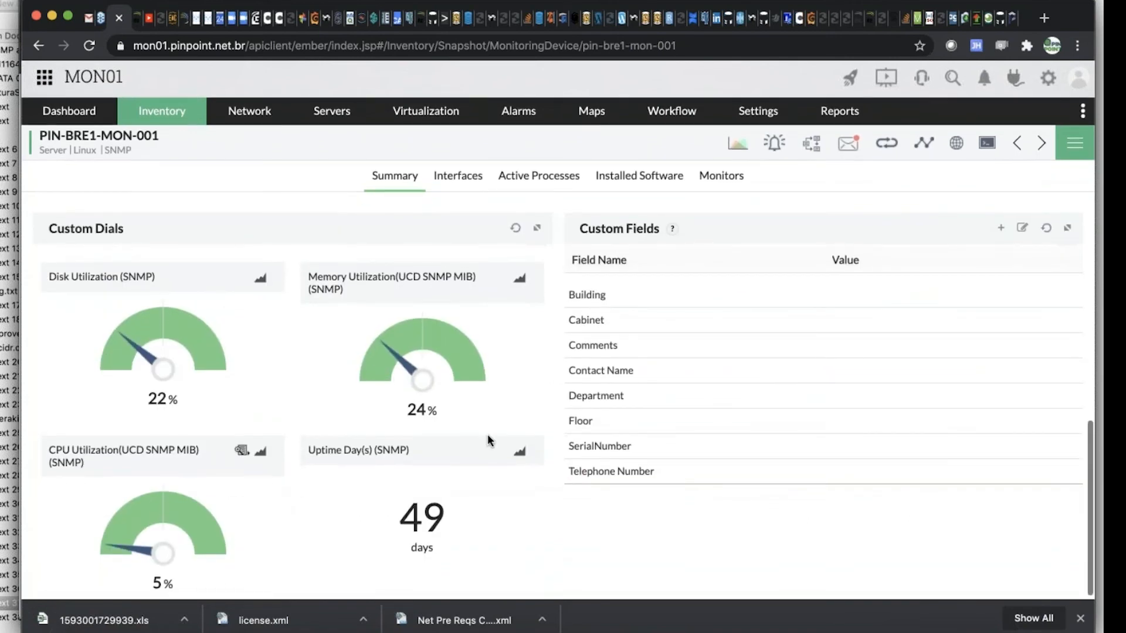
{"action": "scroll", "coordinate": [486, 432], "scroll_direction": "up", "scroll_amount": 4}
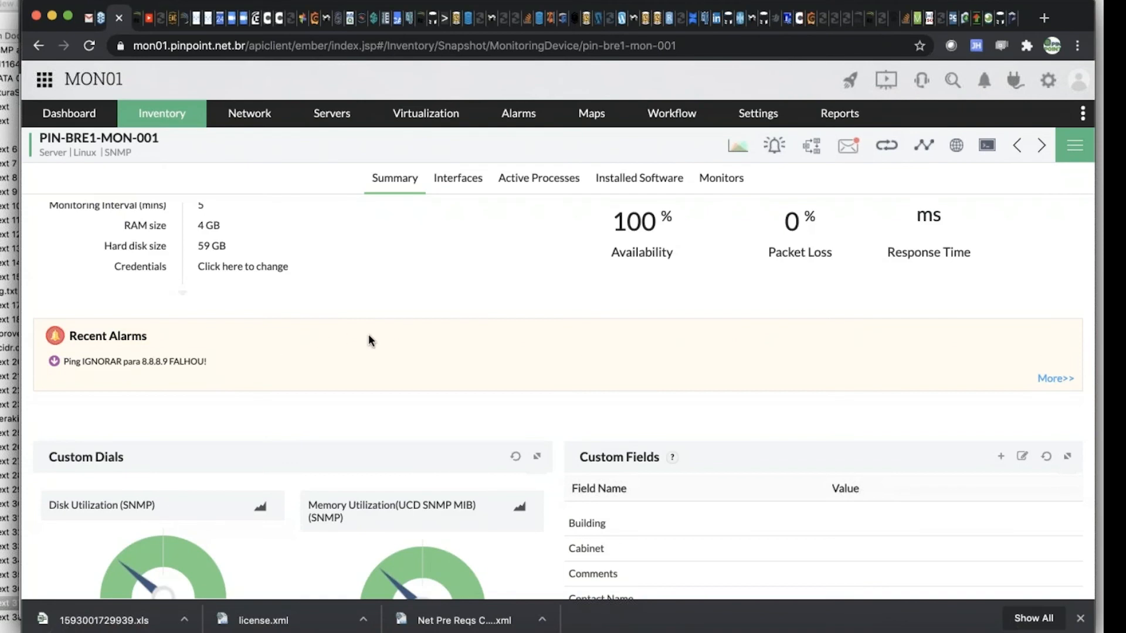
{"action": "scroll", "coordinate": [368, 333], "scroll_direction": "up", "scroll_amount": 1}
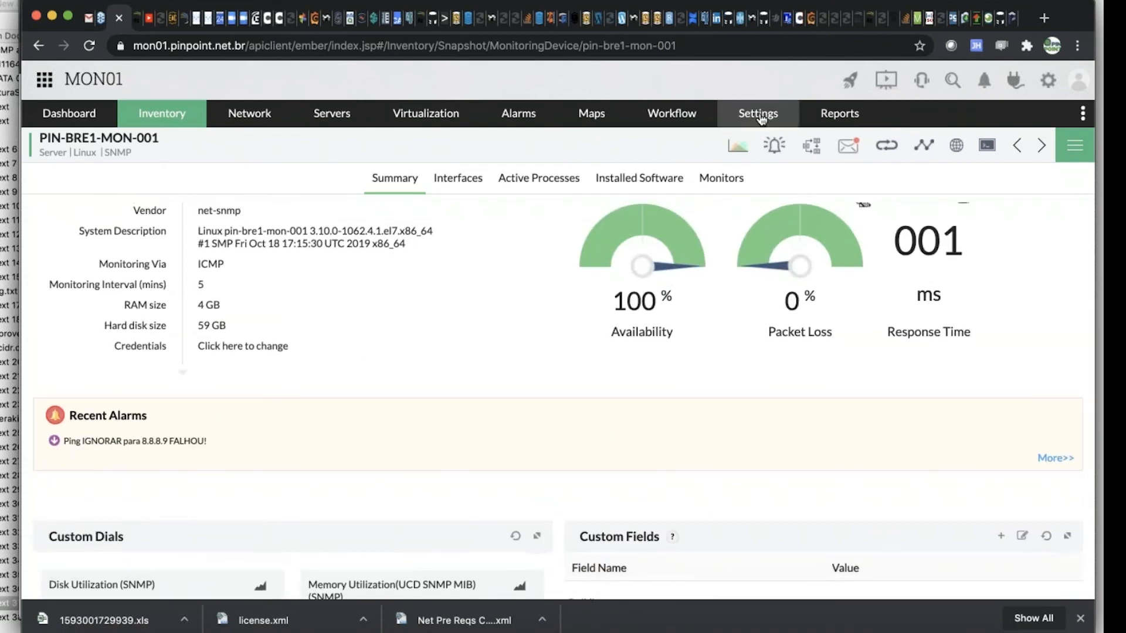
{"action": "mouse_move", "coordinate": [760, 121]}
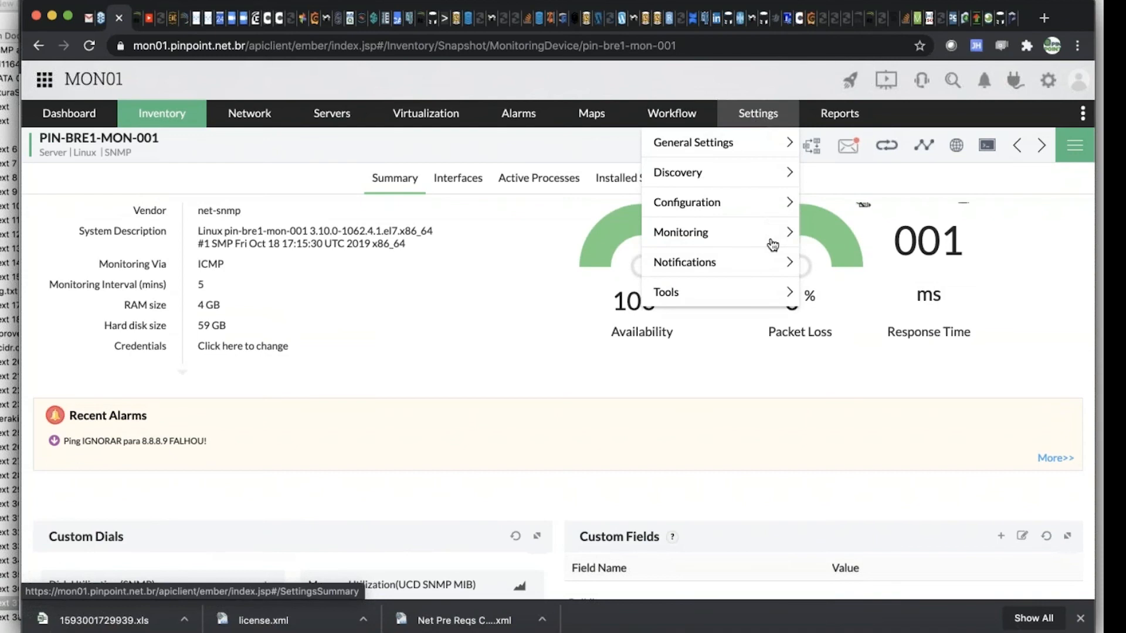
{"action": "mouse_move", "coordinate": [742, 241]}
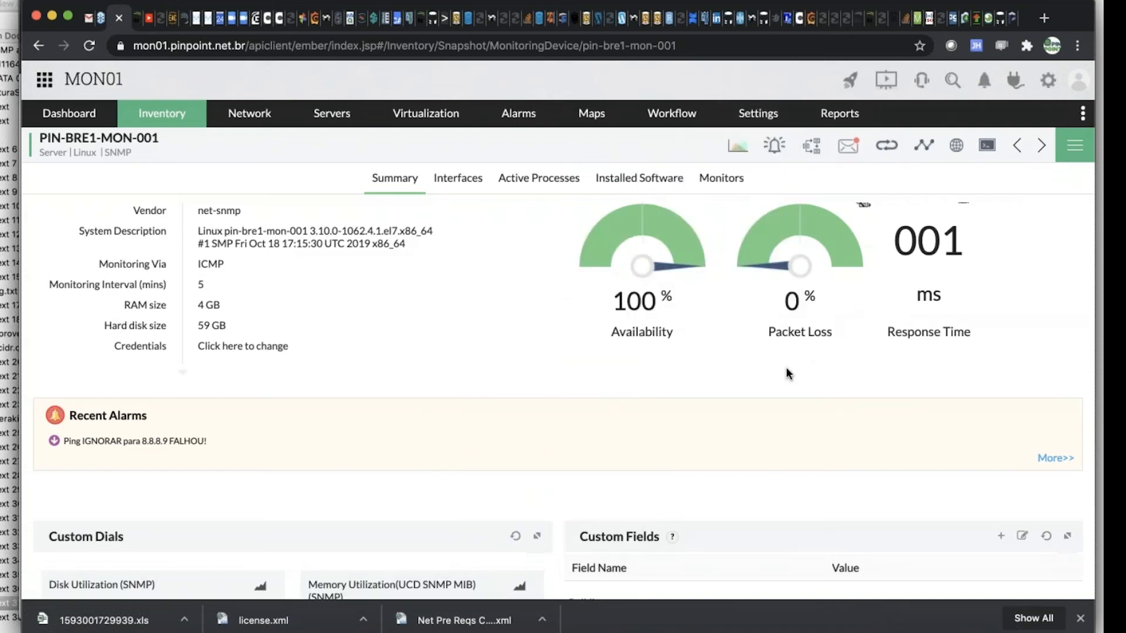
Delete the Ping Check monitor from the script monitors of PIN-BRE1-MON-001
{"action": "left_click", "coordinate": [721, 185]}
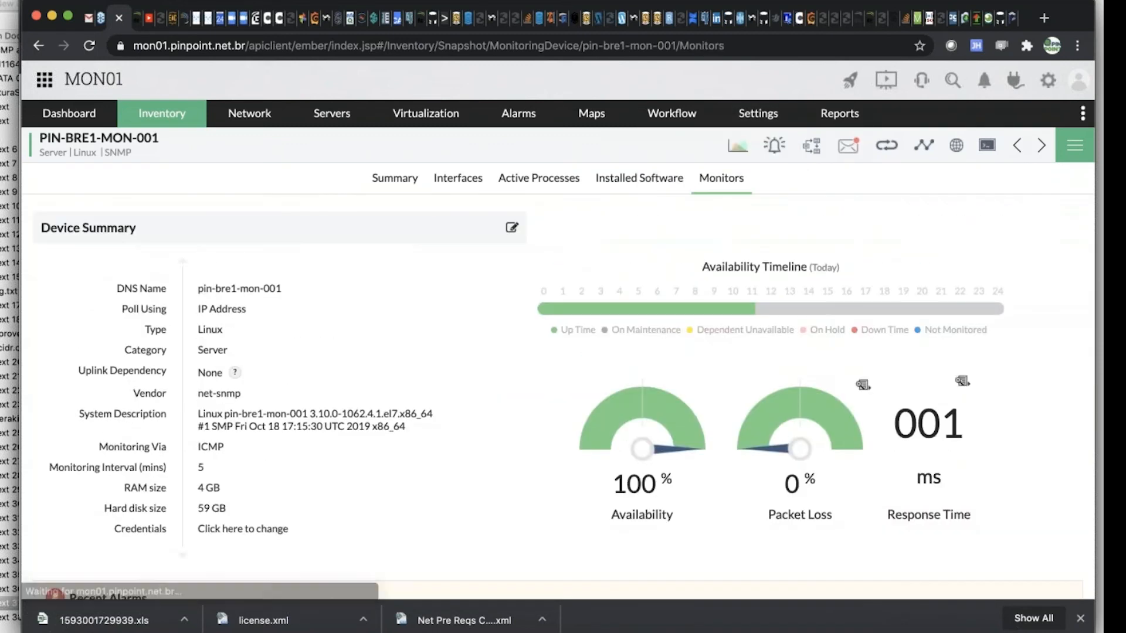
{"action": "left_click", "coordinate": [470, 256]}
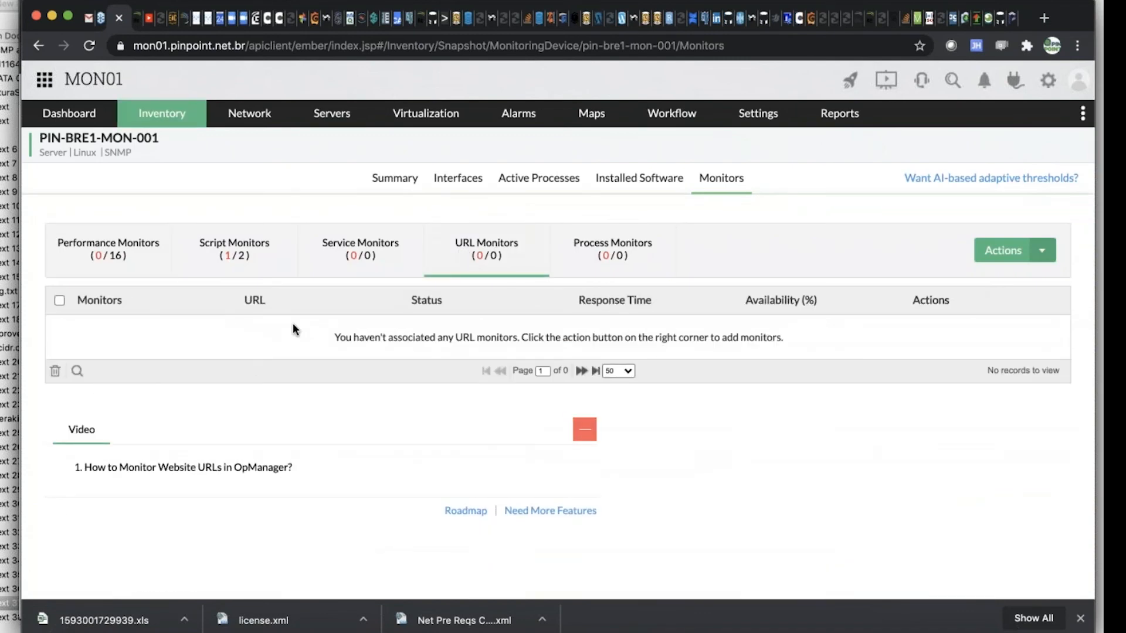
{"action": "left_click", "coordinate": [258, 257]}
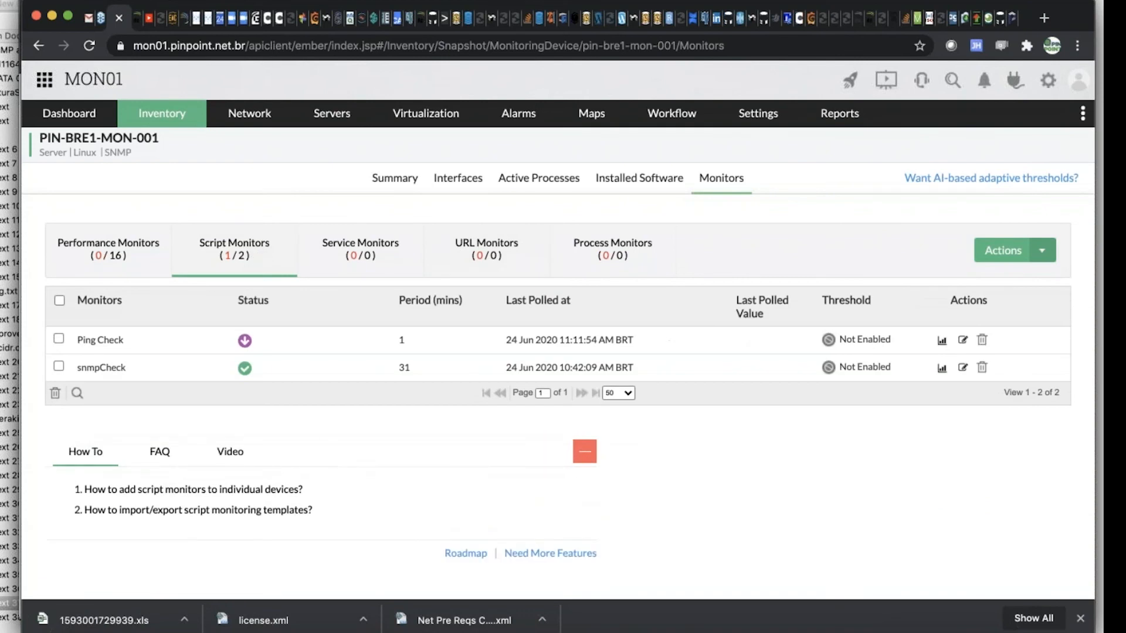
{"action": "left_click", "coordinate": [982, 342]}
{"action": "left_click", "coordinate": [702, 140]}
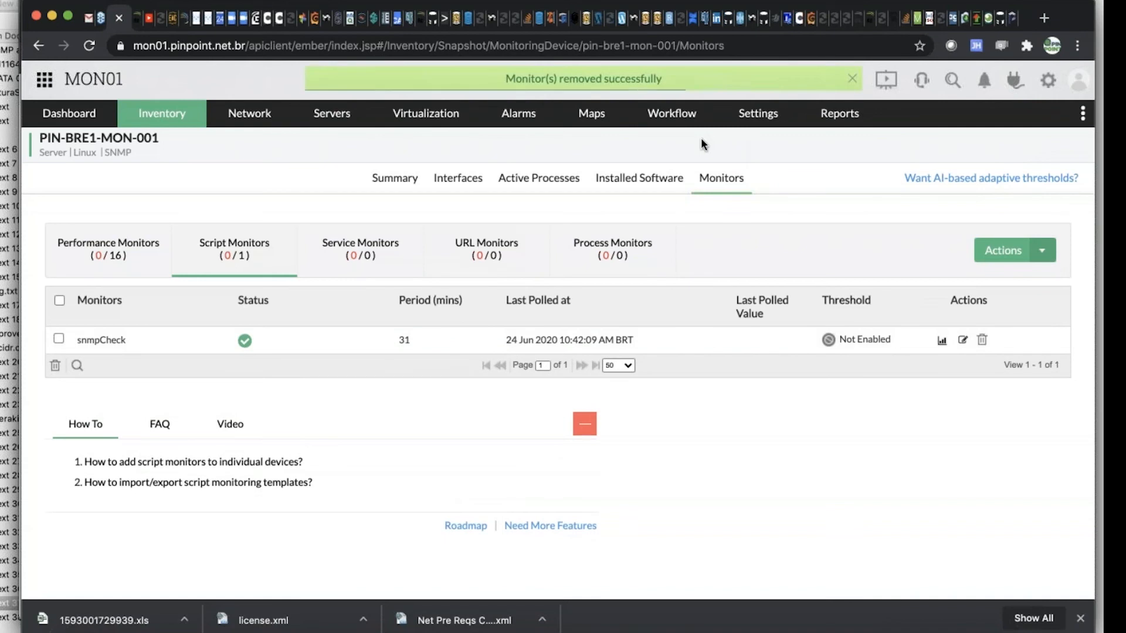
Delete the alert "Ping IGNORAR para 8.8.8.9 FALHOU!" from the full alert list of PIN-BRE1-MON-001
{"action": "left_click", "coordinate": [376, 180]}
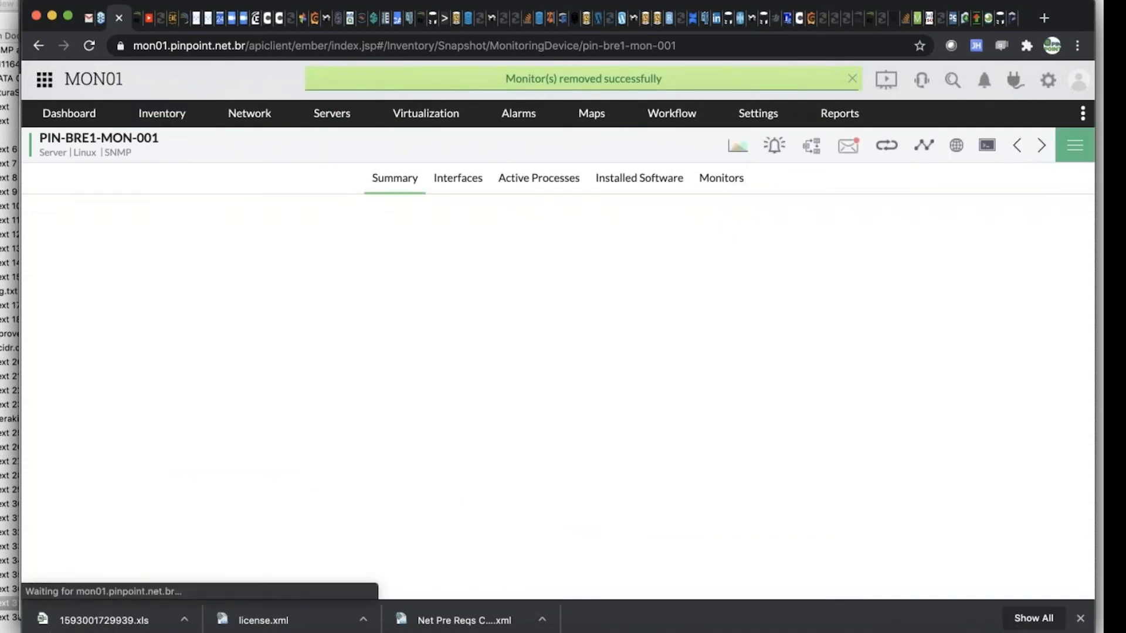
{"action": "scroll", "coordinate": [589, 400], "scroll_direction": "down", "scroll_amount": 5}
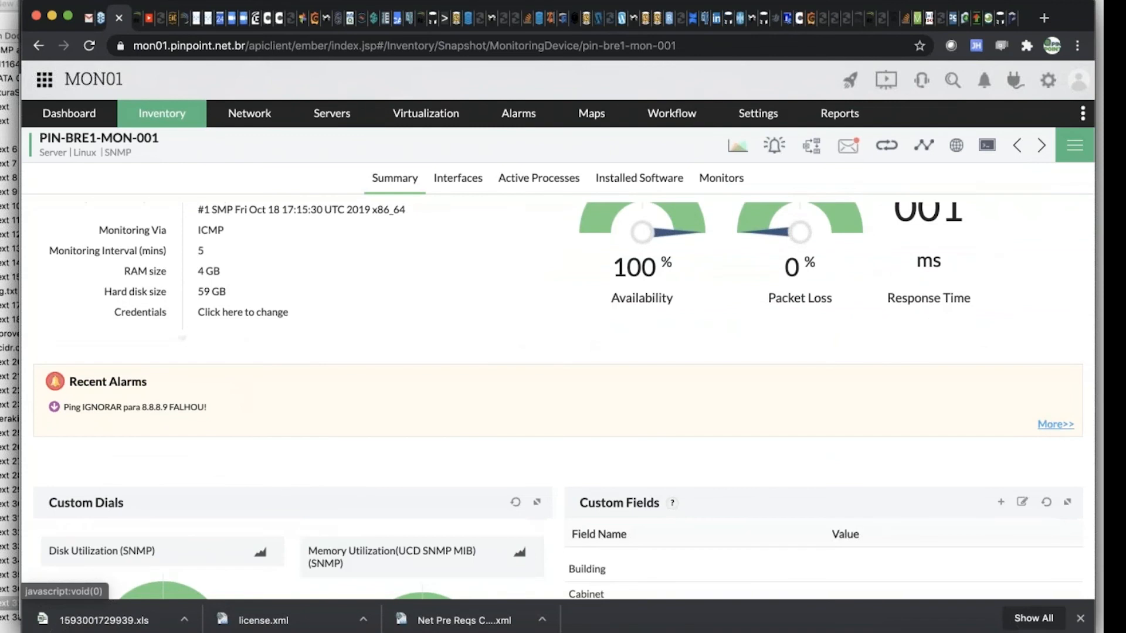
{"action": "left_click", "coordinate": [1055, 424]}
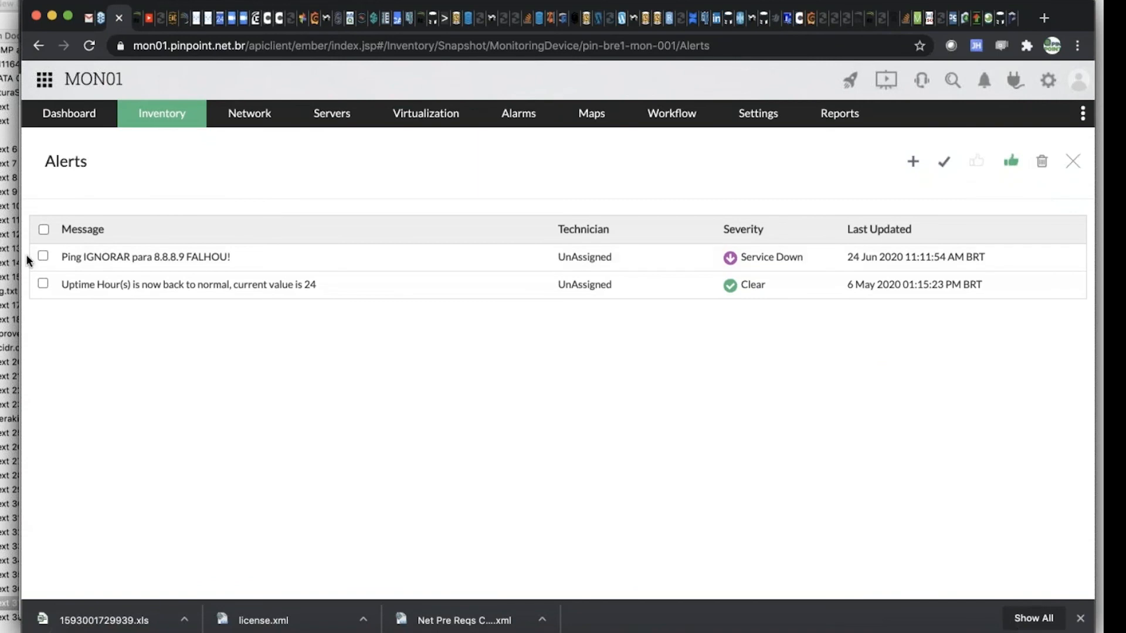
{"action": "left_click", "coordinate": [42, 257]}
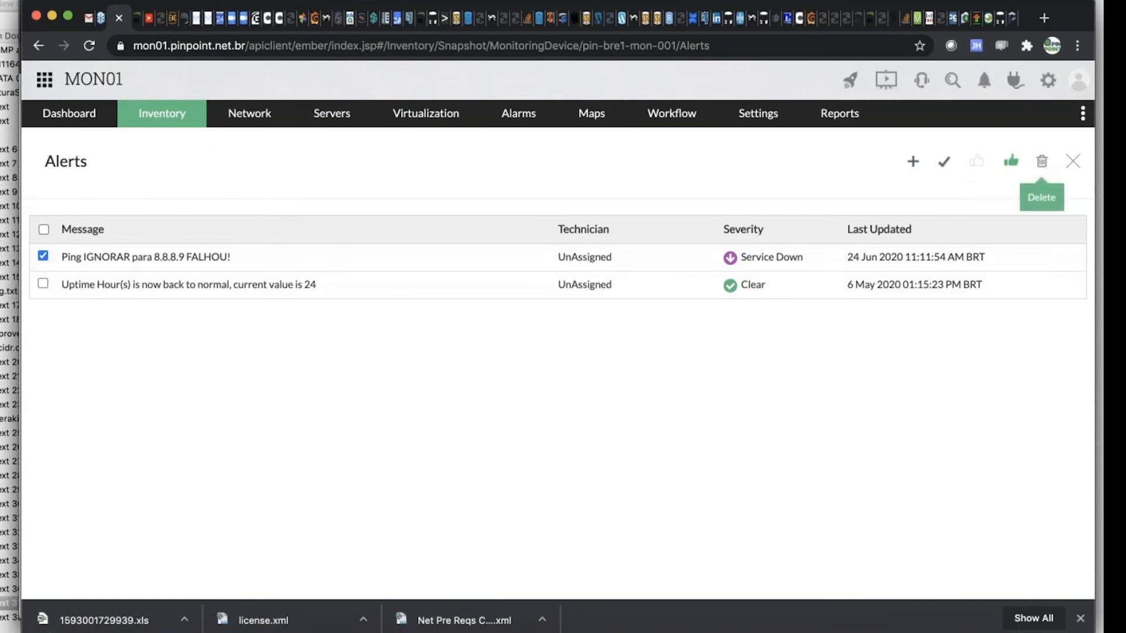
{"action": "left_click", "coordinate": [1042, 161]}
{"action": "left_click", "coordinate": [702, 136]}
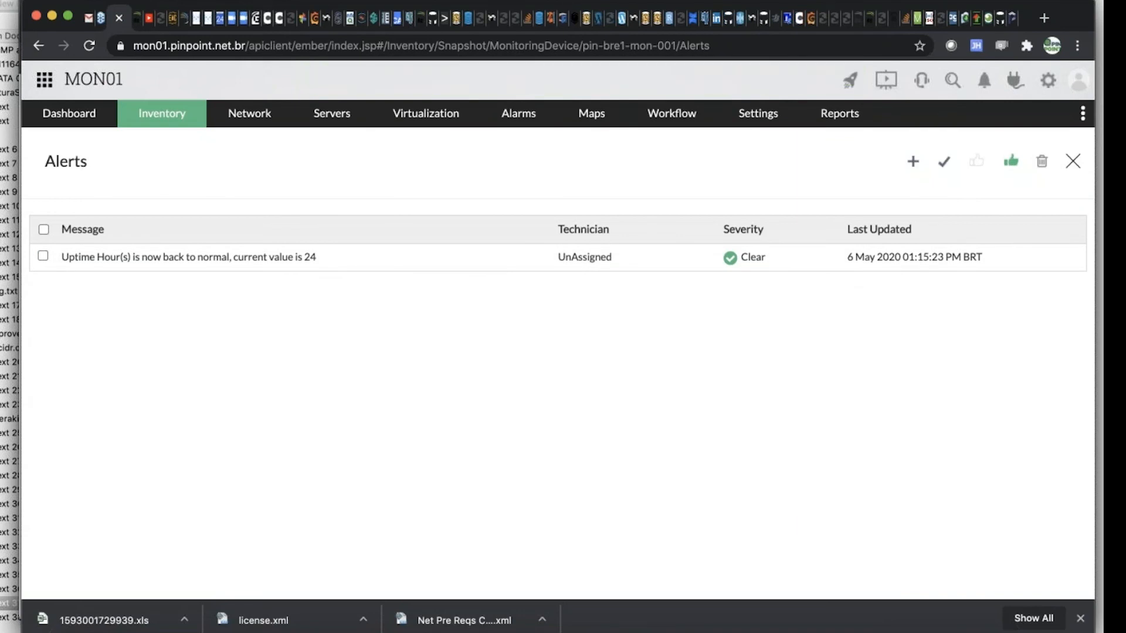
Switch to the text editor and examine the Message and Data lines of the Linux load average script in untitled text 38
{"action": "key", "text": "super+Tab"}
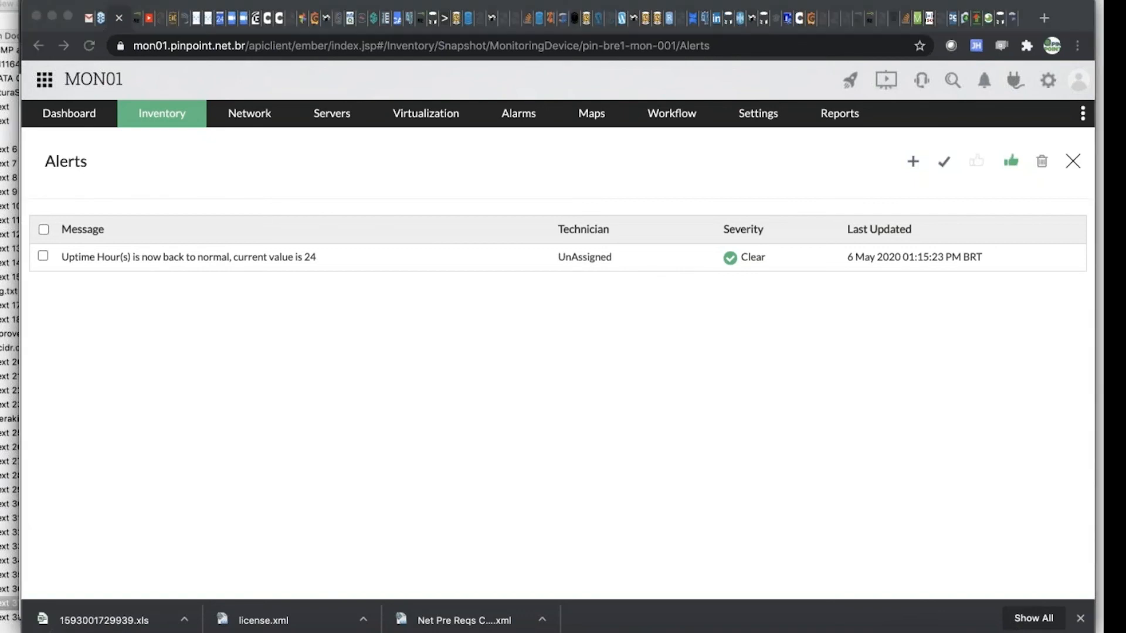
{"action": "left_click", "coordinate": [17, 619]}
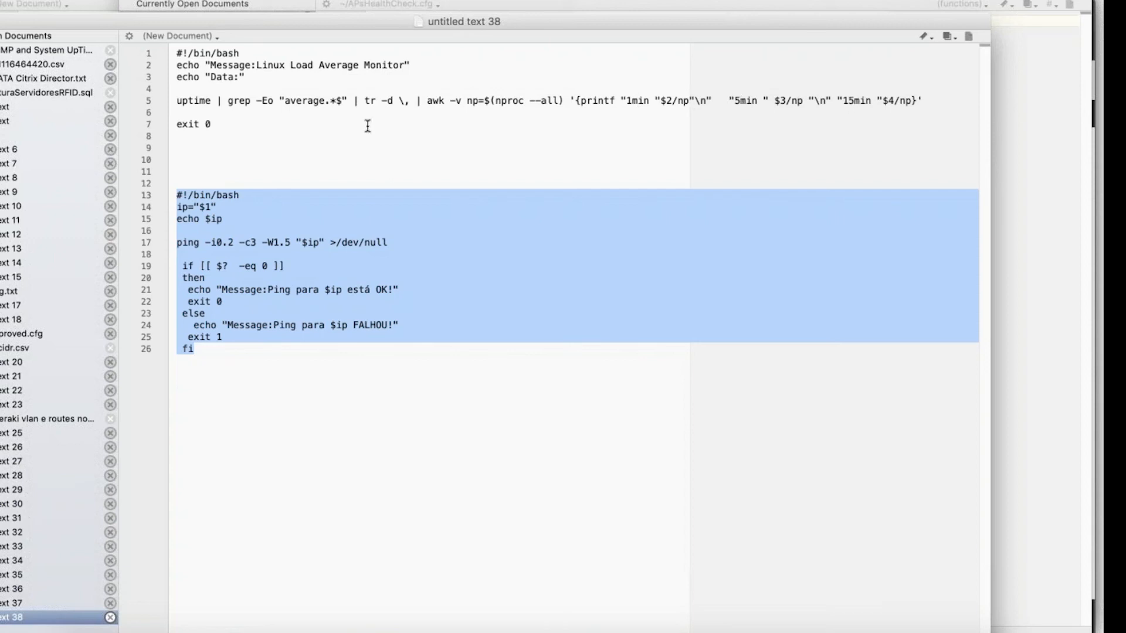
{"action": "left_click", "coordinate": [228, 120]}
{"action": "left_click", "coordinate": [316, 138]}
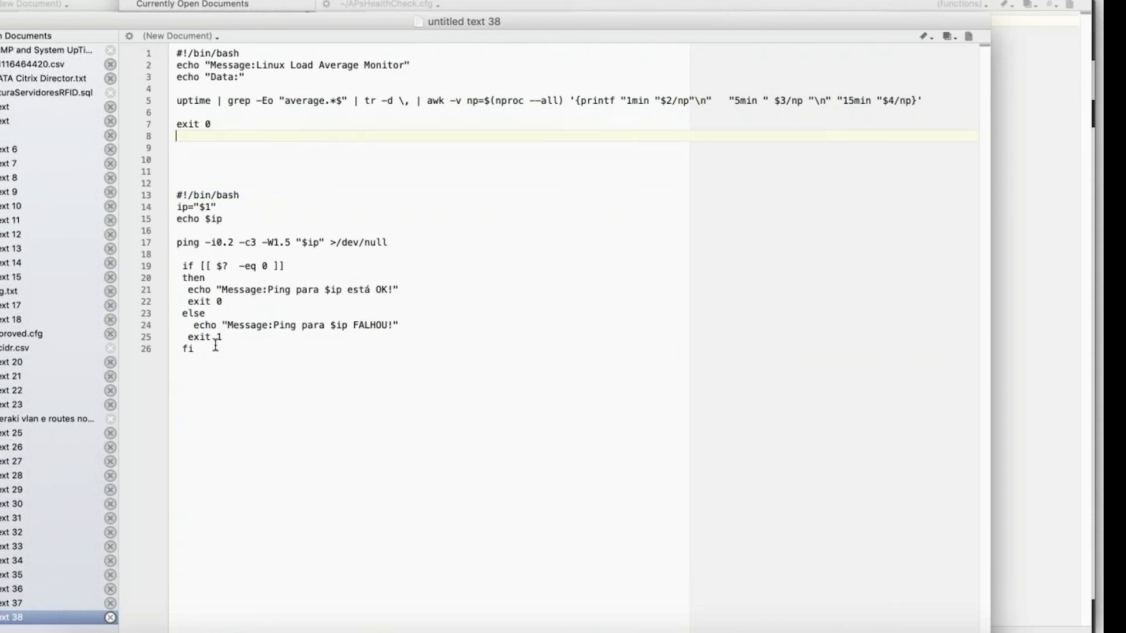
{"action": "left_click", "coordinate": [217, 122]}
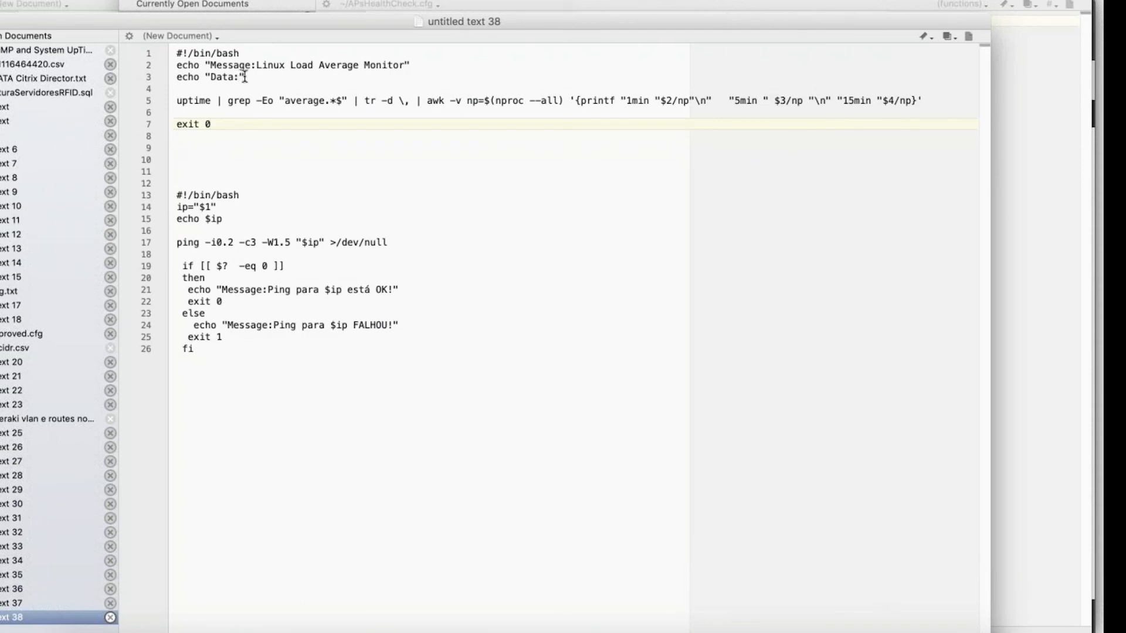
{"action": "left_click_drag", "start_coordinate": [174, 65], "coordinate": [422, 65]}
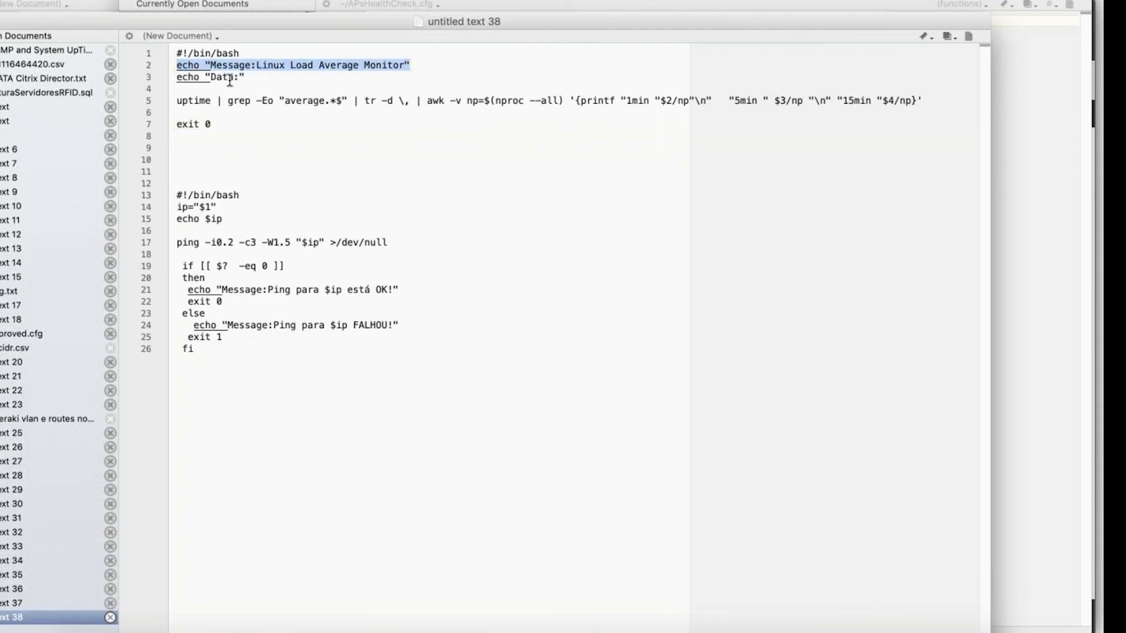
{"action": "left_click_drag", "start_coordinate": [176, 77], "coordinate": [258, 77]}
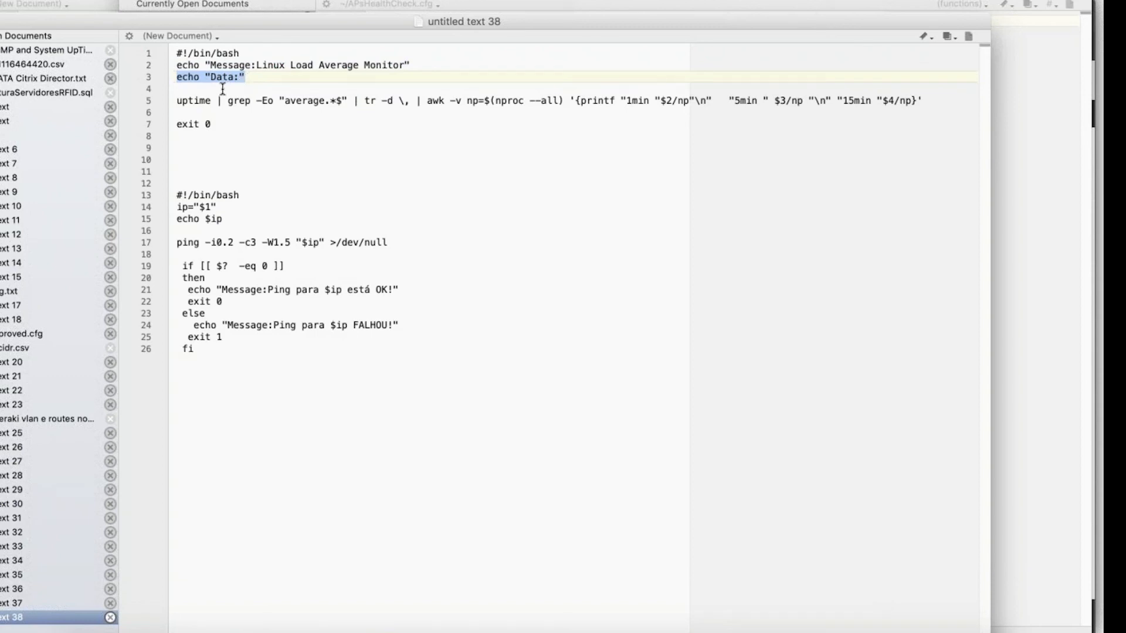
Insert a temporary KEY VALUE note below the uptime line of the script and remove it with its blank lines
{"action": "left_click", "coordinate": [944, 102]}
{"action": "key", "text": "Return"}
{"action": "key", "text": "Return"}
{"action": "key", "text": "Return"}
{"action": "type", "text": "KEY VALUE"}
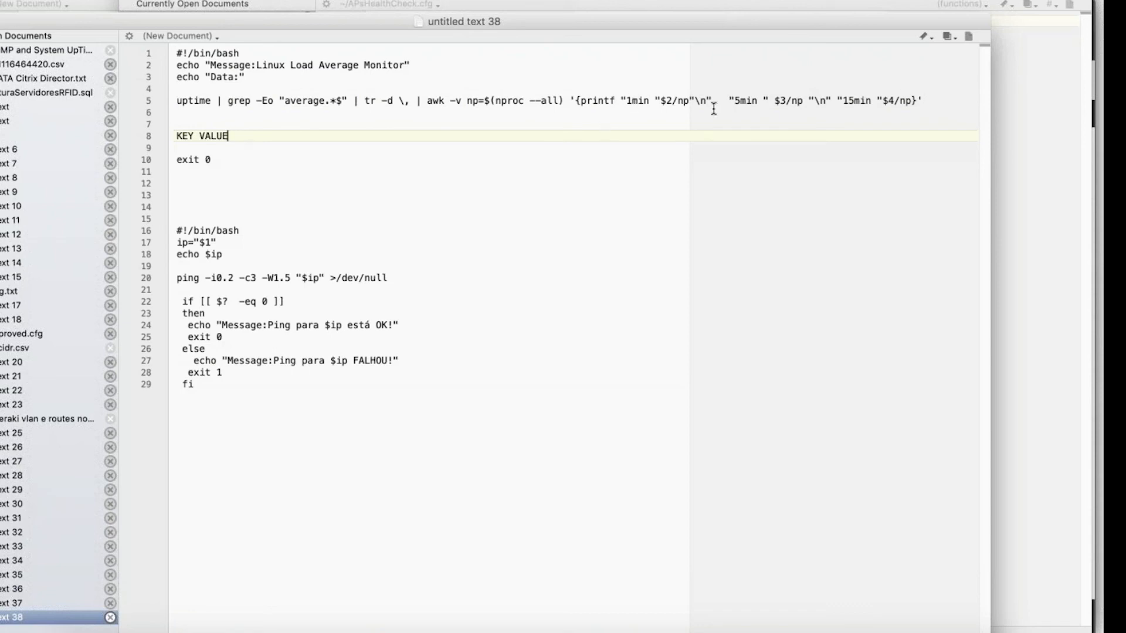
{"action": "left_click_drag", "start_coordinate": [256, 135], "coordinate": [163, 133]}
{"action": "key", "text": "BackSpace"}
{"action": "key", "text": "BackSpace"}
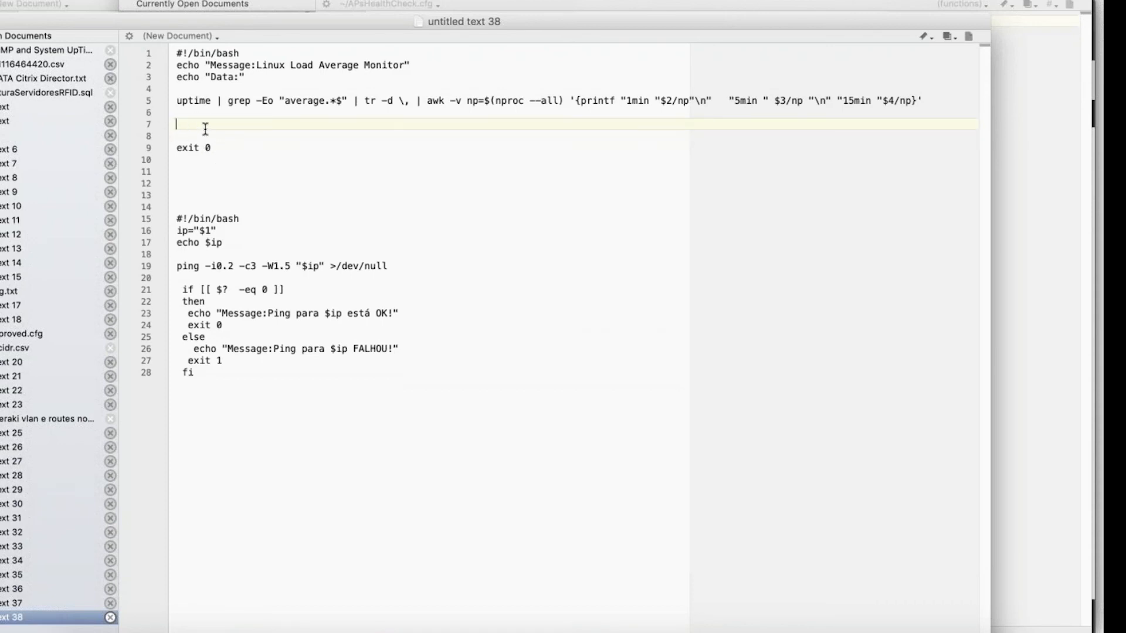
{"action": "key", "text": "BackSpace"}
{"action": "key", "text": "BackSpace"}
Copy the Linux load average script through its exit 0 line and open PIN-BRE1-MON-001 from the Linux servers in the browser
{"action": "left_click_drag", "start_coordinate": [207, 121], "coordinate": [176, 53]}
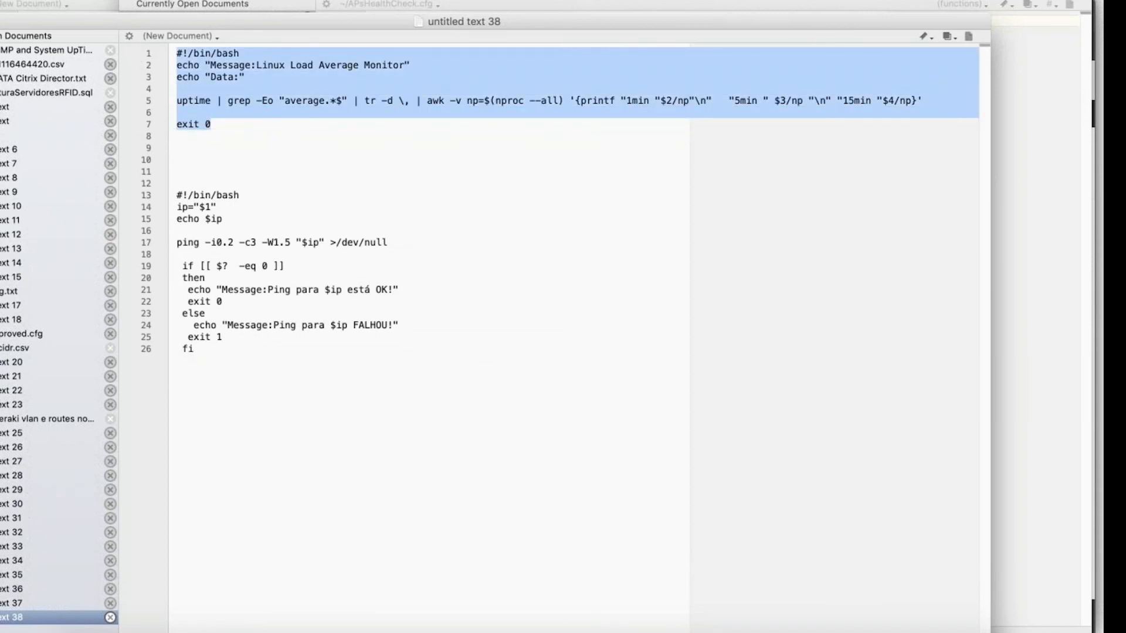
{"action": "key", "text": "super+Tab"}
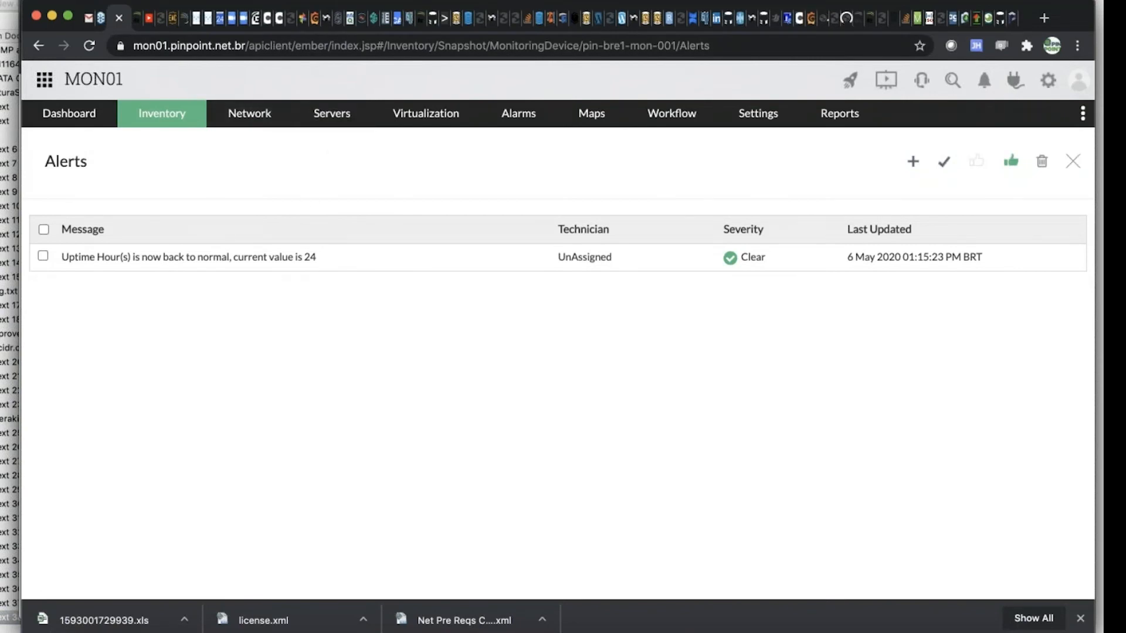
{"action": "left_click", "coordinate": [346, 117]}
{"action": "left_click", "coordinate": [326, 236]}
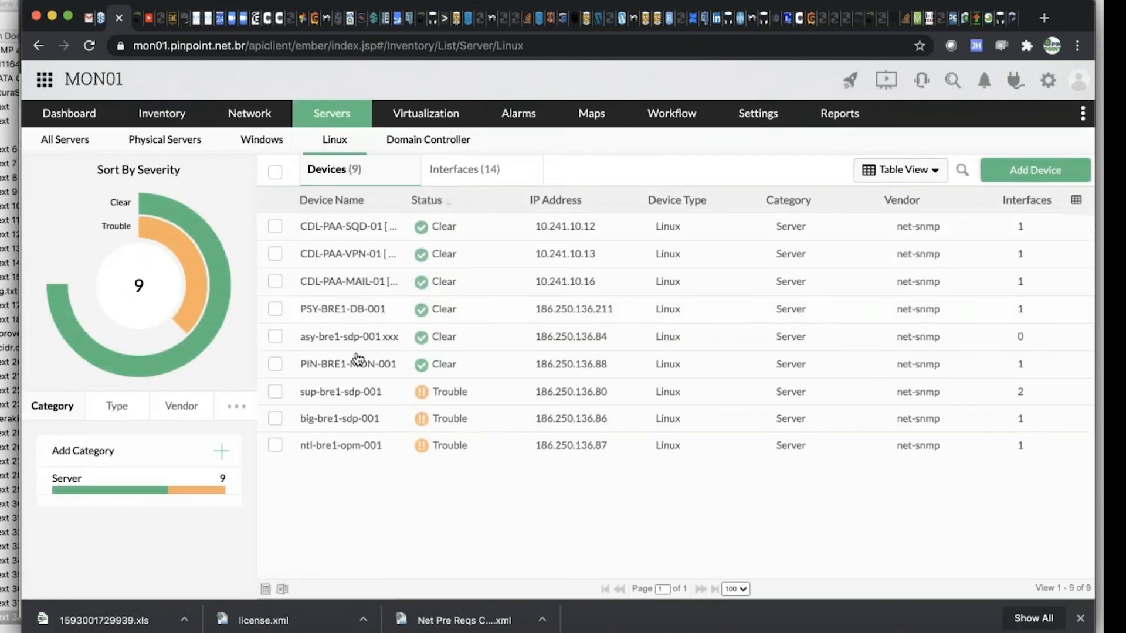
{"action": "left_click", "coordinate": [354, 365]}
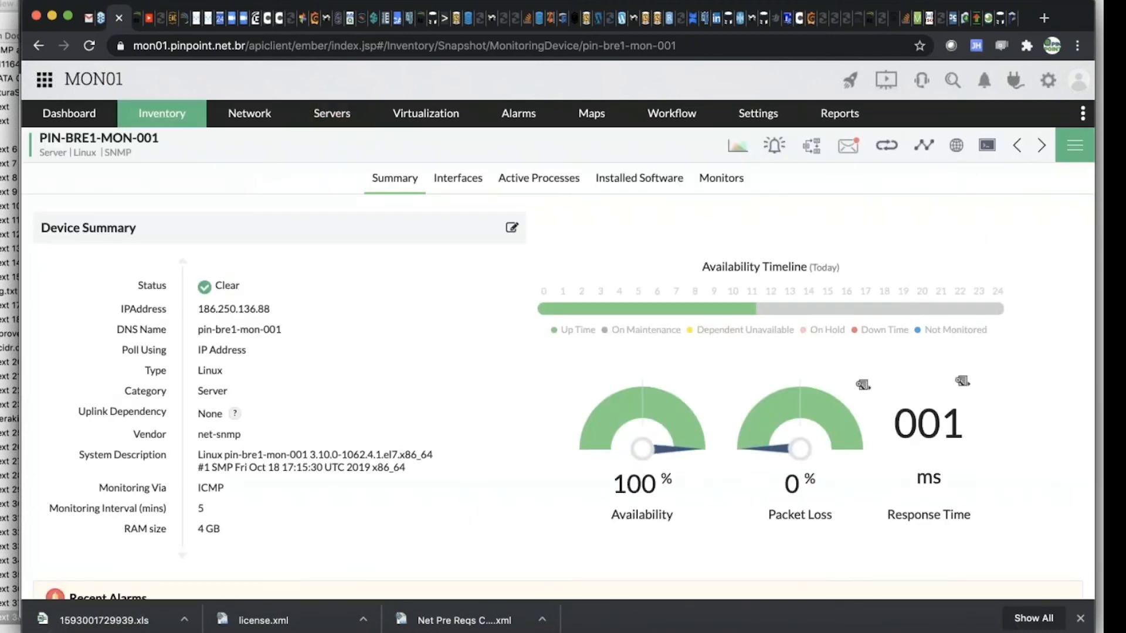
Start adding a new script monitor to PIN-BRE1-MON-001
{"action": "left_click", "coordinate": [1075, 145]}
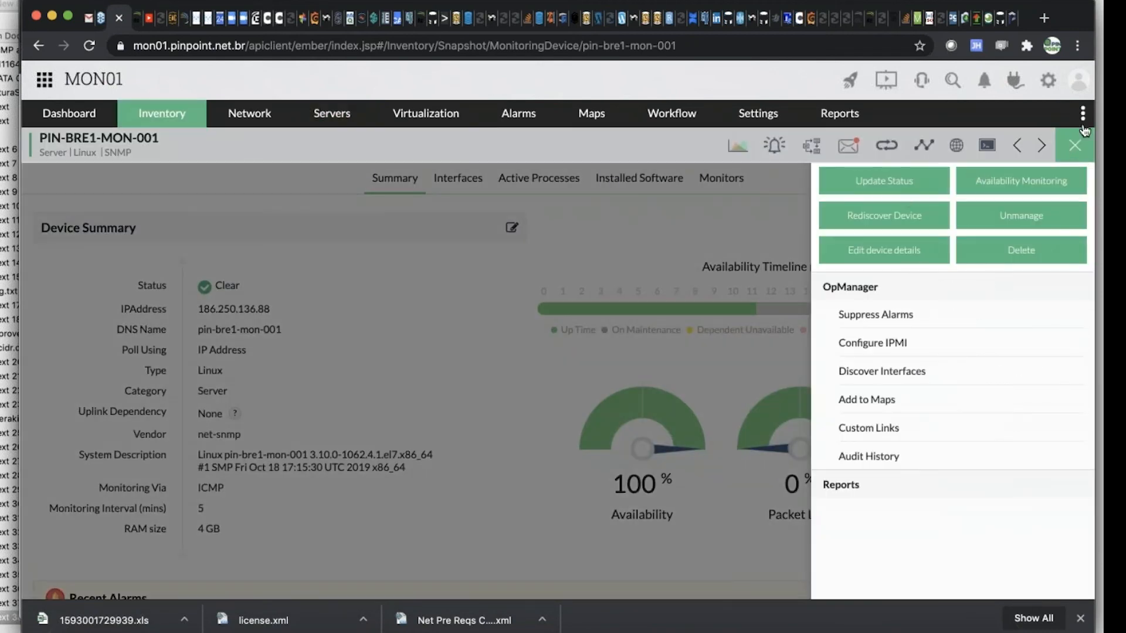
{"action": "left_click", "coordinate": [1074, 146]}
{"action": "left_click", "coordinate": [721, 178]}
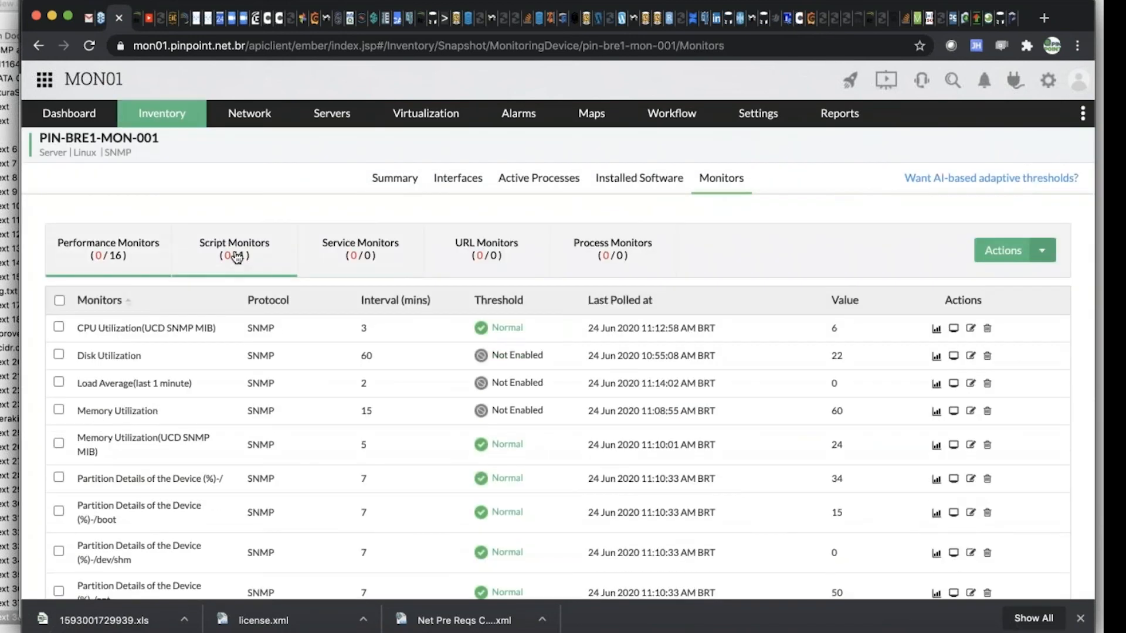
{"action": "left_click", "coordinate": [236, 257]}
{"action": "left_click", "coordinate": [990, 261]}
{"action": "left_click", "coordinate": [1023, 286]}
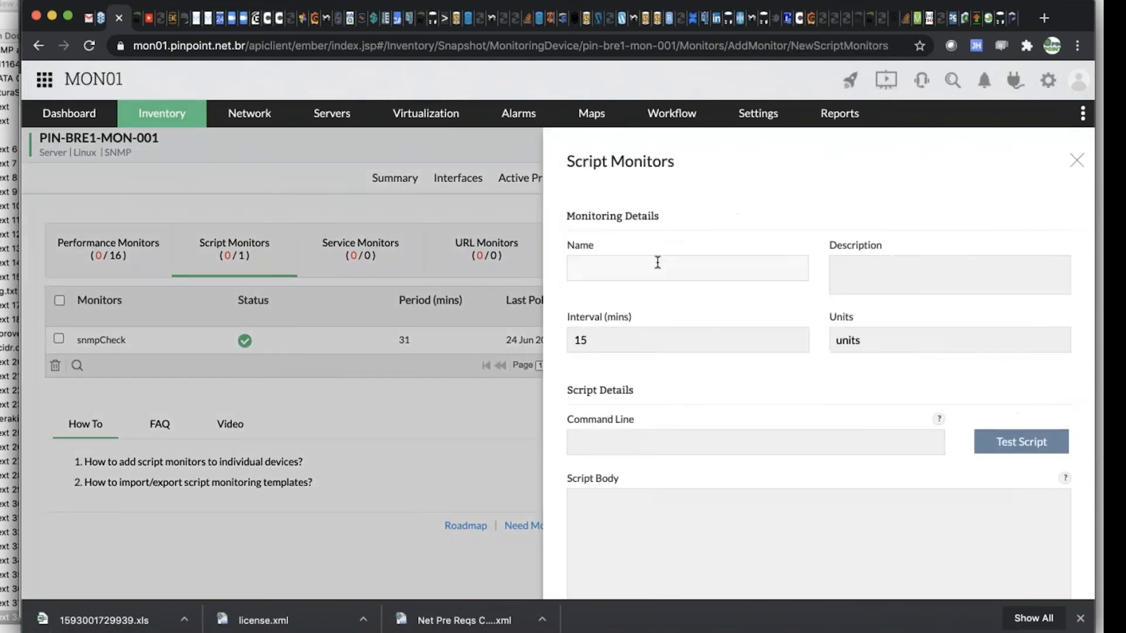
Name the script monitor Linux Load Avg, with an interval of 1 minute and load as the units
{"action": "left_click", "coordinate": [657, 263]}
{"action": "type", "text": "Lin uxLoad Avg"}
{"action": "key", "text": "Tab"}
{"action": "key", "text": "Tab"}
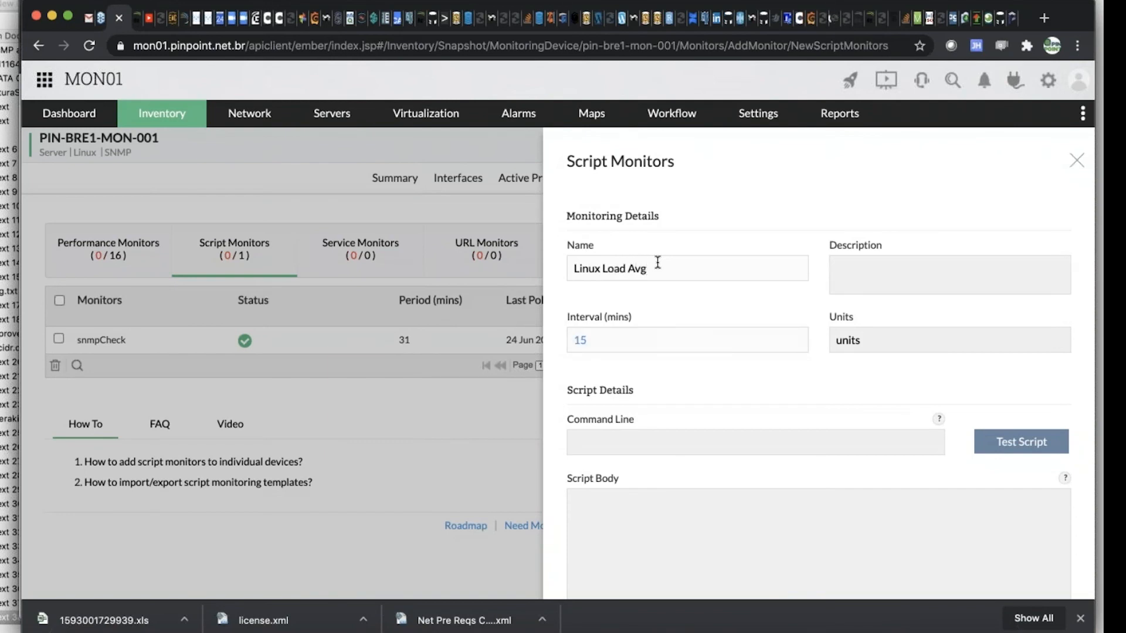
{"action": "type", "text": "1"}
{"action": "key", "text": "Tab"}
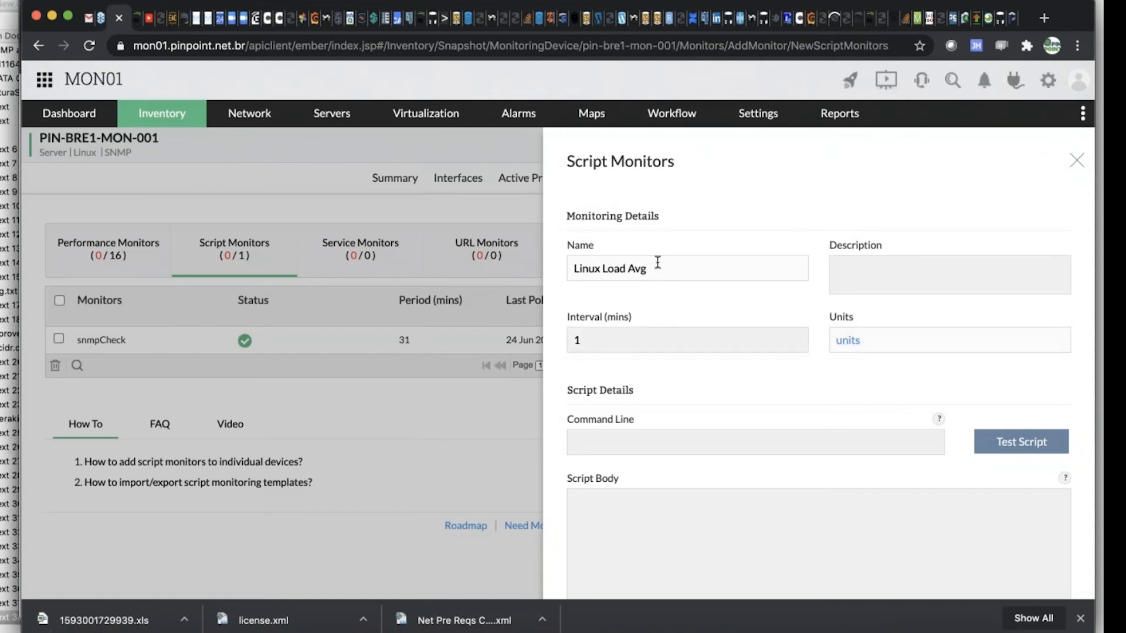
{"action": "type", "text": "load"}
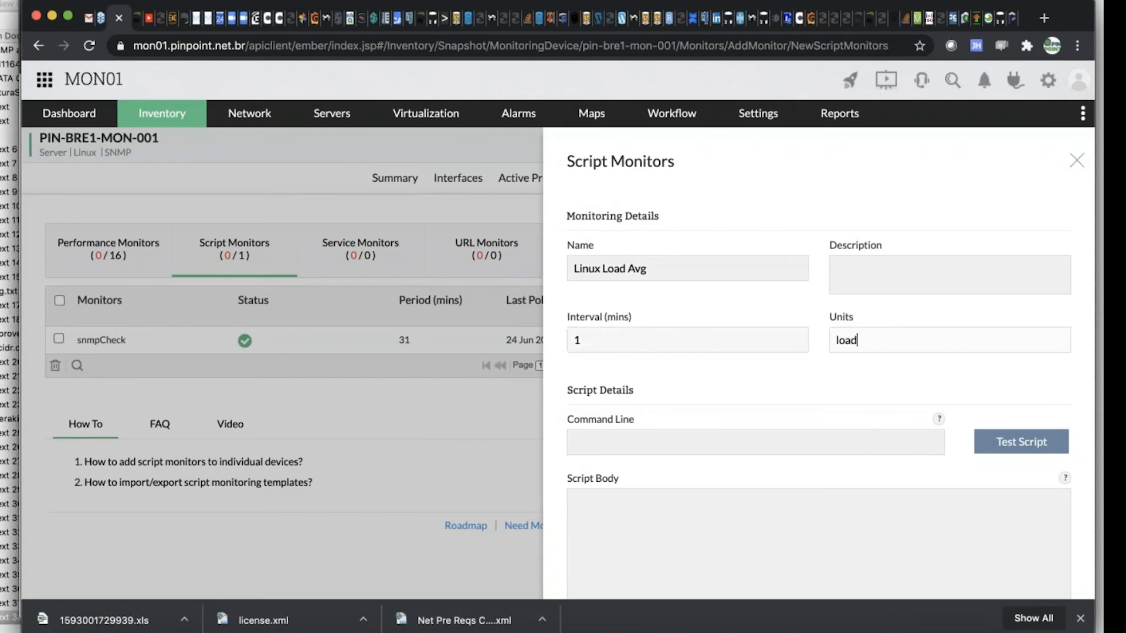
Paste the copied Linux load average script into the monitor's script body
{"action": "left_click", "coordinate": [650, 514]}
{"action": "type", "text": "#!/bin/bash echo \"Message:Linux Load Average Monitor\" echo \"Data:\"  uptime | grep -Eo \"average.*$\" | tr -d \\, | awk -v np=$(nproc --all) '{printf \"1min \"$2/np\"\\n\"  \"5min \"$3/np \"\\n\" \"15min \"$4/np}'  exit 0"}
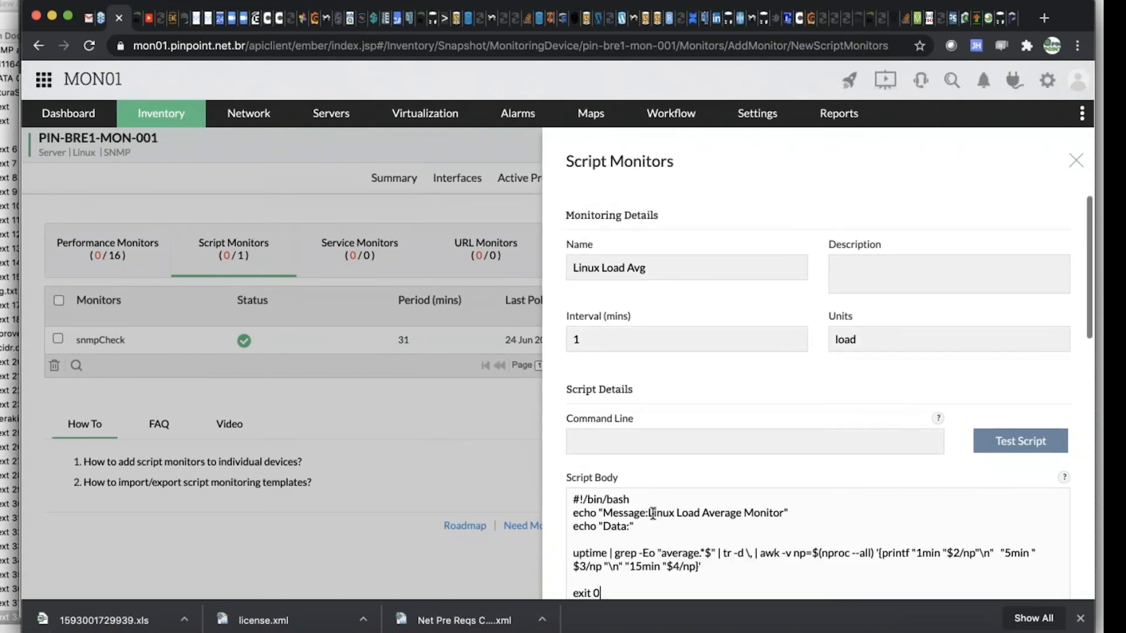
{"action": "scroll", "coordinate": [669, 522], "scroll_direction": "down", "scroll_amount": 2}
{"action": "scroll", "coordinate": [681, 526], "scroll_direction": "down", "scroll_amount": 2}
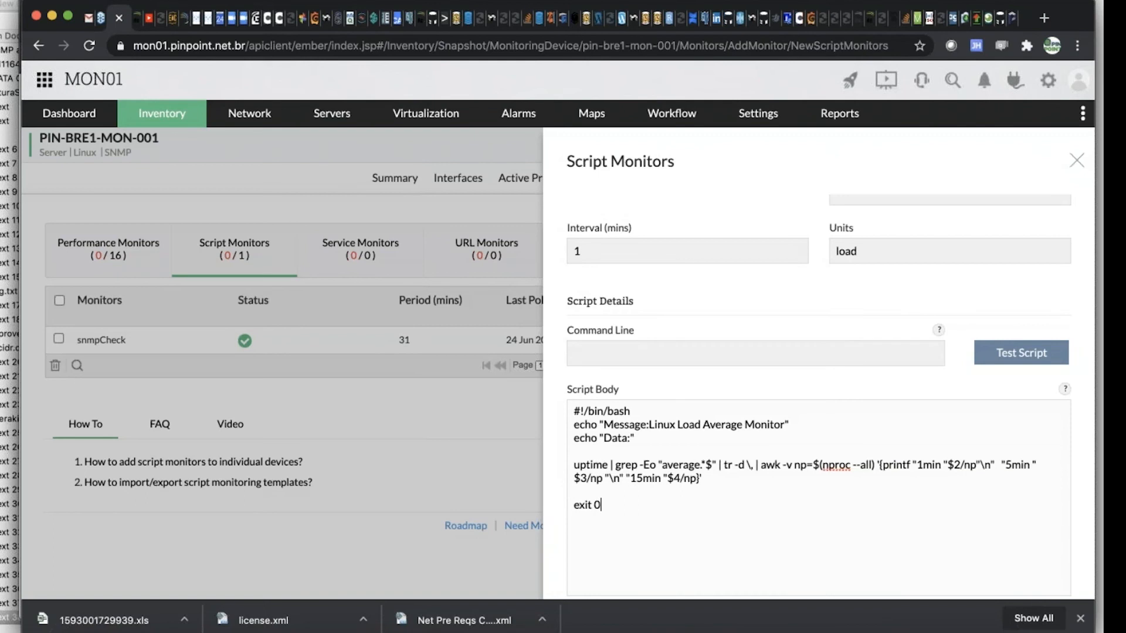
Extend the monitor's name to "Linux Load Avg / # Procs"
{"action": "scroll", "coordinate": [641, 381], "scroll_direction": "up", "scroll_amount": 3}
{"action": "scroll", "coordinate": [660, 268], "scroll_direction": "down", "scroll_amount": 1}
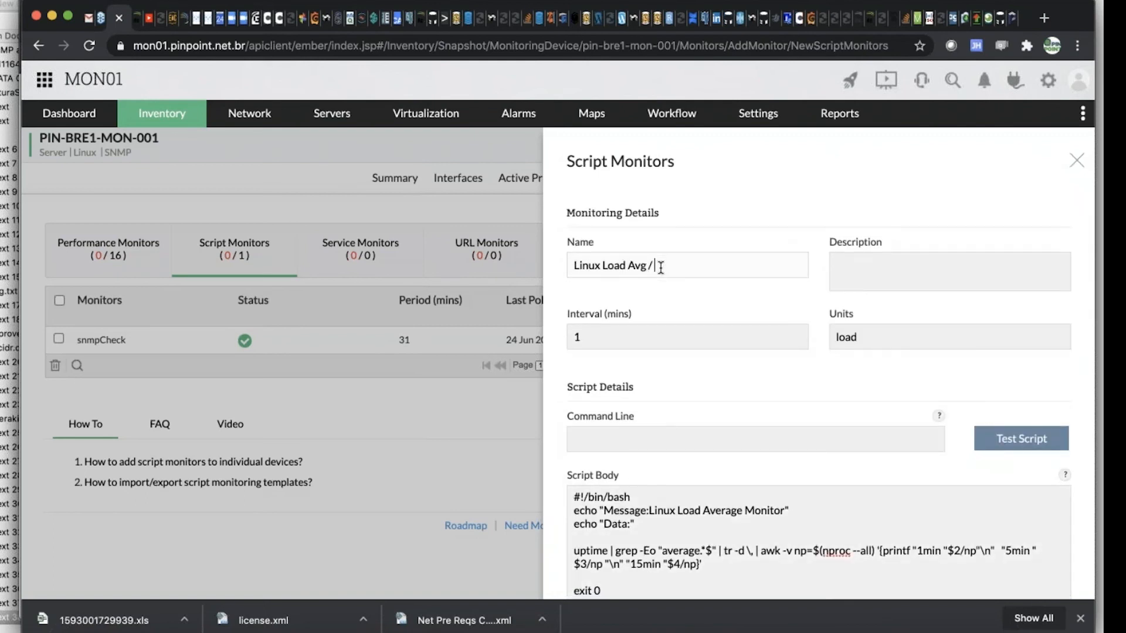
{"action": "type", "text": "Pr"}
{"action": "type", "text": "oi"}
{"action": "left_click", "coordinate": [657, 267]}
Set the monitor's command line to the saved entry bash ${FileName}.sh
{"action": "left_click", "coordinate": [716, 438]}
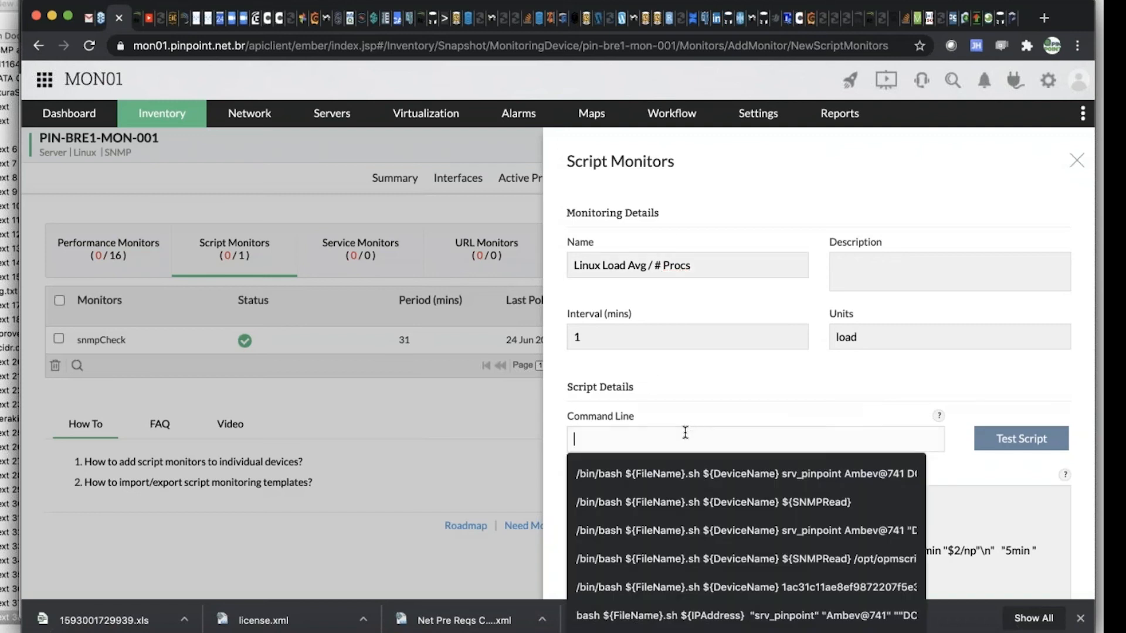
{"action": "left_click", "coordinate": [987, 465]}
{"action": "scroll", "coordinate": [680, 453], "scroll_direction": "down", "scroll_amount": 3}
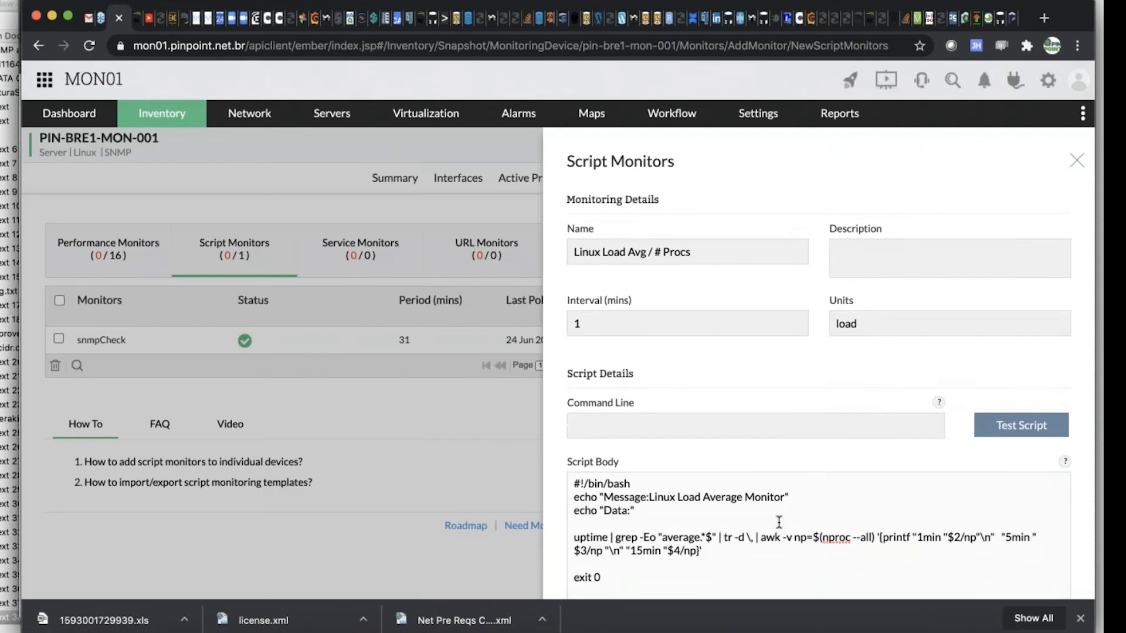
{"action": "left_click", "coordinate": [605, 329]}
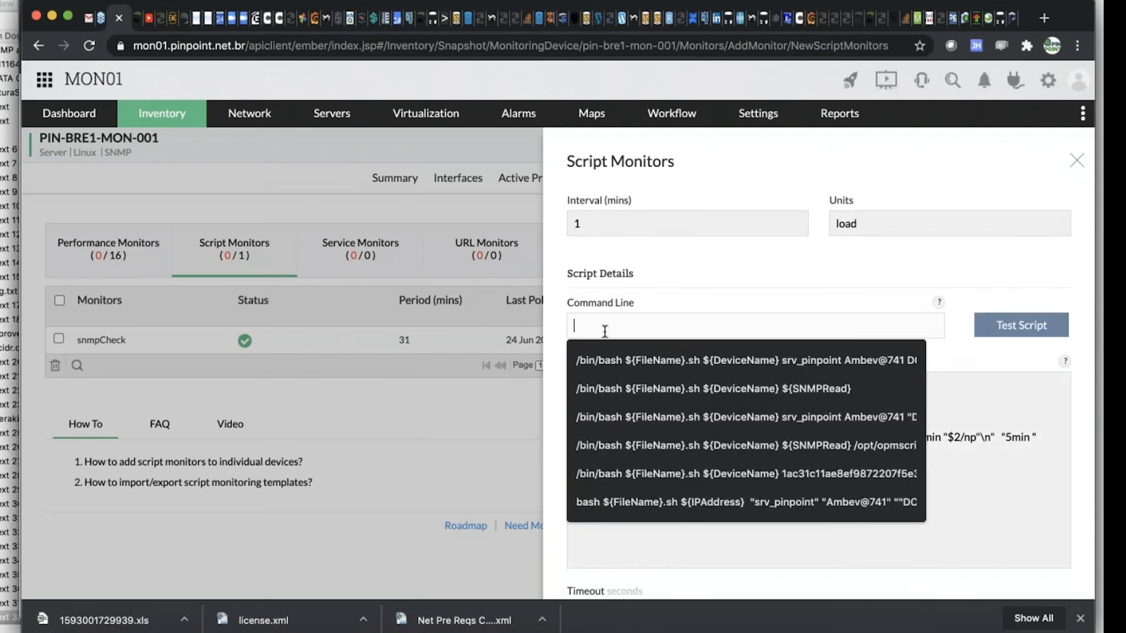
{"action": "type", "text": "bash"}
{"action": "key", "text": "Down"}
{"action": "key", "text": "Down"}
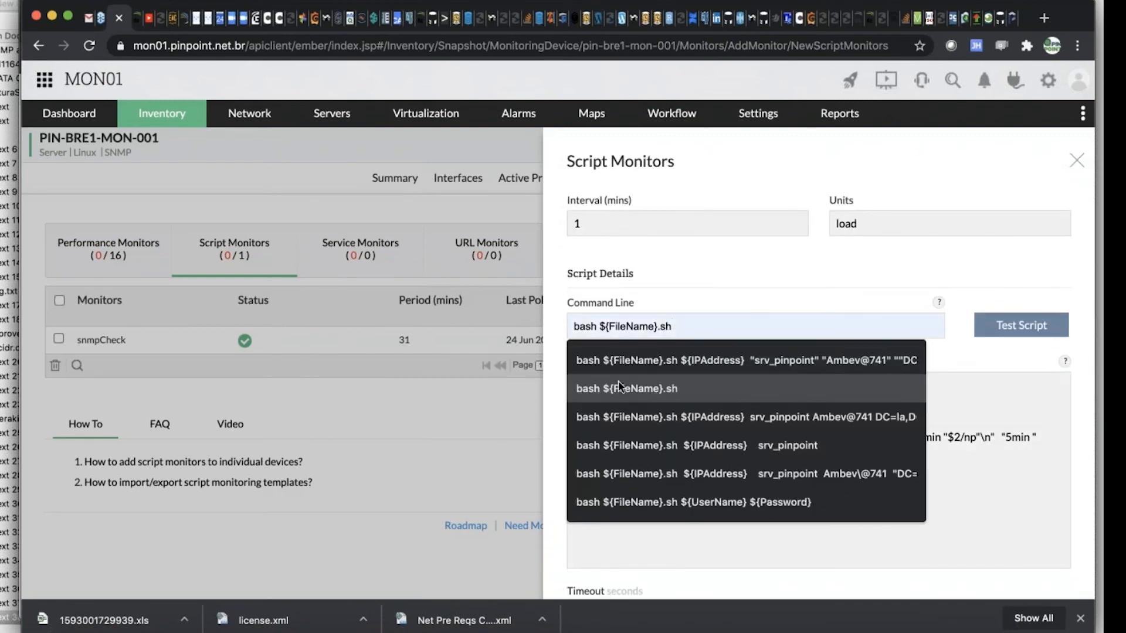
{"action": "key", "text": "Return"}
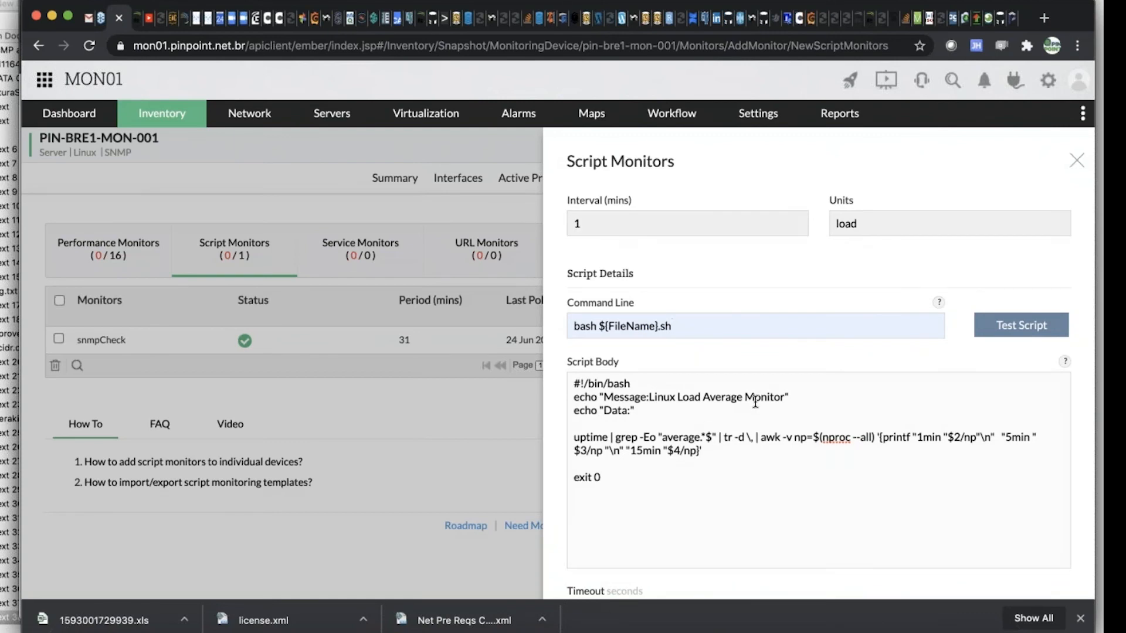
Try to save the new script monitor with its threshold values left empty
{"action": "scroll", "coordinate": [755, 405], "scroll_direction": "down", "scroll_amount": 4}
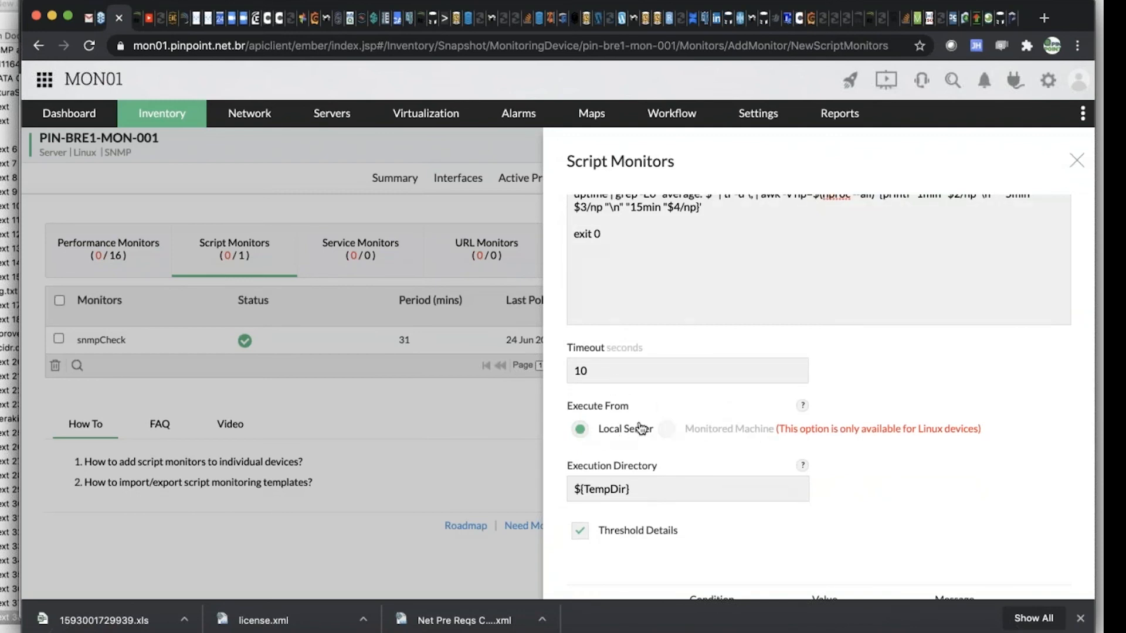
{"action": "scroll", "coordinate": [680, 434], "scroll_direction": "down", "scroll_amount": 2}
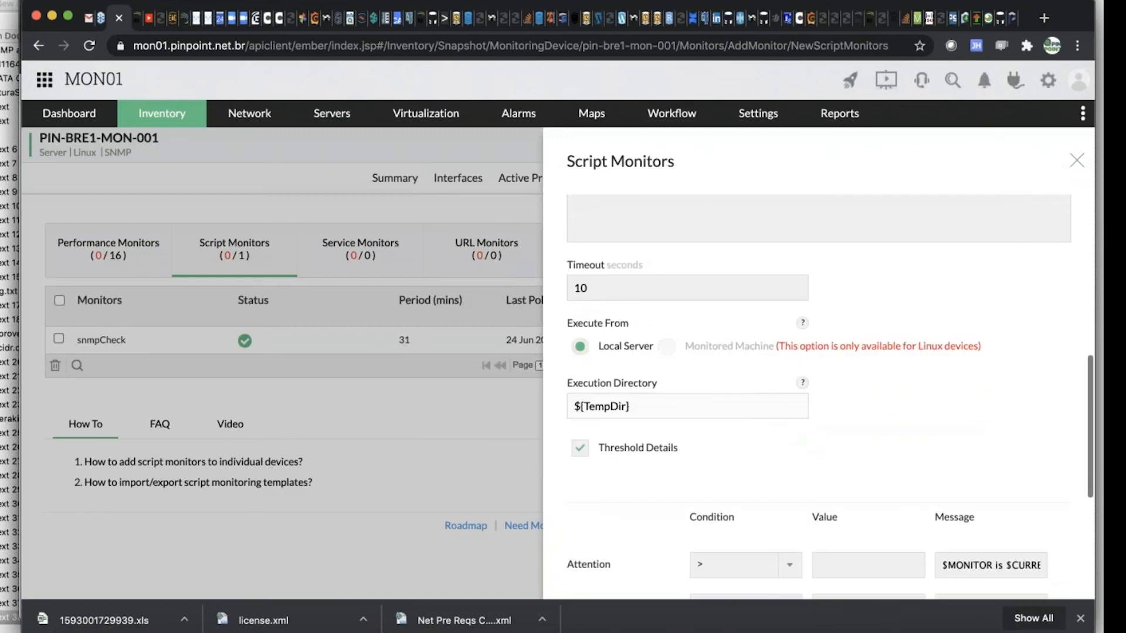
{"action": "scroll", "coordinate": [675, 407], "scroll_direction": "down", "scroll_amount": 2}
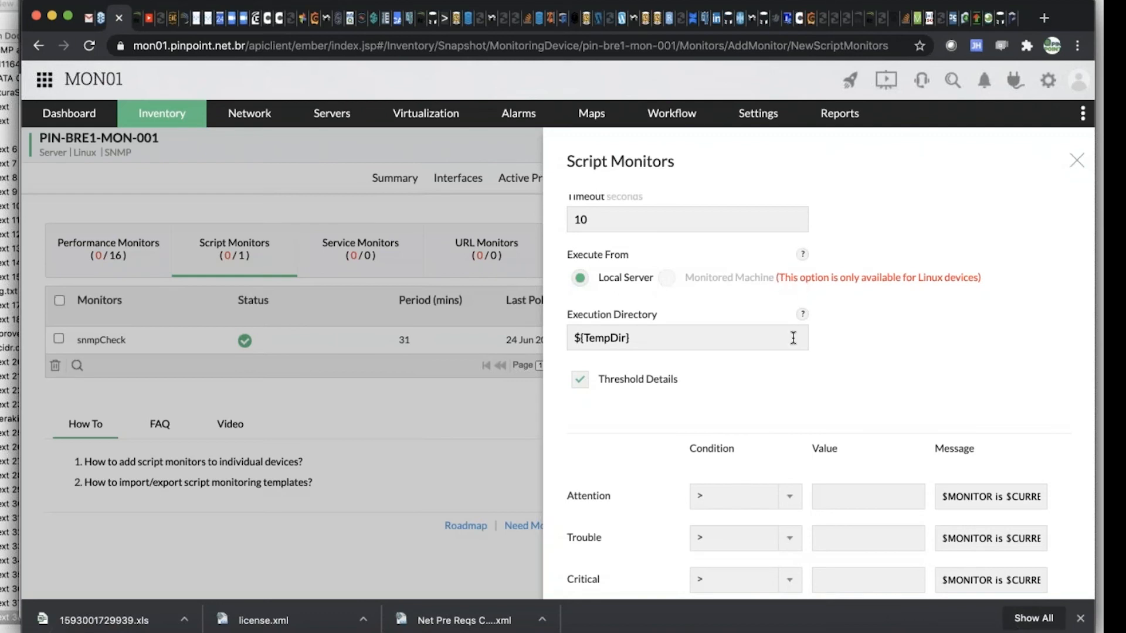
{"action": "scroll", "coordinate": [801, 305], "scroll_direction": "down", "scroll_amount": 5}
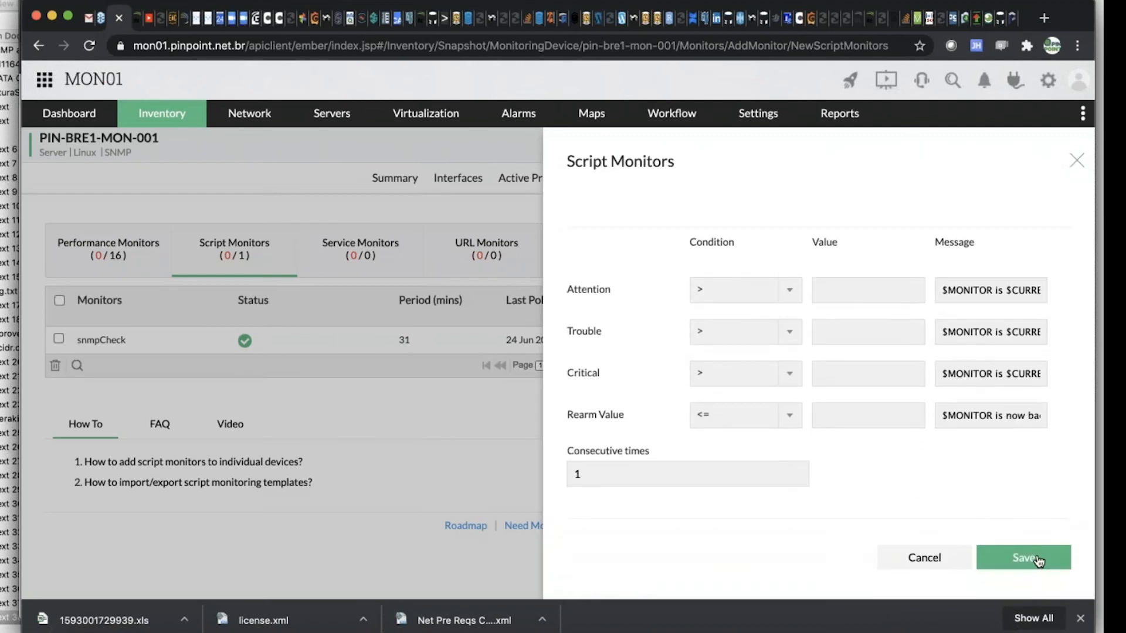
{"action": "left_click", "coordinate": [1037, 560]}
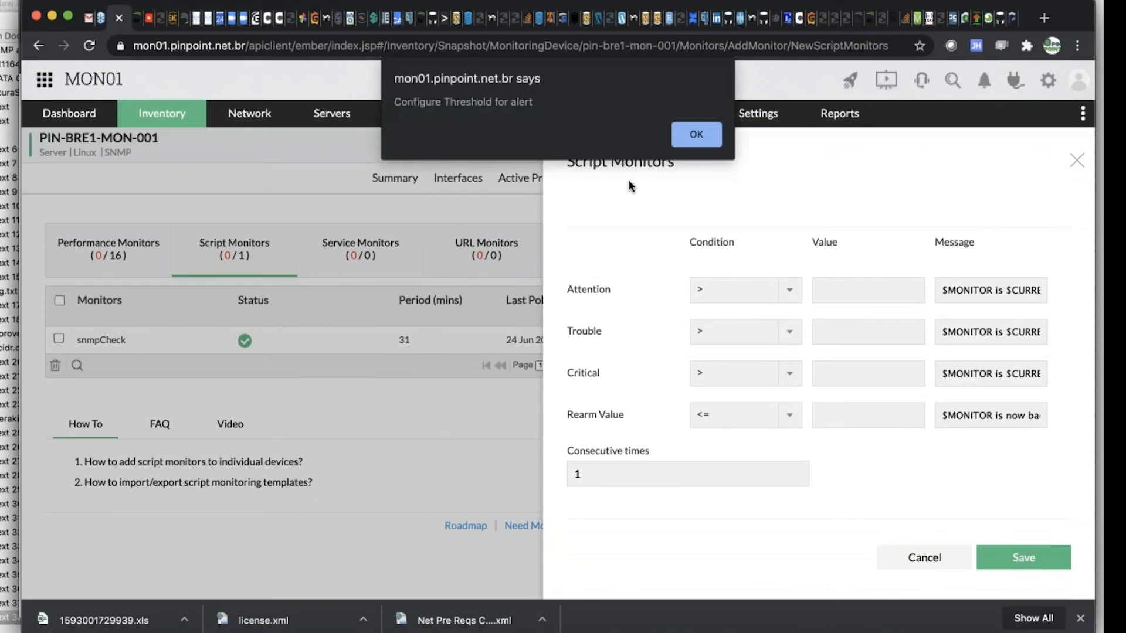
{"action": "left_click", "coordinate": [696, 135]}
Set the monitor's threshold values to 2 for Attention, 3 for Trouble, 4 for Critical and 2 for the rearm value
{"action": "left_click", "coordinate": [842, 296]}
{"action": "type", "text": "2"}
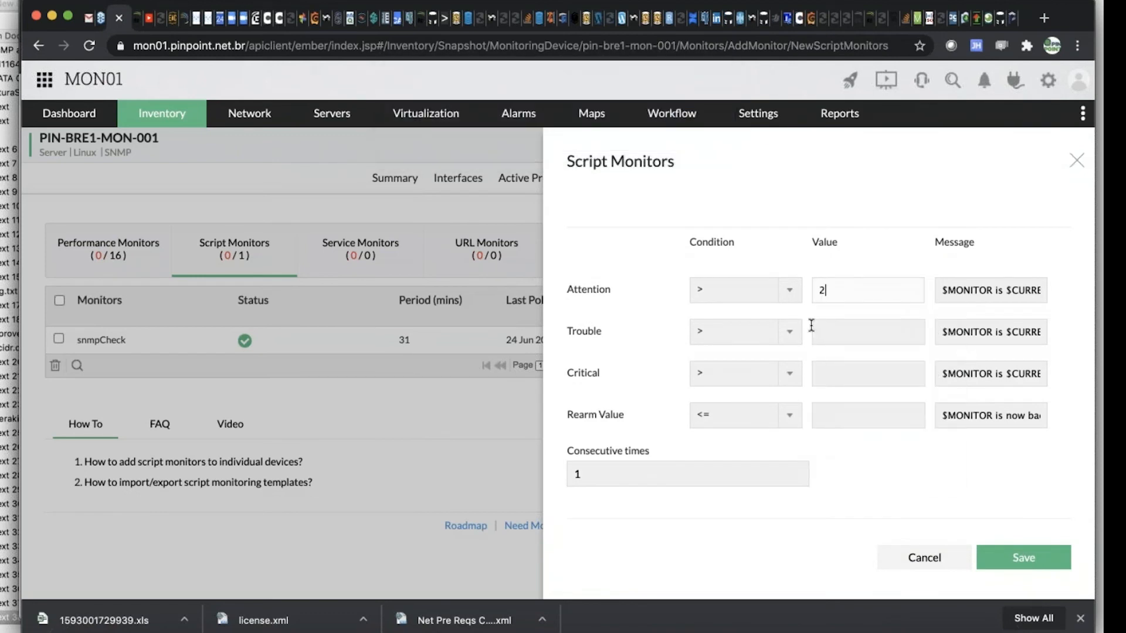
{"action": "left_click", "coordinate": [834, 331]}
{"action": "type", "text": "3"}
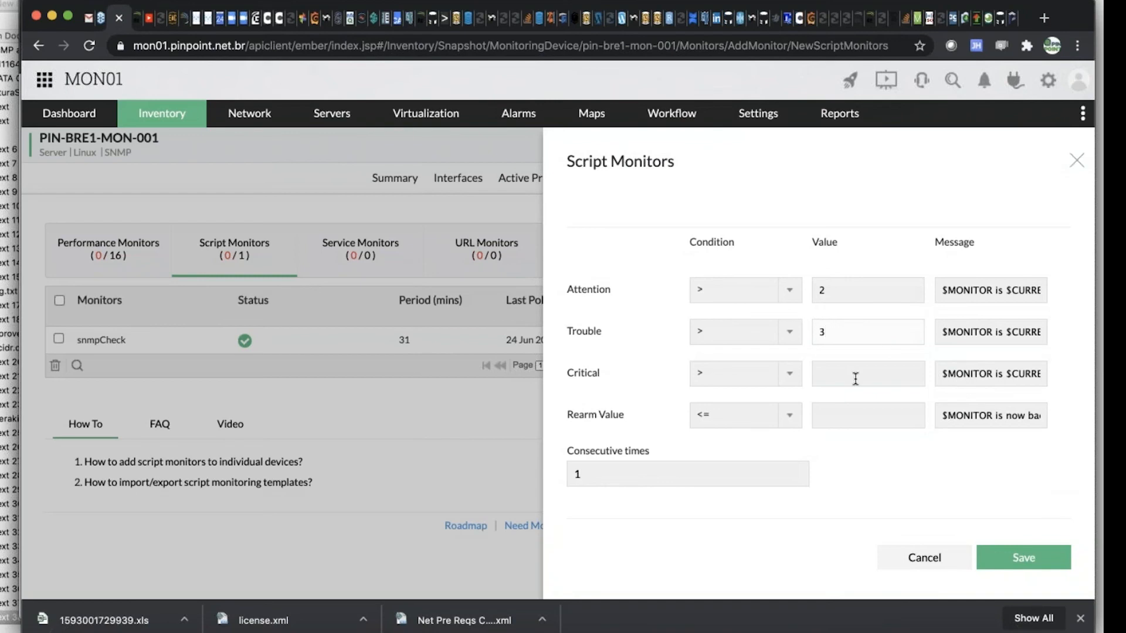
{"action": "left_click", "coordinate": [854, 375]}
{"action": "type", "text": "4"}
{"action": "left_click", "coordinate": [846, 418]}
{"action": "type", "text": "2"}
Set the threshold's consecutive times to 3 and try to save the script monitor
{"action": "left_click", "coordinate": [610, 475]}
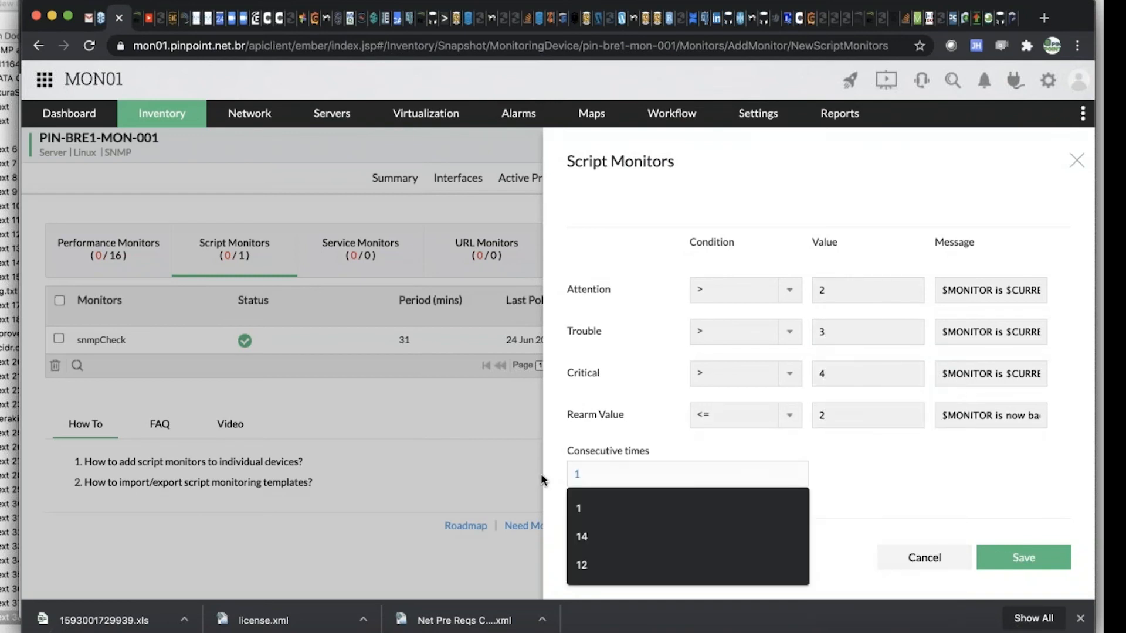
{"action": "scroll", "coordinate": [628, 395], "scroll_direction": "up", "scroll_amount": 10}
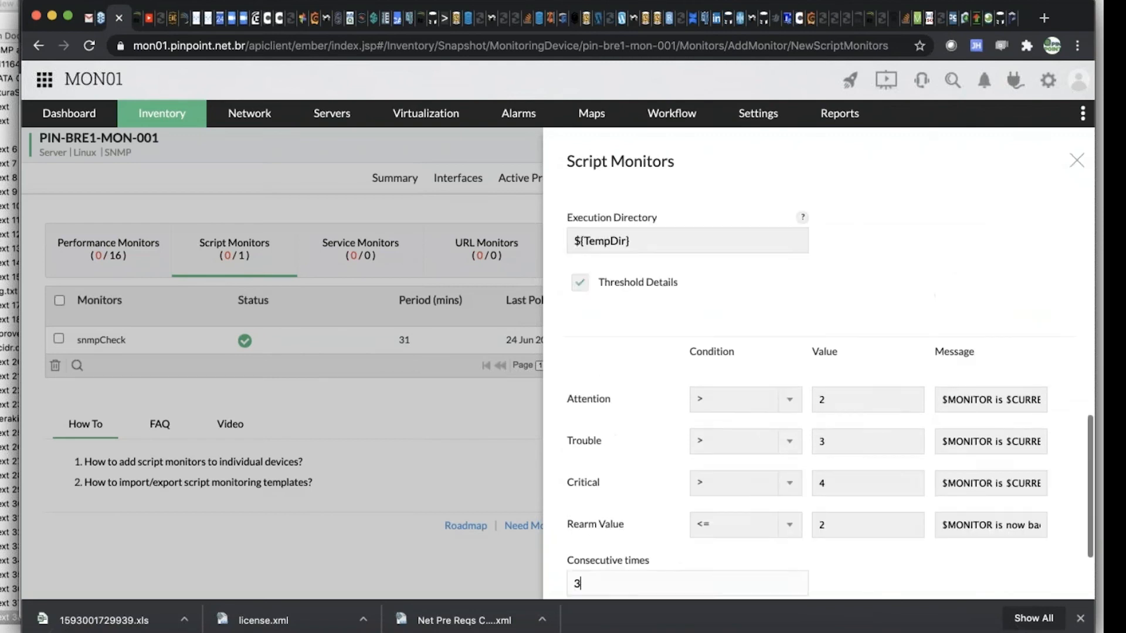
{"action": "scroll", "coordinate": [622, 396], "scroll_direction": "down", "scroll_amount": 10}
{"action": "left_click", "coordinate": [1020, 557]}
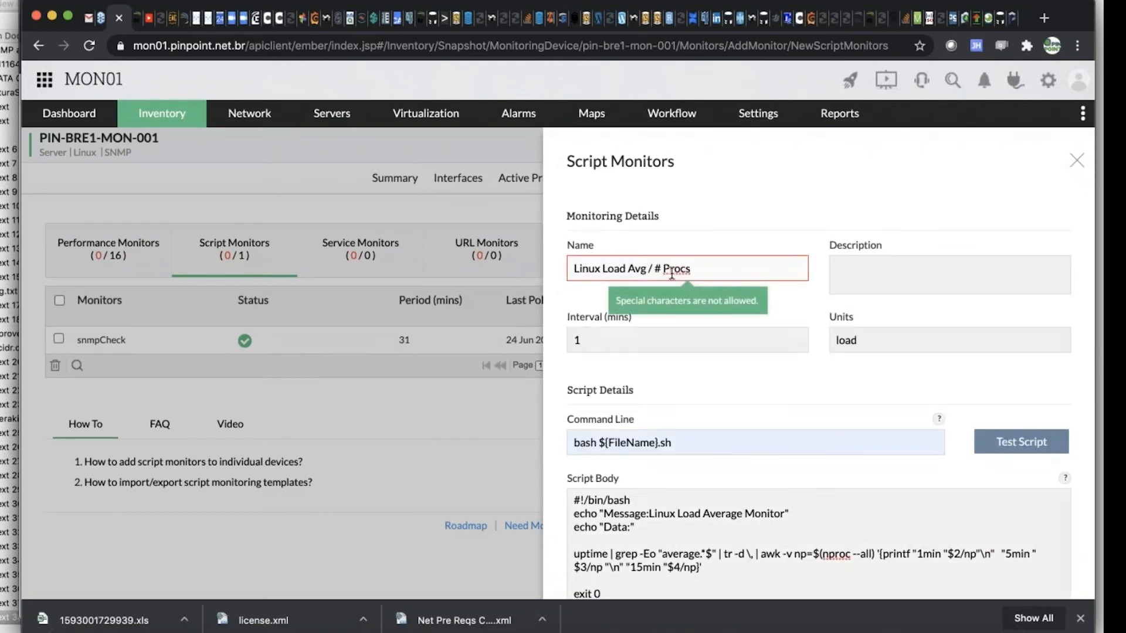
Remove the # from the monitor's name and try saving the script monitor again
{"action": "left_click", "coordinate": [666, 269]}
{"action": "key", "text": "BackSpace"}
{"action": "key", "text": "BackSpace"}
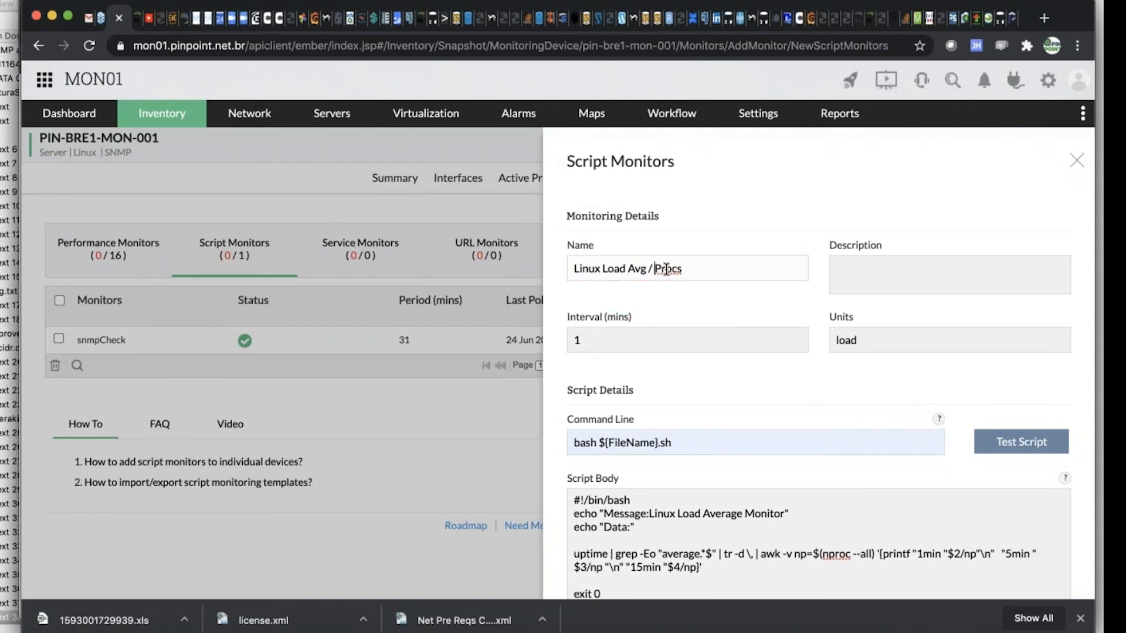
{"action": "scroll", "coordinate": [721, 347], "scroll_direction": "down", "scroll_amount": 10}
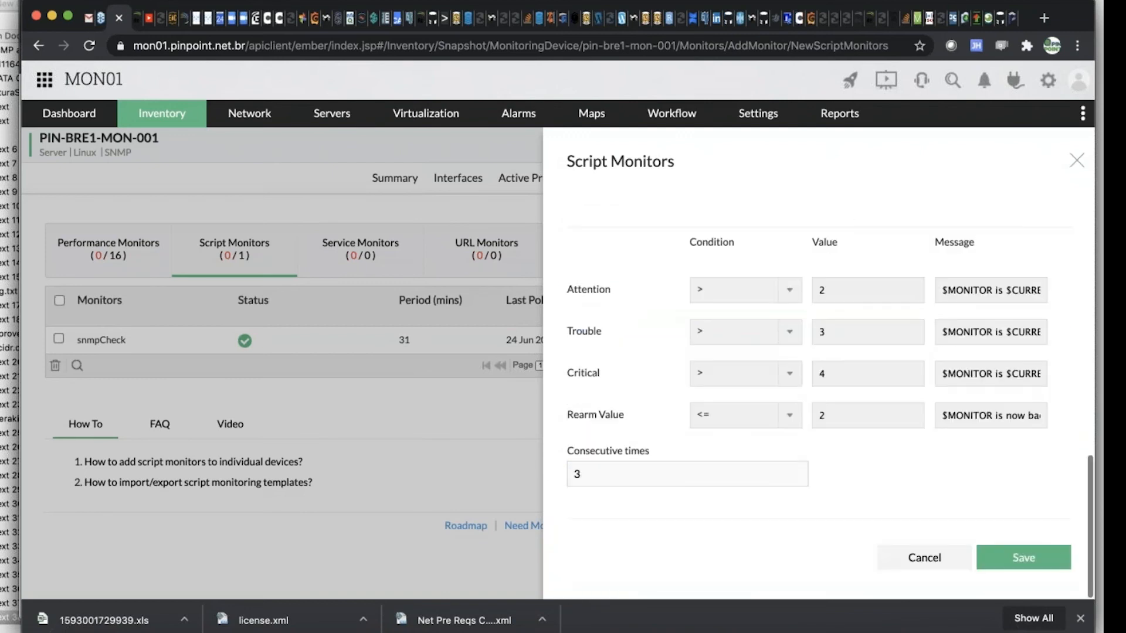
{"action": "left_click", "coordinate": [1063, 561]}
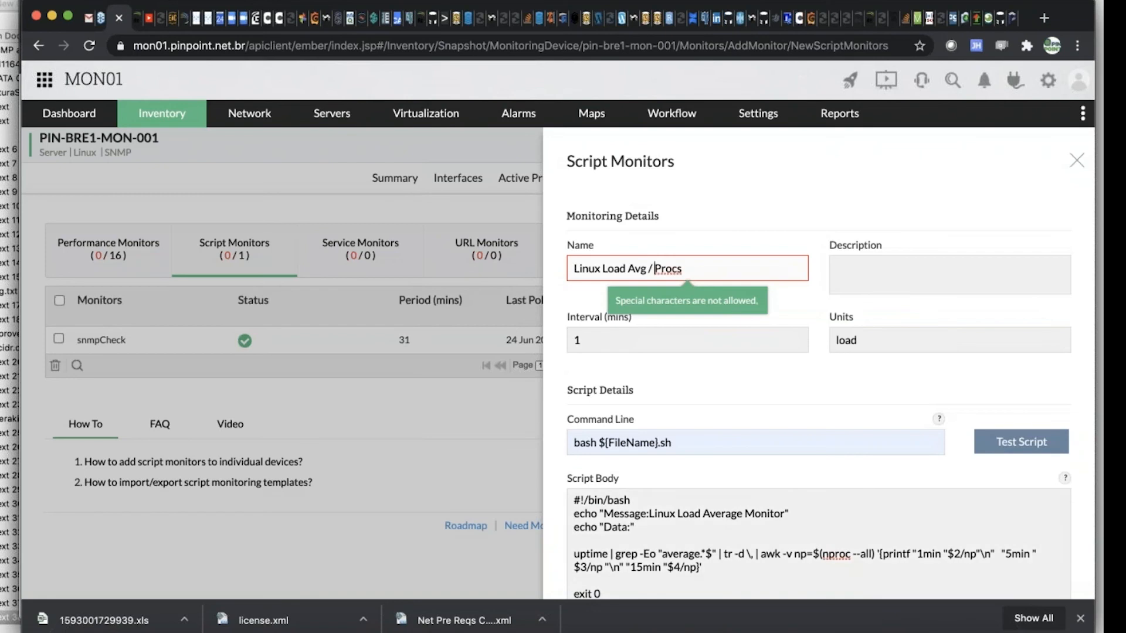
Rename the script monitor as "Linux Load Avg por Processador" and save it
{"action": "key", "text": "BackSpace"}
{"action": "key", "text": "BackSpace"}
{"action": "type", "text": "por"}
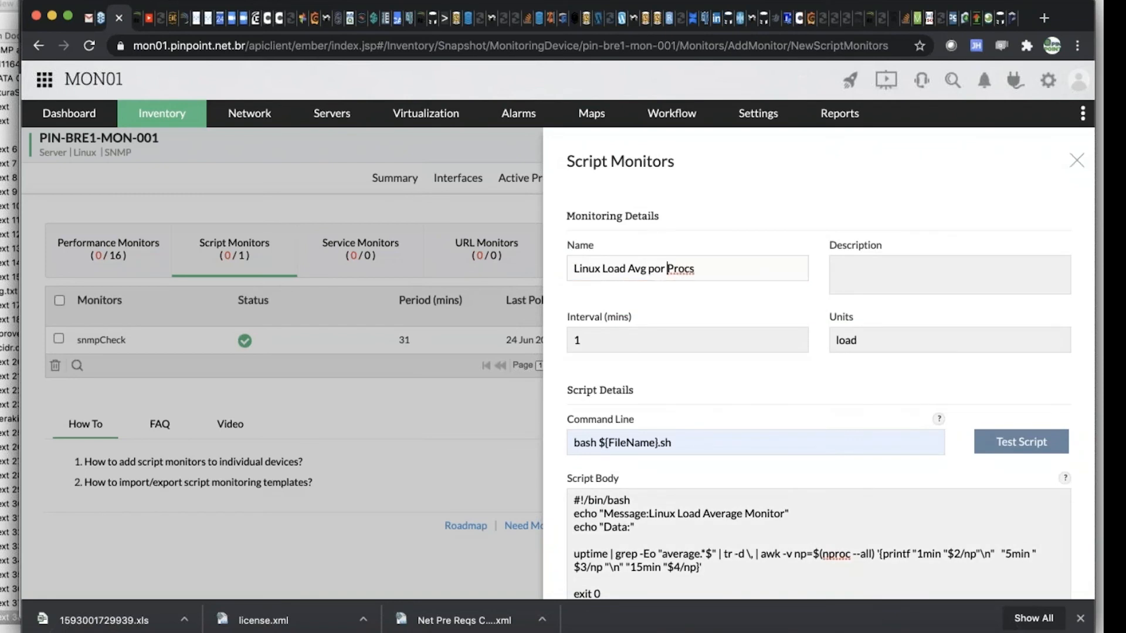
{"action": "key", "text": "Right"}
{"action": "key", "text": "Right"}
{"action": "key", "text": "Right"}
{"action": "key", "text": "BackSpace"}
{"action": "type", "text": "essador"}
{"action": "scroll", "coordinate": [804, 408], "scroll_direction": "down", "scroll_amount": 10}
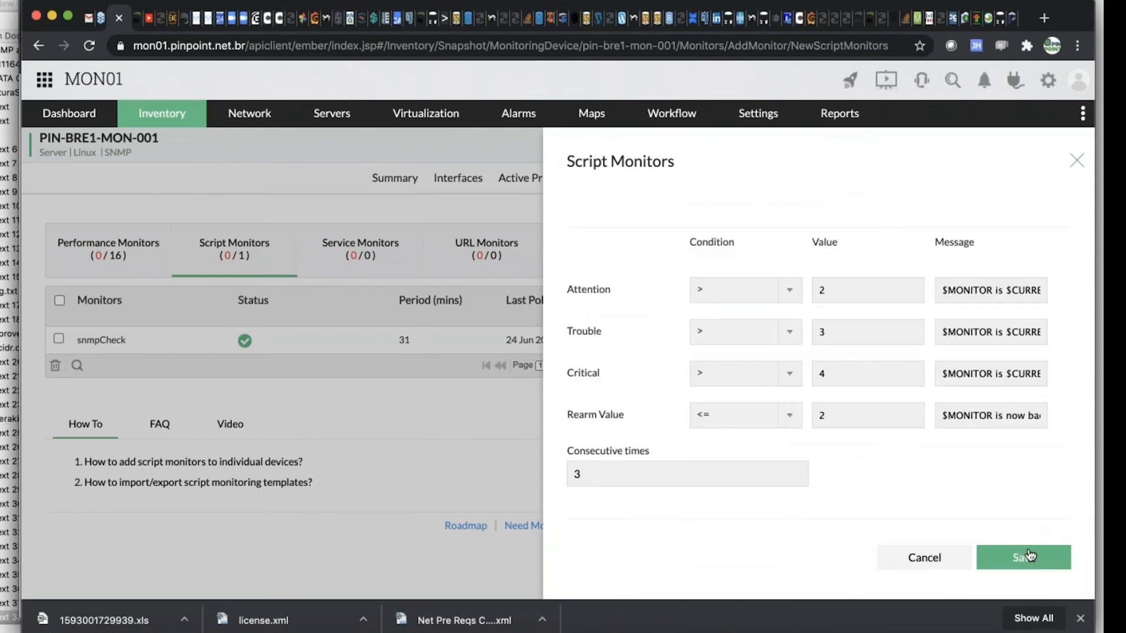
{"action": "left_click", "coordinate": [1029, 555]}
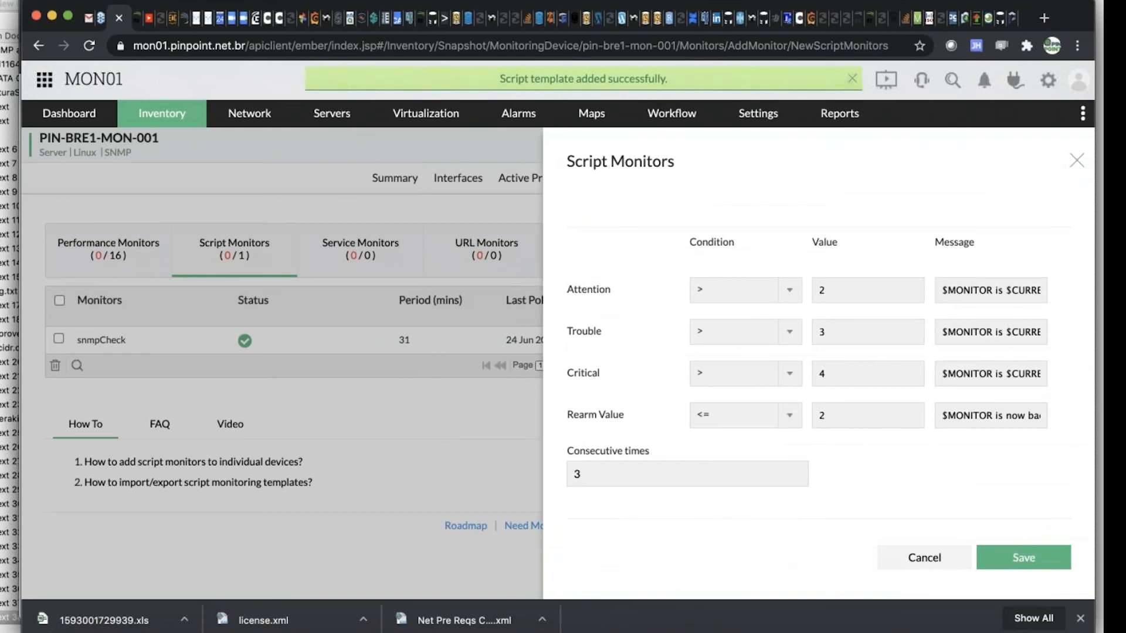
Associate the Linux Load Avg por Processador monitor with PIN-BRE1-MON-001 and check its last polled values
{"action": "scroll", "coordinate": [748, 410], "scroll_direction": "down", "scroll_amount": 10}
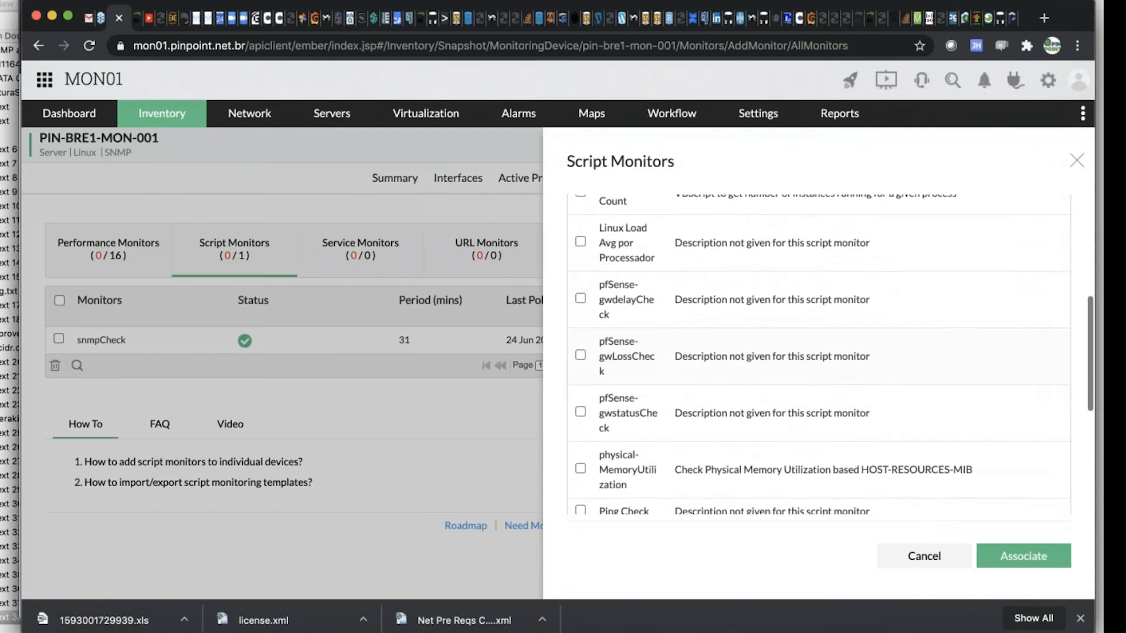
{"action": "scroll", "coordinate": [584, 294], "scroll_direction": "up", "scroll_amount": 3}
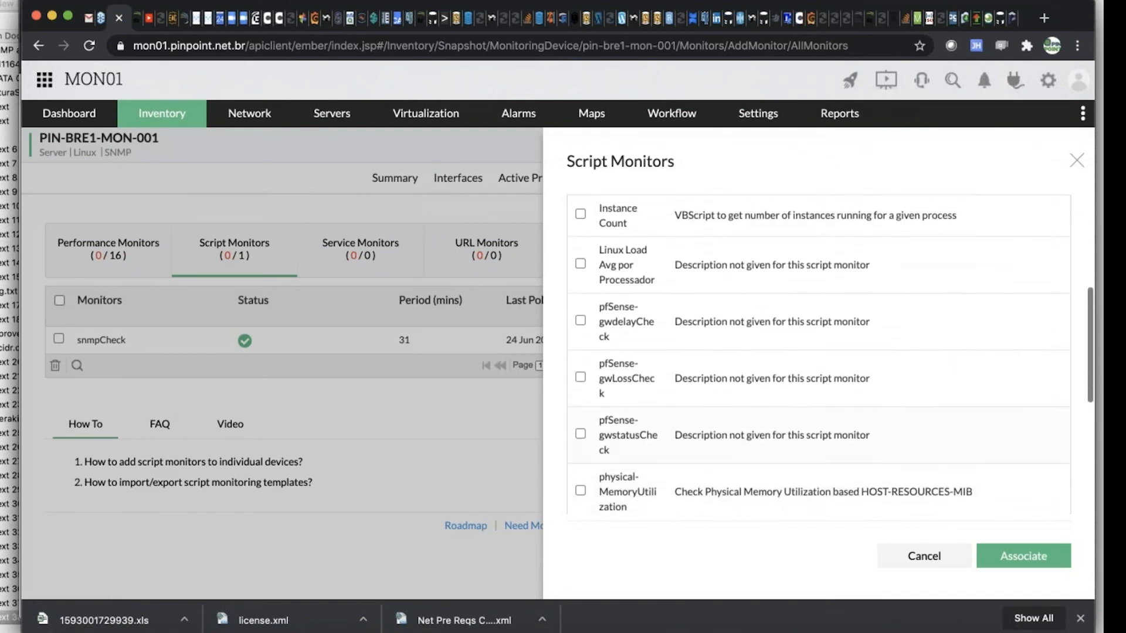
{"action": "left_click", "coordinate": [580, 285]}
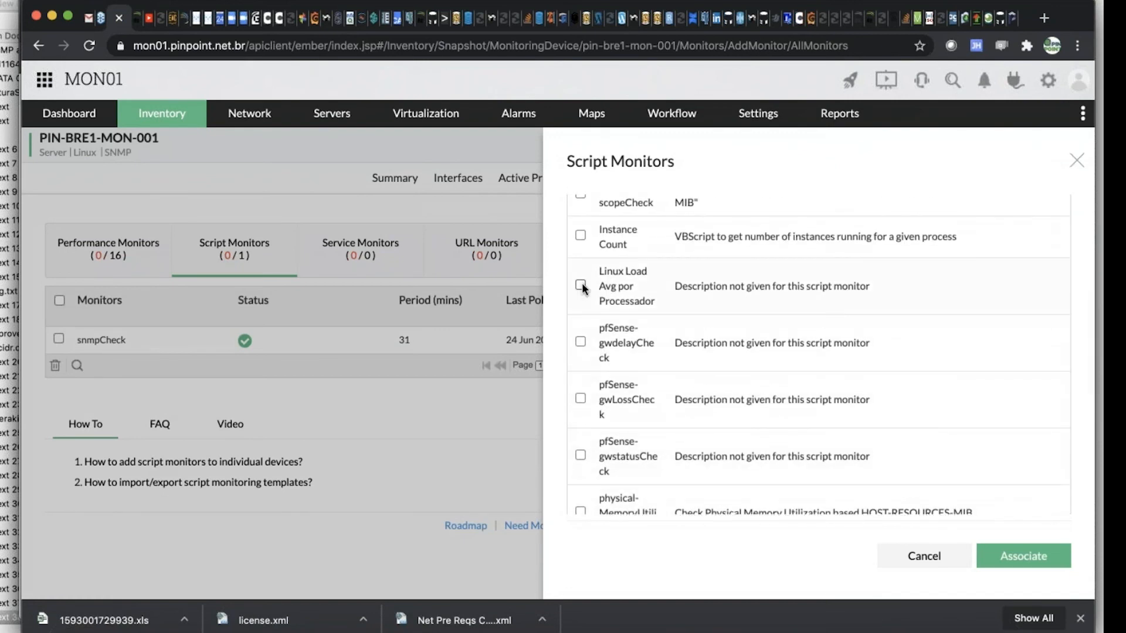
{"action": "left_click", "coordinate": [1014, 555]}
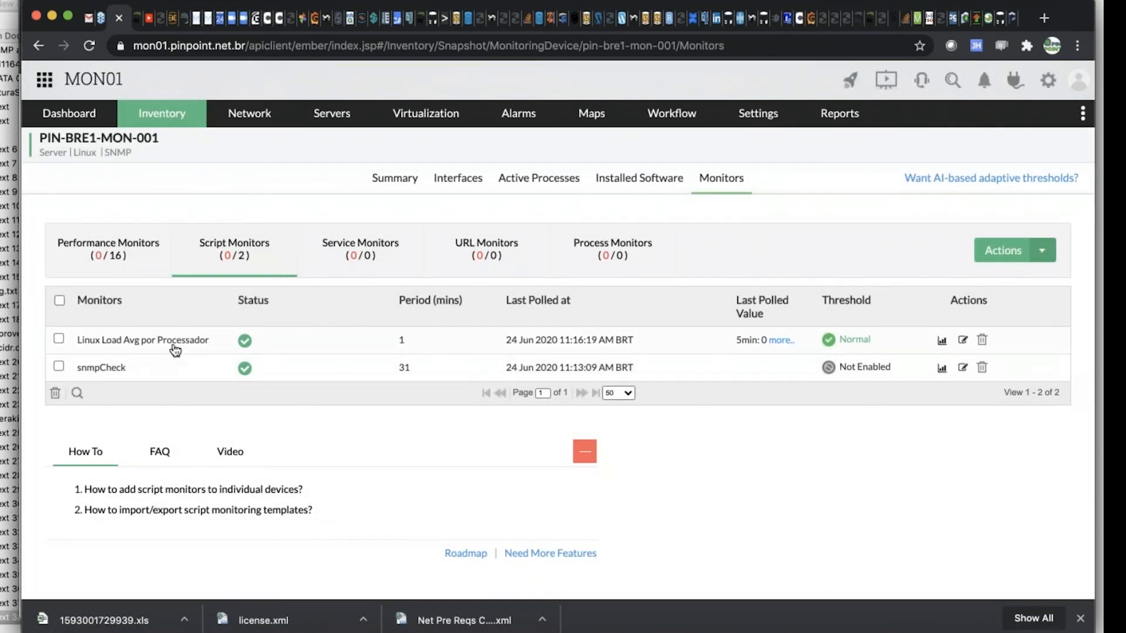
{"action": "left_click", "coordinate": [776, 342]}
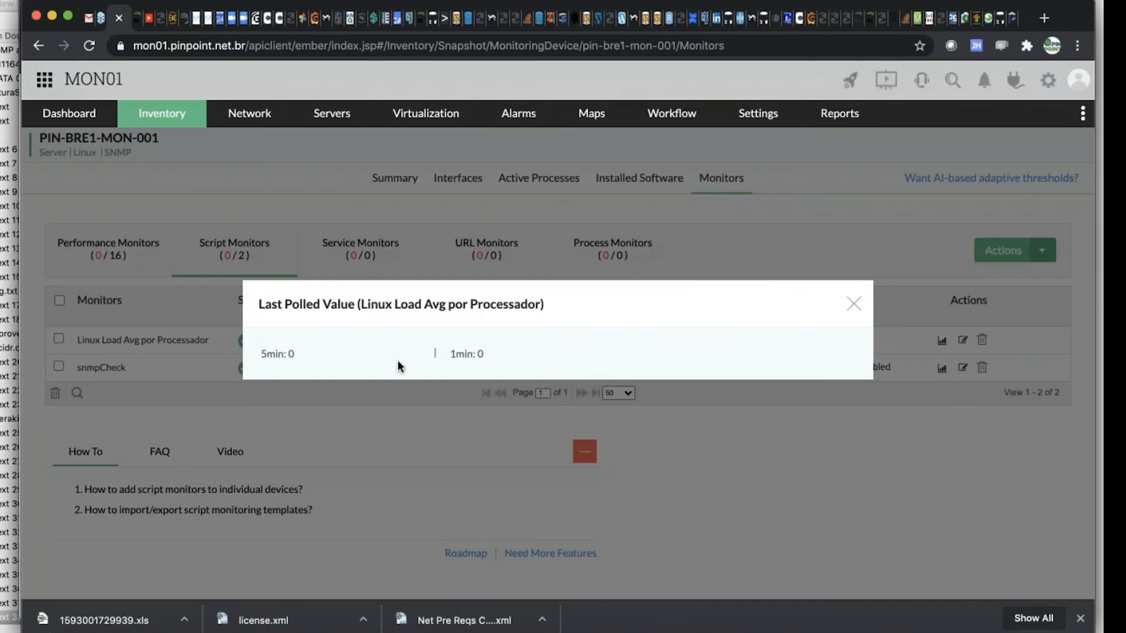
{"action": "left_click", "coordinate": [853, 305]}
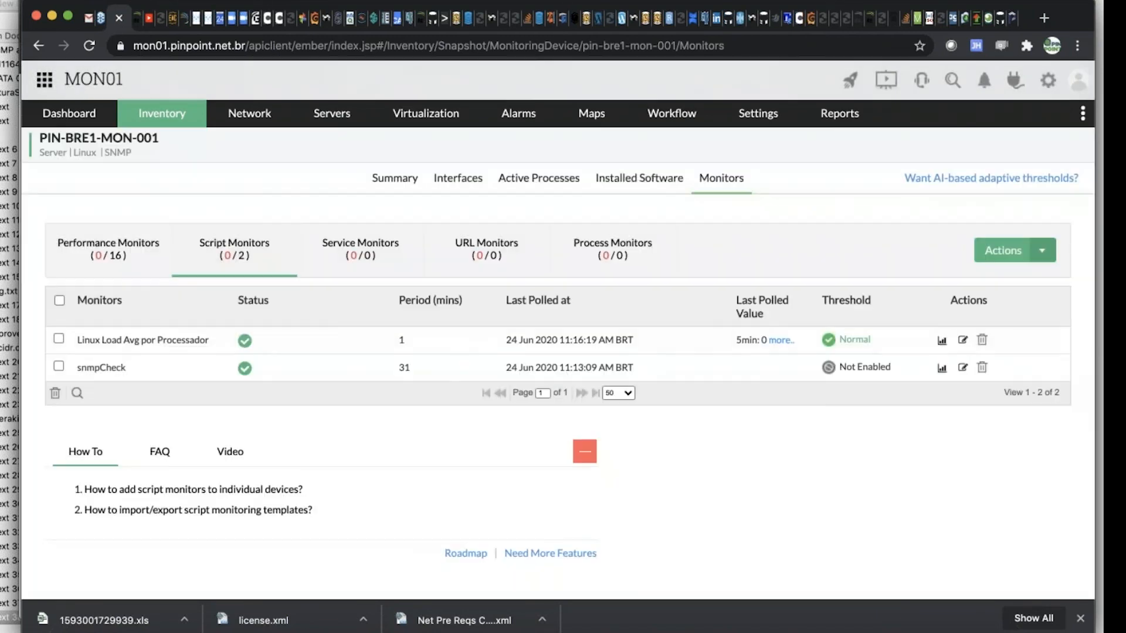
Add an echo " " line before exit 0 in the Linux Load Avg por Processador script and save the monitor
{"action": "left_click", "coordinate": [961, 339]}
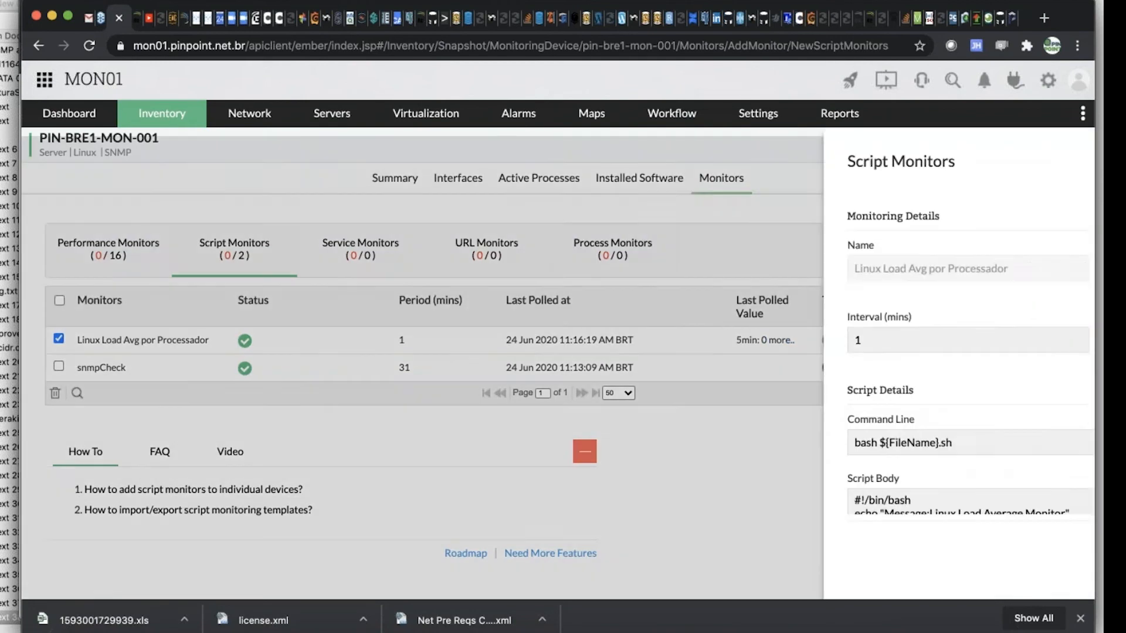
{"action": "scroll", "coordinate": [816, 392], "scroll_direction": "down", "scroll_amount": 3}
{"action": "scroll", "coordinate": [815, 394], "scroll_direction": "down", "scroll_amount": 3}
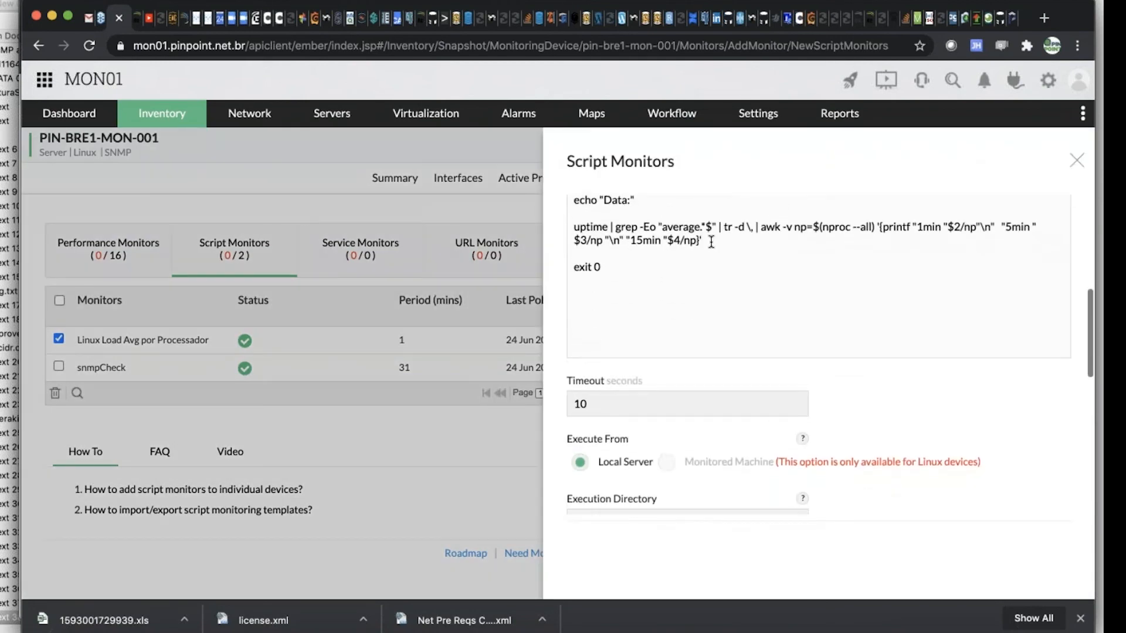
{"action": "scroll", "coordinate": [722, 242], "scroll_direction": "down", "scroll_amount": 2}
{"action": "type", "text": "echo\"\""}
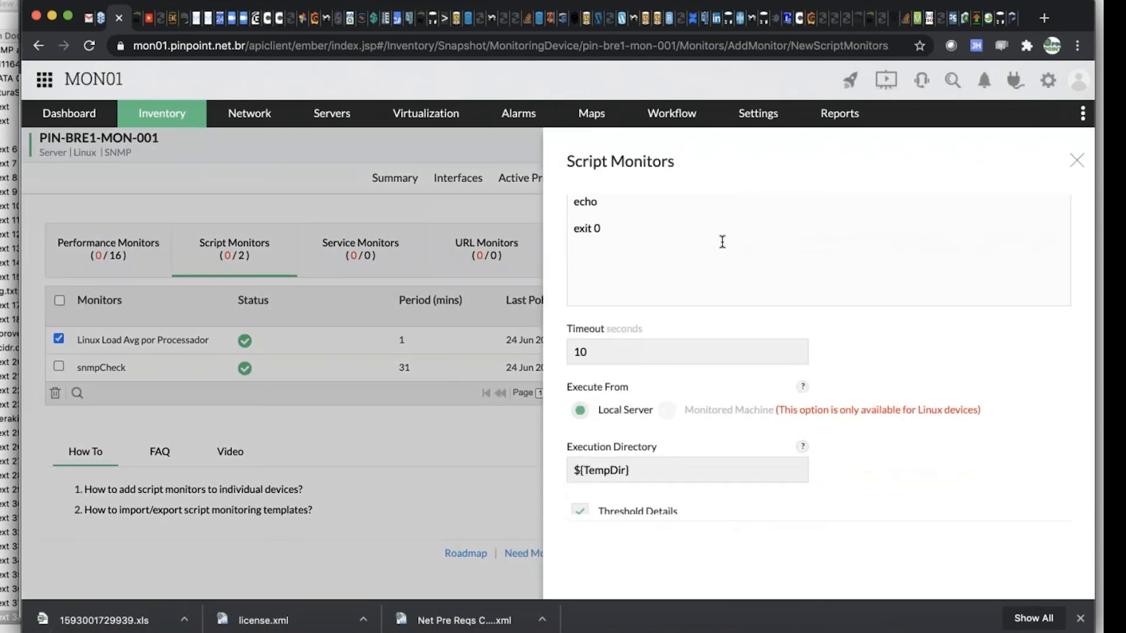
{"action": "key", "text": "Left"}
{"action": "key", "text": "Right"}
{"action": "key", "text": "Right"}
{"action": "scroll", "coordinate": [805, 339], "scroll_direction": "down", "scroll_amount": 4}
{"action": "scroll", "coordinate": [804, 337], "scroll_direction": "down", "scroll_amount": 4}
{"action": "left_click", "coordinate": [1007, 478]}
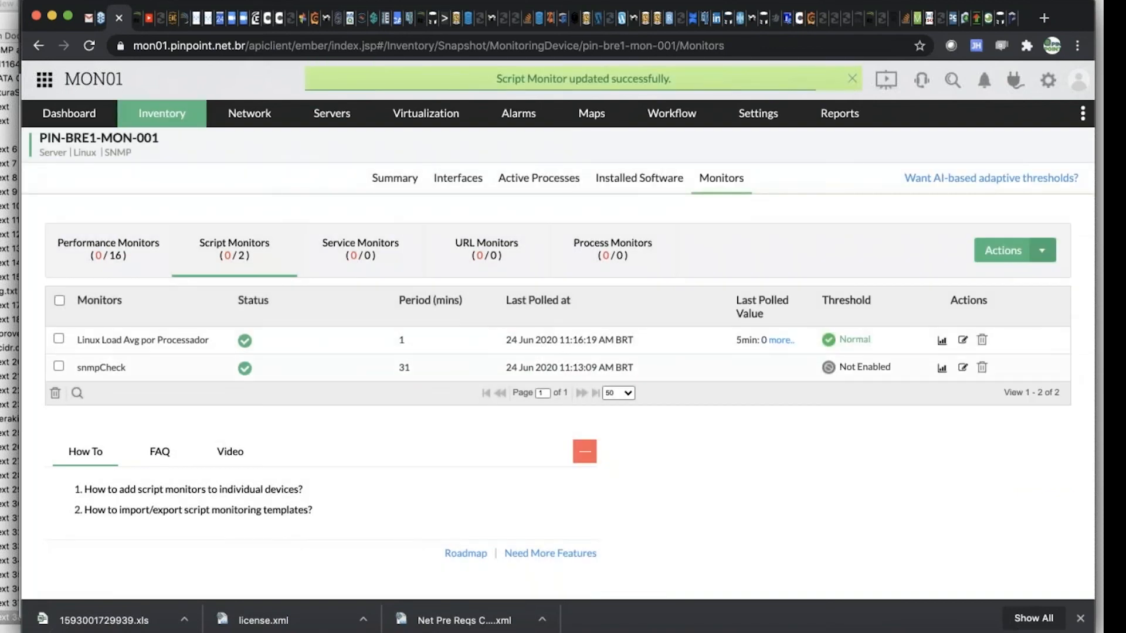
Test the Linux Load Avg por Processador script on PIN-BRE1-MON-001 and view the monitor's graph
{"action": "left_click", "coordinate": [962, 342]}
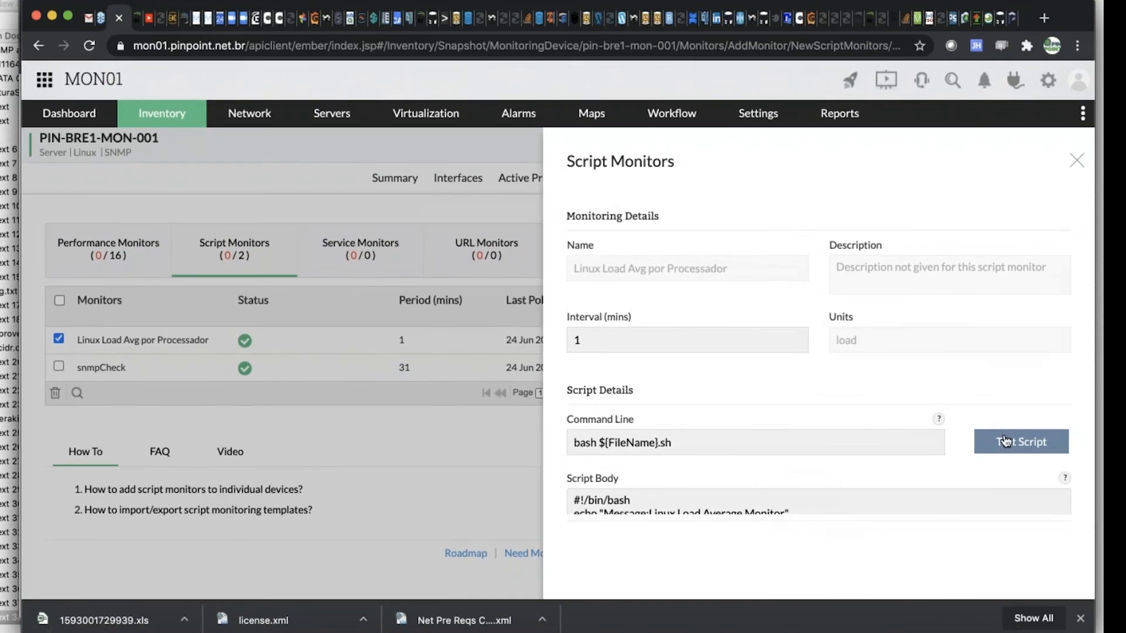
{"action": "left_click", "coordinate": [997, 443]}
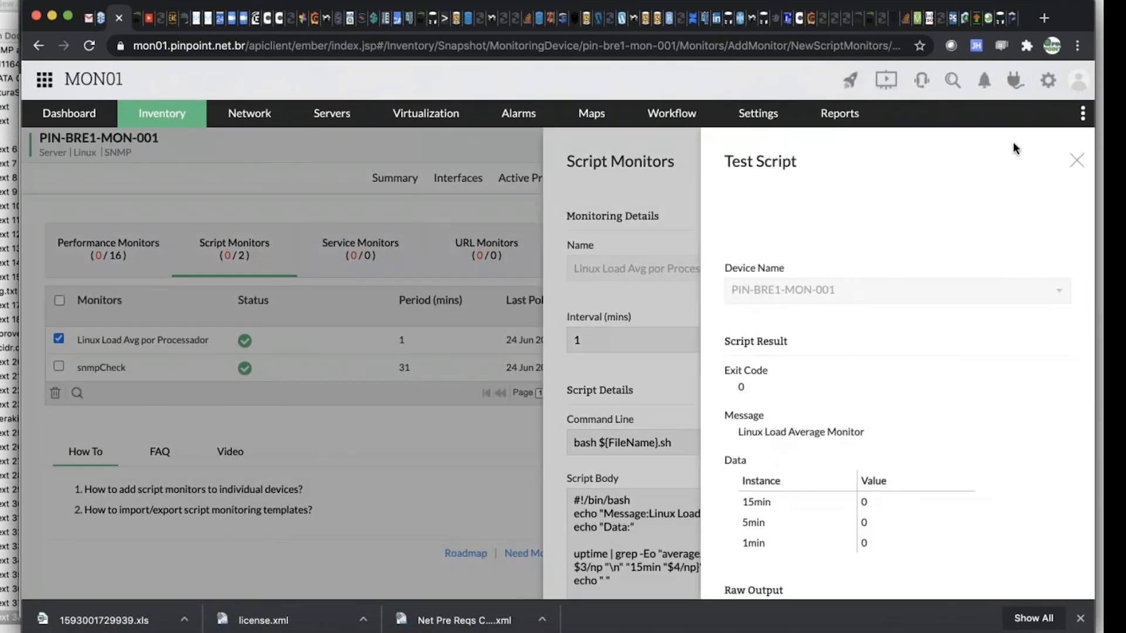
{"action": "left_click", "coordinate": [1077, 165]}
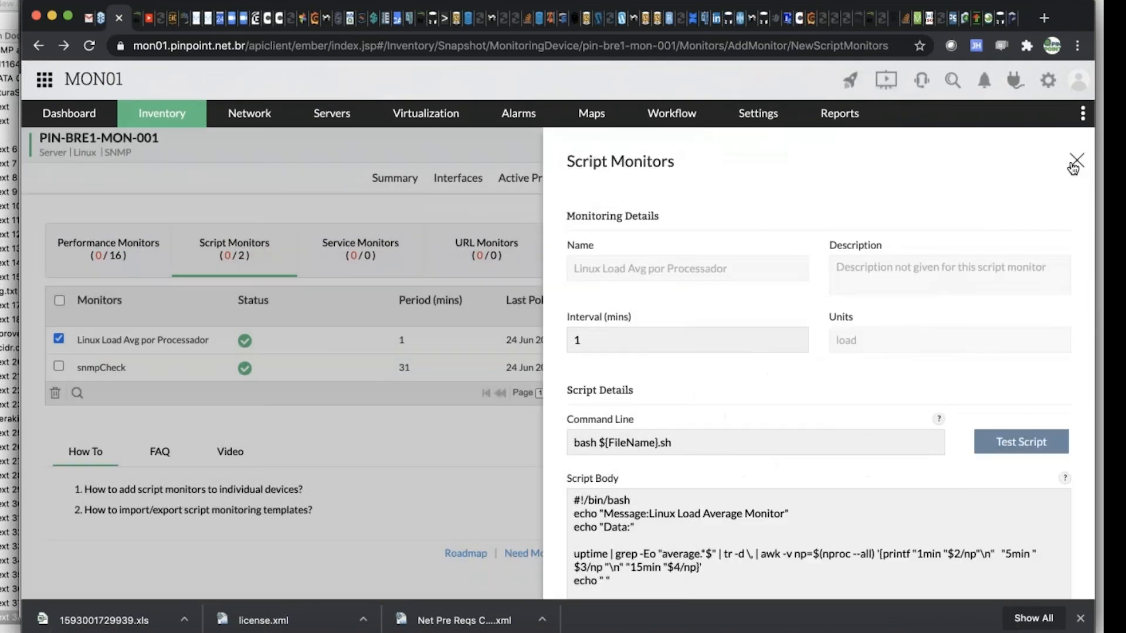
{"action": "left_click", "coordinate": [1076, 157]}
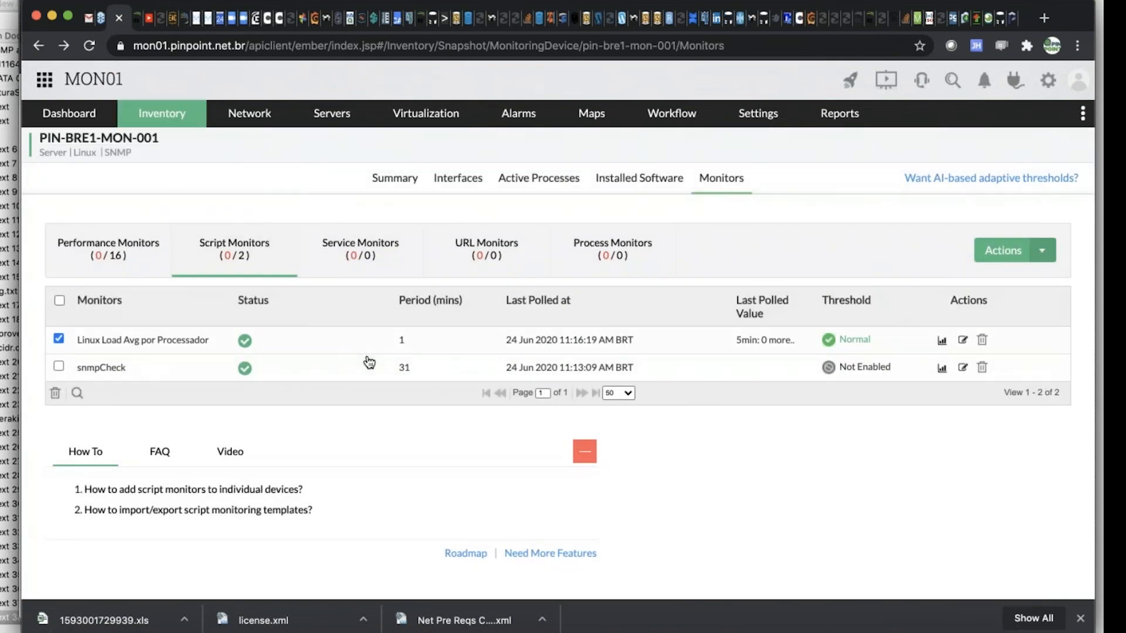
{"action": "left_click", "coordinate": [941, 342]}
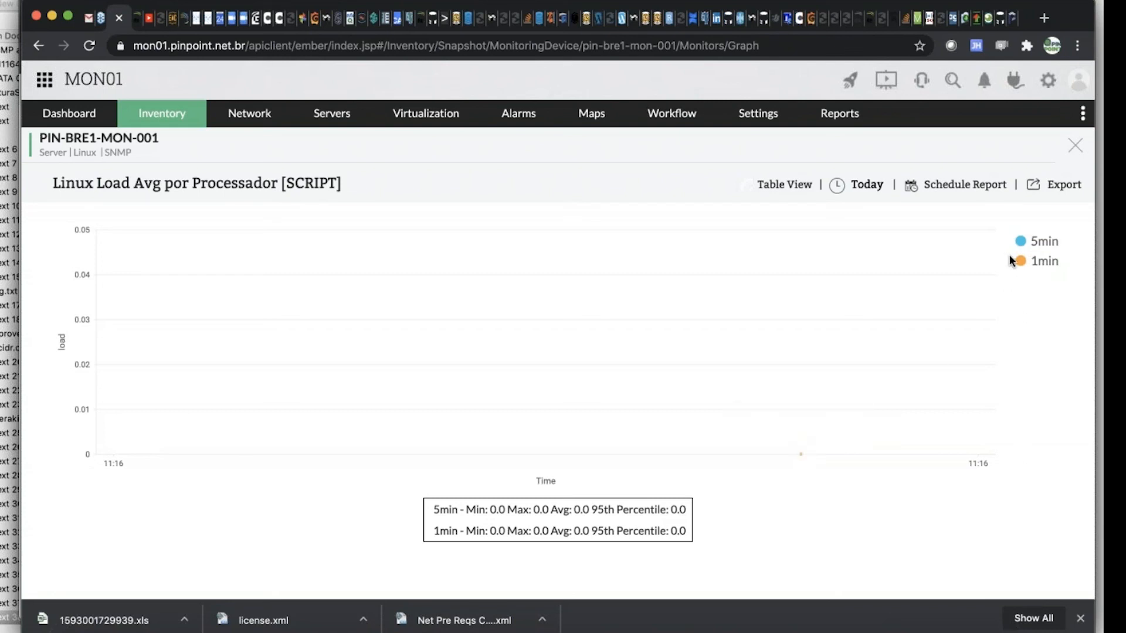
{"action": "left_click", "coordinate": [1074, 146]}
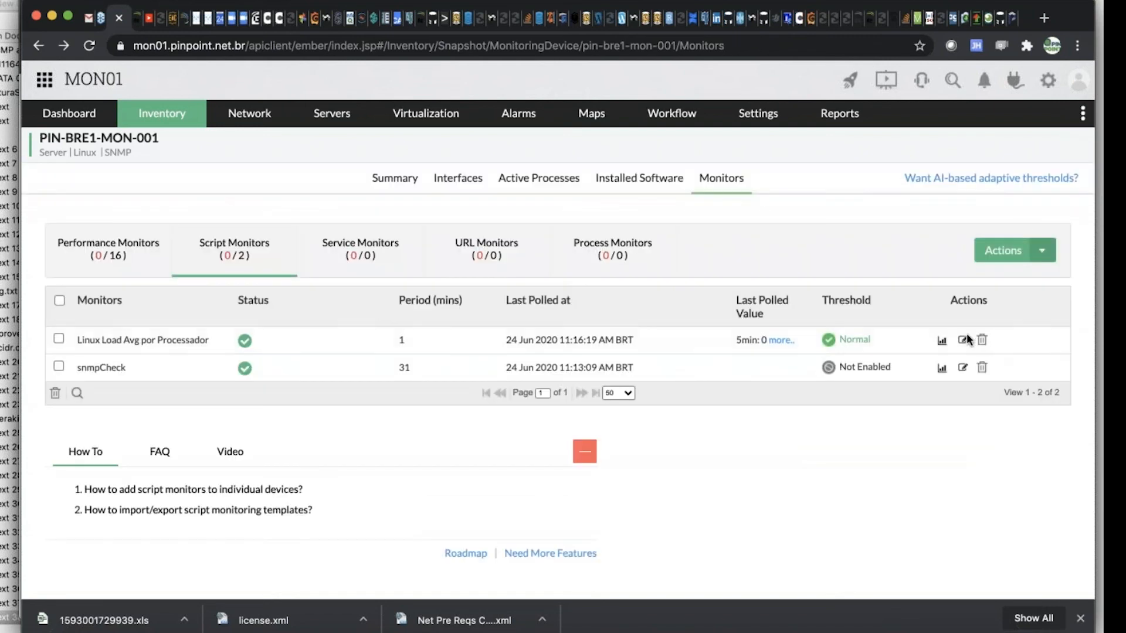
Rerun the Linux Load Avg por Processador script test from the monitor's settings and compare the parsed data values with the raw output
{"action": "left_click", "coordinate": [964, 340]}
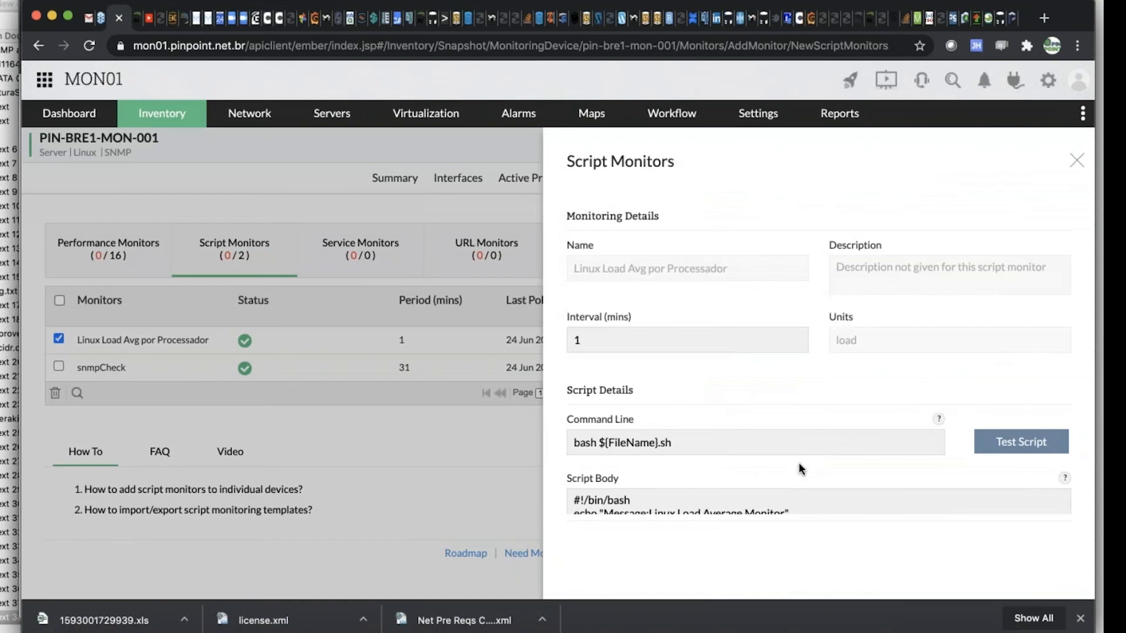
{"action": "scroll", "coordinate": [803, 467], "scroll_direction": "down", "scroll_amount": 1}
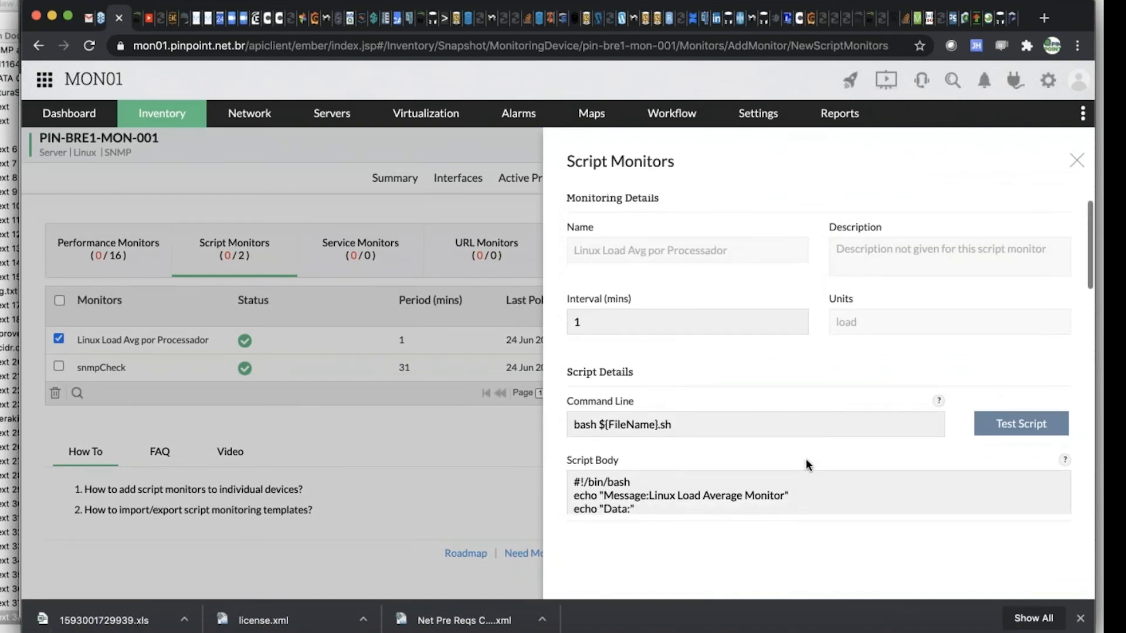
{"action": "scroll", "coordinate": [809, 465], "scroll_direction": "down", "scroll_amount": 5}
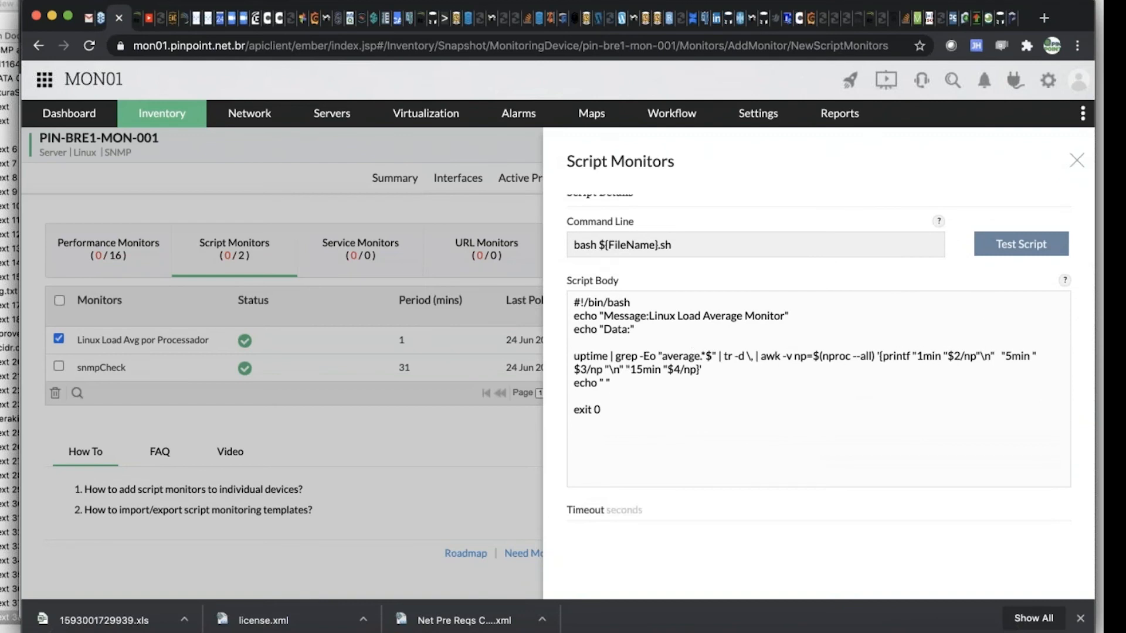
{"action": "left_click", "coordinate": [1032, 247]}
{"action": "scroll", "coordinate": [906, 388], "scroll_direction": "down", "scroll_amount": 5}
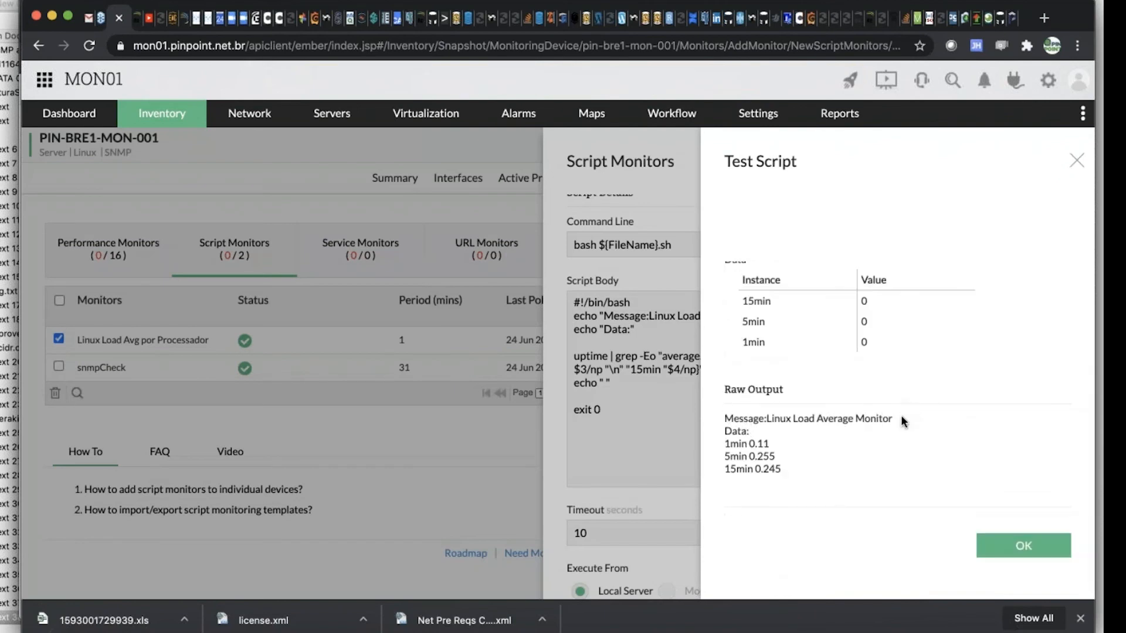
{"action": "left_click_drag", "start_coordinate": [891, 418], "coordinate": [742, 280]}
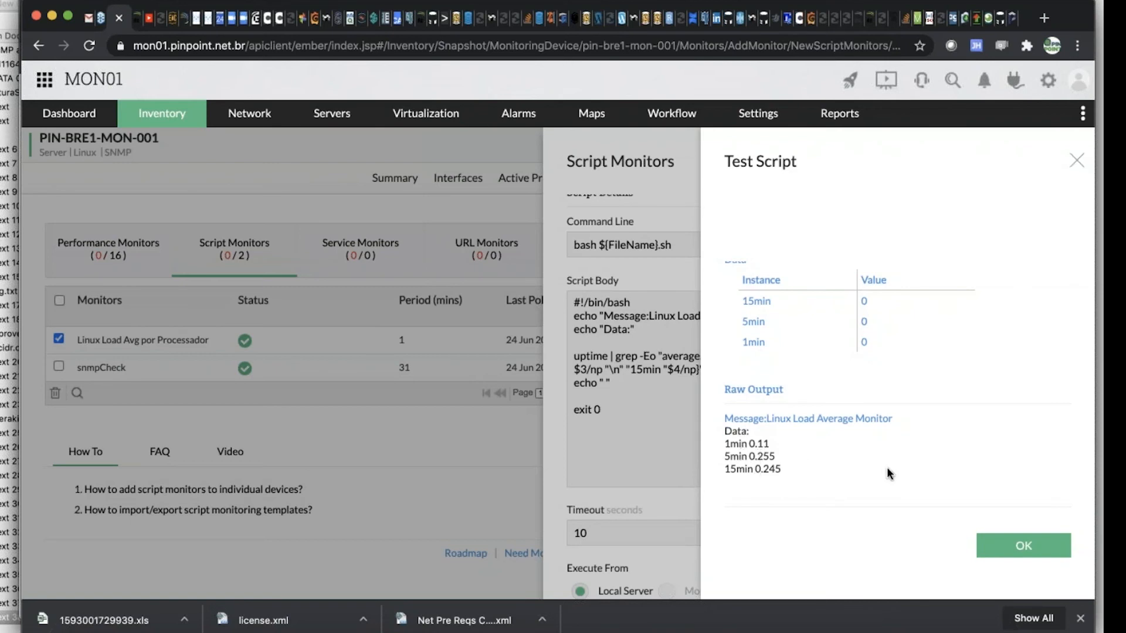
{"action": "scroll", "coordinate": [885, 465], "scroll_direction": "up", "scroll_amount": 3}
{"action": "scroll", "coordinate": [884, 467], "scroll_direction": "up", "scroll_amount": 3}
{"action": "scroll", "coordinate": [884, 466], "scroll_direction": "down", "scroll_amount": 5}
{"action": "scroll", "coordinate": [884, 462], "scroll_direction": "up", "scroll_amount": 3}
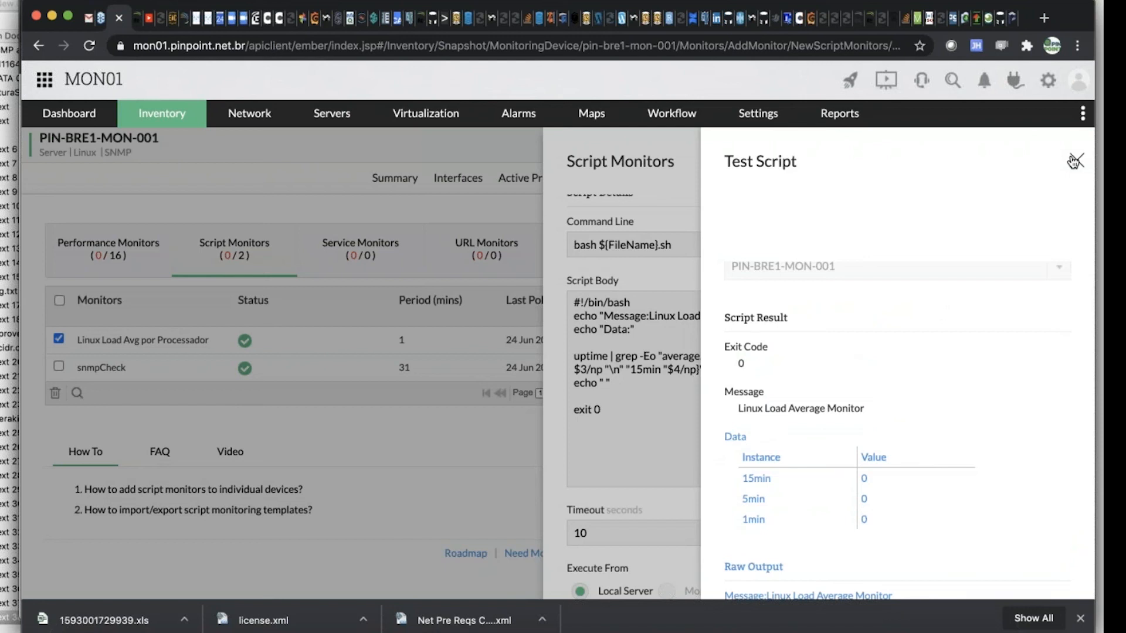
{"action": "left_click", "coordinate": [1073, 161]}
Review the monitor's script body, execution settings and alert thresholds, and leave the settings without saving
{"action": "scroll", "coordinate": [821, 381], "scroll_direction": "down", "scroll_amount": 5}
{"action": "scroll", "coordinate": [802, 375], "scroll_direction": "down", "scroll_amount": 5}
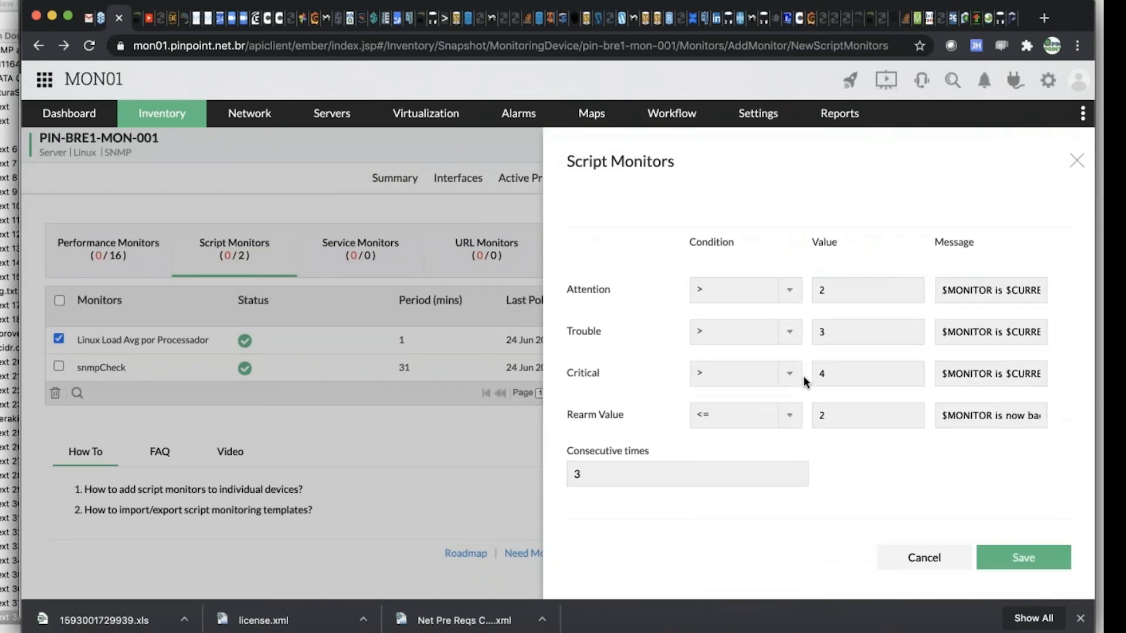
{"action": "scroll", "coordinate": [804, 375], "scroll_direction": "up", "scroll_amount": 8}
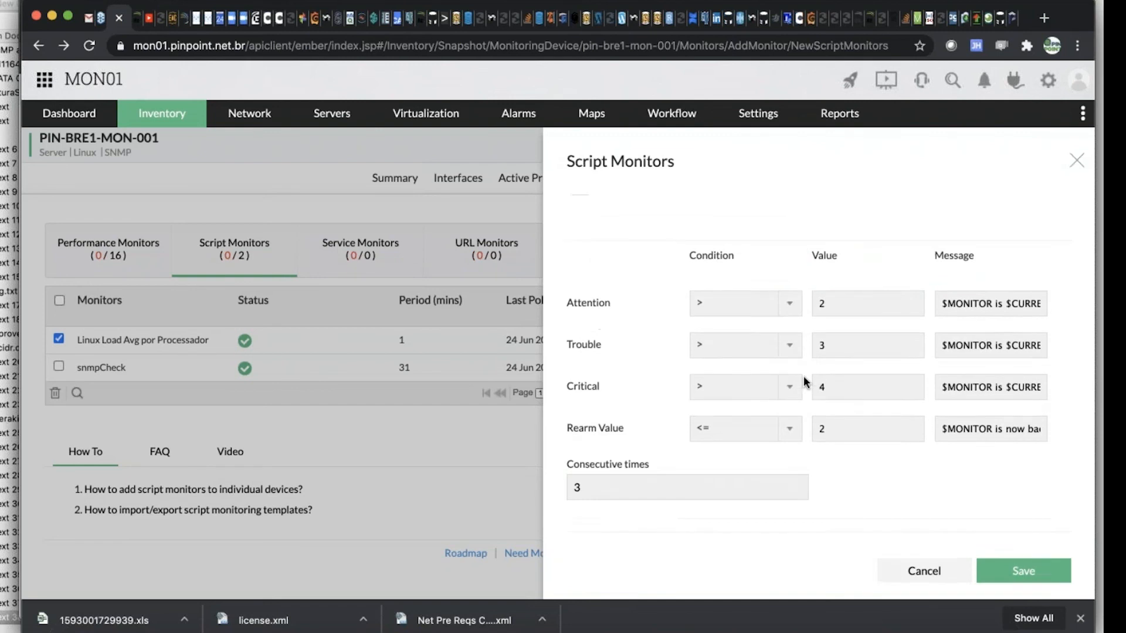
{"action": "scroll", "coordinate": [804, 376], "scroll_direction": "down", "scroll_amount": 5}
{"action": "scroll", "coordinate": [803, 376], "scroll_direction": "down", "scroll_amount": 2}
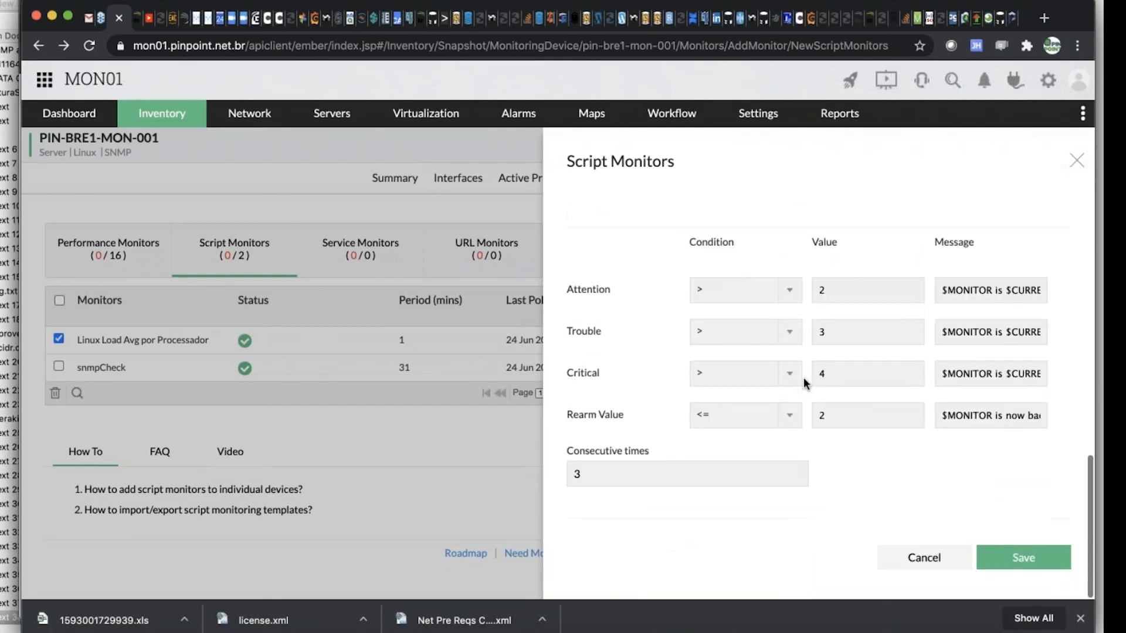
{"action": "scroll", "coordinate": [803, 375], "scroll_direction": "up", "scroll_amount": 5}
{"action": "scroll", "coordinate": [803, 379], "scroll_direction": "up", "scroll_amount": 6}
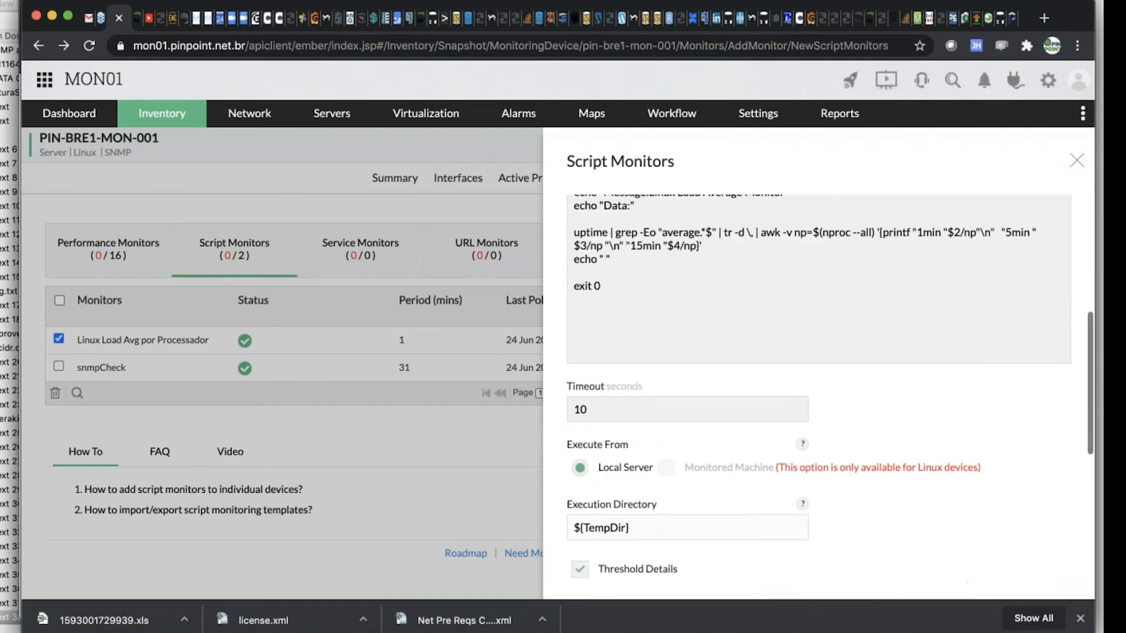
{"action": "scroll", "coordinate": [805, 380], "scroll_direction": "down", "scroll_amount": 8}
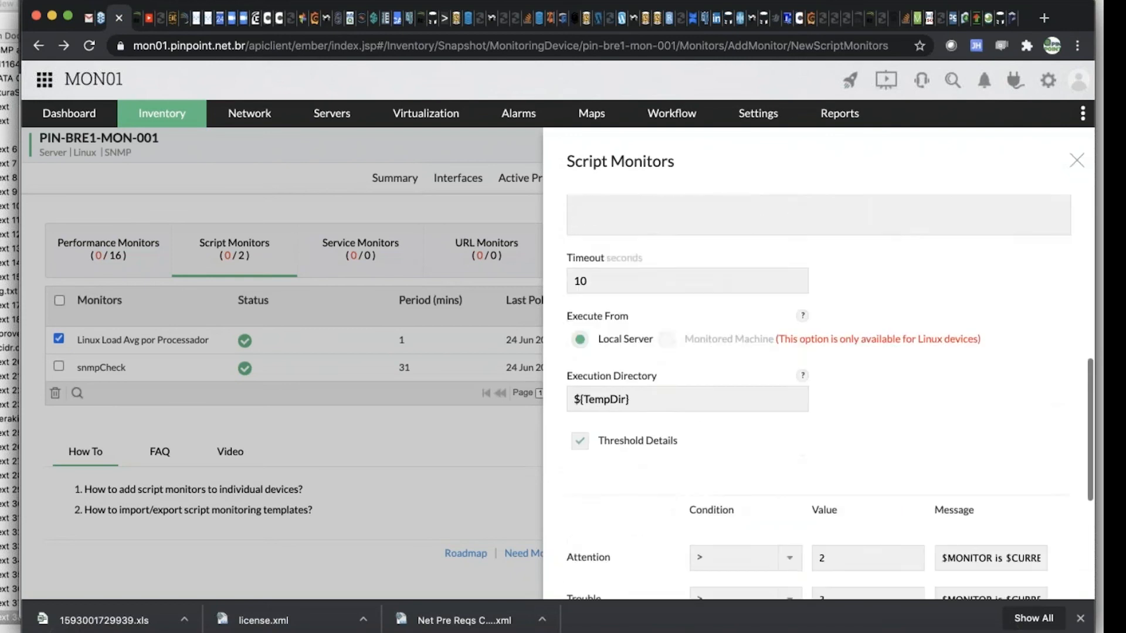
{"action": "scroll", "coordinate": [818, 376], "scroll_direction": "up", "scroll_amount": 8}
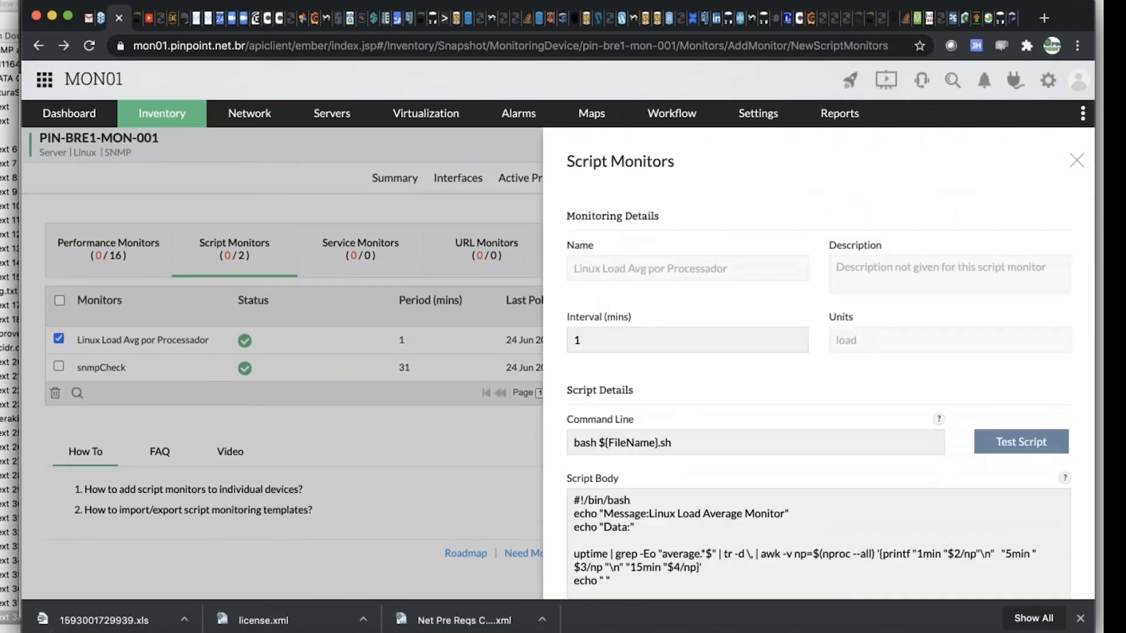
{"action": "left_click", "coordinate": [1079, 163]}
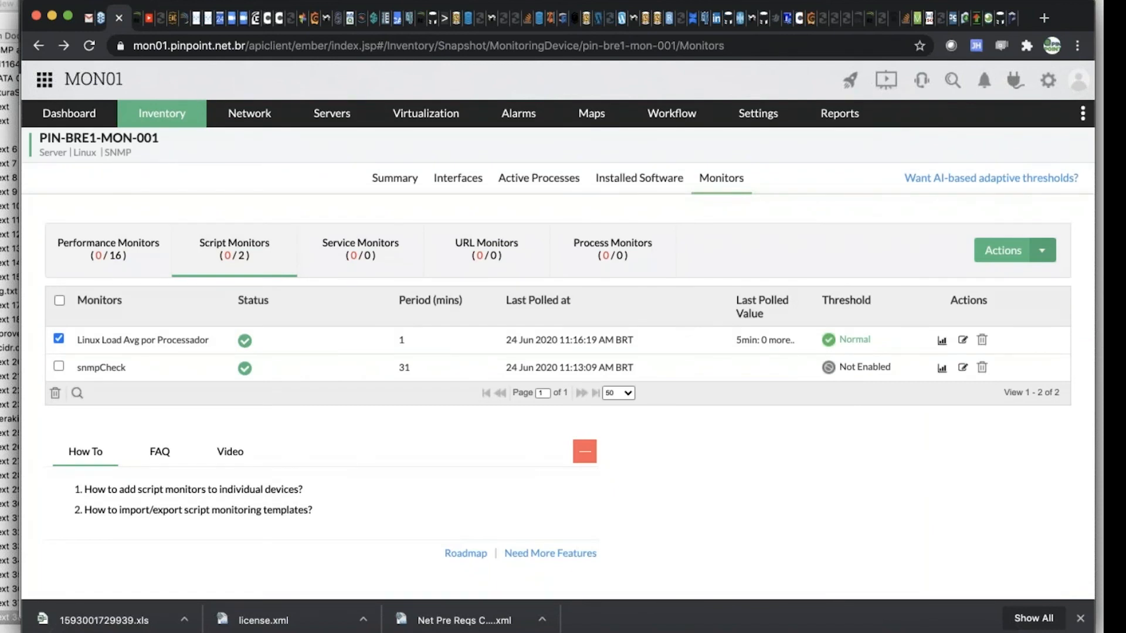
Delete the Linux Load Avg por Processador monitor from PIN-BRE1-MON-001 and confirm the removal
{"action": "left_click", "coordinate": [982, 341]}
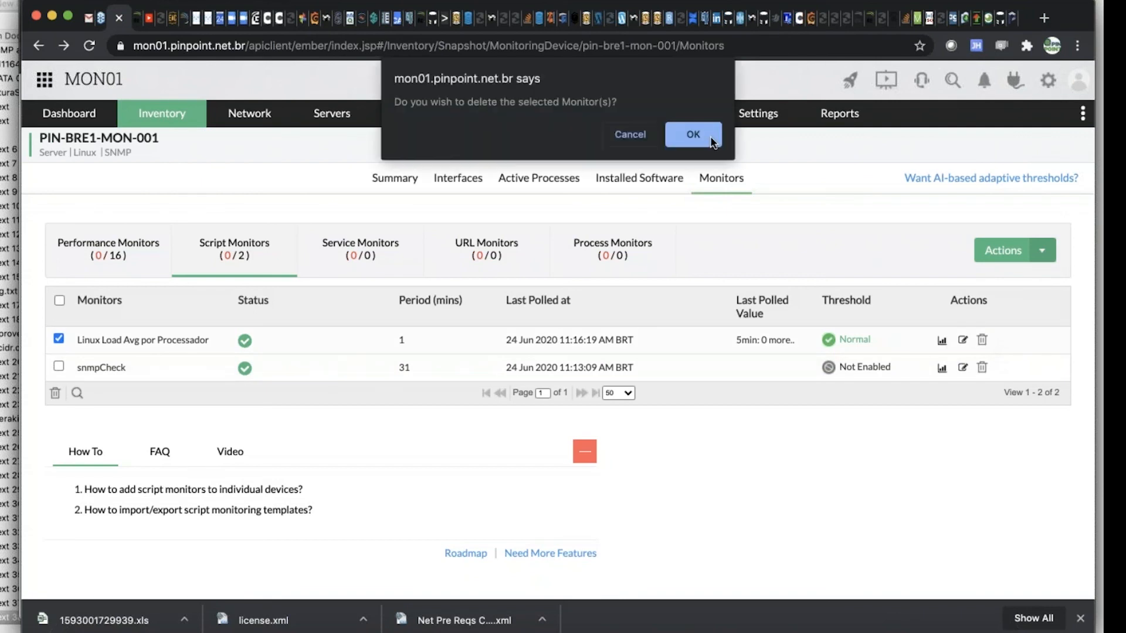
{"action": "left_click", "coordinate": [707, 138]}
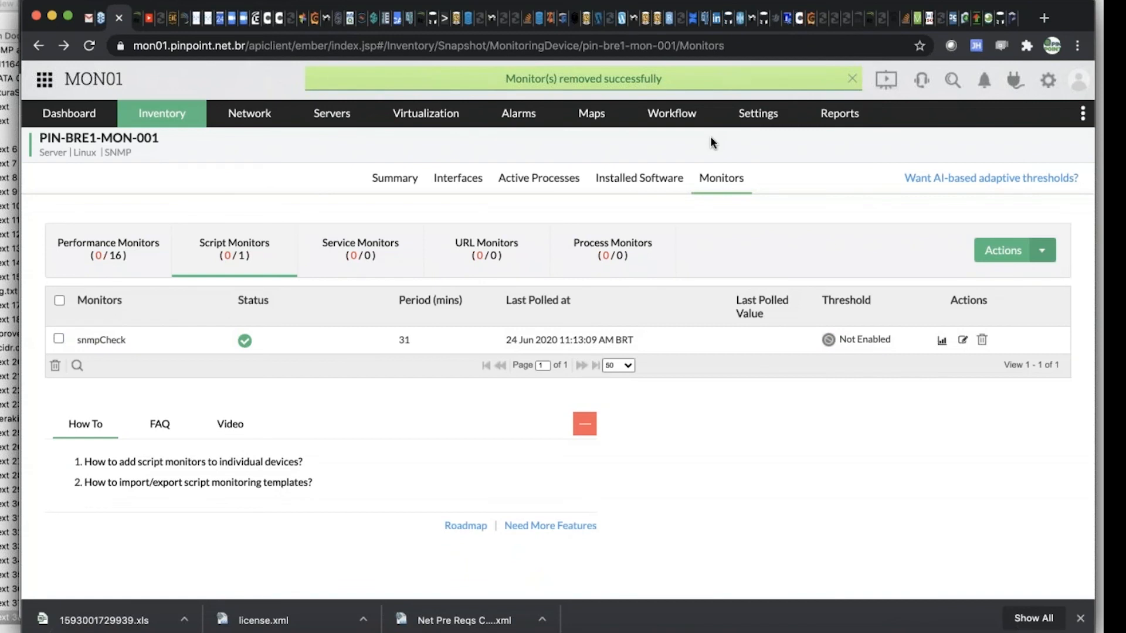
Switch to the Microsoft PowerPoint presentation showing the Script templates slide
{"action": "key", "text": "super+Tab"}
{"action": "key", "text": "super+Tab"}
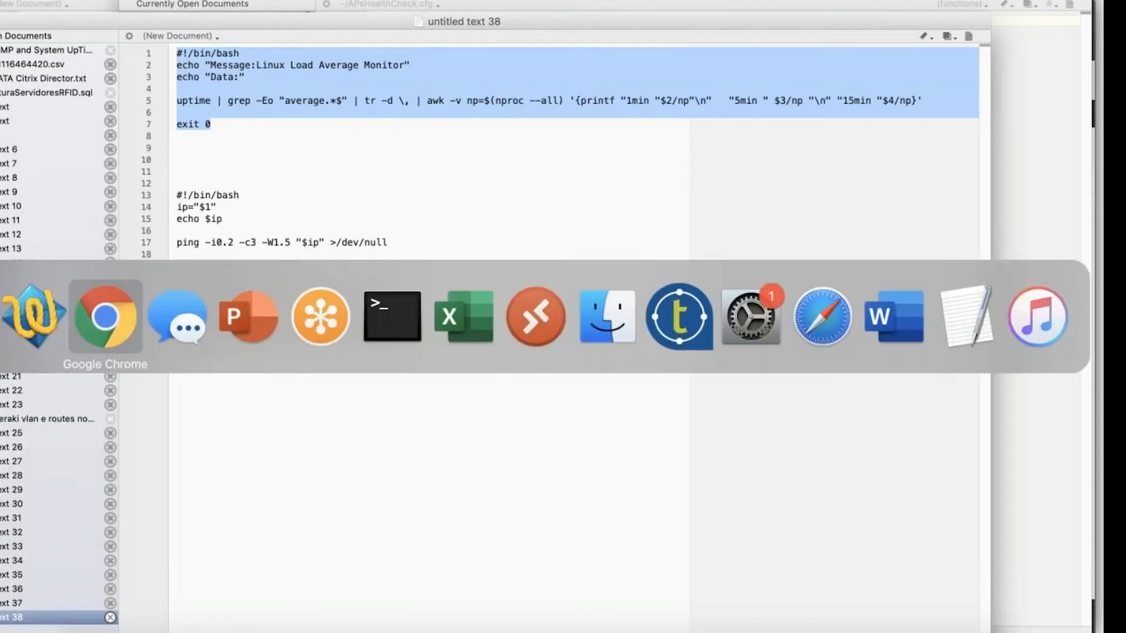
{"action": "key", "text": "super+Tab"}
{"action": "key", "text": "super+Tab"}
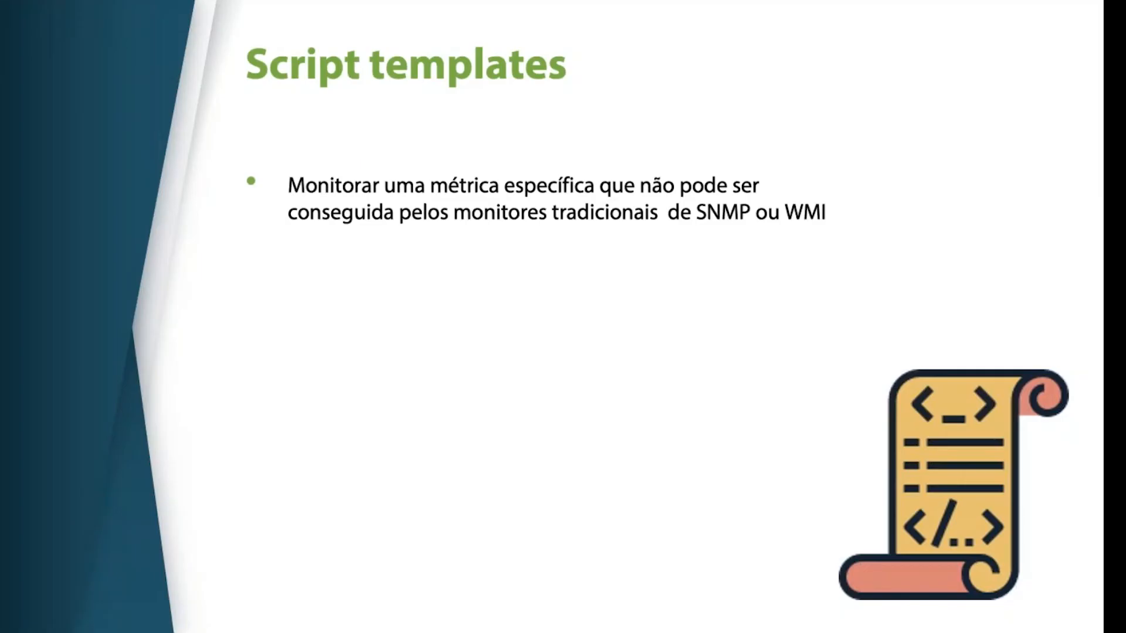
{"action": "left_click", "coordinate": [470, 296]}
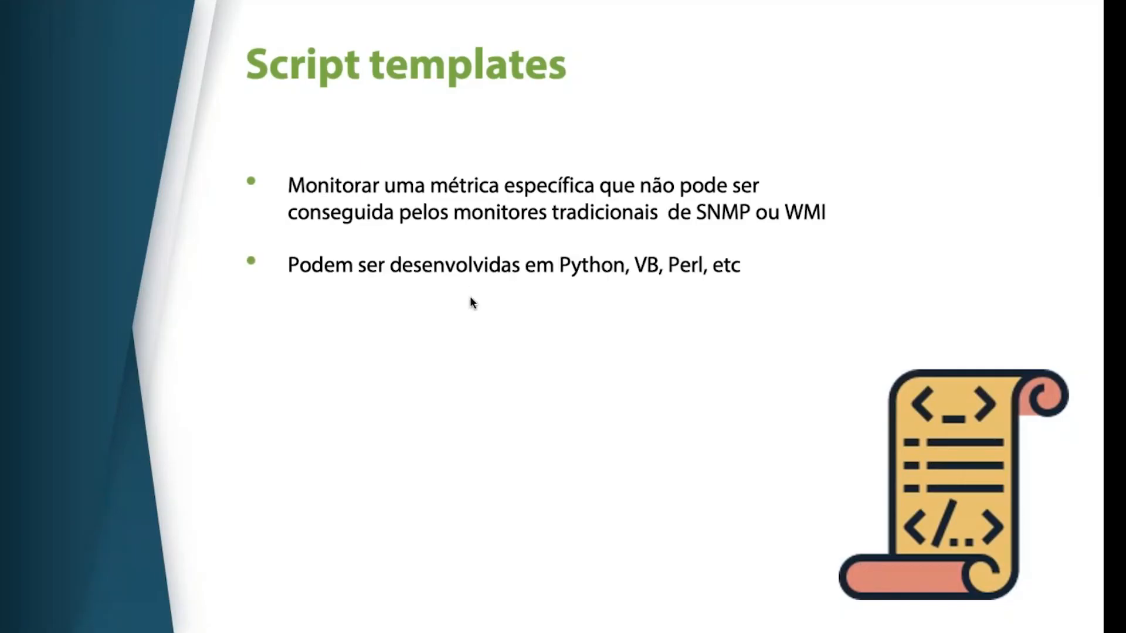
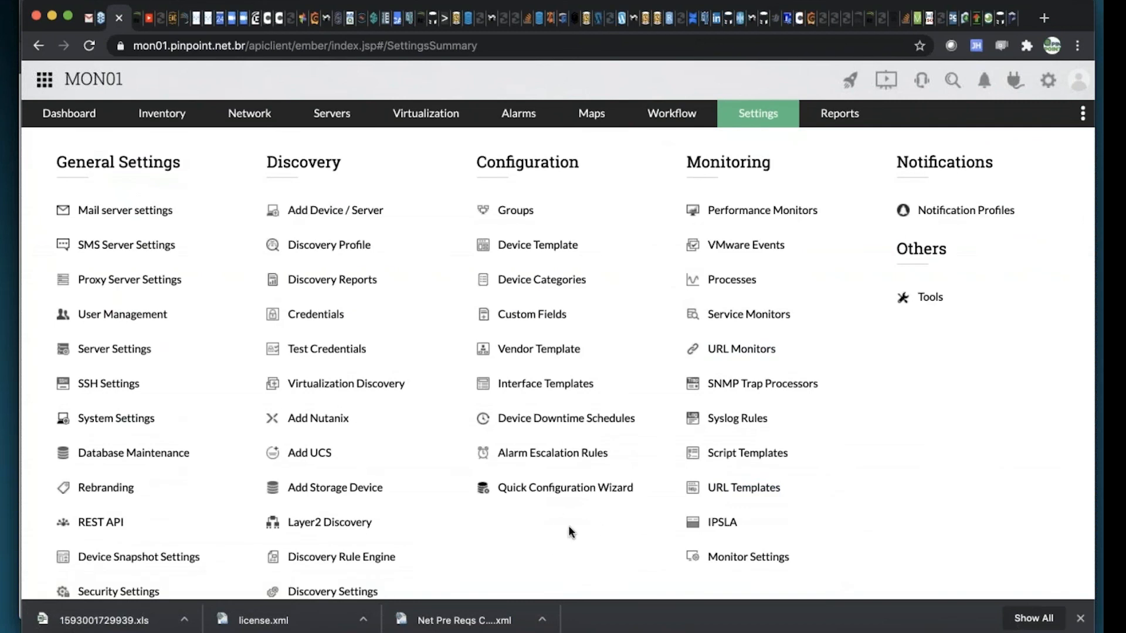
Look through the settings categories for the MIB tools and search the page for "mib"
{"action": "scroll", "coordinate": [612, 454], "scroll_direction": "down", "scroll_amount": 4}
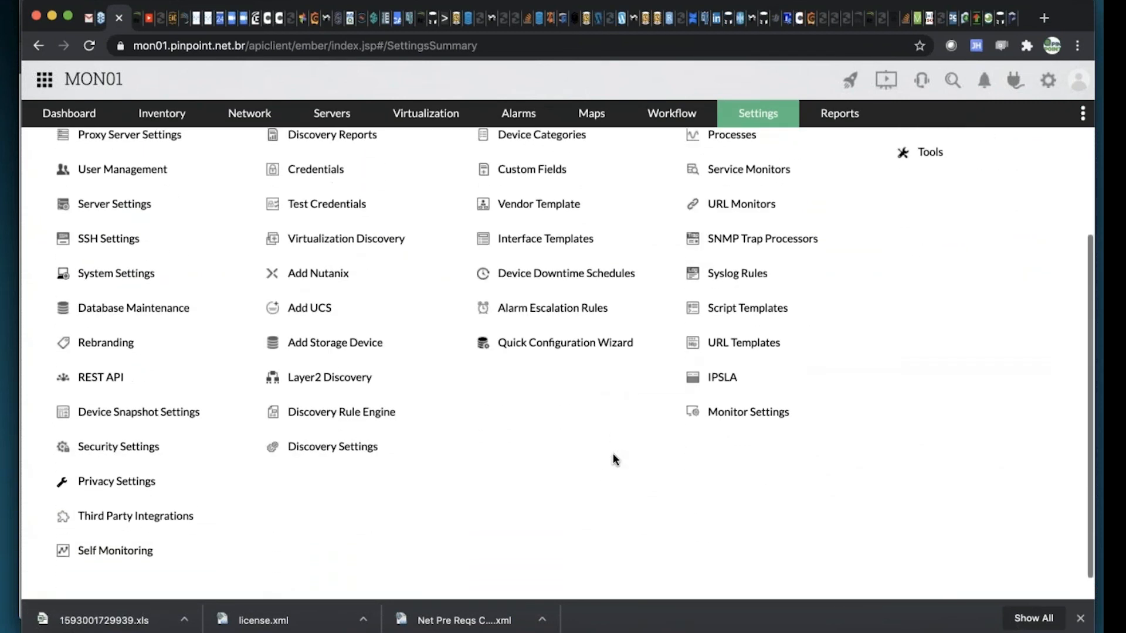
{"action": "scroll", "coordinate": [612, 459], "scroll_direction": "up", "scroll_amount": 4}
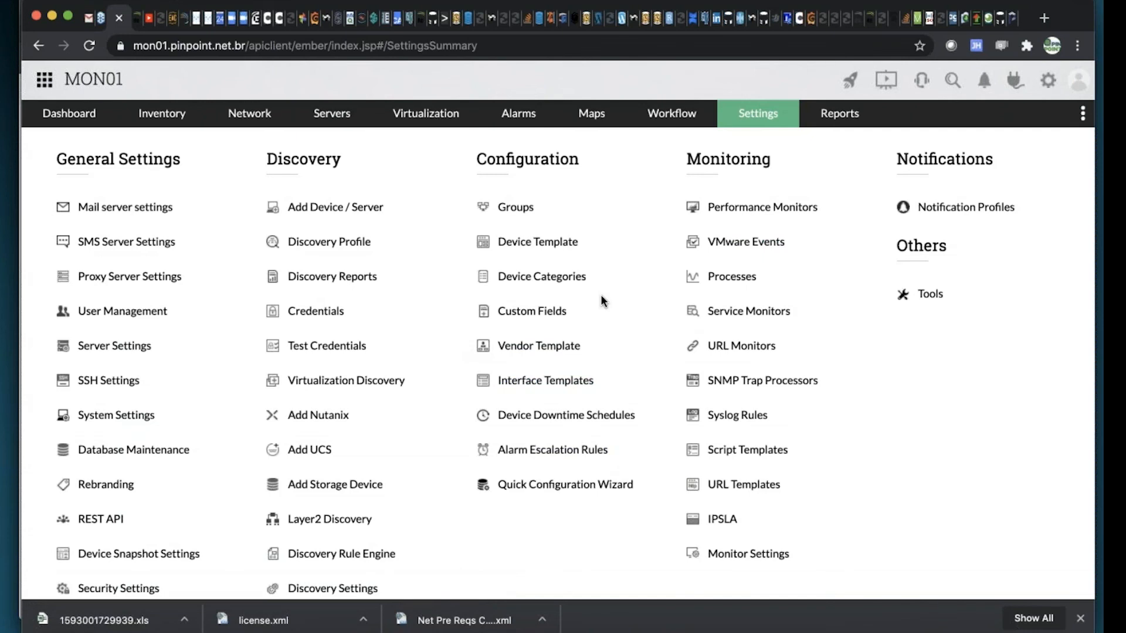
{"action": "scroll", "coordinate": [601, 295], "scroll_direction": "down", "scroll_amount": 5}
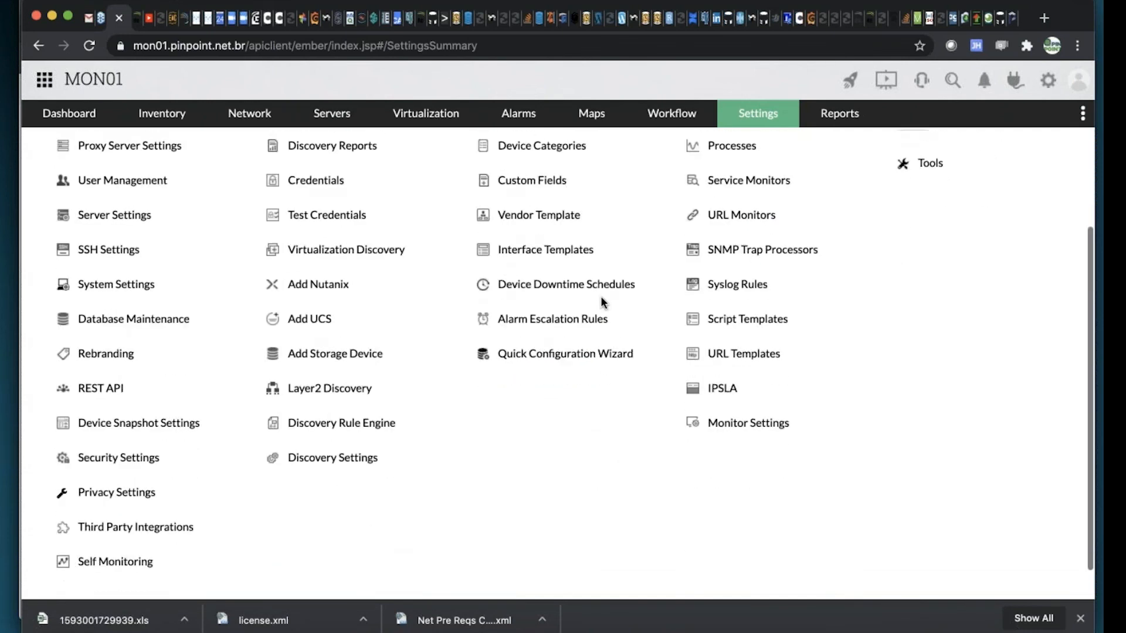
{"action": "scroll", "coordinate": [457, 406], "scroll_direction": "up", "scroll_amount": 1}
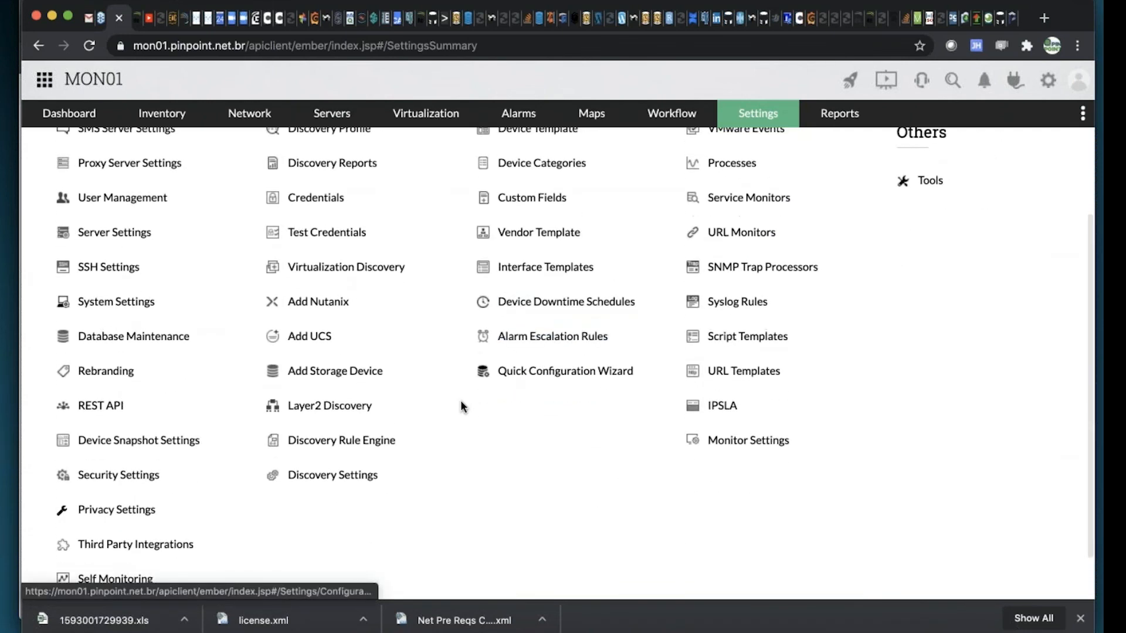
{"action": "scroll", "coordinate": [456, 403], "scroll_direction": "up", "scroll_amount": 4}
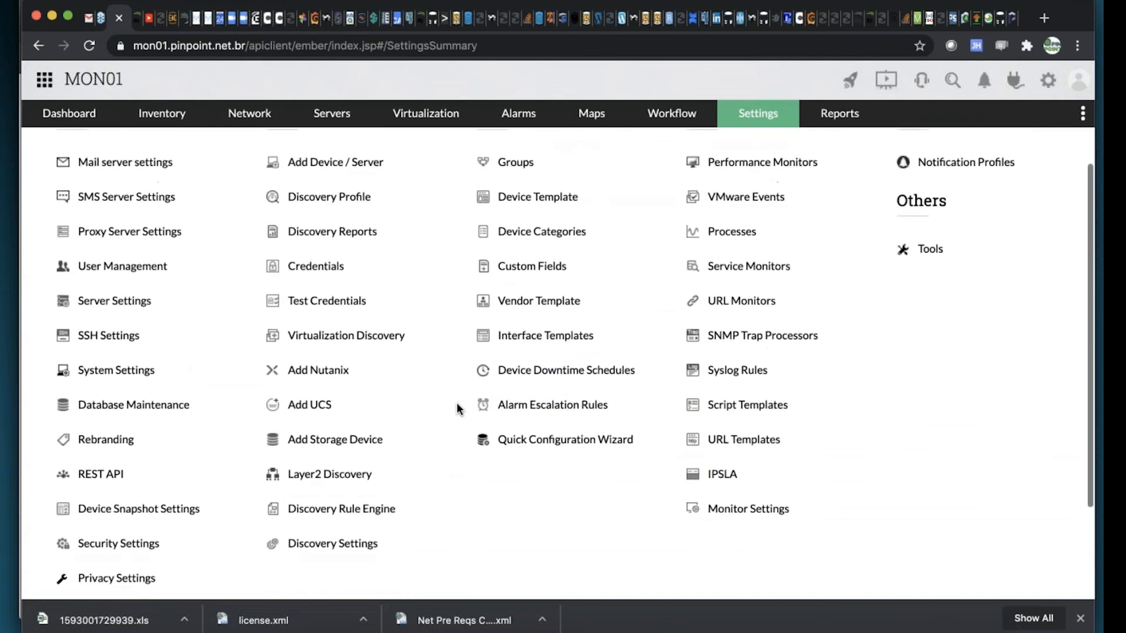
{"action": "scroll", "coordinate": [456, 411], "scroll_direction": "down", "scroll_amount": 3}
{"action": "scroll", "coordinate": [456, 409], "scroll_direction": "up", "scroll_amount": 2}
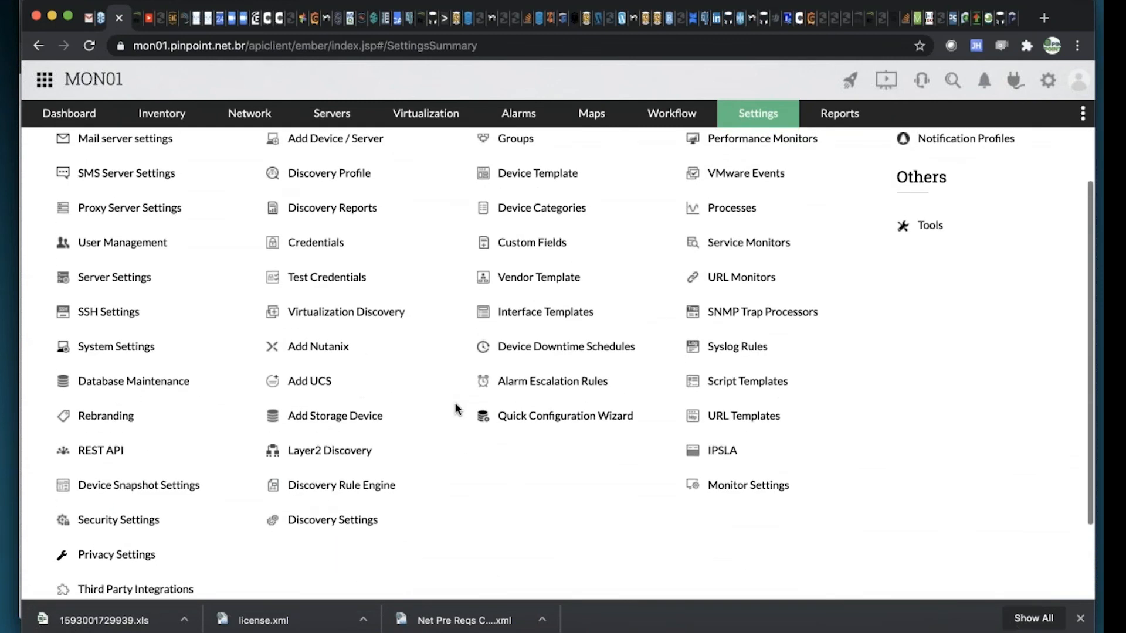
{"action": "scroll", "coordinate": [456, 409], "scroll_direction": "up", "scroll_amount": 1}
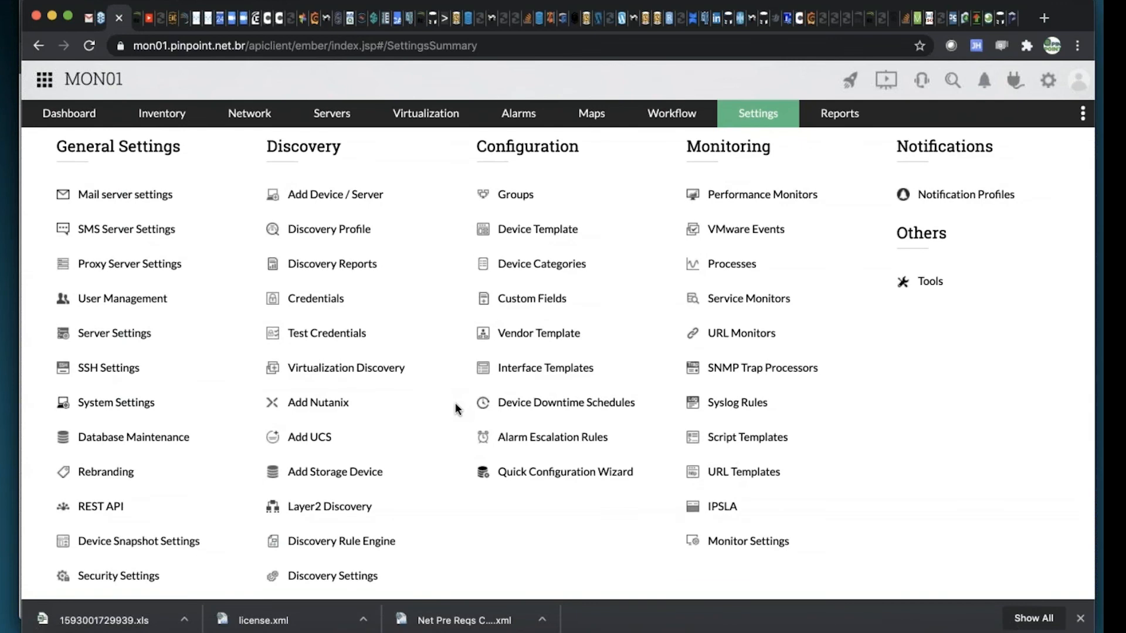
{"action": "key", "text": "ctrl+f"}
{"action": "type", "text": "mib"}
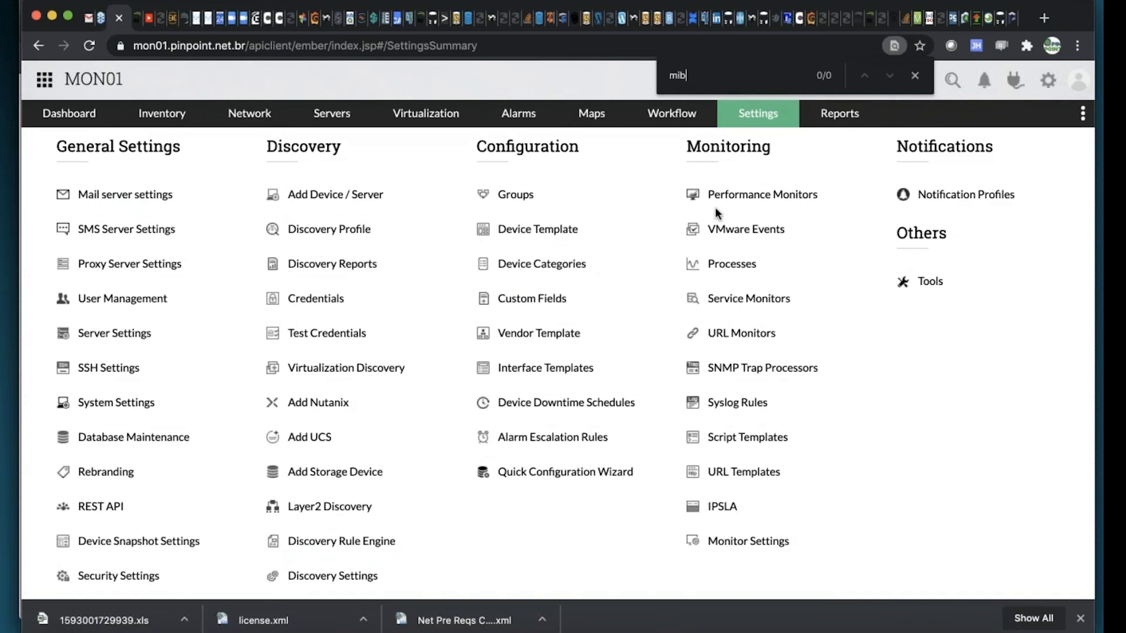
Open the MIB Browser from the settings tools
{"action": "mouse_move", "coordinate": [742, 117]}
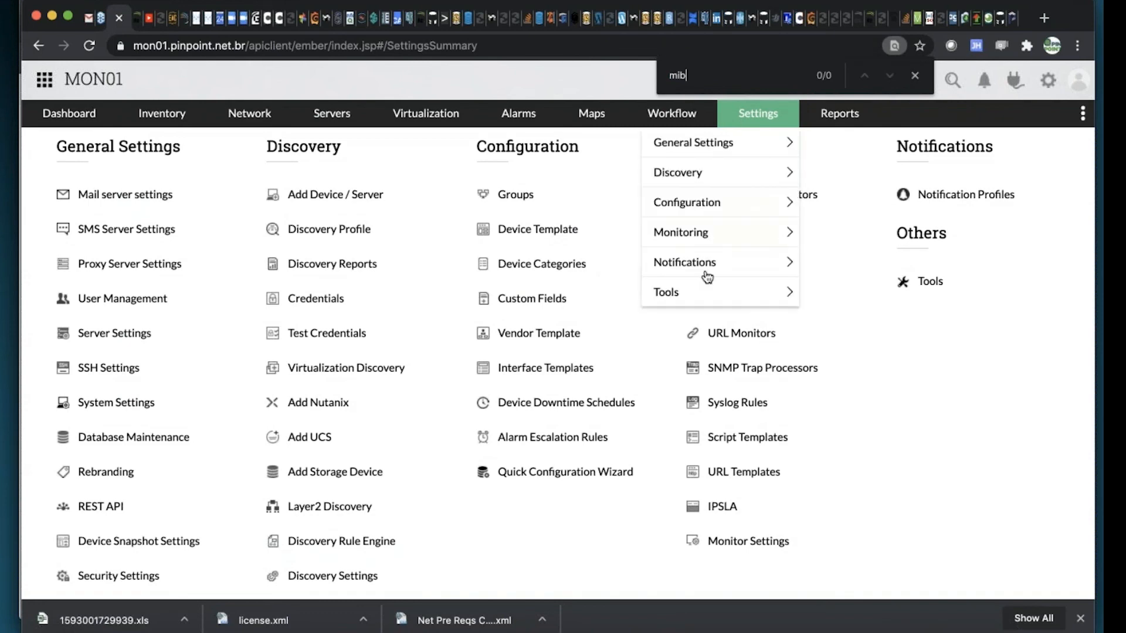
{"action": "mouse_move", "coordinate": [707, 295]}
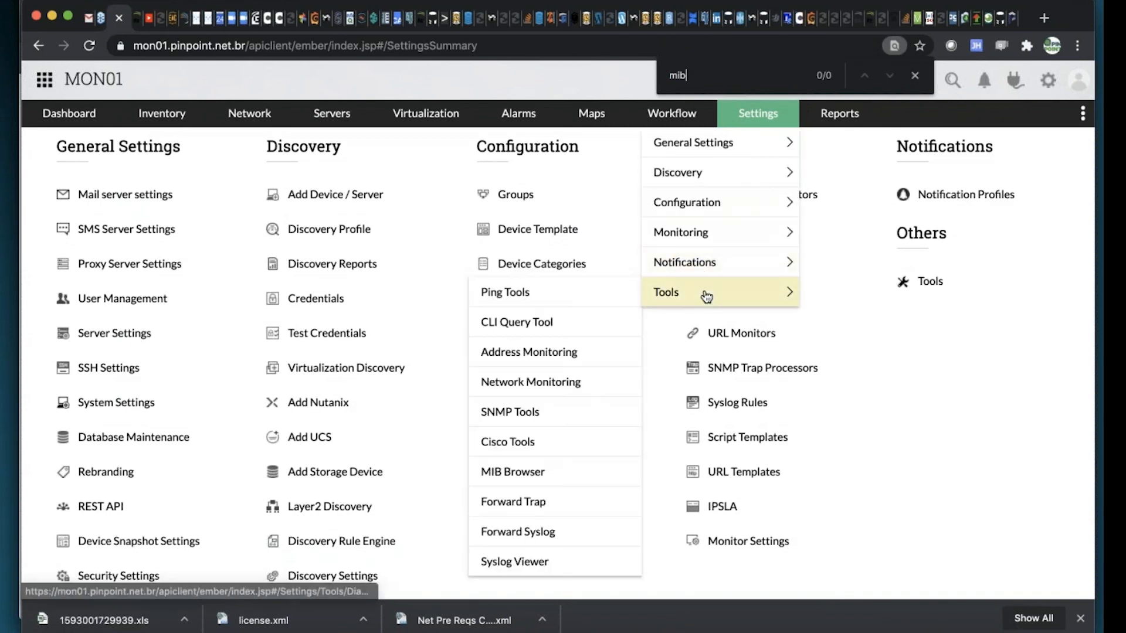
{"action": "left_click", "coordinate": [513, 479]}
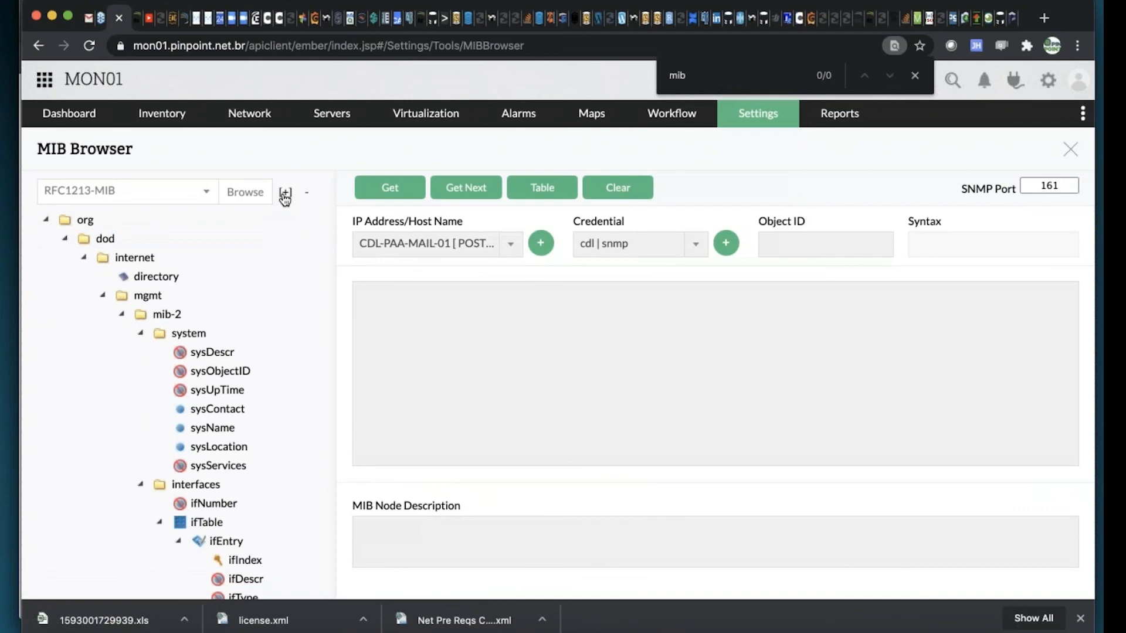
Search the available MIBs for "jun", then clear the search and close the list without choosing a MIB
{"action": "left_click", "coordinate": [207, 201]}
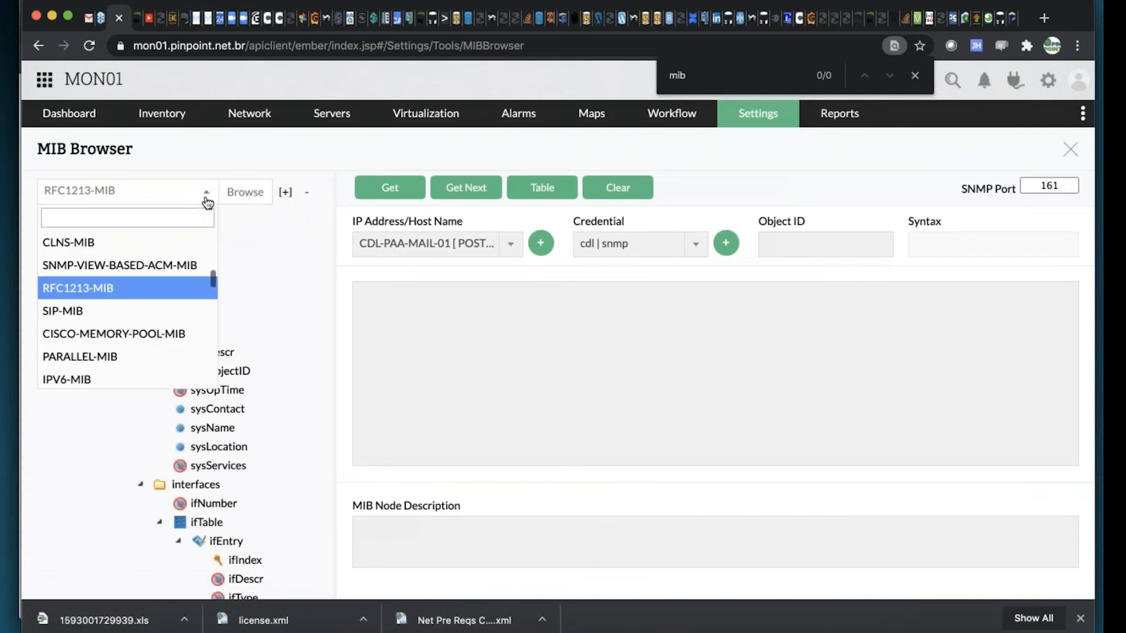
{"action": "type", "text": "jun"}
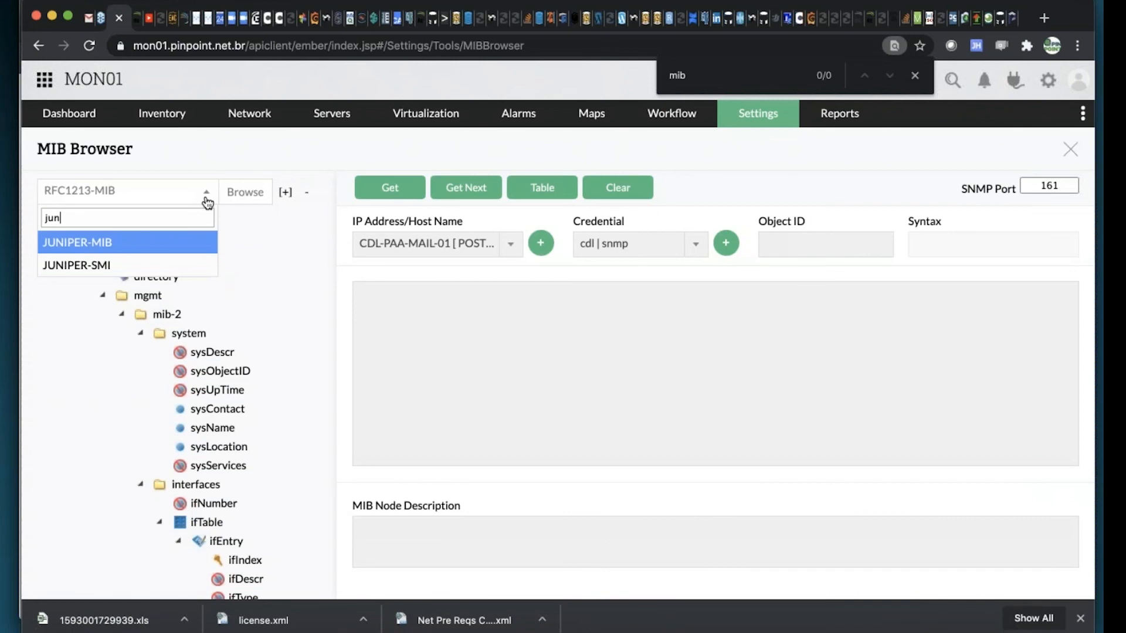
{"action": "key", "text": "BackSpace"}
{"action": "key", "text": "BackSpace"}
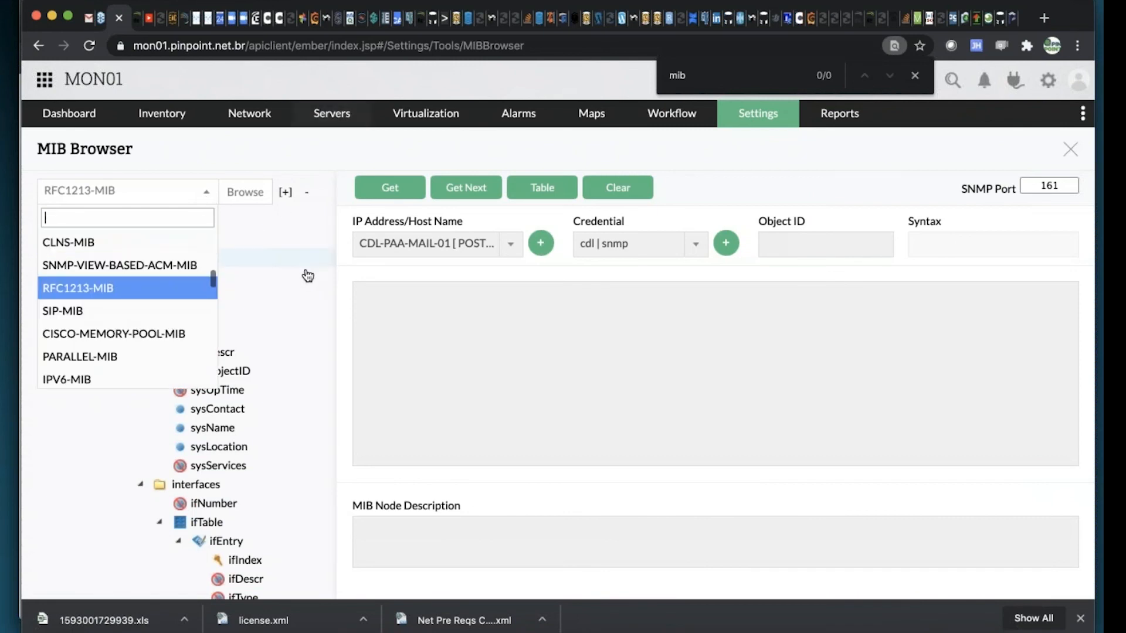
{"action": "left_click", "coordinate": [315, 163]}
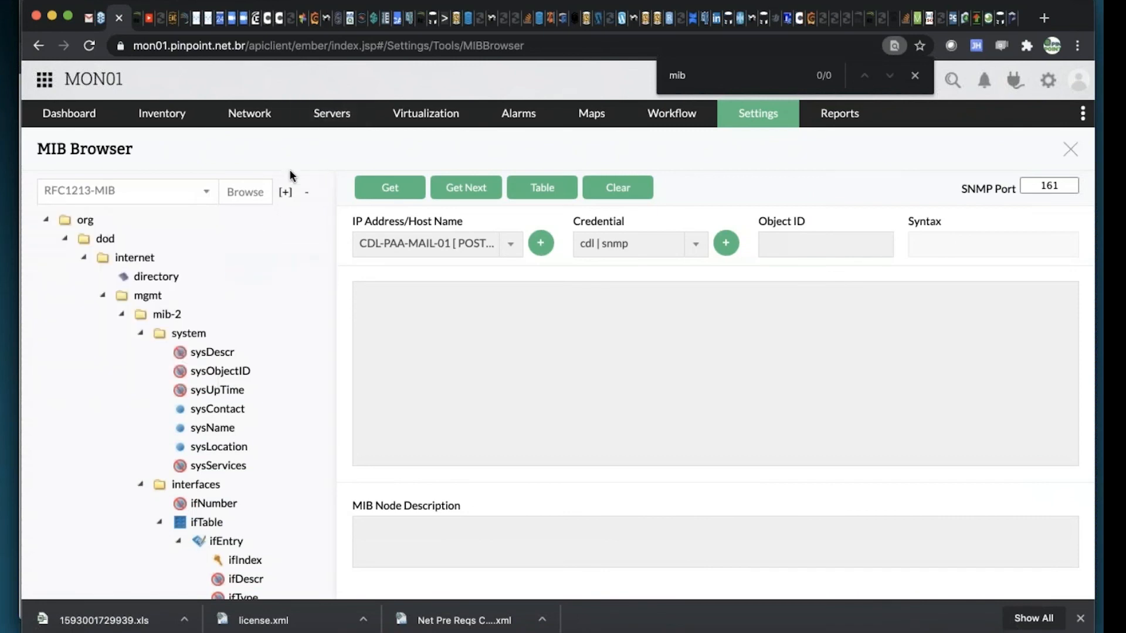
Examine the Upload MIB form and its note on supported MIB standards, and close it without uploading
{"action": "left_click", "coordinate": [257, 196]}
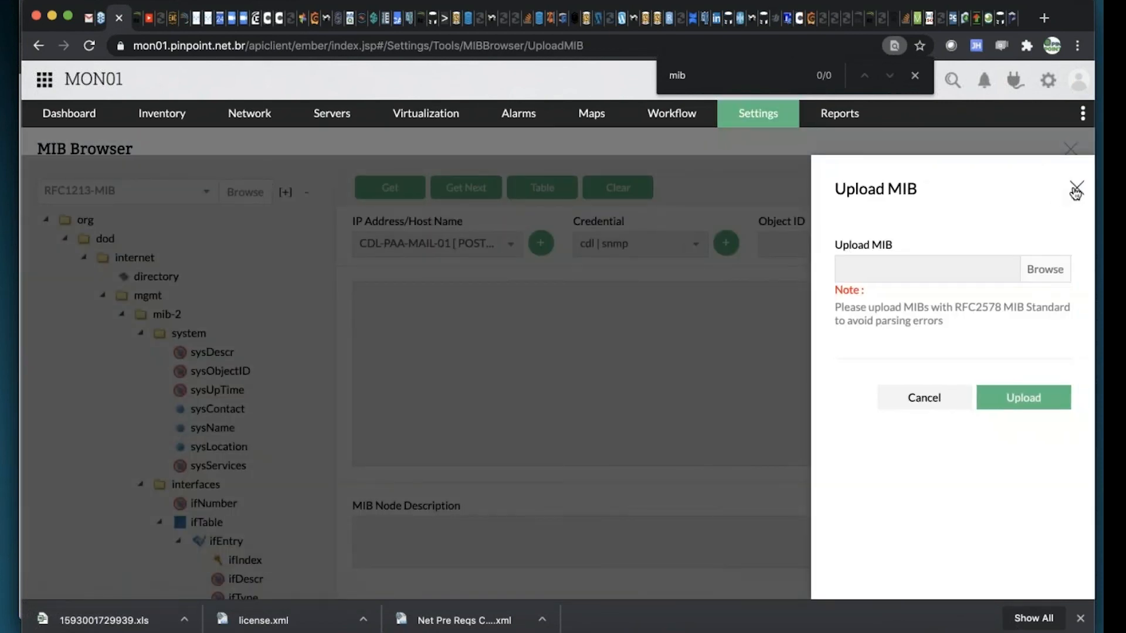
{"action": "left_click", "coordinate": [1076, 190]}
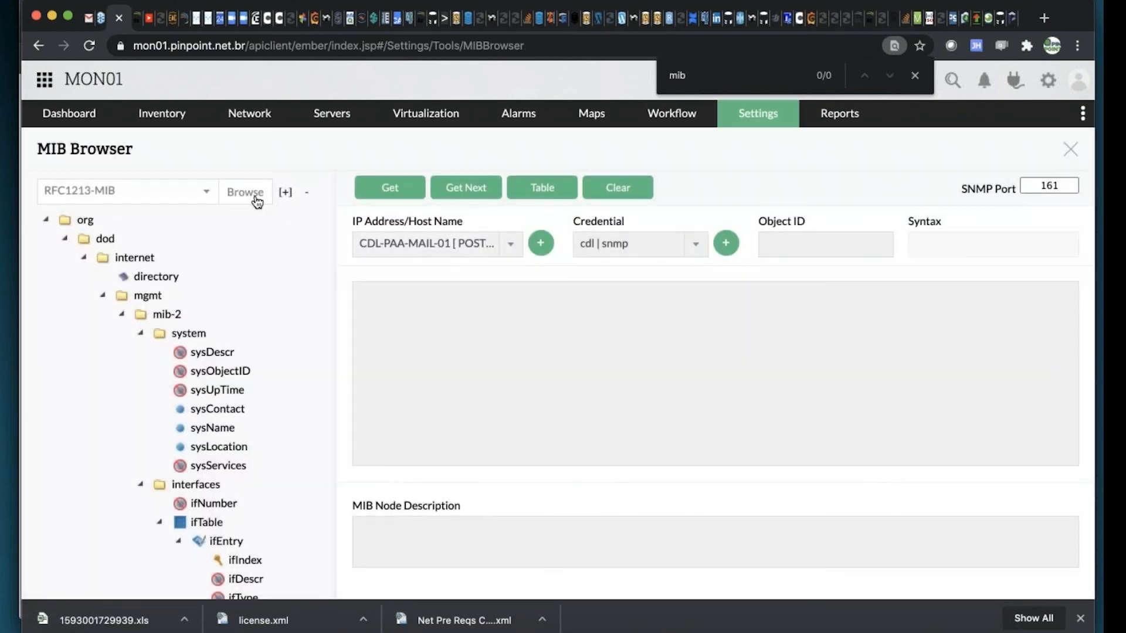
{"action": "left_click", "coordinate": [256, 199]}
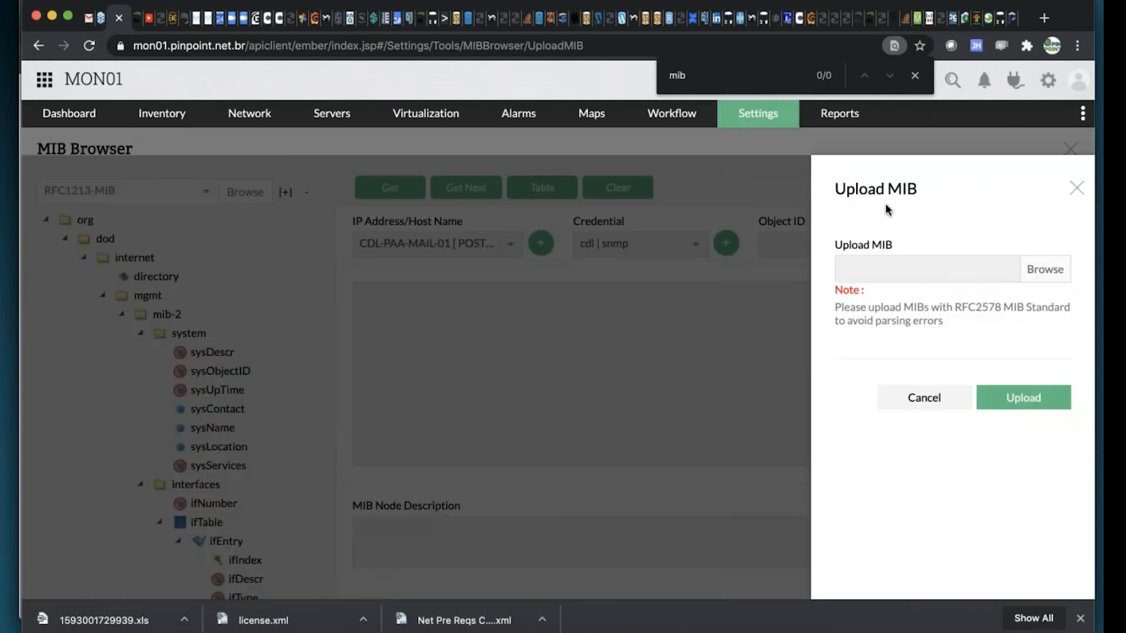
{"action": "left_click", "coordinate": [1082, 189]}
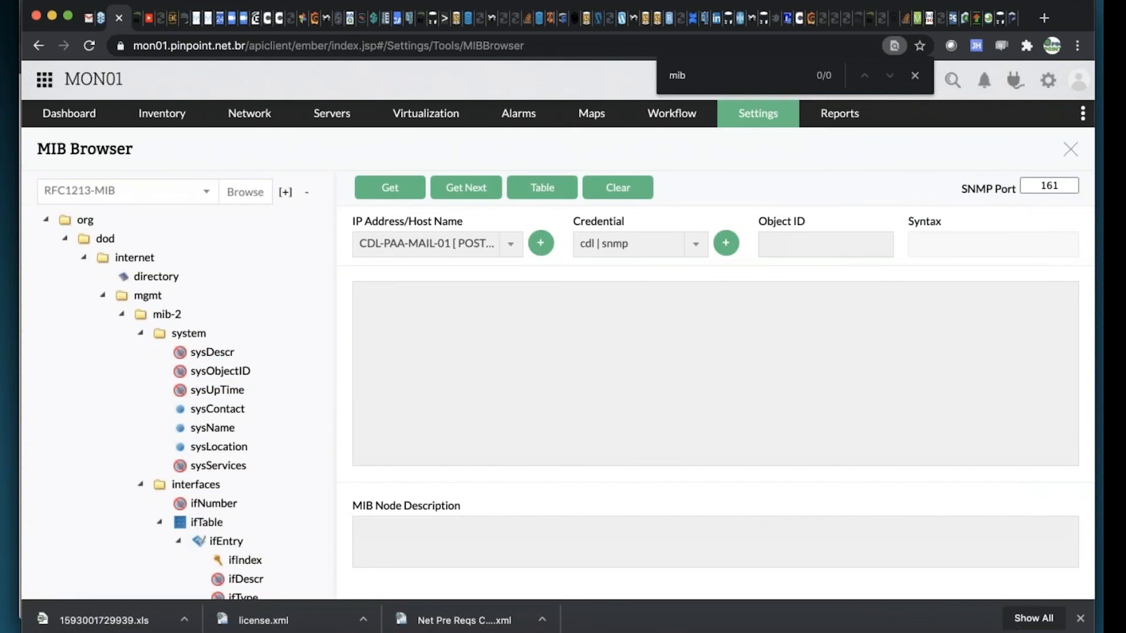
Browse the list of available MIBs and search it for "fort", then clear the search and close the list
{"action": "left_click", "coordinate": [196, 195]}
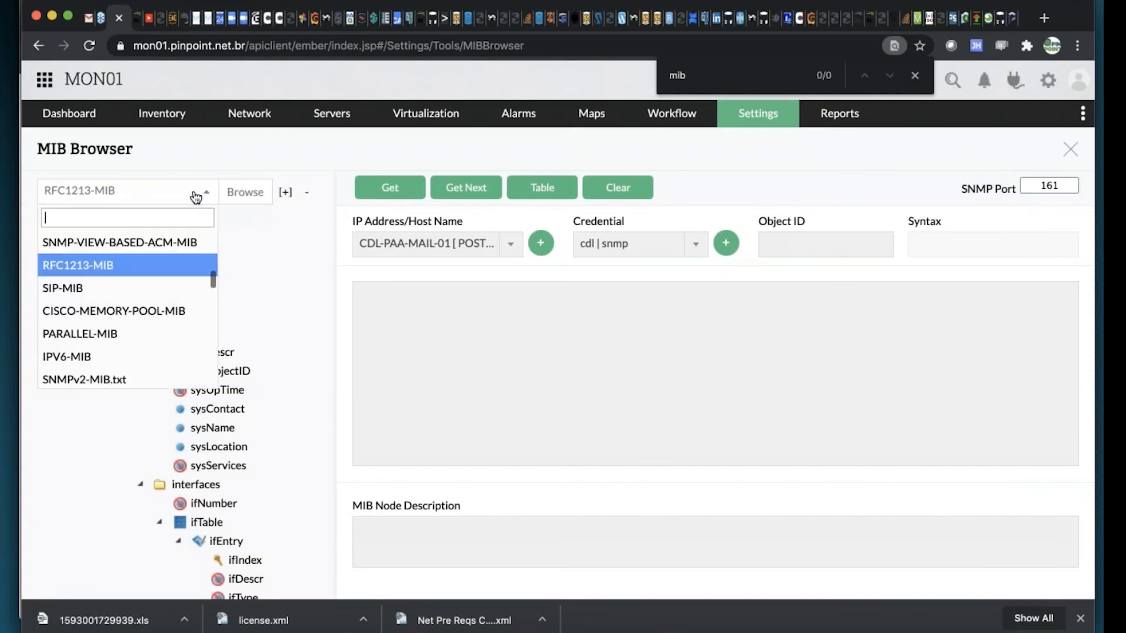
{"action": "scroll", "coordinate": [173, 303], "scroll_direction": "down", "scroll_amount": 10}
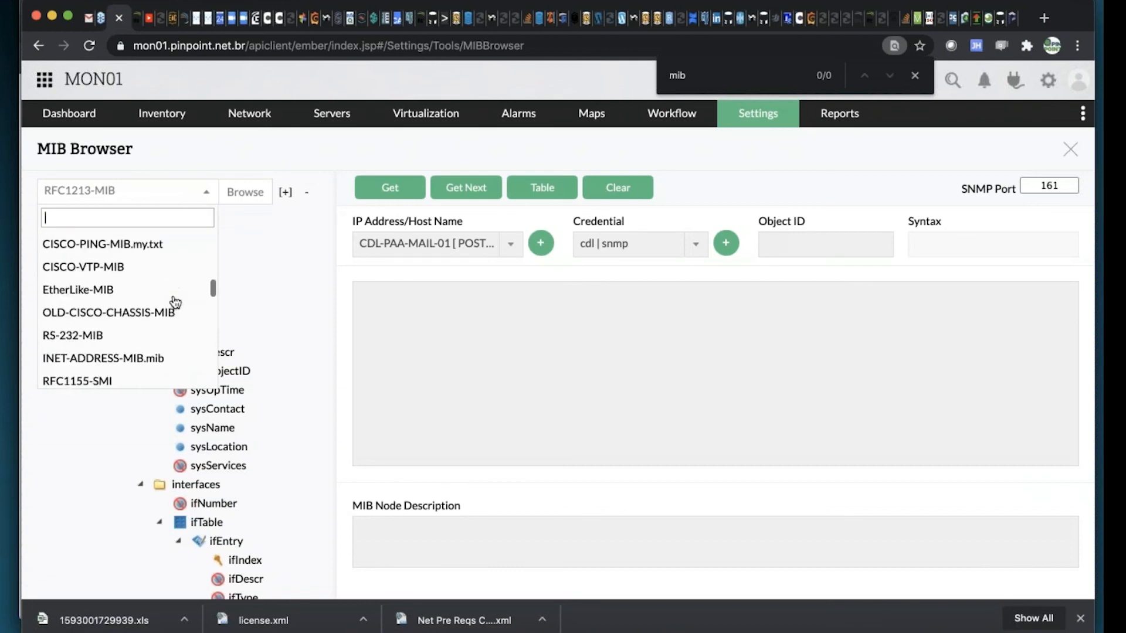
{"action": "scroll", "coordinate": [175, 301], "scroll_direction": "up", "scroll_amount": 3}
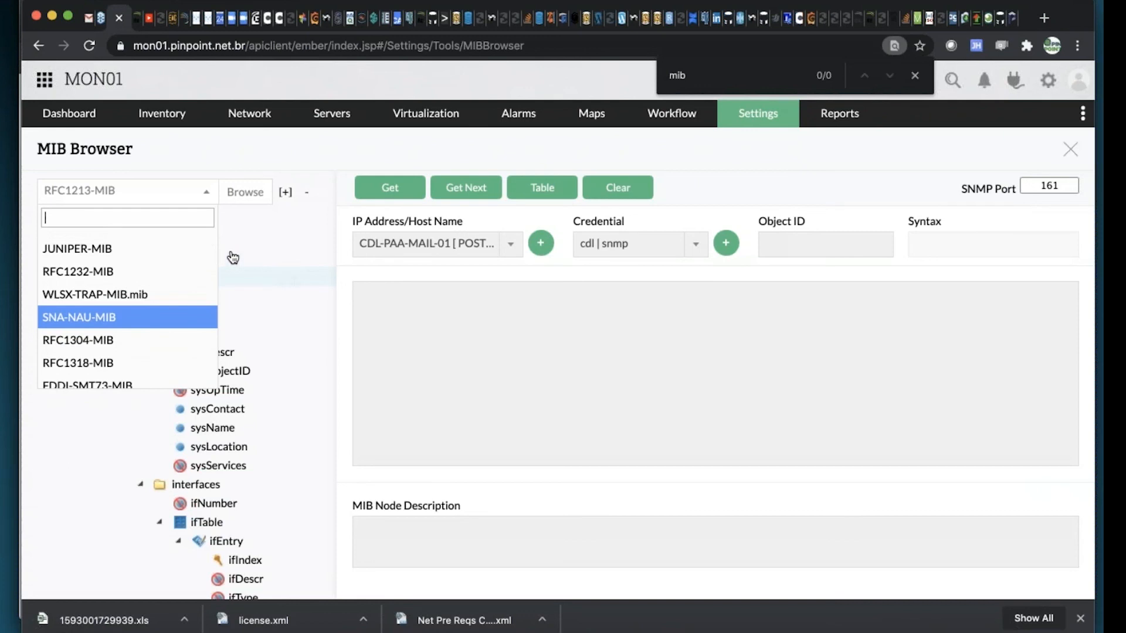
{"action": "scroll", "coordinate": [88, 264], "scroll_direction": "up", "scroll_amount": 5}
{"action": "scroll", "coordinate": [88, 272], "scroll_direction": "down", "scroll_amount": 1}
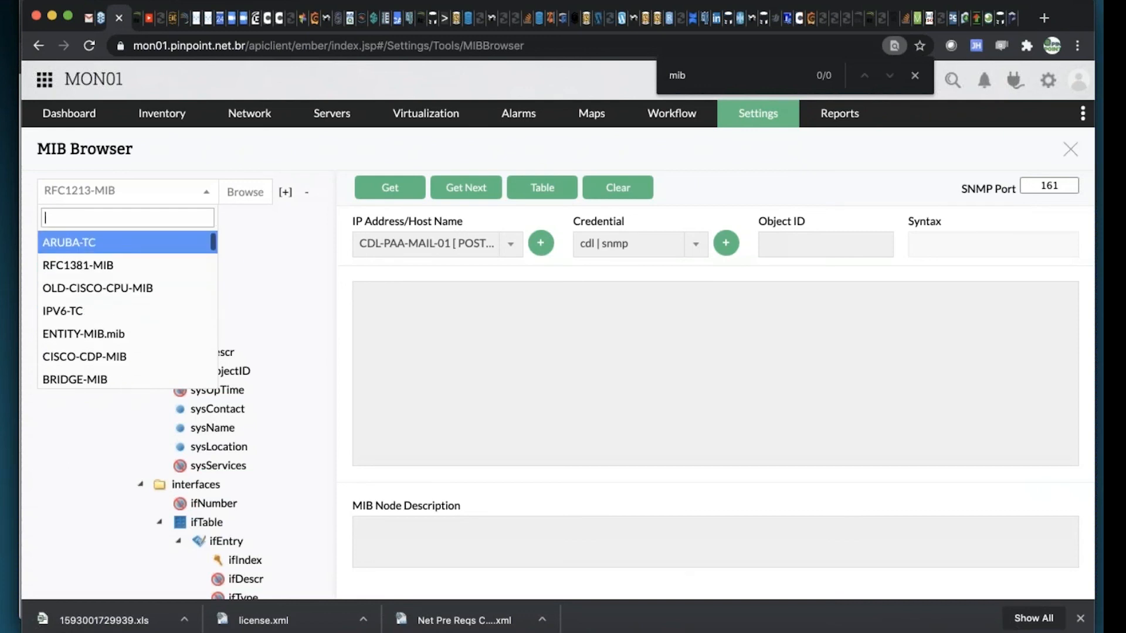
{"action": "type", "text": "fort"}
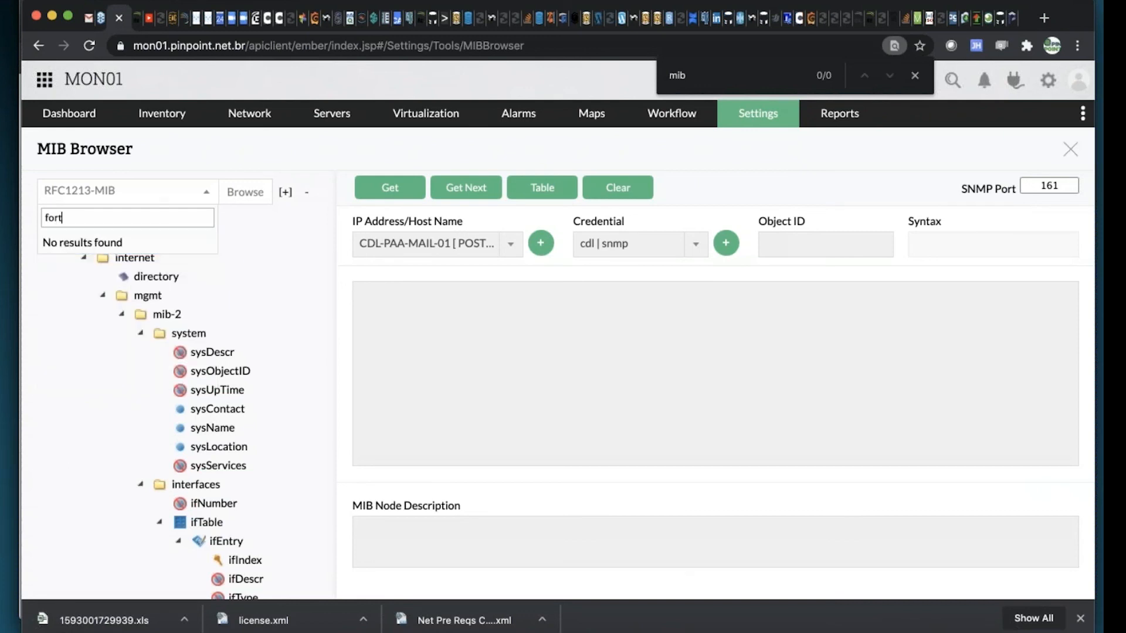
{"action": "key", "text": "BackSpace"}
{"action": "key", "text": "BackSpace"}
{"action": "key", "text": "BackSpace"}
{"action": "key", "text": "BackSpace"}
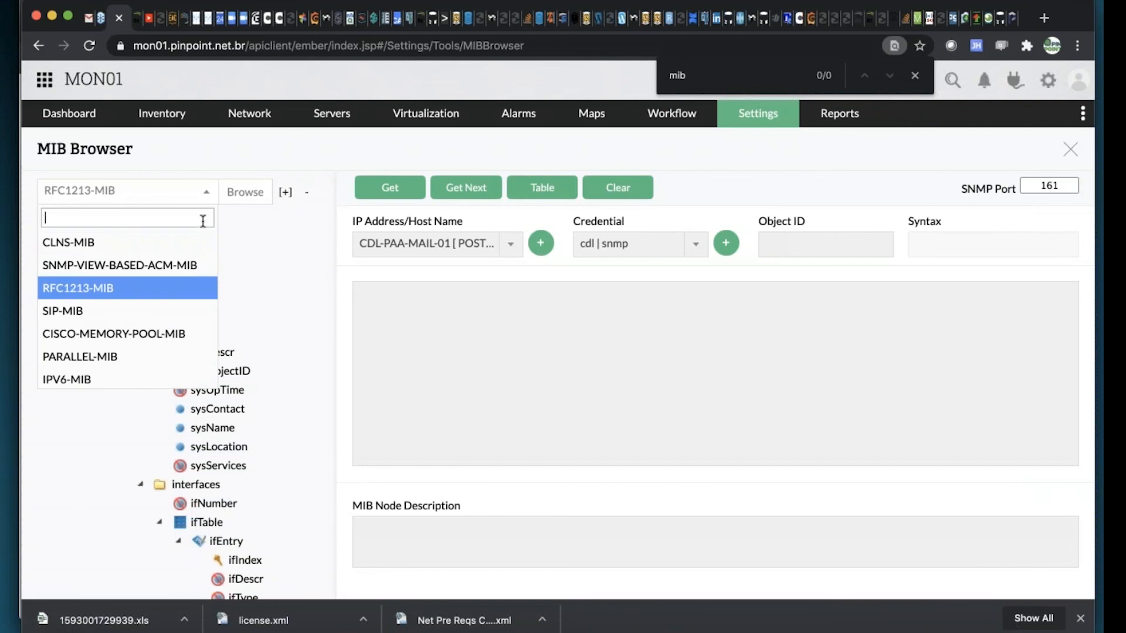
{"action": "left_click", "coordinate": [232, 192]}
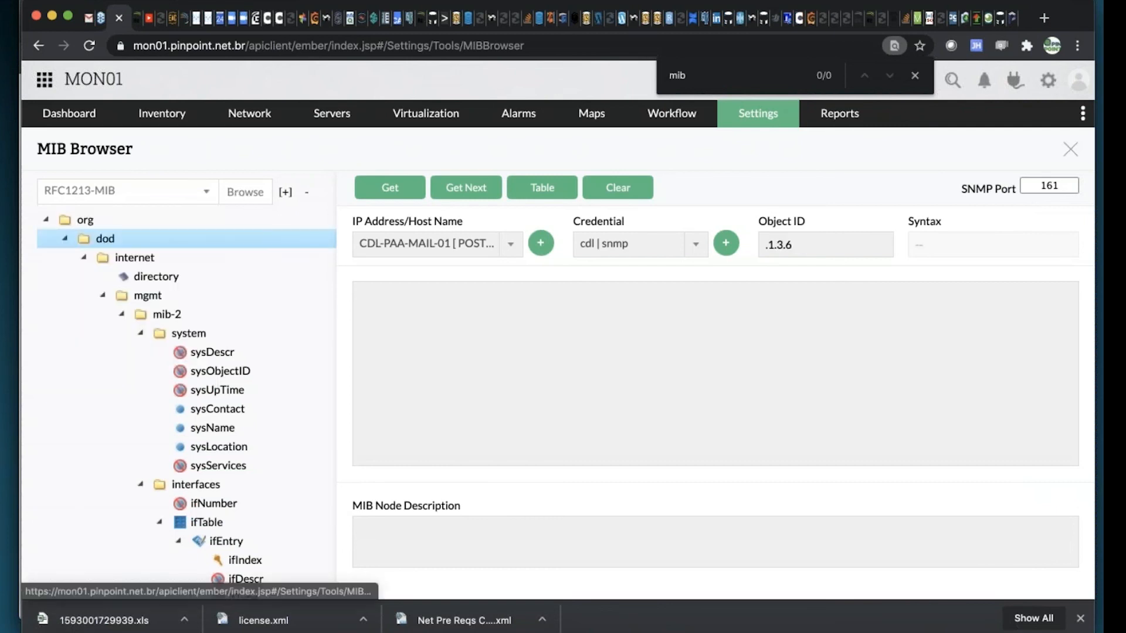
Try to find a MIB file to upload by searching This Mac for "fortinet", and cancel the upload
{"action": "left_click", "coordinate": [285, 192]}
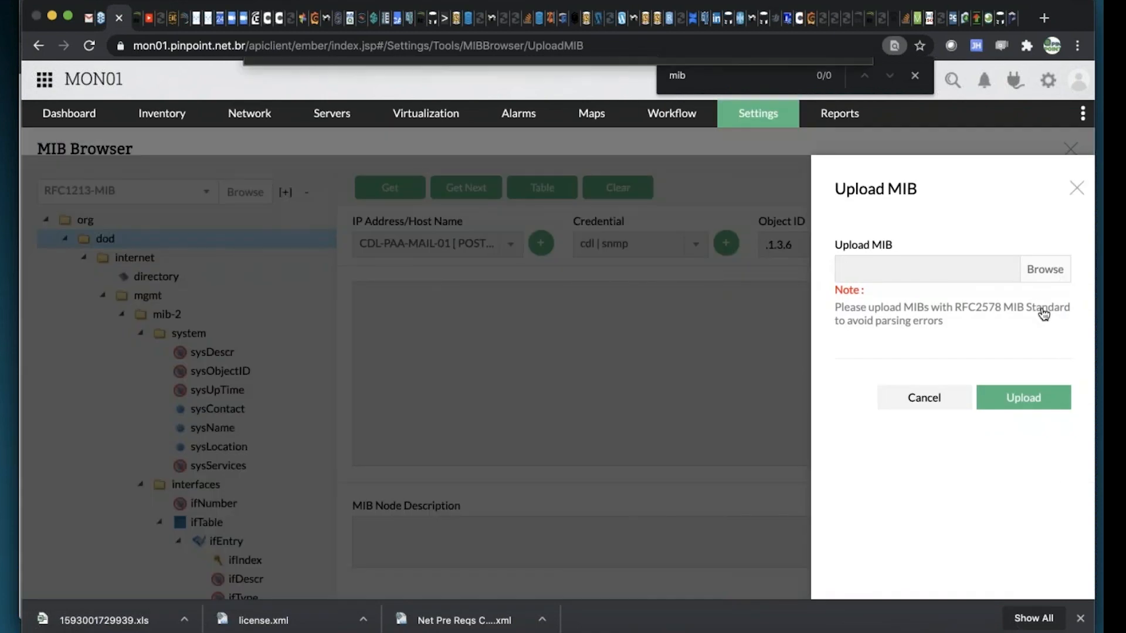
{"action": "left_click", "coordinate": [1045, 269]}
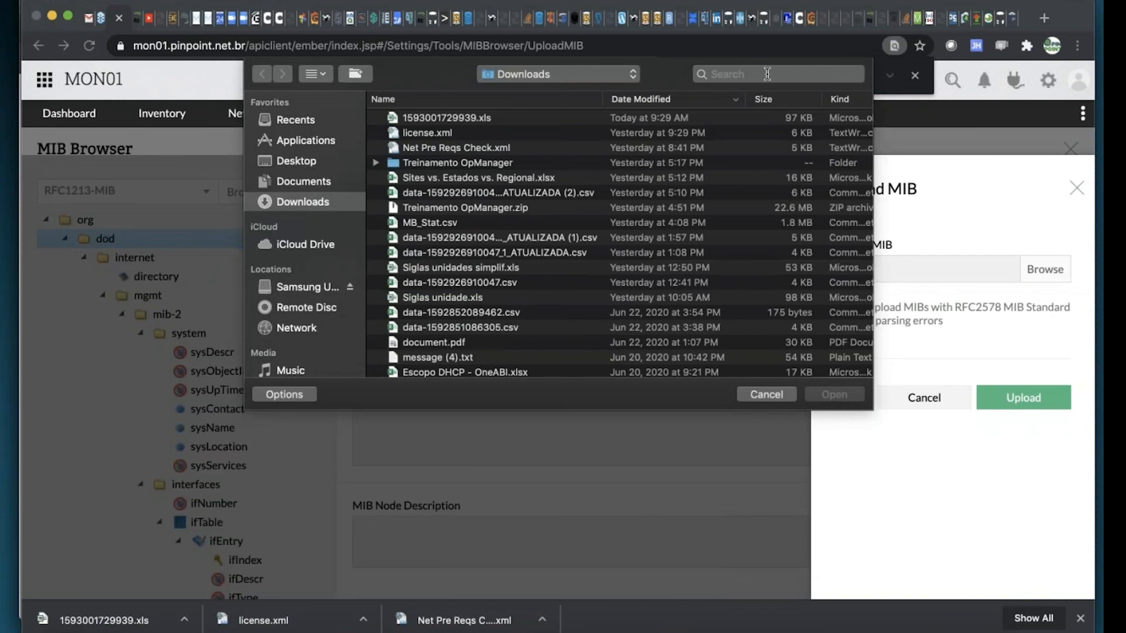
{"action": "type", "text": "fort"}
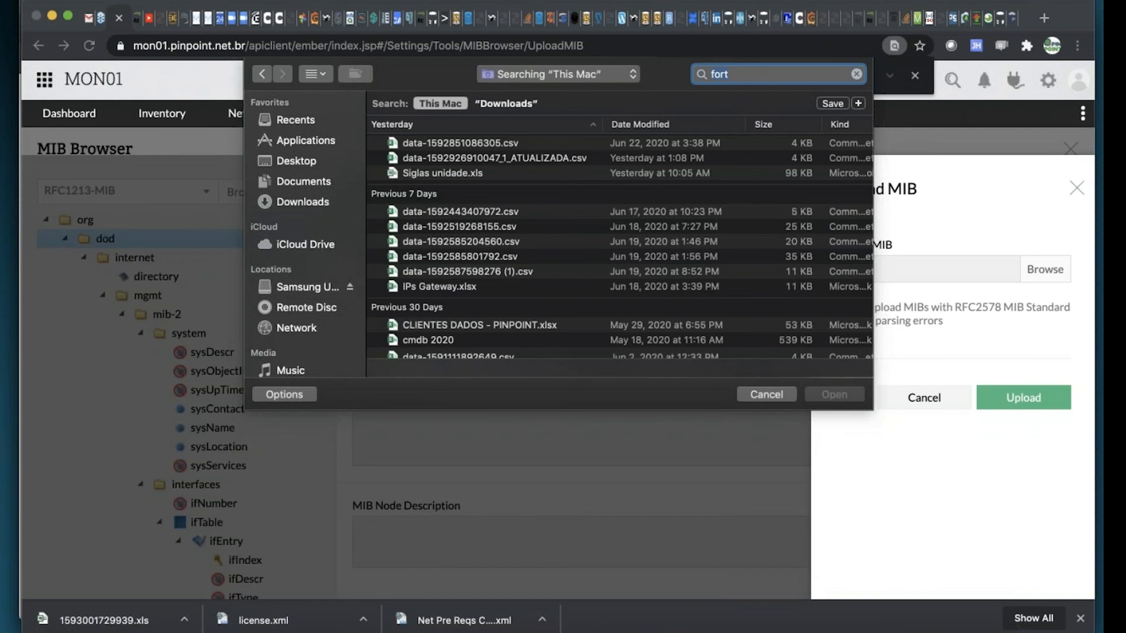
{"action": "type", "text": "inet"}
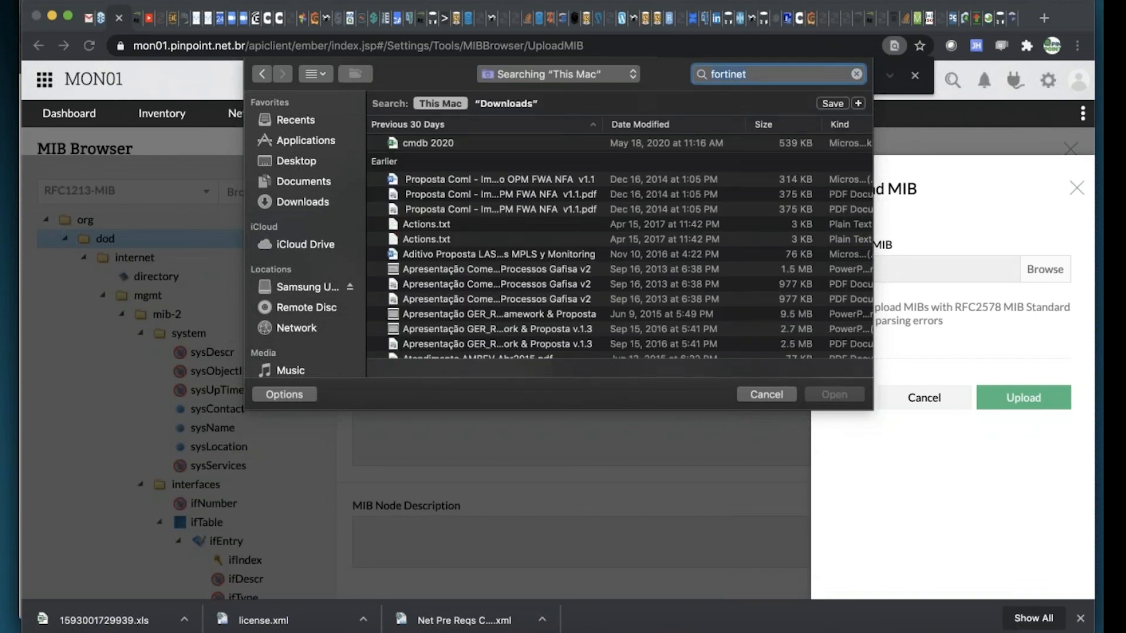
{"action": "left_click", "coordinate": [768, 394]}
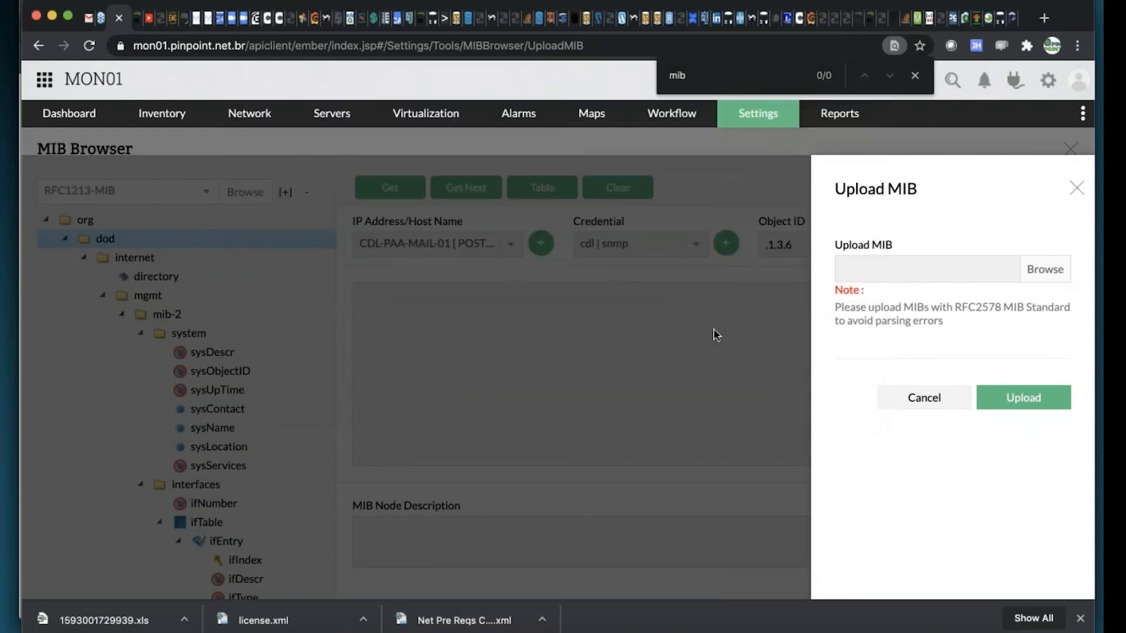
{"action": "left_click", "coordinate": [947, 409]}
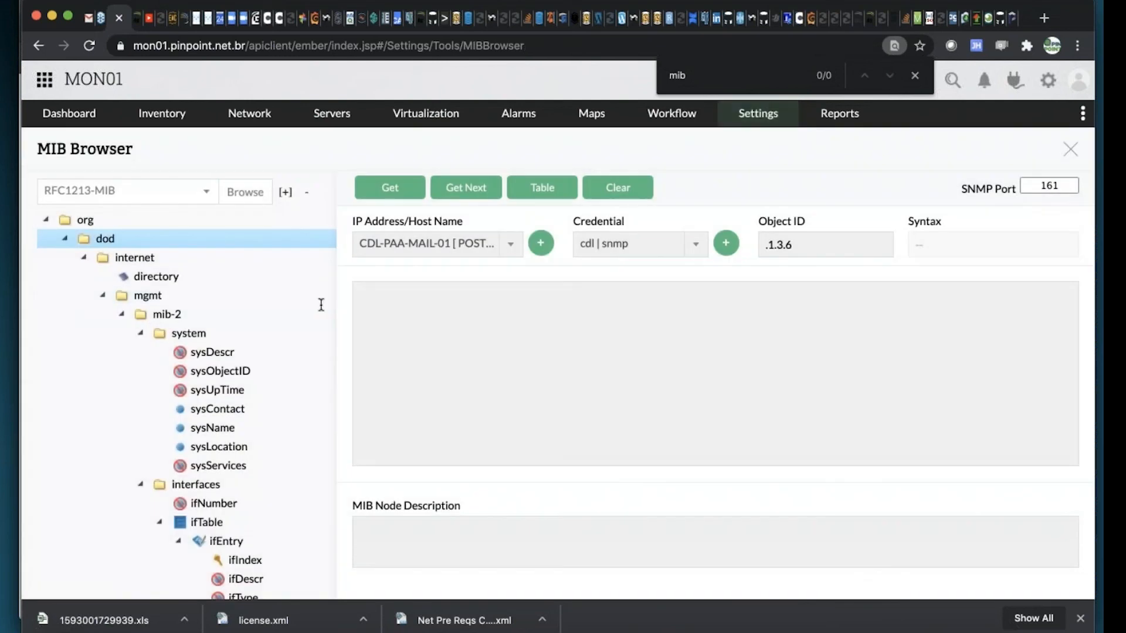
Search the available MIBs for "juni" and load JUNIPER-MIB into the tree
{"action": "left_click", "coordinate": [208, 194]}
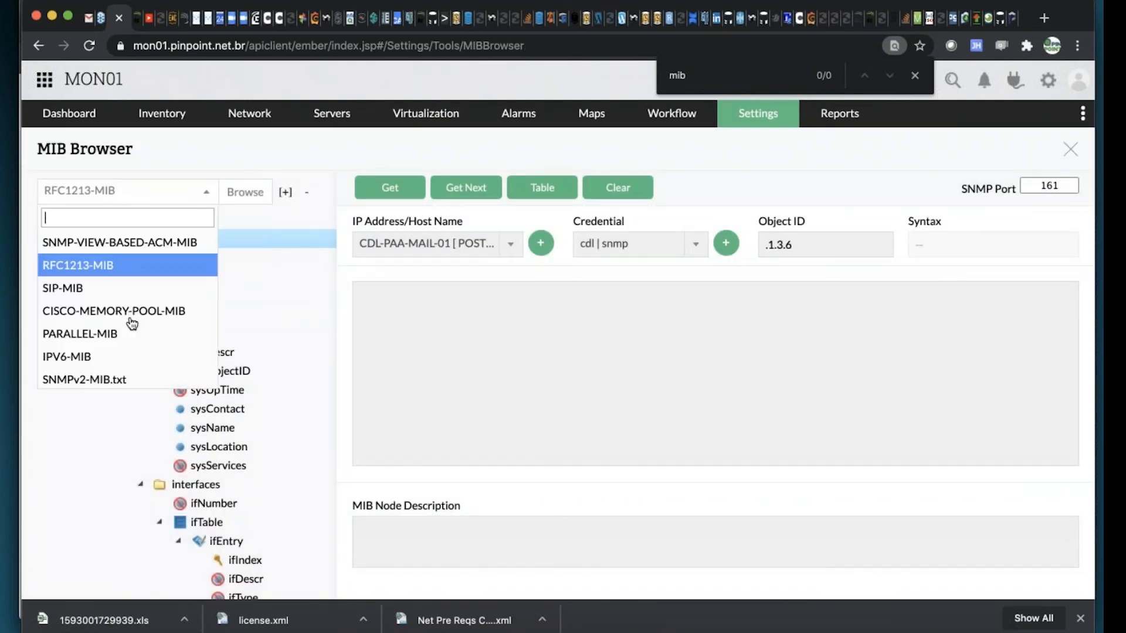
{"action": "type", "text": "ji"}
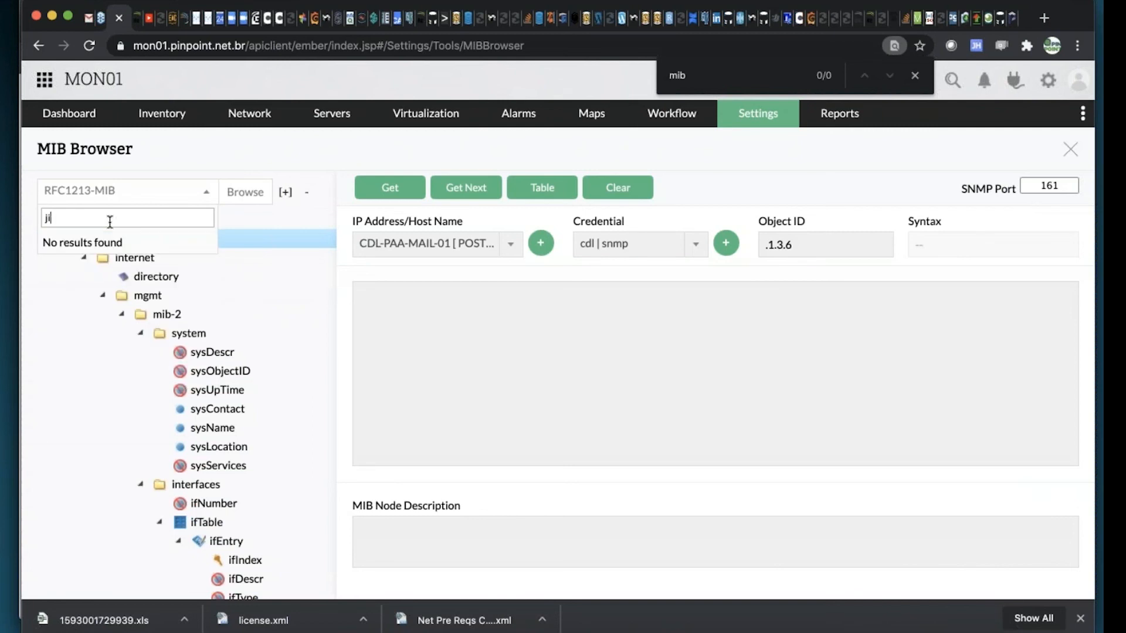
{"action": "key", "text": "BackSpace"}
{"action": "type", "text": "uniop"}
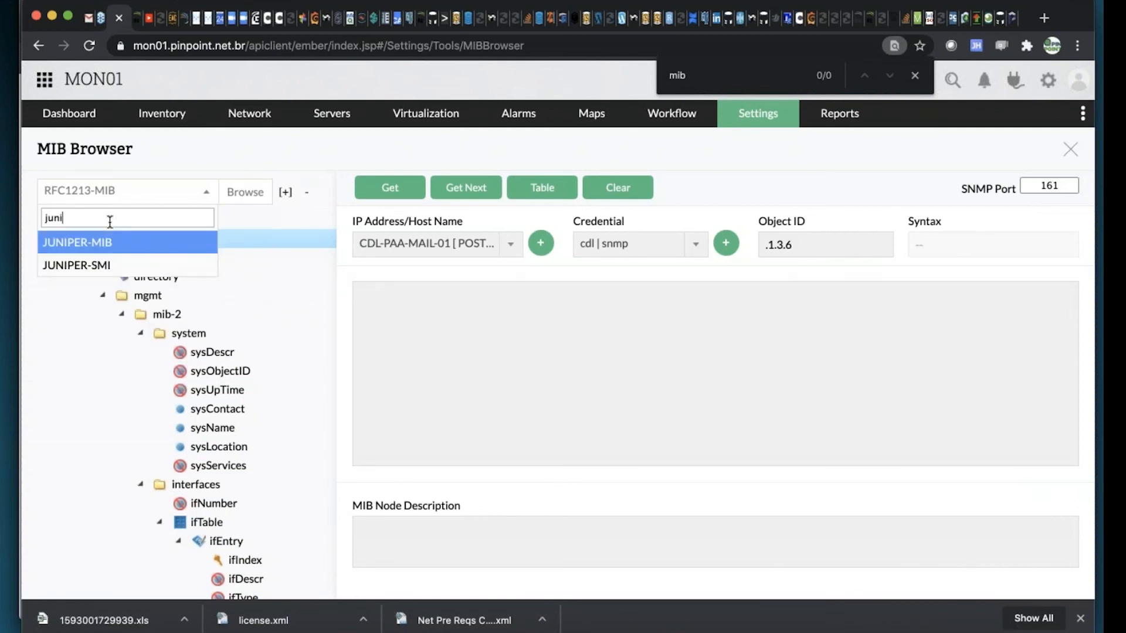
{"action": "key", "text": "BackSpace"}
{"action": "key", "text": "Return"}
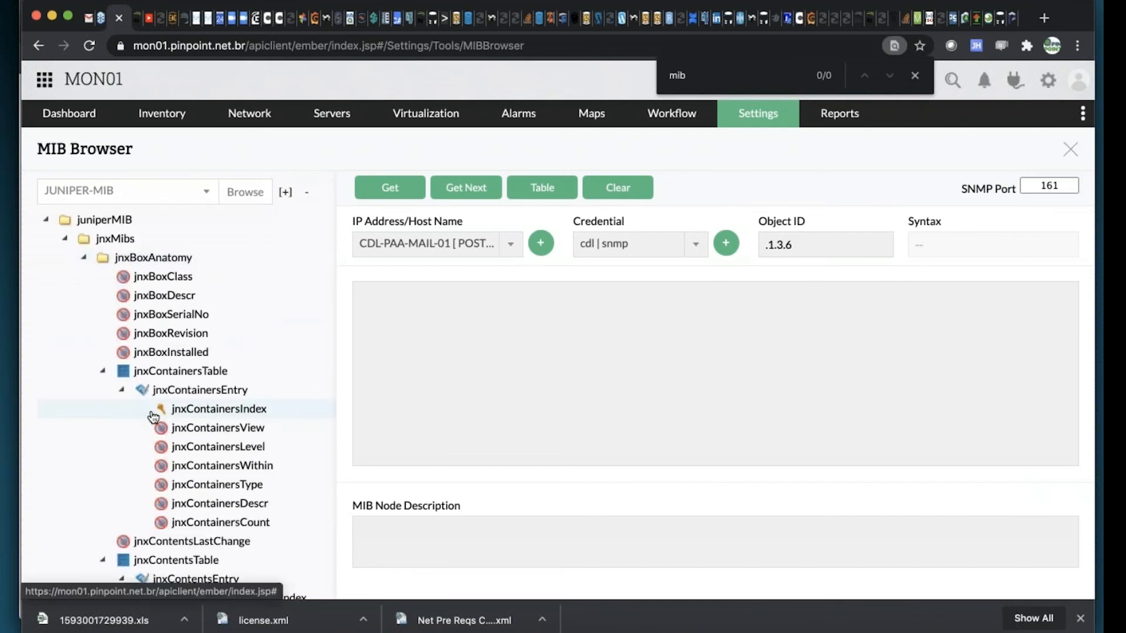
{"action": "scroll", "coordinate": [152, 443], "scroll_direction": "down", "scroll_amount": 3}
Select FIA-CPS-RTR-01 [ FIREWALL ] as the host to query
{"action": "left_click", "coordinate": [513, 245]}
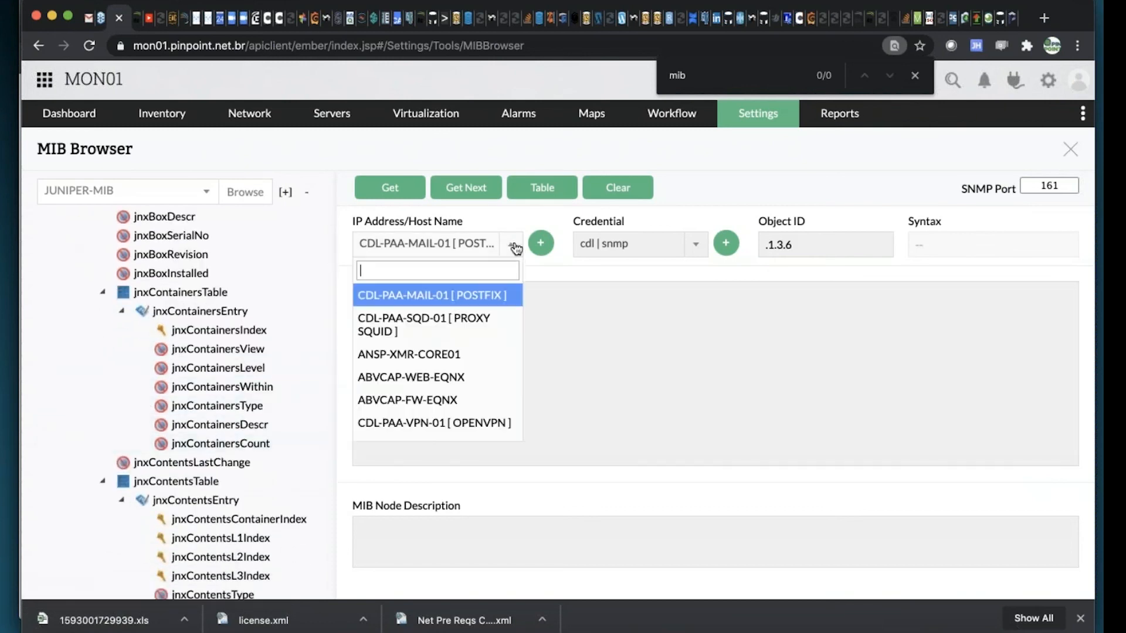
{"action": "scroll", "coordinate": [460, 319], "scroll_direction": "down", "scroll_amount": 3}
{"action": "scroll", "coordinate": [462, 319], "scroll_direction": "down", "scroll_amount": 15}
{"action": "scroll", "coordinate": [462, 321], "scroll_direction": "down", "scroll_amount": 2}
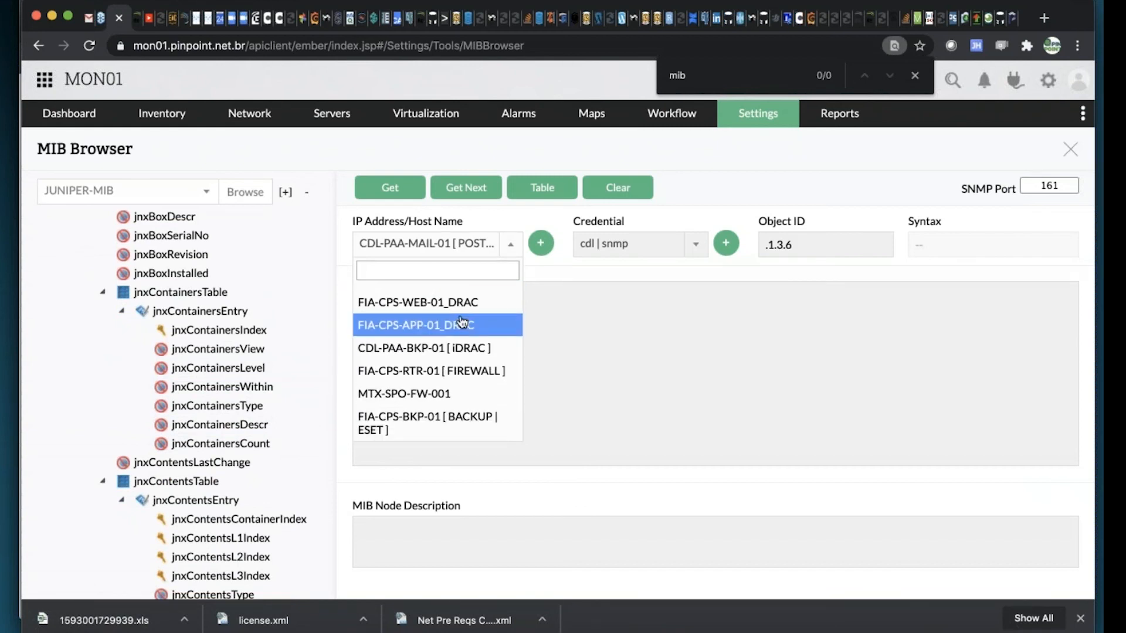
{"action": "left_click", "coordinate": [447, 371]}
Search the available MIBs for "mib" and "route", clear the search and browse the list for one that suits the selected host
{"action": "left_click", "coordinate": [208, 194]}
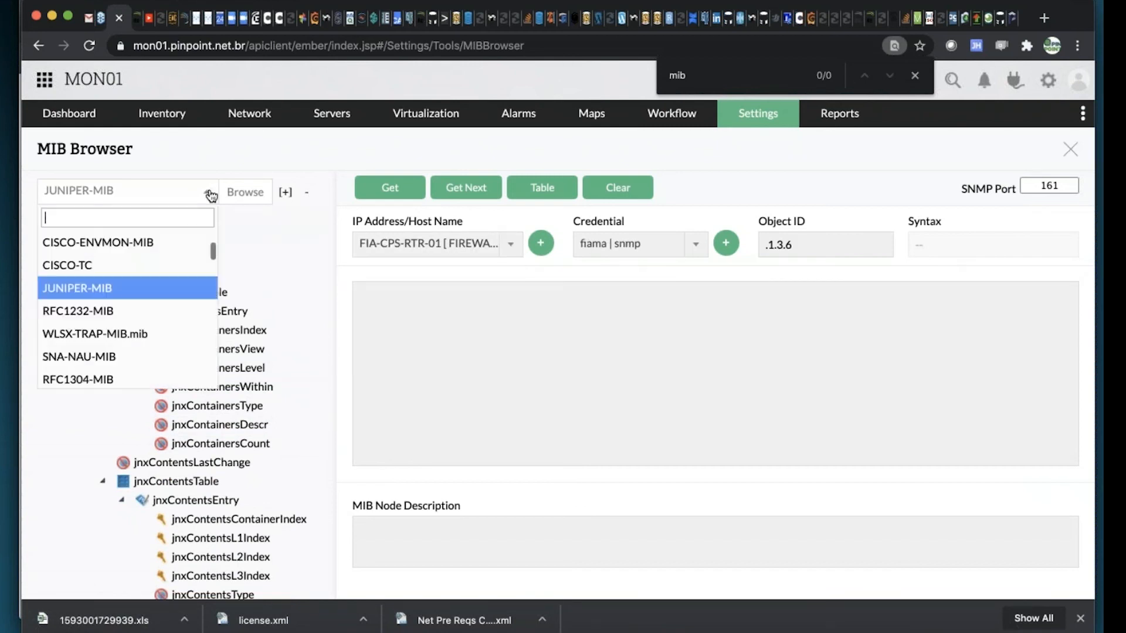
{"action": "type", "text": "mi"}
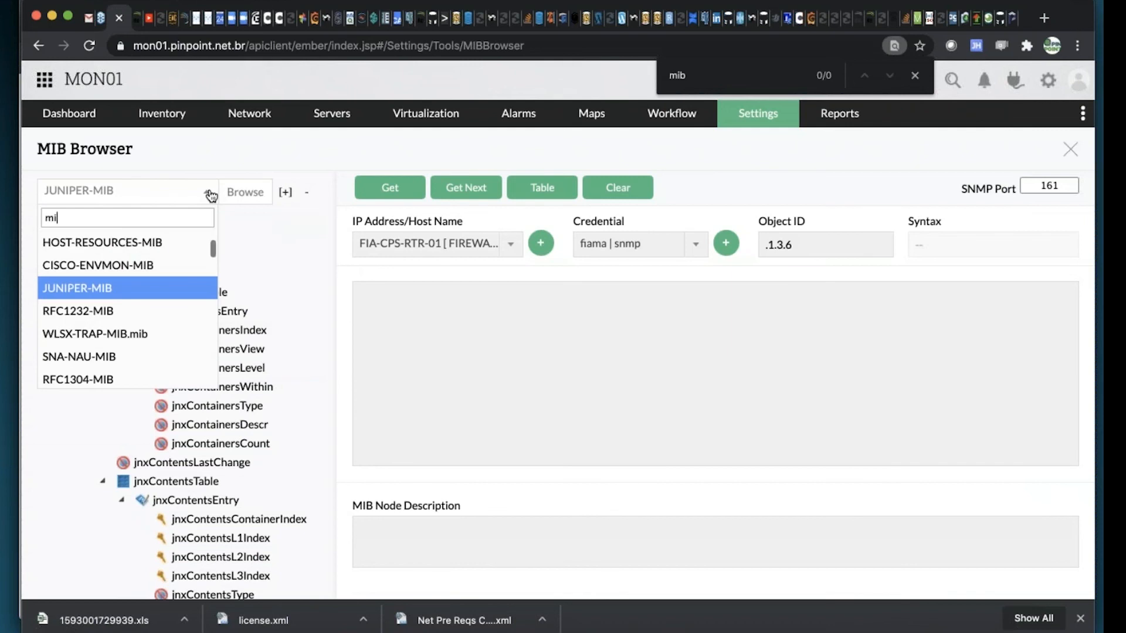
{"action": "type", "text": "b"}
{"action": "key", "text": "BackSpace"}
{"action": "key", "text": "BackSpace"}
{"action": "key", "text": "BackSpace"}
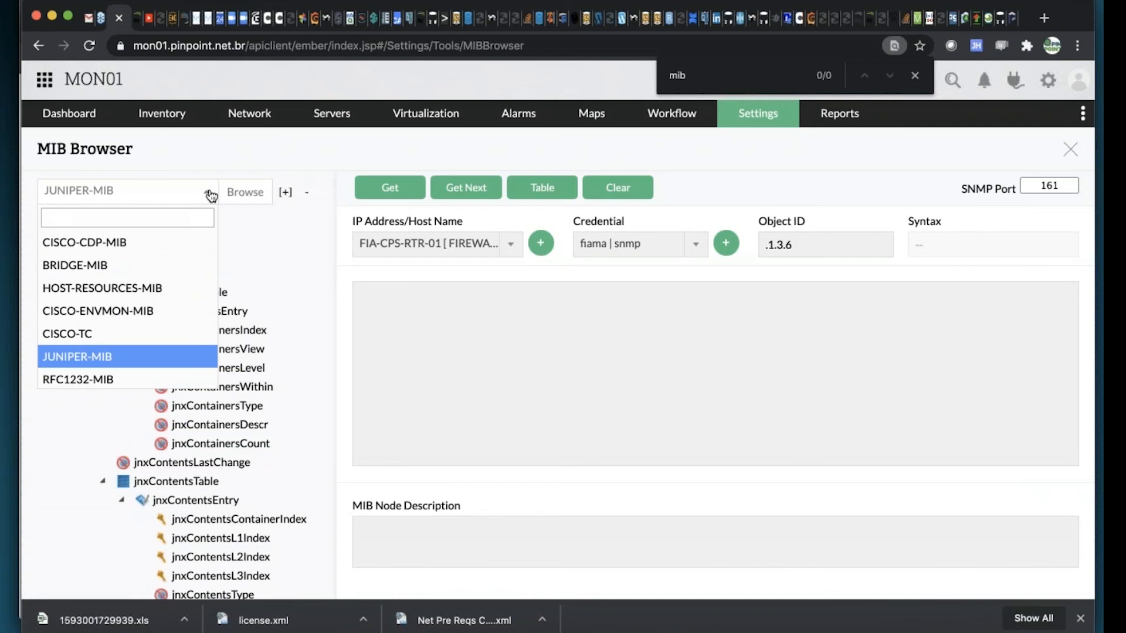
{"action": "type", "text": "route"}
{"action": "key", "text": "BackSpace"}
{"action": "key", "text": "BackSpace"}
{"action": "key", "text": "BackSpace"}
{"action": "key", "text": "BackSpace"}
{"action": "key", "text": "BackSpace"}
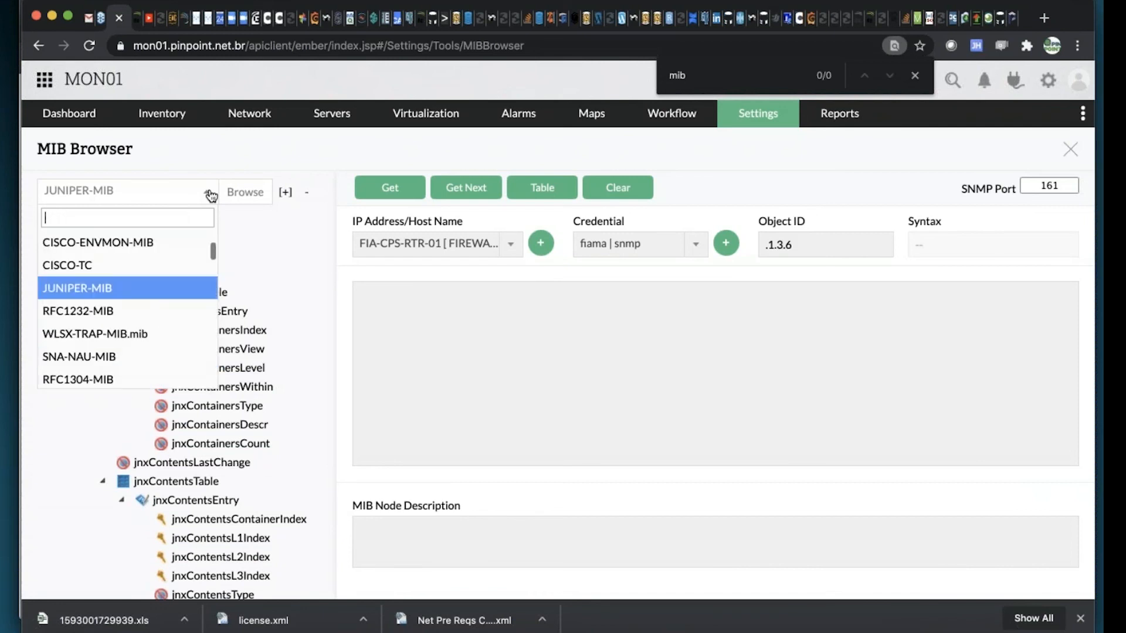
{"action": "scroll", "coordinate": [176, 286], "scroll_direction": "down", "scroll_amount": 5}
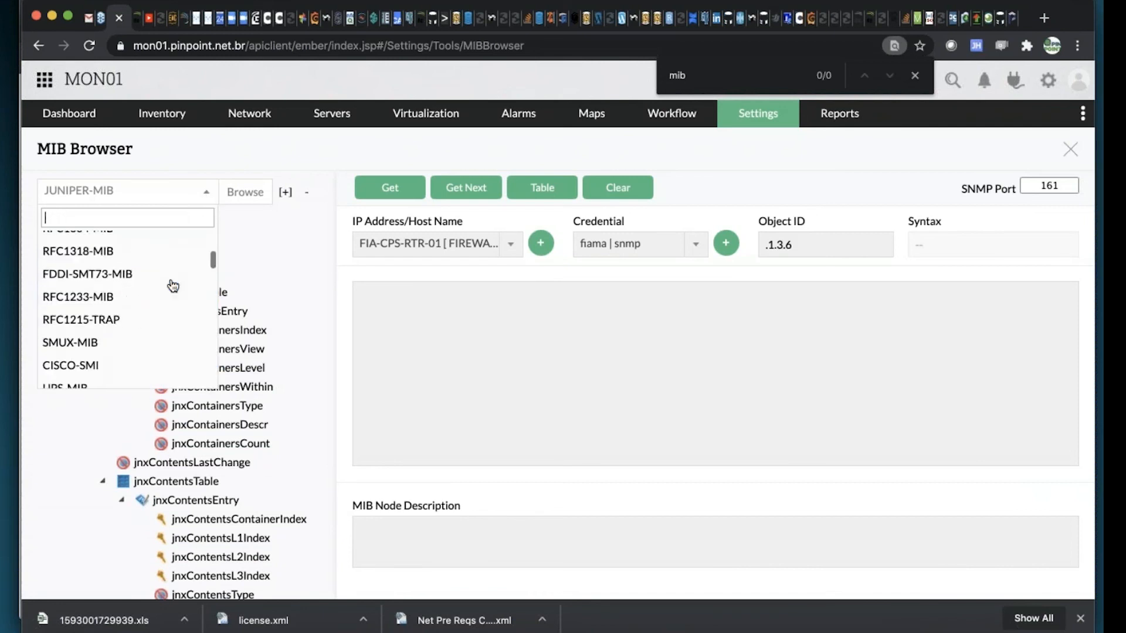
{"action": "scroll", "coordinate": [172, 286], "scroll_direction": "down", "scroll_amount": 1}
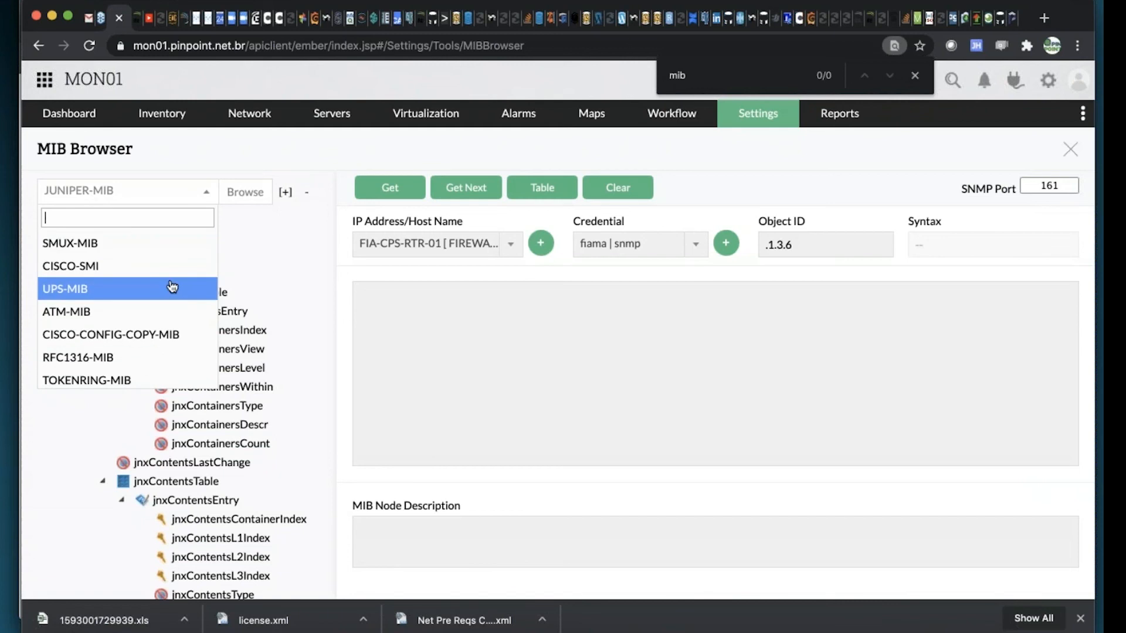
{"action": "scroll", "coordinate": [172, 287], "scroll_direction": "down", "scroll_amount": 3}
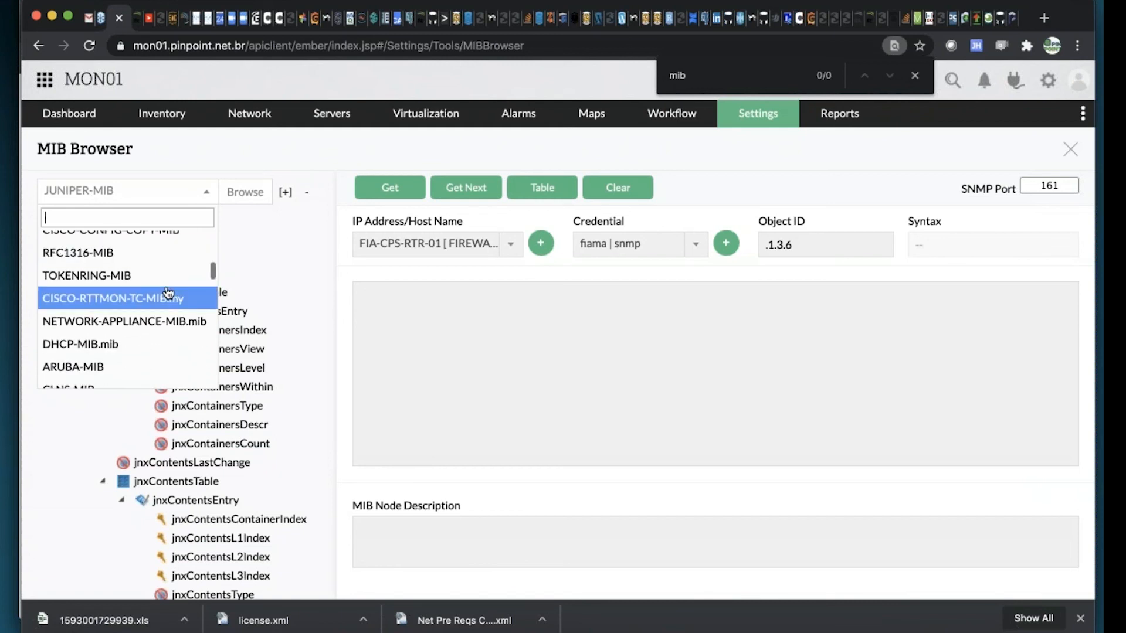
{"action": "scroll", "coordinate": [169, 292], "scroll_direction": "down", "scroll_amount": 5}
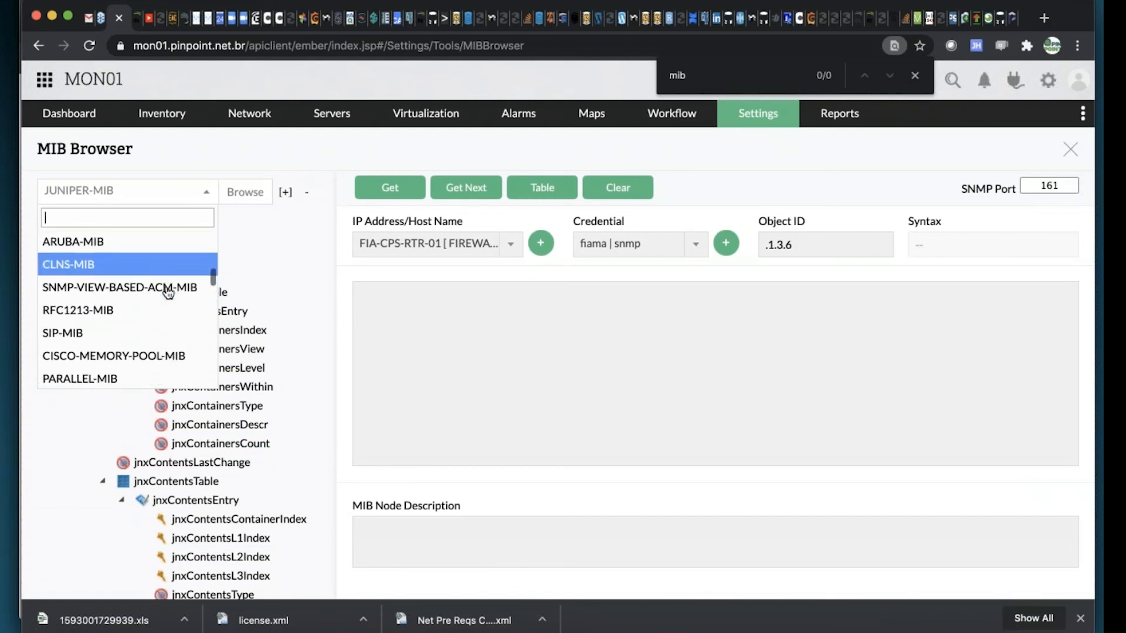
{"action": "scroll", "coordinate": [169, 293], "scroll_direction": "down", "scroll_amount": 4}
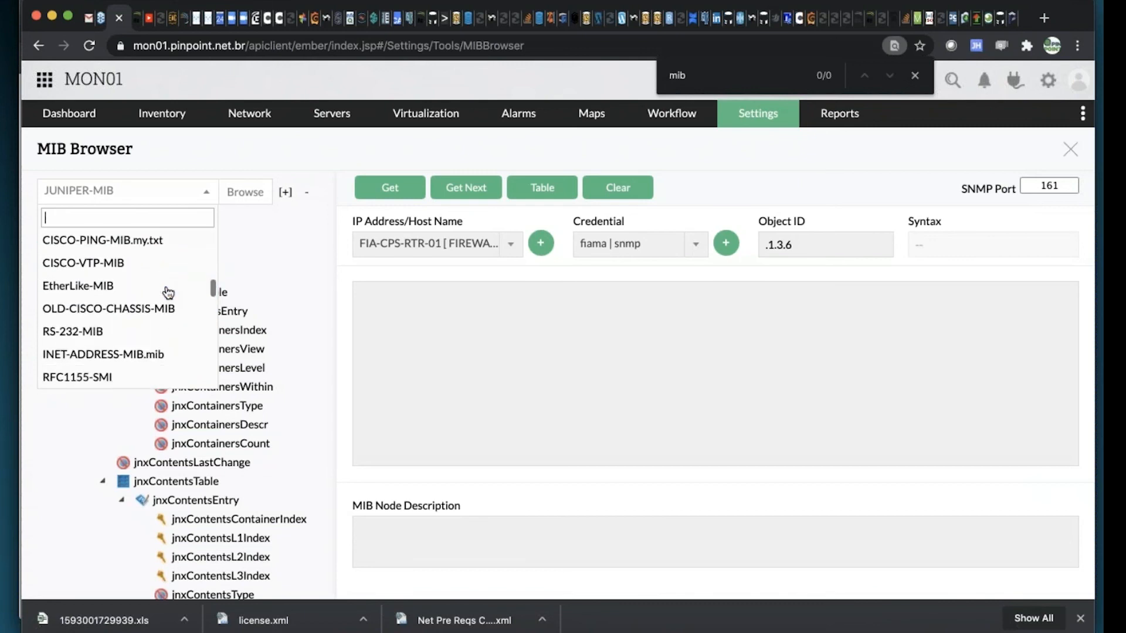
{"action": "scroll", "coordinate": [169, 292], "scroll_direction": "down", "scroll_amount": 3}
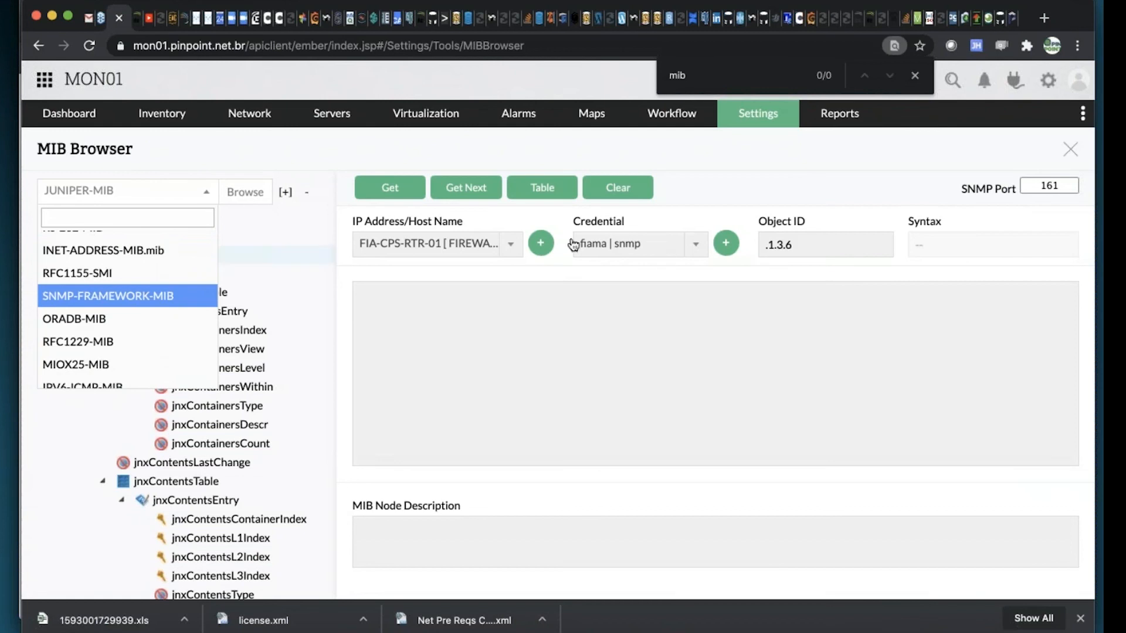
Load DELL-RAC-MIB by searching the available MIBs for "rac", and select CDL-PAA-BKP-01 [ iDRAC ] as the host
{"action": "left_click", "coordinate": [512, 253]}
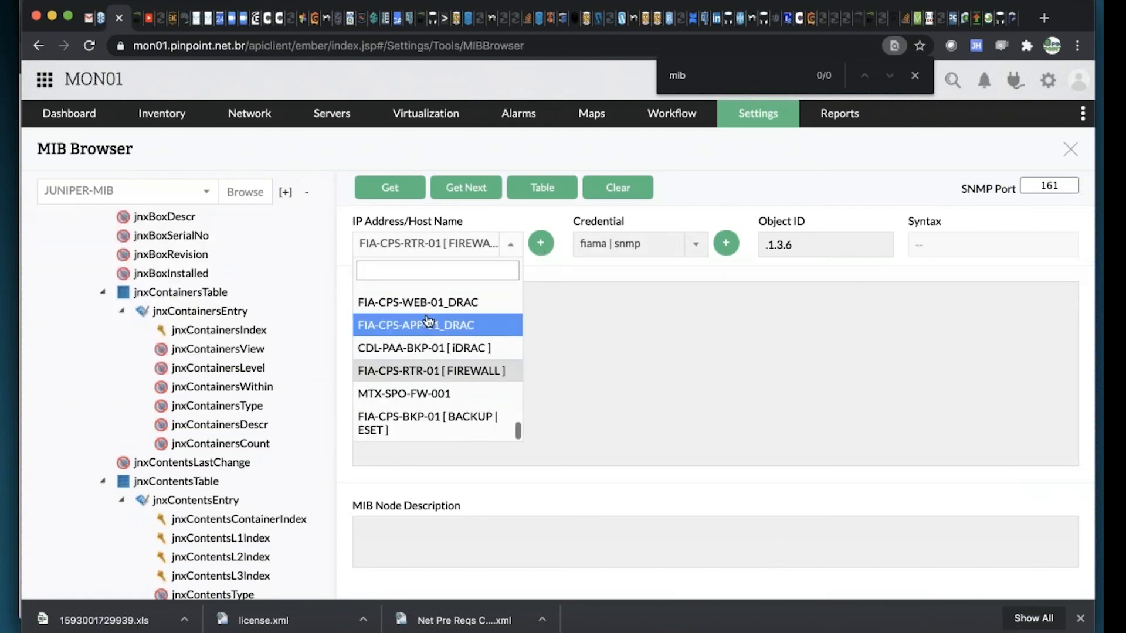
{"action": "scroll", "coordinate": [193, 352], "scroll_direction": "up", "scroll_amount": 1}
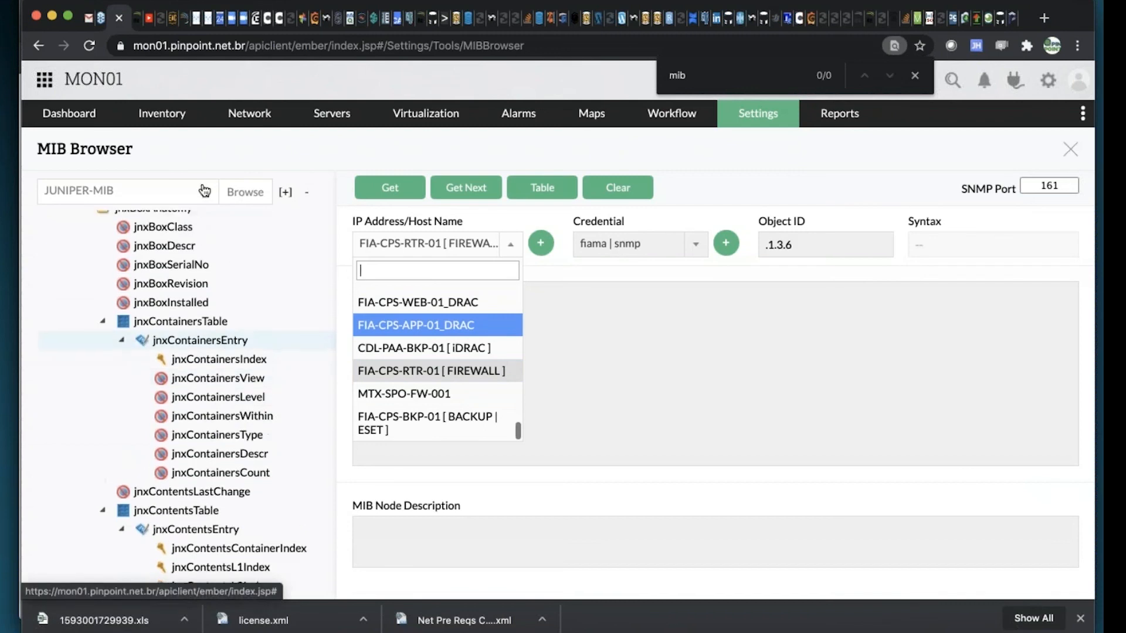
{"action": "left_click", "coordinate": [163, 198]}
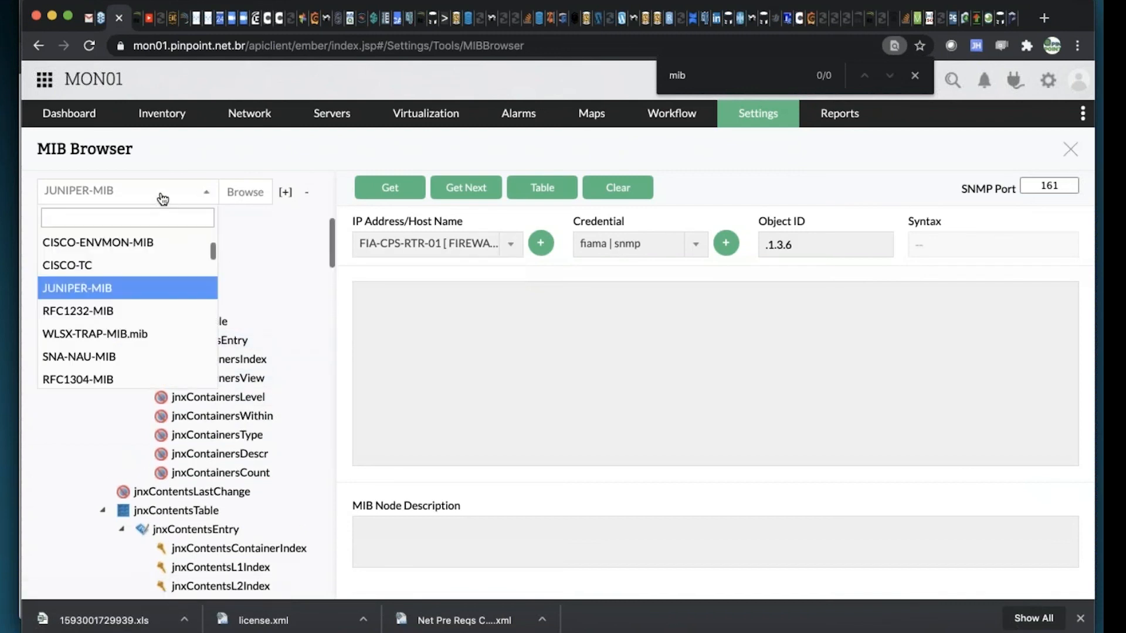
{"action": "type", "text": "rac"}
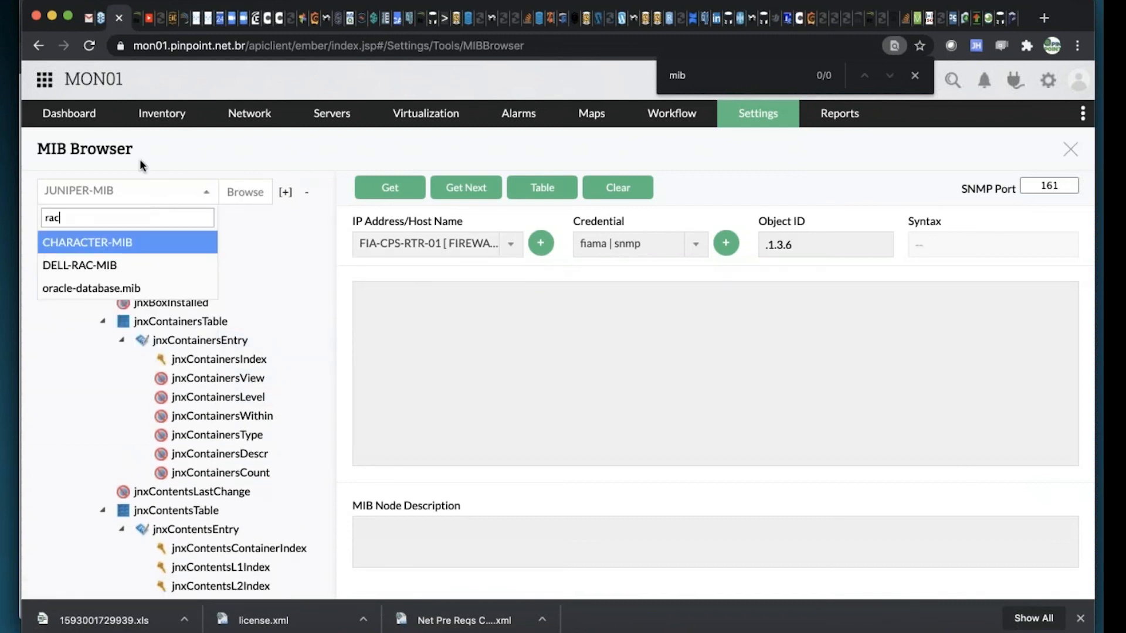
{"action": "left_click", "coordinate": [130, 265]}
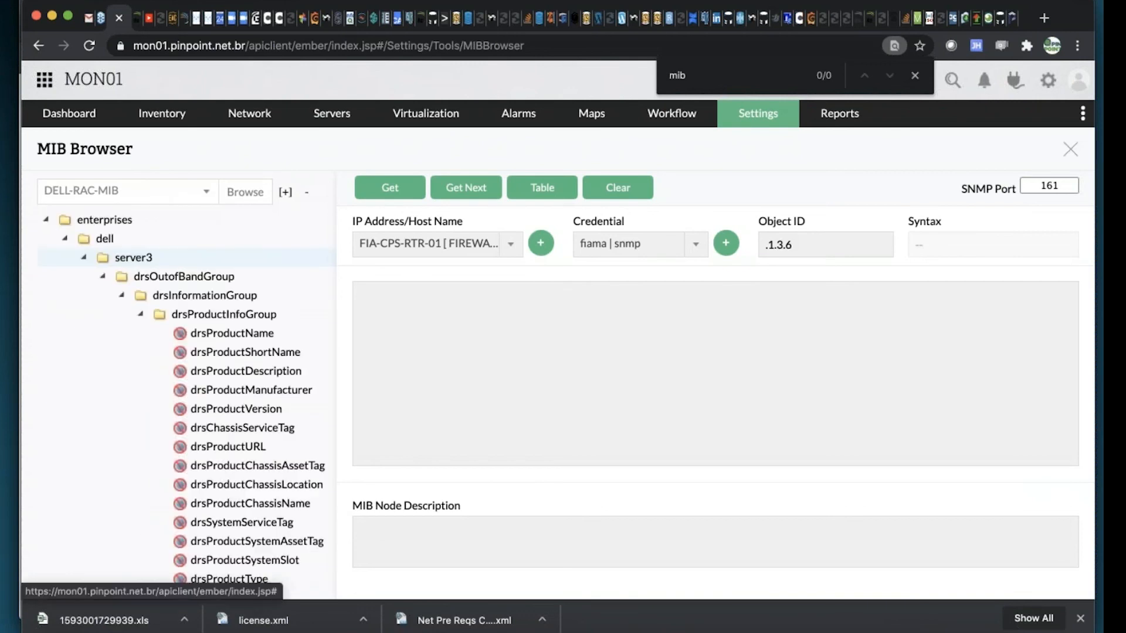
{"action": "left_click", "coordinate": [514, 244]}
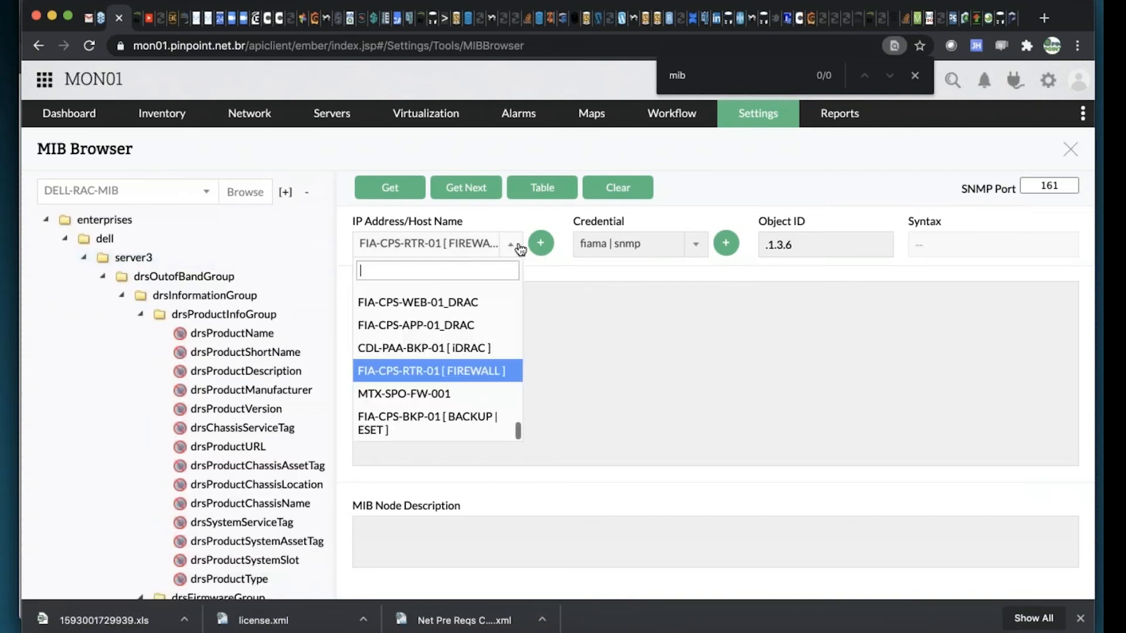
{"action": "left_click", "coordinate": [427, 349]}
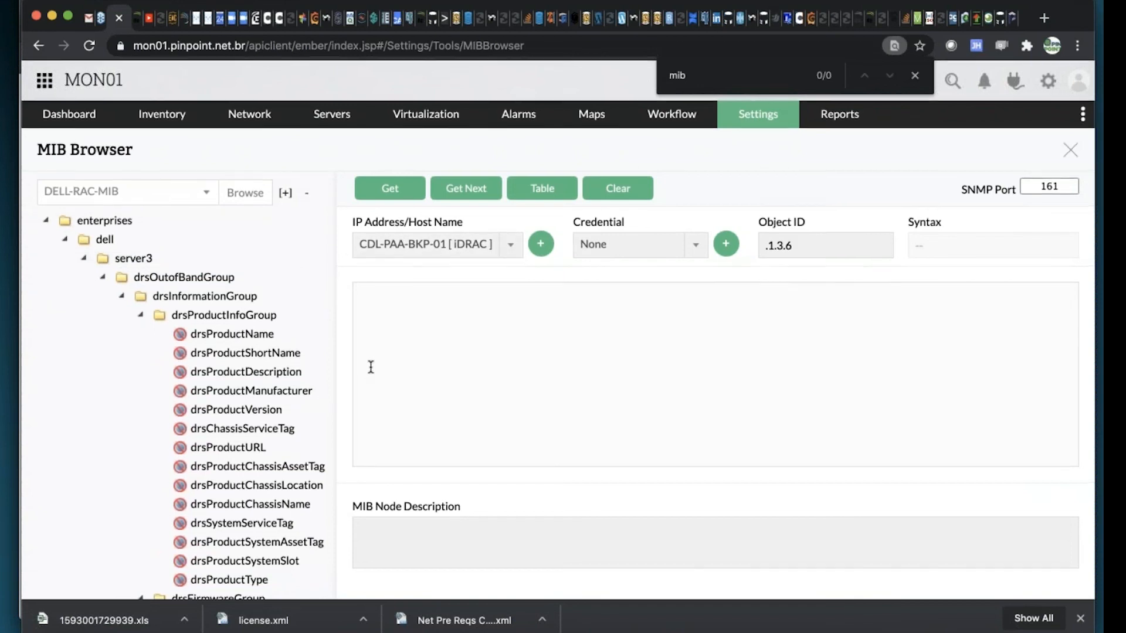
Examine the object groups in the DELL-RAC-MIB tree, from product information through status and power to the alert variables
{"action": "scroll", "coordinate": [306, 385], "scroll_direction": "down", "scroll_amount": 1}
{"action": "scroll", "coordinate": [305, 384], "scroll_direction": "down", "scroll_amount": 10}
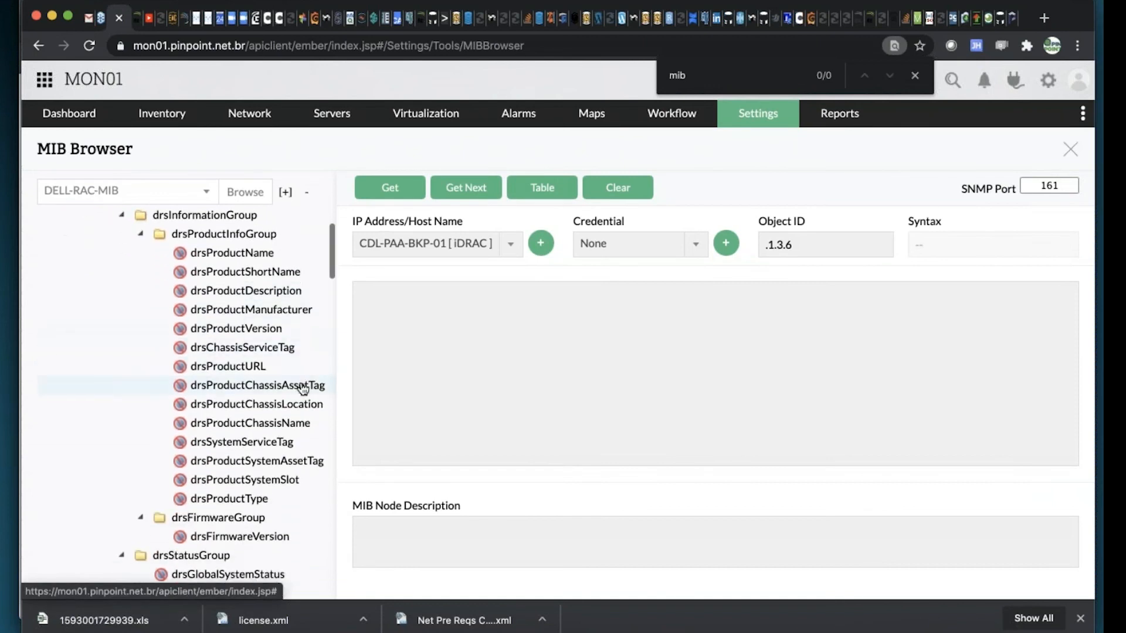
{"action": "scroll", "coordinate": [303, 389], "scroll_direction": "down", "scroll_amount": 10}
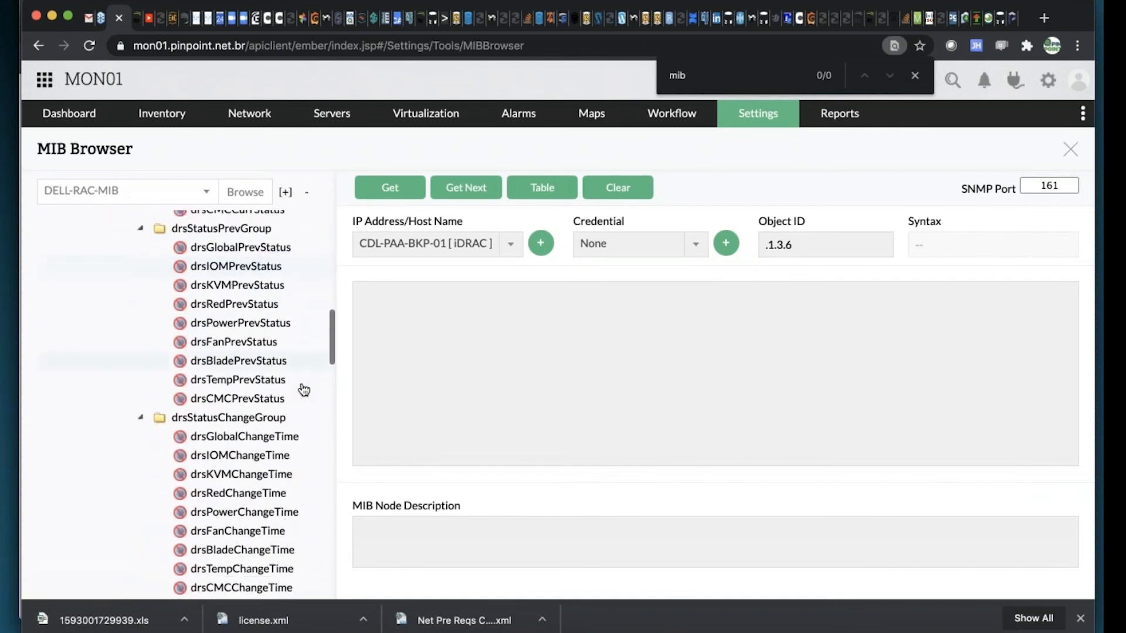
{"action": "scroll", "coordinate": [304, 390], "scroll_direction": "down", "scroll_amount": 10}
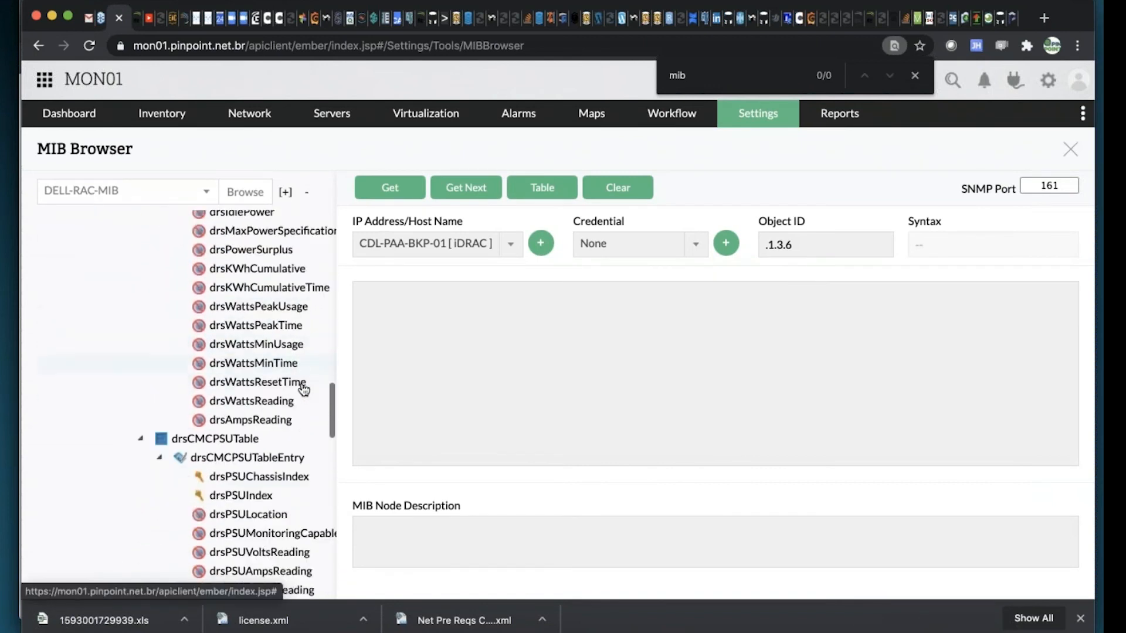
{"action": "scroll", "coordinate": [304, 390], "scroll_direction": "down", "scroll_amount": 5}
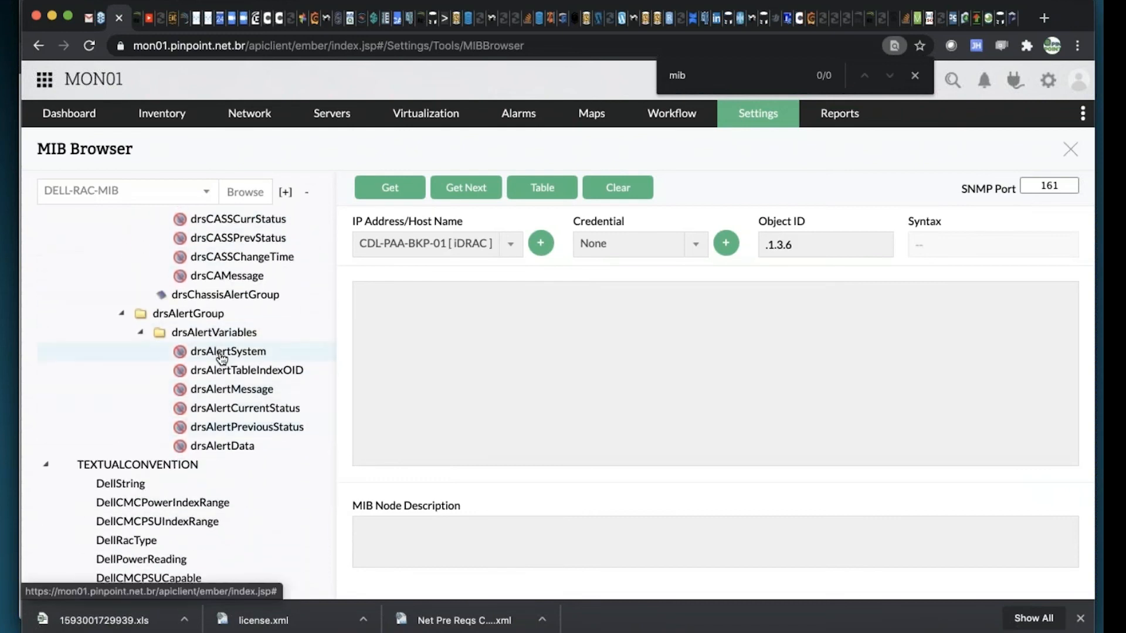
{"action": "scroll", "coordinate": [217, 368], "scroll_direction": "down", "scroll_amount": 3}
{"action": "scroll", "coordinate": [215, 367], "scroll_direction": "up", "scroll_amount": 7}
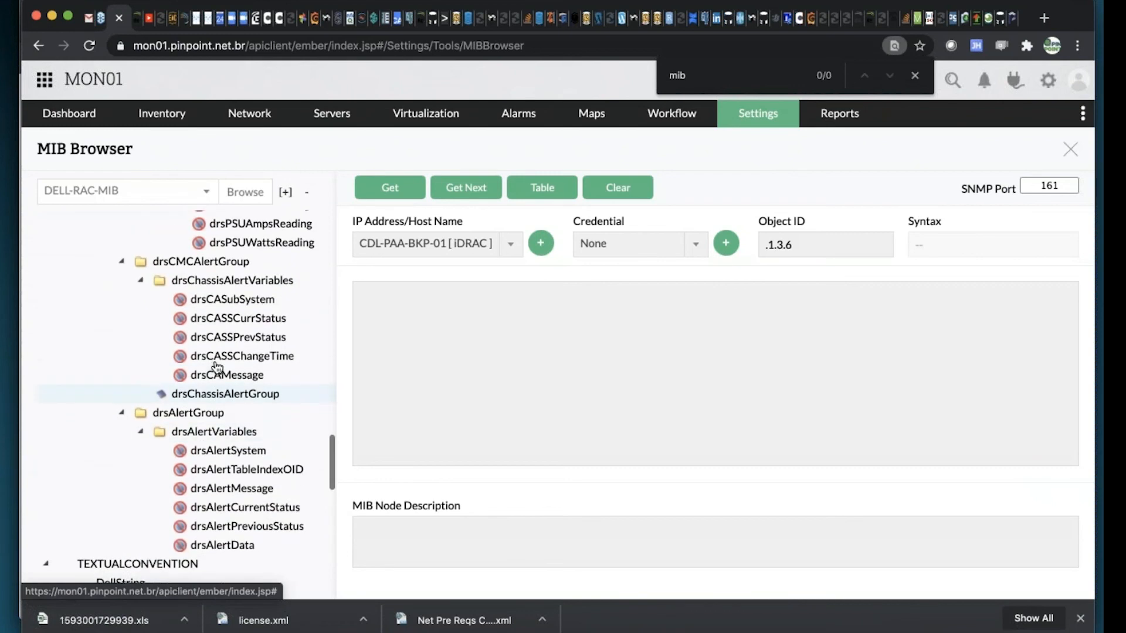
{"action": "scroll", "coordinate": [217, 368], "scroll_direction": "up", "scroll_amount": 10}
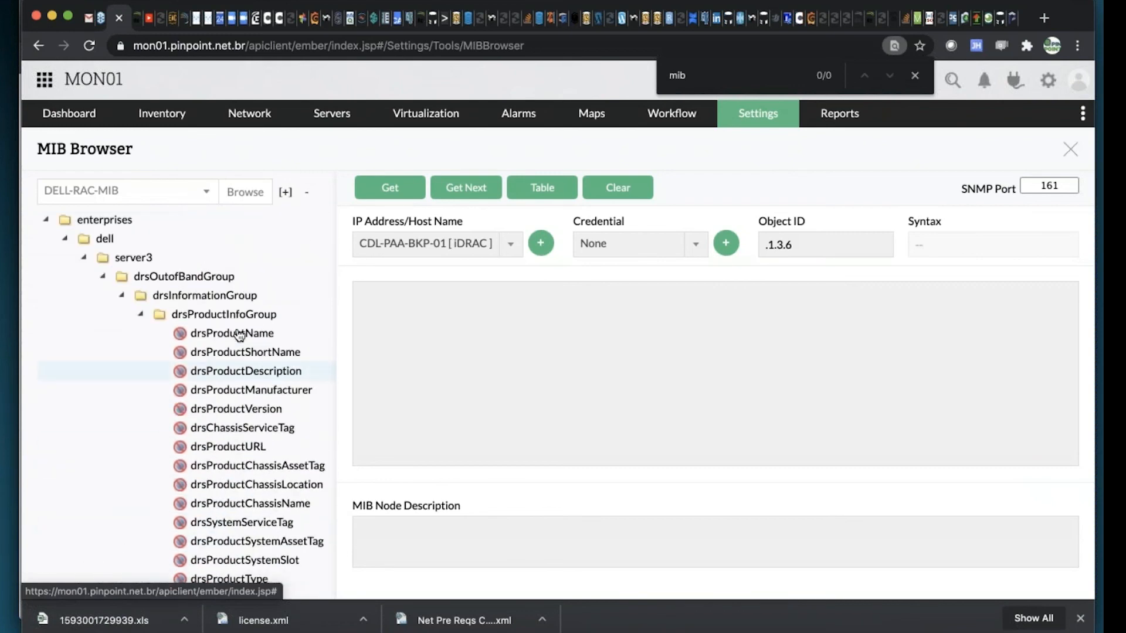
Select the drsChassisServiceTag object under drsProductInfoGroup and try to query it with Get, dismissing the alert
{"action": "scroll", "coordinate": [237, 335], "scroll_direction": "down", "scroll_amount": 3}
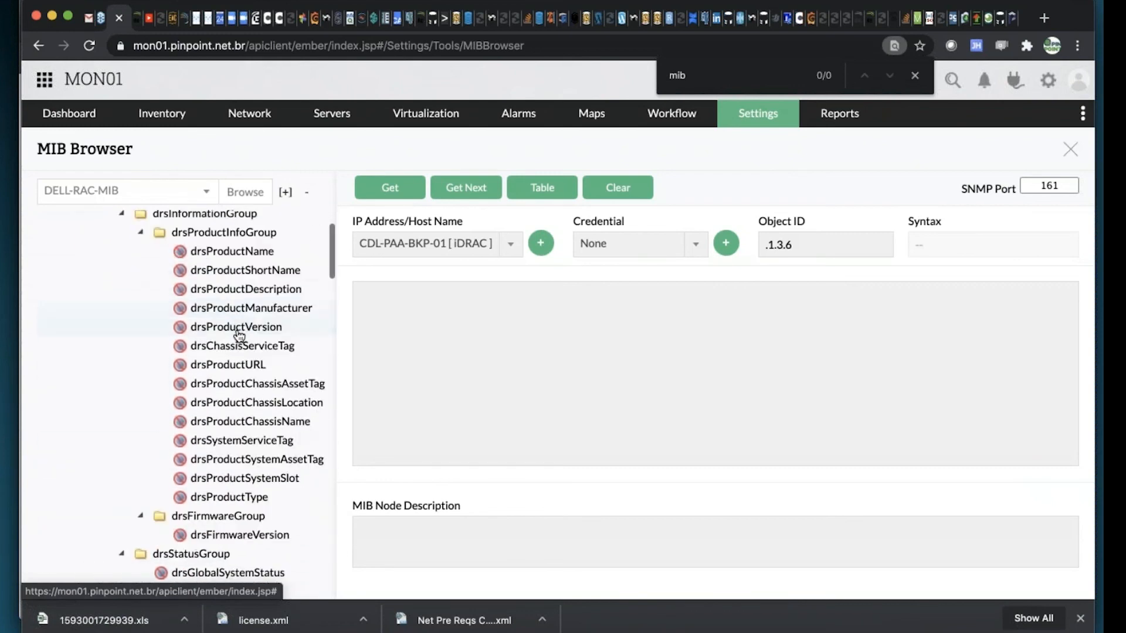
{"action": "left_click", "coordinate": [253, 339]}
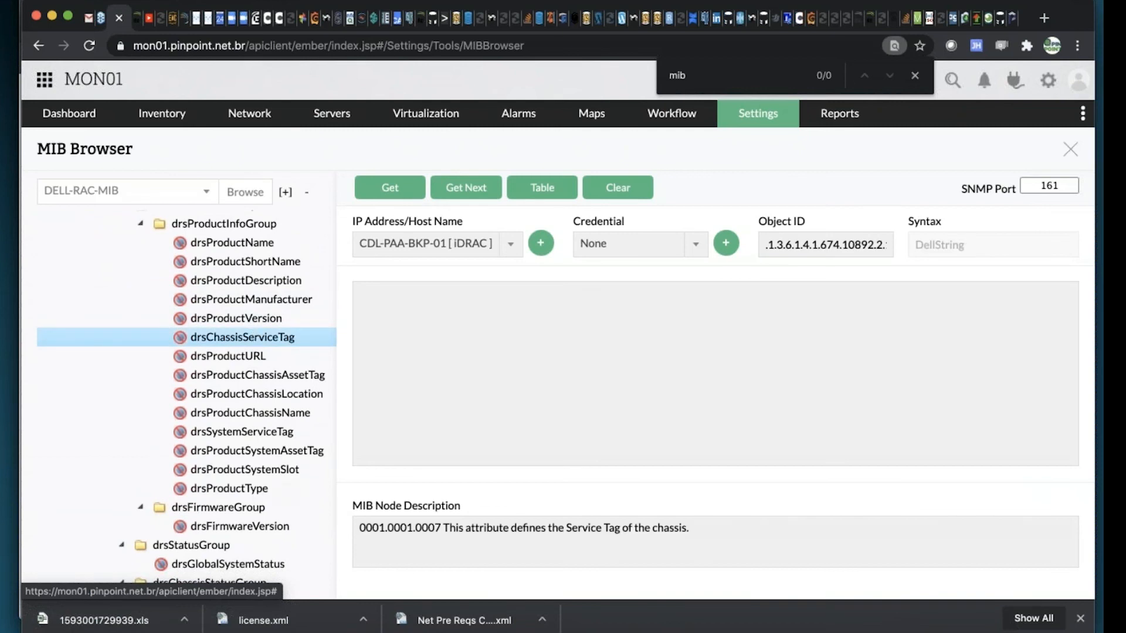
{"action": "left_click", "coordinate": [405, 189]}
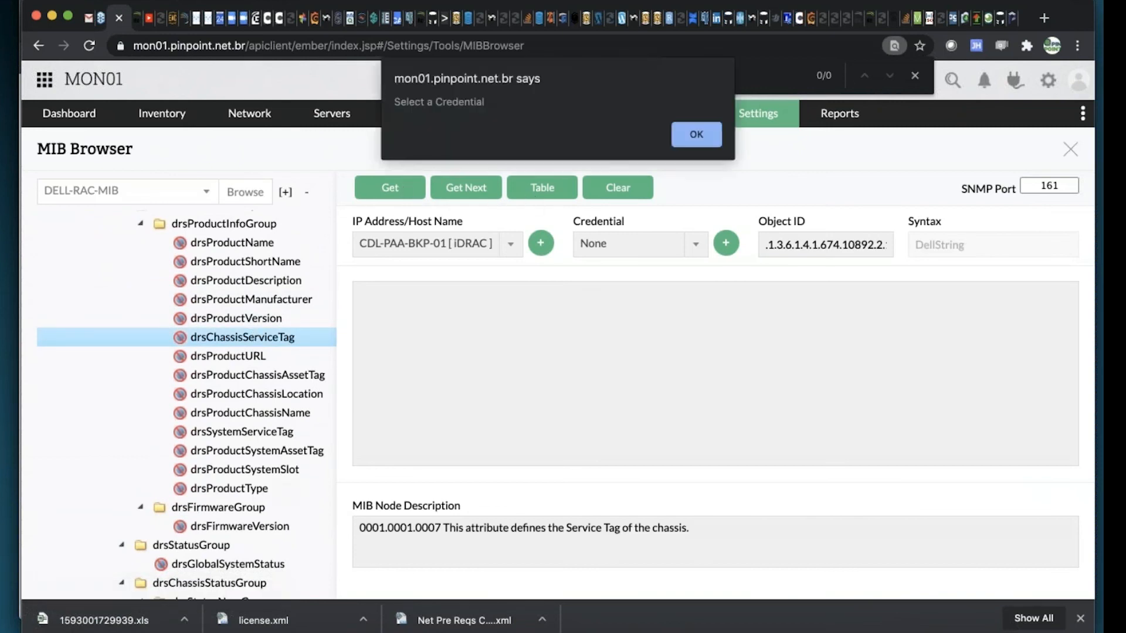
{"action": "left_click", "coordinate": [707, 142]}
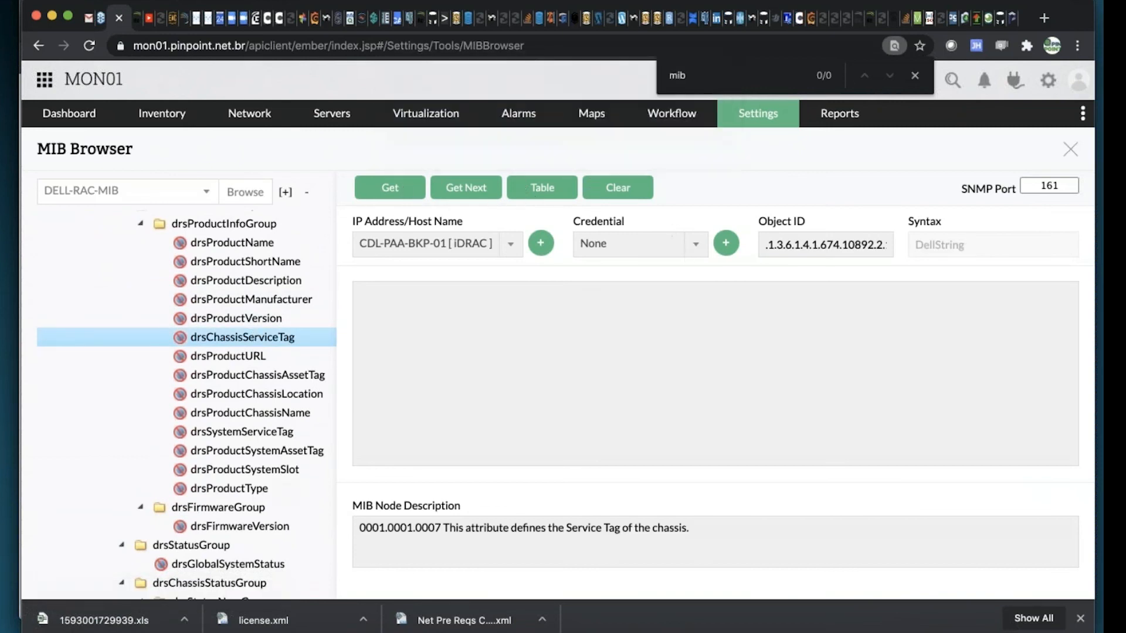
Set the host's credential to "cdl | snmp"
{"action": "left_click", "coordinate": [693, 245]}
{"action": "scroll", "coordinate": [617, 366], "scroll_direction": "down", "scroll_amount": 3}
{"action": "left_click", "coordinate": [617, 366]}
{"action": "left_click", "coordinate": [135, 19]}
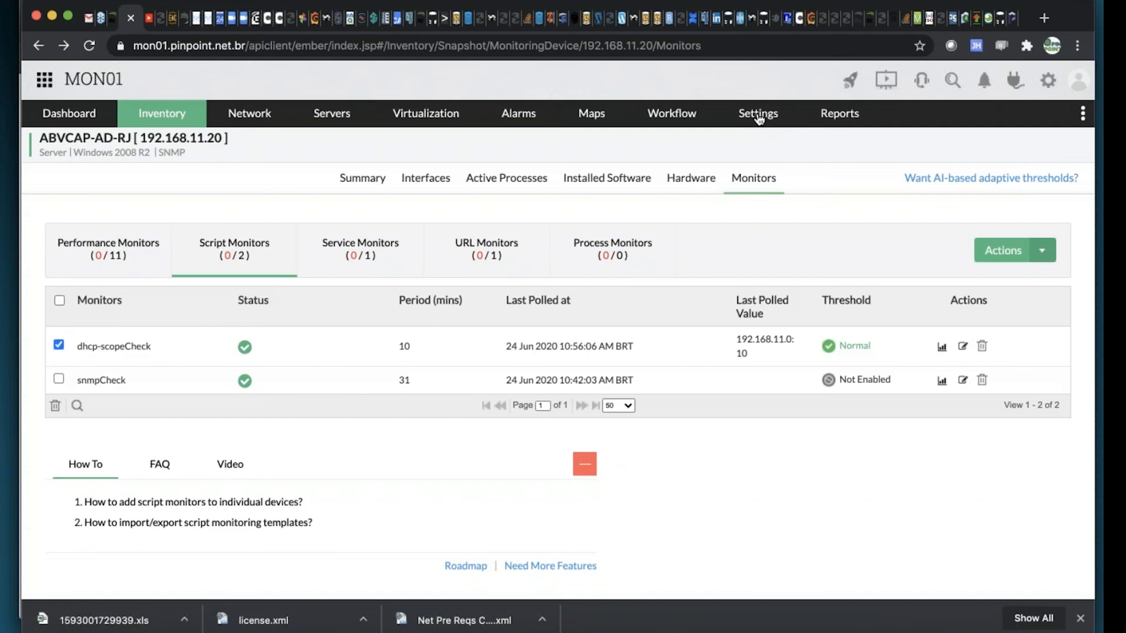
{"action": "left_click", "coordinate": [112, 18]}
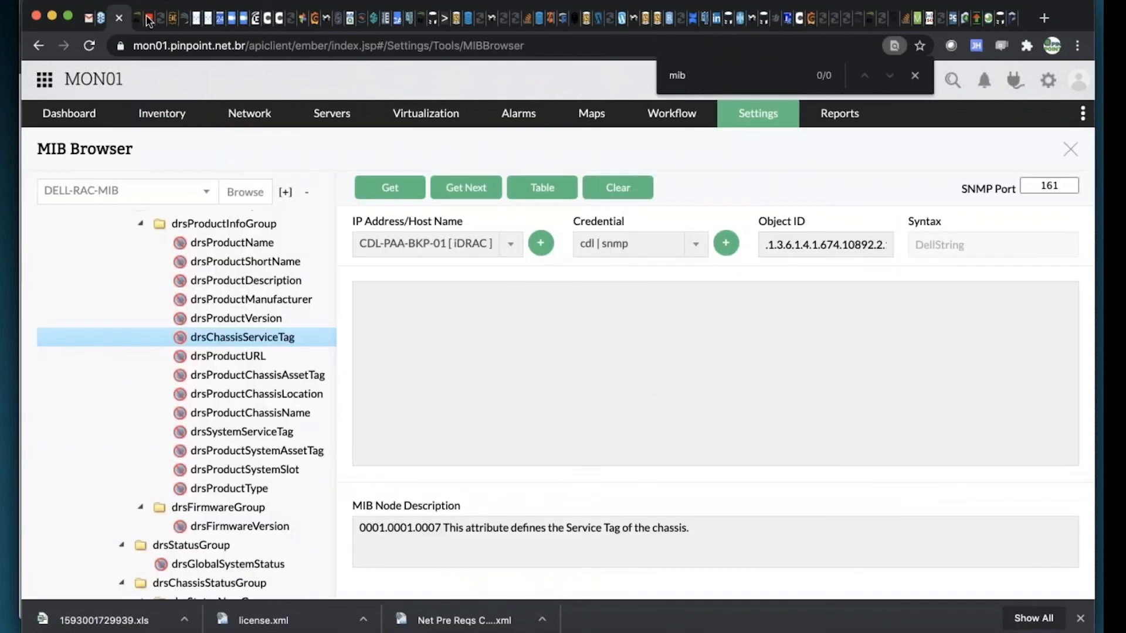
Open the performance monitors in the monitoring settings and start adding a new SNMP performance monitor
{"action": "left_click", "coordinate": [138, 20]}
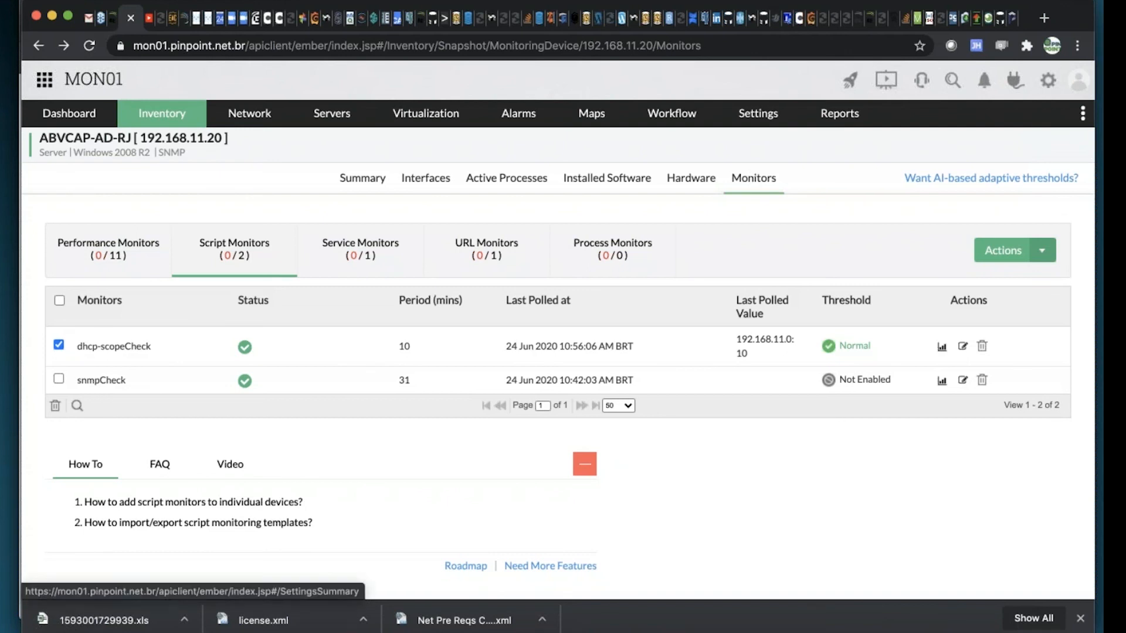
{"action": "left_click", "coordinate": [757, 113]}
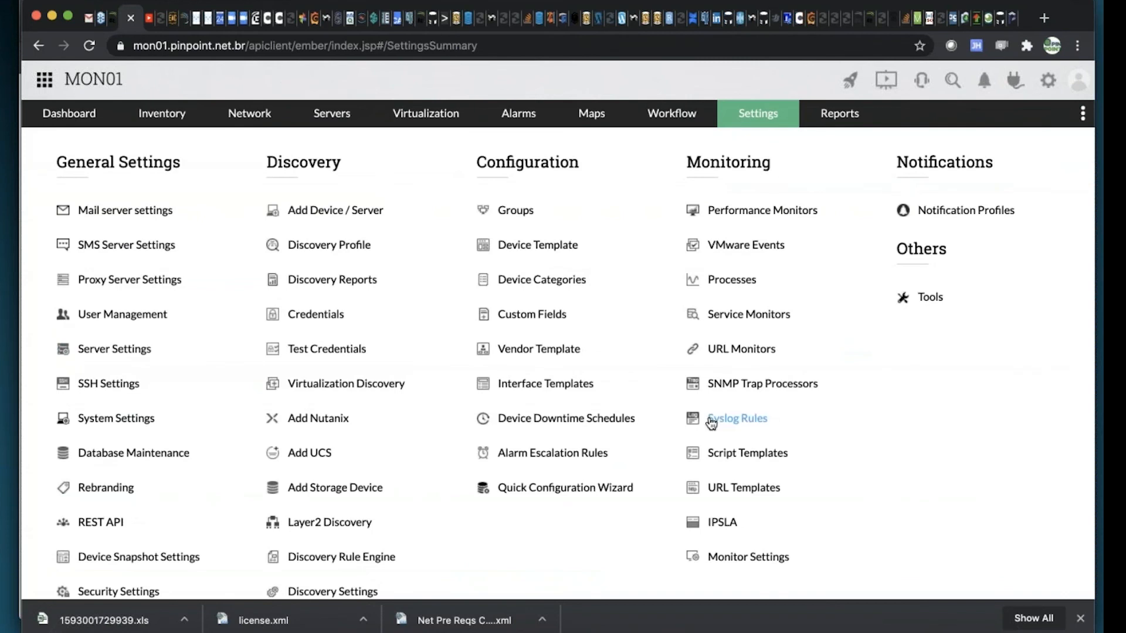
{"action": "mouse_move", "coordinate": [761, 124]}
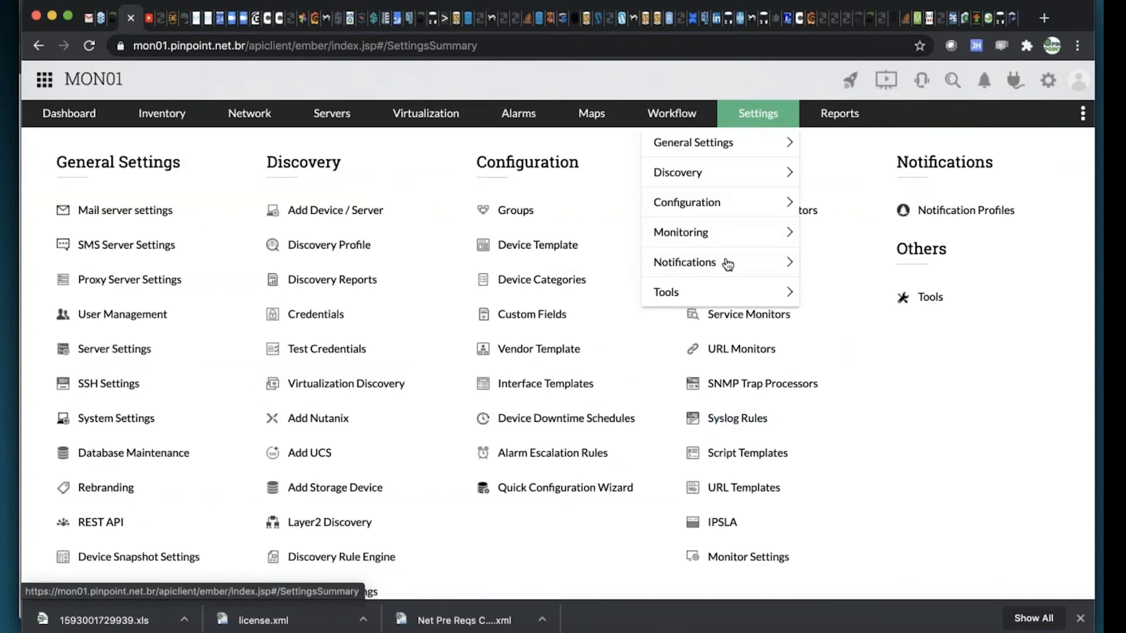
{"action": "mouse_move", "coordinate": [728, 265]}
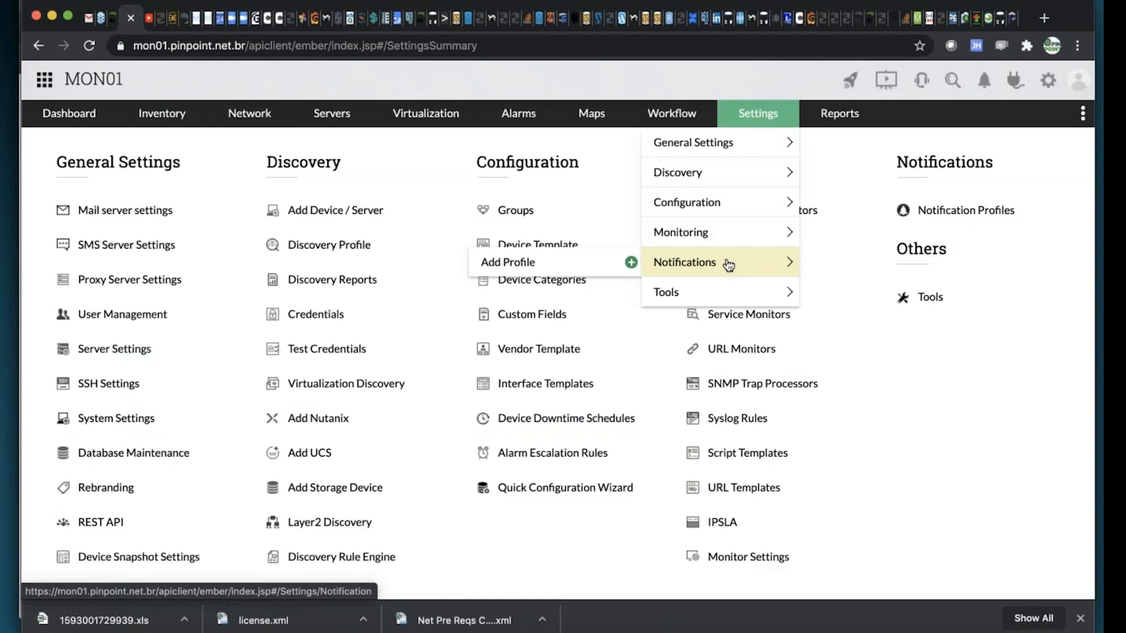
{"action": "mouse_move", "coordinate": [731, 238]}
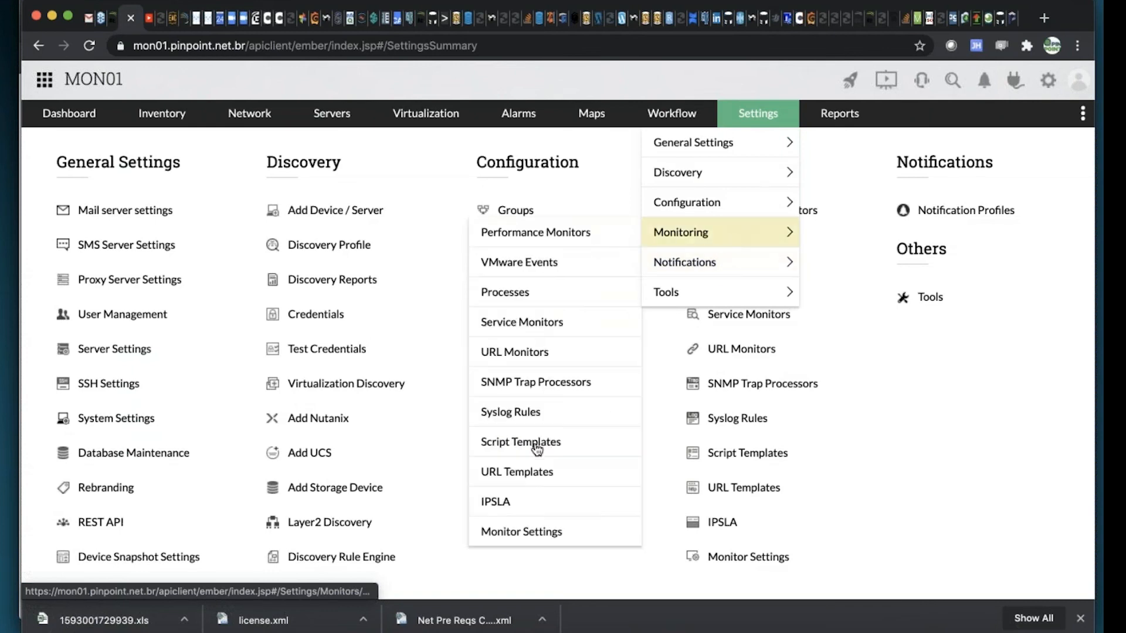
{"action": "left_click", "coordinate": [537, 238]}
{"action": "left_click", "coordinate": [942, 190]}
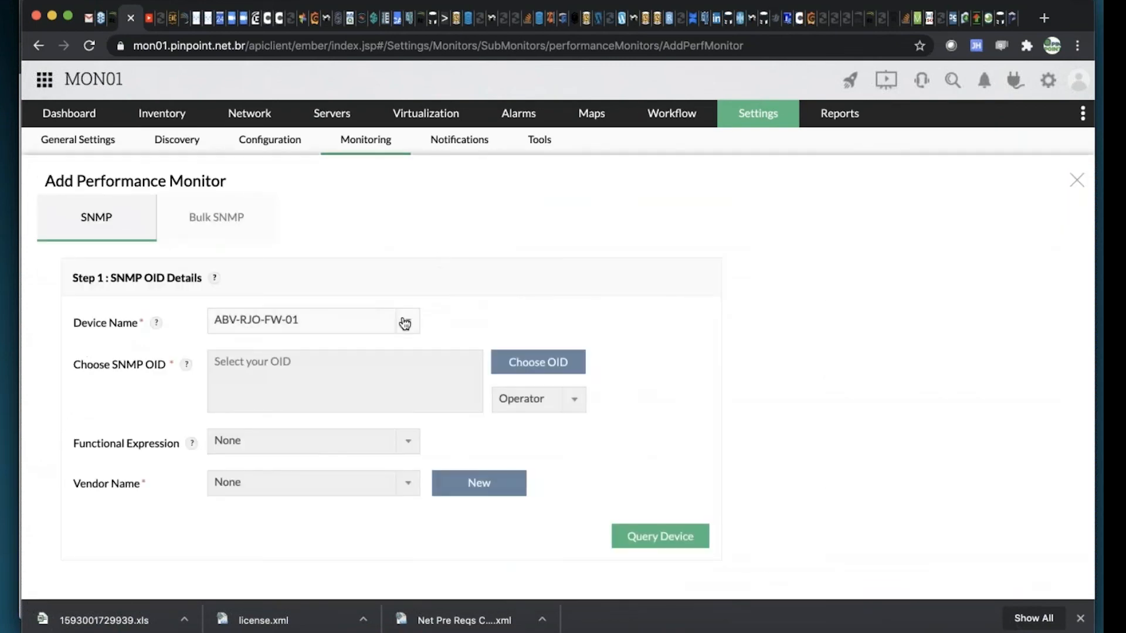
Search the new monitor's device names for the iDRAC host using "ir" and "id", and clear the search
{"action": "left_click", "coordinate": [405, 325]}
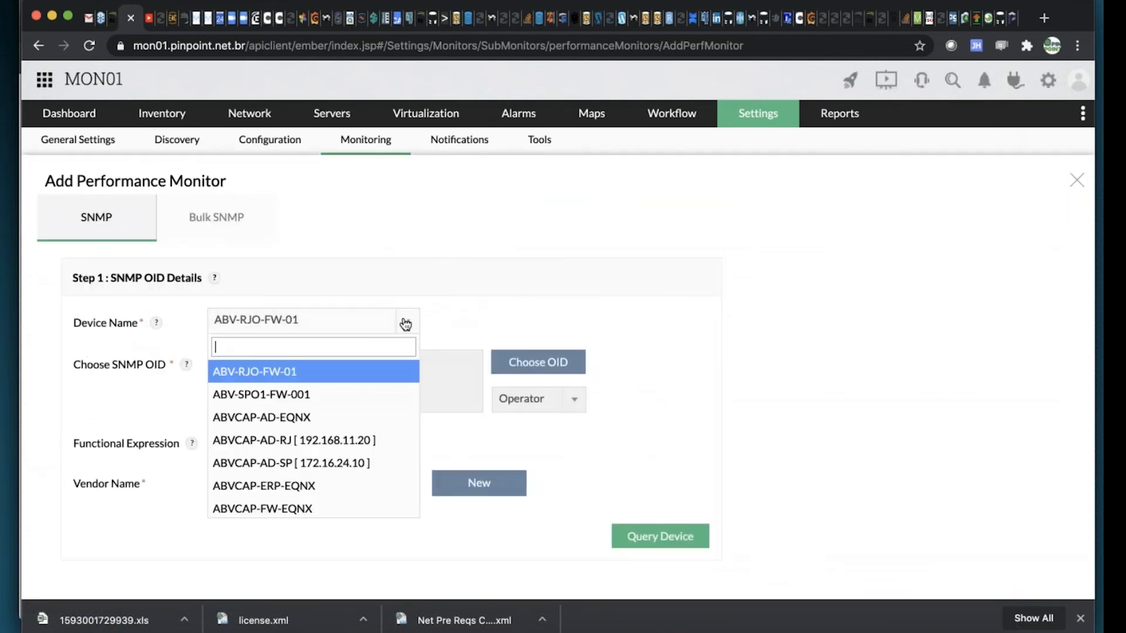
{"action": "type", "text": "id"}
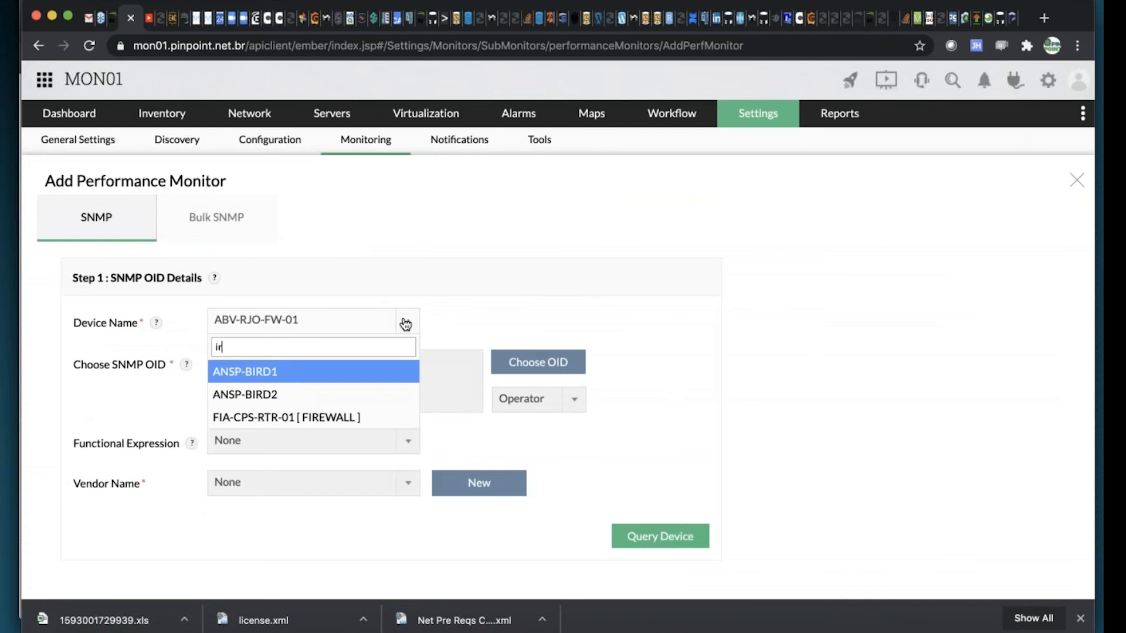
{"action": "type", "text": "r"}
{"action": "key", "text": "BackSpace"}
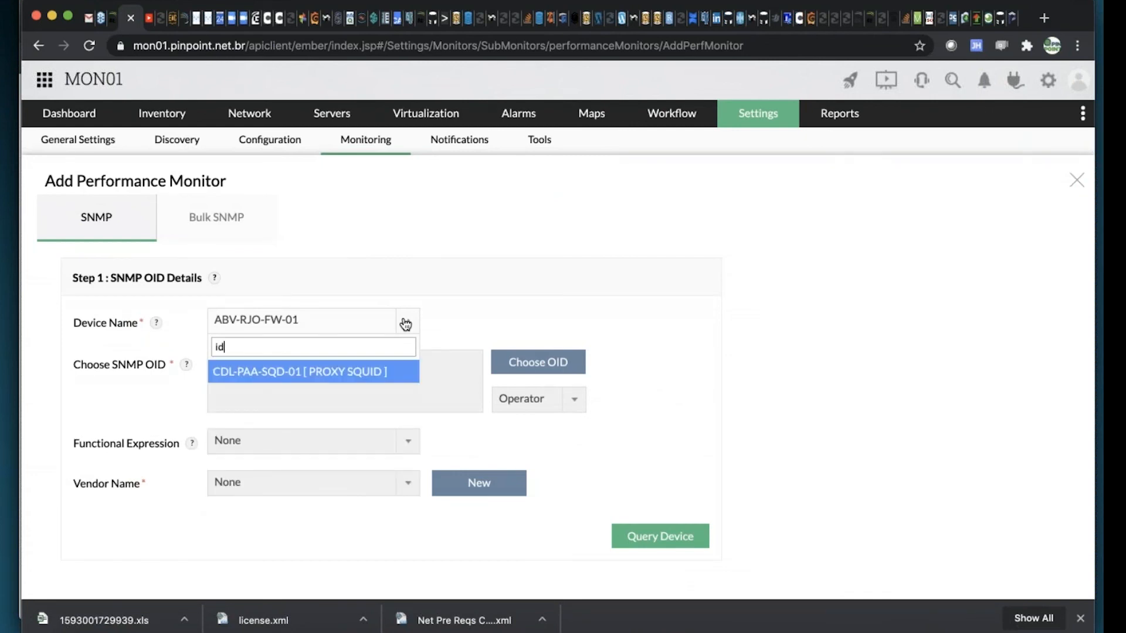
{"action": "key", "text": "BackSpace"}
{"action": "key", "text": "BackSpace"}
{"action": "type", "text": "dra"}
{"action": "key", "text": "BackSpace"}
{"action": "key", "text": "BackSpace"}
{"action": "key", "text": "BackSpace"}
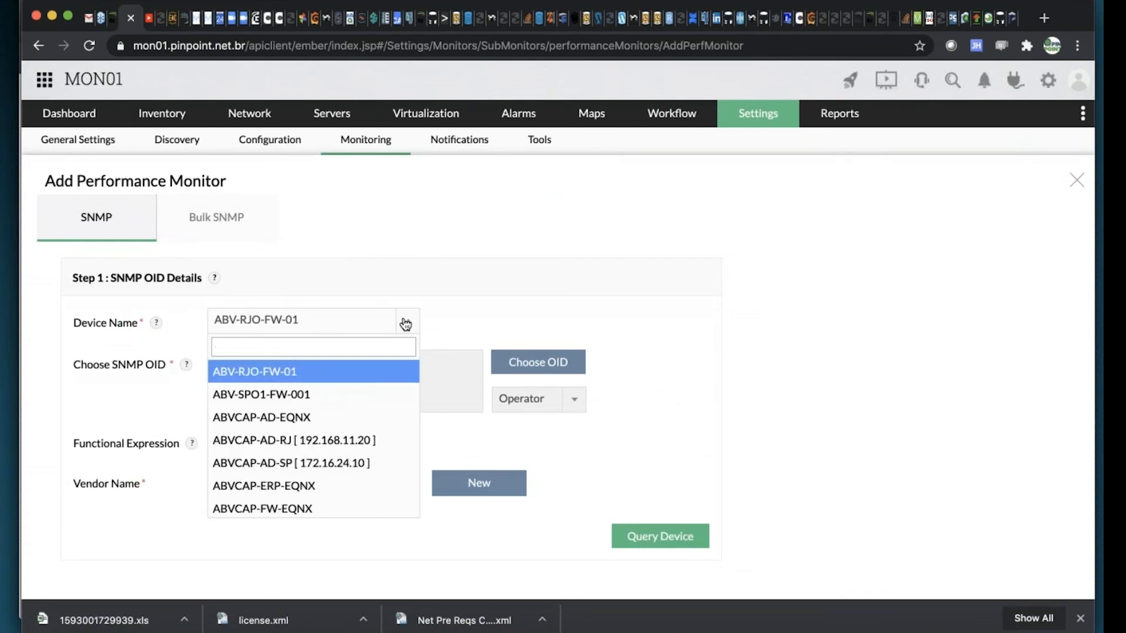
Examine the full list of device names for the iDRAC host and close it without choosing a device
{"action": "scroll", "coordinate": [322, 427], "scroll_direction": "down", "scroll_amount": 10}
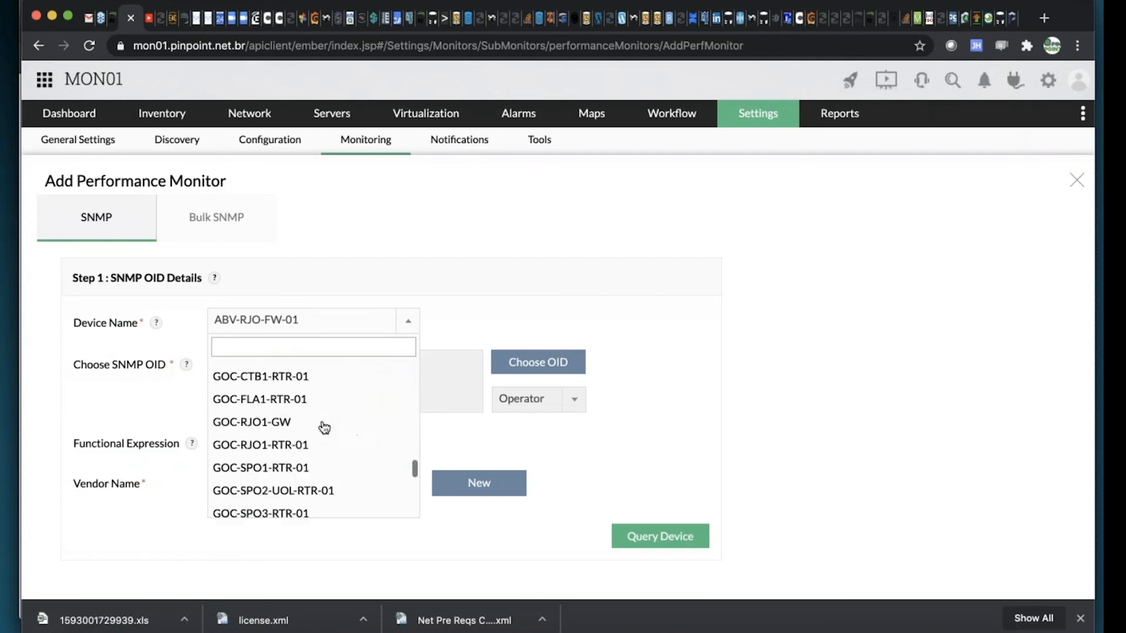
{"action": "scroll", "coordinate": [324, 426], "scroll_direction": "up", "scroll_amount": 5}
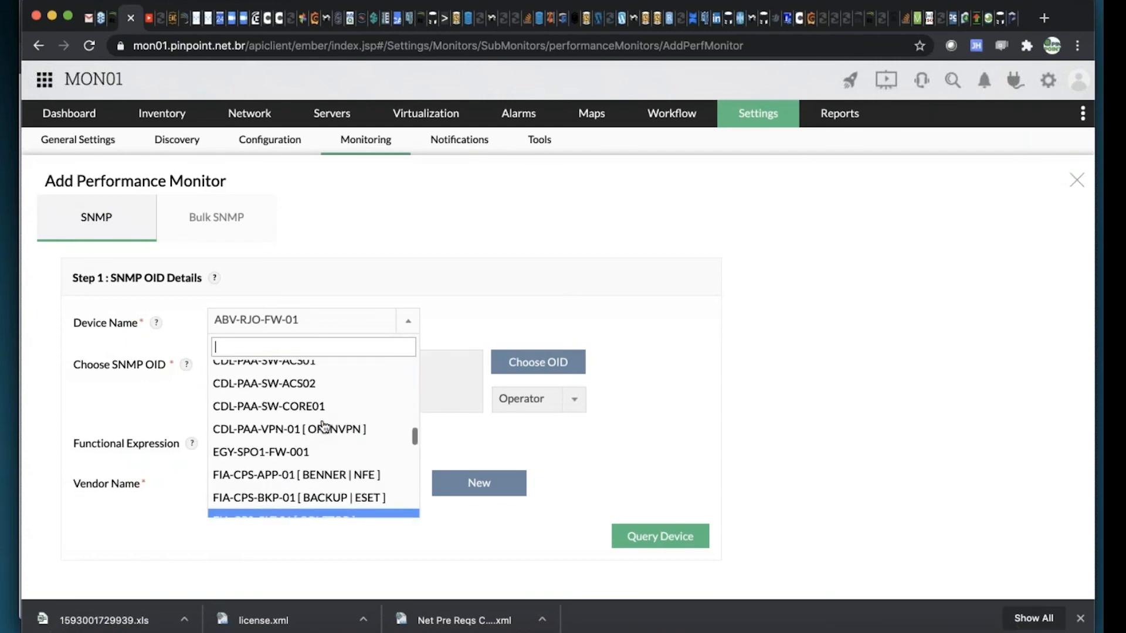
{"action": "scroll", "coordinate": [324, 426], "scroll_direction": "up", "scroll_amount": 3}
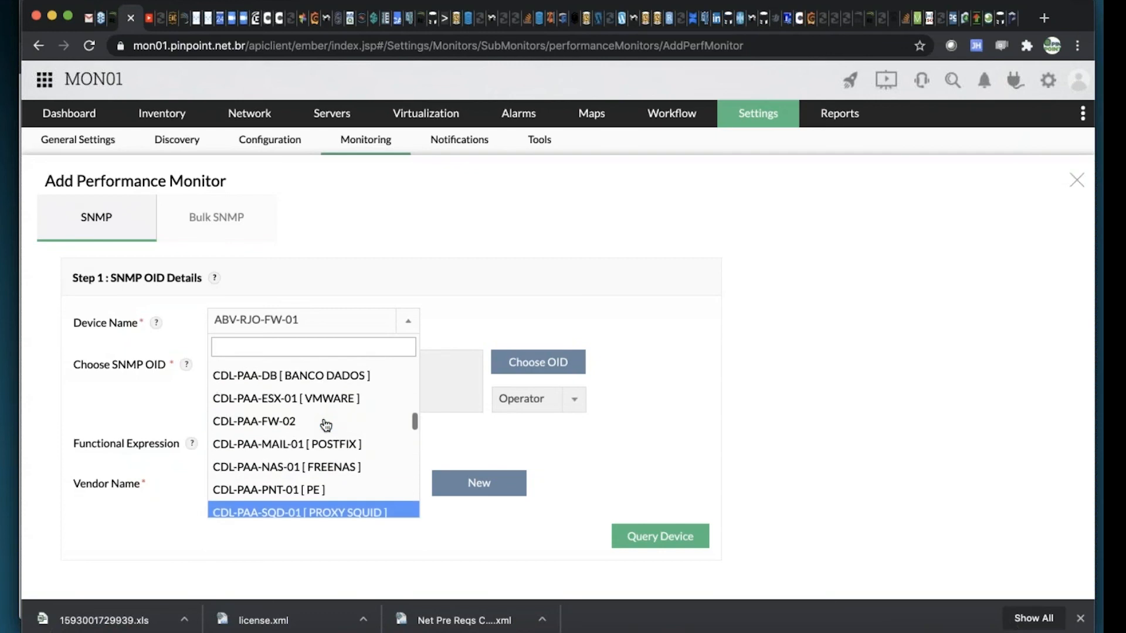
{"action": "scroll", "coordinate": [326, 424], "scroll_direction": "up", "scroll_amount": 4}
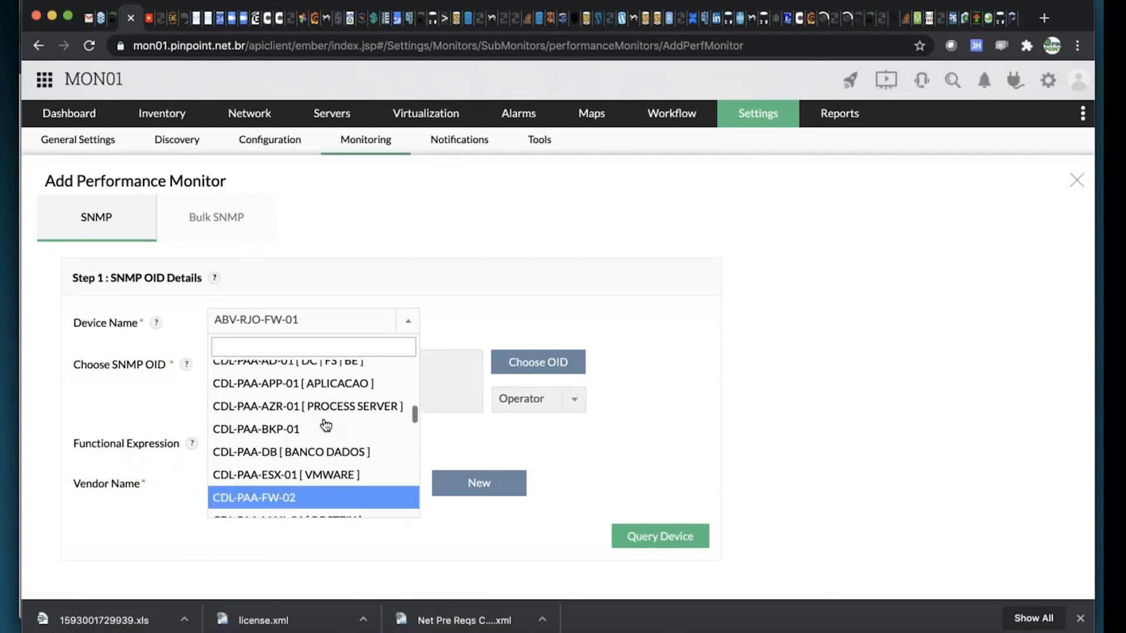
{"action": "scroll", "coordinate": [326, 425], "scroll_direction": "up", "scroll_amount": 6}
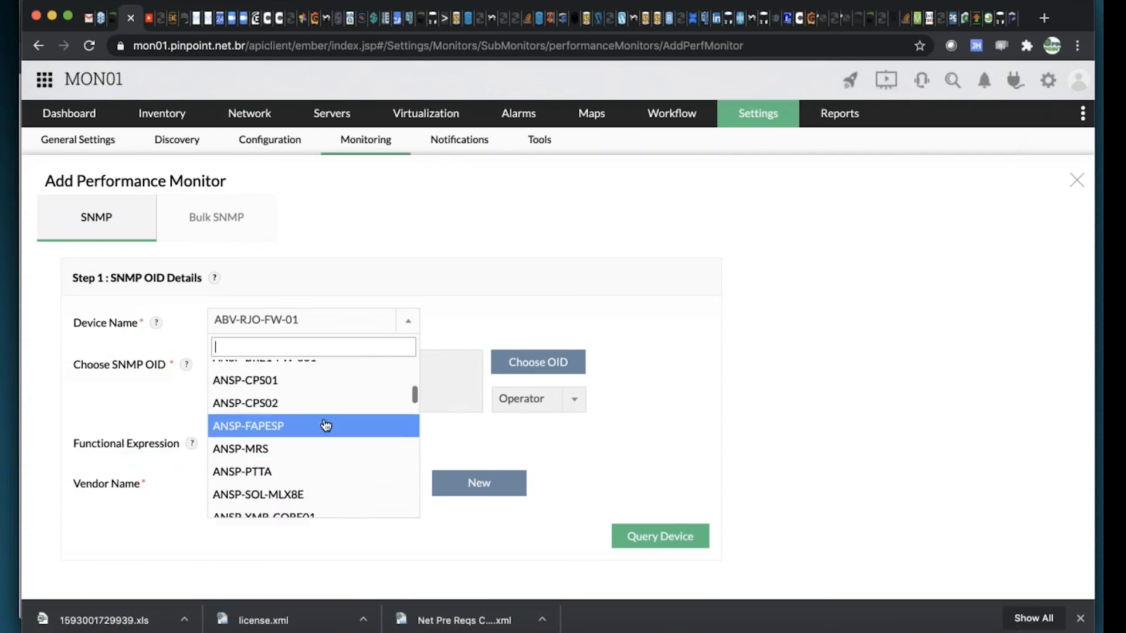
{"action": "scroll", "coordinate": [326, 426], "scroll_direction": "down", "scroll_amount": 12}
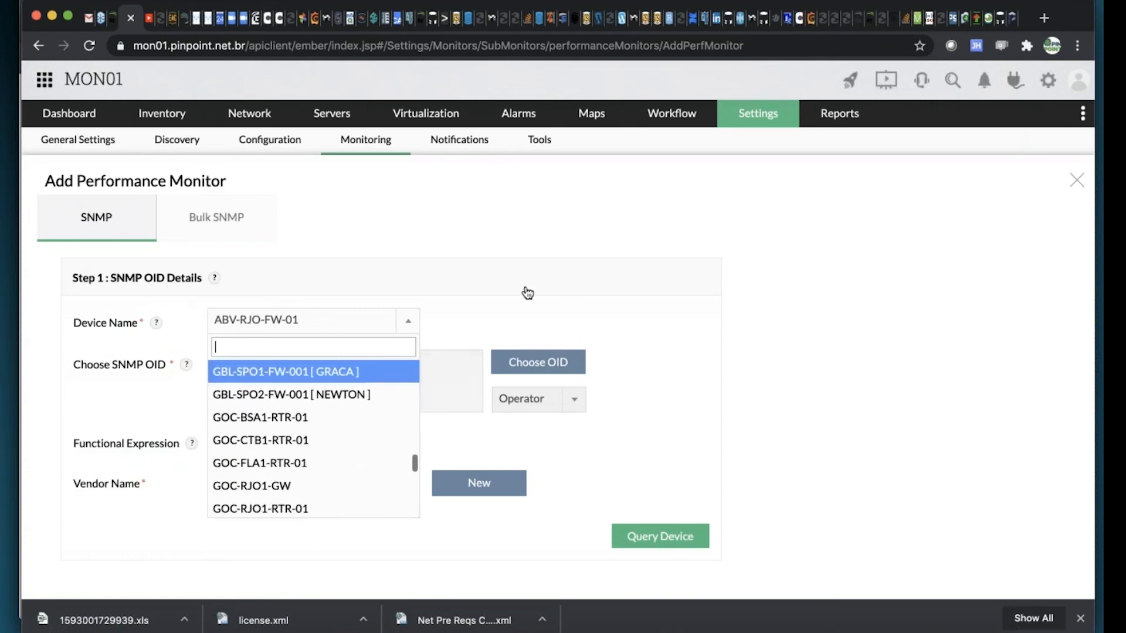
{"action": "scroll", "coordinate": [302, 441], "scroll_direction": "down", "scroll_amount": 10}
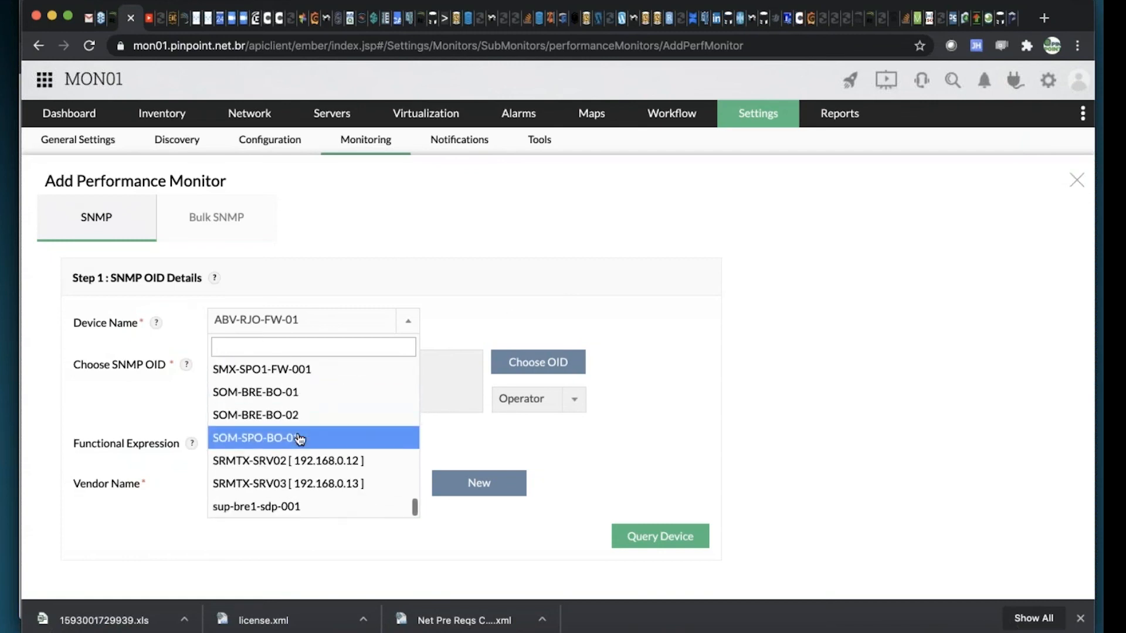
{"action": "key", "text": "Escape"}
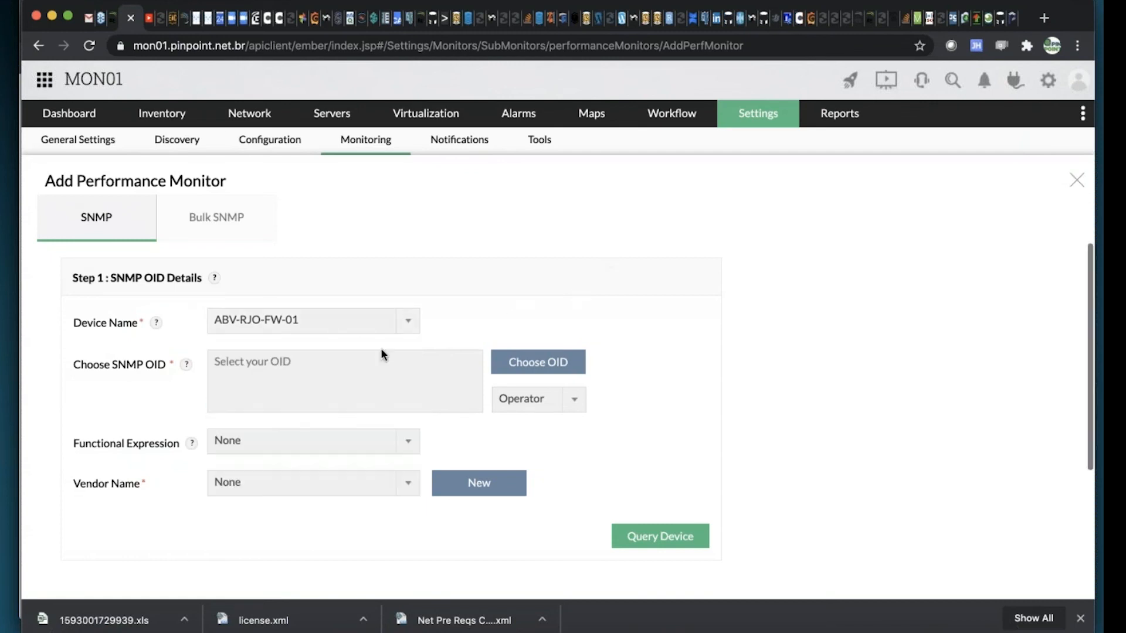
View the MIBs available in the OID Browser and close it without choosing an OID
{"action": "left_click", "coordinate": [529, 368]}
{"action": "left_click", "coordinate": [594, 251]}
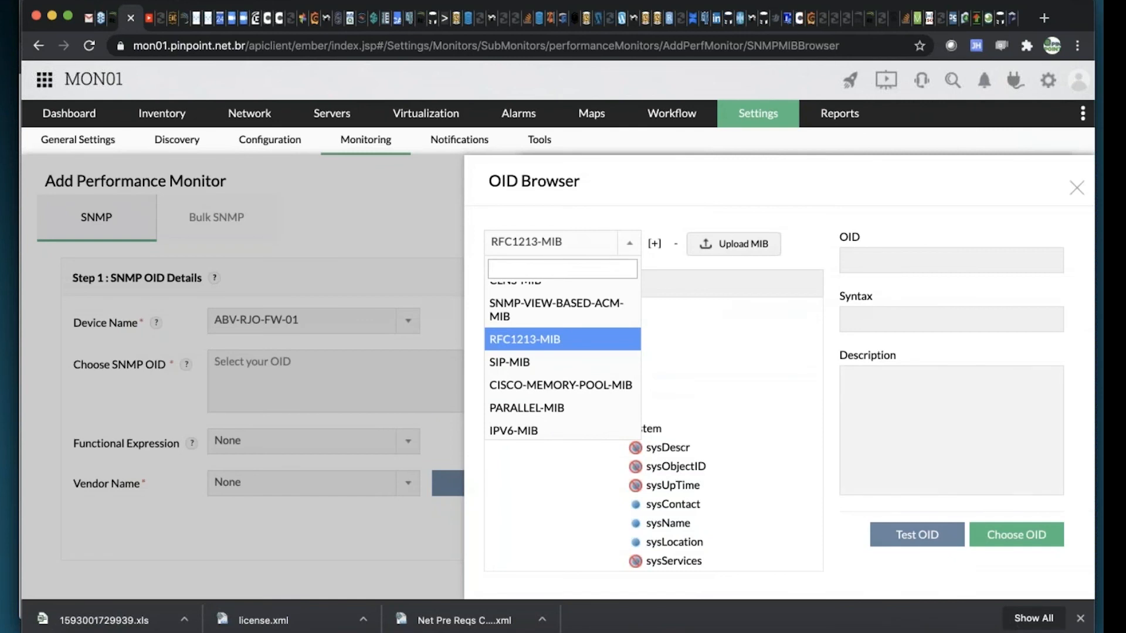
{"action": "left_click", "coordinate": [1077, 188]}
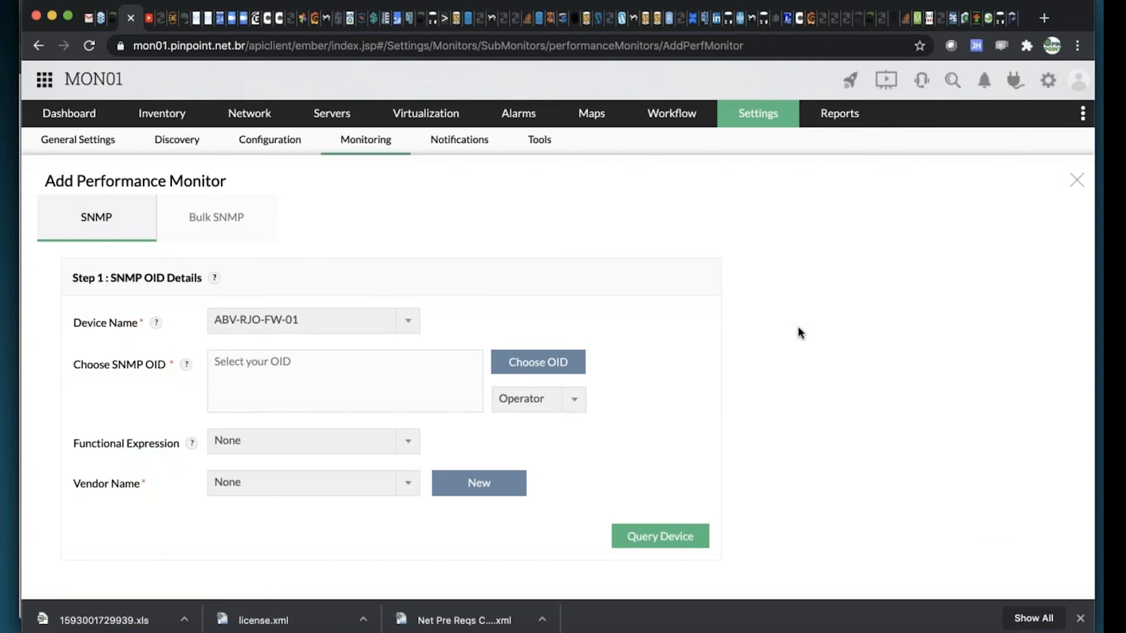
Set the monitor's vendor name to Dell Inc
{"action": "left_click", "coordinate": [414, 487]}
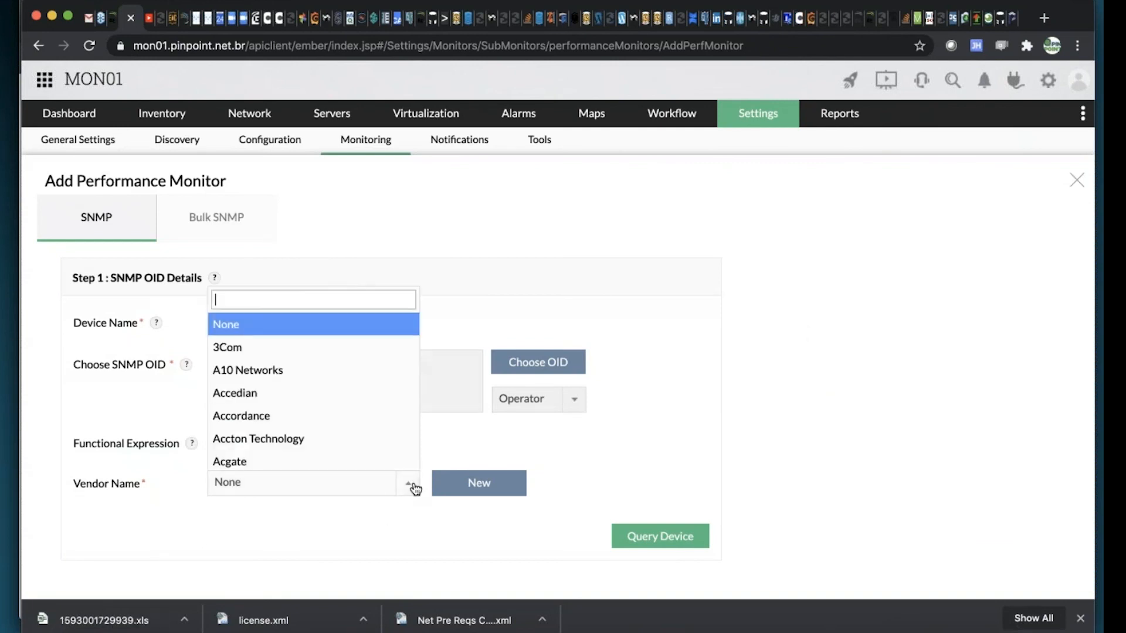
{"action": "type", "text": "Dell"}
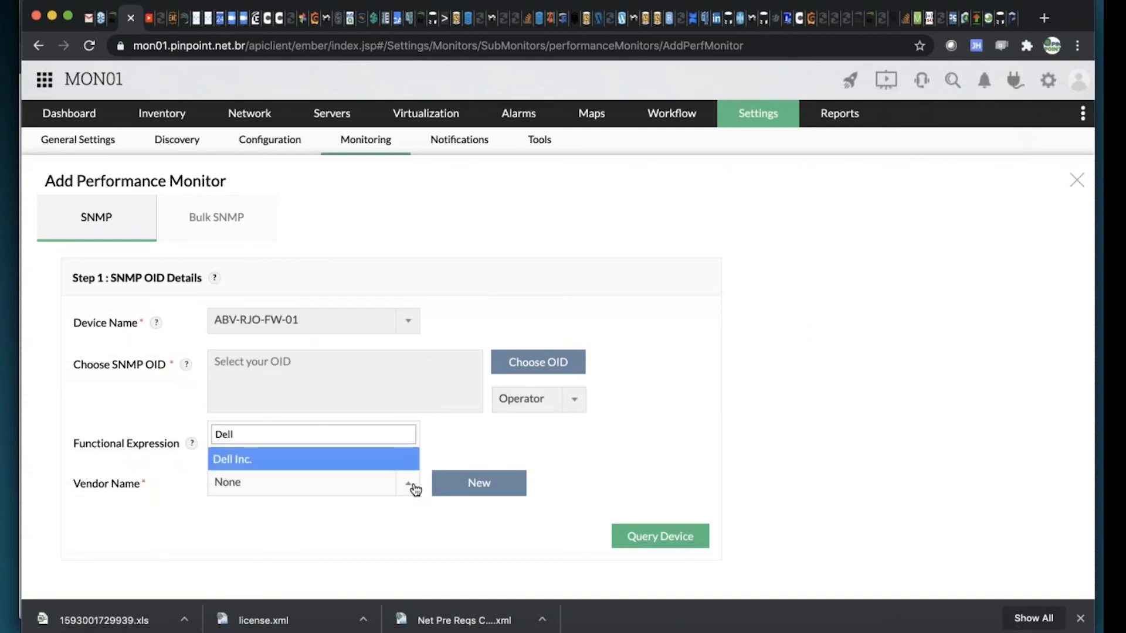
{"action": "left_click", "coordinate": [293, 460]}
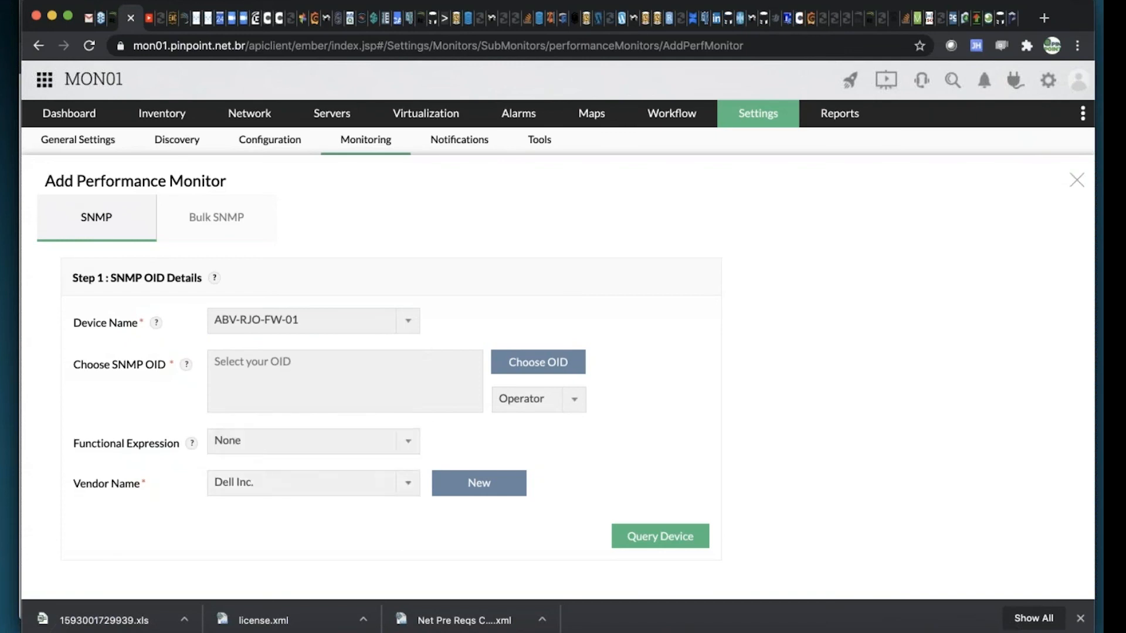
Examine the available functional expressions, from column averages and byte conversions to StringToNumeric, and close the list without choosing one
{"action": "left_click", "coordinate": [404, 442]}
{"action": "scroll", "coordinate": [366, 372], "scroll_direction": "down", "scroll_amount": 2}
{"action": "scroll", "coordinate": [361, 371], "scroll_direction": "down", "scroll_amount": 5}
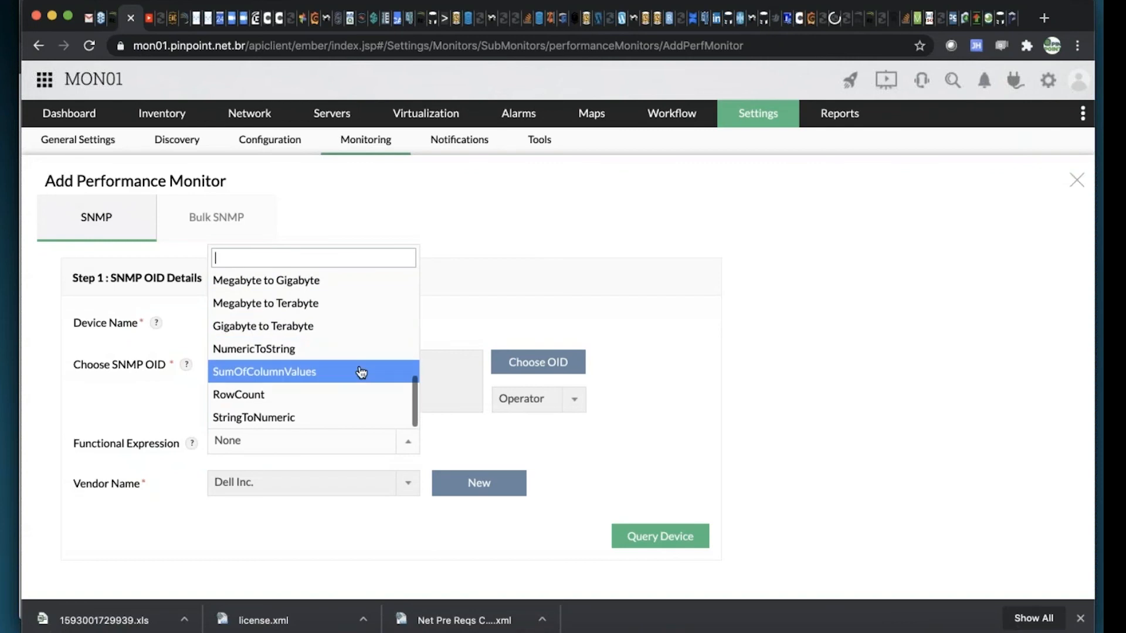
{"action": "scroll", "coordinate": [284, 326], "scroll_direction": "up", "scroll_amount": 7}
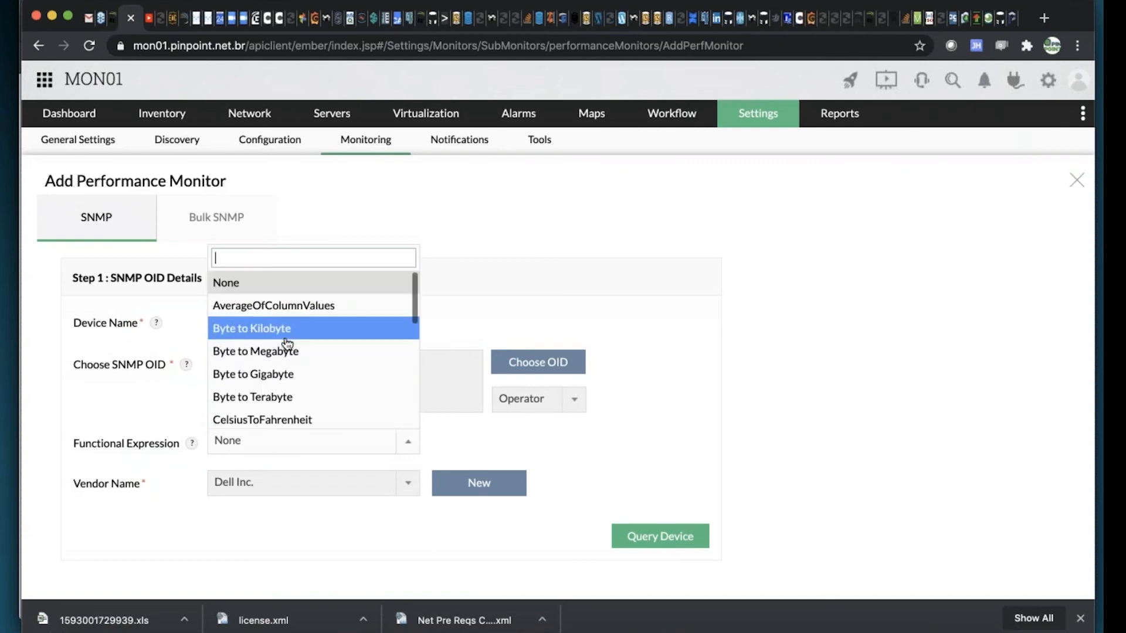
{"action": "left_click", "coordinate": [597, 305]}
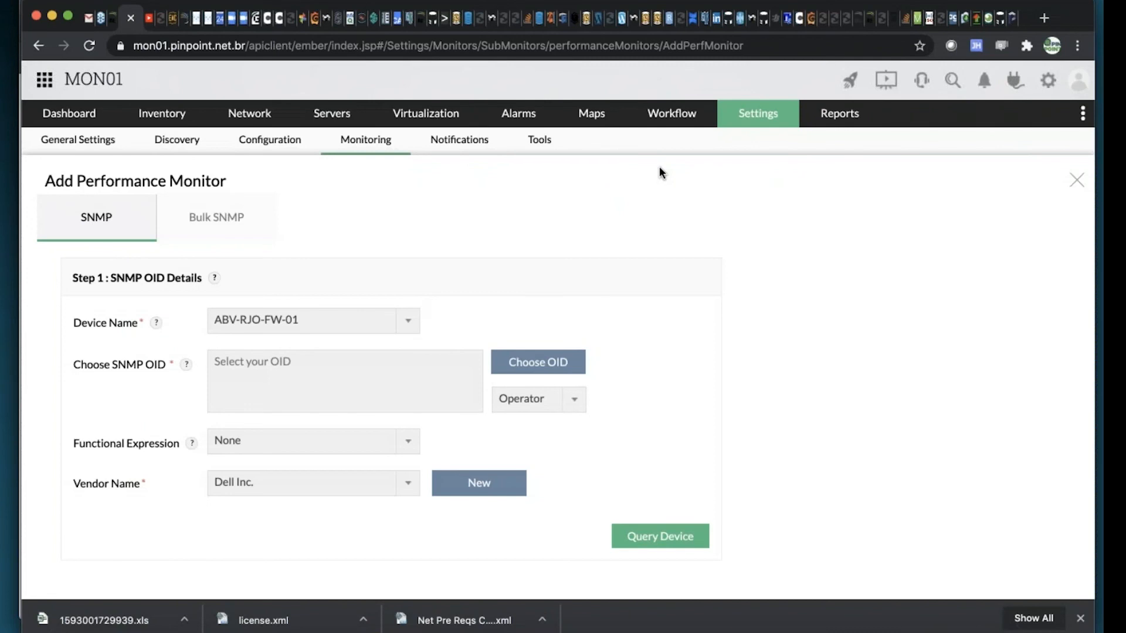
View a blank new workflow and its task categories, and return to the list of all workflows
{"action": "left_click", "coordinate": [682, 116]}
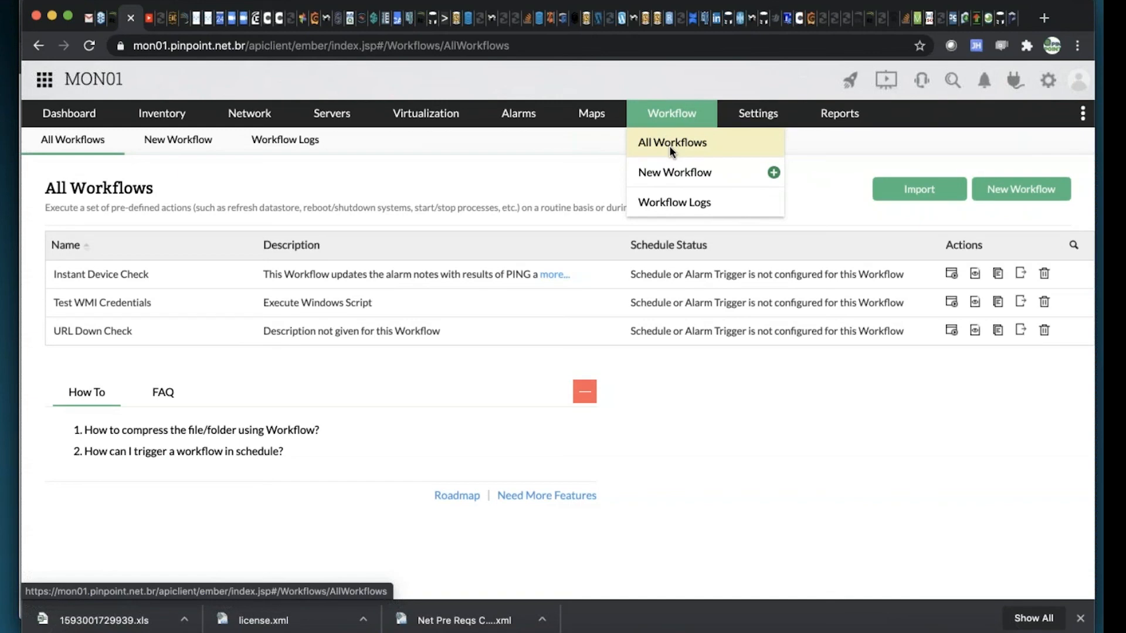
{"action": "left_click", "coordinate": [687, 171]}
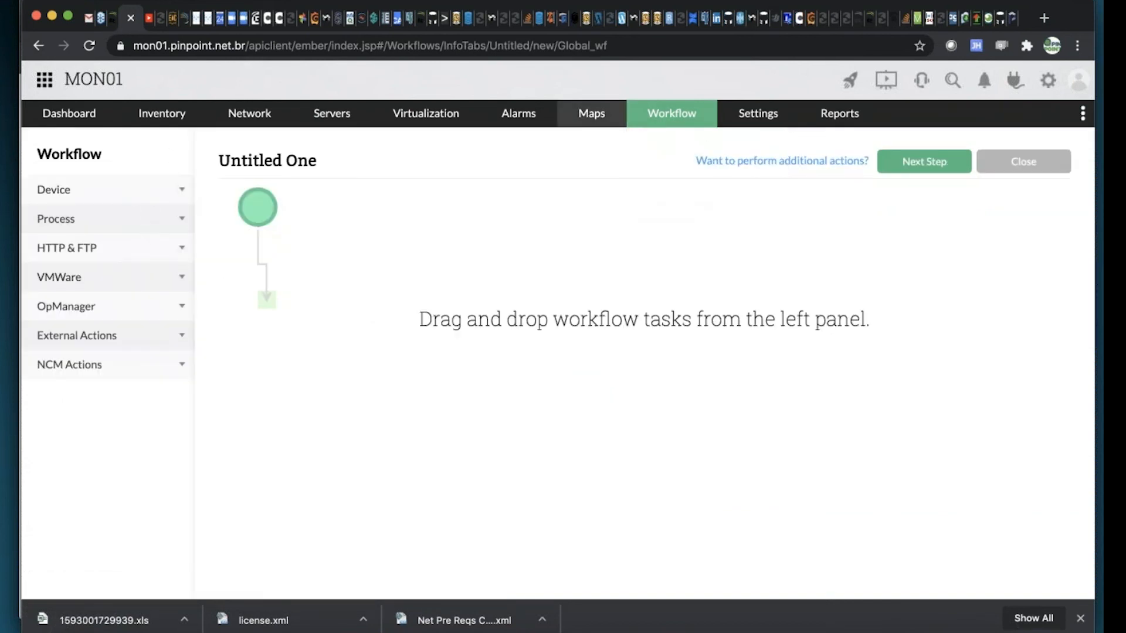
{"action": "left_click", "coordinate": [673, 113]}
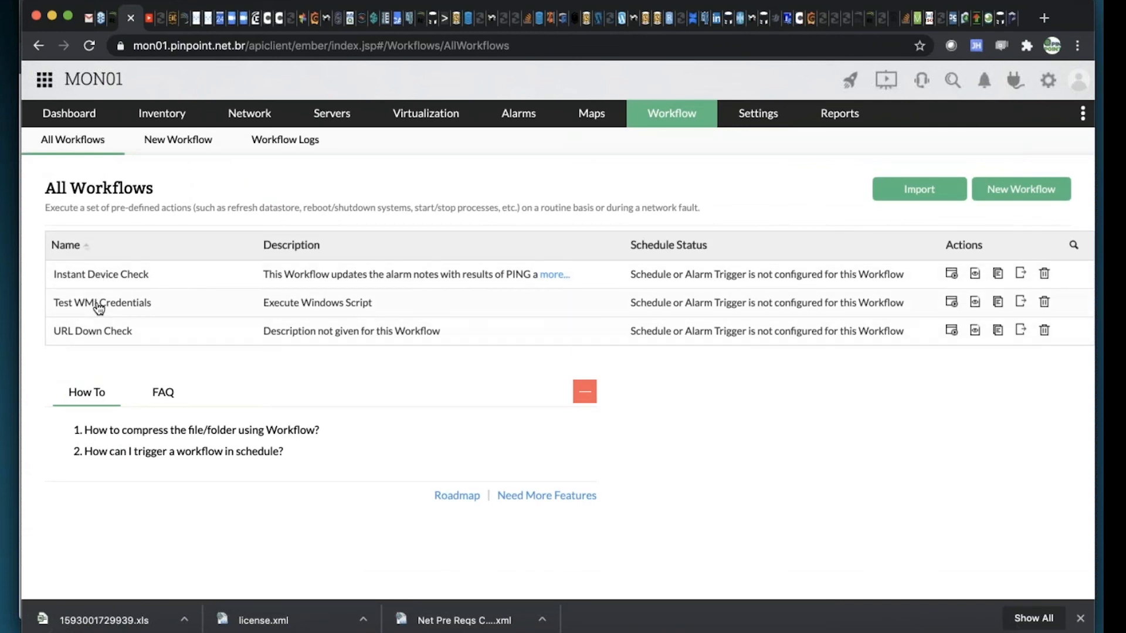
Open the Test WMI Credentials workflow and place an Execute Linux Script task below the lower Add Alarm Note
{"action": "left_click", "coordinate": [99, 303]}
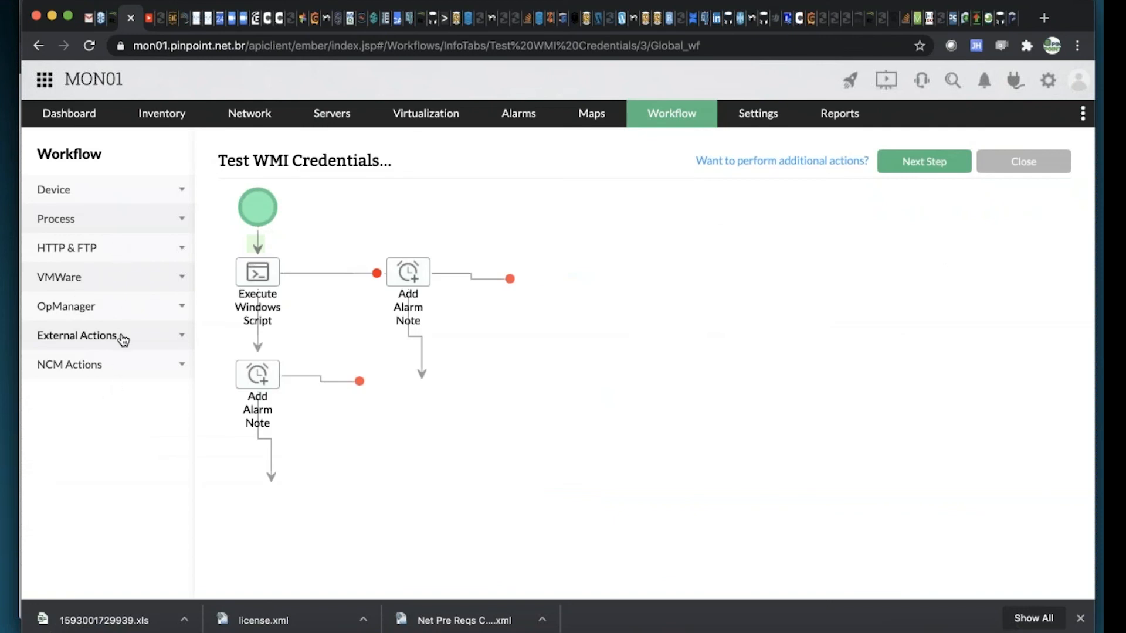
{"action": "left_click", "coordinate": [122, 336]}
{"action": "left_click_drag", "start_coordinate": [106, 405], "coordinate": [272, 506]}
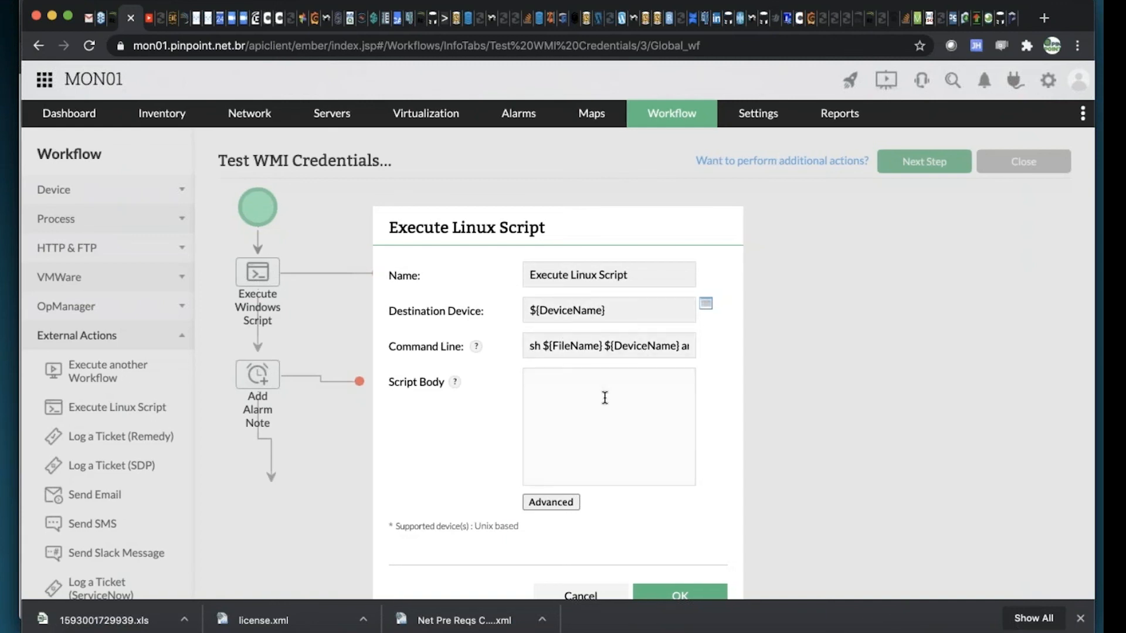
{"action": "scroll", "coordinate": [604, 398], "scroll_direction": "down", "scroll_amount": 1}
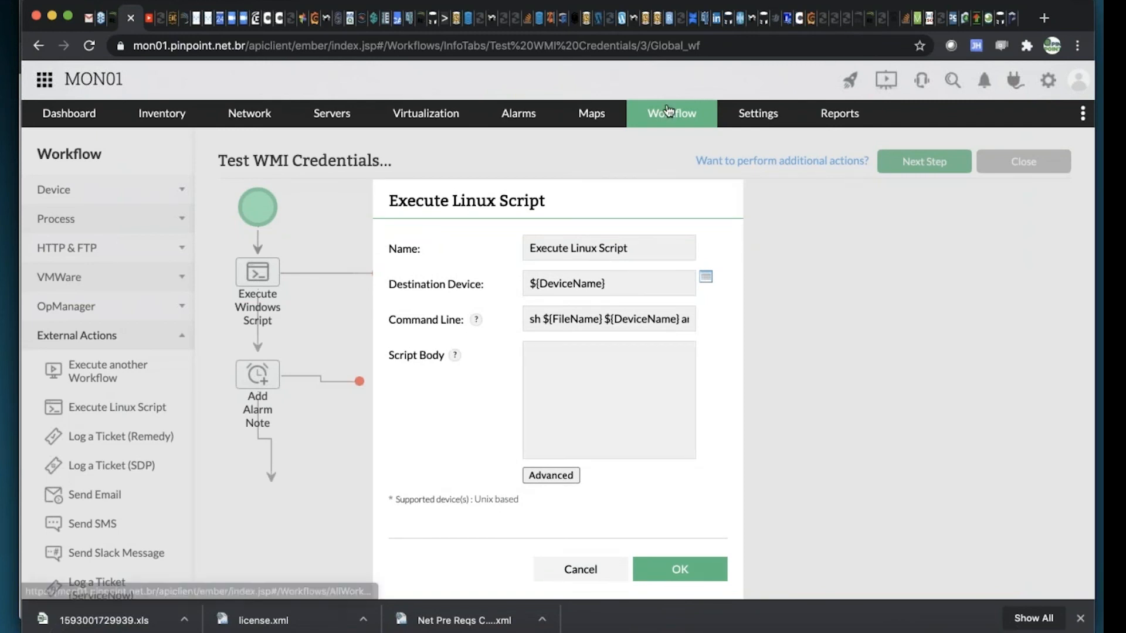
{"action": "mouse_move", "coordinate": [668, 110]}
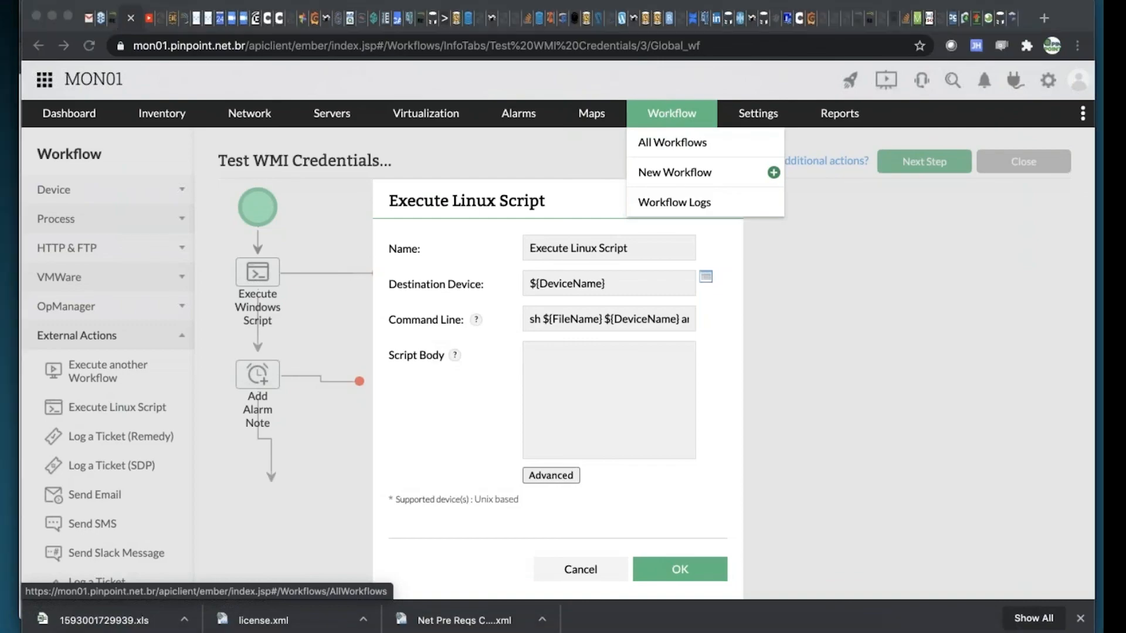